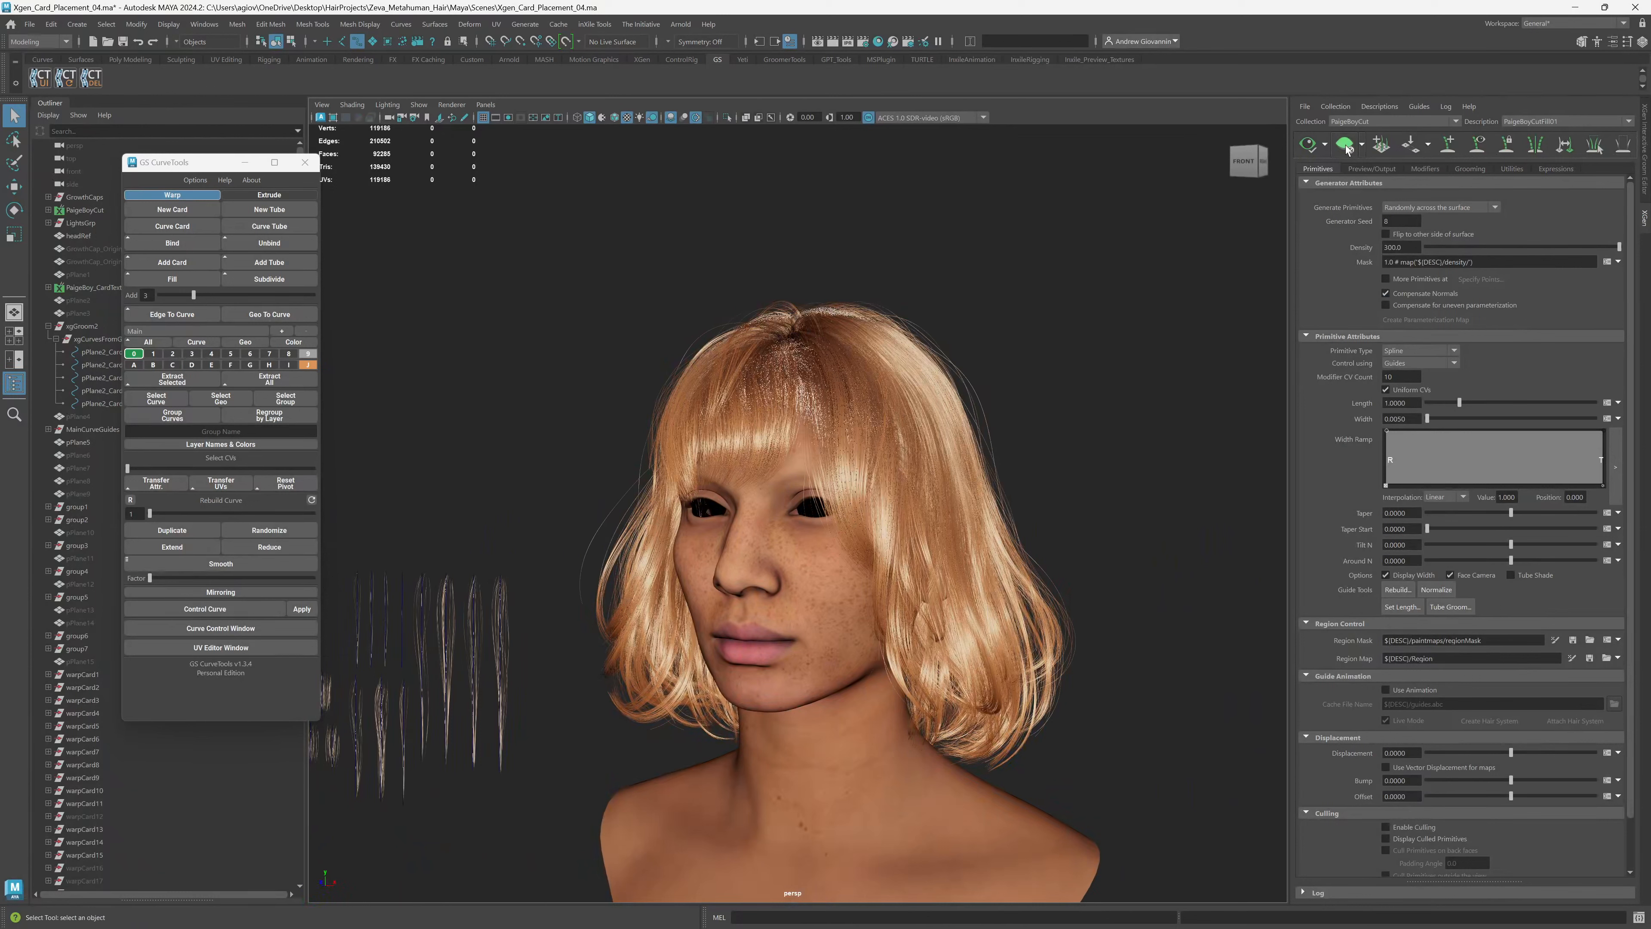
Clear the XGen preview, limit previews to the current description only, and generate the preview for the active fill description.
{"action": "left_click", "coordinate": [1362, 145]}
{"action": "left_click", "coordinate": [1365, 178]}
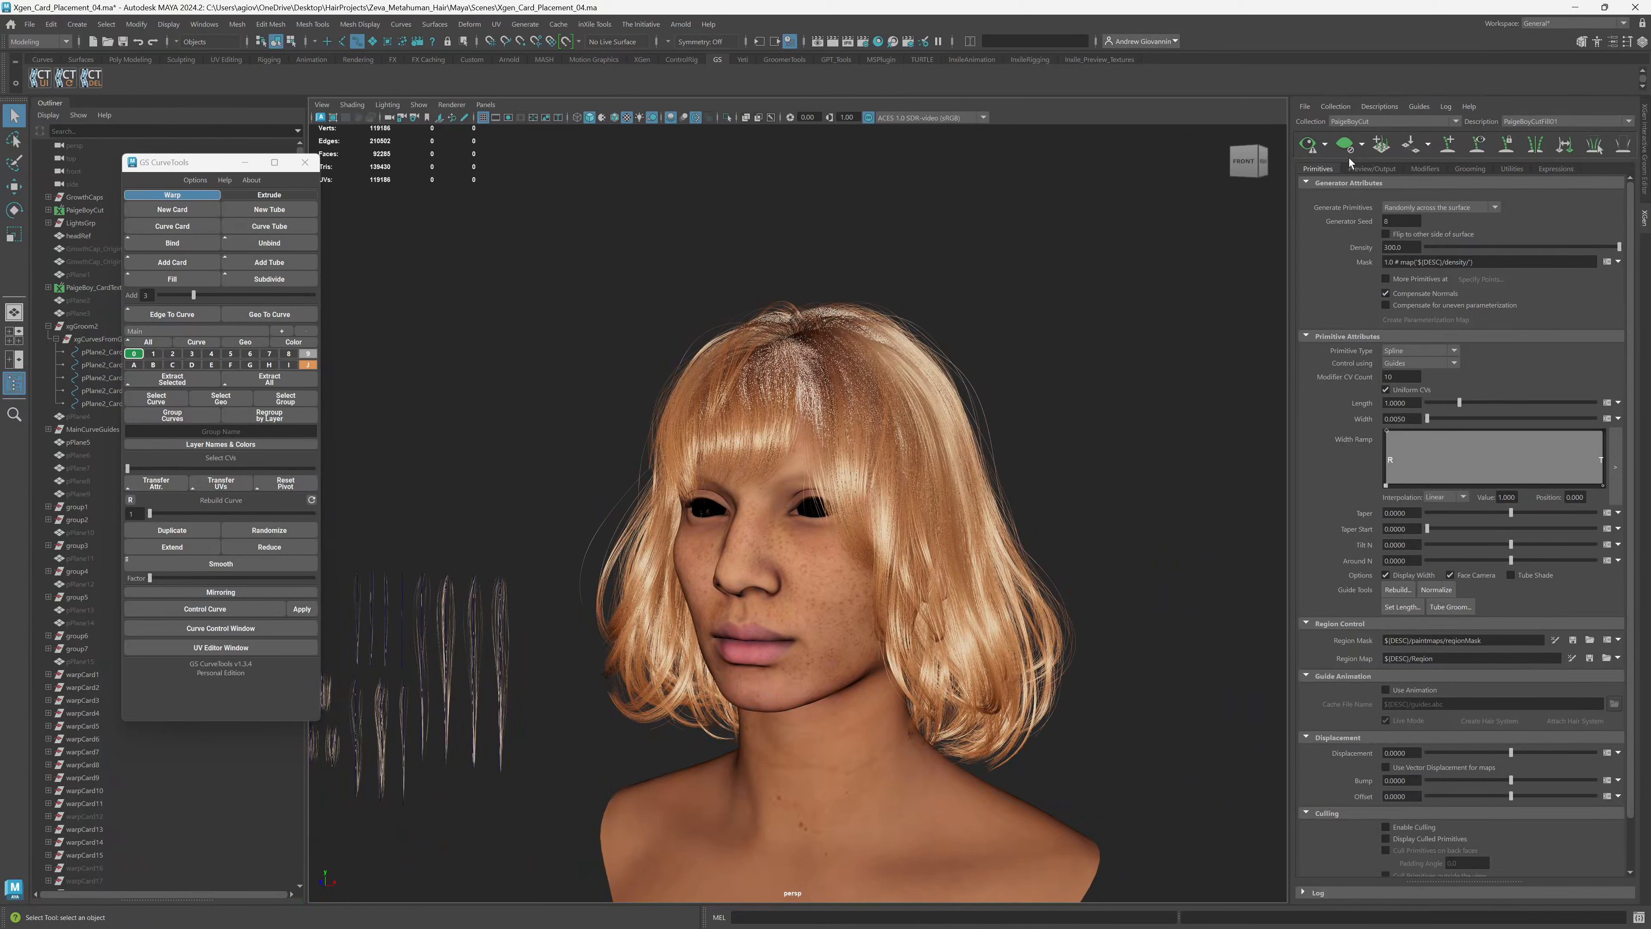
{"action": "left_click", "coordinate": [1325, 146]}
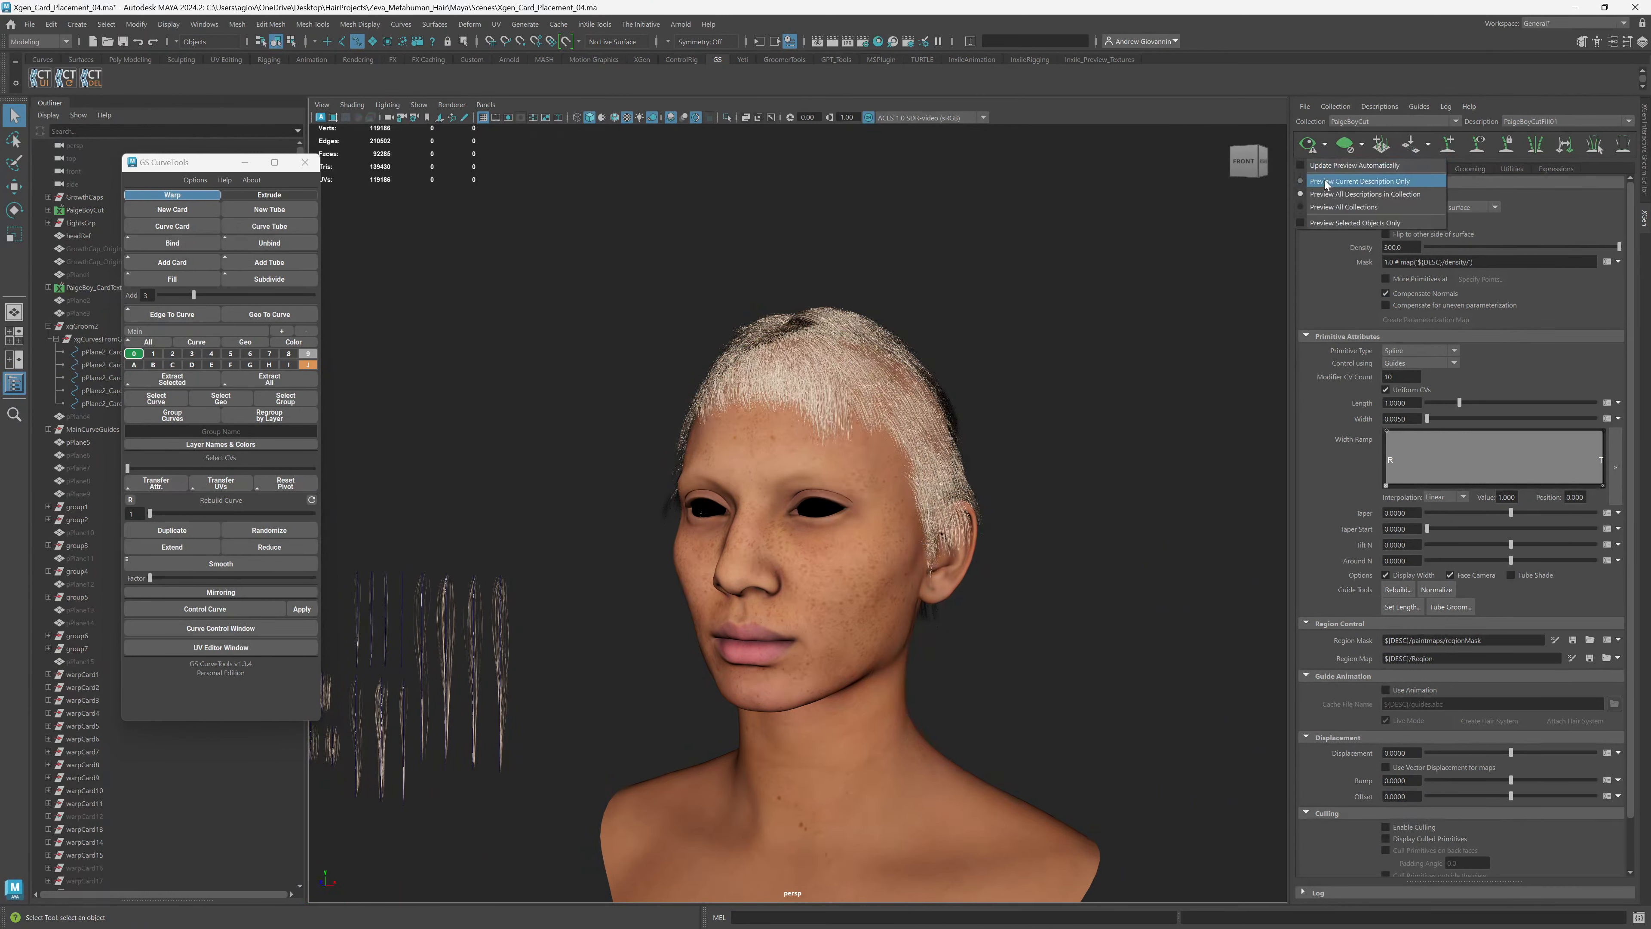
{"action": "left_click", "coordinate": [1325, 183]}
{"action": "left_click", "coordinate": [1308, 146]}
{"action": "left_click_drag", "start_coordinate": [845, 514], "coordinate": [930, 495], "text": "alt"}
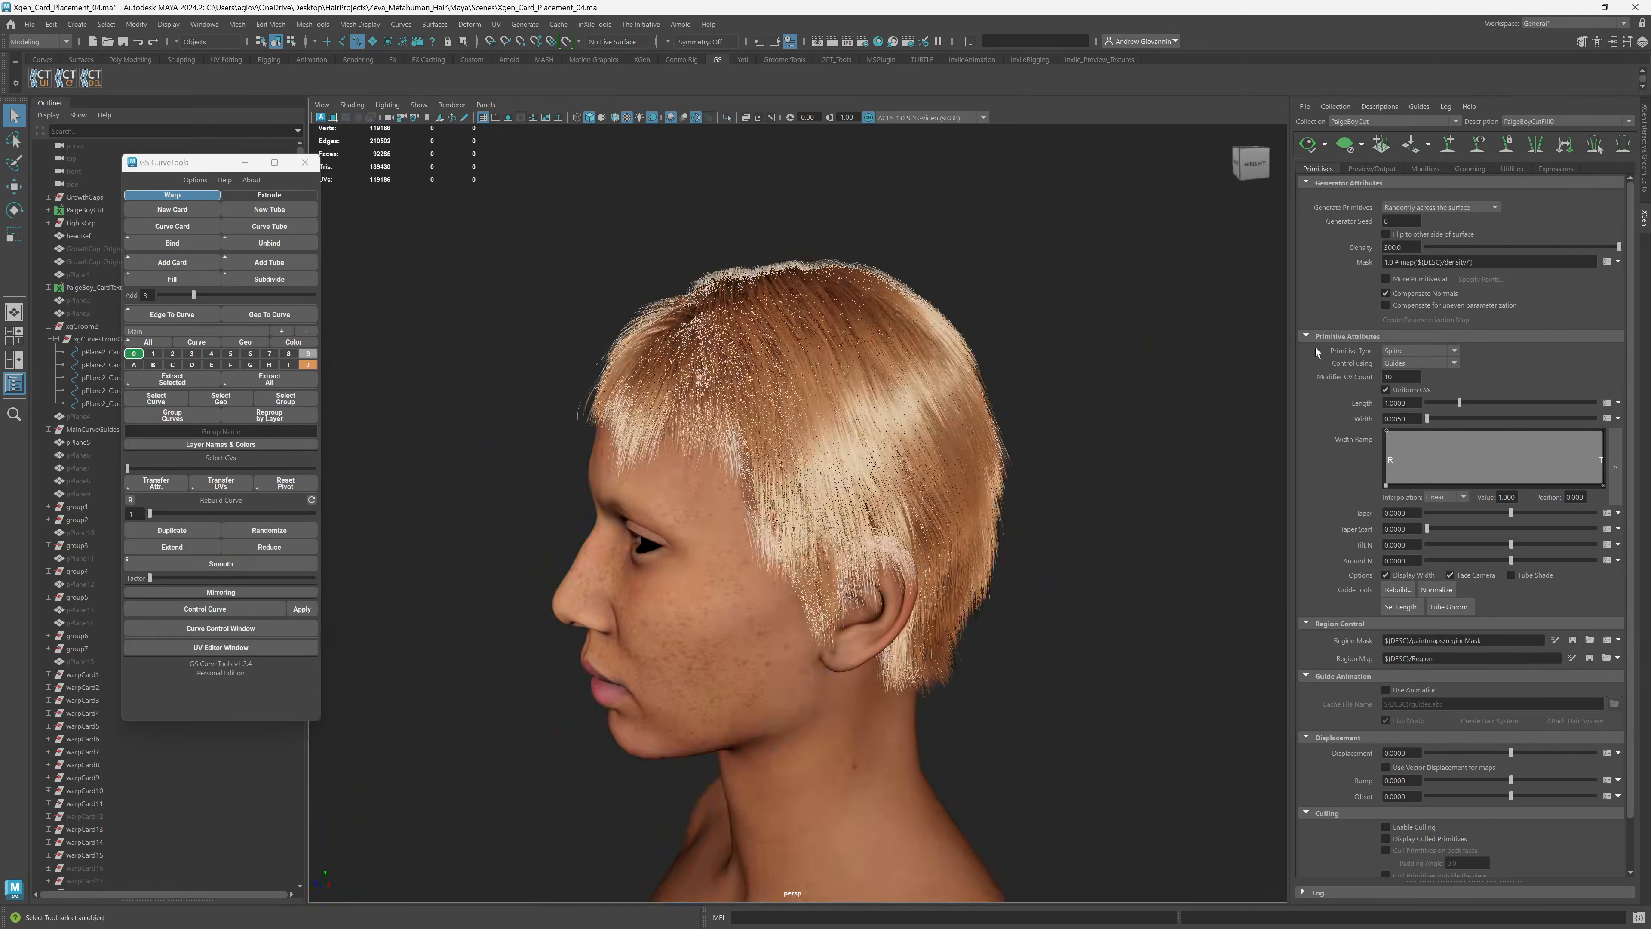
Clear the fill hair preview, switch to the PaigeBoyCut_Body description and generate its preview.
{"action": "left_click", "coordinate": [1351, 152]}
{"action": "left_click_drag", "start_coordinate": [866, 363], "coordinate": [1013, 365], "text": "alt"}
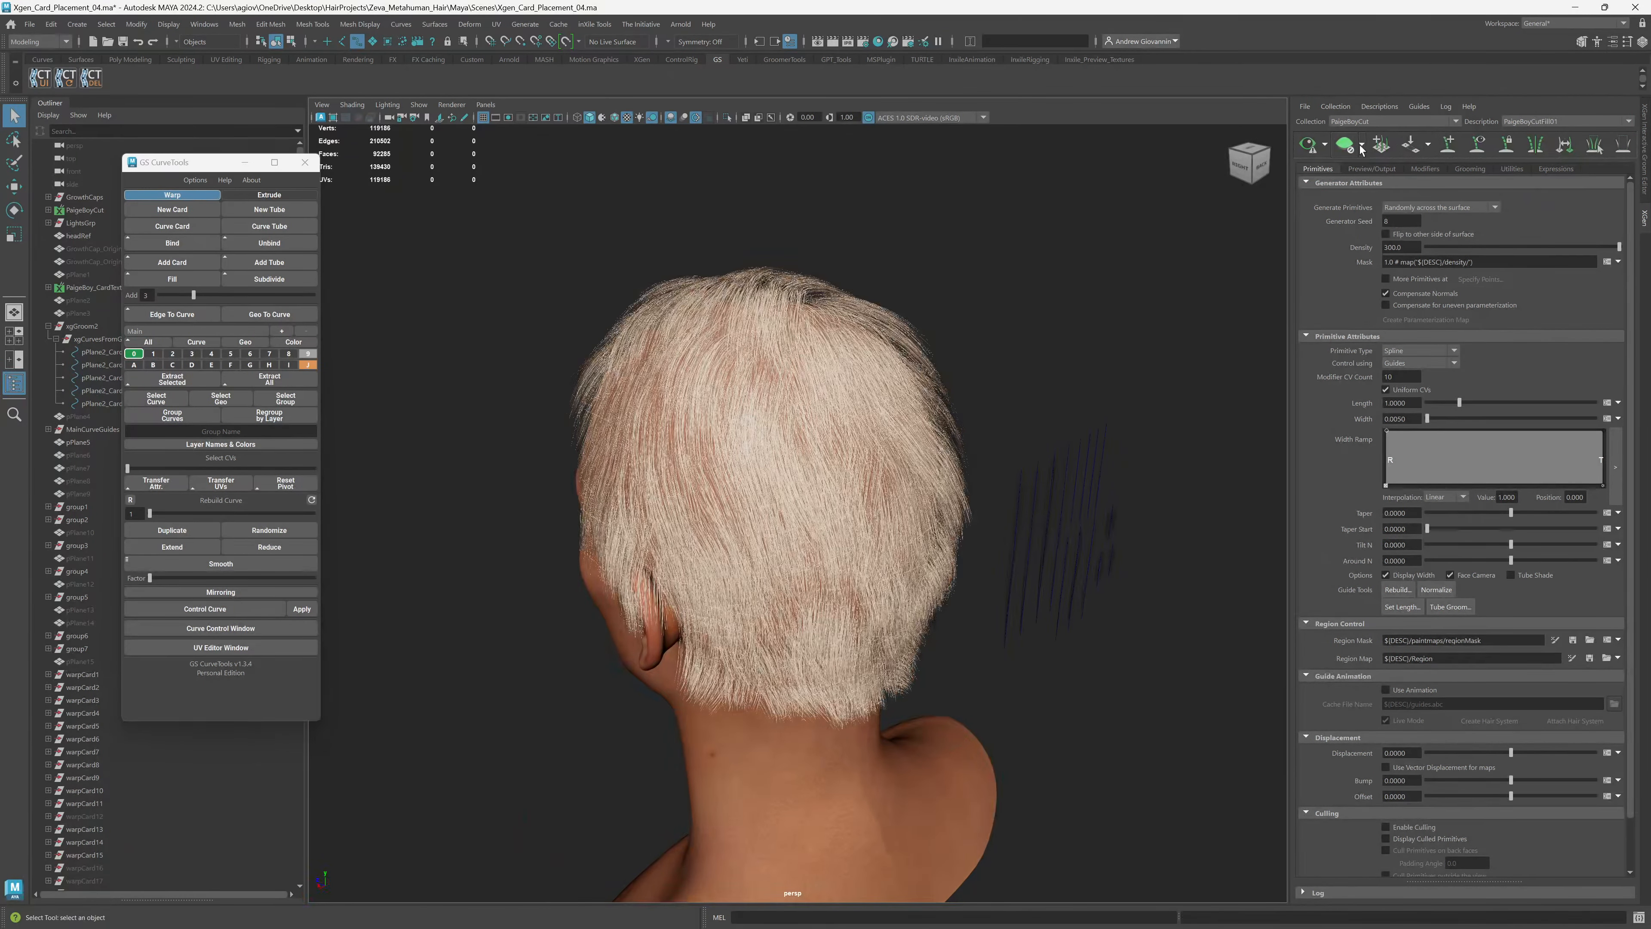
{"action": "left_click", "coordinate": [1534, 122]}
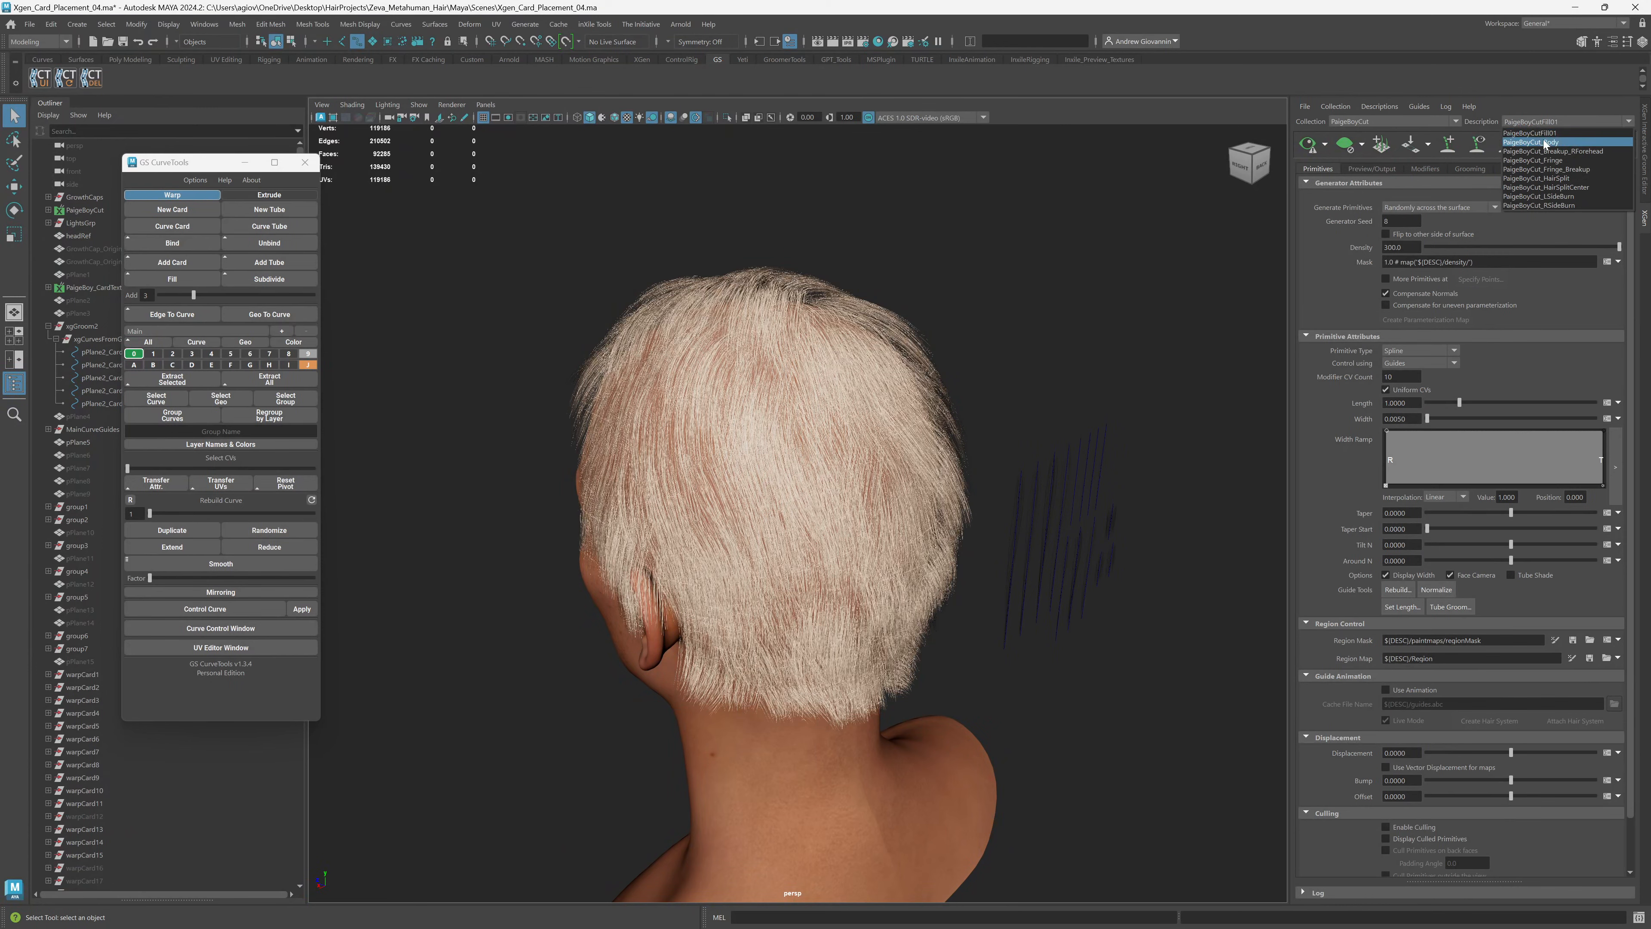
{"action": "left_click", "coordinate": [1531, 142]}
{"action": "left_click", "coordinate": [1327, 147]}
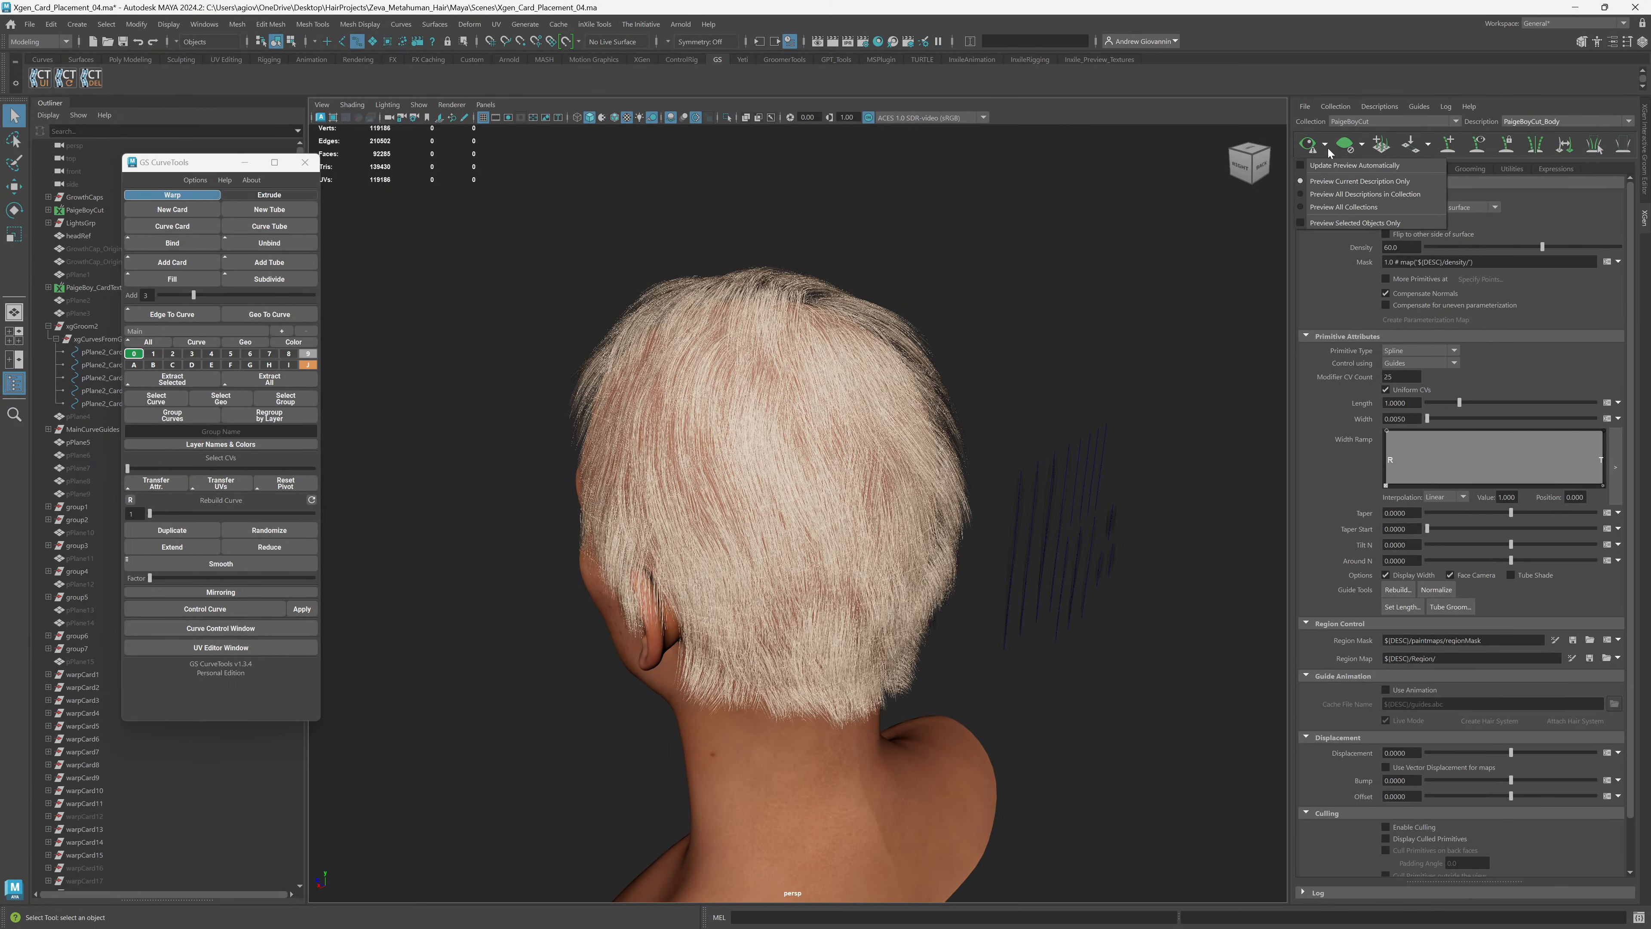
{"action": "left_click", "coordinate": [1310, 145]}
{"action": "left_click", "coordinate": [1310, 146]}
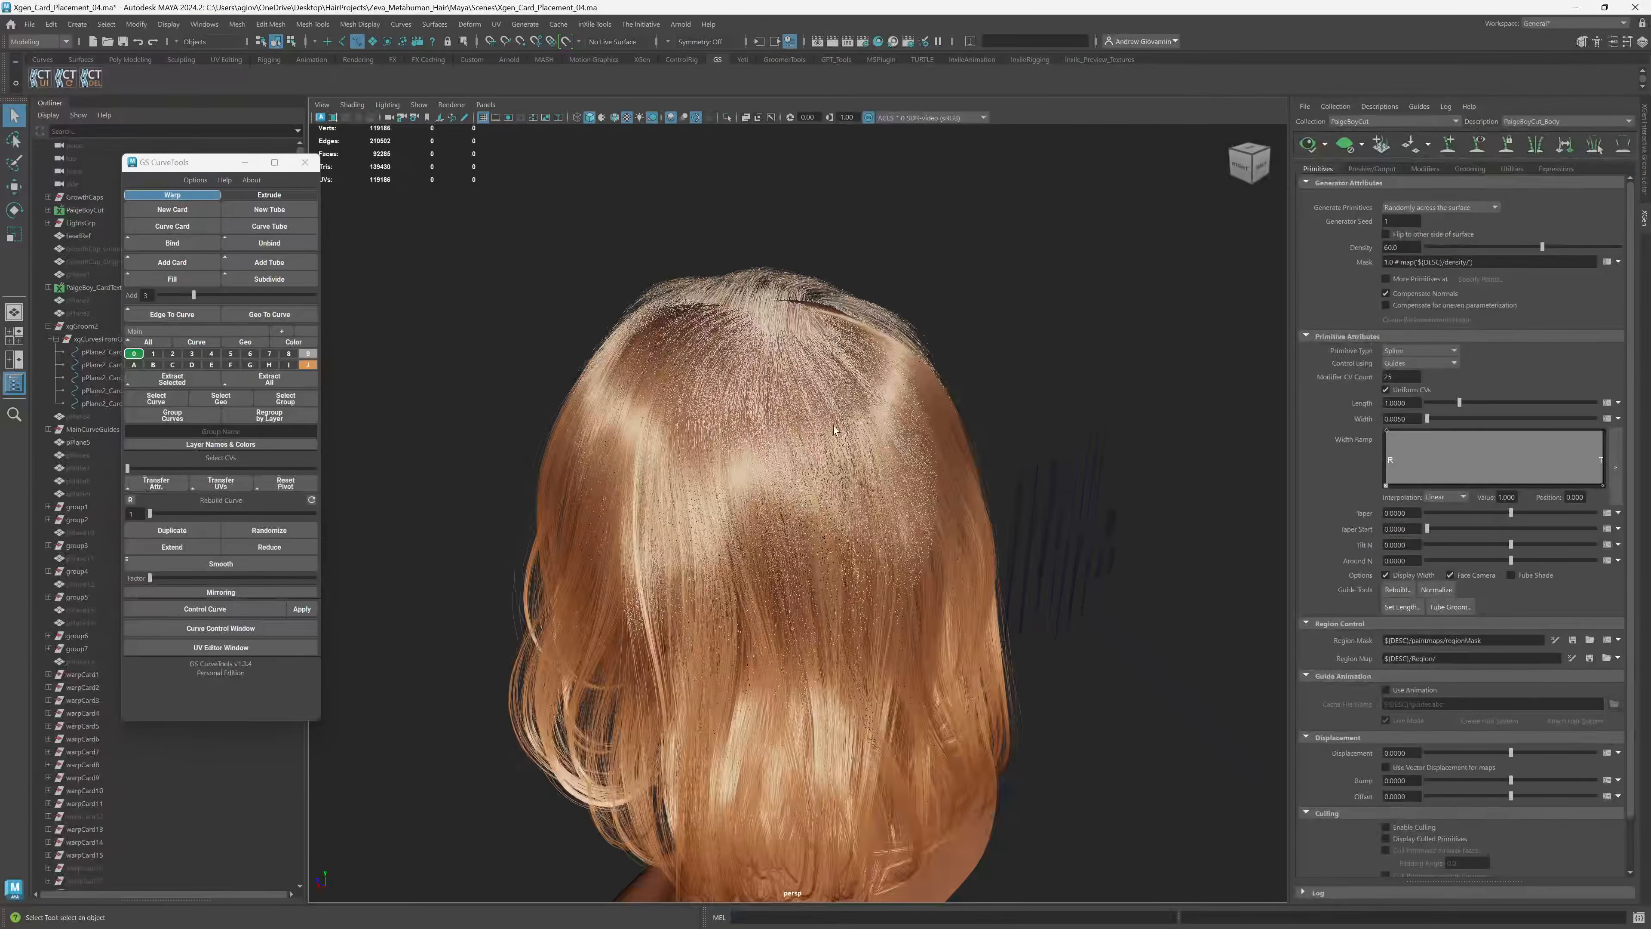
Examine the previewed body hair from the back, the side and around the face.
{"action": "left_click_drag", "start_coordinate": [658, 438], "coordinate": [780, 301], "text": "alt"}
{"action": "left_click_drag", "start_coordinate": [774, 410], "coordinate": [997, 392], "text": "alt"}
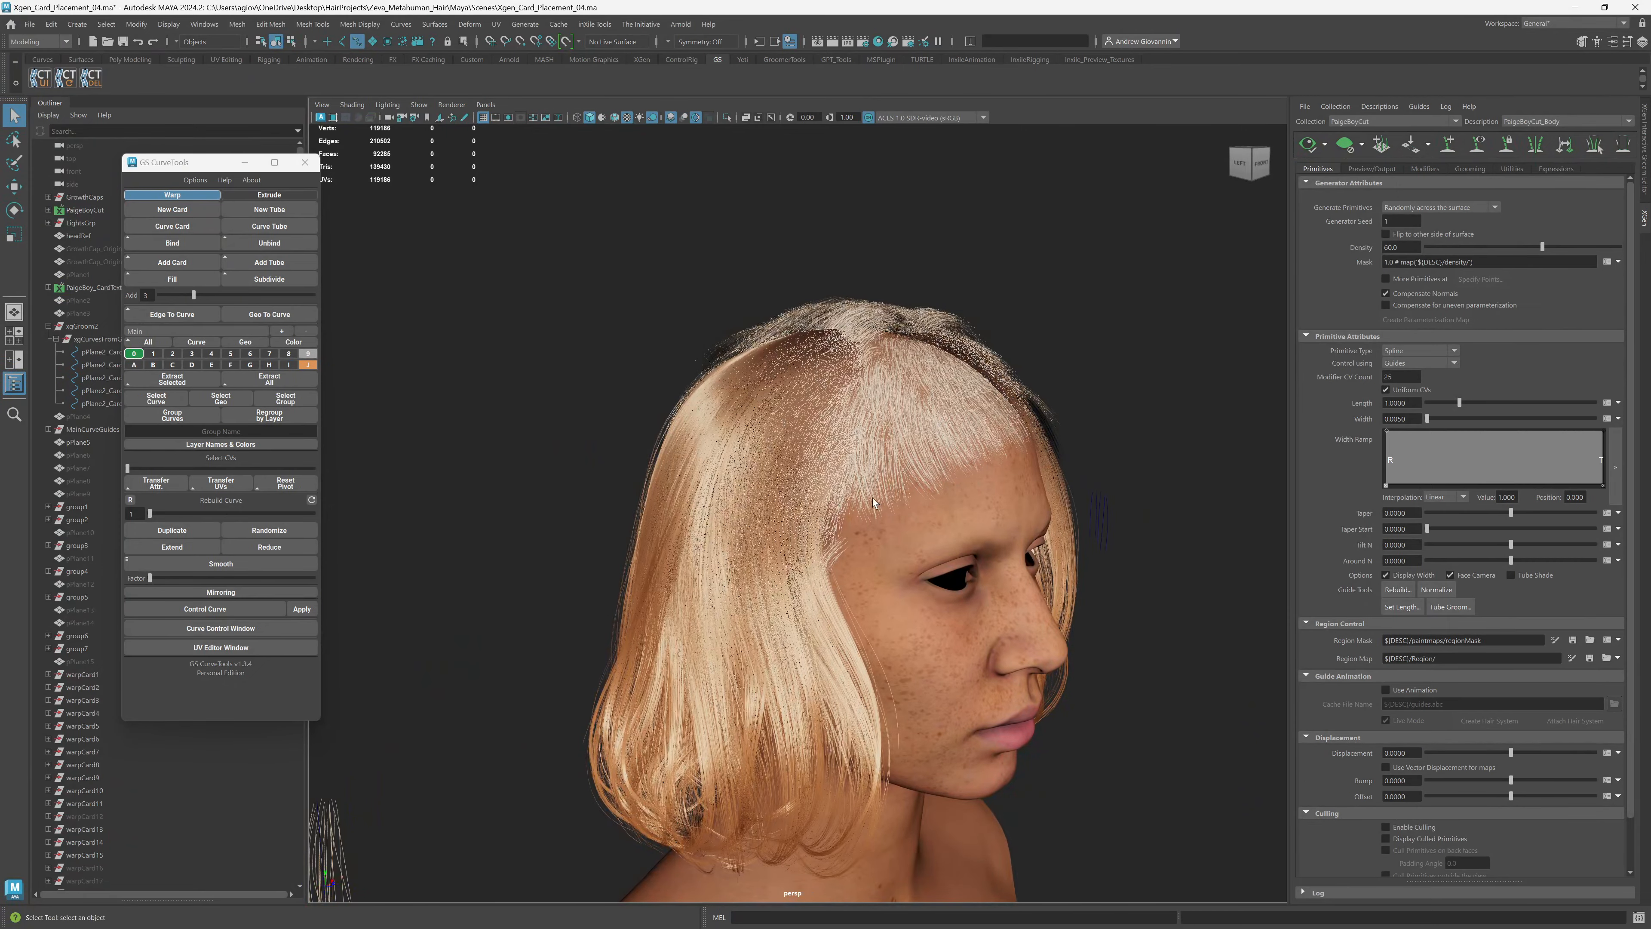
{"action": "left_click", "coordinate": [1586, 122]}
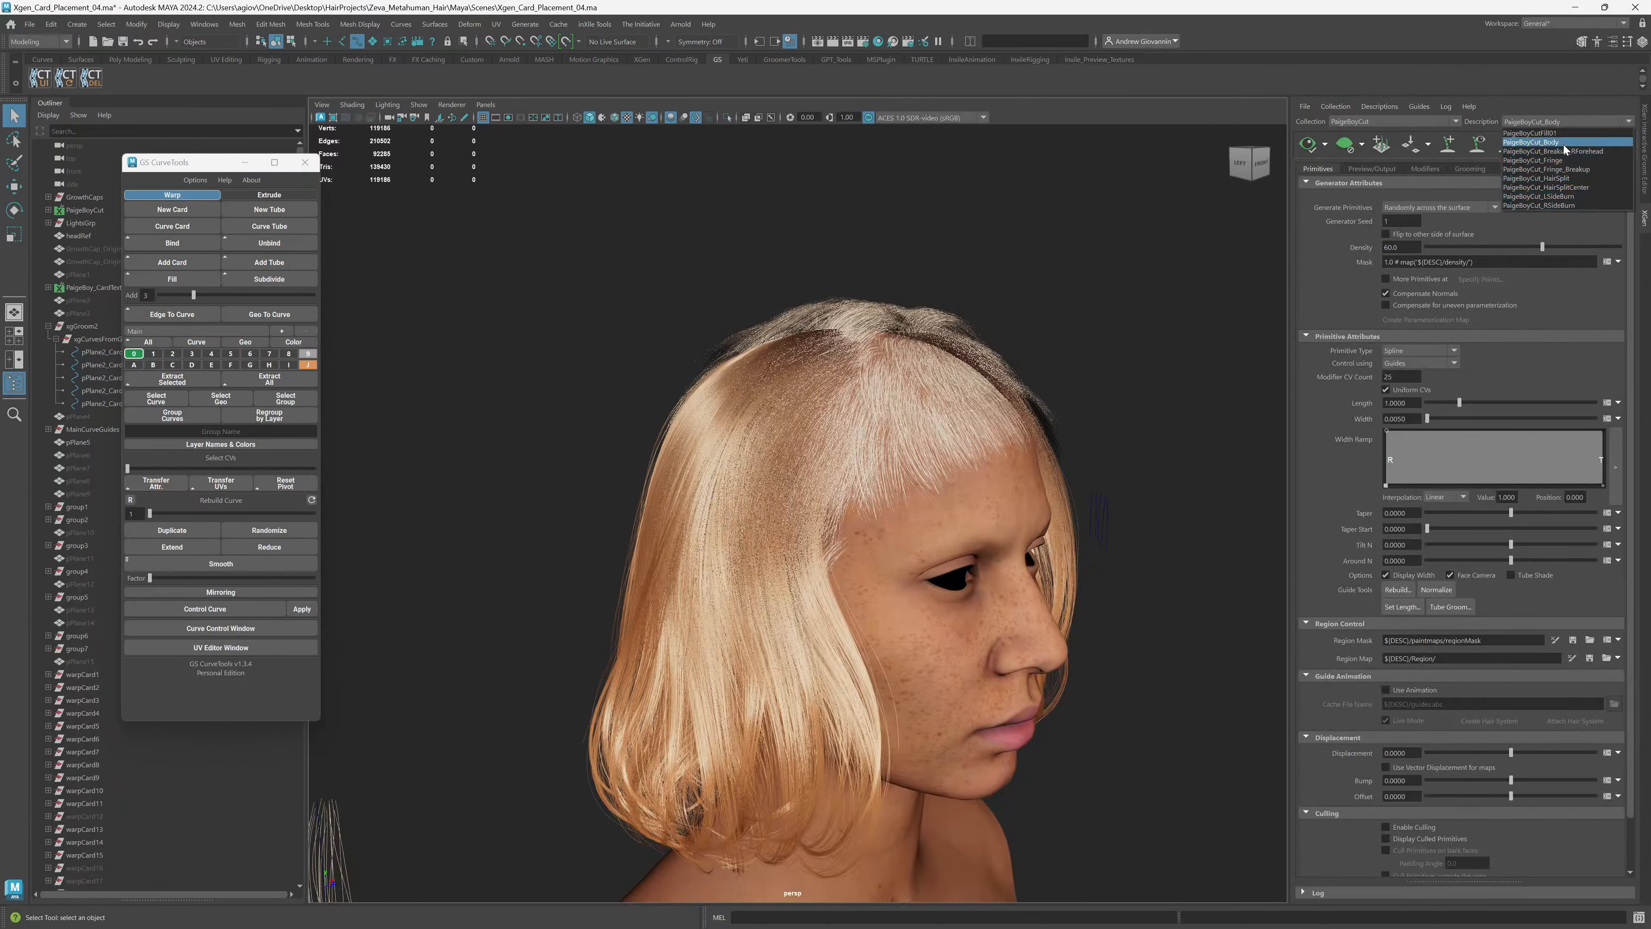
{"action": "left_click", "coordinate": [1108, 311]}
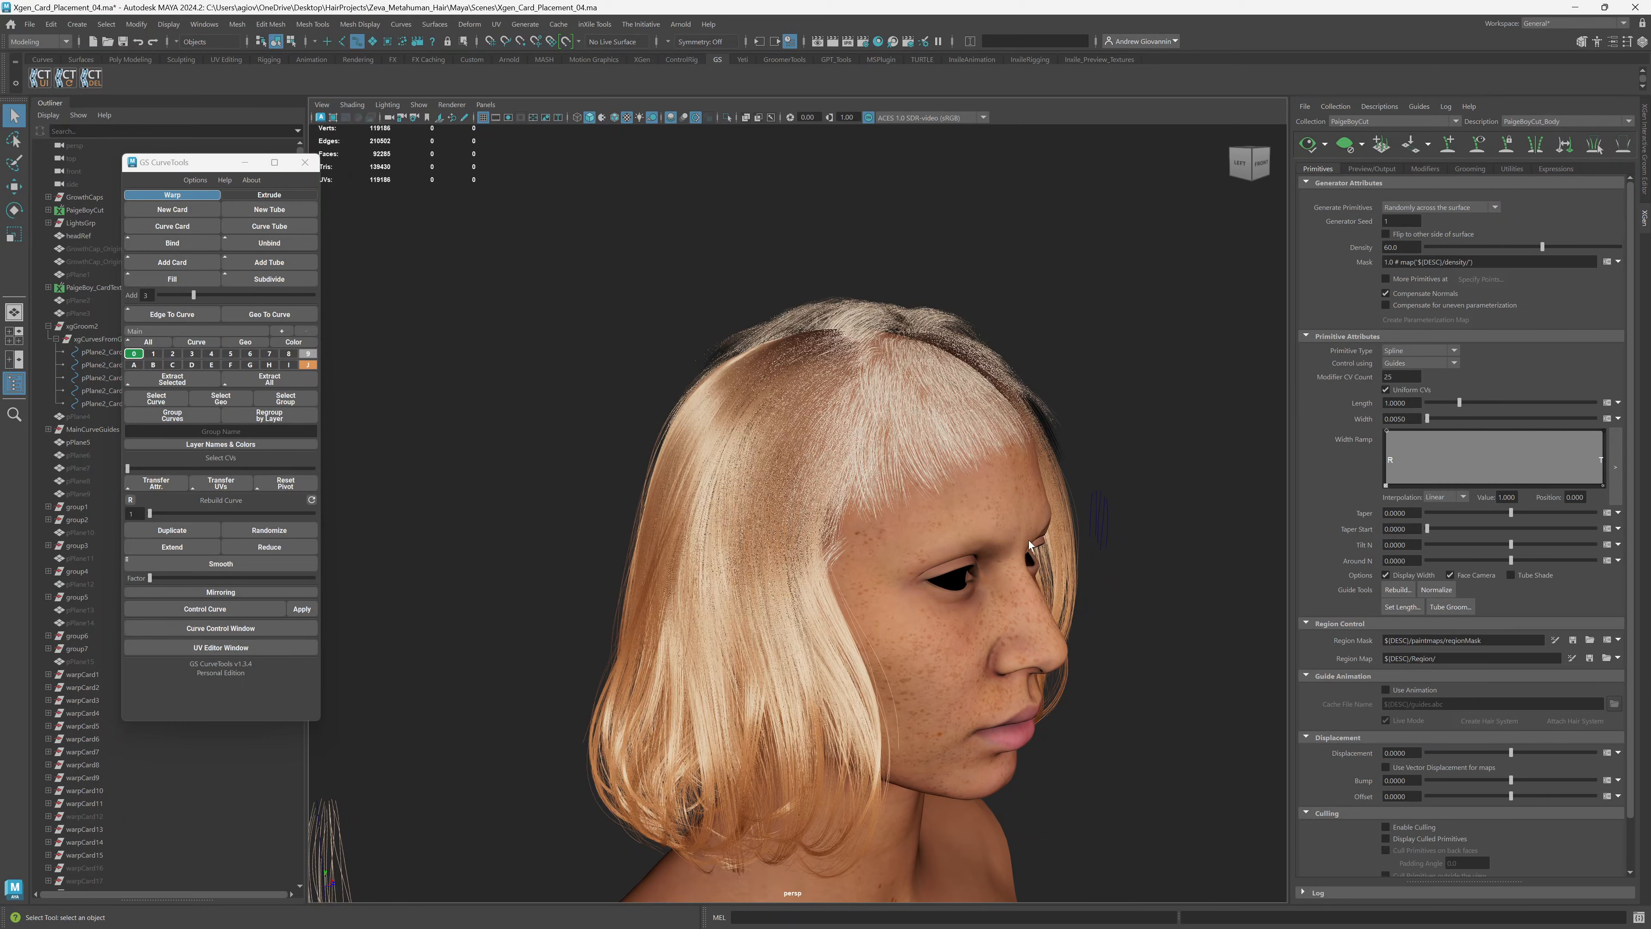
{"action": "scroll", "coordinate": [1014, 553], "scroll_direction": "up", "scroll_amount": 2}
{"action": "middle_click_drag", "start_coordinate": [947, 614], "coordinate": [914, 491], "text": "alt"}
{"action": "left_click_drag", "start_coordinate": [912, 491], "coordinate": [1028, 513], "text": "alt"}
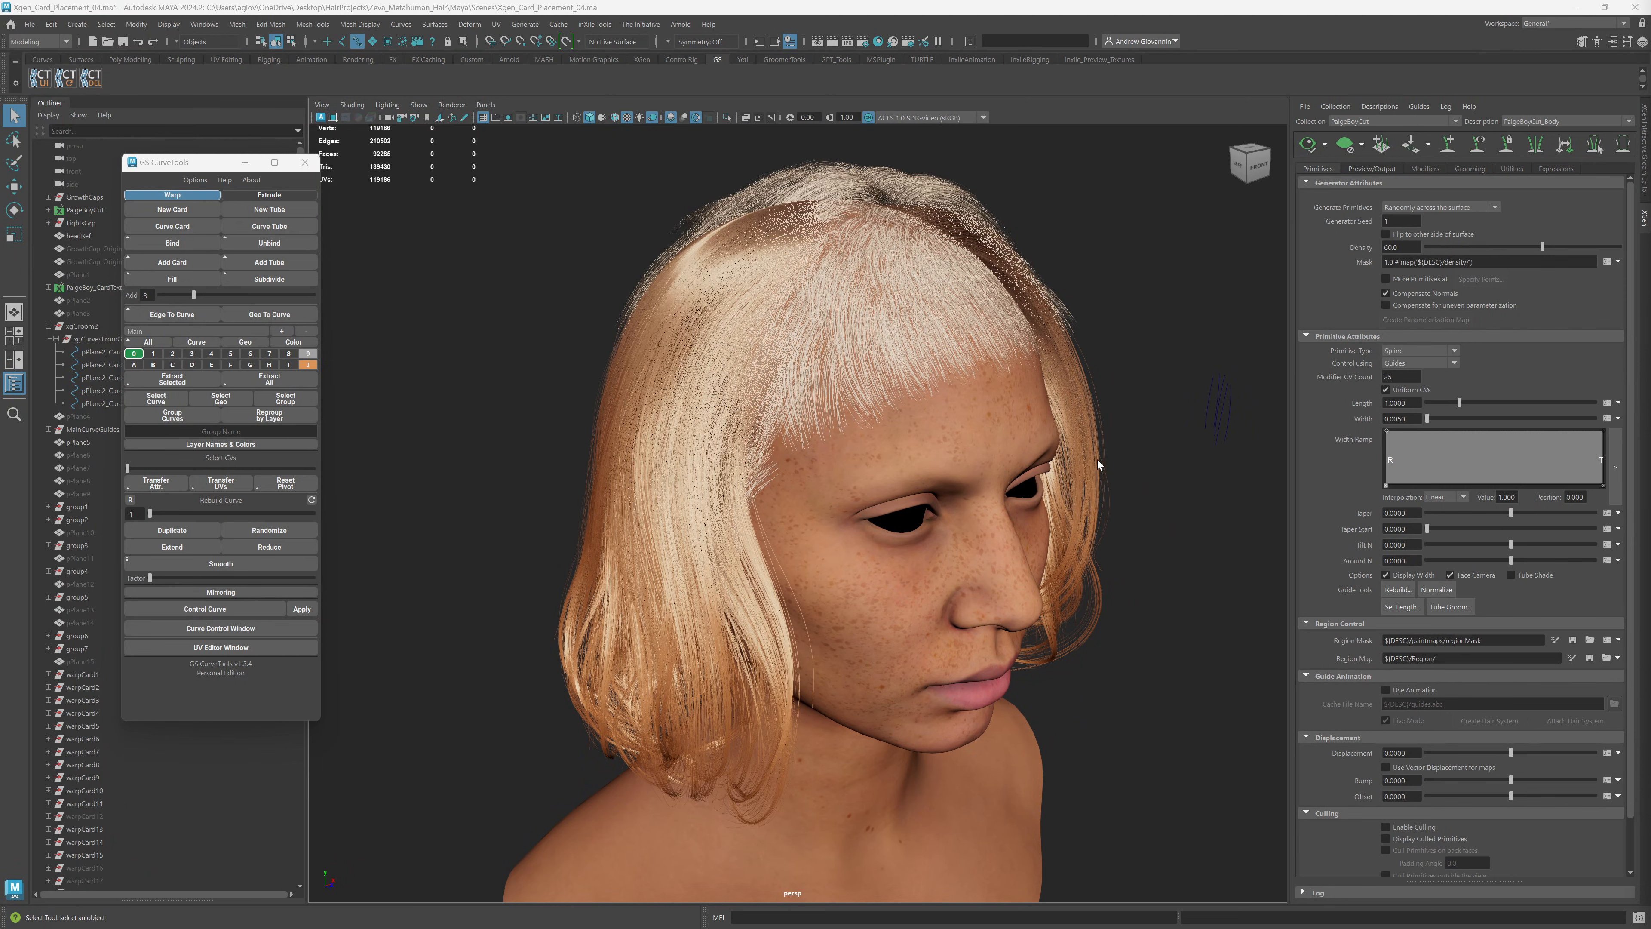
{"action": "left_click_drag", "start_coordinate": [1098, 459], "coordinate": [910, 471], "text": "alt"}
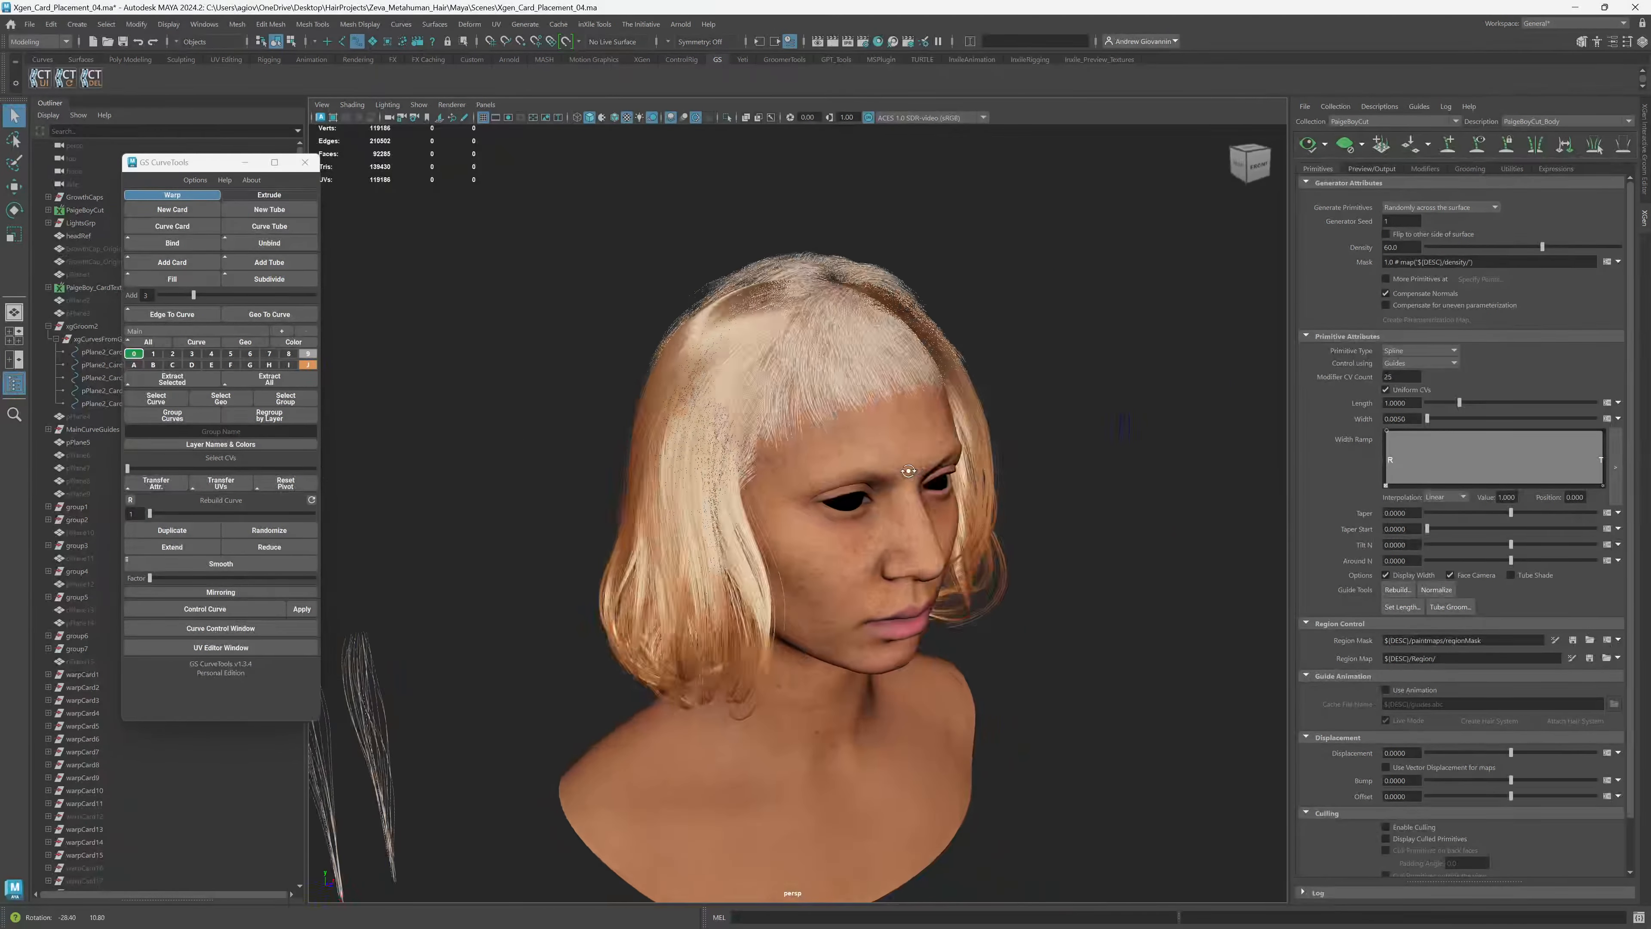
Clear the body hair preview, display the description's guides and select all of them around the head.
{"action": "left_click", "coordinate": [1341, 145]}
{"action": "left_click", "coordinate": [1483, 150]}
{"action": "left_click_drag", "start_coordinate": [1099, 790], "coordinate": [547, 220]}
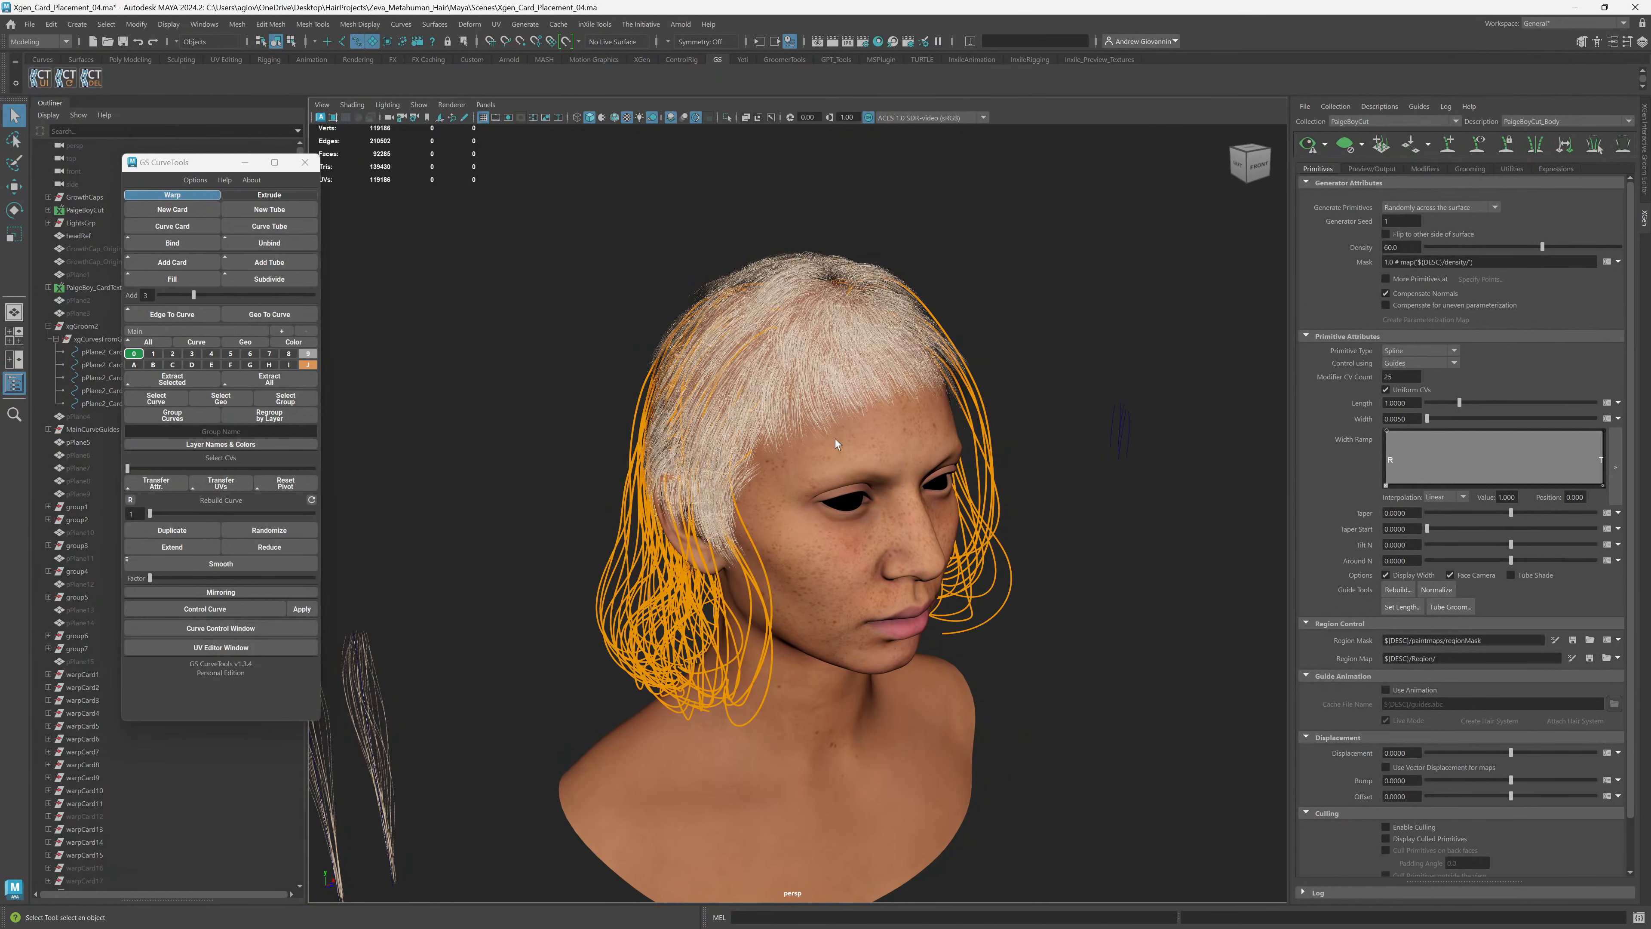
{"action": "left_click_drag", "start_coordinate": [1105, 768], "coordinate": [598, 187]}
{"action": "left_click_drag", "start_coordinate": [576, 399], "coordinate": [1255, 322], "text": "alt"}
Convert the selected body guides to curves with the Guides To Curves utility, using the Hide option for the guides.
{"action": "left_click", "coordinate": [1502, 168]}
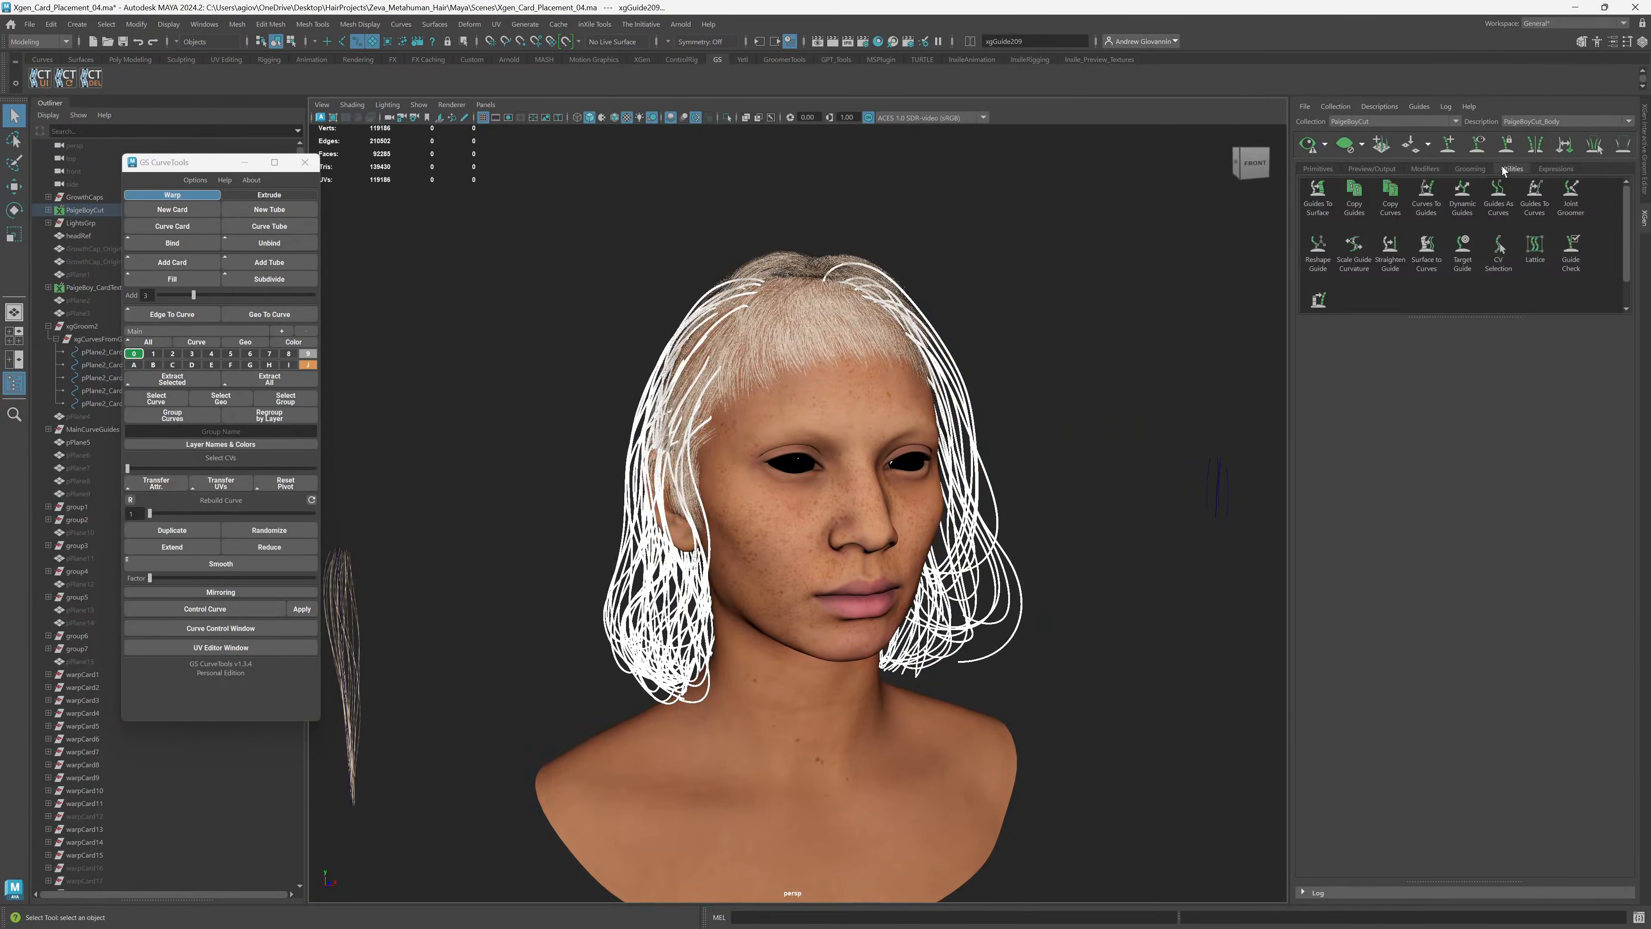
{"action": "left_click", "coordinate": [1427, 194]}
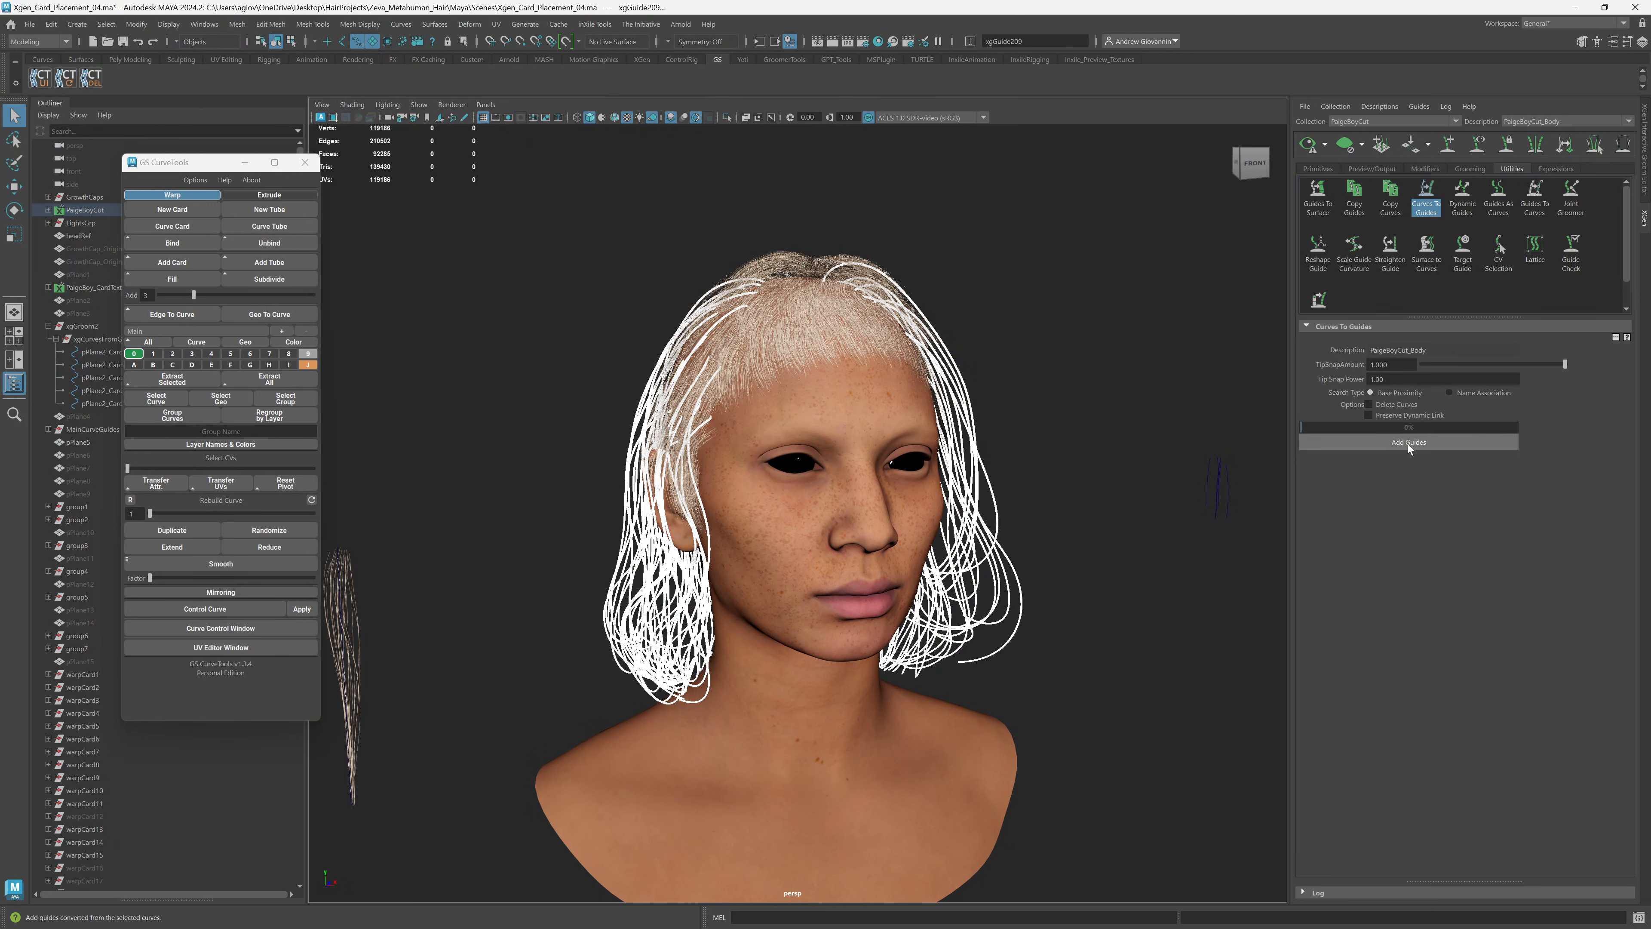
{"action": "left_click", "coordinate": [1539, 206]}
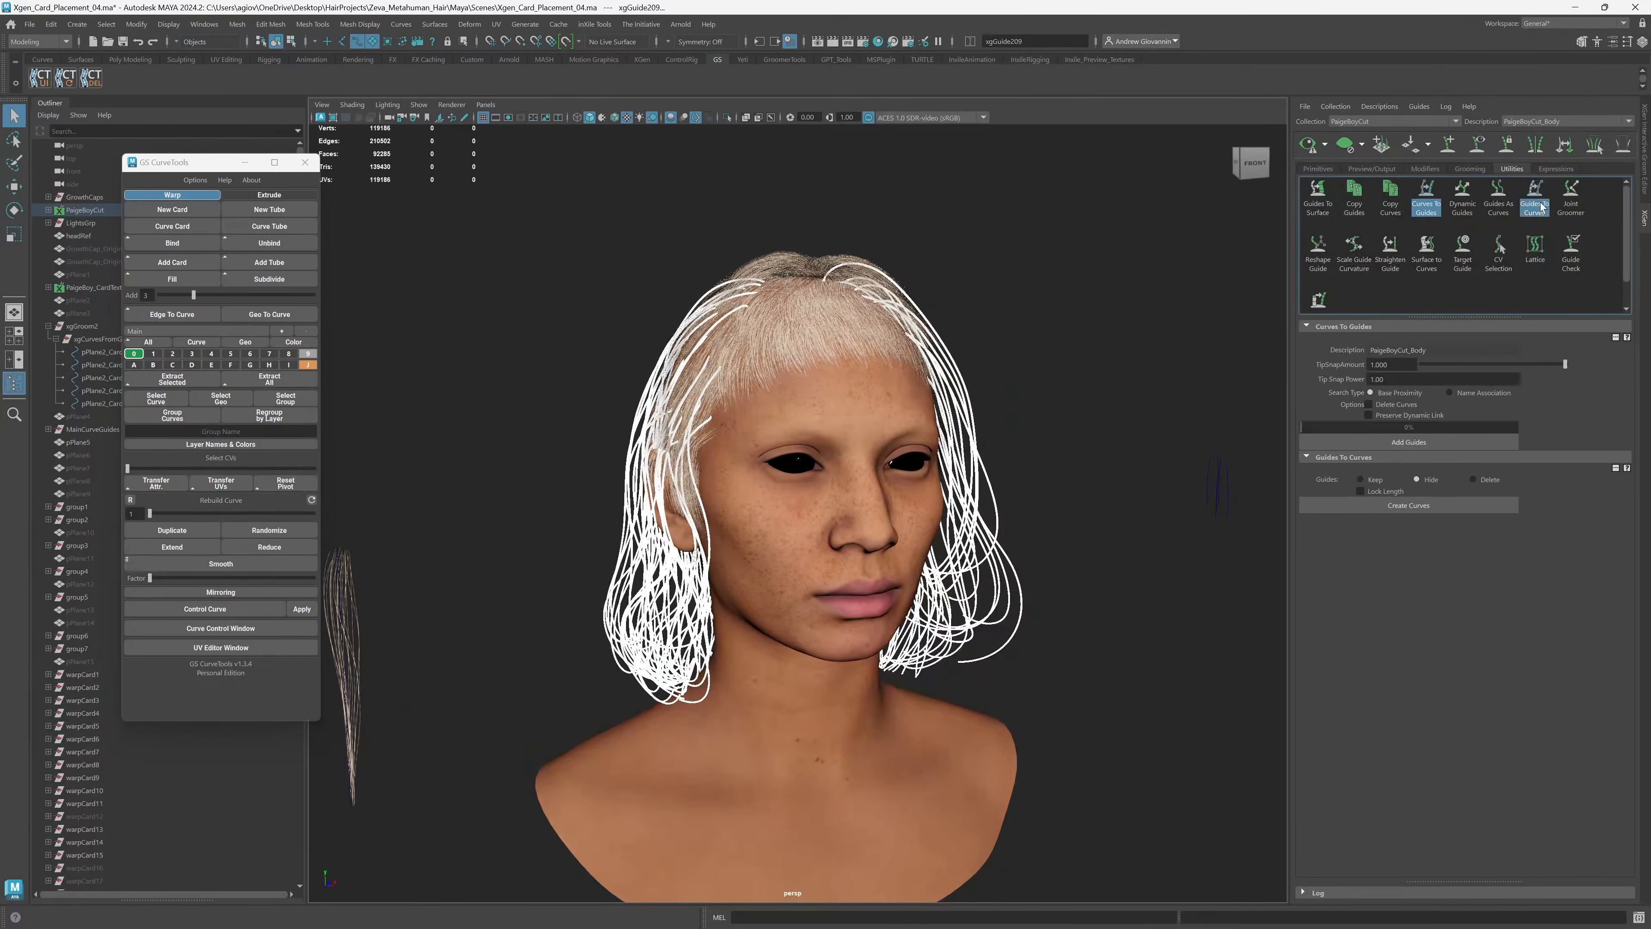
{"action": "left_click", "coordinate": [1409, 506]}
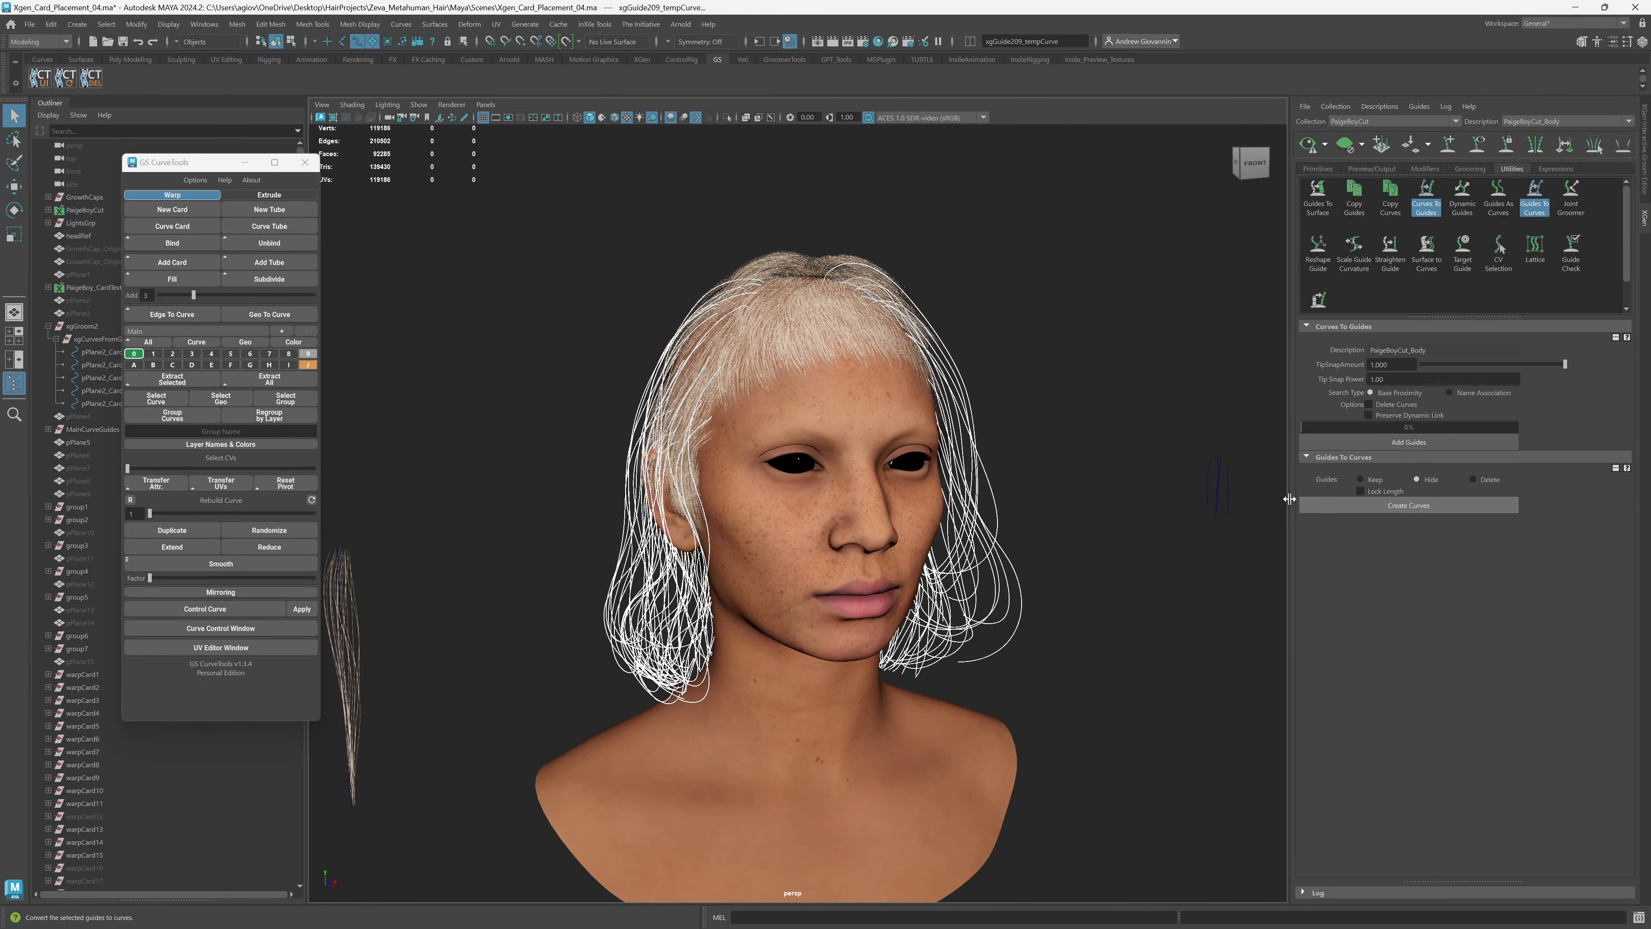
{"action": "scroll", "coordinate": [1053, 445], "scroll_direction": "up", "scroll_amount": 2}
{"action": "left_click", "coordinate": [1090, 424]}
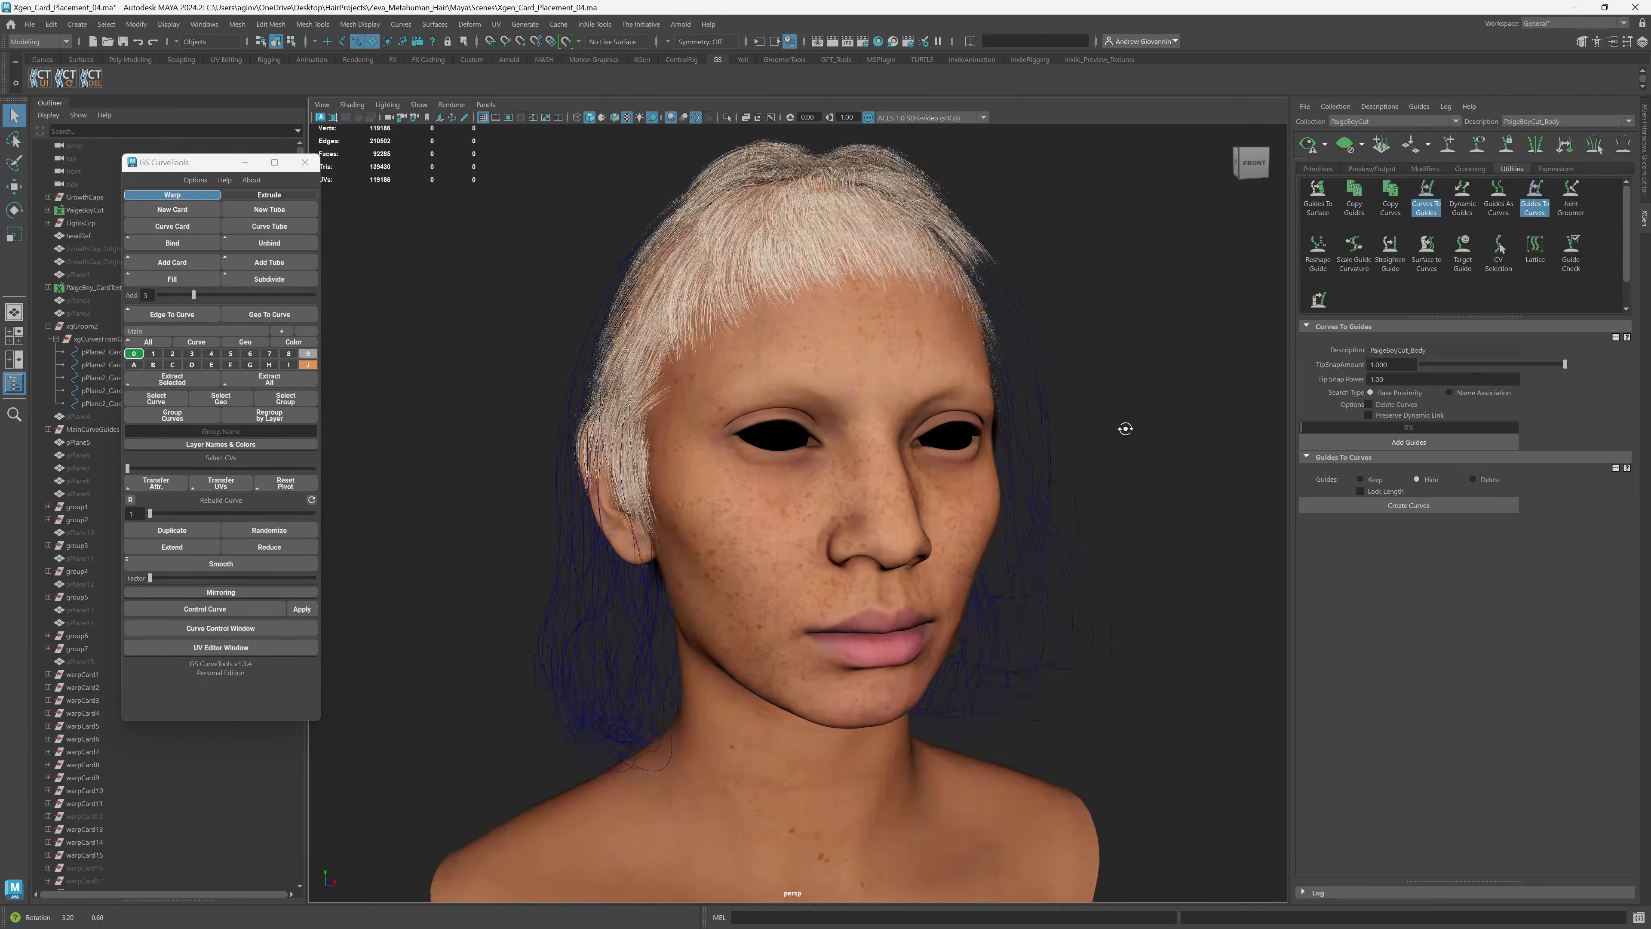
Examine the guide curves around the head and the set of hair card clumps beside it.
{"action": "left_click_drag", "start_coordinate": [1124, 431], "coordinate": [734, 484], "text": "alt"}
{"action": "middle_click_drag", "start_coordinate": [735, 484], "coordinate": [978, 403], "text": "alt"}
{"action": "scroll", "coordinate": [760, 535], "scroll_direction": "up", "scroll_amount": 5}
{"action": "middle_click_drag", "start_coordinate": [610, 539], "coordinate": [697, 573], "text": "alt"}
{"action": "left_click_drag", "start_coordinate": [806, 522], "coordinate": [844, 513], "text": "alt"}
{"action": "scroll", "coordinate": [951, 457], "scroll_direction": "down", "scroll_amount": 1}
{"action": "scroll", "coordinate": [975, 465], "scroll_direction": "down", "scroll_amount": 2}
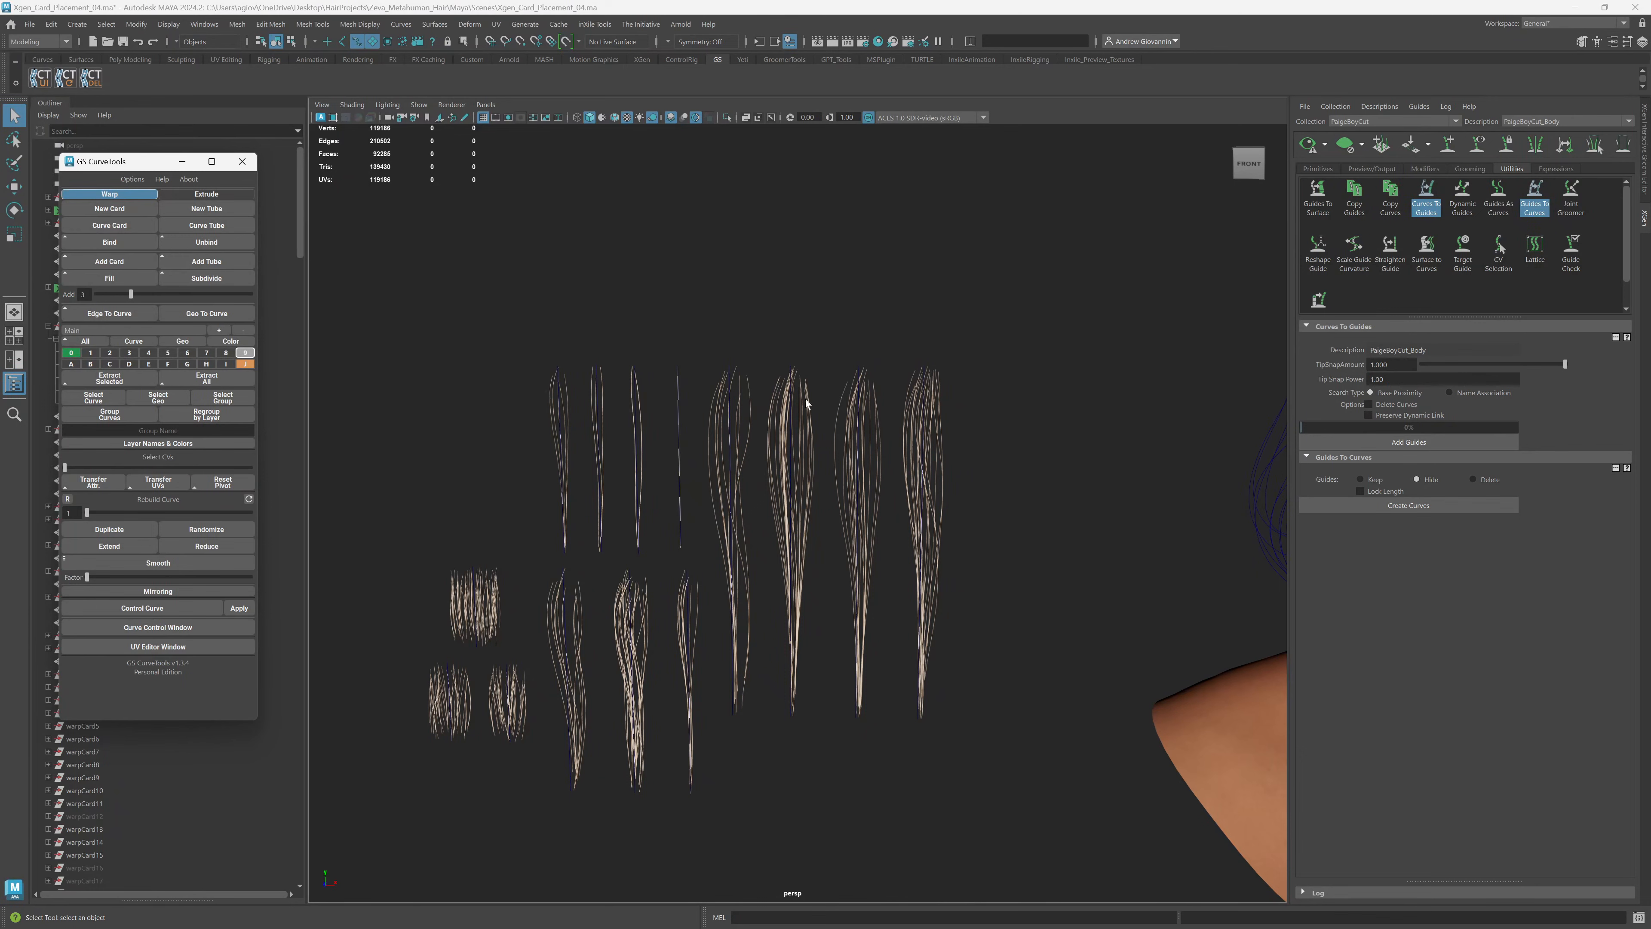
{"action": "scroll", "coordinate": [685, 495], "scroll_direction": "down", "scroll_amount": 2}
{"action": "middle_click_drag", "start_coordinate": [686, 497], "coordinate": [725, 556], "text": "alt"}
{"action": "scroll", "coordinate": [813, 591], "scroll_direction": "up", "scroll_amount": 3}
{"action": "middle_click_drag", "start_coordinate": [815, 594], "coordinate": [870, 478], "text": "alt"}
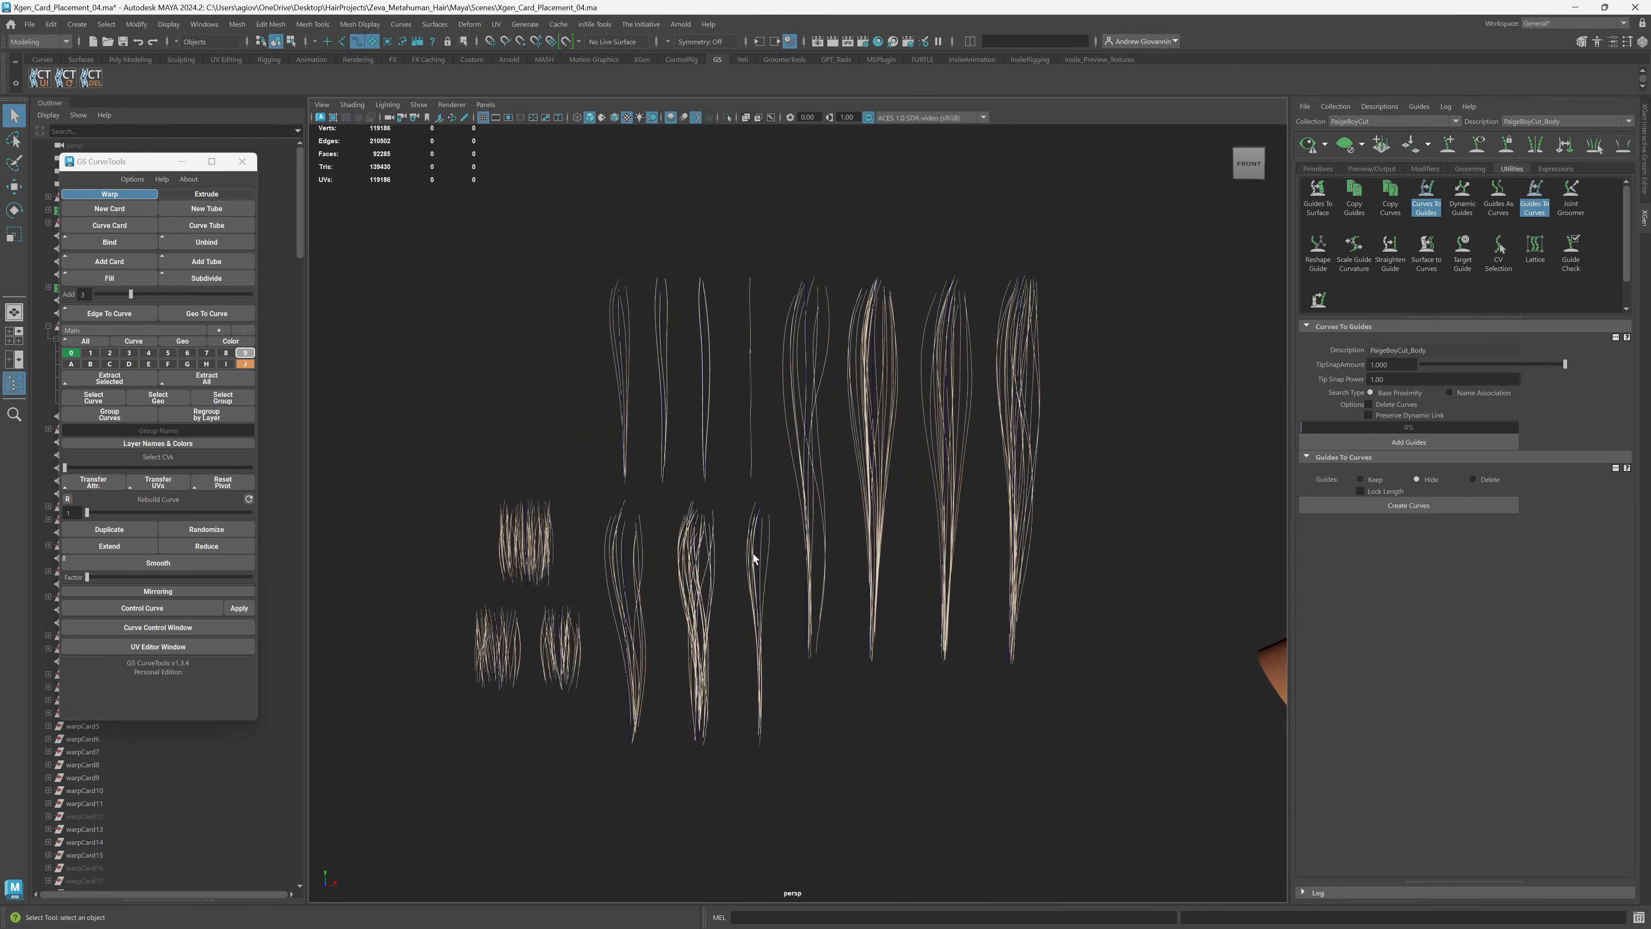
Turn on card layer 9 in GS CurveTools and select the long hair card nearest the head.
{"action": "left_click", "coordinate": [243, 355]}
{"action": "middle_click_drag", "start_coordinate": [444, 427], "coordinate": [558, 457], "text": "alt"}
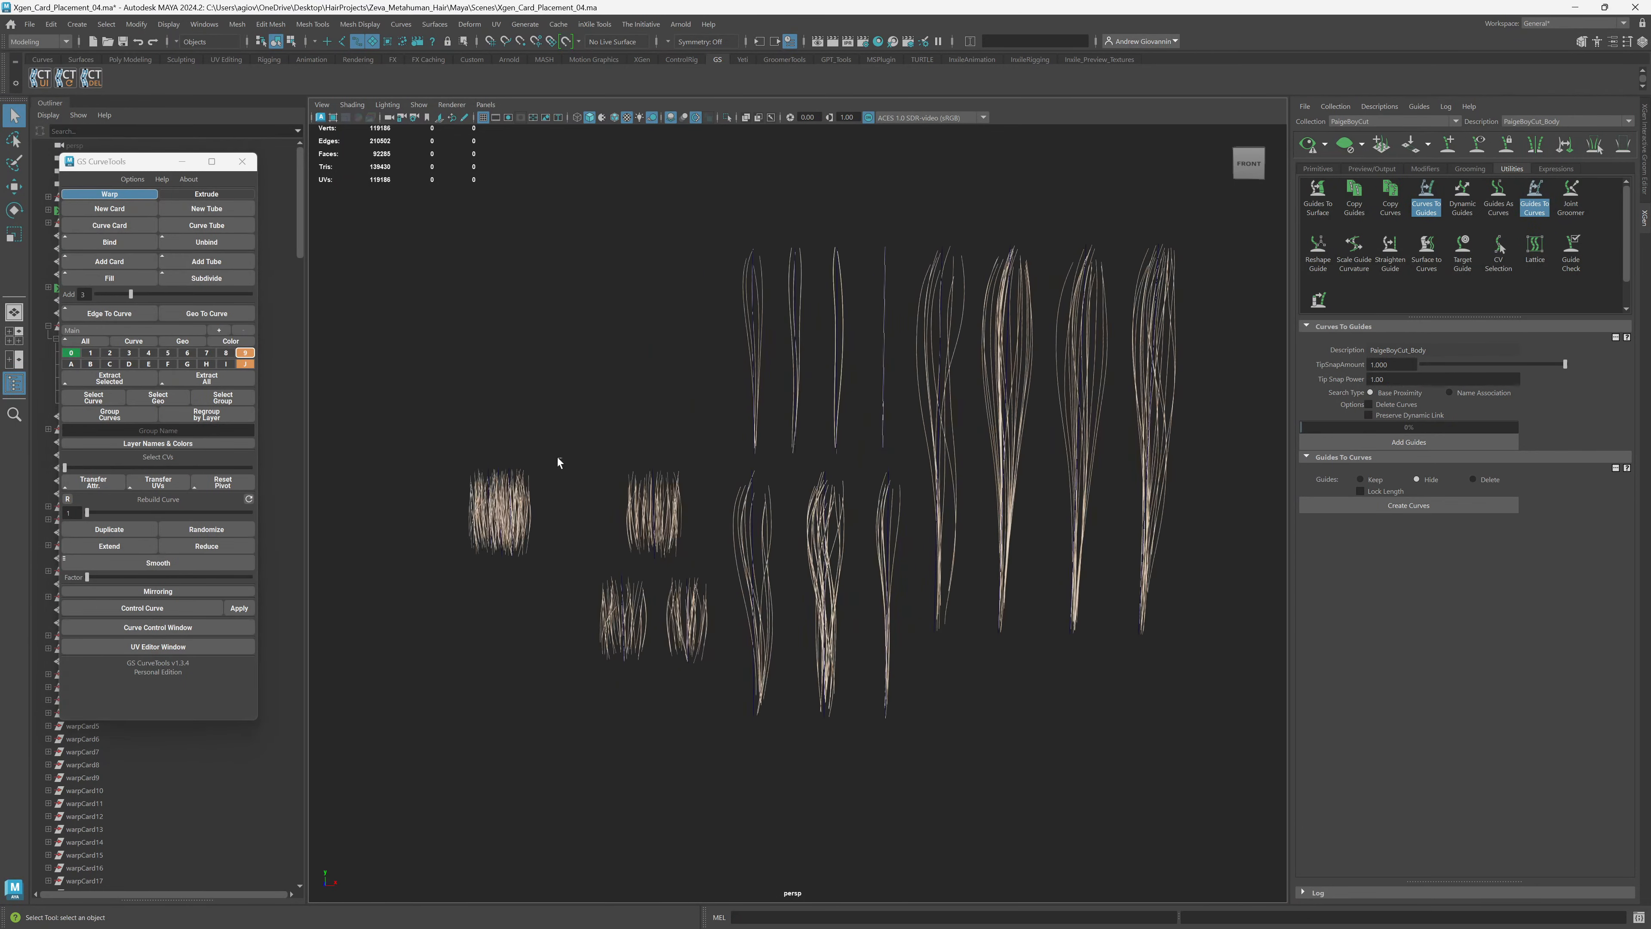
{"action": "left_click_drag", "start_coordinate": [517, 586], "coordinate": [528, 533], "text": "alt"}
{"action": "middle_click_drag", "start_coordinate": [1118, 482], "coordinate": [835, 410], "text": "alt"}
{"action": "scroll", "coordinate": [801, 546], "scroll_direction": "down", "scroll_amount": 5}
{"action": "scroll", "coordinate": [838, 614], "scroll_direction": "up", "scroll_amount": 6}
{"action": "left_click_drag", "start_coordinate": [1009, 367], "coordinate": [915, 381]}
{"action": "middle_click_drag", "start_coordinate": [942, 445], "coordinate": [983, 505], "text": "alt"}
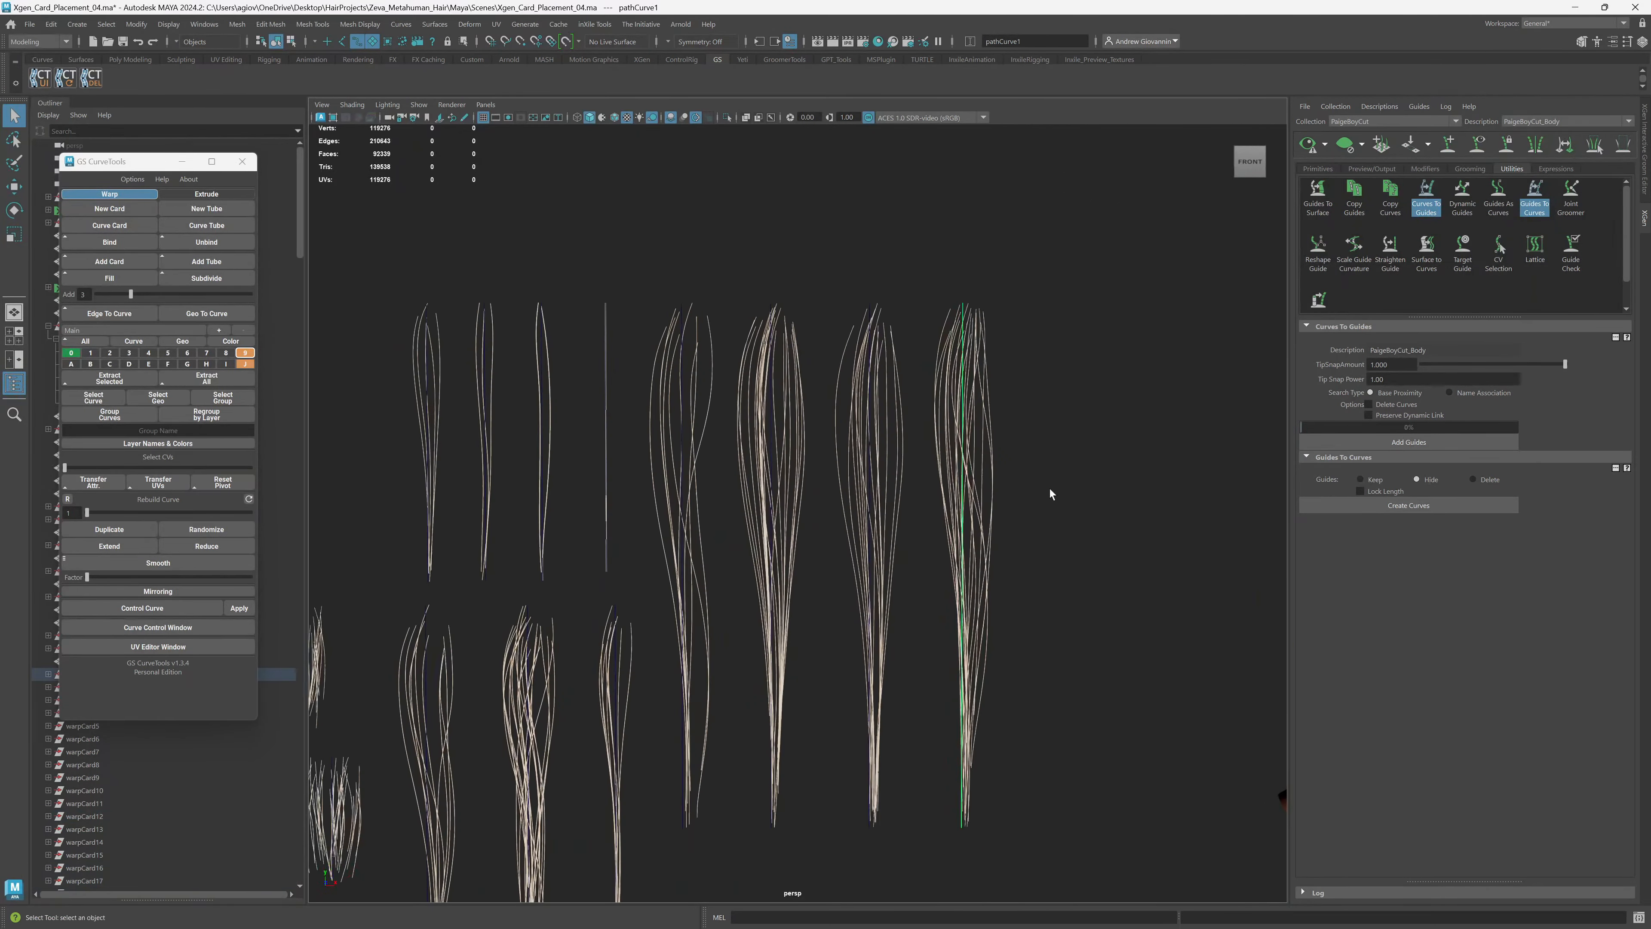
Regenerate the XGen preview of the PaigeBoyCut_Body hair on the head.
{"action": "scroll", "coordinate": [1053, 498], "scroll_direction": "down", "scroll_amount": 6}
{"action": "middle_click_drag", "start_coordinate": [1228, 358], "coordinate": [995, 475], "text": "alt"}
{"action": "left_click", "coordinate": [1325, 151]}
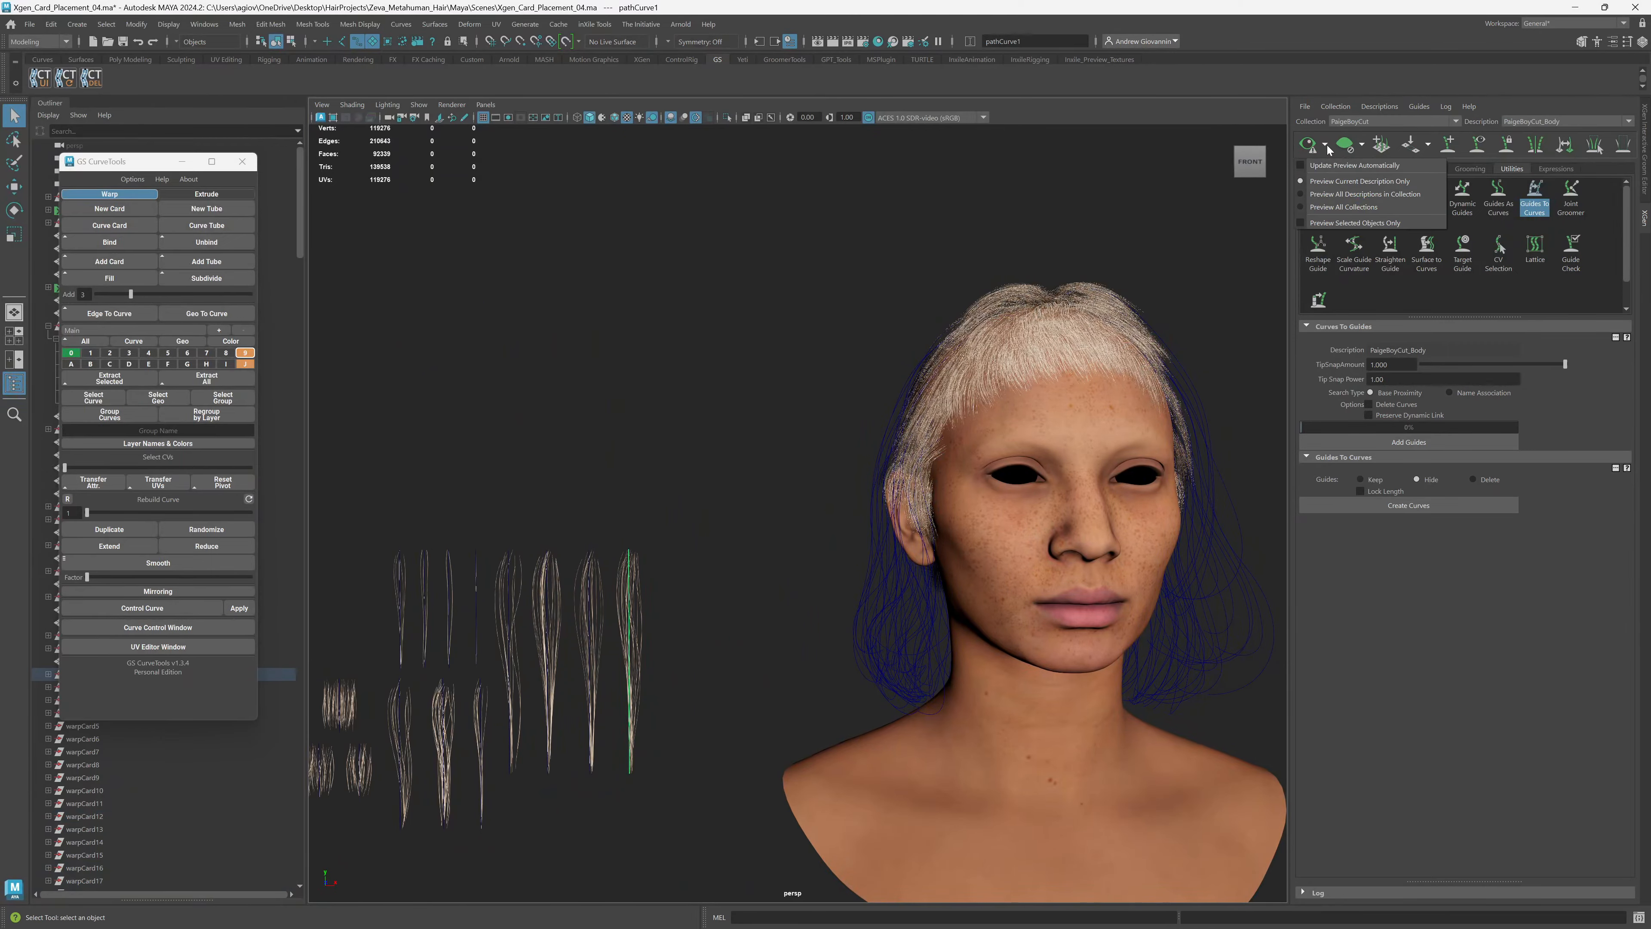
{"action": "left_click", "coordinate": [1325, 145]}
{"action": "left_click", "coordinate": [1306, 152]}
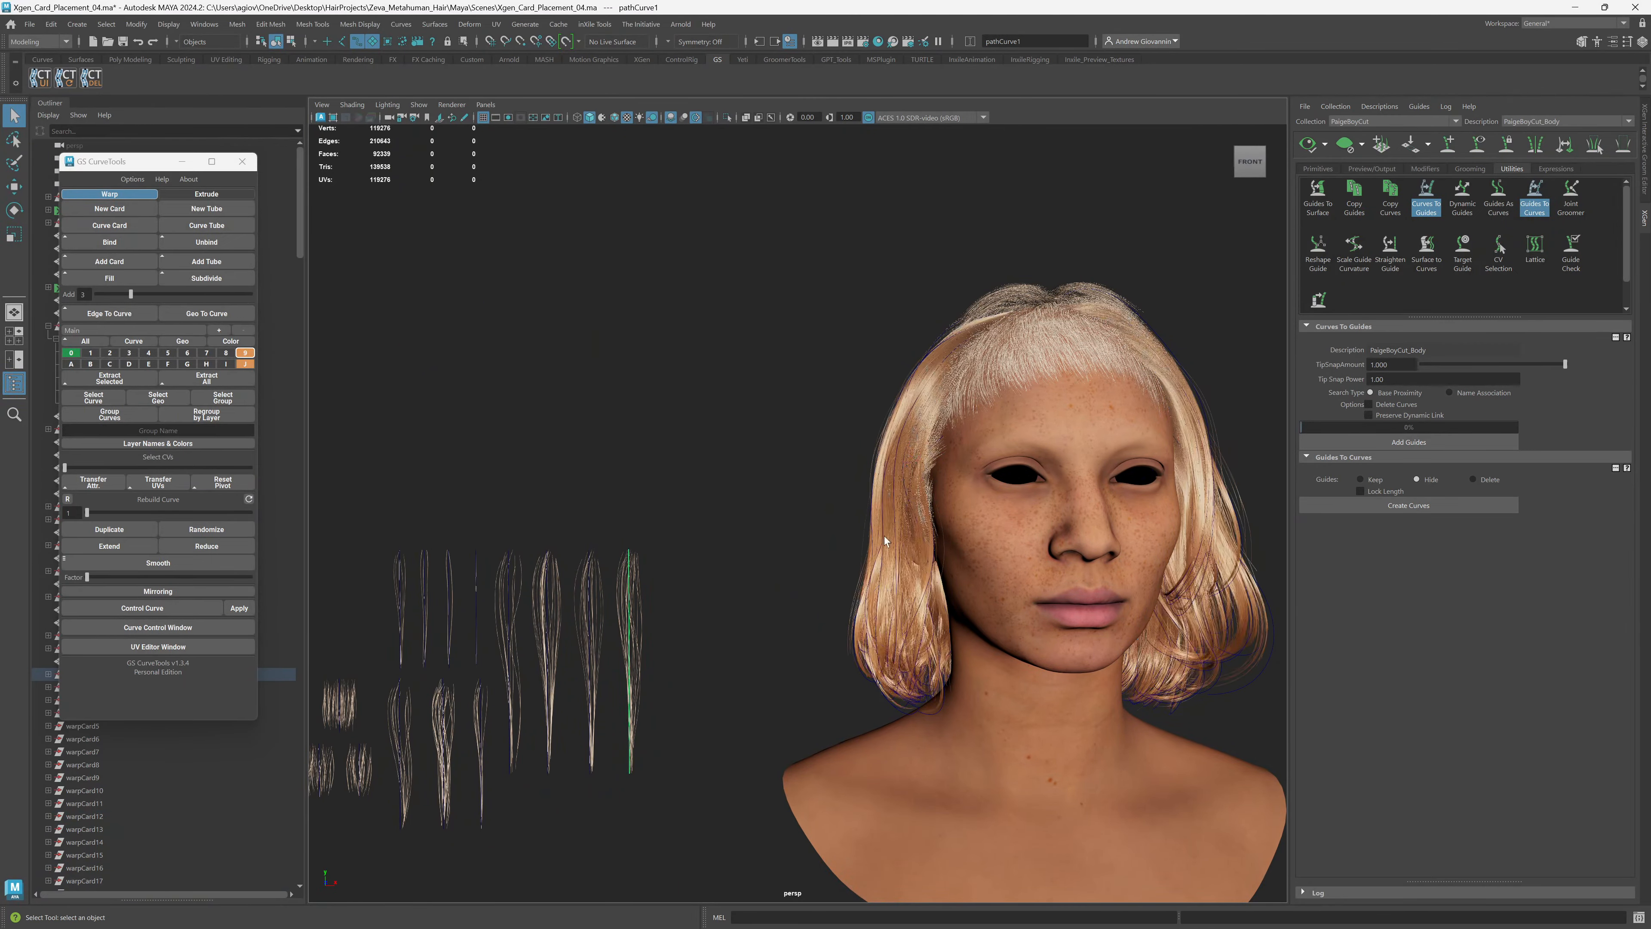
Inspect the previewed body hair strands up close and compare them with the long hair cards.
{"action": "scroll", "coordinate": [845, 550], "scroll_direction": "up", "scroll_amount": 5}
{"action": "left_click_drag", "start_coordinate": [806, 566], "coordinate": [850, 586], "text": "alt"}
{"action": "middle_click_drag", "start_coordinate": [1079, 470], "coordinate": [1217, 387], "text": "alt"}
{"action": "left_click_drag", "start_coordinate": [1216, 387], "coordinate": [559, 547], "text": "alt"}
{"action": "middle_click_drag", "start_coordinate": [559, 547], "coordinate": [784, 604], "text": "alt"}
{"action": "right_click_drag", "start_coordinate": [784, 604], "coordinate": [933, 579], "text": "alt"}
{"action": "middle_click_drag", "start_coordinate": [932, 579], "coordinate": [882, 569], "text": "alt"}
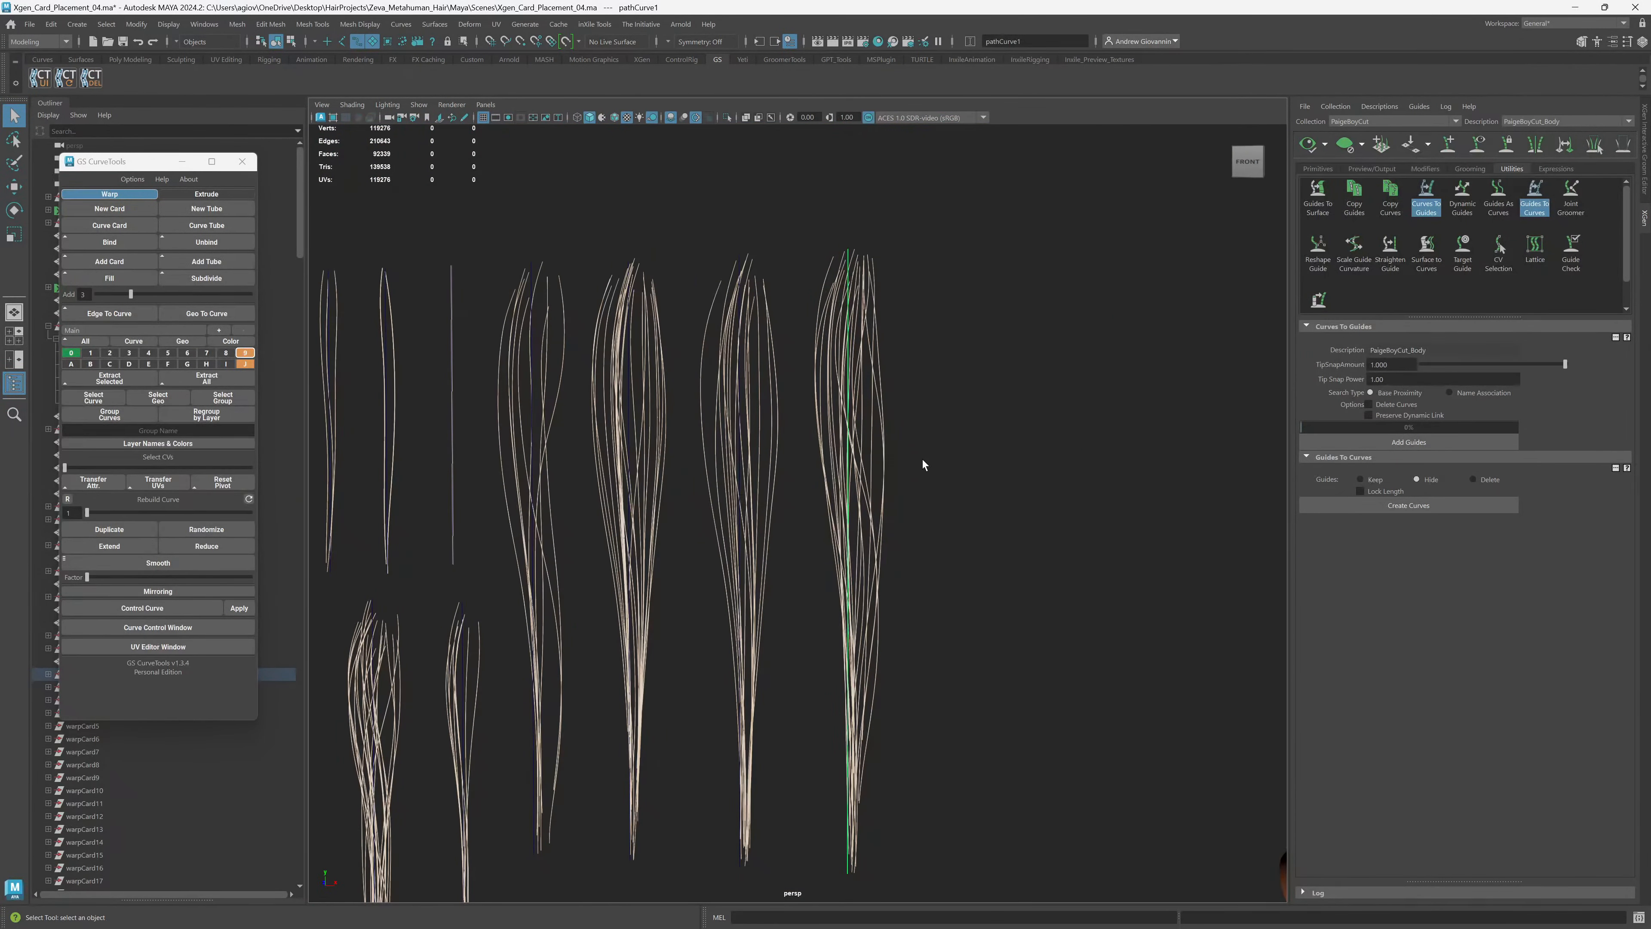
Duplicate the long hair card nearest the head and move the copy to empty space beyond the short clumps.
{"action": "left_click_drag", "start_coordinate": [931, 488], "coordinate": [820, 472]}
{"action": "key", "text": "w"}
{"action": "right_click_drag", "start_coordinate": [975, 625], "coordinate": [876, 658], "text": "alt"}
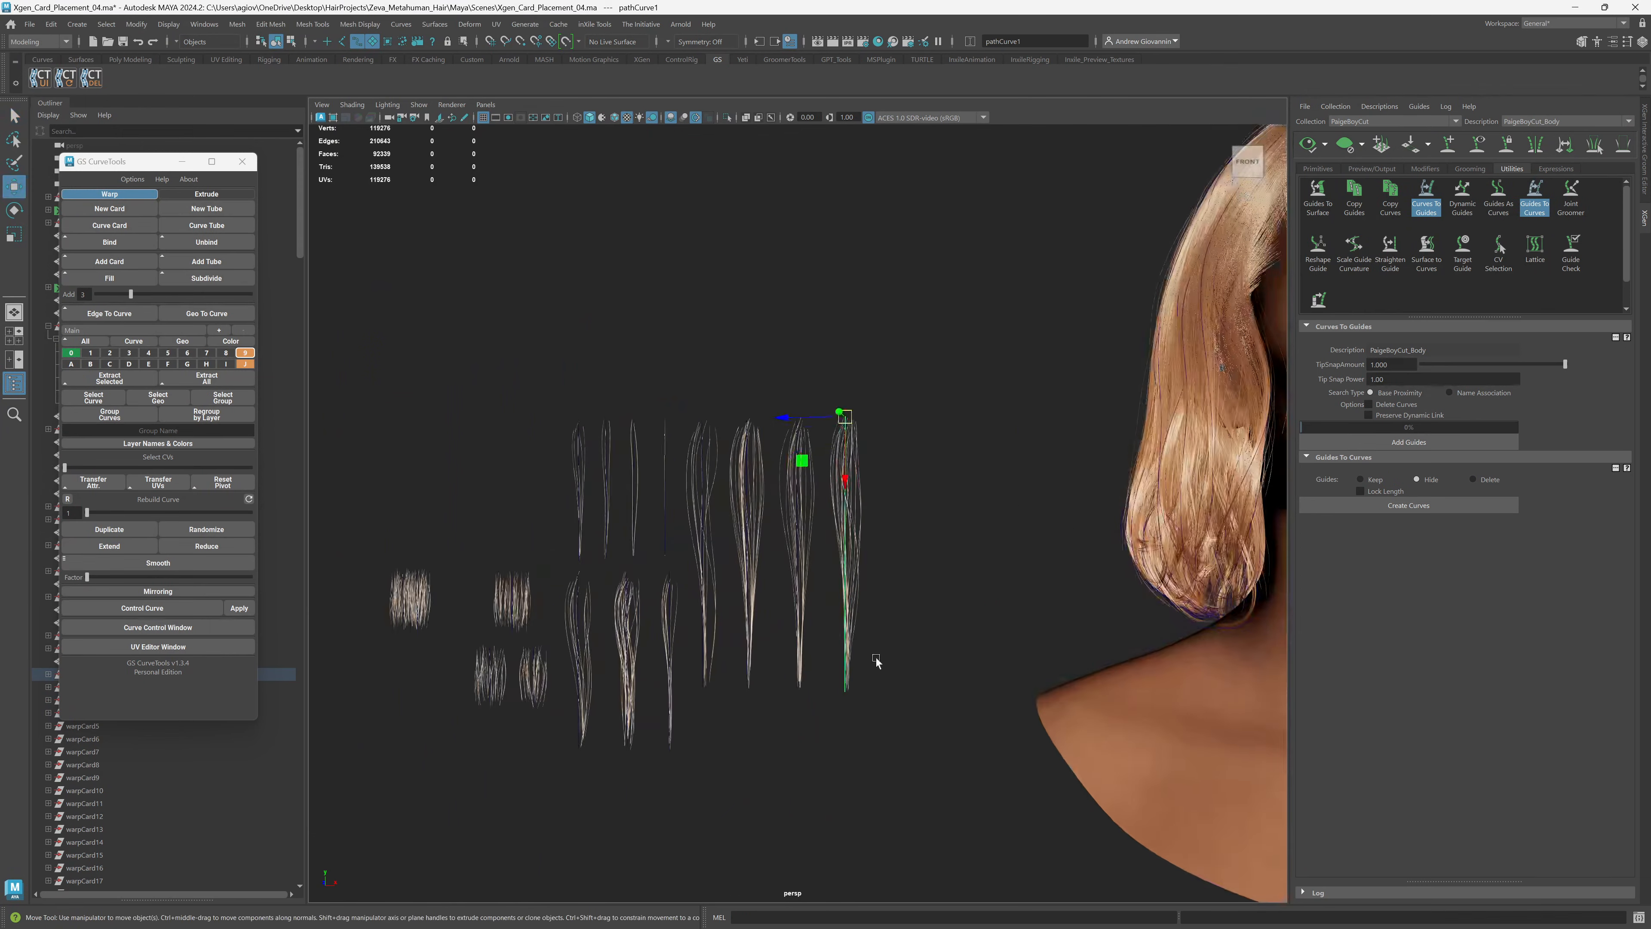
{"action": "right_click_drag", "start_coordinate": [697, 622], "coordinate": [783, 642], "text": "alt"}
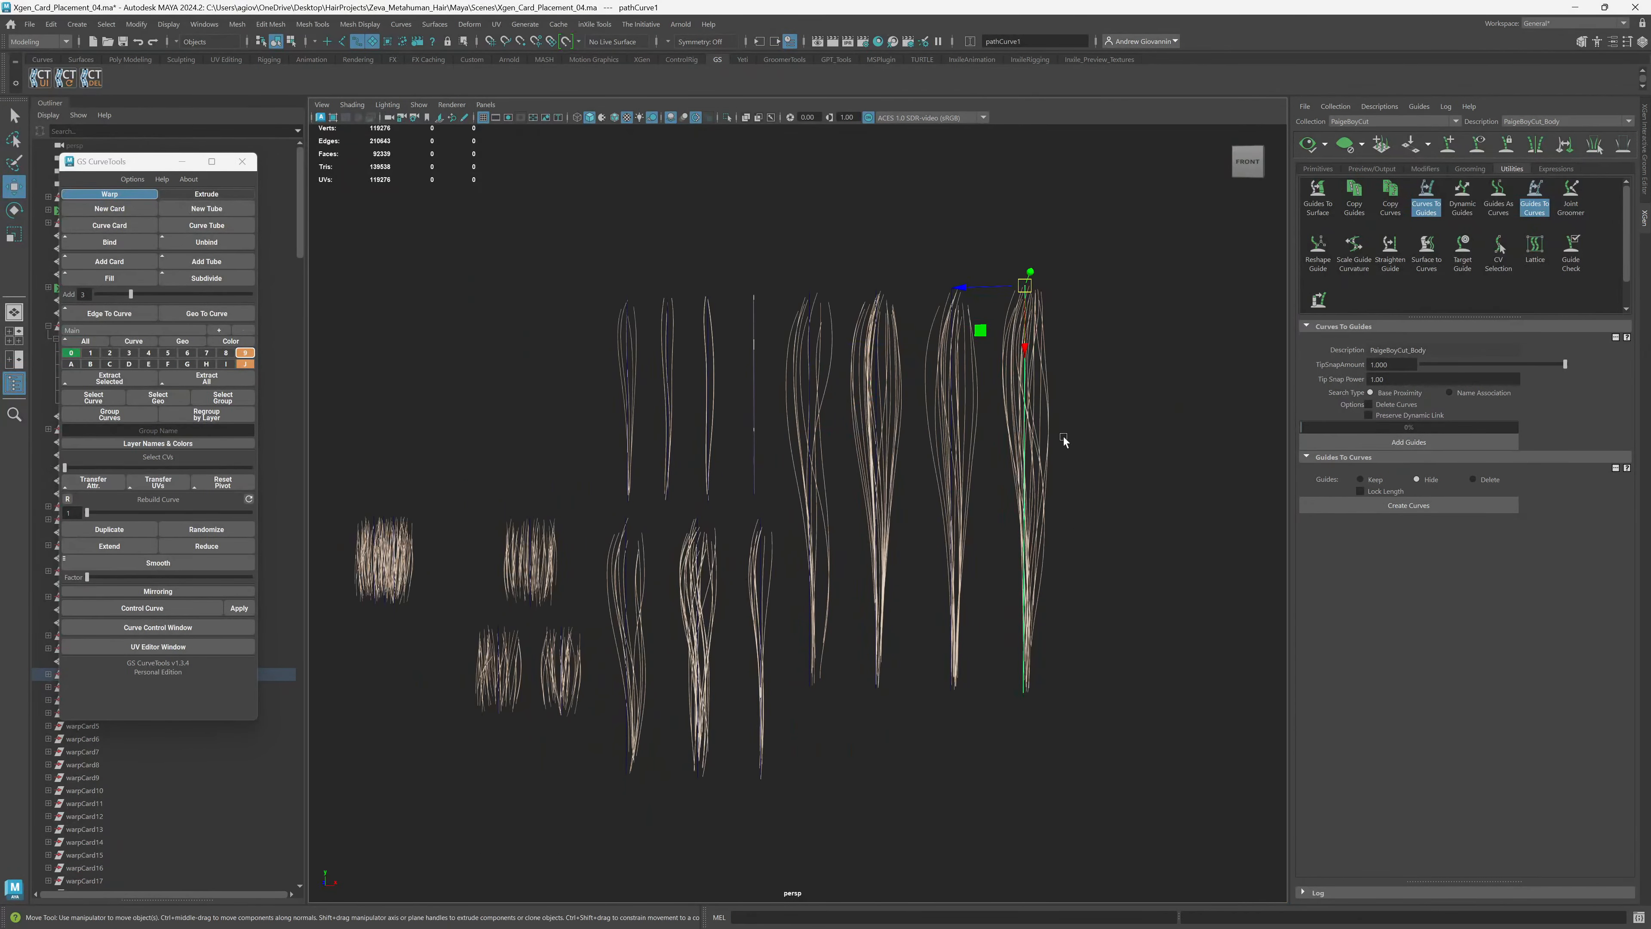
{"action": "left_click", "coordinate": [110, 532]}
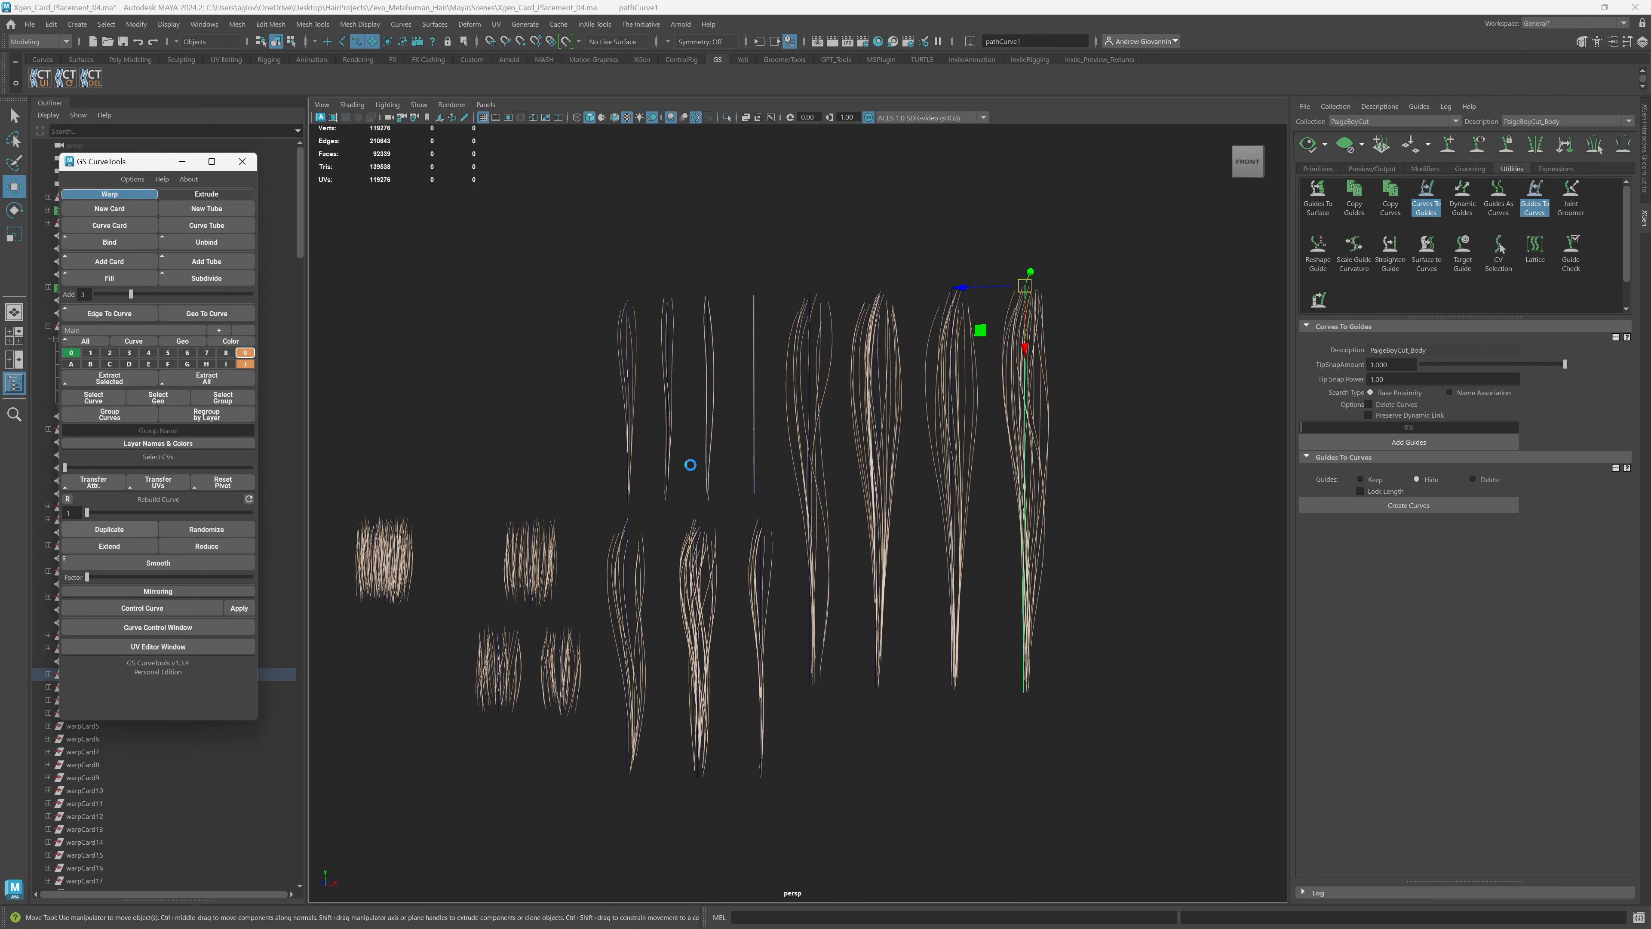
{"action": "right_click_drag", "start_coordinate": [887, 481], "coordinate": [927, 465], "text": "alt"}
{"action": "left_click_drag", "start_coordinate": [898, 361], "coordinate": [325, 376]}
{"action": "middle_click_drag", "start_coordinate": [525, 456], "coordinate": [748, 513], "text": "alt"}
{"action": "right_click_drag", "start_coordinate": [747, 513], "coordinate": [1053, 572], "text": "alt"}
{"action": "middle_click_drag", "start_coordinate": [1141, 566], "coordinate": [1022, 538], "text": "alt"}
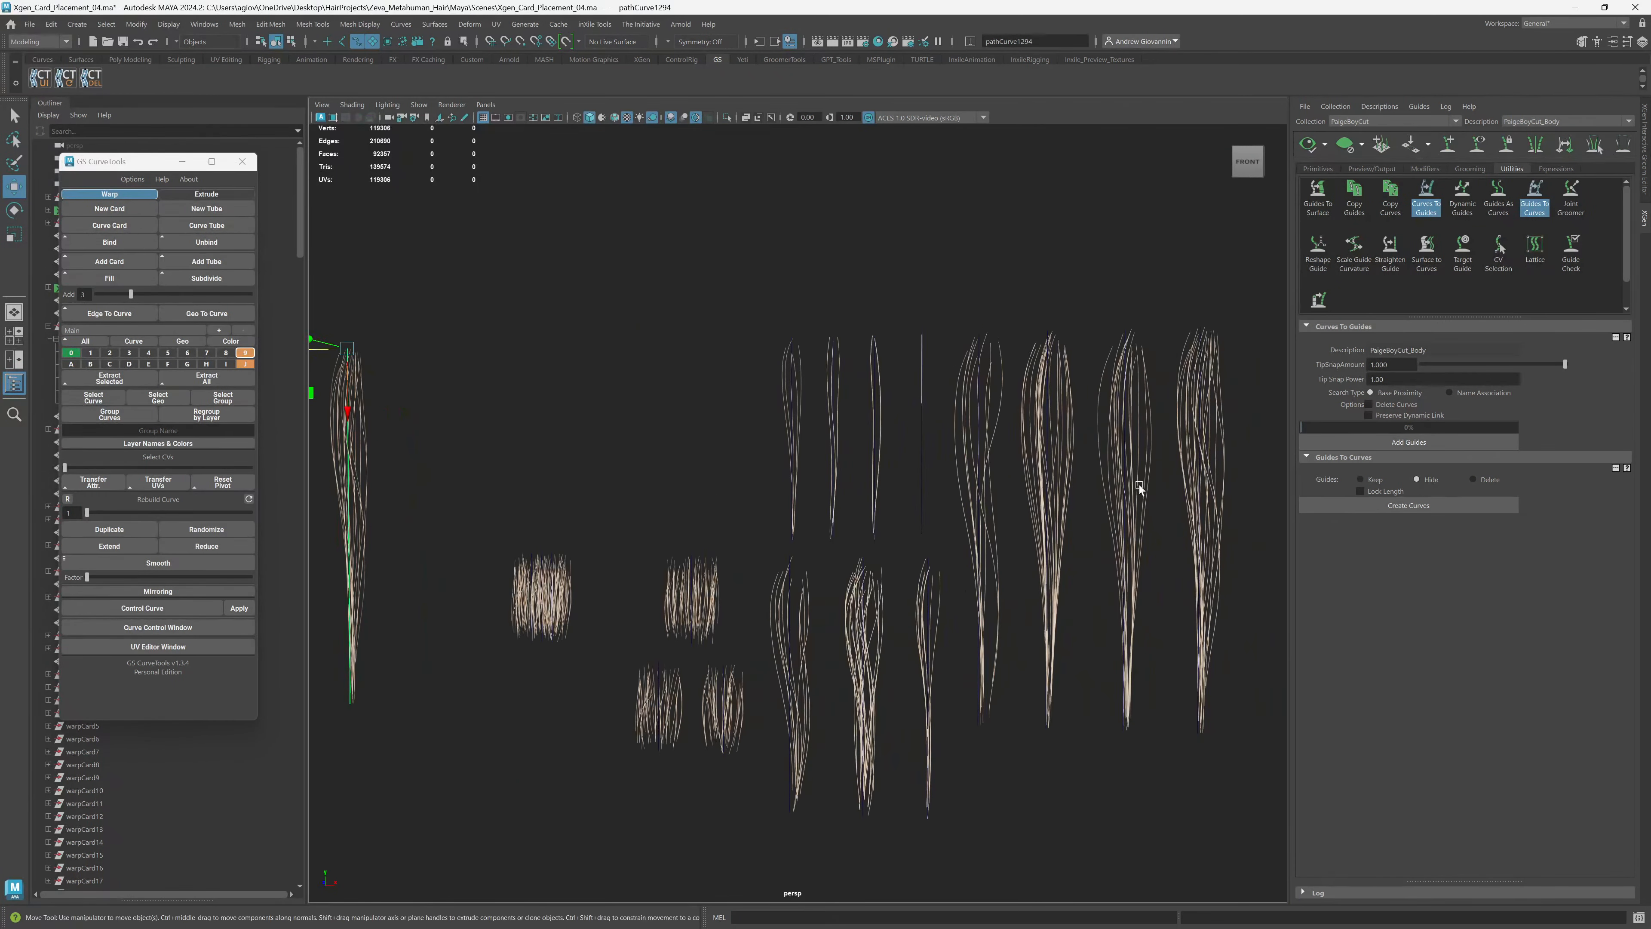
Duplicate the sparse, wavy long card beside the thin strands and move the copy onto the previously copied card.
{"action": "left_click", "coordinate": [1109, 481]}
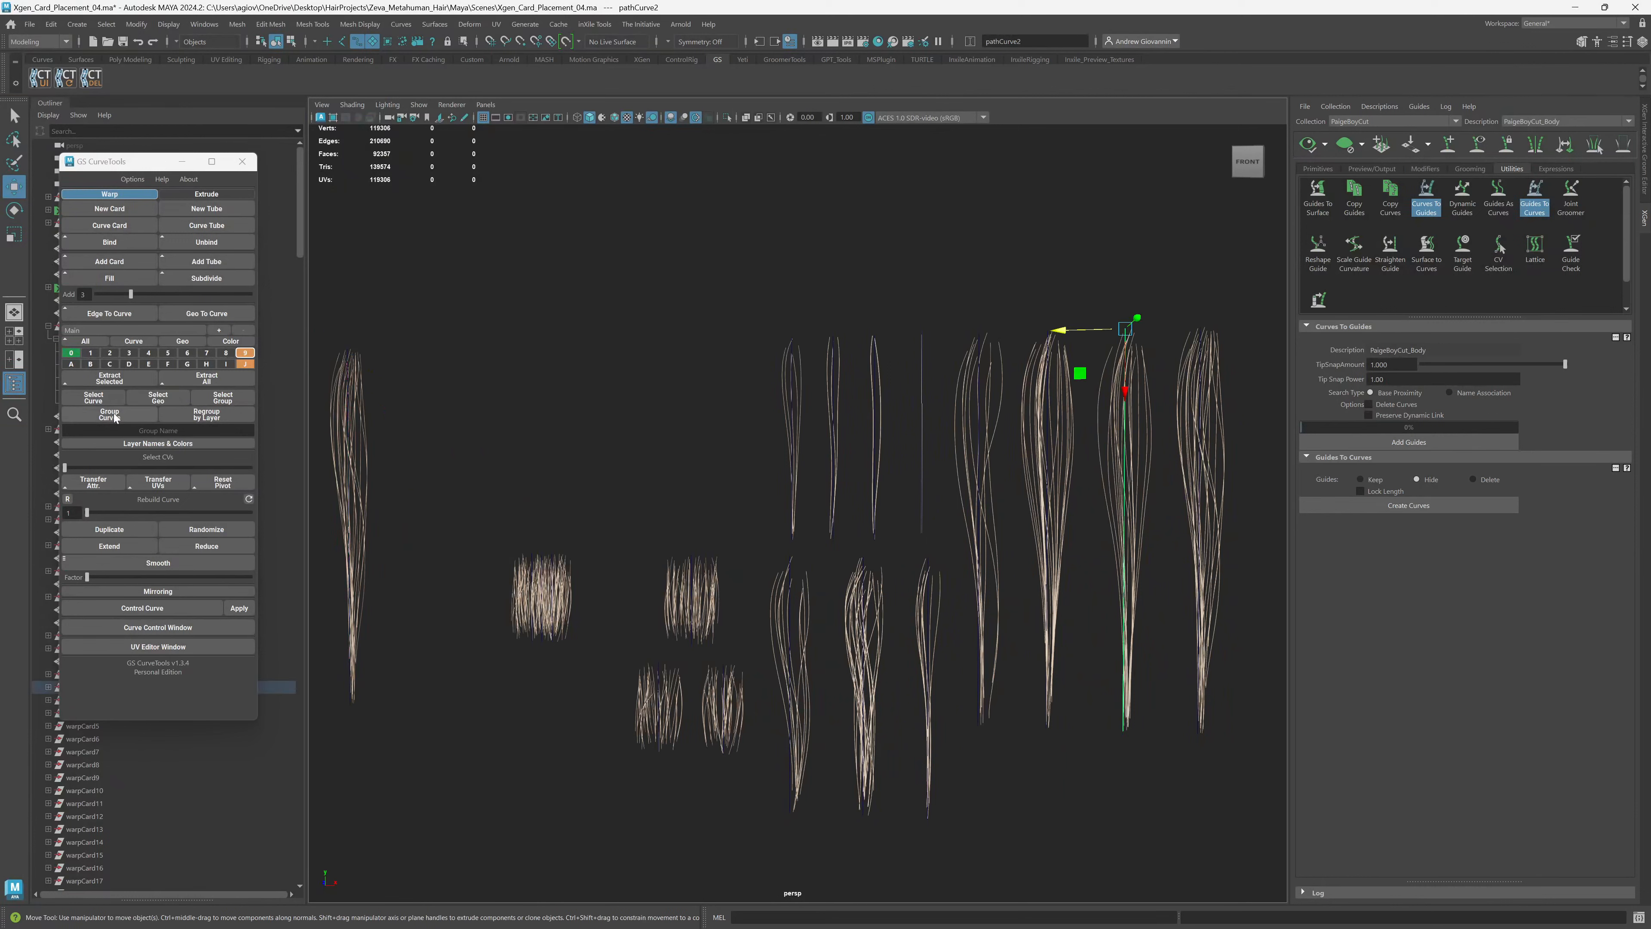
{"action": "left_click_drag", "start_coordinate": [1090, 530], "coordinate": [960, 487]}
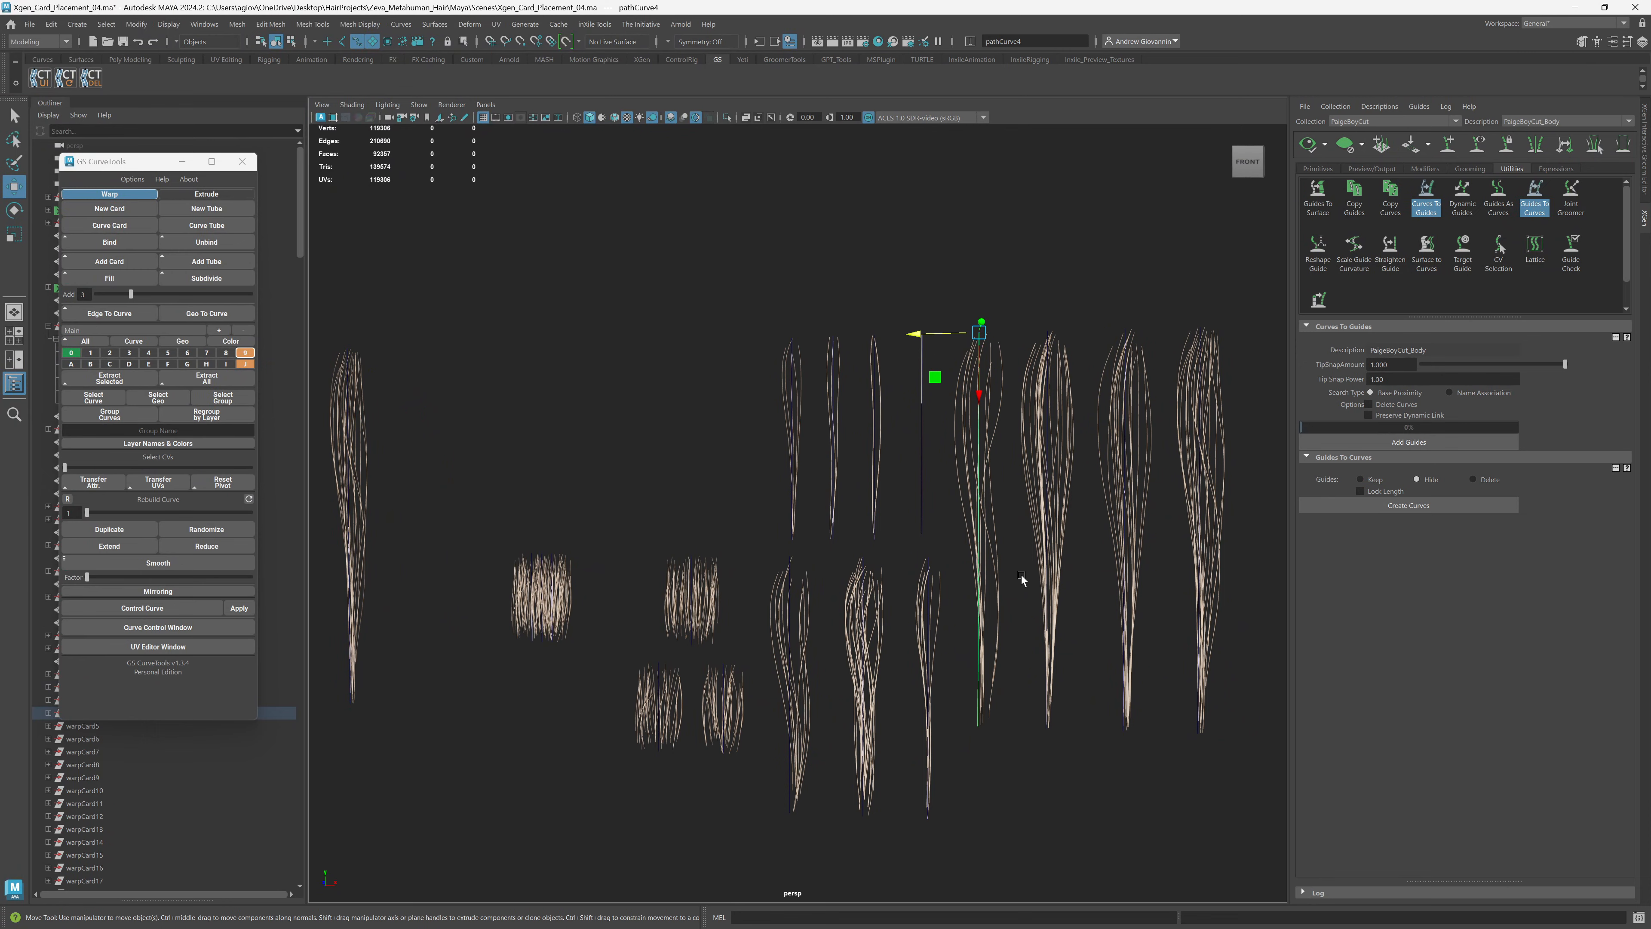
{"action": "right_click_drag", "start_coordinate": [1022, 574], "coordinate": [956, 546], "text": "alt"}
{"action": "middle_click_drag", "start_coordinate": [956, 547], "coordinate": [1095, 621], "text": "alt"}
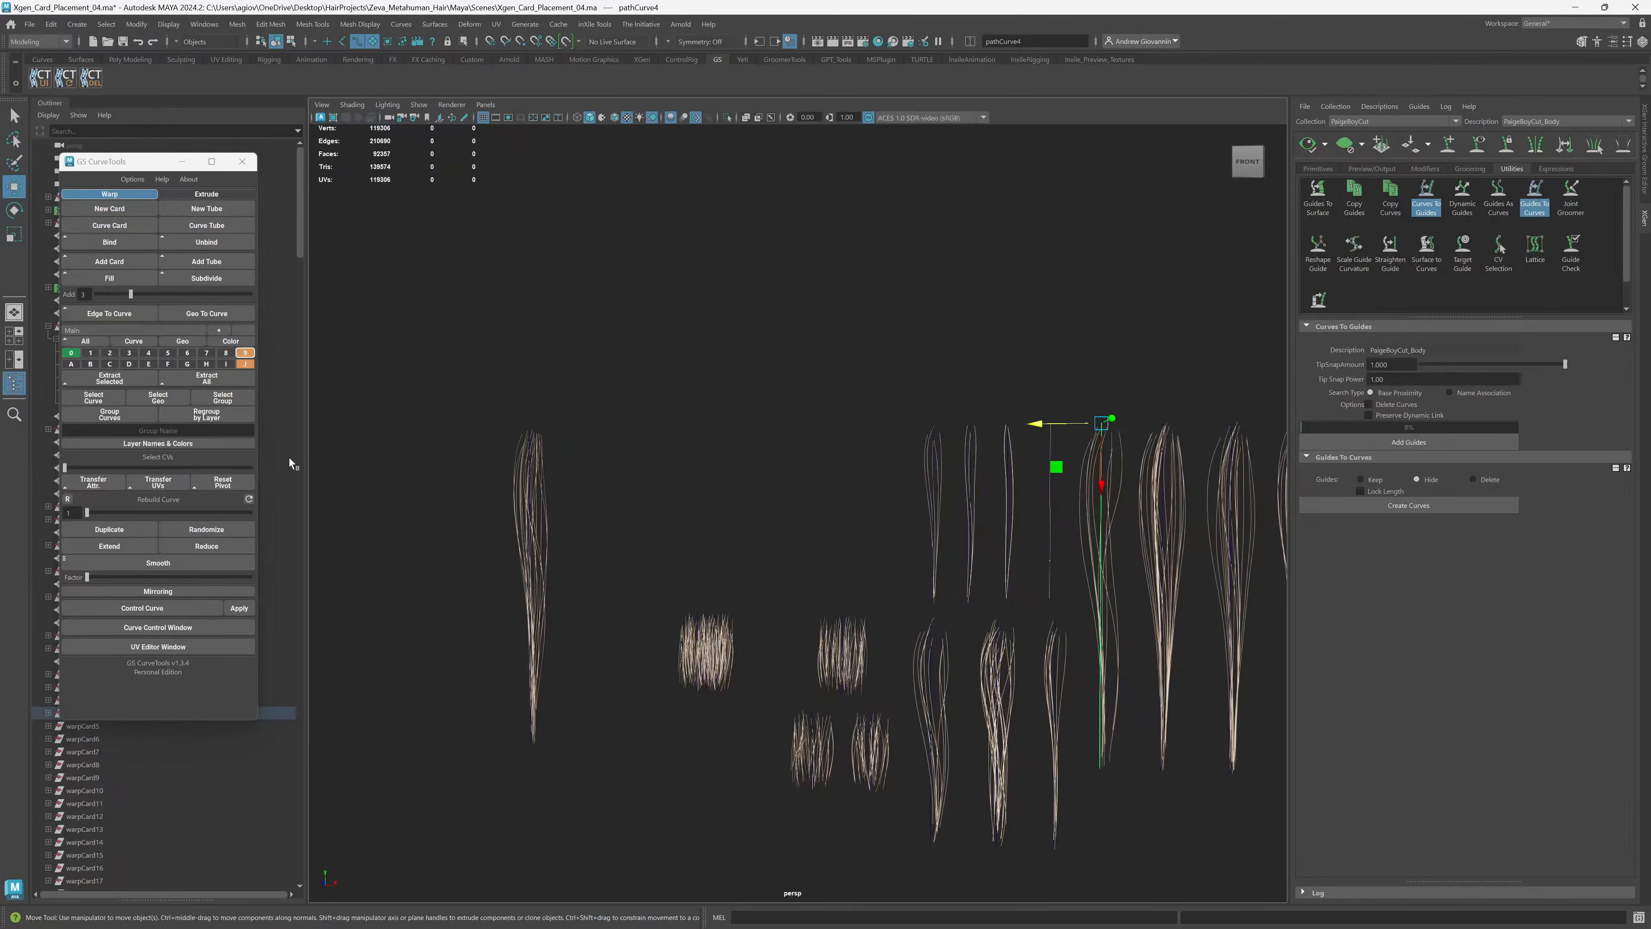
{"action": "left_click", "coordinate": [107, 530]}
{"action": "left_click_drag", "start_coordinate": [1046, 424], "coordinate": [468, 446]}
{"action": "middle_click_drag", "start_coordinate": [451, 574], "coordinate": [580, 545], "text": "alt"}
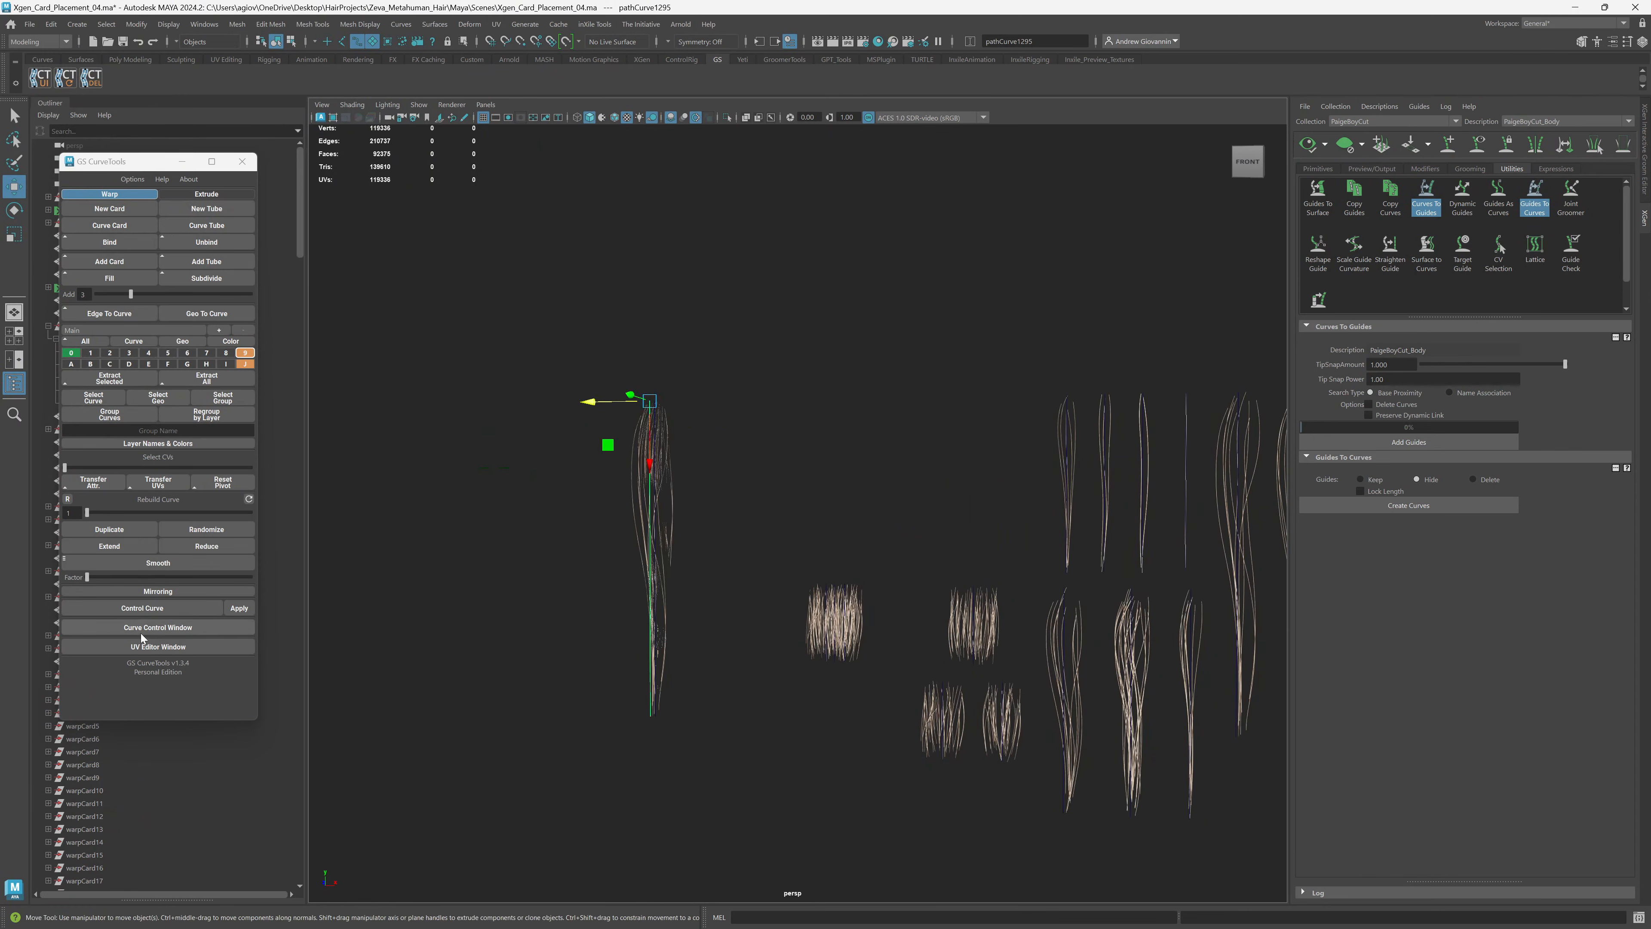
Open the Curve Control window for the copied wavy card and set its orientation to about -18.
{"action": "left_click", "coordinate": [141, 628]}
{"action": "left_click_drag", "start_coordinate": [309, 190], "coordinate": [317, 191]}
{"action": "left_click_drag", "start_coordinate": [743, 533], "coordinate": [871, 458], "text": "alt"}
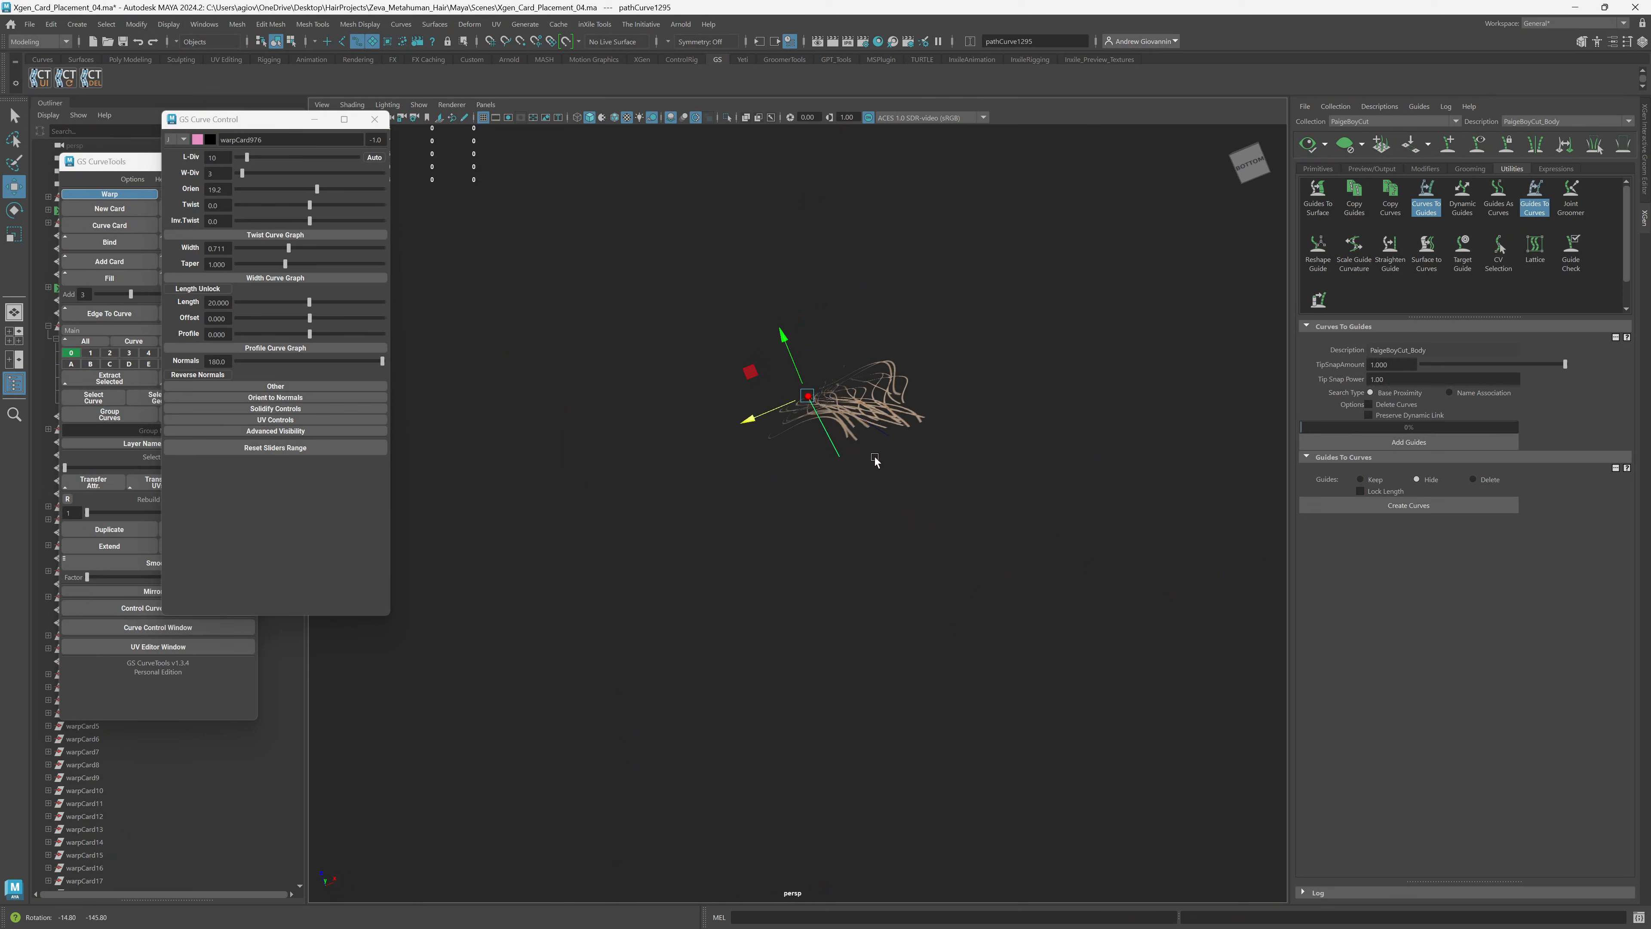
{"action": "left_click_drag", "start_coordinate": [318, 188], "coordinate": [302, 195]}
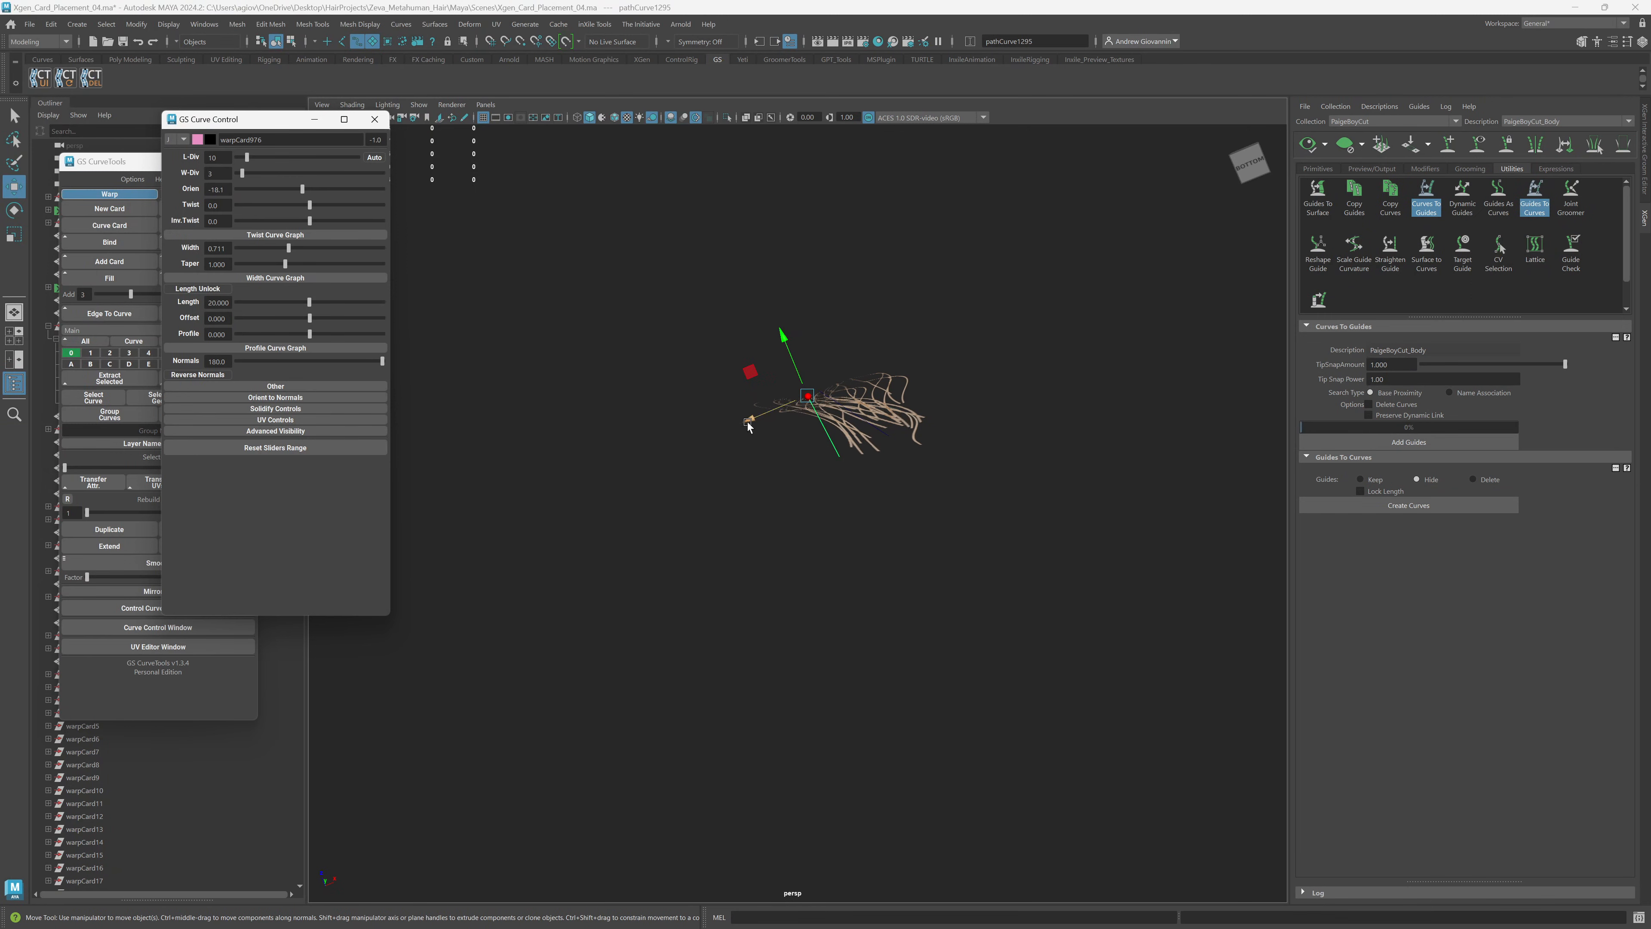
Nudge the wavy card copy sideways and in depth so it sits closely against the long card copy.
{"action": "left_click_drag", "start_coordinate": [748, 426], "coordinate": [766, 424]}
{"action": "left_click_drag", "start_coordinate": [873, 469], "coordinate": [902, 519], "text": "alt"}
{"action": "scroll", "coordinate": [951, 575], "scroll_direction": "down", "scroll_amount": 4}
{"action": "middle_click_drag", "start_coordinate": [947, 553], "coordinate": [919, 499], "text": "alt"}
{"action": "left_click_drag", "start_coordinate": [913, 552], "coordinate": [907, 543], "text": "alt"}
{"action": "scroll", "coordinate": [904, 536], "scroll_direction": "down", "scroll_amount": 2}
{"action": "middle_click_drag", "start_coordinate": [869, 459], "coordinate": [875, 557], "text": "alt"}
{"action": "left_click_drag", "start_coordinate": [759, 253], "coordinate": [751, 253]}
{"action": "mouse_move", "coordinate": [874, 416]}
{"action": "left_mouse_down", "text": "alt"}
{"action": "mouse_move", "coordinate": [885, 483]}
{"action": "mouse_move", "coordinate": [883, 438]}
{"action": "left_mouse_up", "text": "alt"}
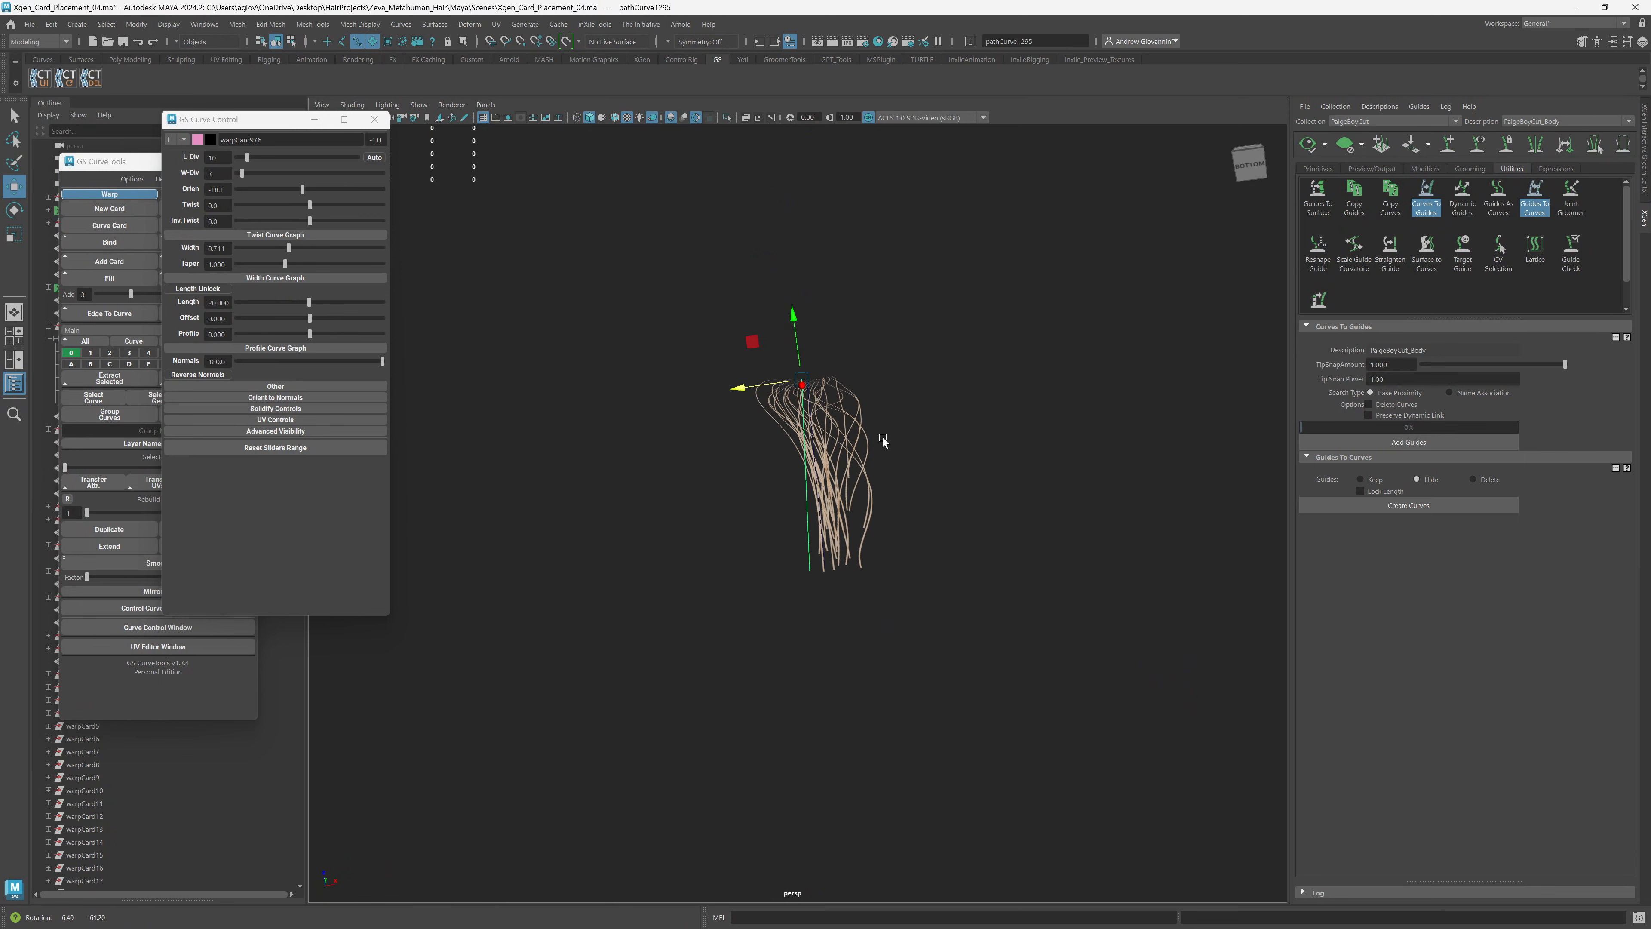
{"action": "left_click_drag", "start_coordinate": [798, 360], "coordinate": [799, 356]}
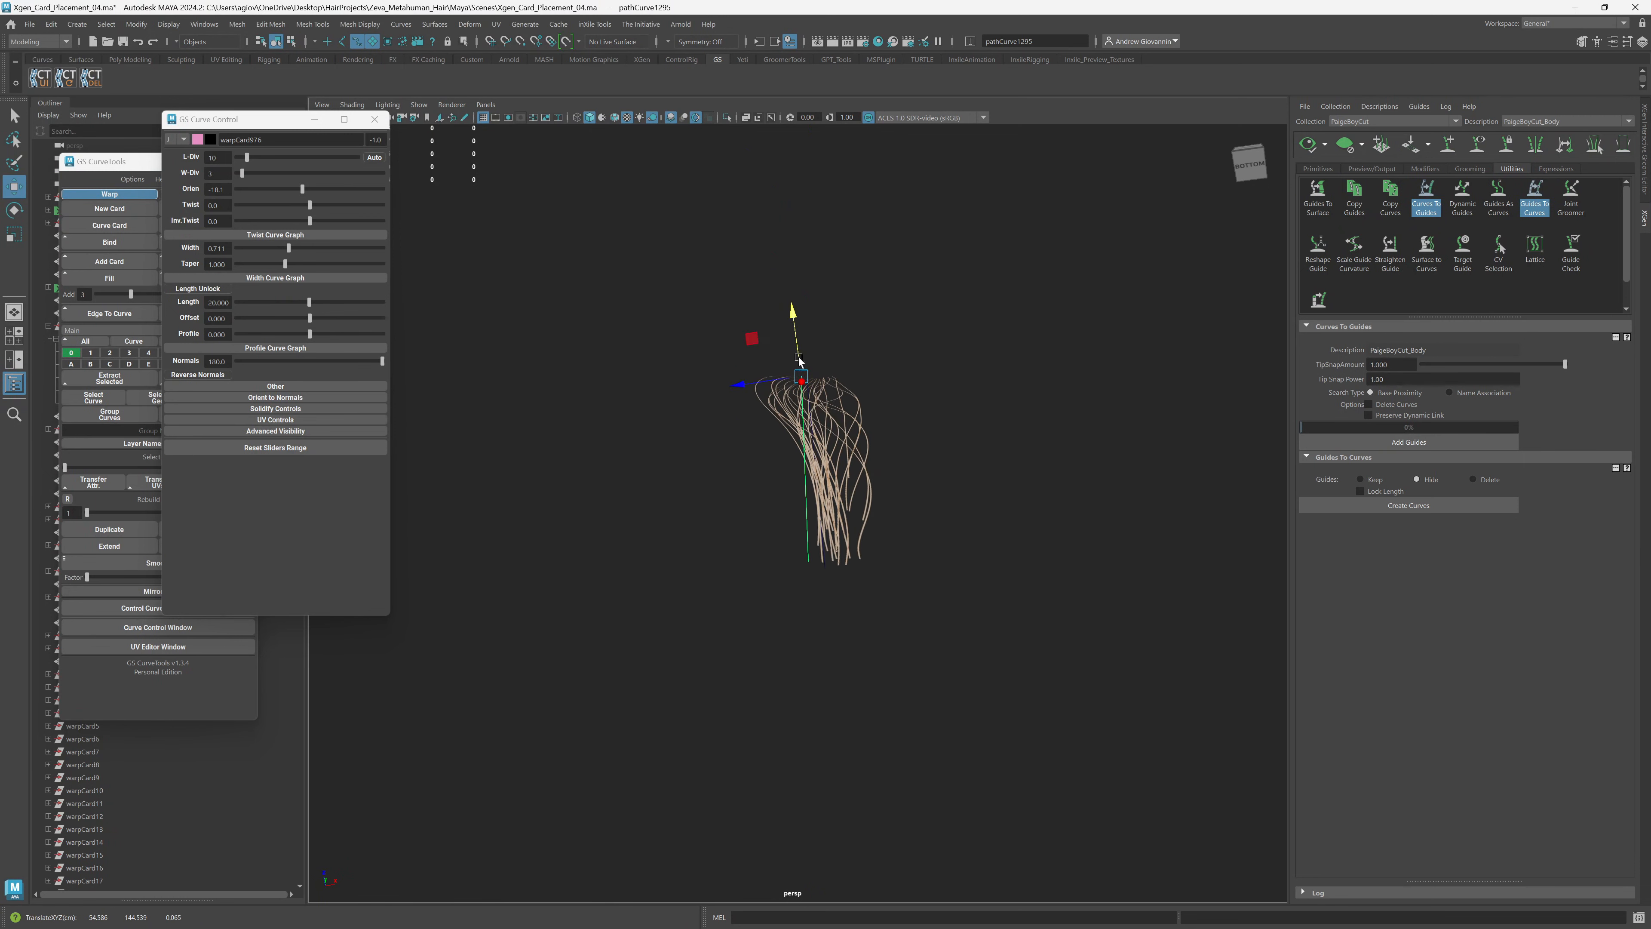
Set the wavy card copy's orientation to 16 and shift the card slightly sideways over the other copy.
{"action": "left_click_drag", "start_coordinate": [304, 191], "coordinate": [317, 186]}
{"action": "left_click_drag", "start_coordinate": [674, 443], "coordinate": [677, 478], "text": "alt"}
{"action": "scroll", "coordinate": [846, 588], "scroll_direction": "down", "scroll_amount": 4}
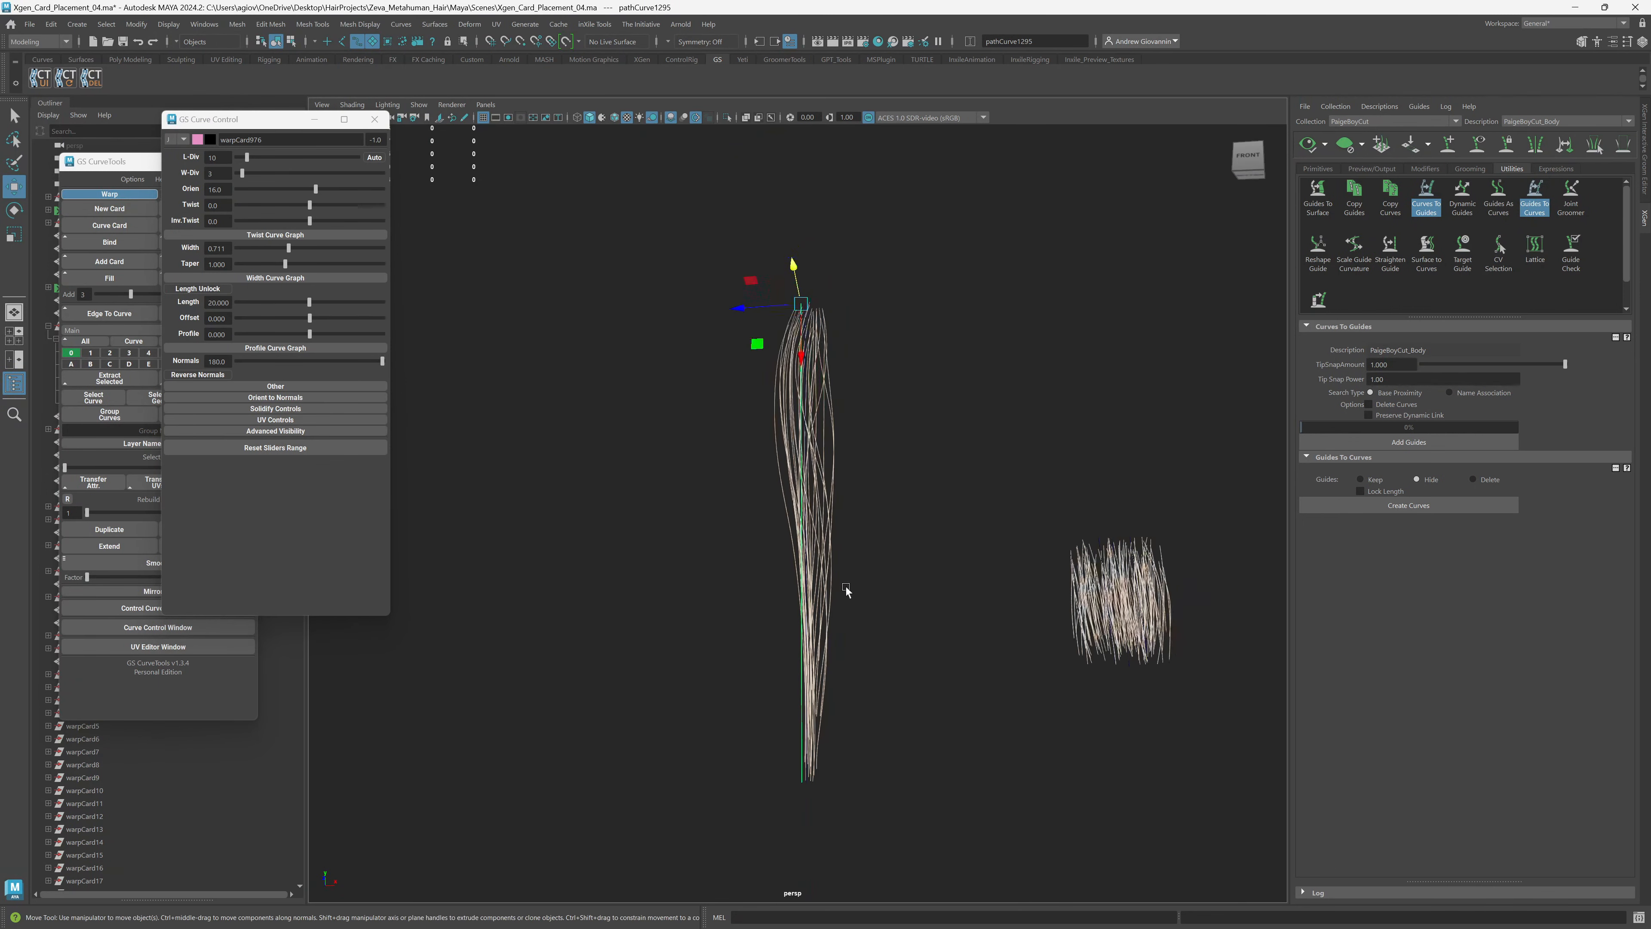
{"action": "middle_click_drag", "start_coordinate": [846, 587], "coordinate": [844, 628], "text": "alt"}
{"action": "scroll", "coordinate": [843, 630], "scroll_direction": "up", "scroll_amount": 6}
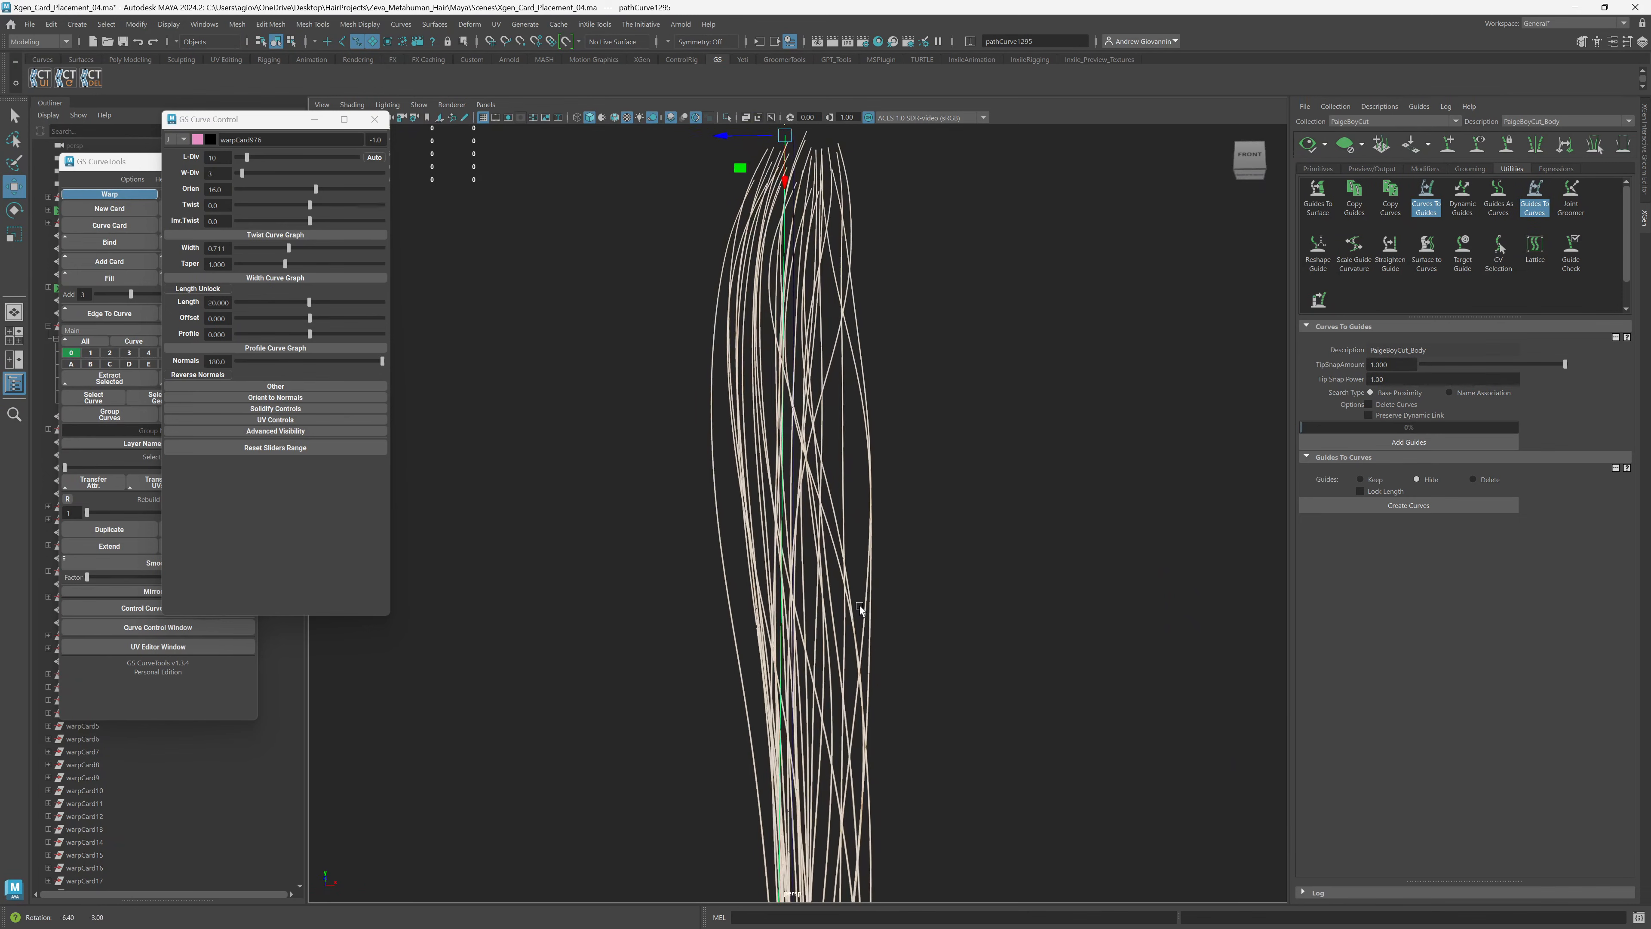
{"action": "scroll", "coordinate": [848, 596], "scroll_direction": "down", "scroll_amount": 5}
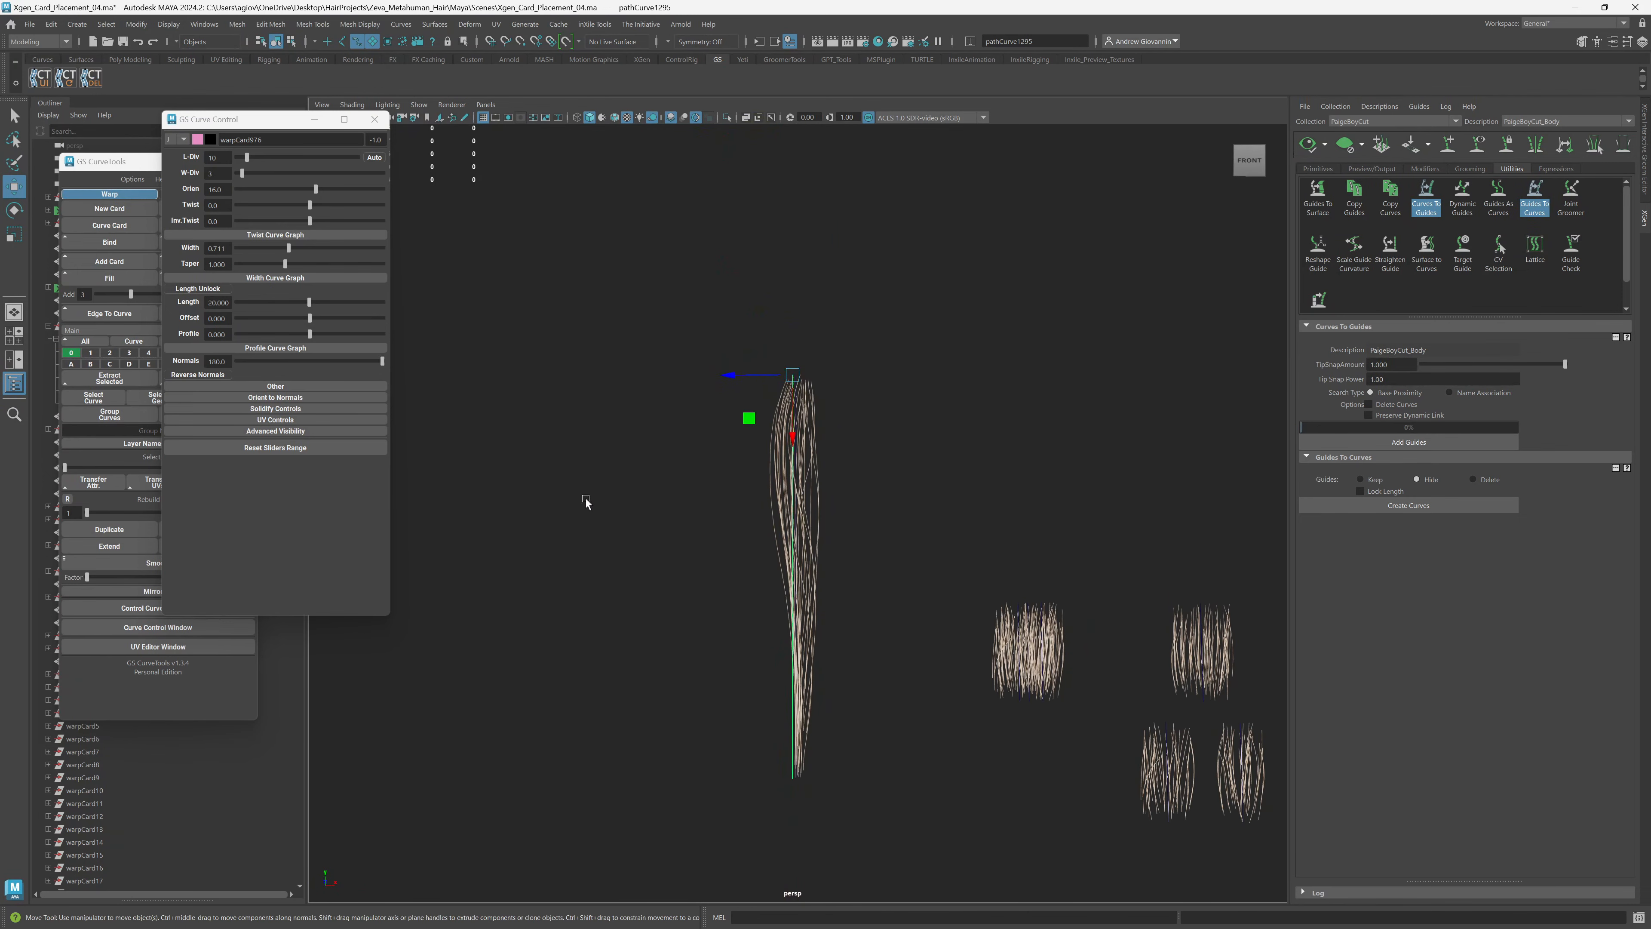
{"action": "left_click_drag", "start_coordinate": [247, 119], "coordinate": [430, 320]}
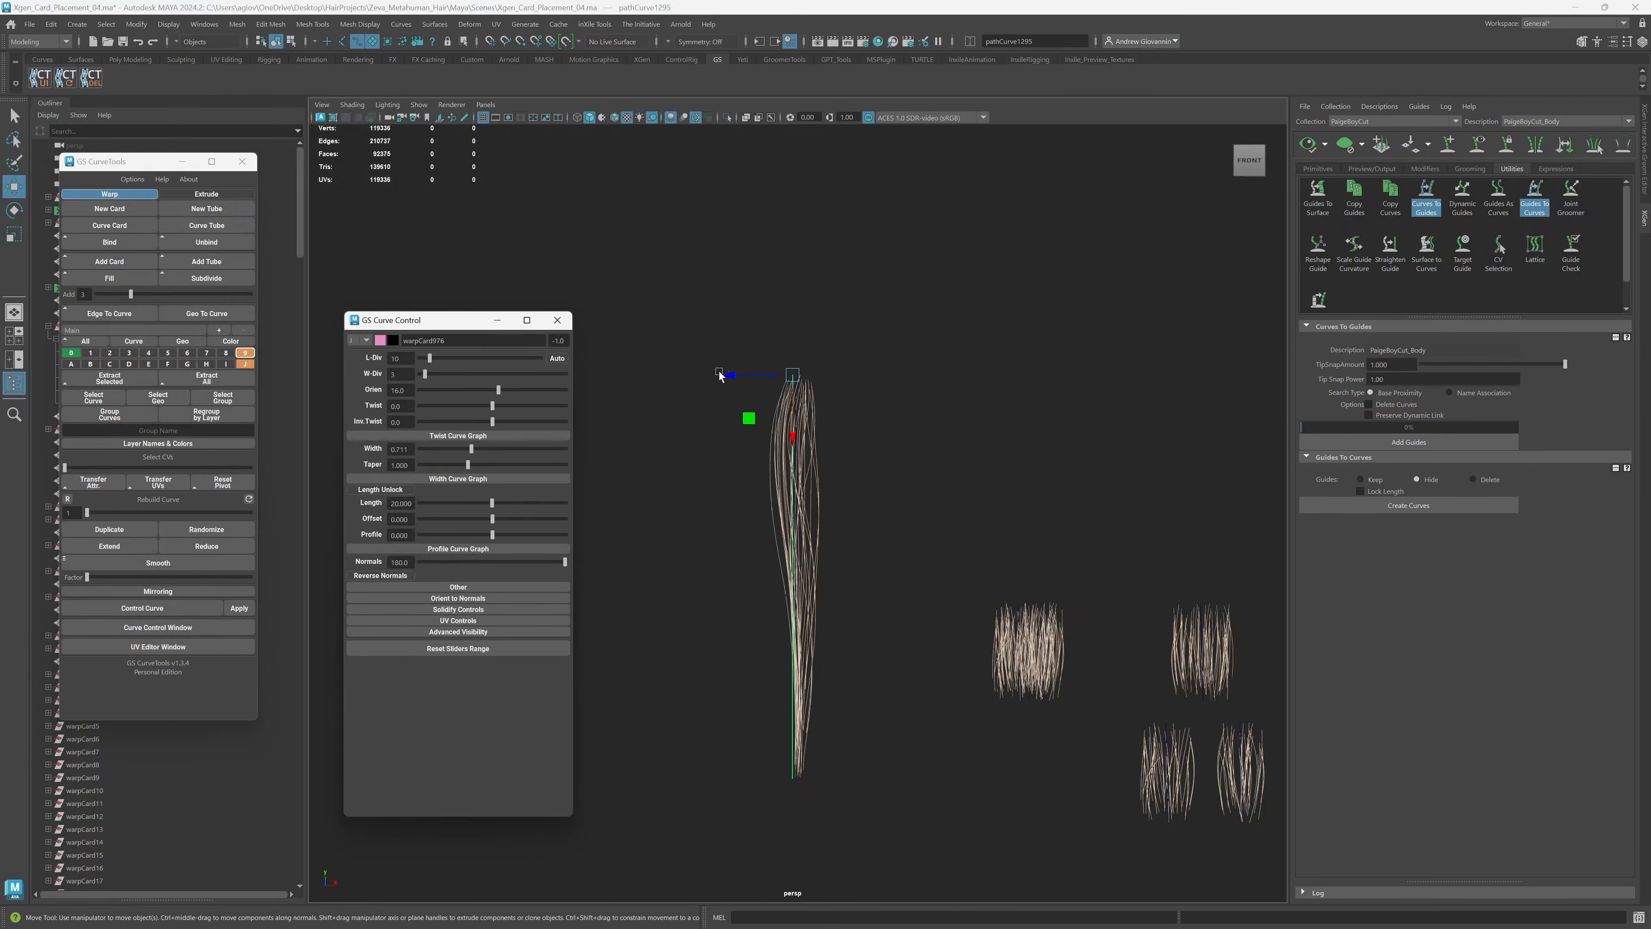
{"action": "mouse_move", "coordinate": [726, 375]}
{"action": "left_mouse_down"}
{"action": "mouse_move", "coordinate": [681, 380]}
{"action": "mouse_move", "coordinate": [734, 380]}
{"action": "left_mouse_up"}
Duplicate the long card second nearest the head and move the copy onto the clump in the empty space.
{"action": "scroll", "coordinate": [899, 560], "scroll_direction": "down", "scroll_amount": 6}
{"action": "middle_click_drag", "start_coordinate": [899, 560], "coordinate": [556, 524], "text": "alt"}
{"action": "middle_click_drag", "start_coordinate": [1085, 452], "coordinate": [627, 498], "text": "alt"}
{"action": "middle_click_drag", "start_coordinate": [873, 498], "coordinate": [805, 527], "text": "alt"}
{"action": "mouse_move", "coordinate": [806, 527]}
{"action": "left_mouse_down", "text": "alt"}
{"action": "mouse_move", "coordinate": [878, 544]}
{"action": "mouse_move", "coordinate": [804, 530]}
{"action": "left_mouse_up", "text": "alt"}
{"action": "middle_click_drag", "start_coordinate": [696, 578], "coordinate": [982, 525], "text": "alt"}
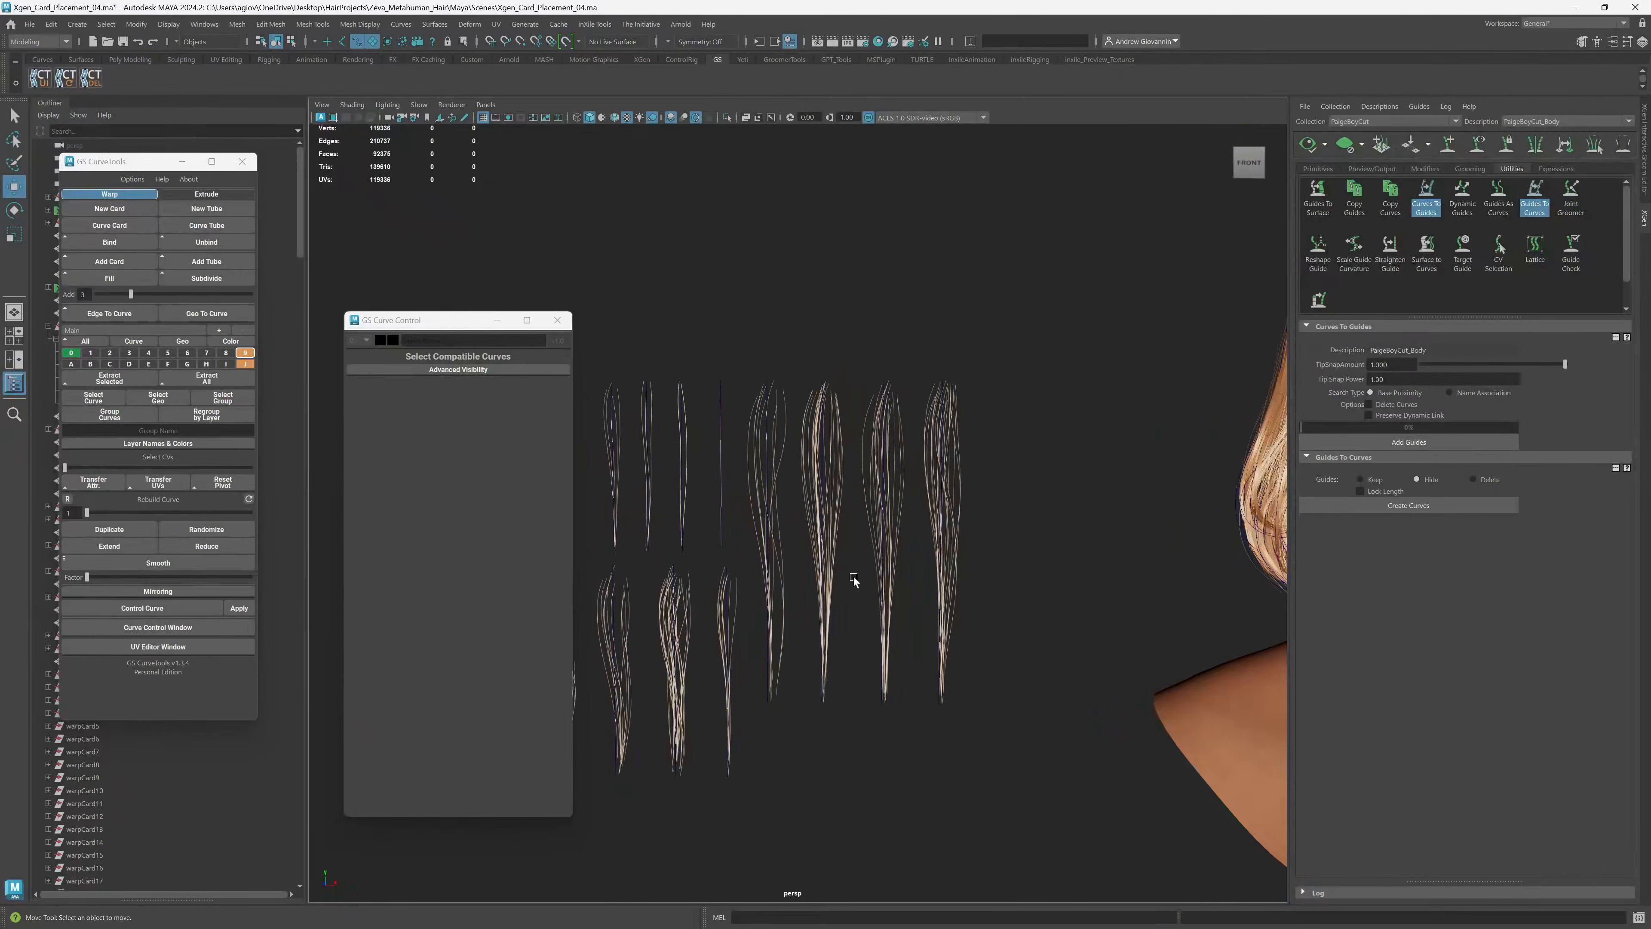
{"action": "scroll", "coordinate": [853, 586], "scroll_direction": "up", "scroll_amount": 6}
{"action": "scroll", "coordinate": [868, 590], "scroll_direction": "down", "scroll_amount": 3}
{"action": "left_click_drag", "start_coordinate": [867, 590], "coordinate": [897, 555], "text": "alt"}
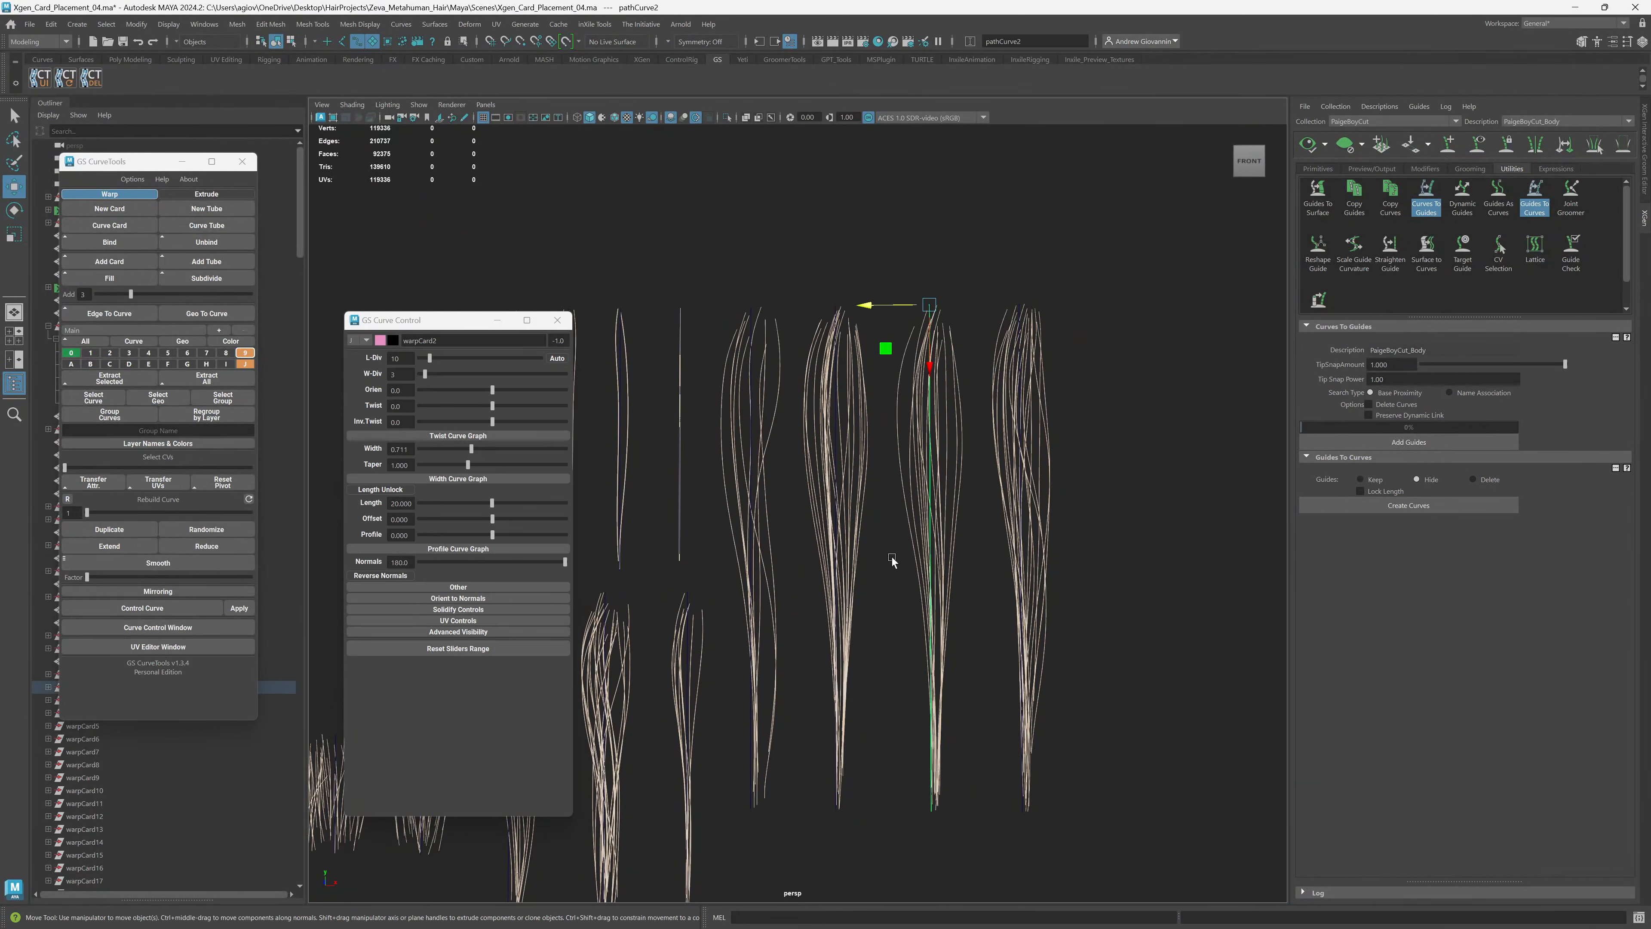
{"action": "left_click", "coordinate": [131, 529]}
{"action": "right_click_drag", "start_coordinate": [883, 468], "coordinate": [775, 493], "text": "alt"}
{"action": "middle_click_drag", "start_coordinate": [775, 493], "coordinate": [1015, 510], "text": "alt"}
{"action": "left_click_drag", "start_coordinate": [1025, 448], "coordinate": [606, 472]}
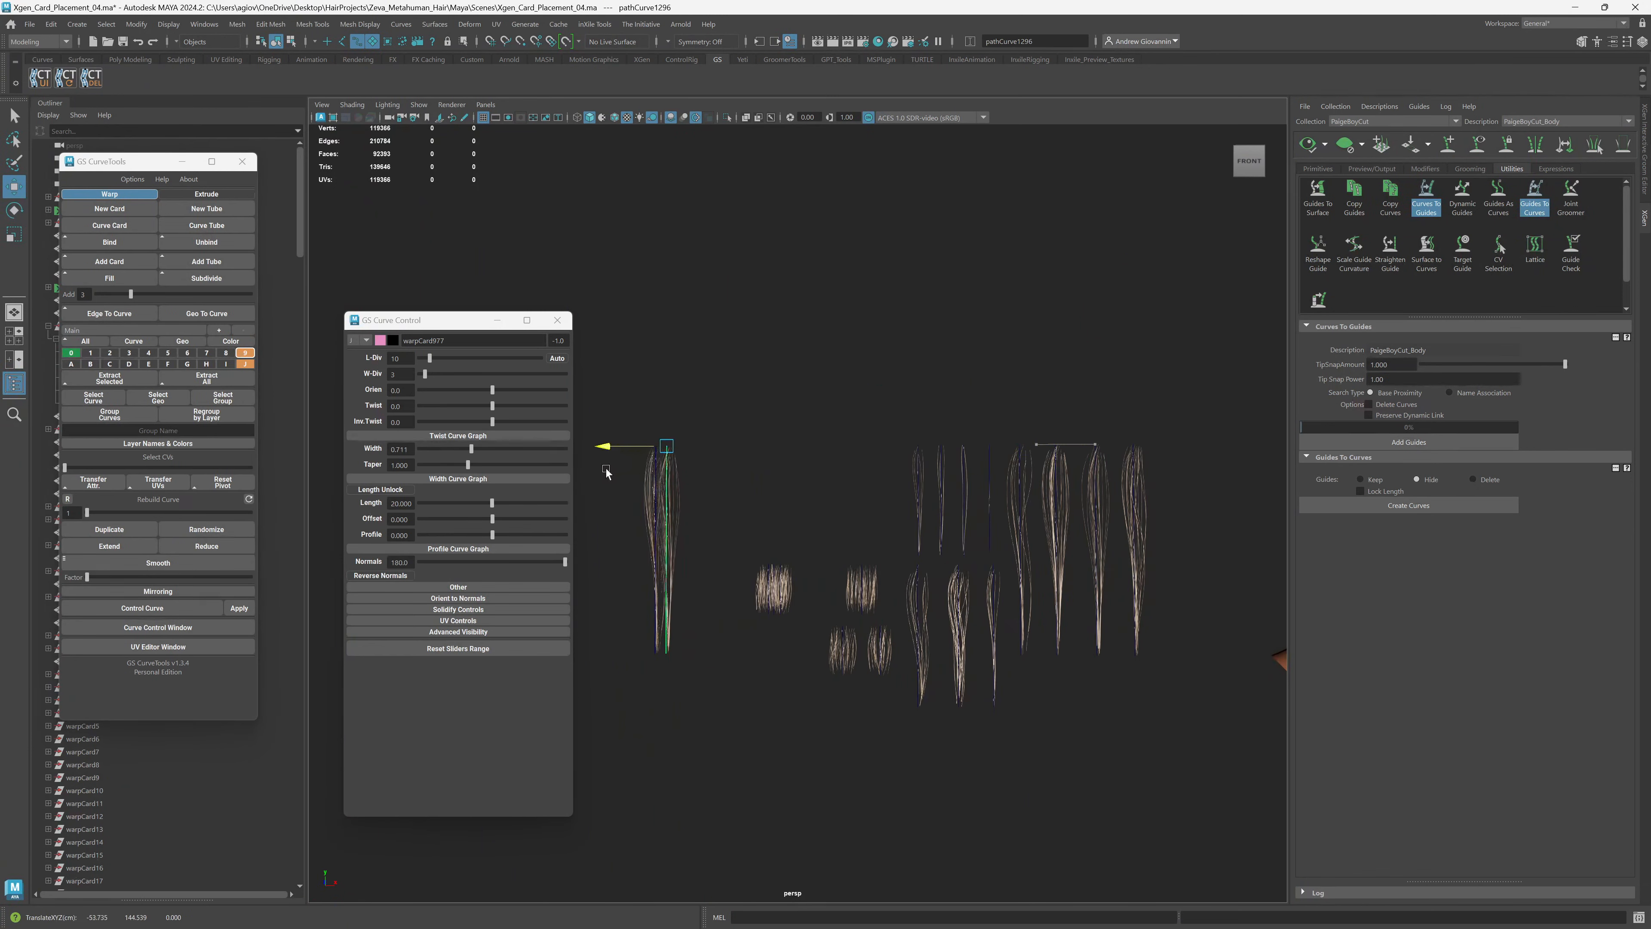
Offset the newest card copy slightly in depth within the clump and set its orientation to about -22.
{"action": "middle_click_drag", "start_coordinate": [745, 564], "coordinate": [881, 578], "text": "alt"}
{"action": "key", "text": "f"}
{"action": "scroll", "coordinate": [884, 577], "scroll_direction": "down", "scroll_amount": 1}
{"action": "middle_click_drag", "start_coordinate": [862, 473], "coordinate": [903, 559], "text": "alt"}
{"action": "scroll", "coordinate": [906, 551], "scroll_direction": "up", "scroll_amount": 4}
{"action": "left_click_drag", "start_coordinate": [910, 542], "coordinate": [908, 488], "text": "alt"}
{"action": "left_click_drag", "start_coordinate": [797, 447], "coordinate": [836, 456]}
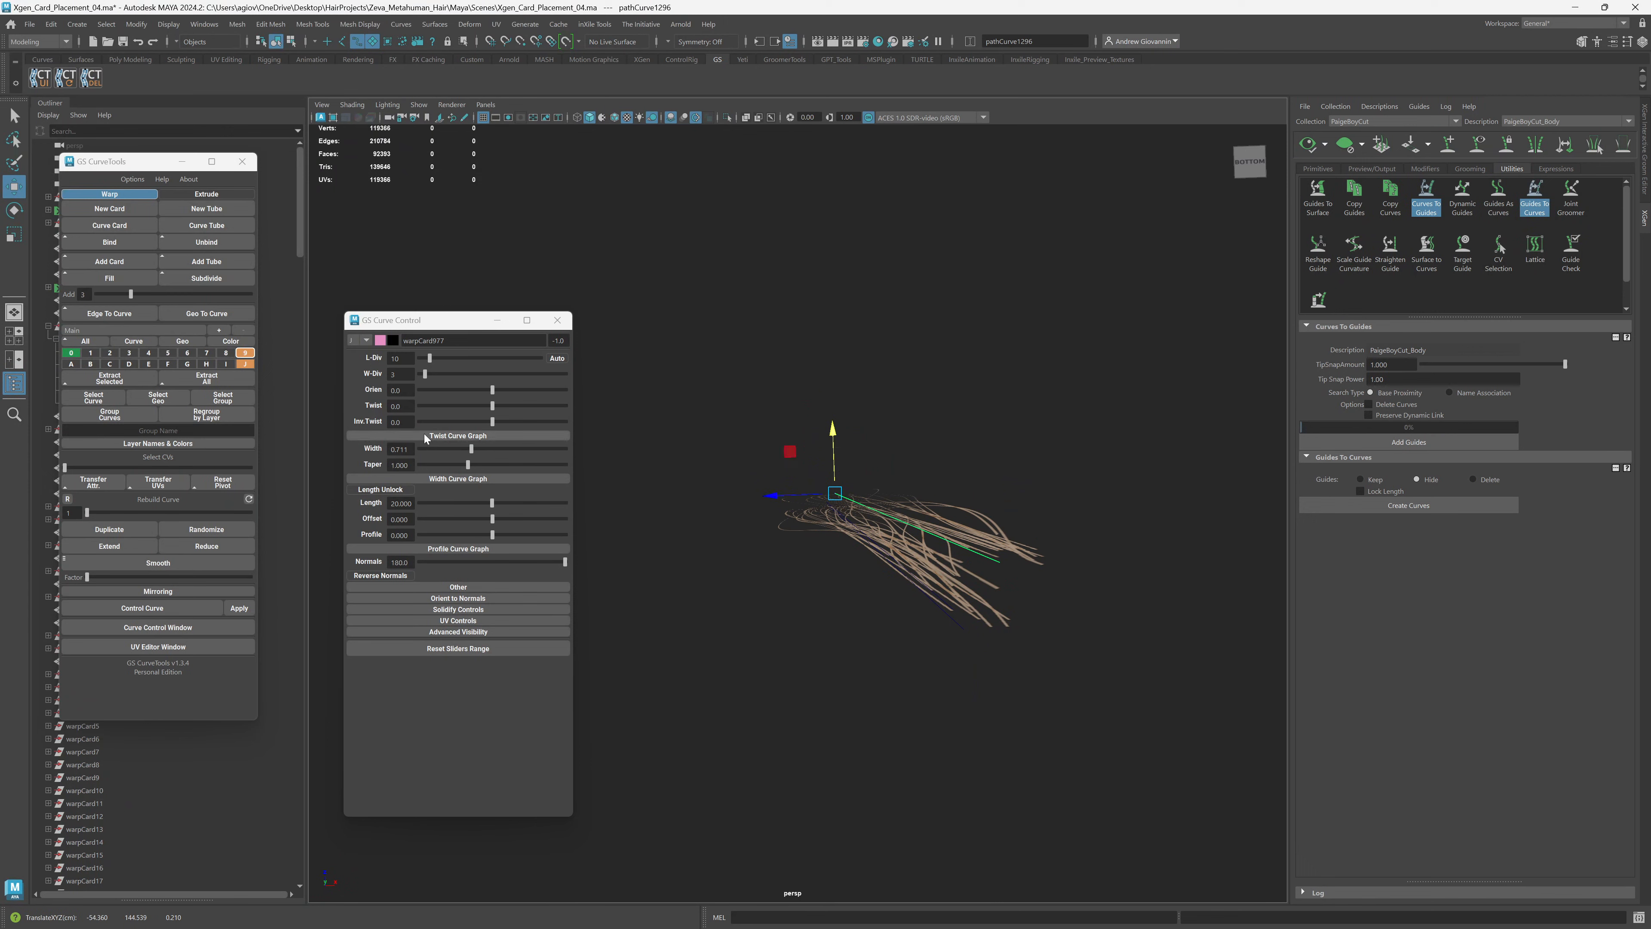
{"action": "left_click_drag", "start_coordinate": [492, 389], "coordinate": [483, 390]}
{"action": "left_click_drag", "start_coordinate": [723, 414], "coordinate": [842, 431], "text": "alt"}
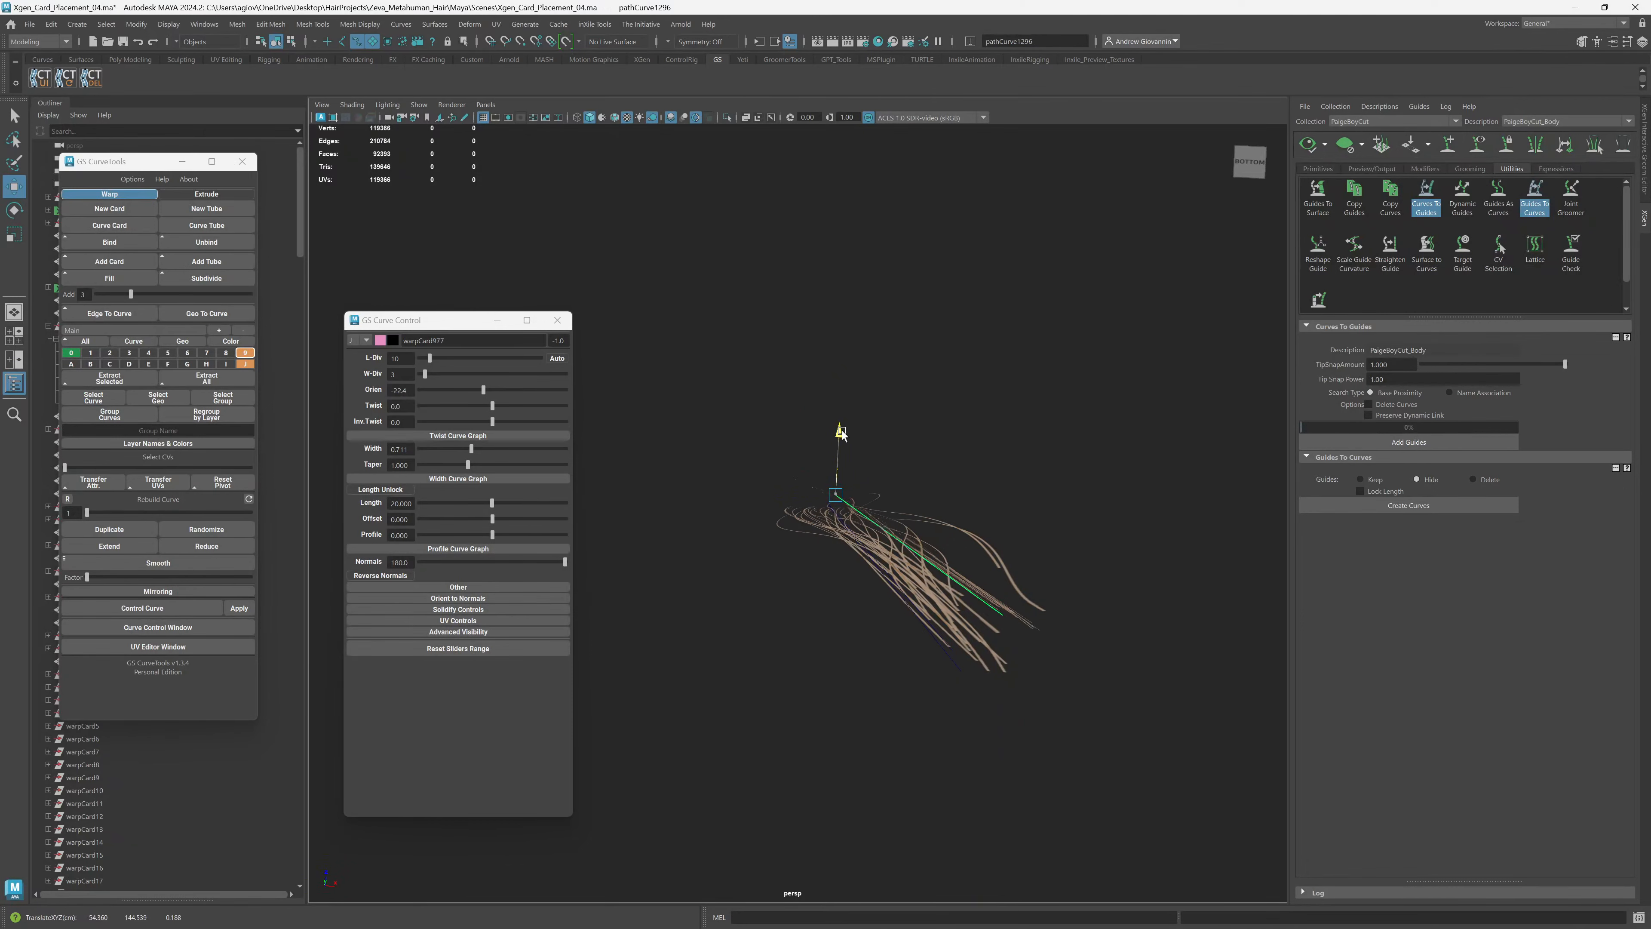
Rotate the clump's cards slightly to vary their angles and nudge the wavy card in depth against the others.
{"action": "left_click_drag", "start_coordinate": [995, 538], "coordinate": [996, 537]}
{"action": "key", "text": "f"}
{"action": "left_click_drag", "start_coordinate": [820, 618], "coordinate": [840, 530], "text": "alt"}
{"action": "scroll", "coordinate": [829, 616], "scroll_direction": "down", "scroll_amount": 5}
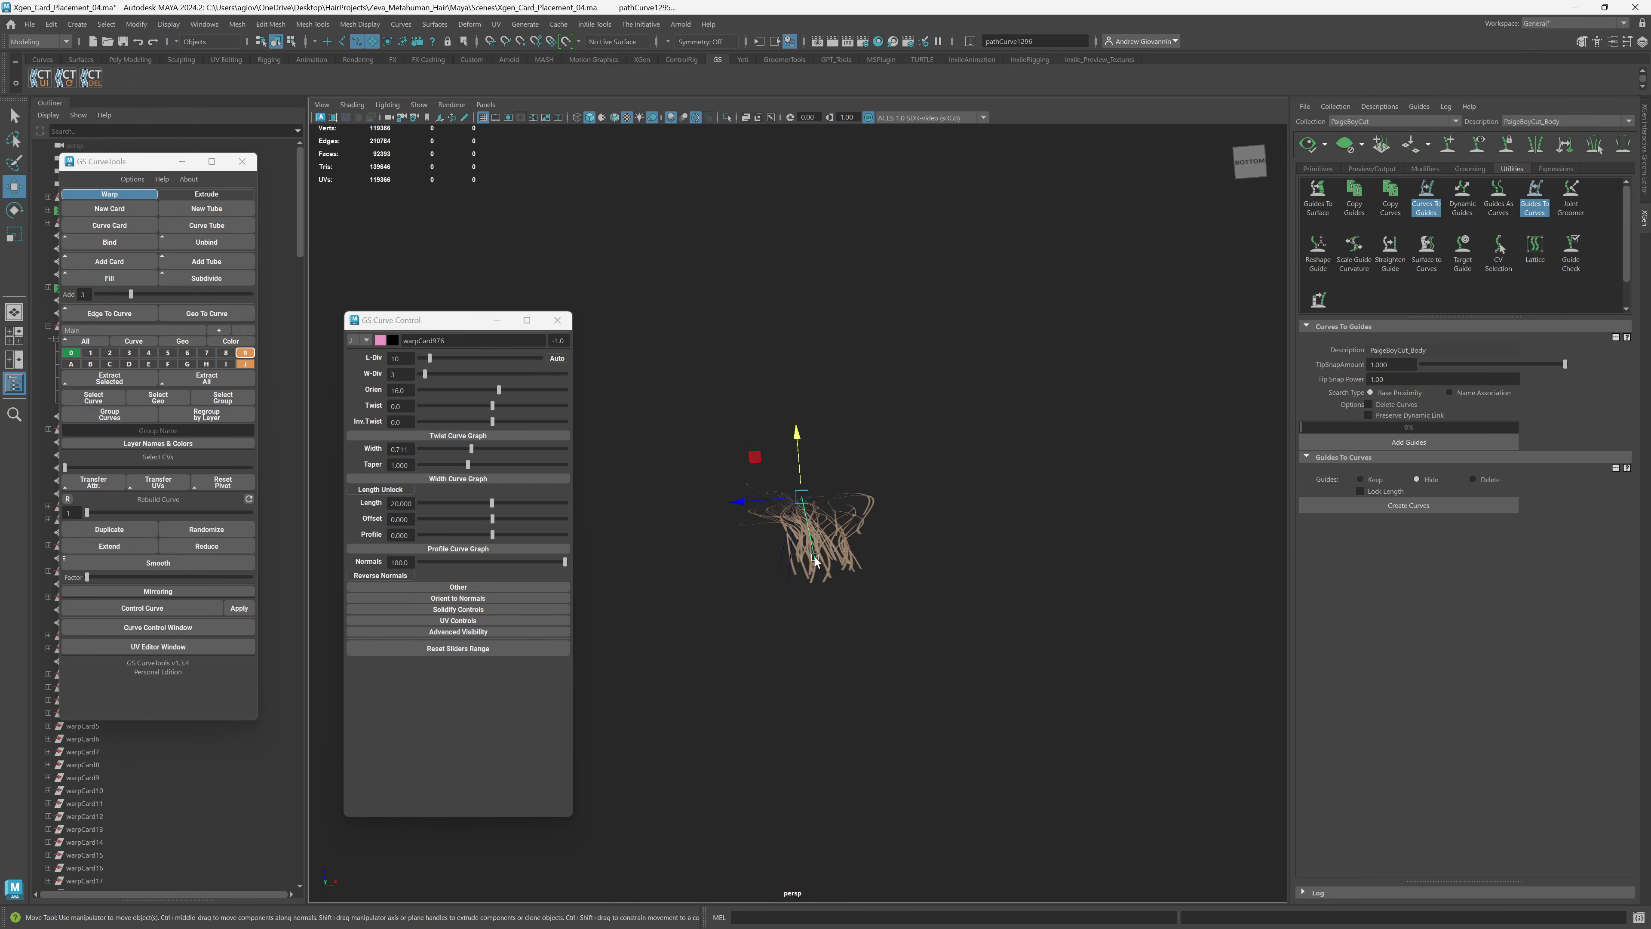
{"action": "key", "text": "e"}
{"action": "left_click_drag", "start_coordinate": [818, 496], "coordinate": [817, 496]}
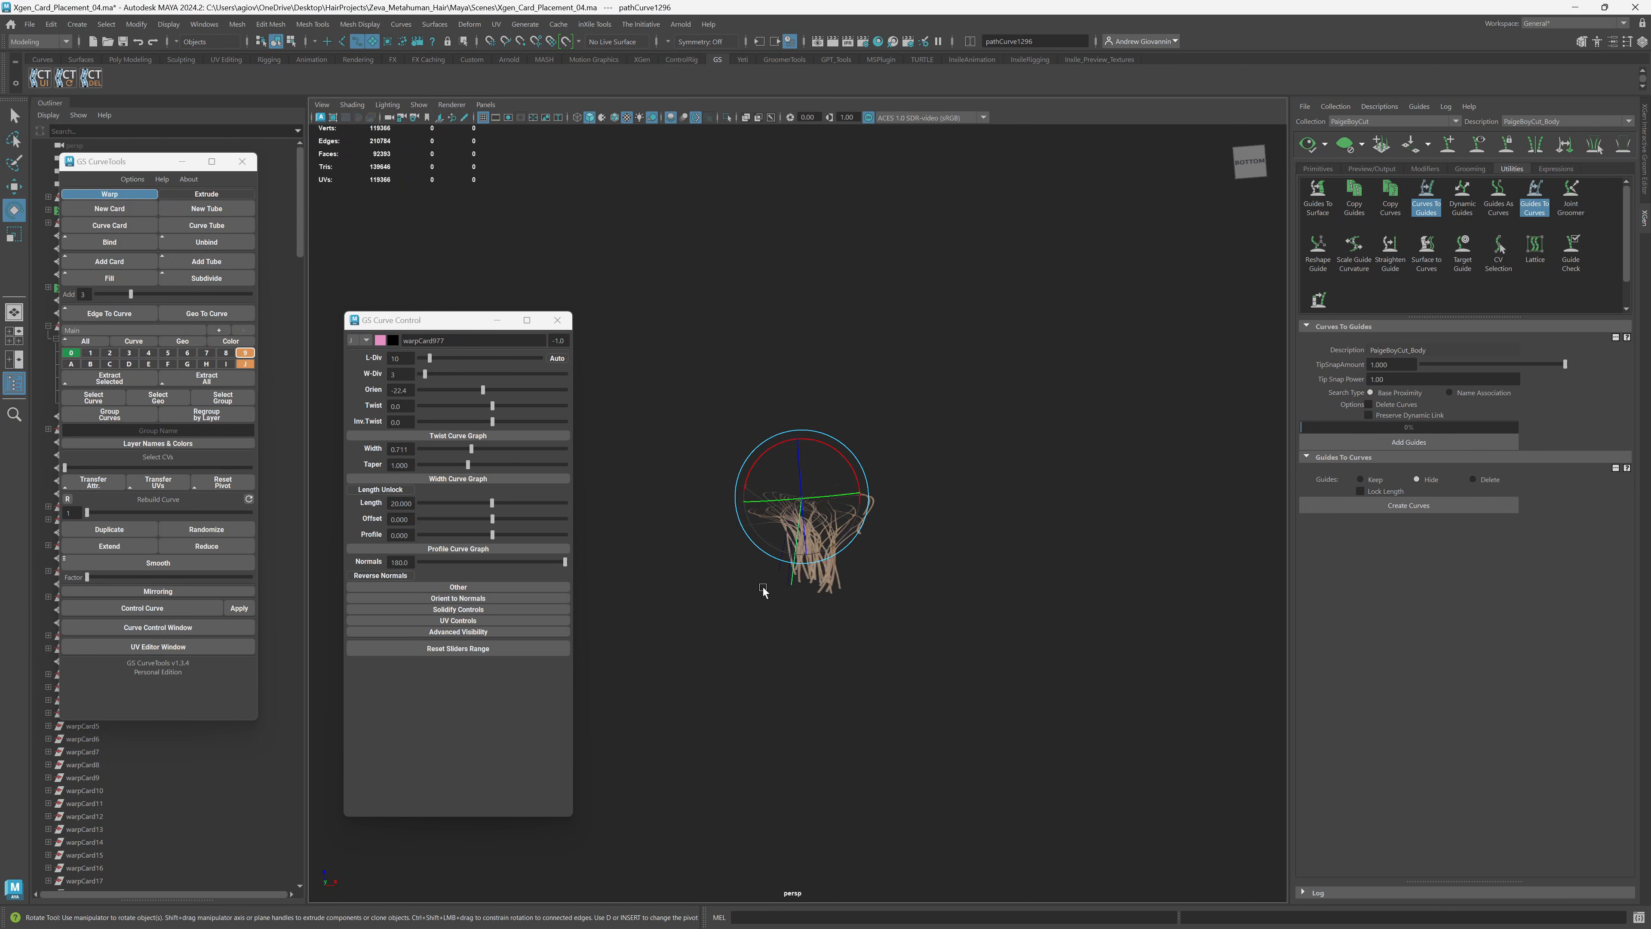
{"action": "left_click_drag", "start_coordinate": [803, 569], "coordinate": [814, 541]}
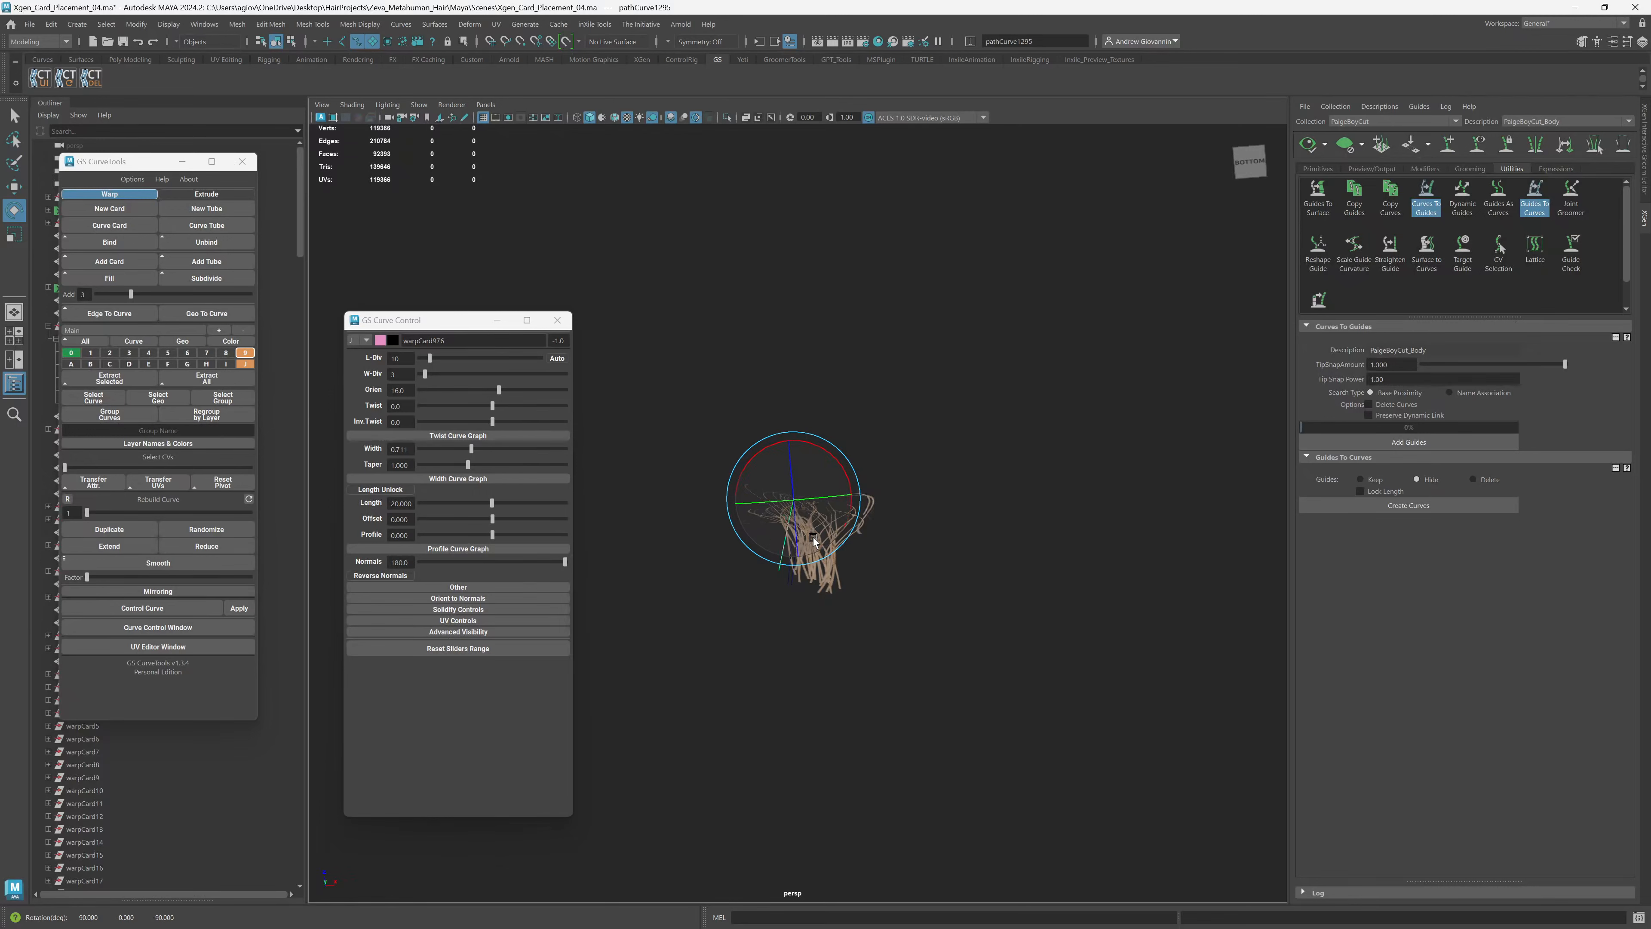
{"action": "left_click_drag", "start_coordinate": [813, 541], "coordinate": [852, 430], "text": "alt"}
{"action": "key", "text": "w"}
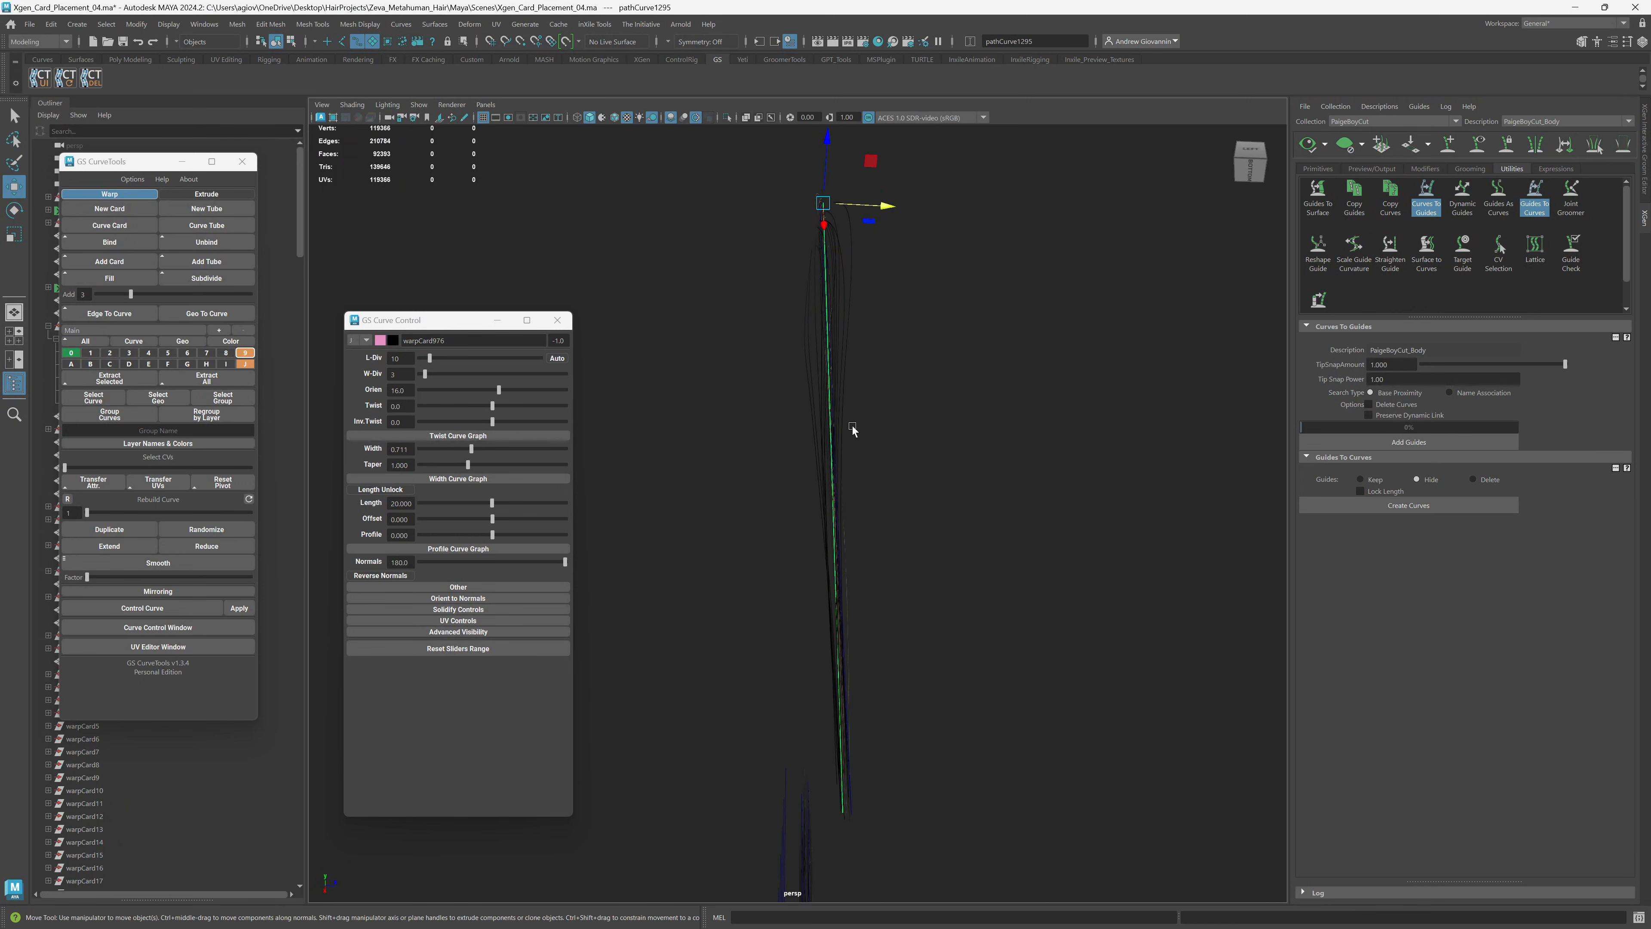
{"action": "left_click_drag", "start_coordinate": [856, 211], "coordinate": [855, 209]}
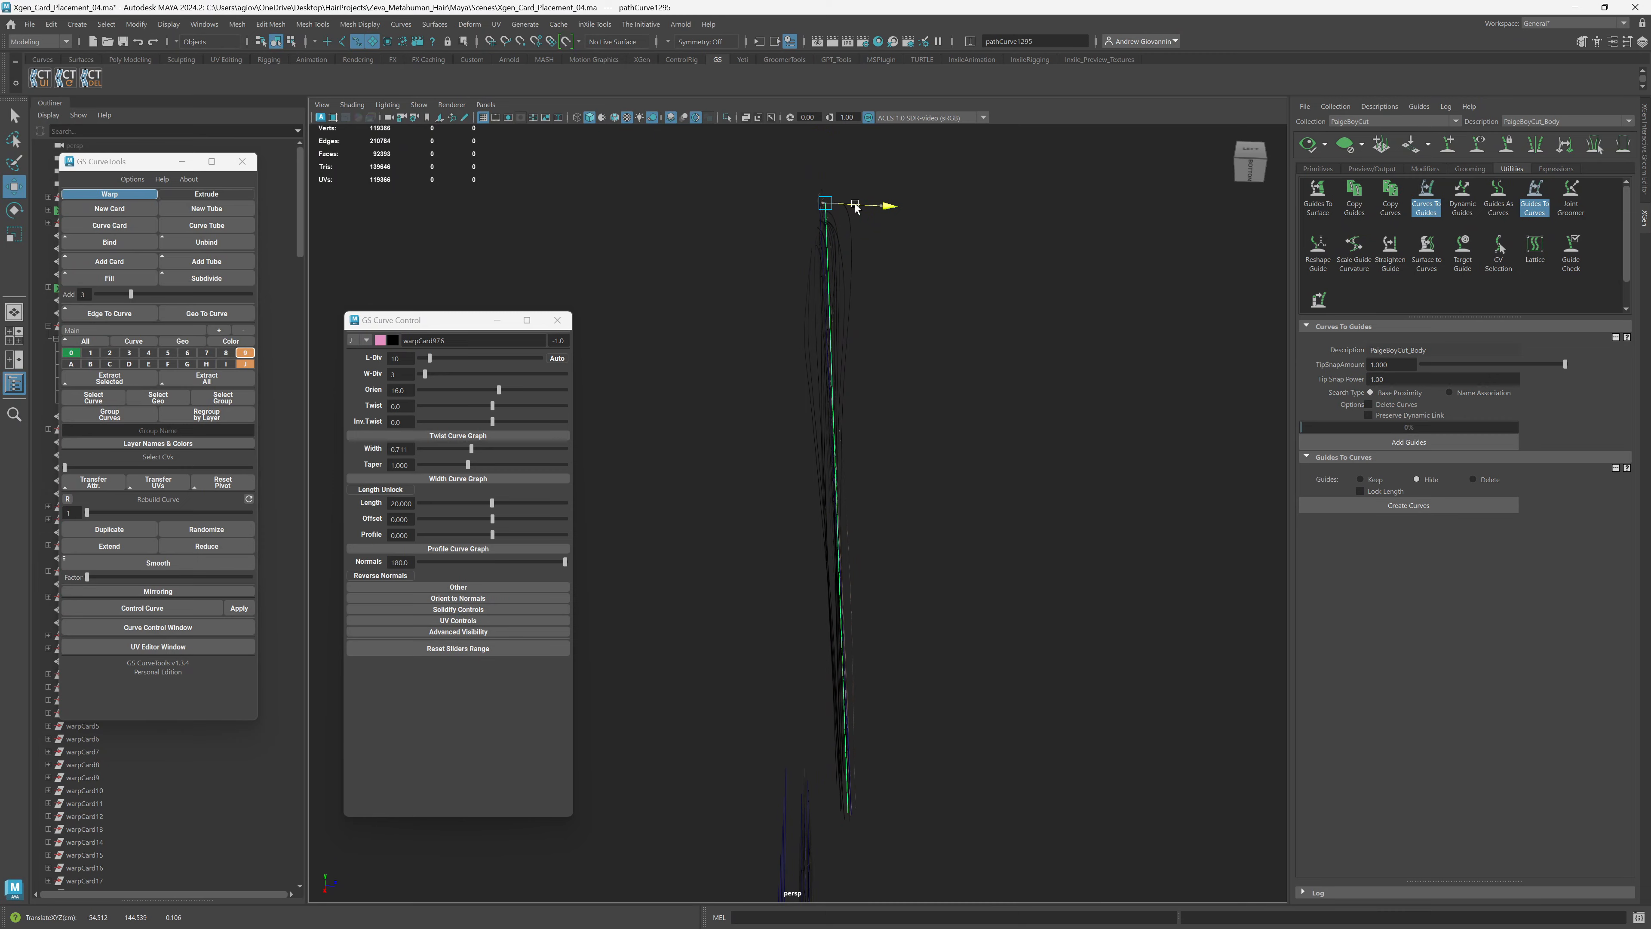
Inspect the layered clump up close and compare it with the strand clumps of the groom on the head.
{"action": "left_click_drag", "start_coordinate": [807, 476], "coordinate": [846, 513], "text": "alt"}
{"action": "mouse_move", "coordinate": [888, 531]}
{"action": "right_mouse_down", "text": "alt"}
{"action": "mouse_move", "coordinate": [890, 561]}
{"action": "mouse_move", "coordinate": [909, 527]}
{"action": "right_mouse_up", "text": "alt"}
{"action": "left_click", "coordinate": [911, 501]}
{"action": "middle_click_drag", "start_coordinate": [914, 422], "coordinate": [958, 531], "text": "alt"}
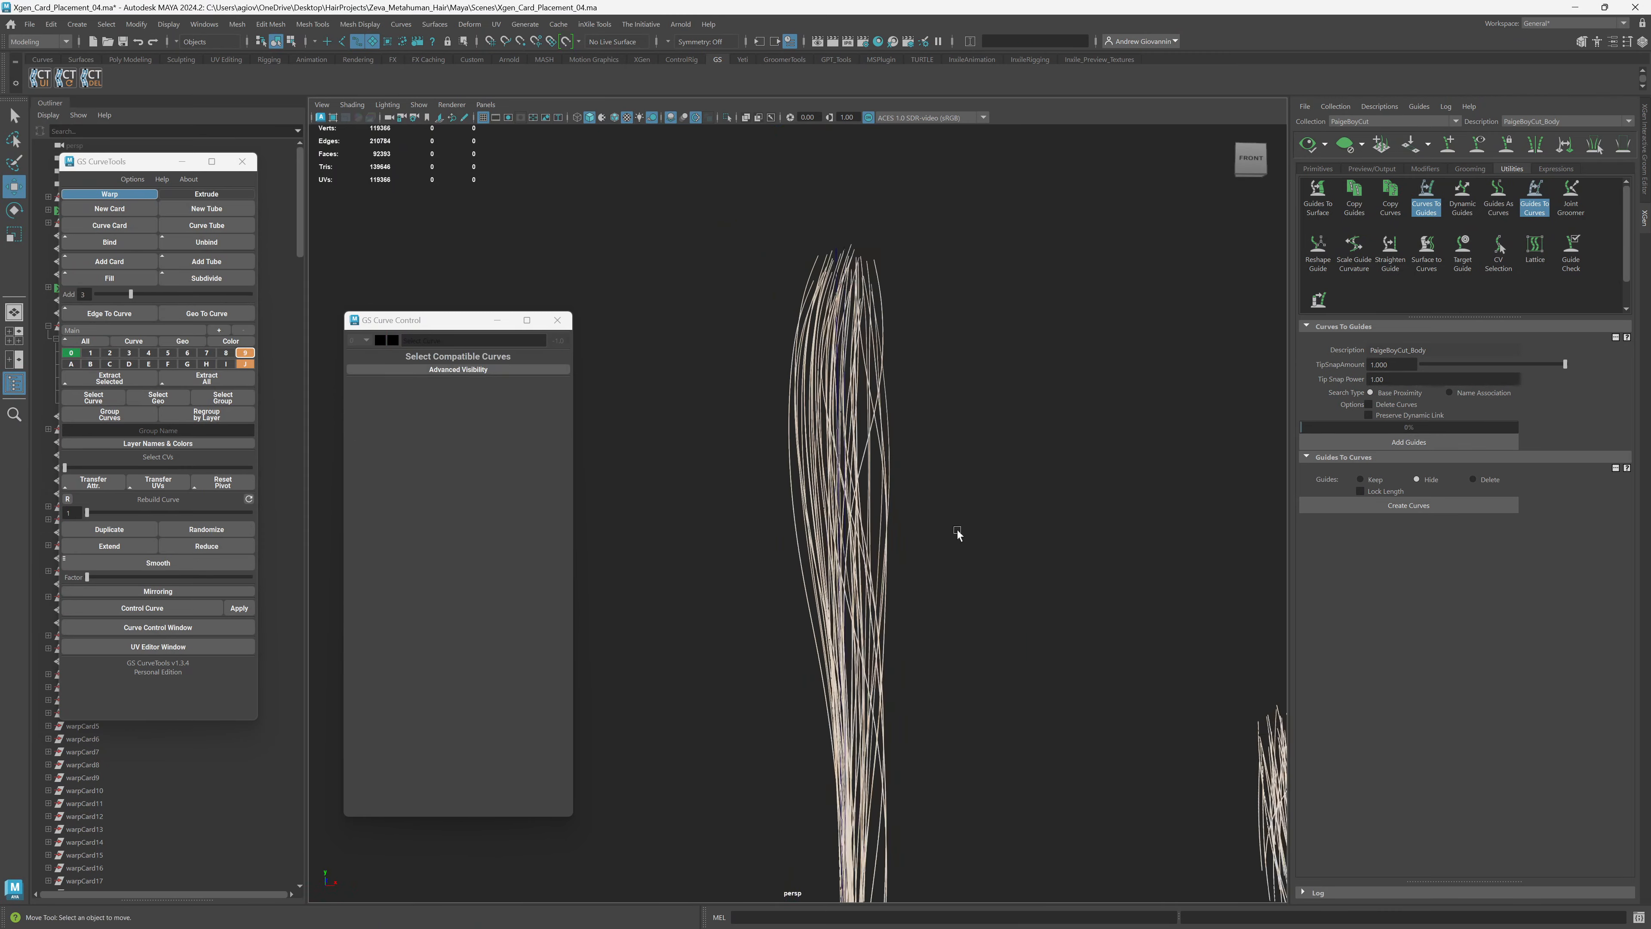
{"action": "mouse_move", "coordinate": [958, 531]}
{"action": "left_mouse_down", "text": "alt"}
{"action": "mouse_move", "coordinate": [891, 548]}
{"action": "mouse_move", "coordinate": [996, 553]}
{"action": "mouse_move", "coordinate": [894, 542]}
{"action": "mouse_move", "coordinate": [945, 543]}
{"action": "left_mouse_up", "text": "alt"}
{"action": "right_click_drag", "start_coordinate": [944, 543], "coordinate": [984, 602], "text": "alt"}
{"action": "middle_click_drag", "start_coordinate": [989, 611], "coordinate": [878, 701], "text": "alt"}
{"action": "right_click_drag", "start_coordinate": [878, 701], "coordinate": [970, 572], "text": "alt"}
{"action": "middle_click_drag", "start_coordinate": [1099, 458], "coordinate": [782, 521], "text": "alt"}
{"action": "left_click_drag", "start_coordinate": [752, 522], "coordinate": [984, 537], "text": "alt"}
{"action": "right_click_drag", "start_coordinate": [985, 538], "coordinate": [906, 646], "text": "alt"}
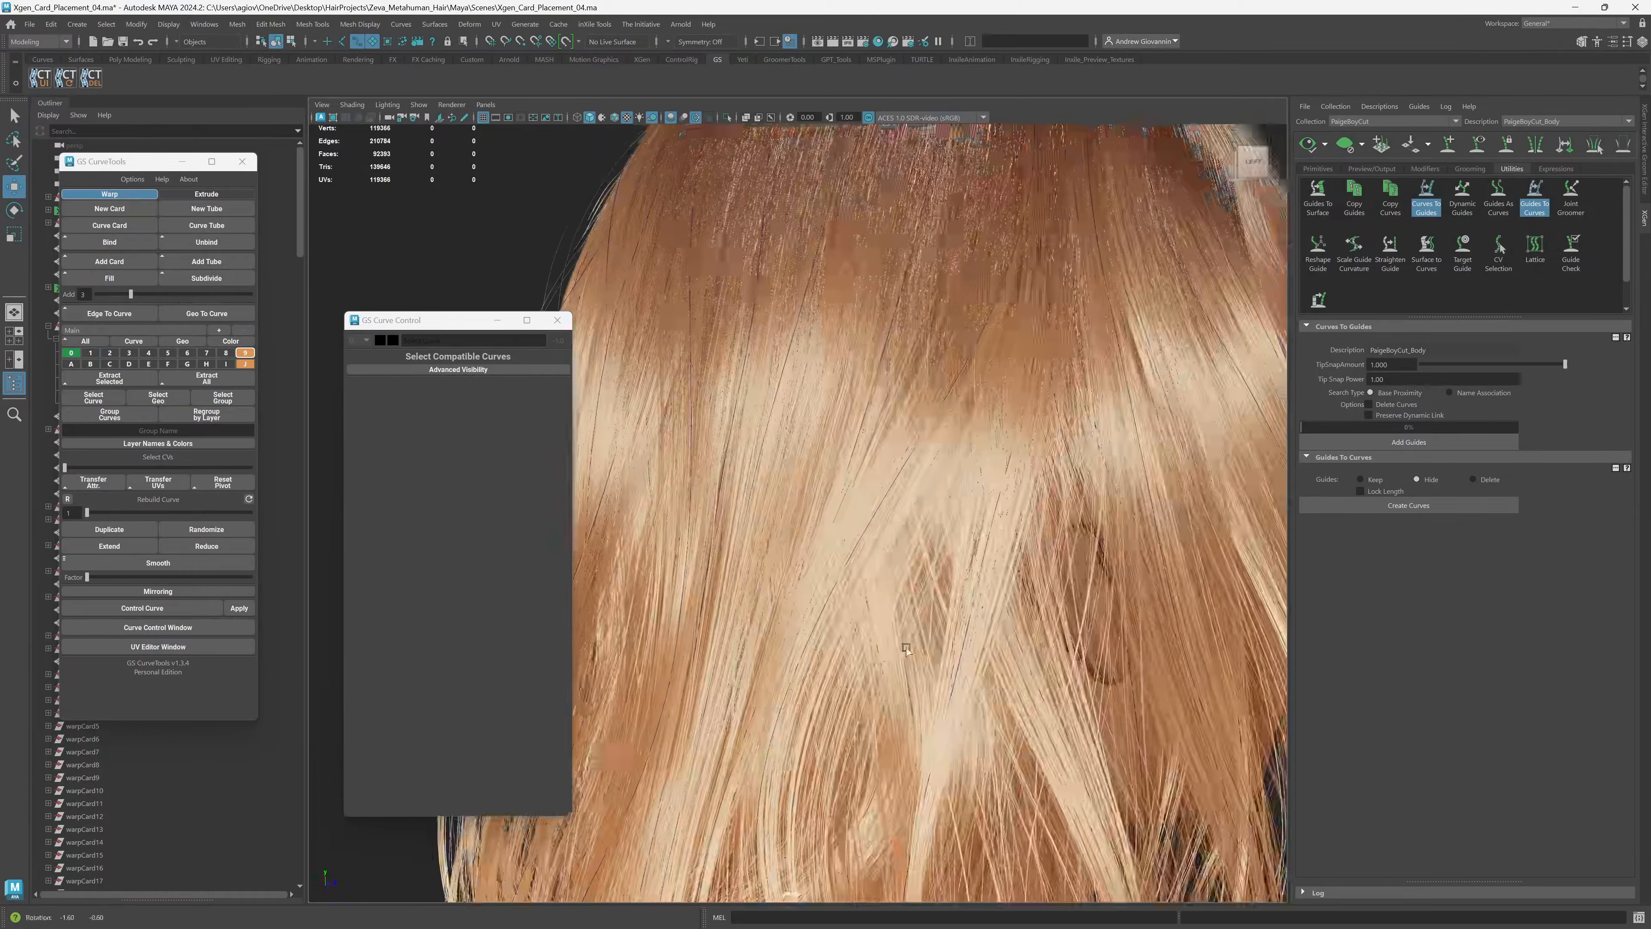
{"action": "mouse_move", "coordinate": [901, 618]}
{"action": "left_mouse_down", "text": "alt"}
{"action": "mouse_move", "coordinate": [929, 632]}
{"action": "mouse_move", "coordinate": [907, 634]}
{"action": "left_mouse_up", "text": "alt"}
{"action": "right_click_drag", "start_coordinate": [907, 635], "coordinate": [884, 658], "text": "alt"}
{"action": "scroll", "coordinate": [878, 657], "scroll_direction": "down", "scroll_amount": 10}
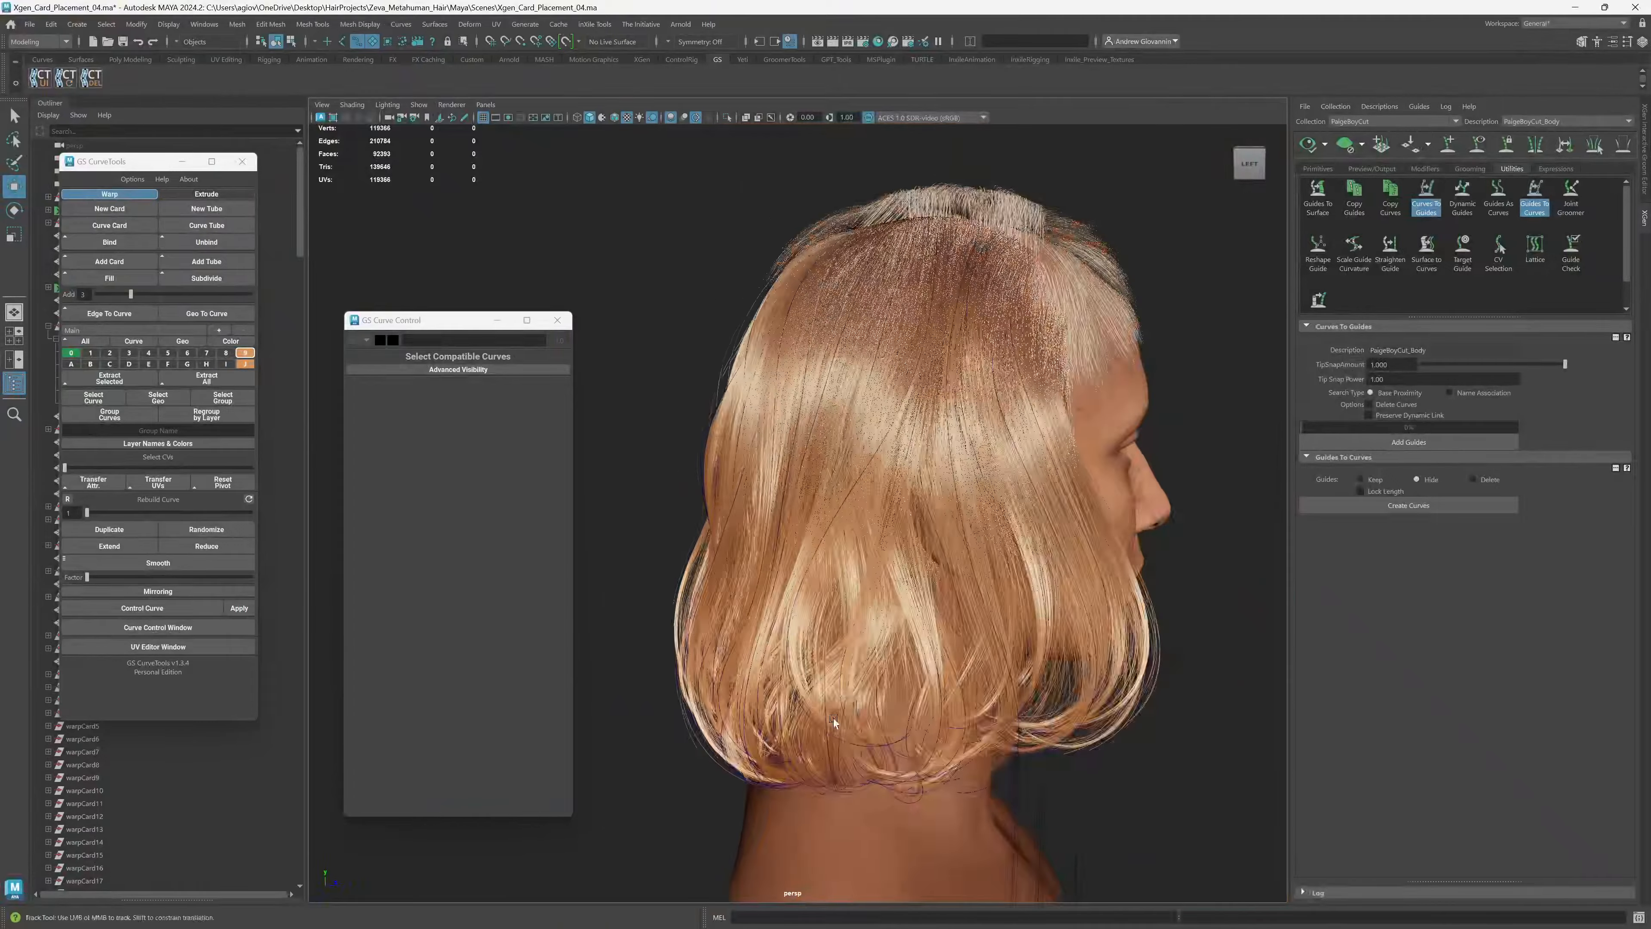
{"action": "middle_click_drag", "start_coordinate": [868, 664], "coordinate": [839, 489], "text": "alt"}
{"action": "left_click_drag", "start_coordinate": [839, 489], "coordinate": [663, 590], "text": "alt"}
{"action": "middle_click_drag", "start_coordinate": [663, 590], "coordinate": [1102, 680], "text": "alt"}
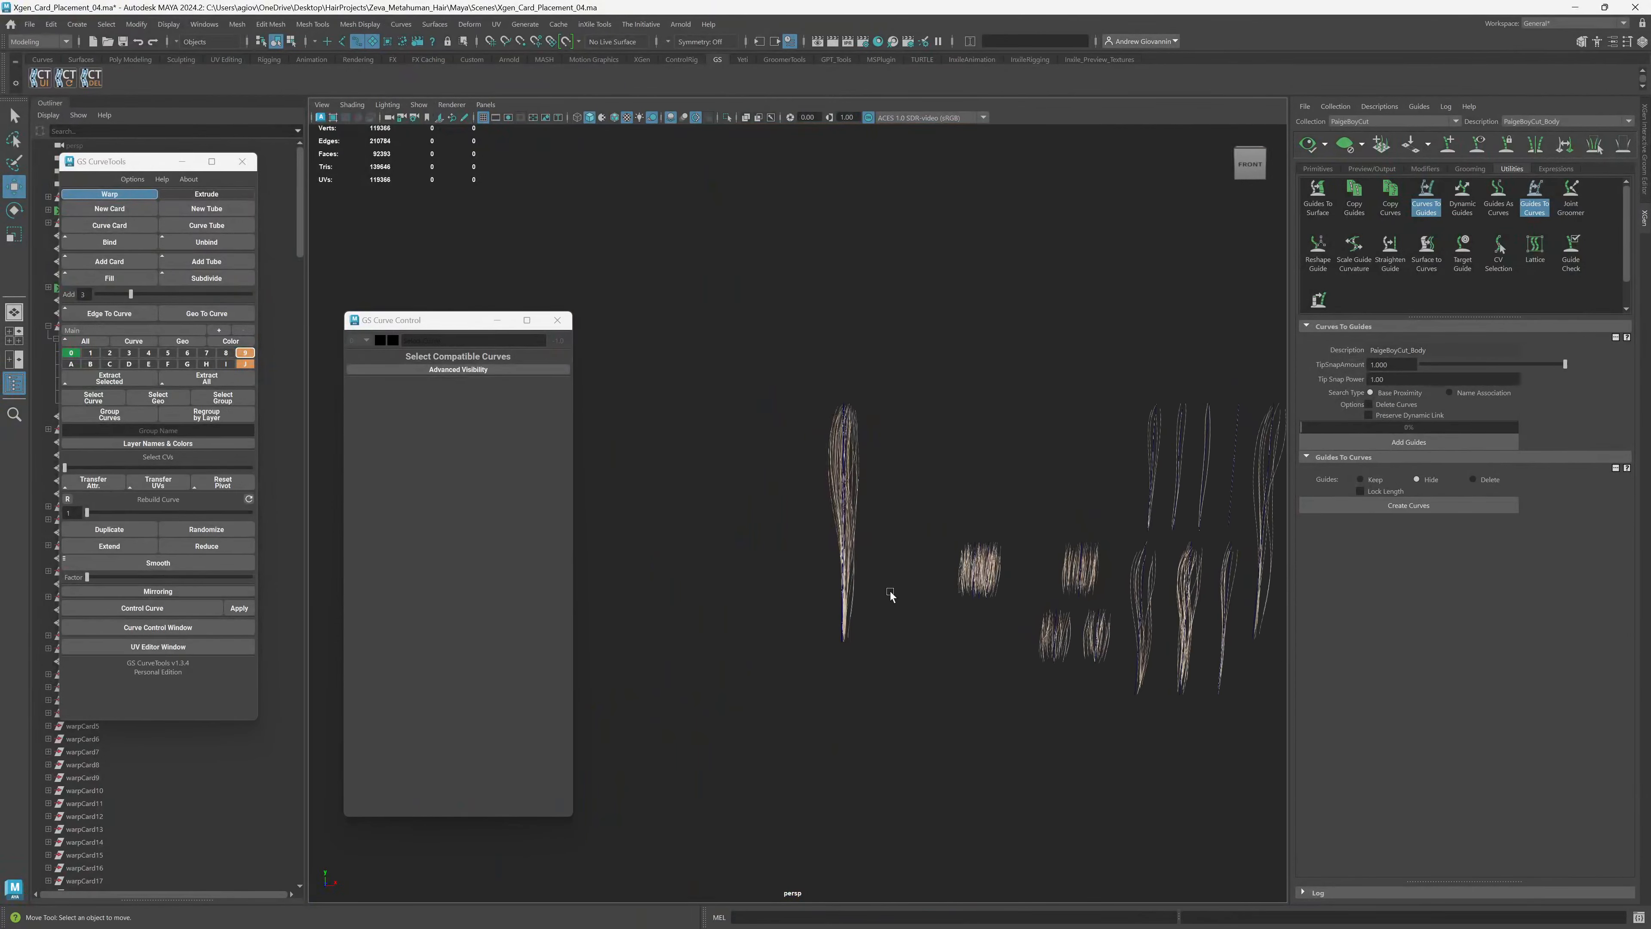
Shift the wavy card copy slightly sideways within the clump to stagger its strands against the other cards.
{"action": "right_click_drag", "start_coordinate": [888, 594], "coordinate": [968, 546], "text": "alt"}
{"action": "left_click_drag", "start_coordinate": [1014, 459], "coordinate": [875, 458]}
{"action": "key", "text": "f"}
{"action": "left_click_drag", "start_coordinate": [871, 537], "coordinate": [869, 614], "text": "alt"}
{"action": "left_click", "coordinate": [836, 617]}
{"action": "left_click", "coordinate": [802, 585]}
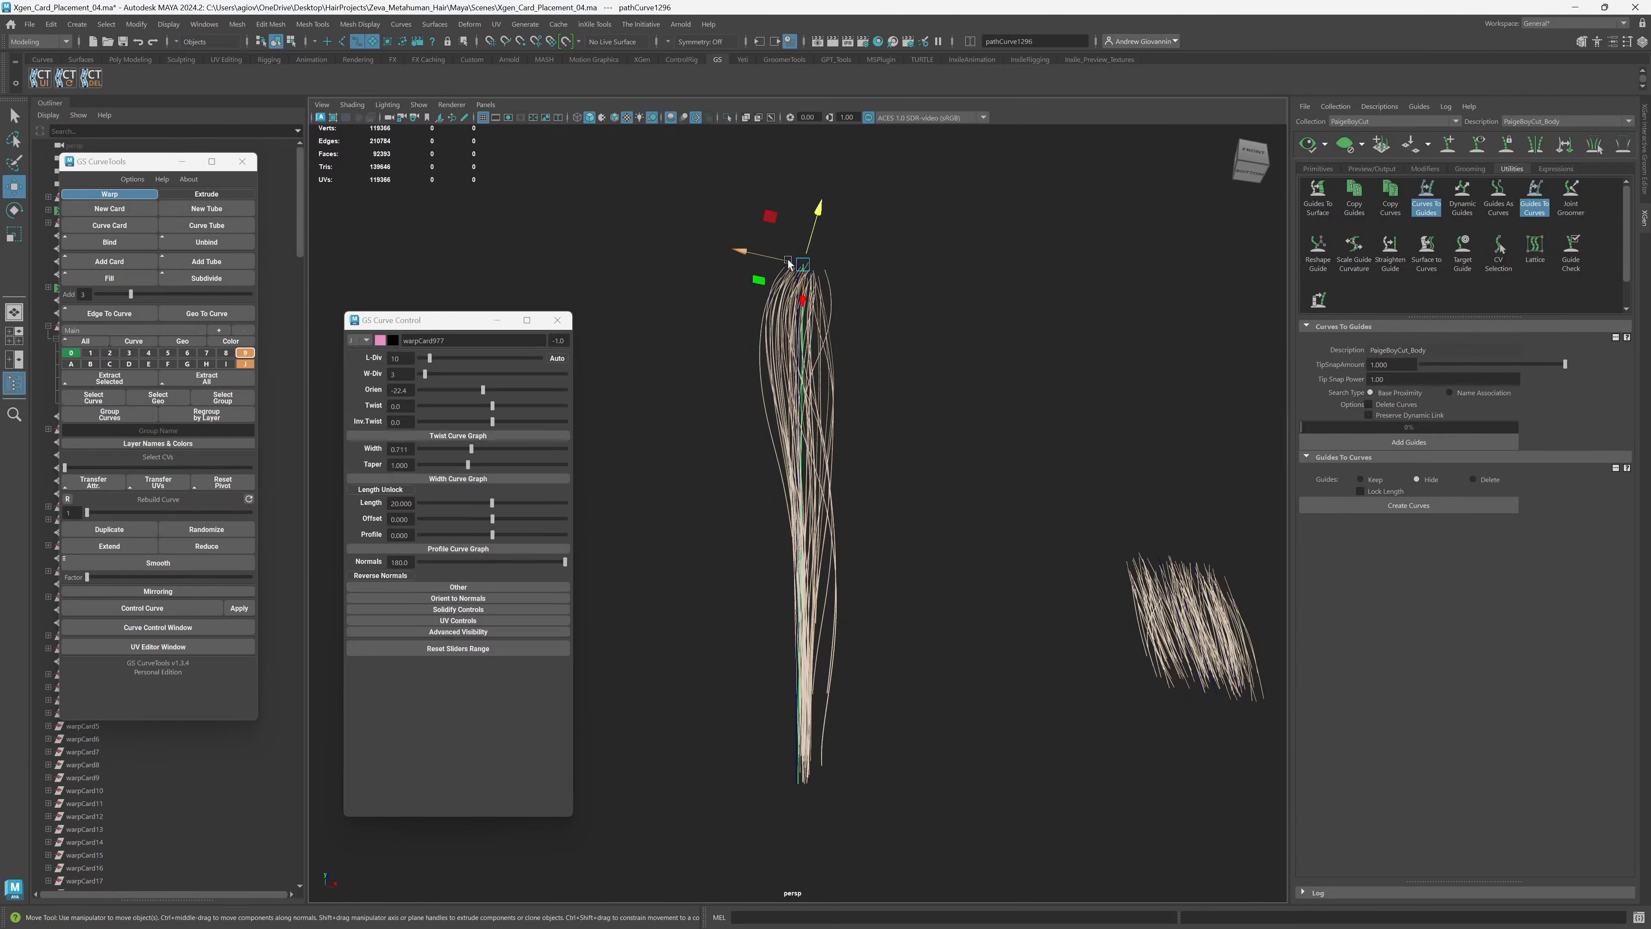
{"action": "left_click_drag", "start_coordinate": [807, 267], "coordinate": [799, 344]}
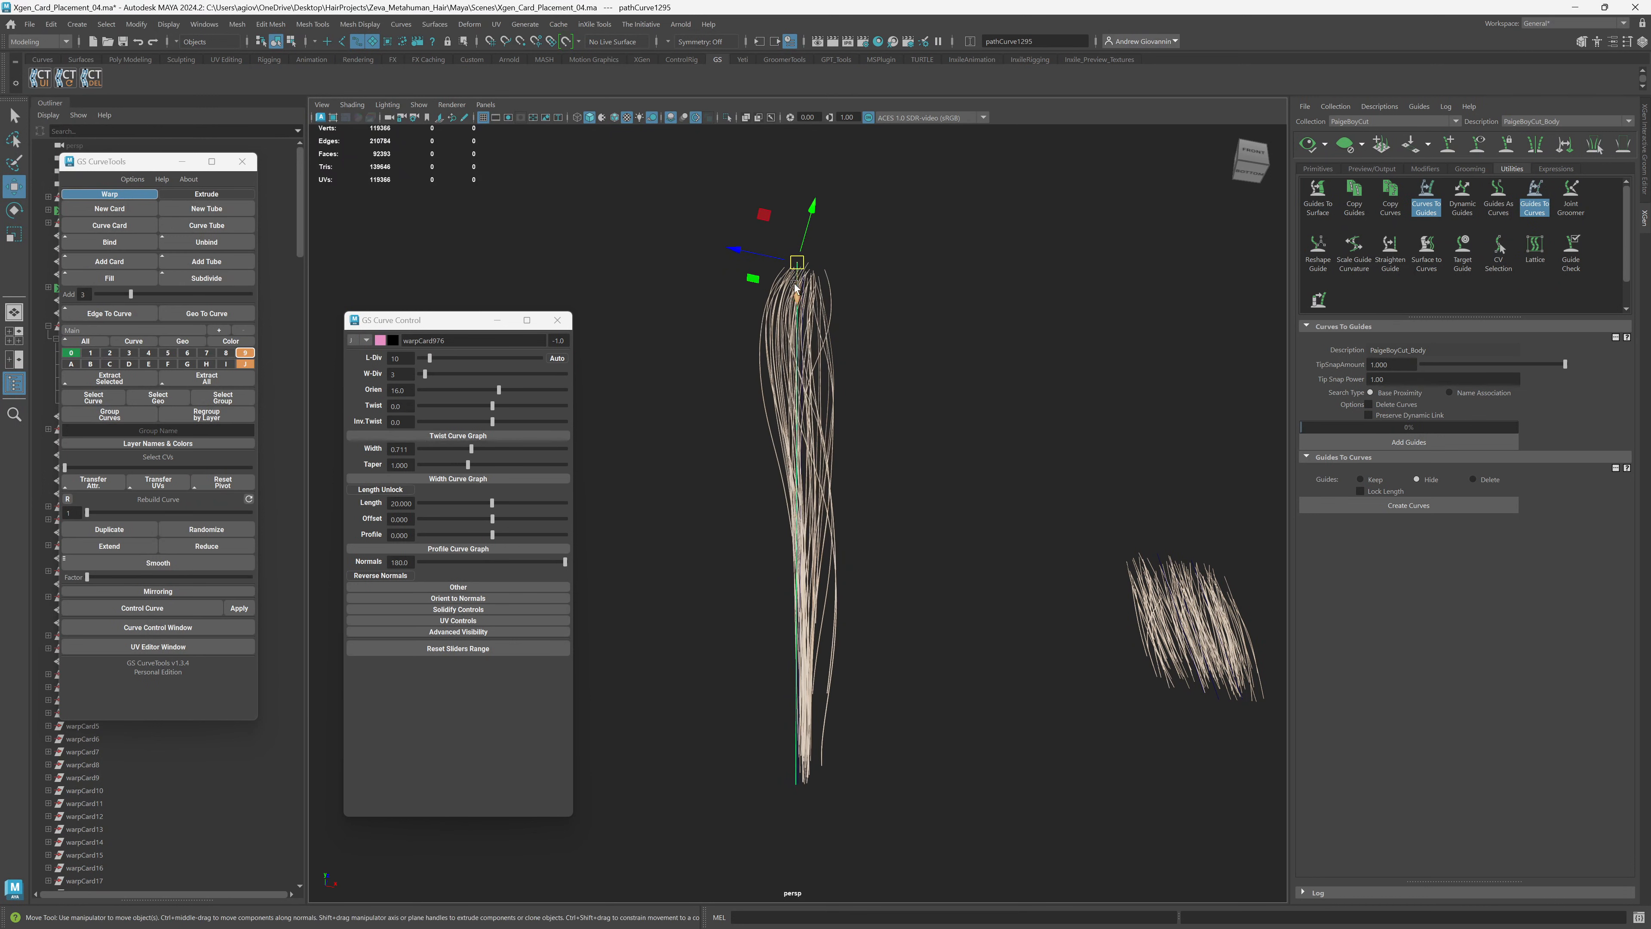
{"action": "left_click_drag", "start_coordinate": [795, 268], "coordinate": [791, 268]}
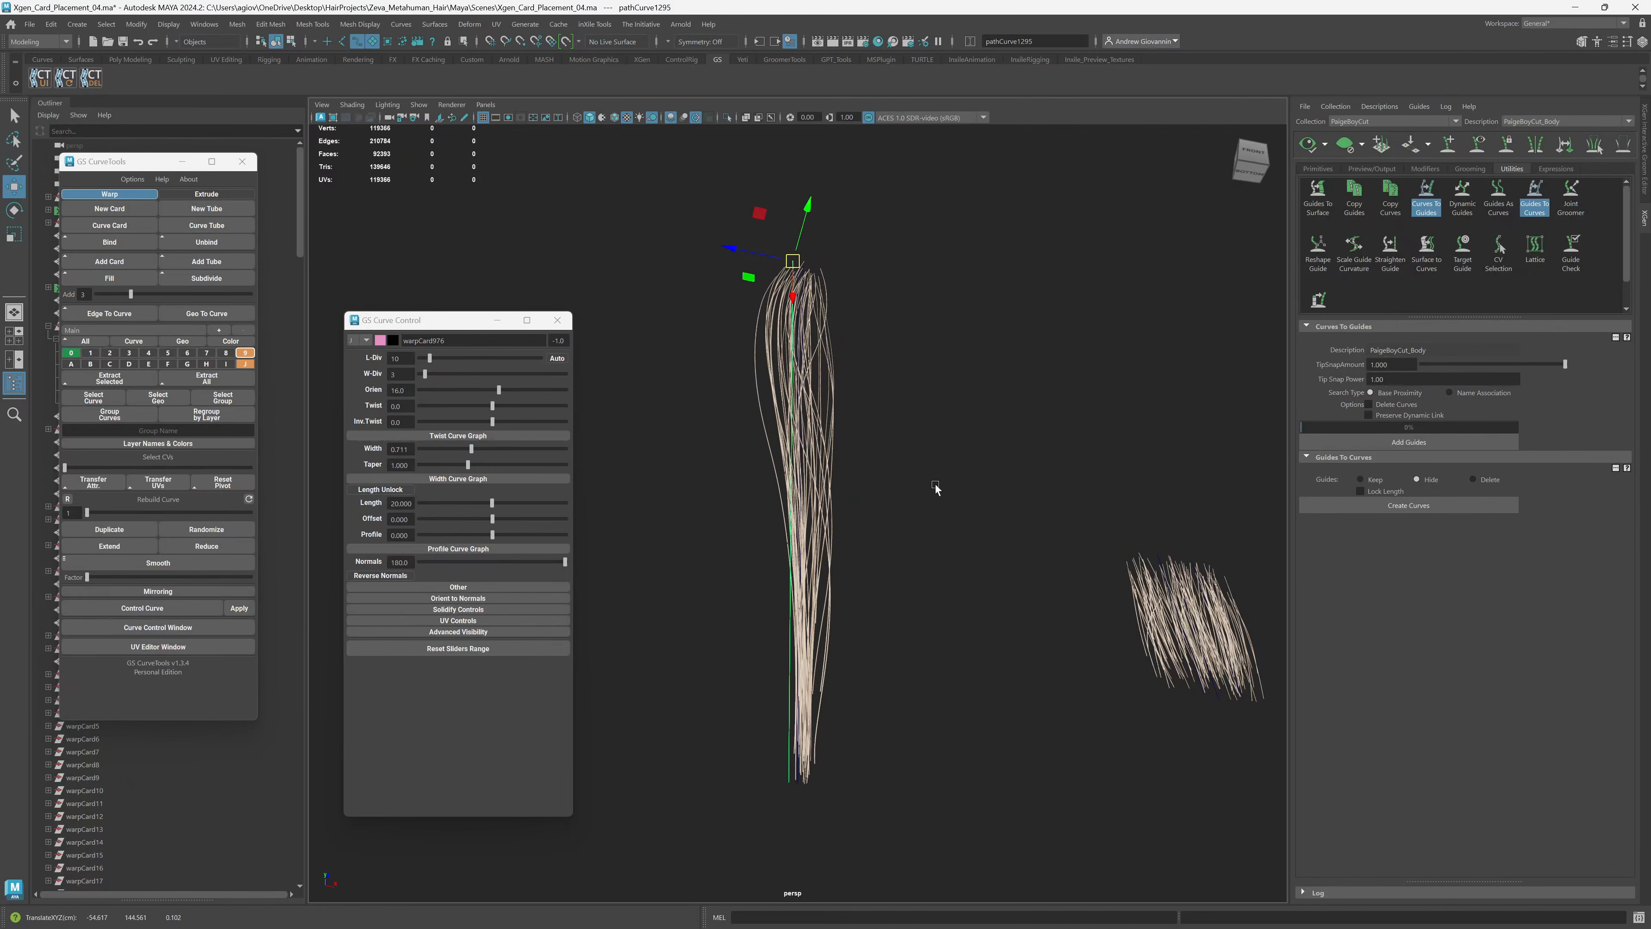
Examine the layered clump from several angles and compare its density with the single source cards.
{"action": "left_click_drag", "start_coordinate": [935, 487], "coordinate": [705, 535], "text": "alt"}
{"action": "left_click", "coordinate": [890, 444]}
{"action": "left_click_drag", "start_coordinate": [785, 549], "coordinate": [818, 748], "text": "alt"}
{"action": "left_click", "coordinate": [893, 528]}
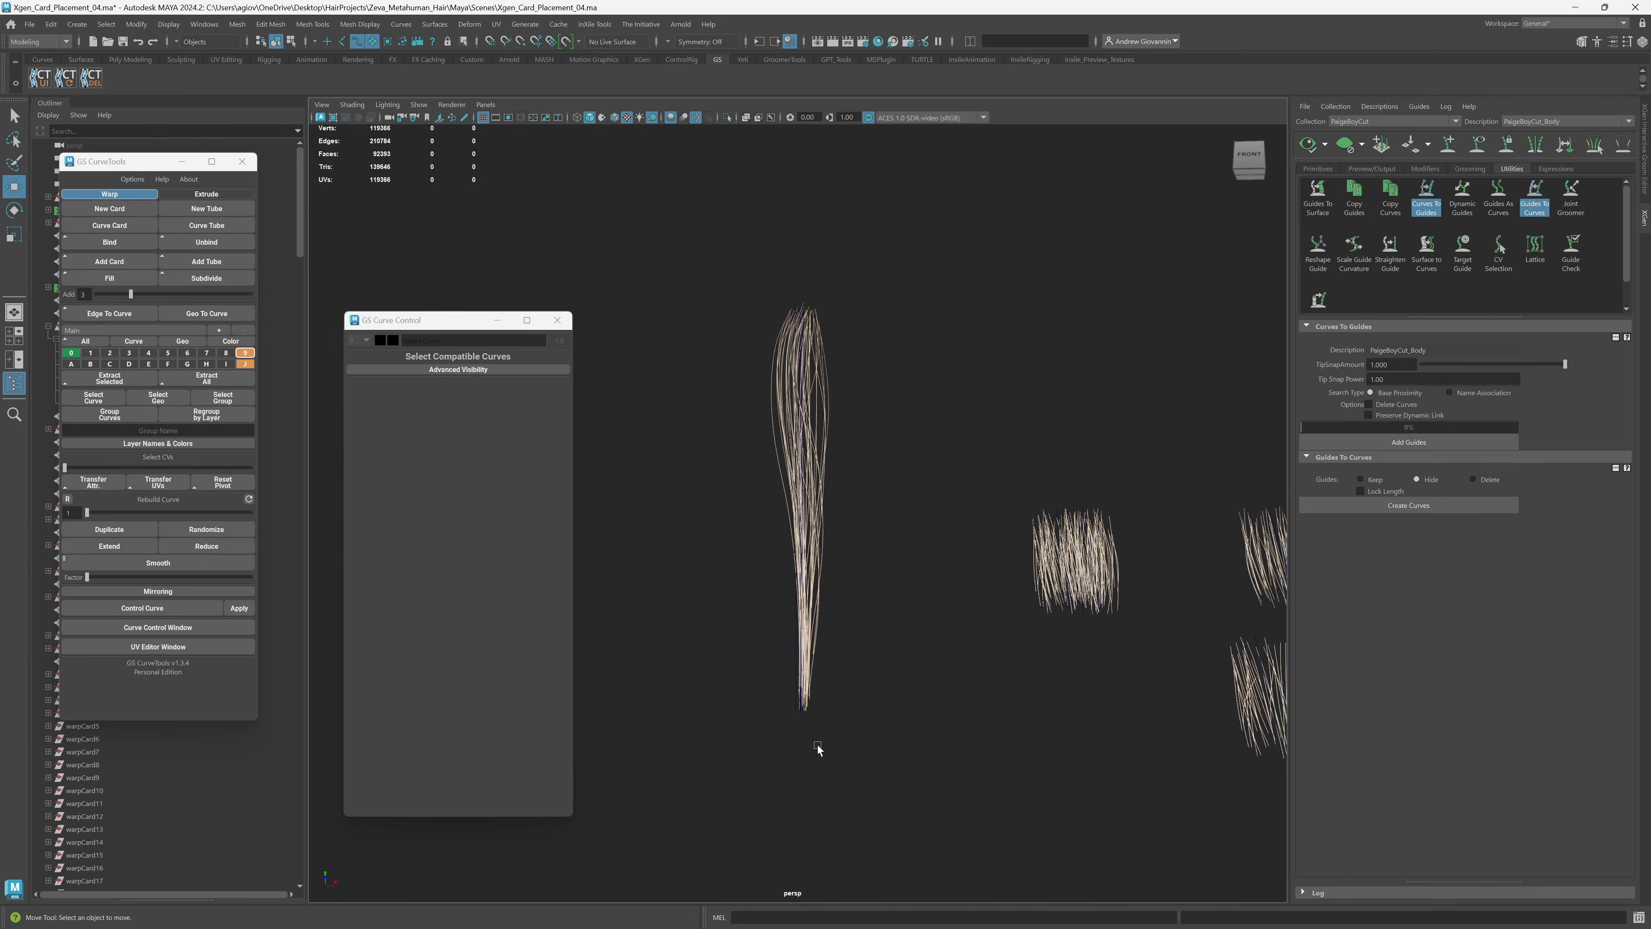
{"action": "left_click_drag", "start_coordinate": [914, 631], "coordinate": [795, 518], "text": "alt"}
{"action": "right_click_drag", "start_coordinate": [794, 517], "coordinate": [638, 686], "text": "alt"}
{"action": "middle_click_drag", "start_coordinate": [638, 686], "coordinate": [1262, 629], "text": "alt"}
{"action": "left_click_drag", "start_coordinate": [1262, 626], "coordinate": [1128, 590], "text": "alt"}
{"action": "middle_click_drag", "start_coordinate": [1129, 590], "coordinate": [858, 595], "text": "alt"}
{"action": "right_click_drag", "start_coordinate": [858, 595], "coordinate": [918, 418], "text": "alt"}
{"action": "scroll", "coordinate": [982, 602], "scroll_direction": "down", "scroll_amount": 5}
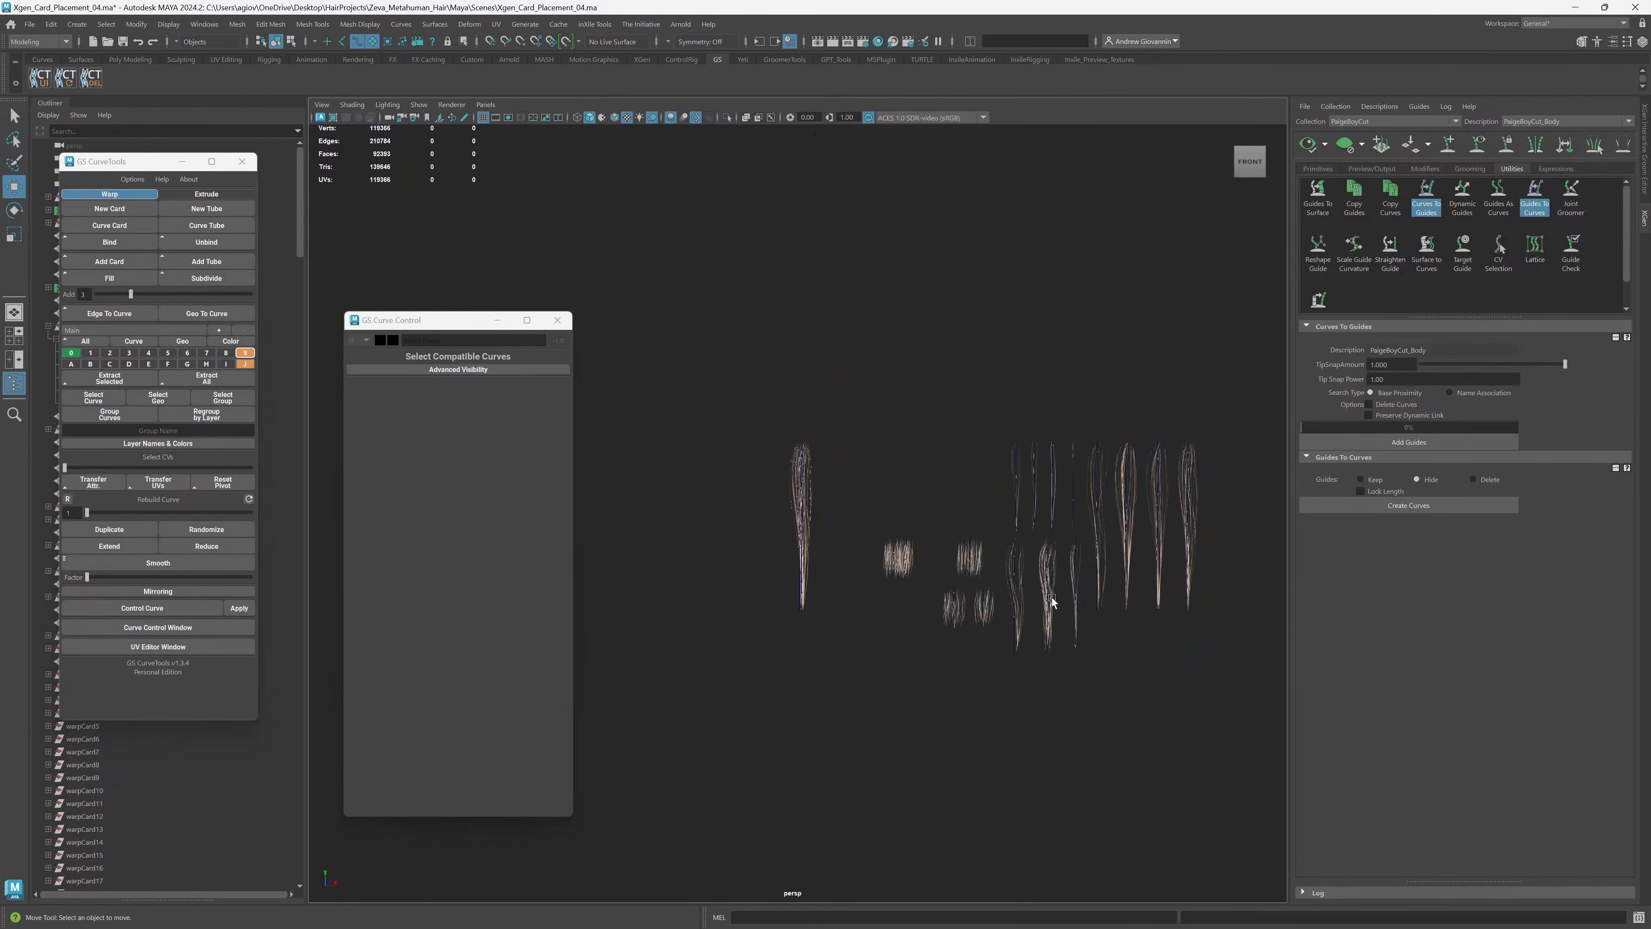
{"action": "right_click_drag", "start_coordinate": [1177, 609], "coordinate": [969, 525], "text": "alt"}
{"action": "middle_click_drag", "start_coordinate": [873, 522], "coordinate": [1122, 445], "text": "alt"}
{"action": "right_click_drag", "start_coordinate": [870, 552], "coordinate": [1084, 538], "text": "alt"}
{"action": "middle_click_drag", "start_coordinate": [1083, 538], "coordinate": [900, 561], "text": "alt"}
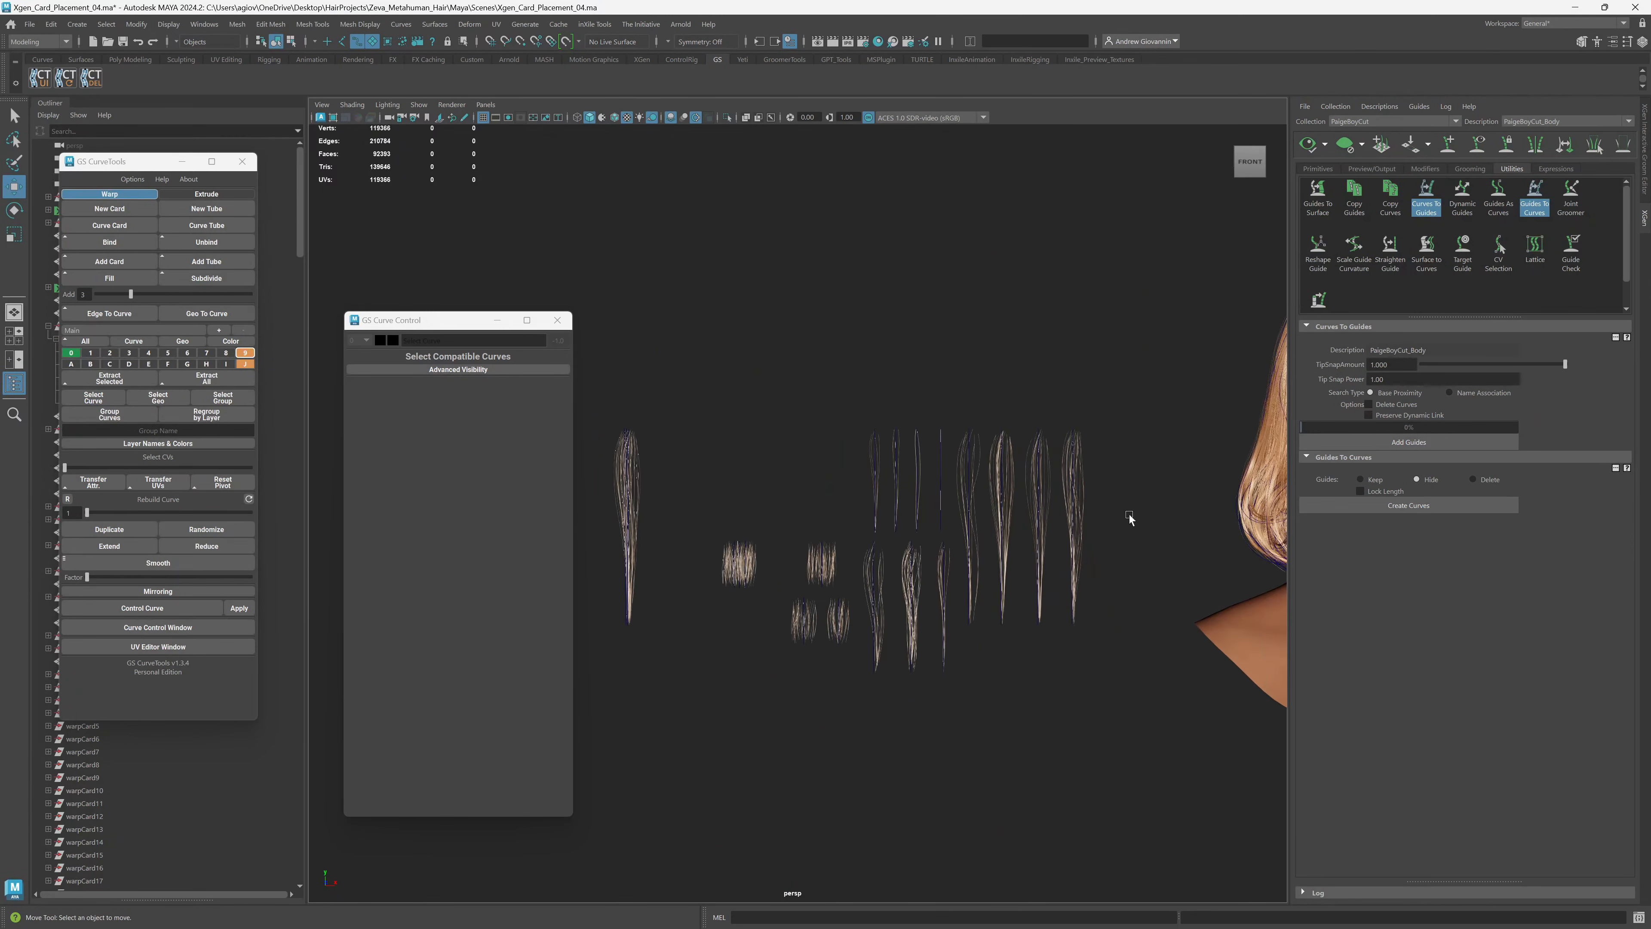
{"action": "middle_click_drag", "start_coordinate": [613, 617], "coordinate": [872, 642], "text": "alt"}
{"action": "right_click_drag", "start_coordinate": [873, 642], "coordinate": [994, 651], "text": "alt"}
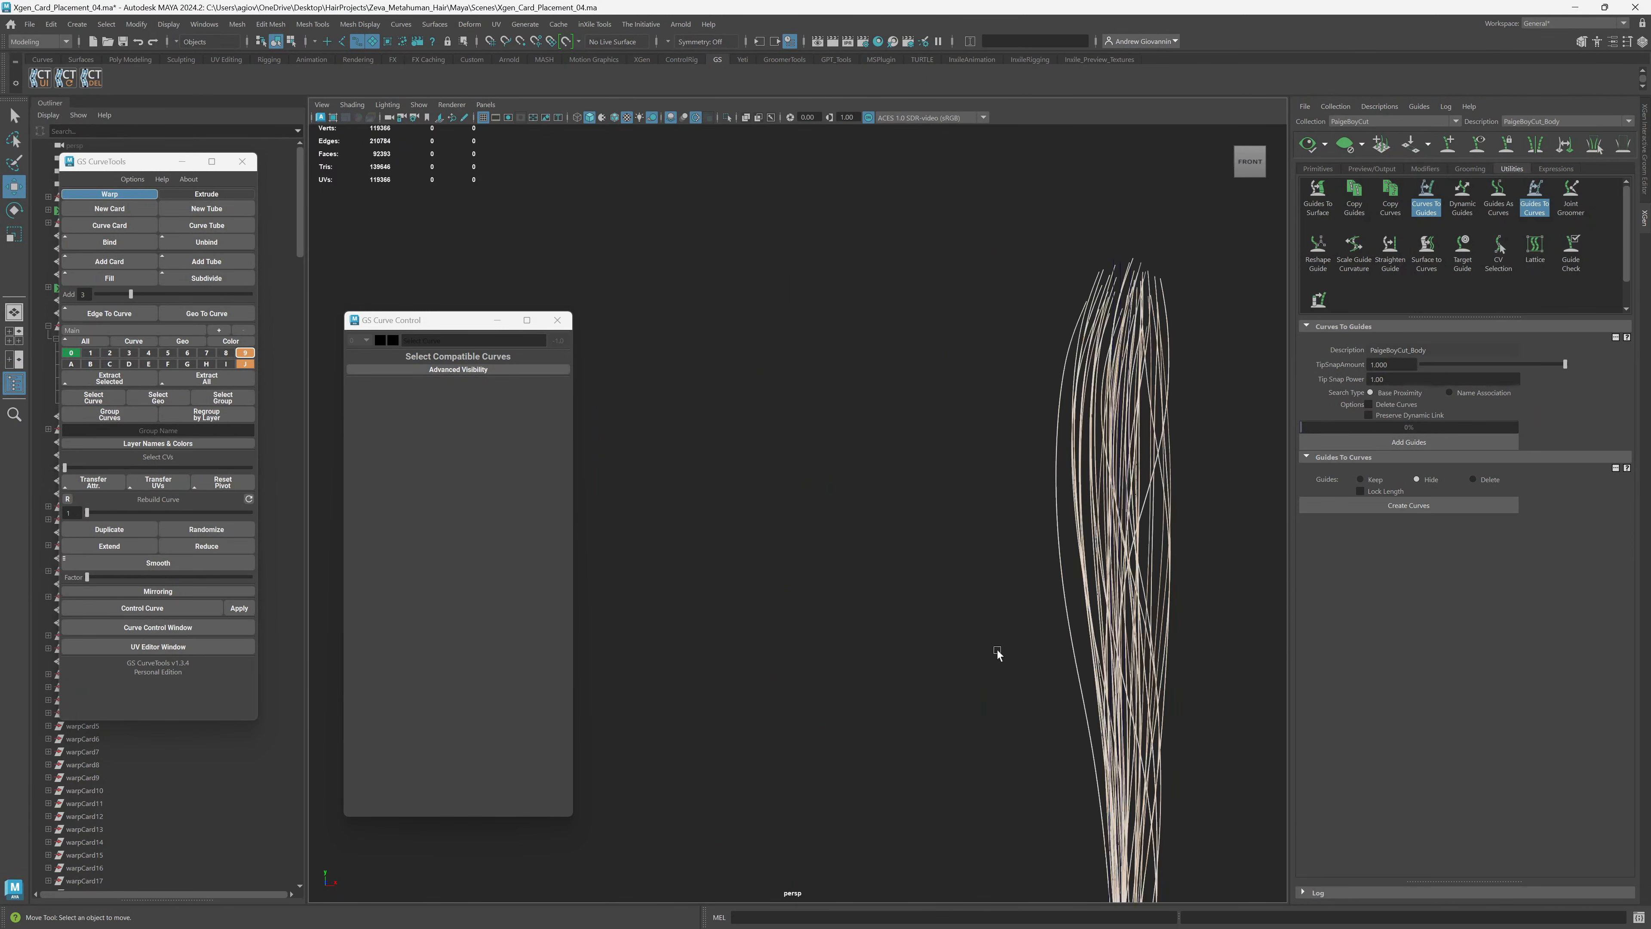
{"action": "middle_click_drag", "start_coordinate": [995, 651], "coordinate": [853, 550], "text": "alt"}
{"action": "mouse_move", "coordinate": [853, 549]}
{"action": "right_mouse_down", "text": "alt"}
{"action": "mouse_move", "coordinate": [870, 547]}
{"action": "mouse_move", "coordinate": [859, 572]}
{"action": "right_mouse_up", "text": "alt"}
{"action": "middle_click_drag", "start_coordinate": [826, 465], "coordinate": [844, 528], "text": "alt"}
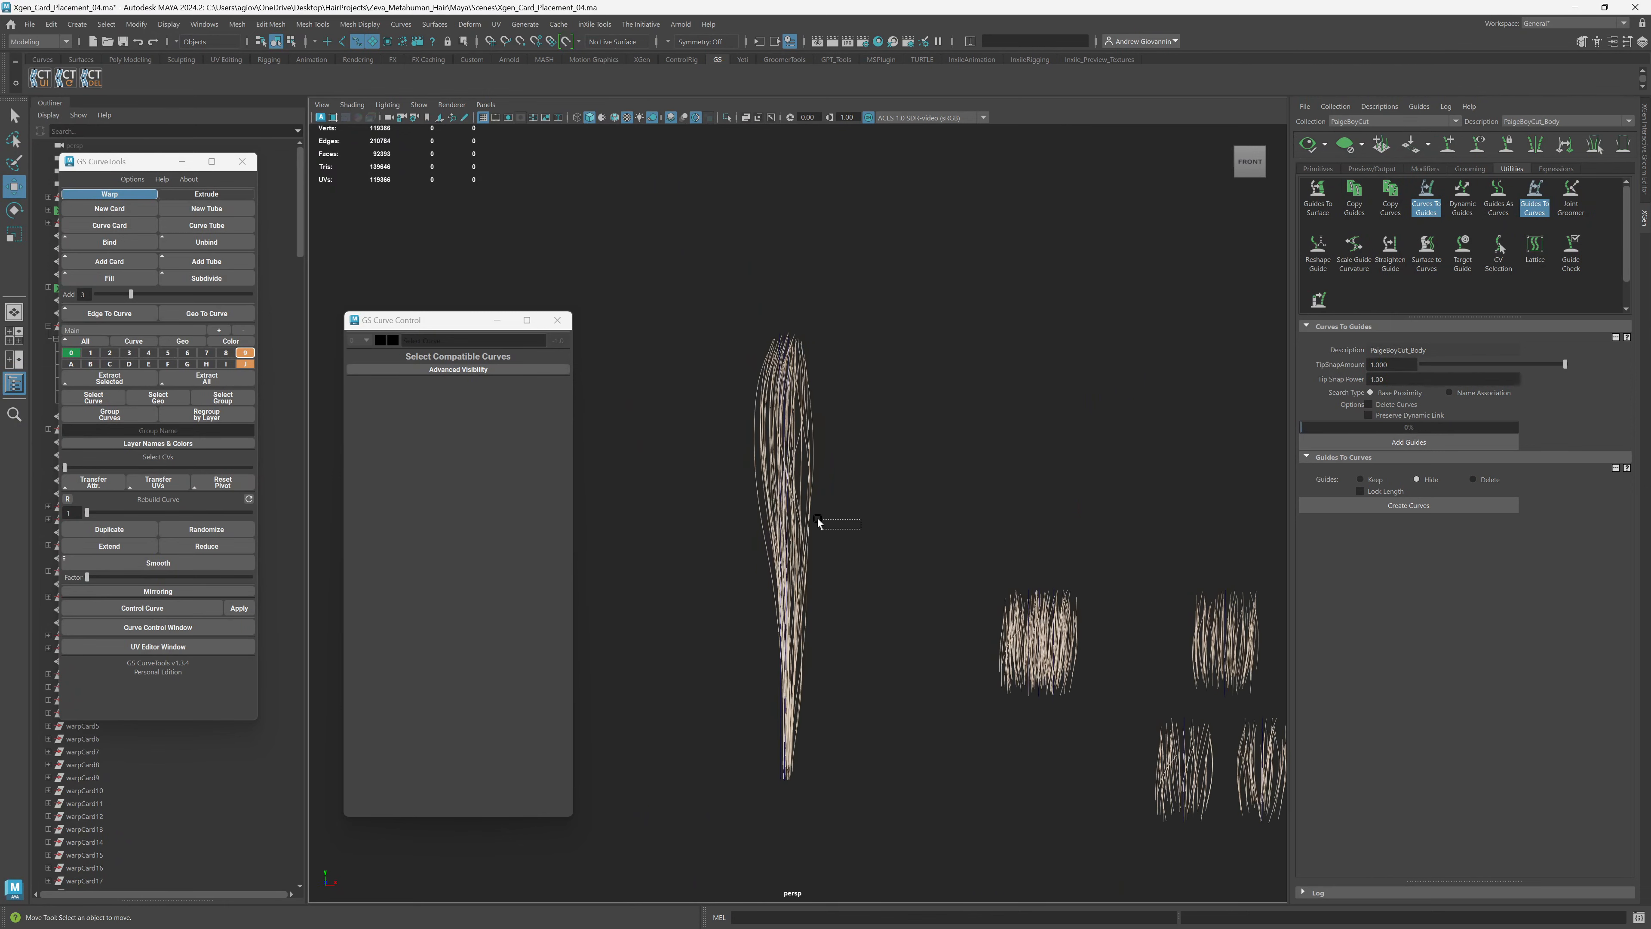
Select all the cards of the layered clump and set their taper to 0.8.
{"action": "left_click", "coordinate": [786, 574]}
{"action": "key", "text": "f"}
{"action": "right_click_drag", "start_coordinate": [896, 599], "coordinate": [889, 599], "text": "alt"}
{"action": "mouse_move", "coordinate": [889, 600]}
{"action": "left_mouse_down", "text": "alt"}
{"action": "mouse_move", "coordinate": [921, 579]}
{"action": "mouse_move", "coordinate": [870, 557]}
{"action": "mouse_move", "coordinate": [865, 586]}
{"action": "left_mouse_up", "text": "alt"}
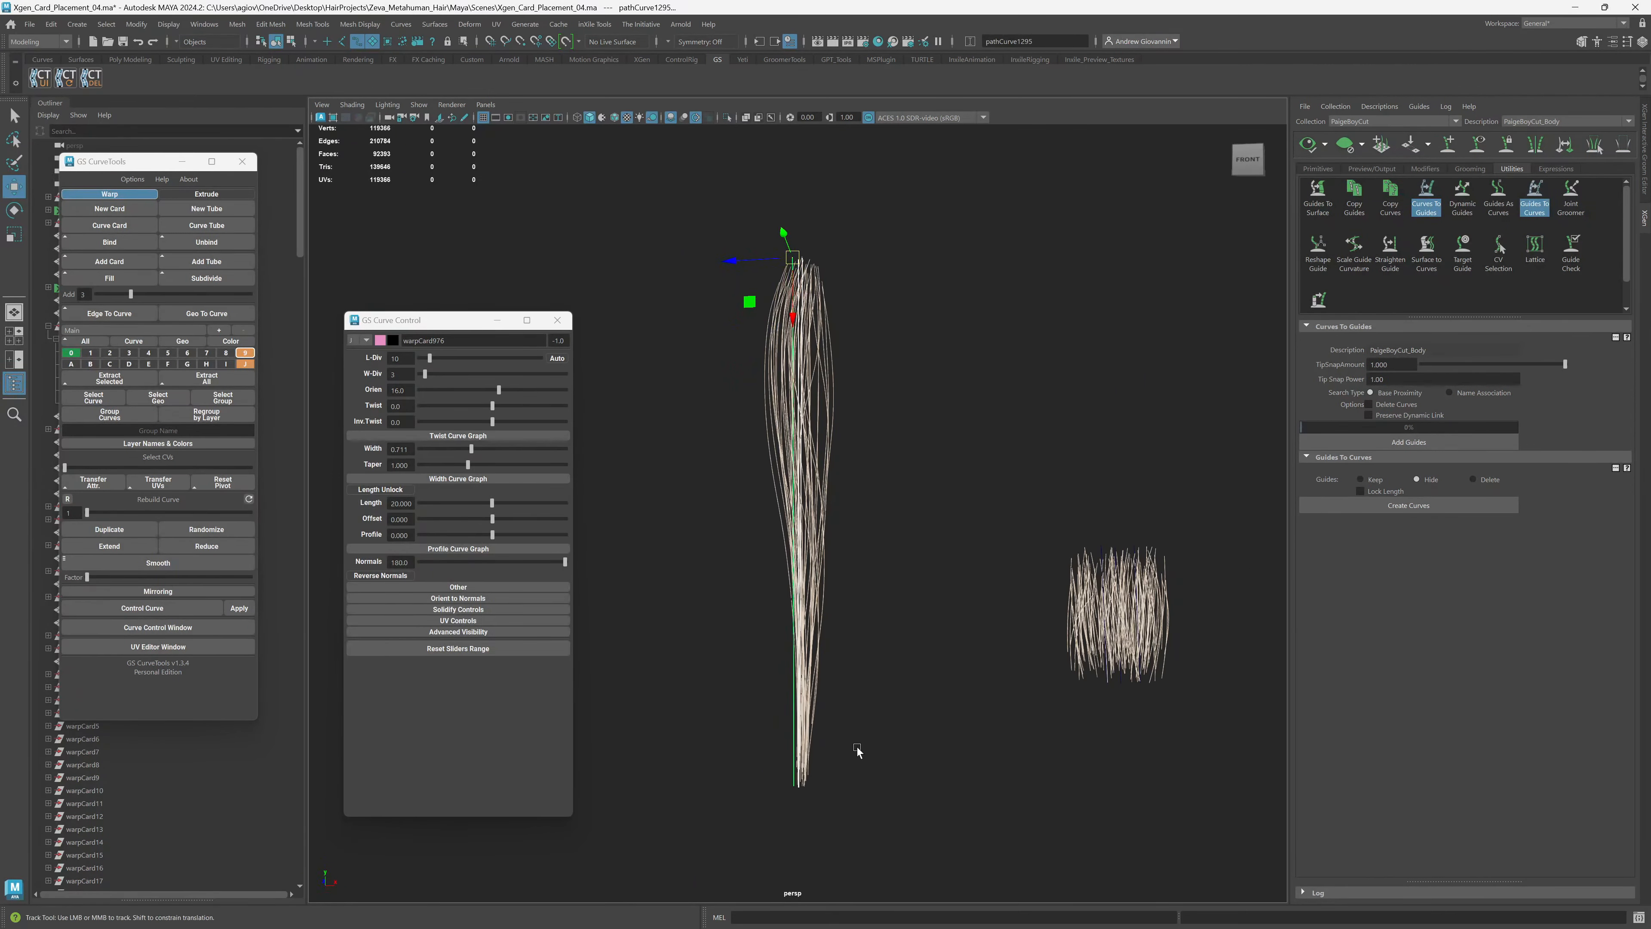
{"action": "middle_click_drag", "start_coordinate": [857, 750], "coordinate": [847, 714], "text": "alt"}
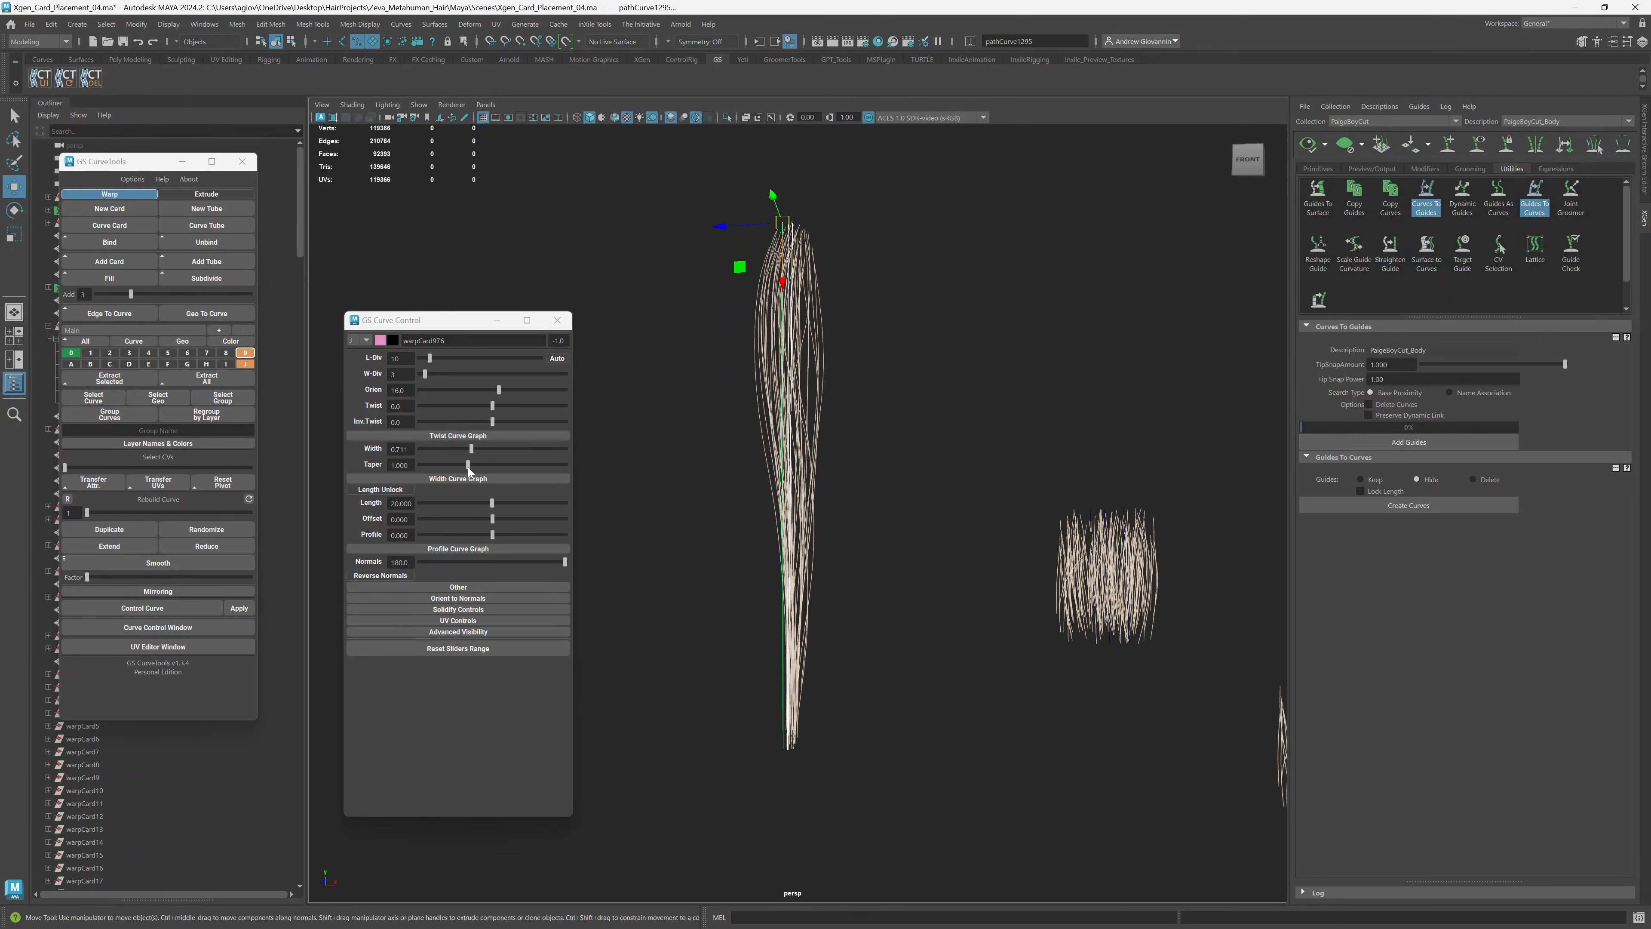
{"action": "left_click_drag", "start_coordinate": [468, 467], "coordinate": [456, 467]}
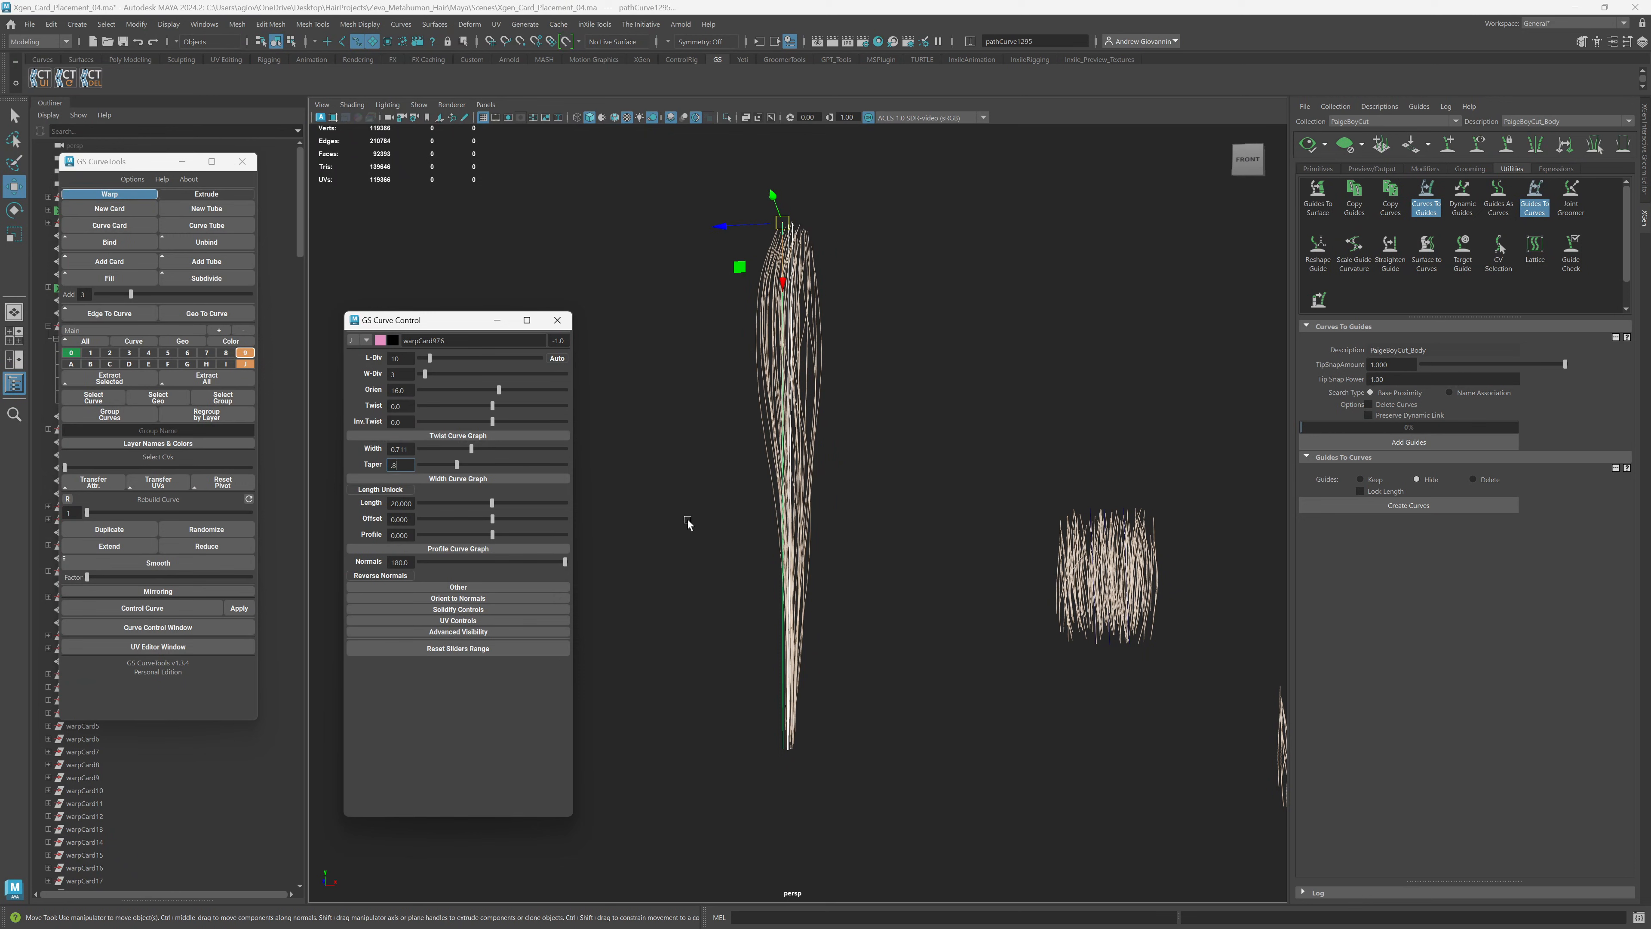
{"action": "left_click", "coordinate": [869, 602]}
{"action": "left_click_drag", "start_coordinate": [861, 609], "coordinate": [906, 552], "text": "alt"}
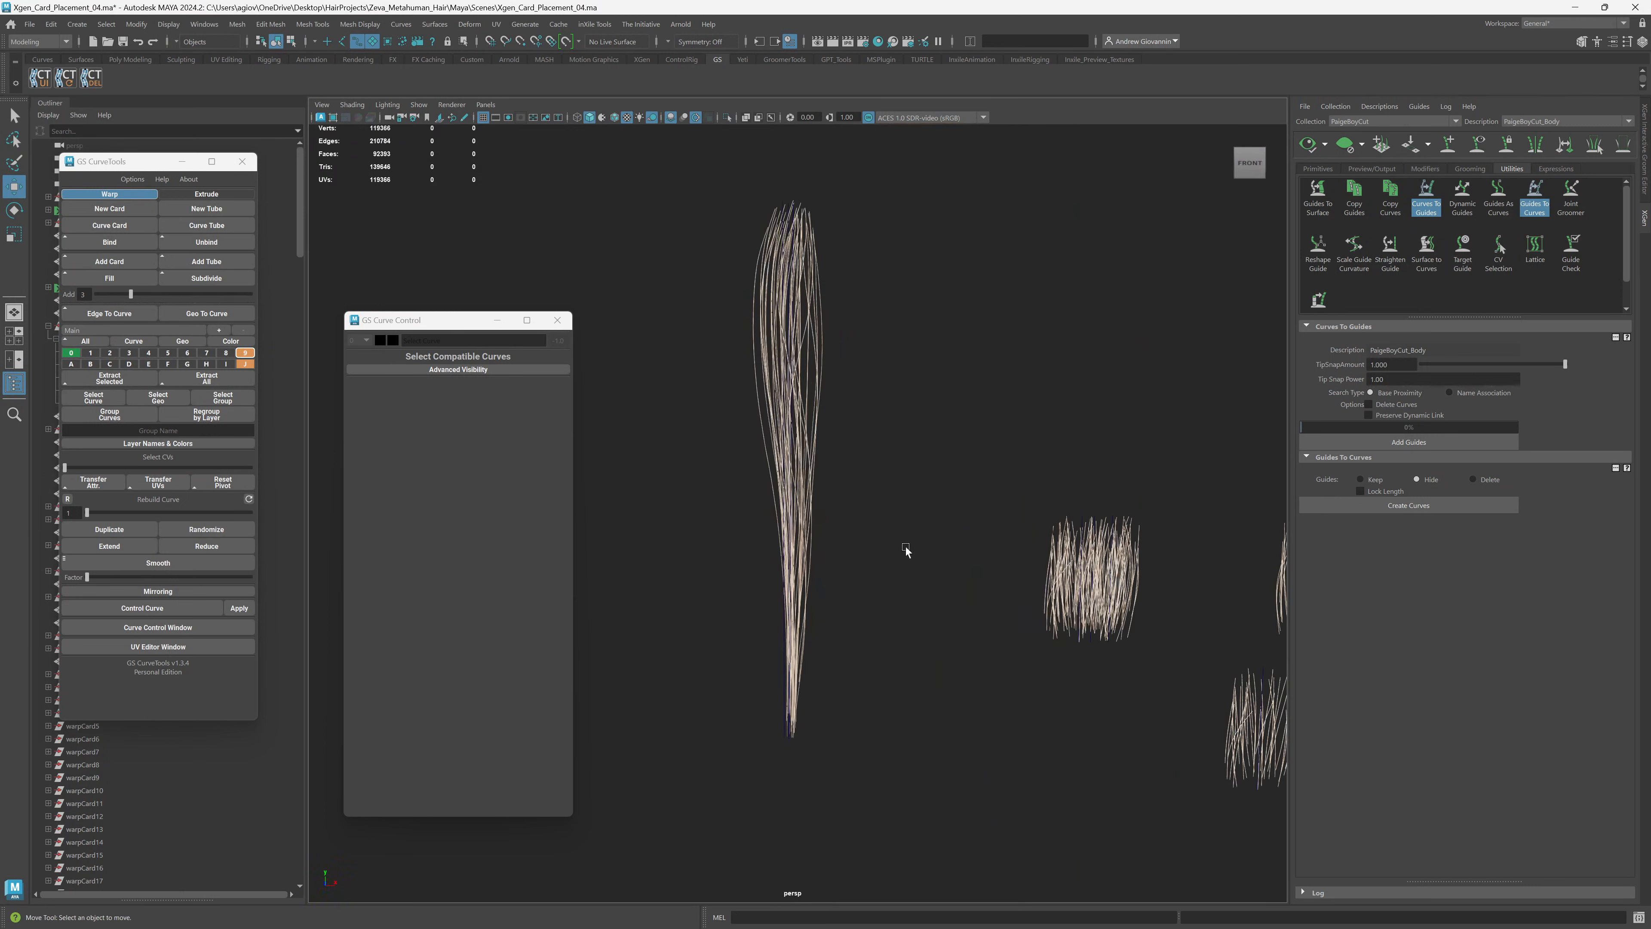
Select the layered clump's cards again and add them to layer 8.
{"action": "left_click", "coordinate": [805, 476]}
{"action": "scroll", "coordinate": [858, 579], "scroll_direction": "down", "scroll_amount": 3}
{"action": "middle_click_drag", "start_coordinate": [854, 609], "coordinate": [780, 671], "text": "alt"}
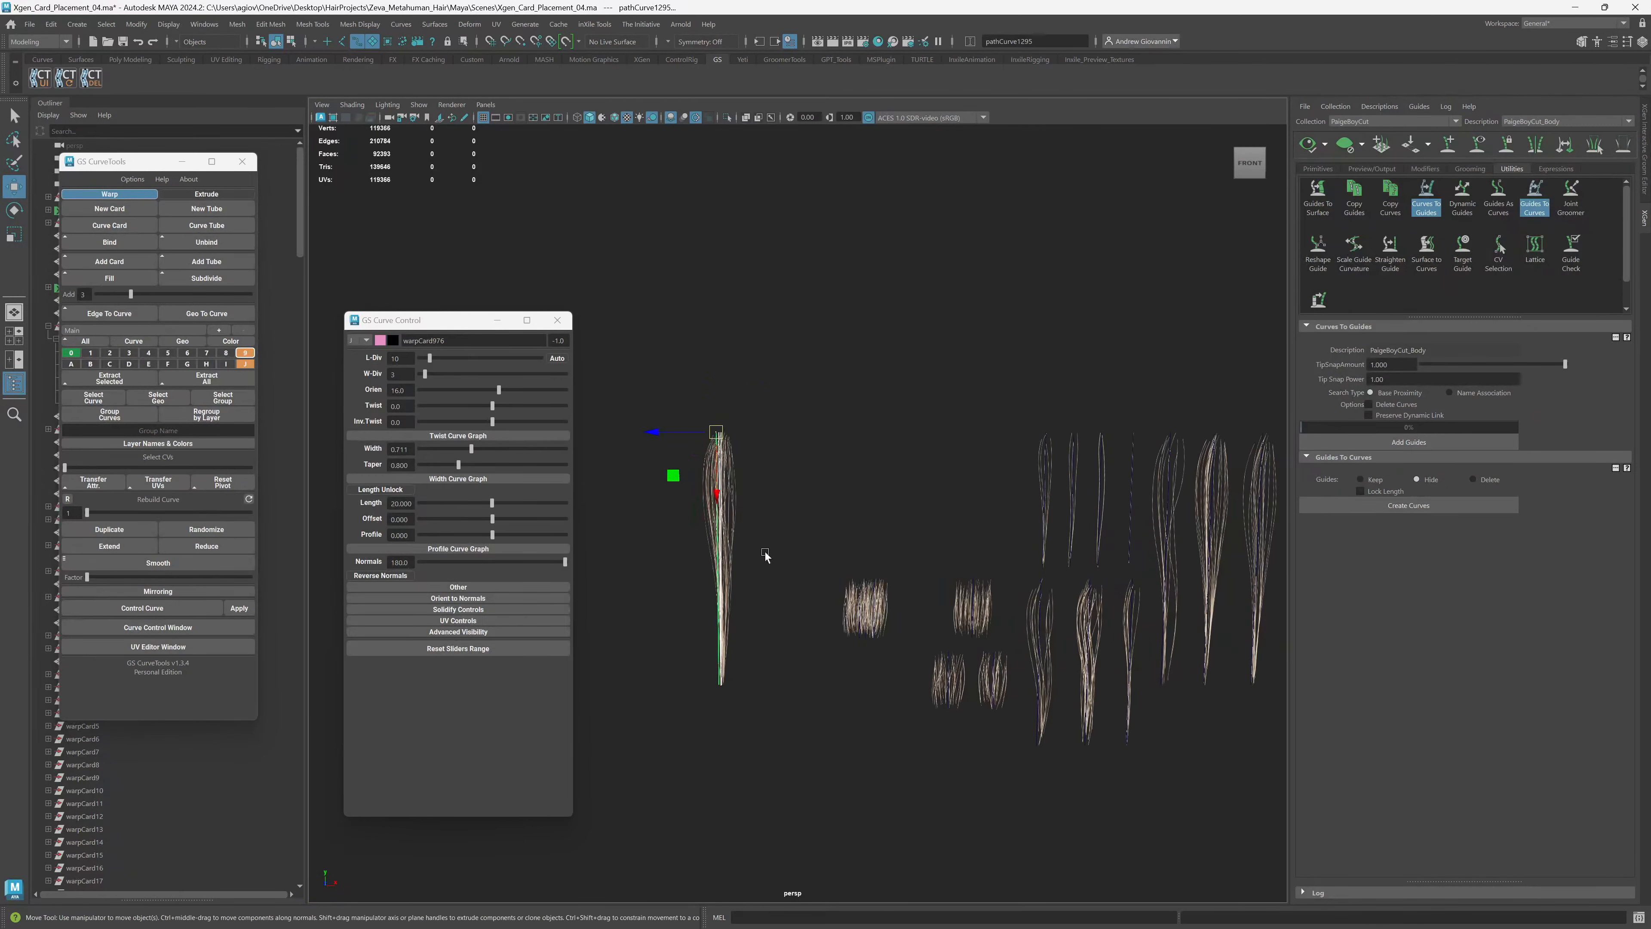
{"action": "right_click", "coordinate": [222, 356]}
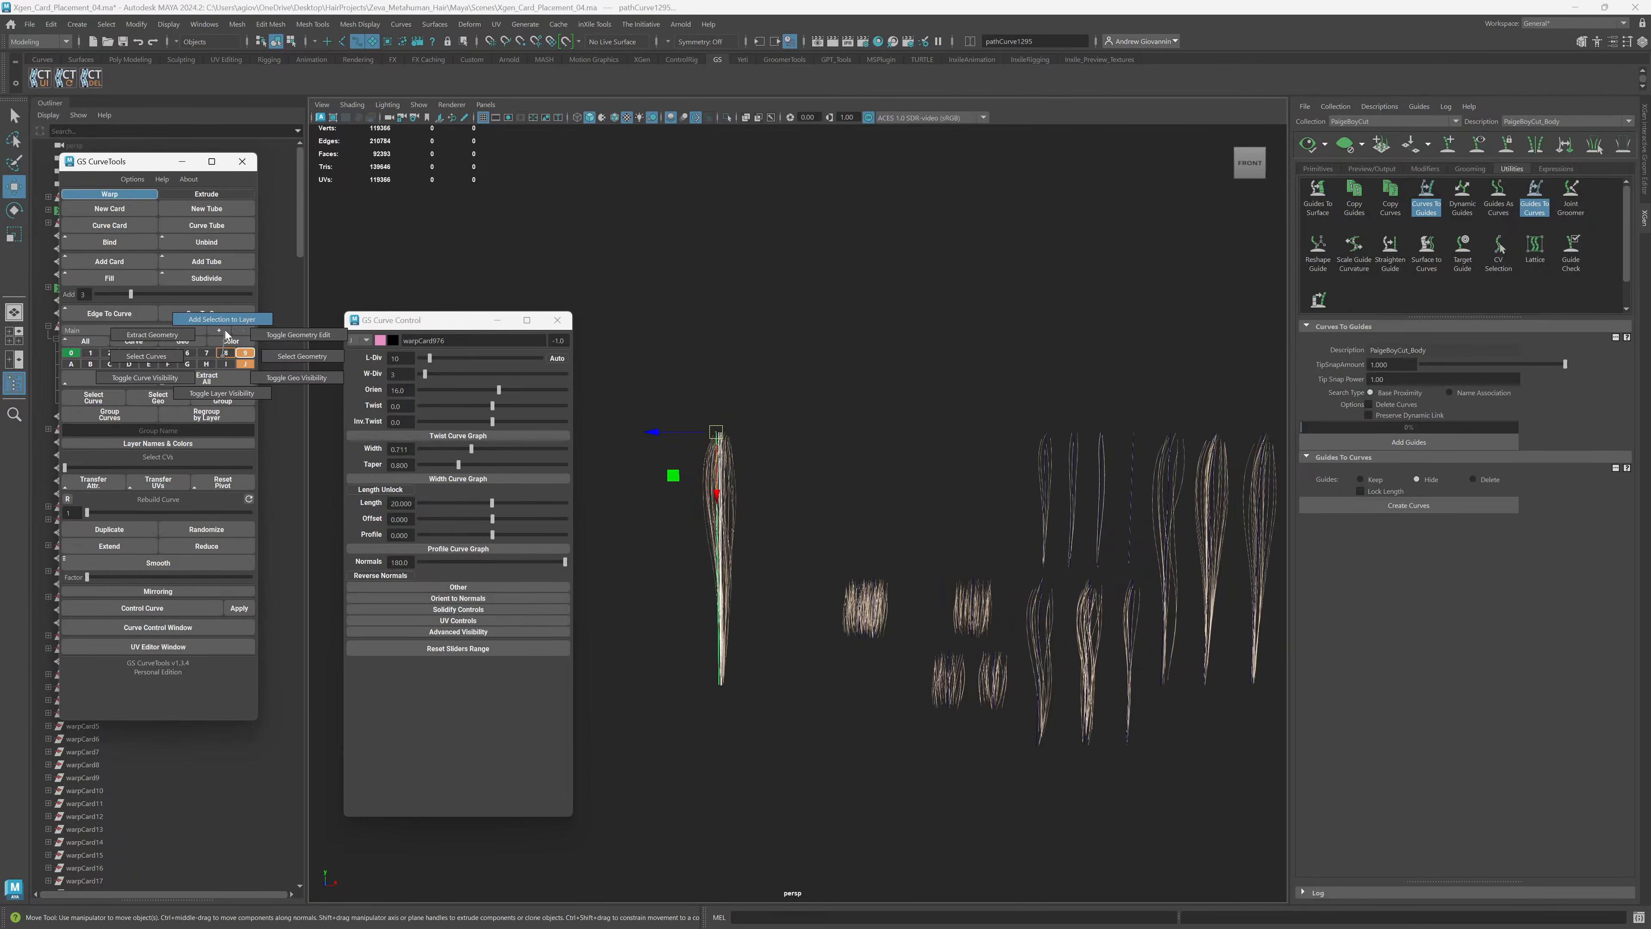
{"action": "left_click", "coordinate": [226, 334]}
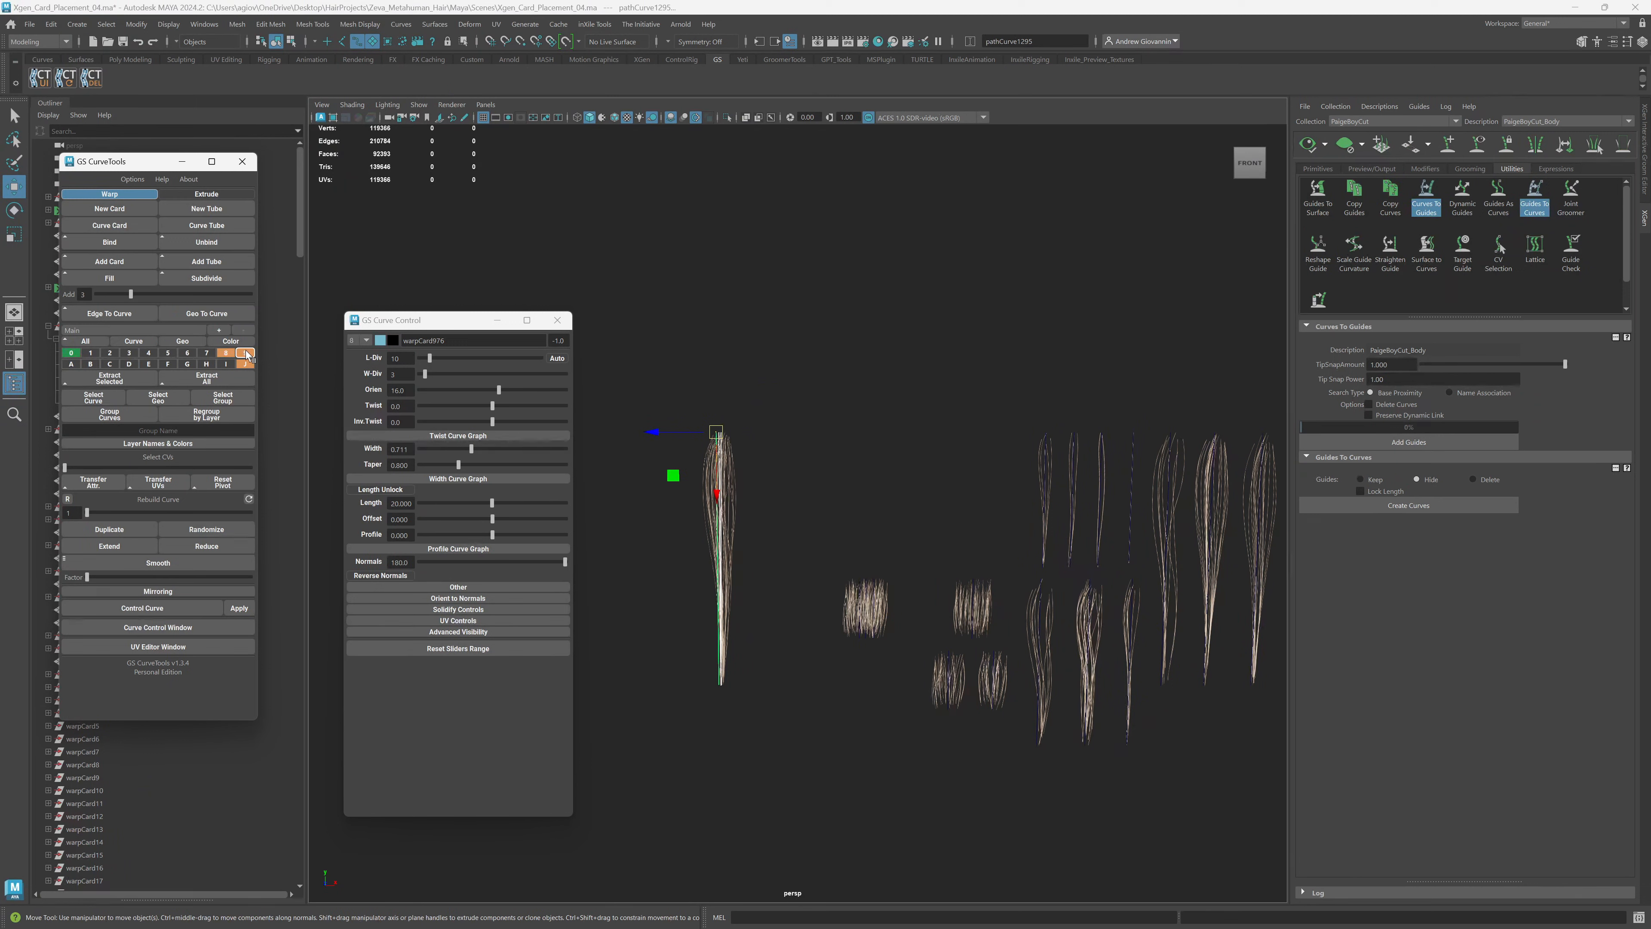
Hide the layers holding the source cards and move the layered clump sideways closer to the head bust.
{"action": "left_click", "coordinate": [244, 367], "text": "ctrl+shift"}
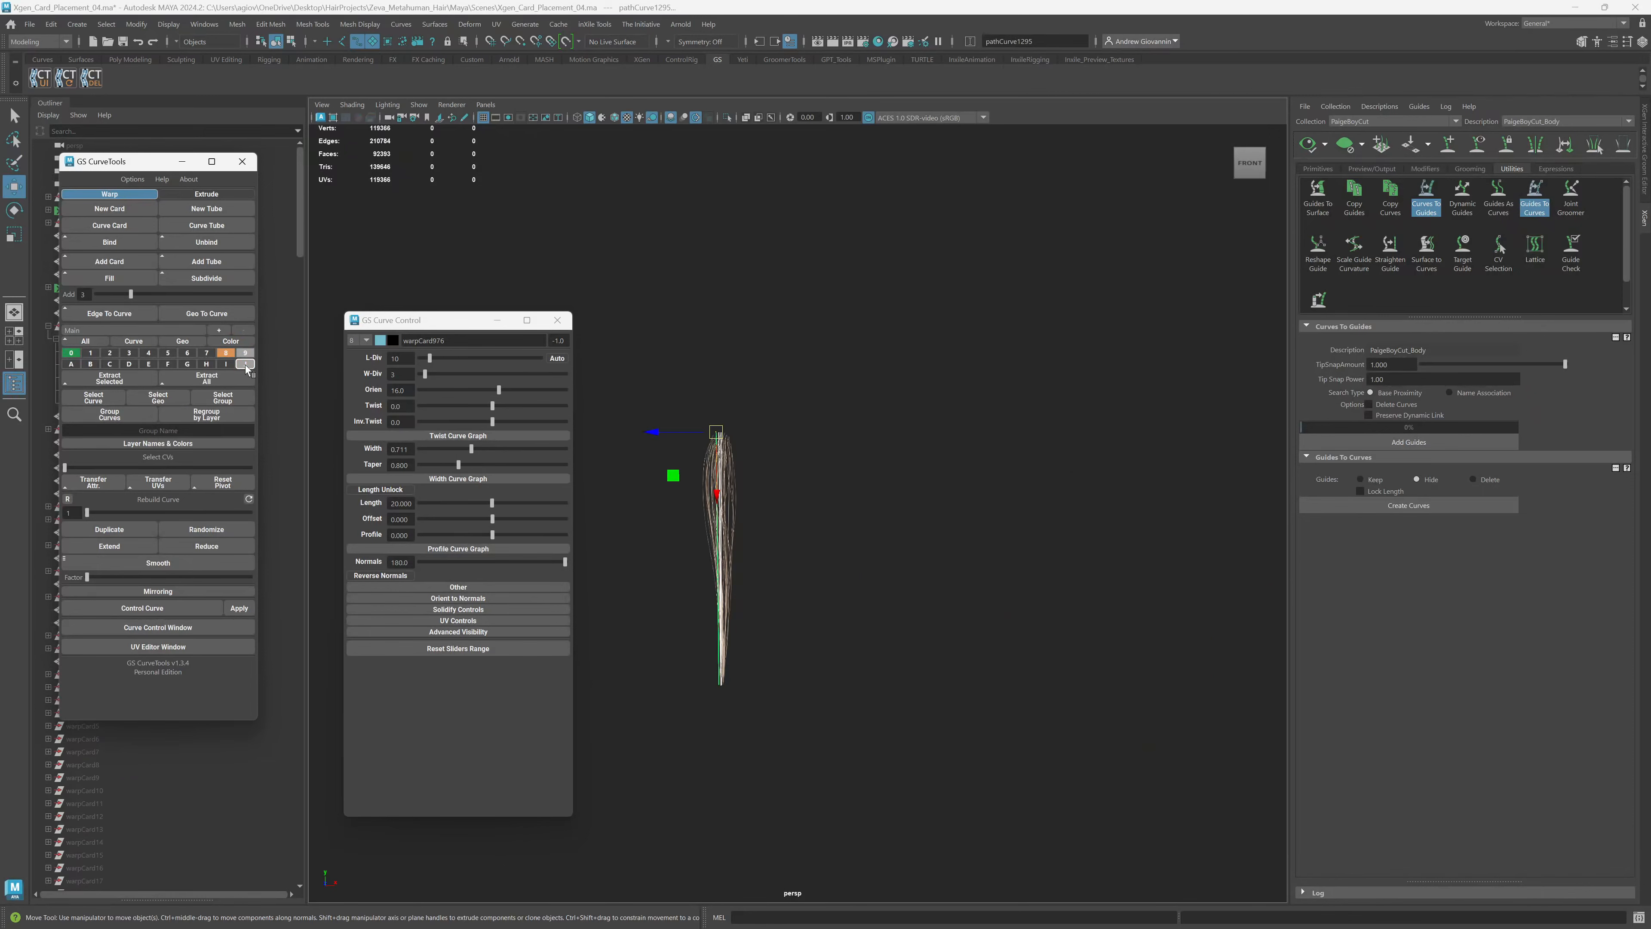
{"action": "scroll", "coordinate": [888, 570], "scroll_direction": "down", "scroll_amount": 7}
{"action": "middle_click_drag", "start_coordinate": [896, 571], "coordinate": [830, 603], "text": "alt"}
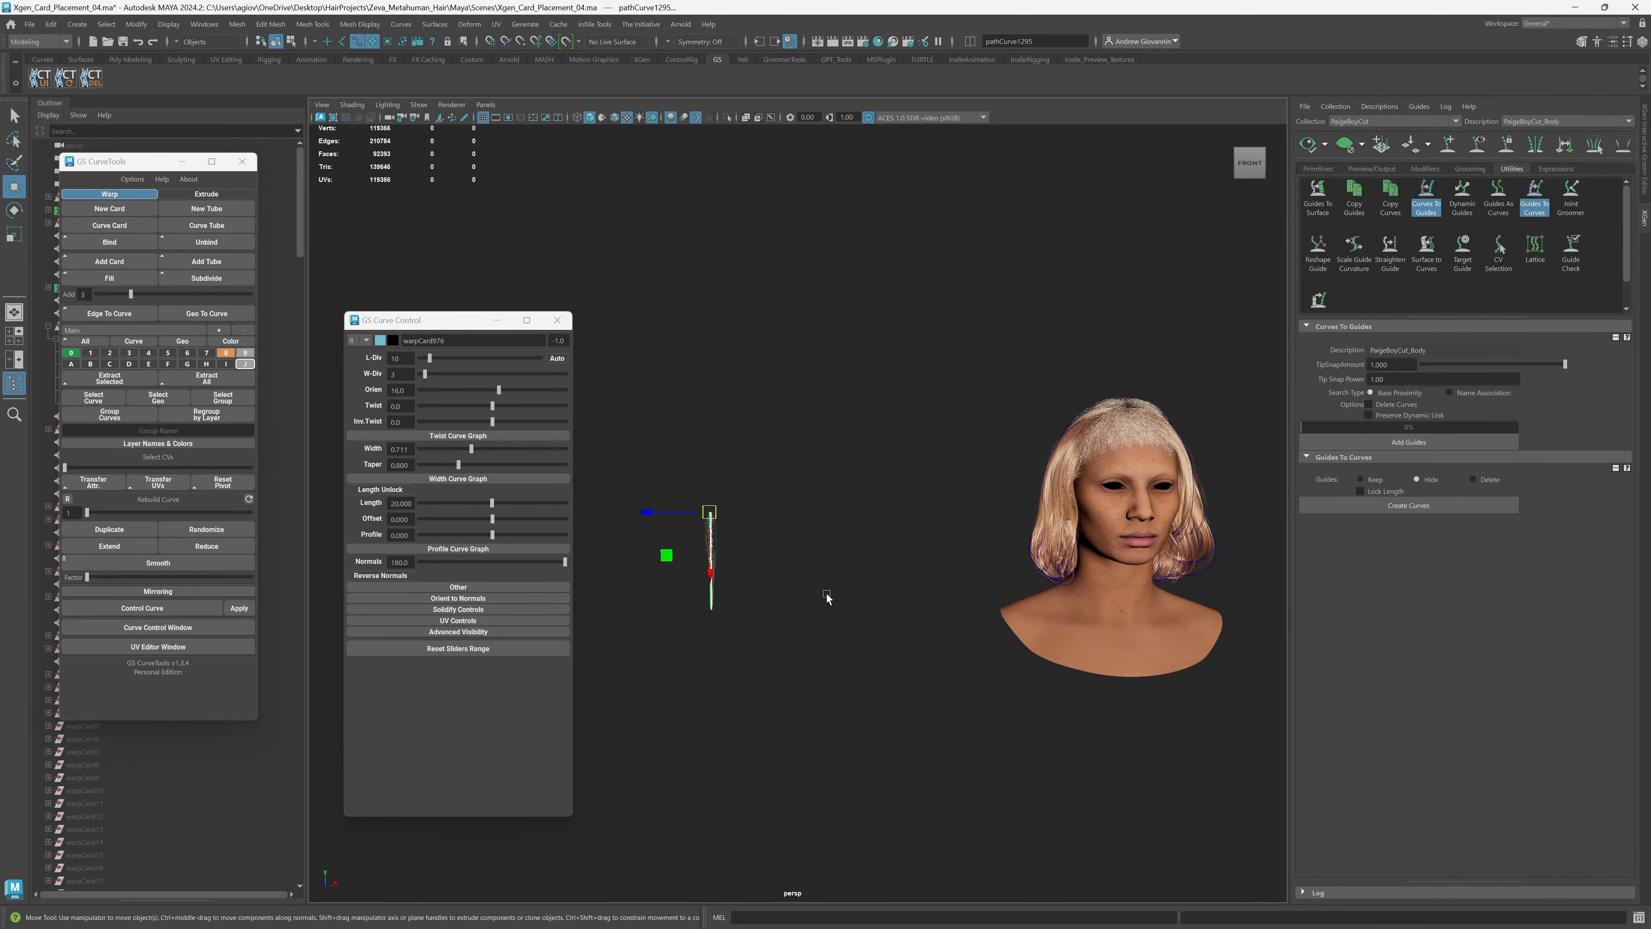
{"action": "scroll", "coordinate": [810, 591], "scroll_direction": "up", "scroll_amount": 3}
{"action": "scroll", "coordinate": [800, 587], "scroll_direction": "down", "scroll_amount": 2}
{"action": "scroll", "coordinate": [799, 589], "scroll_direction": "down", "scroll_amount": 2}
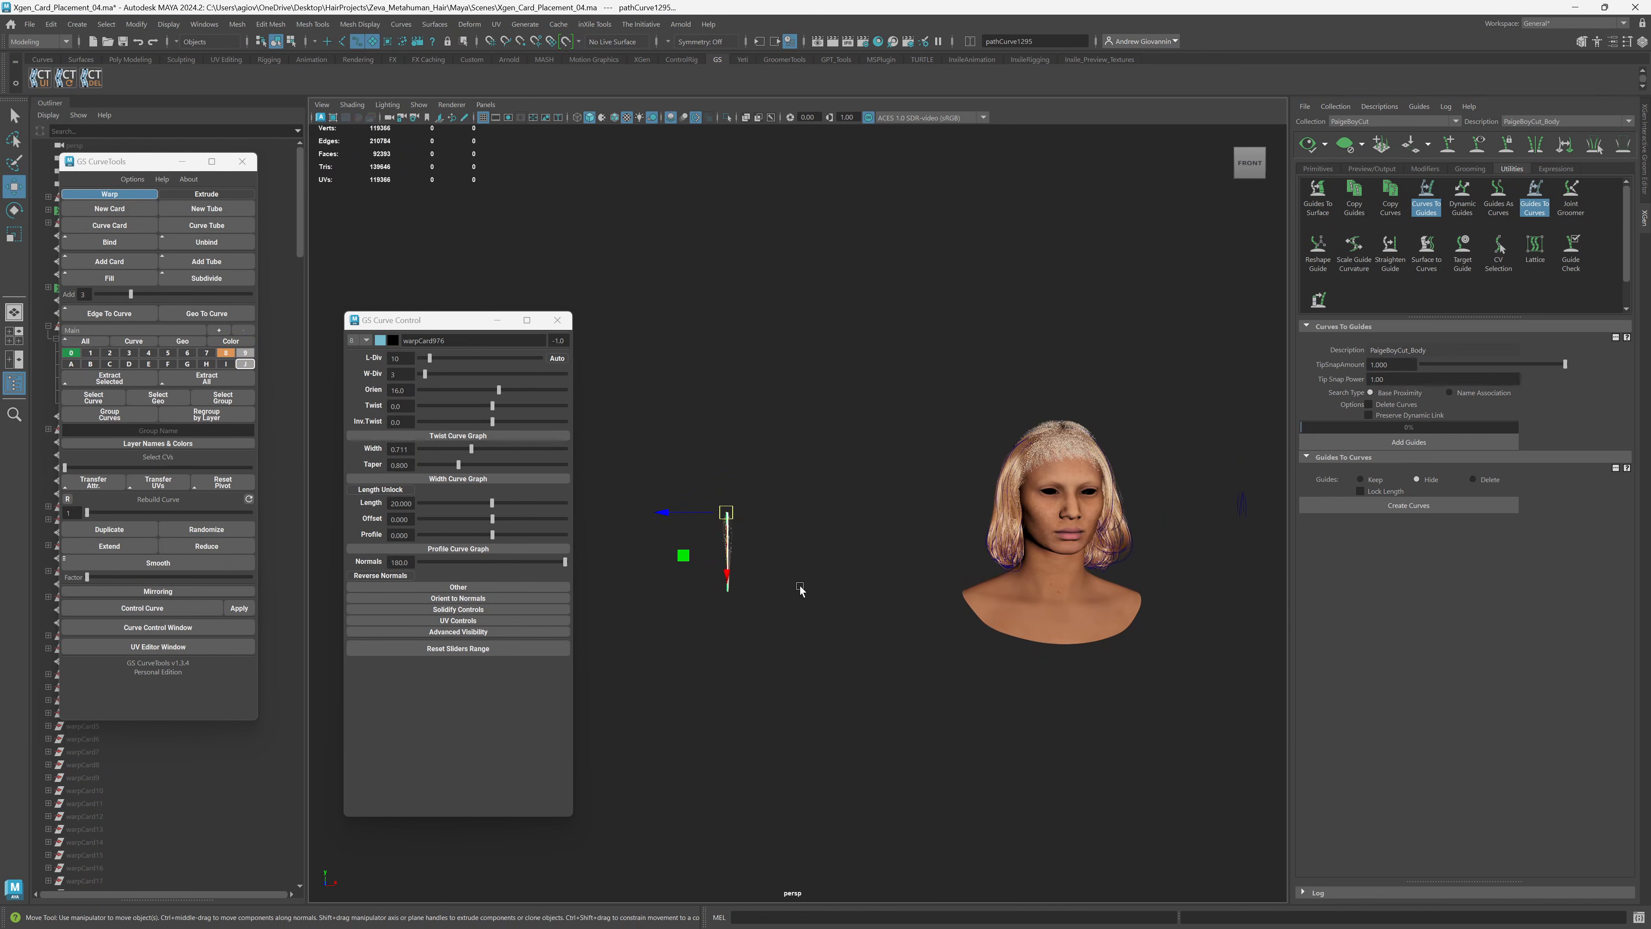
{"action": "middle_click_drag", "start_coordinate": [838, 575], "coordinate": [785, 589], "text": "alt"}
{"action": "left_click_drag", "start_coordinate": [618, 535], "coordinate": [640, 533]}
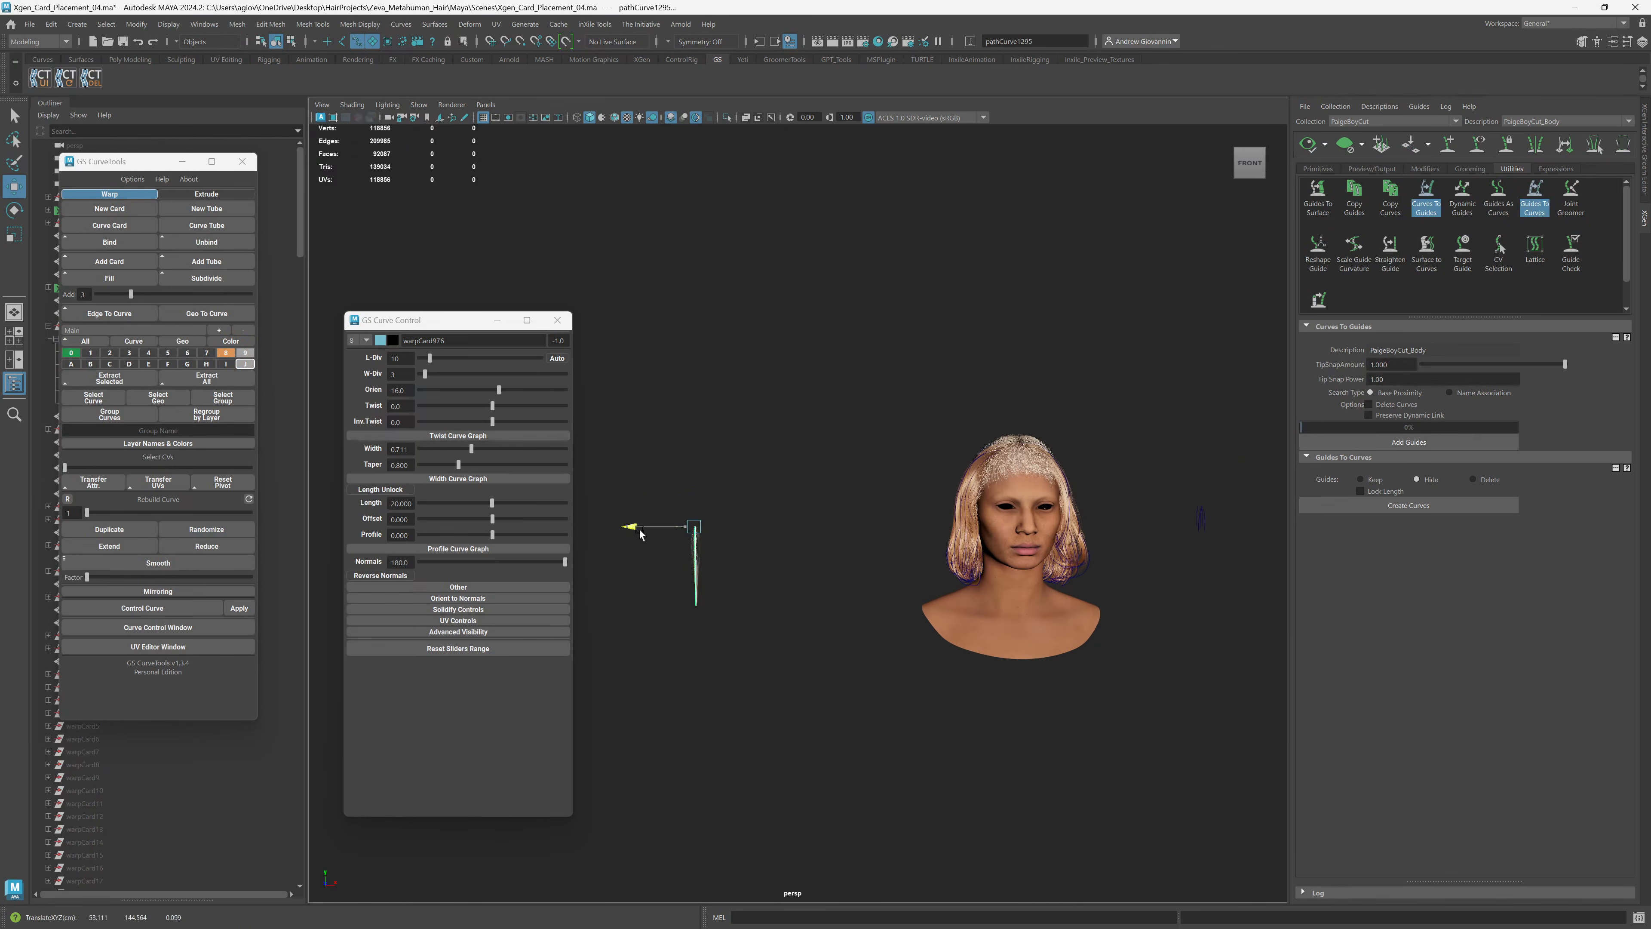
{"action": "scroll", "coordinate": [780, 546], "scroll_direction": "up", "scroll_amount": 5}
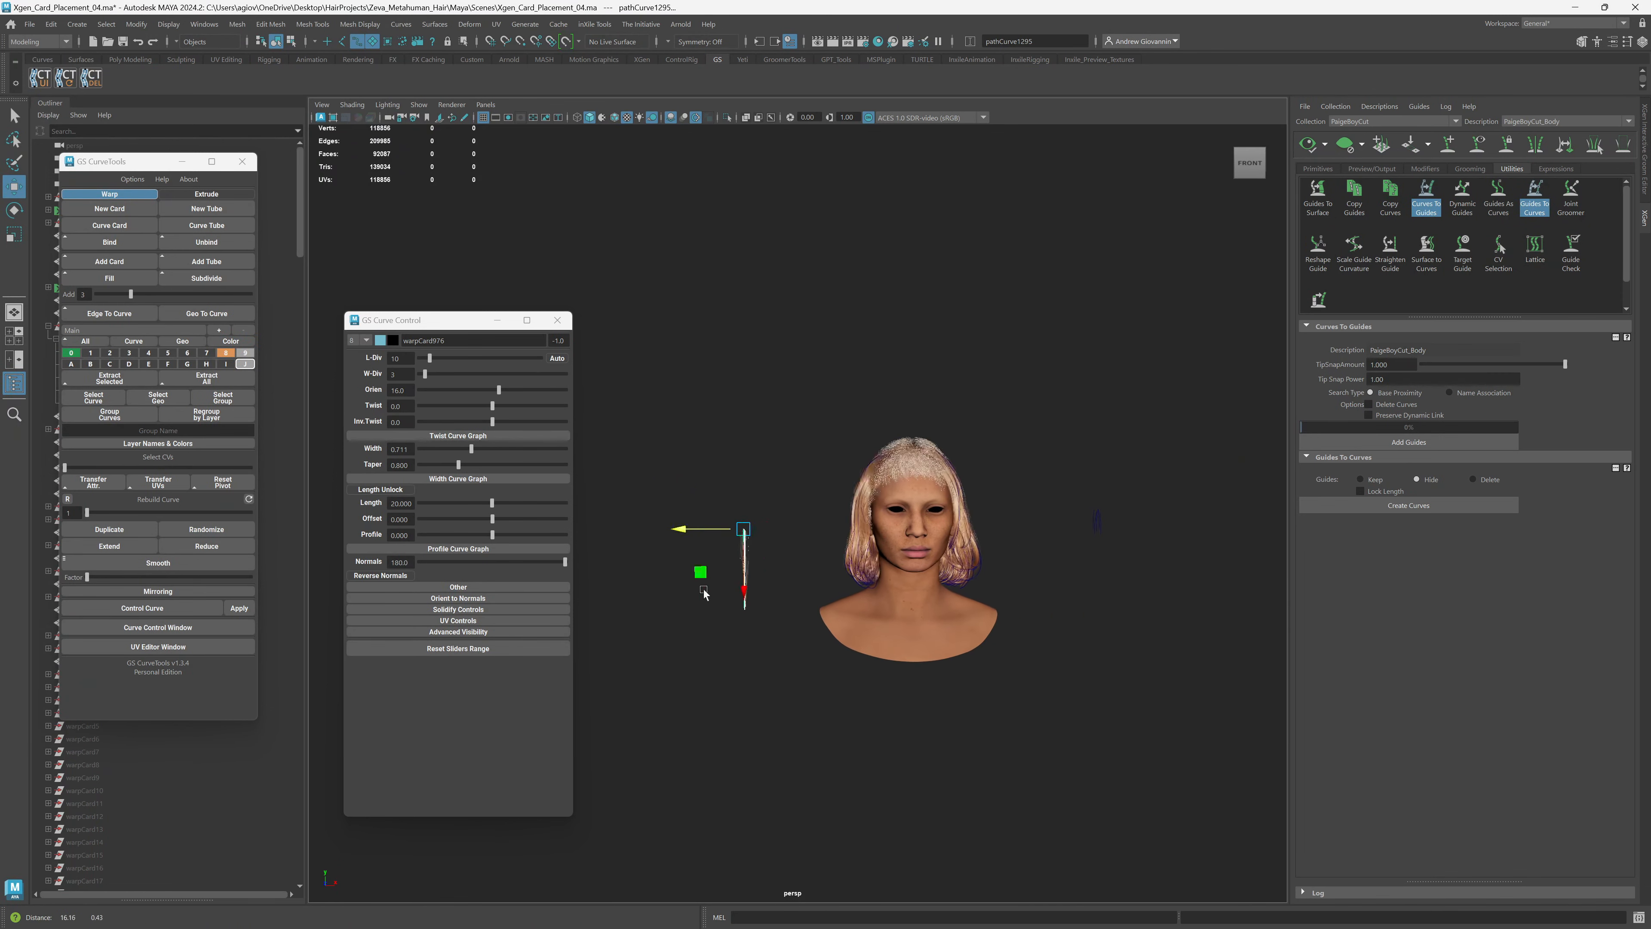
{"action": "left_click", "coordinate": [717, 615]}
{"action": "left_click_drag", "start_coordinate": [718, 614], "coordinate": [832, 588], "text": "alt"}
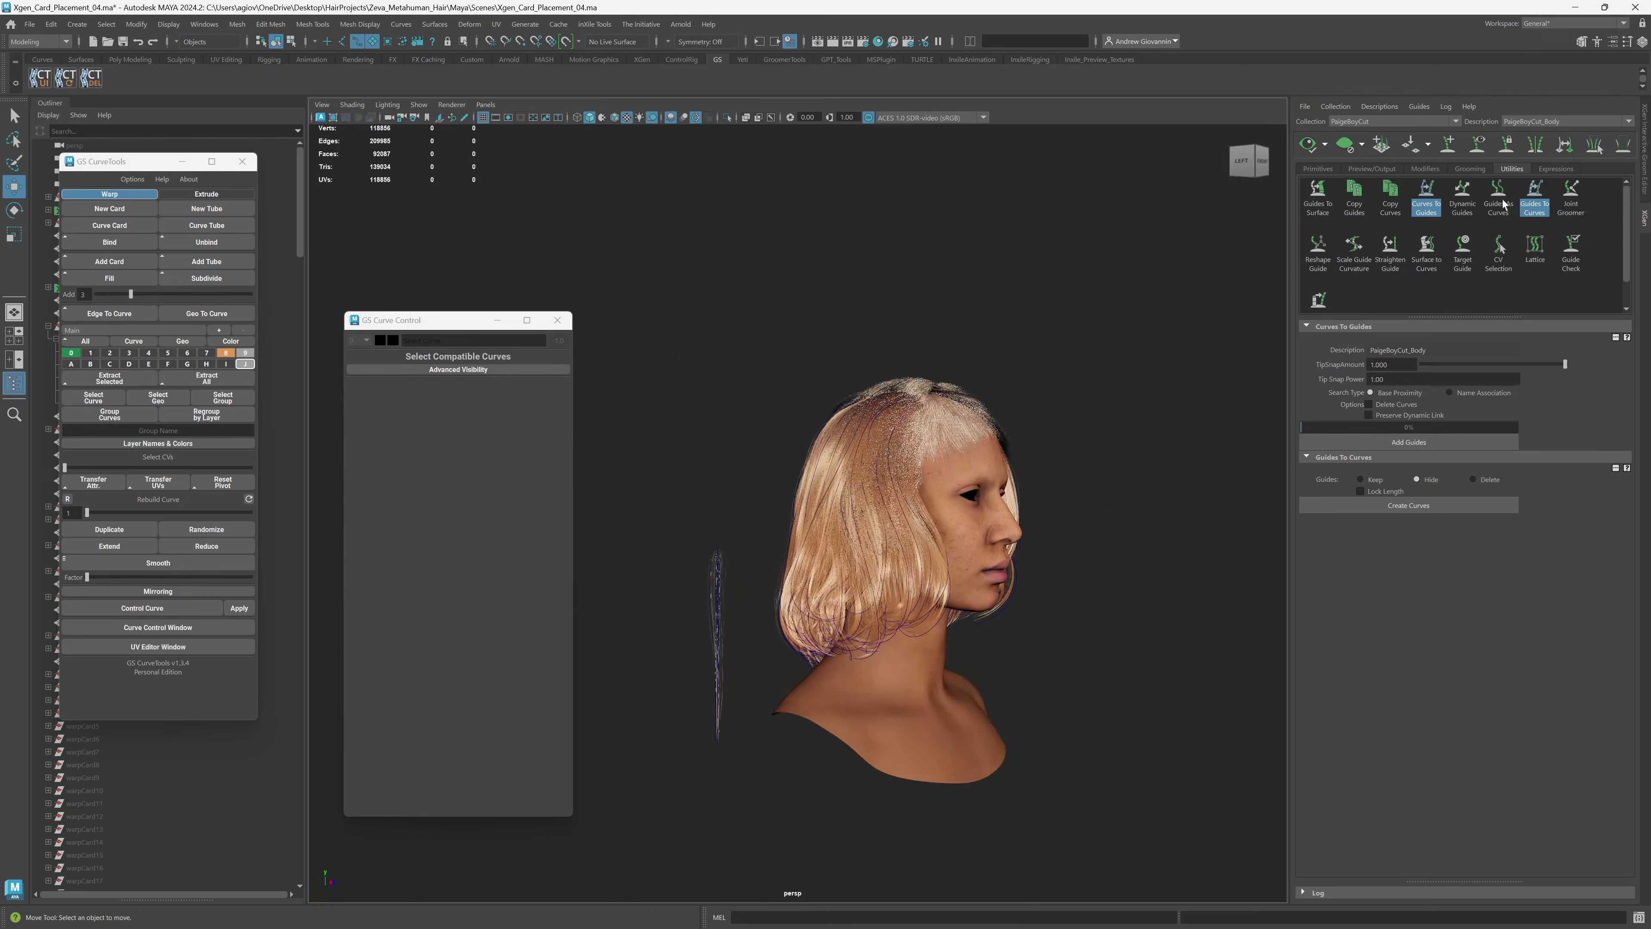
Clear the XGen hair preview of the PaigeBoyCut_Body description so only its guide curves stay around the head.
{"action": "left_click", "coordinate": [1346, 150]}
{"action": "right_click_drag", "start_coordinate": [889, 587], "coordinate": [852, 615], "text": "alt"}
{"action": "left_click_drag", "start_coordinate": [1005, 615], "coordinate": [890, 620], "text": "alt"}
{"action": "middle_click_drag", "start_coordinate": [890, 620], "coordinate": [701, 628], "text": "alt"}
{"action": "scroll", "coordinate": [701, 628], "scroll_direction": "down", "scroll_amount": 5}
Save an incremented version of the scene and delete the small set of stray guide curves beside the head.
{"action": "left_click_drag", "start_coordinate": [1121, 580], "coordinate": [1020, 510]}
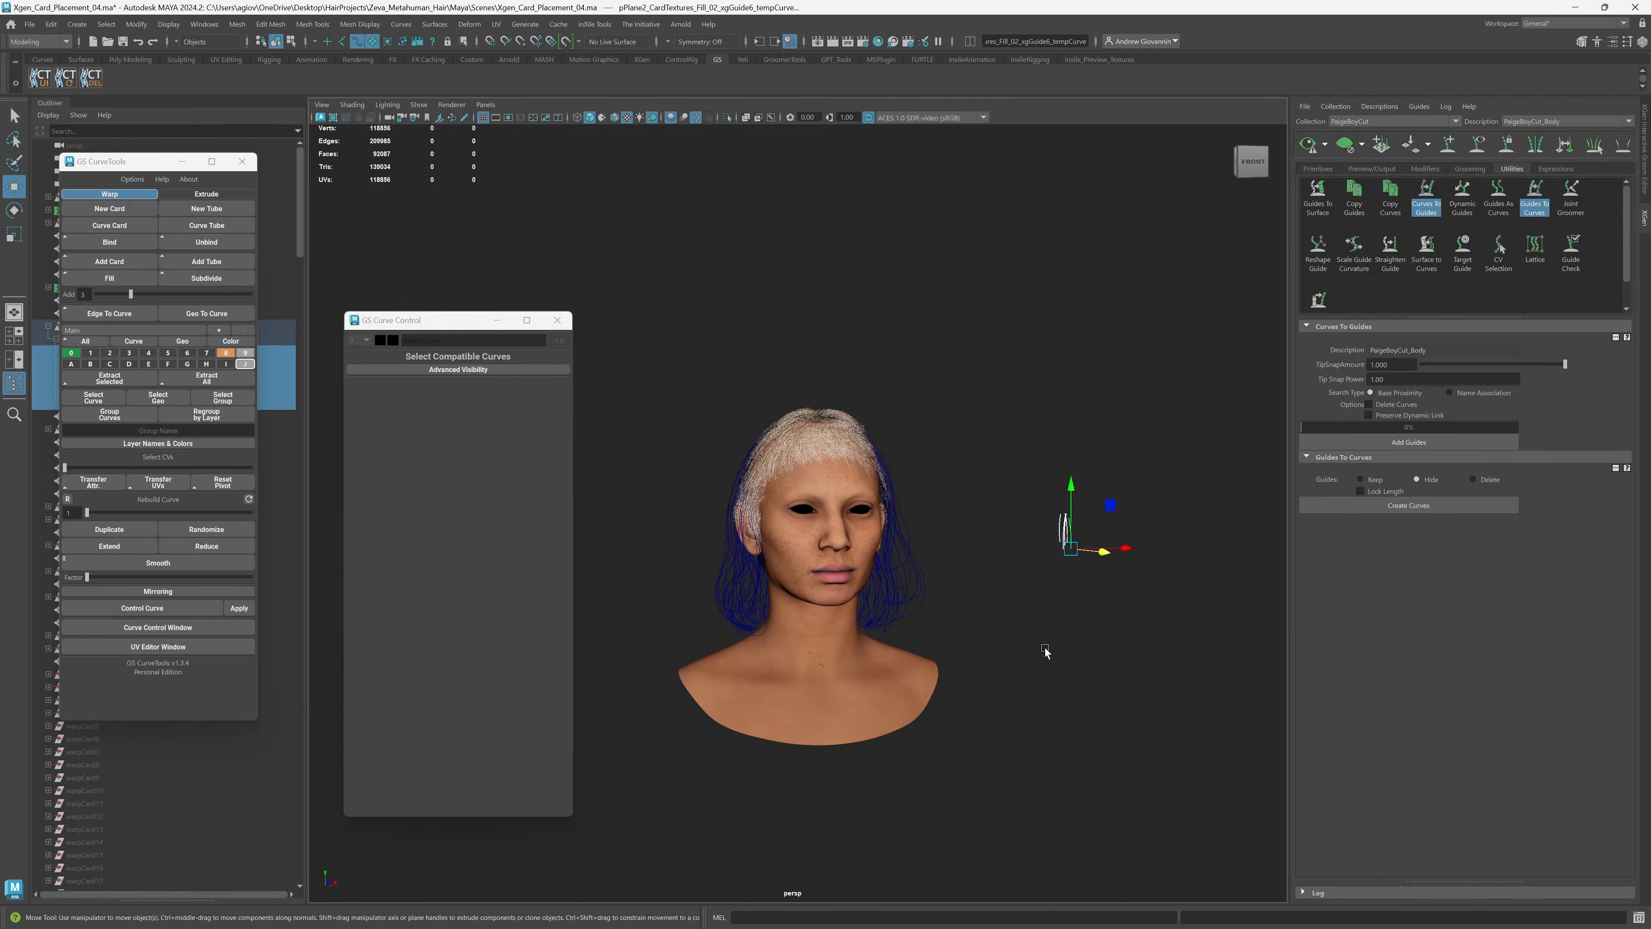
{"action": "left_click", "coordinate": [30, 24]}
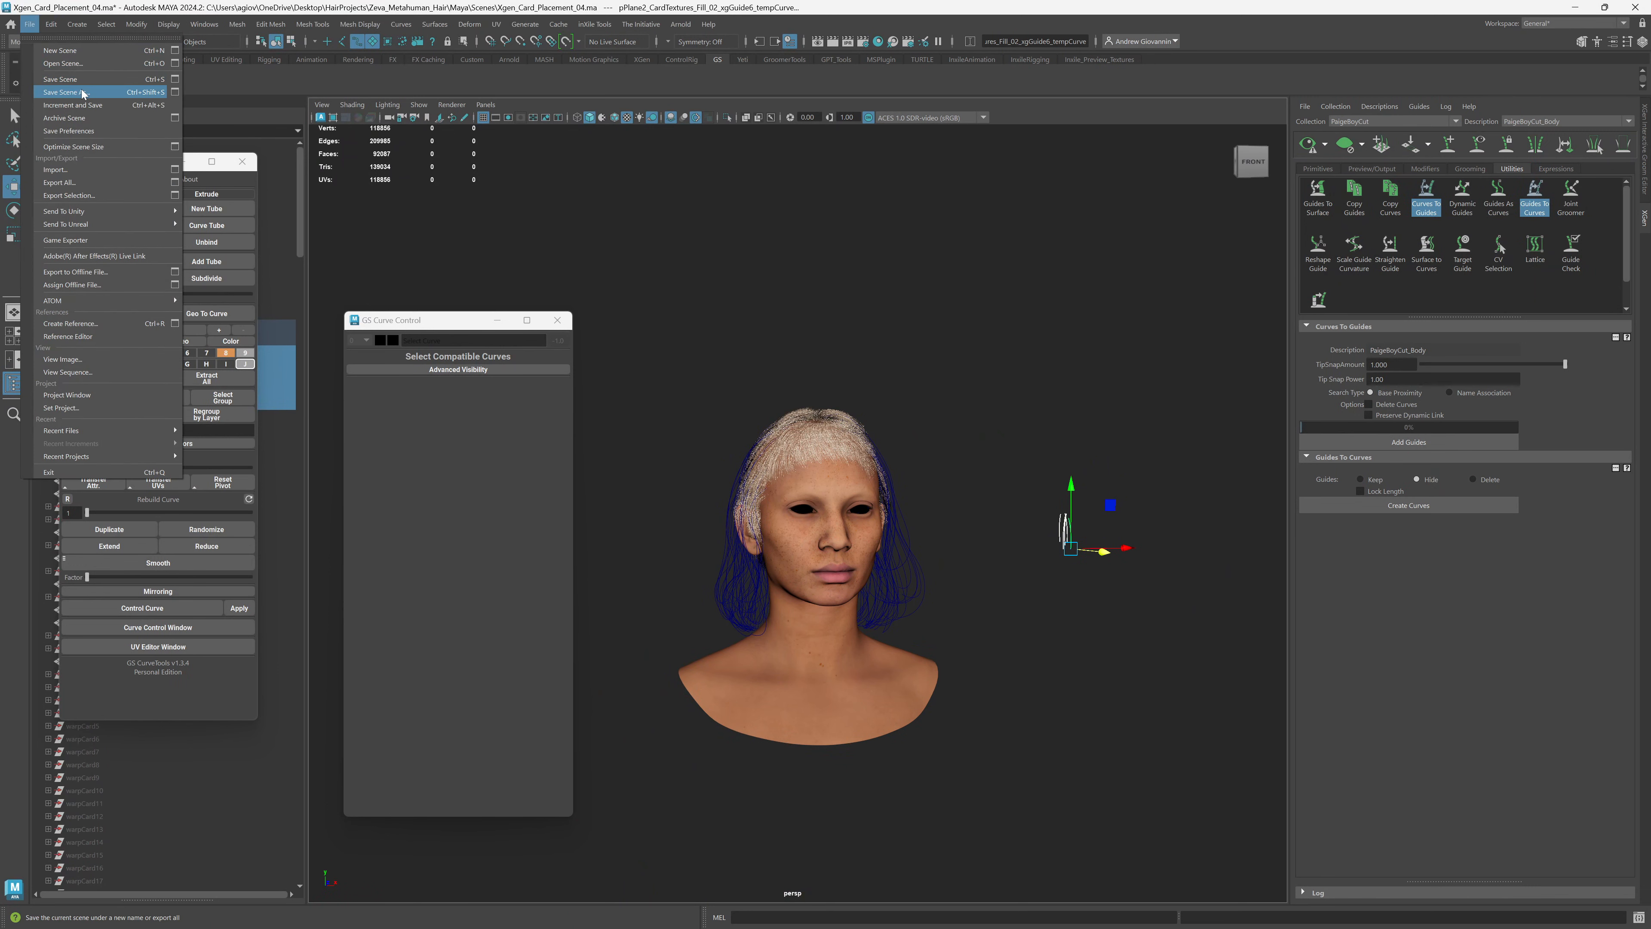
{"action": "left_click", "coordinate": [72, 105]}
{"action": "left_click_drag", "start_coordinate": [430, 325], "coordinate": [323, 389]}
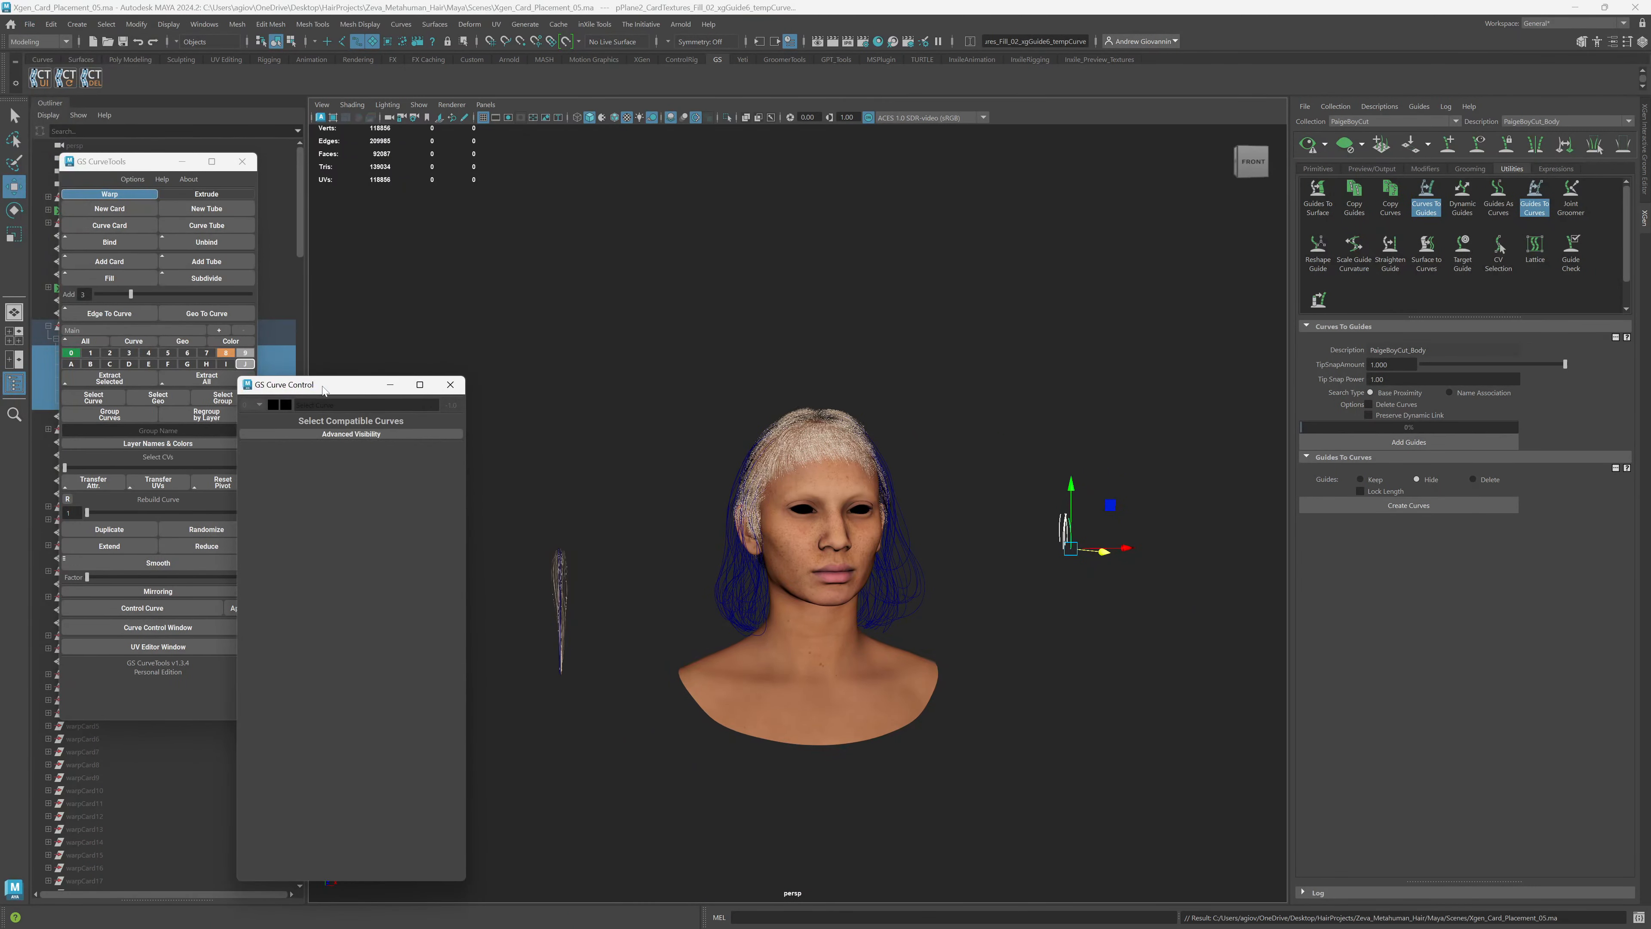
{"action": "scroll", "coordinate": [969, 678], "scroll_direction": "up", "scroll_amount": 3}
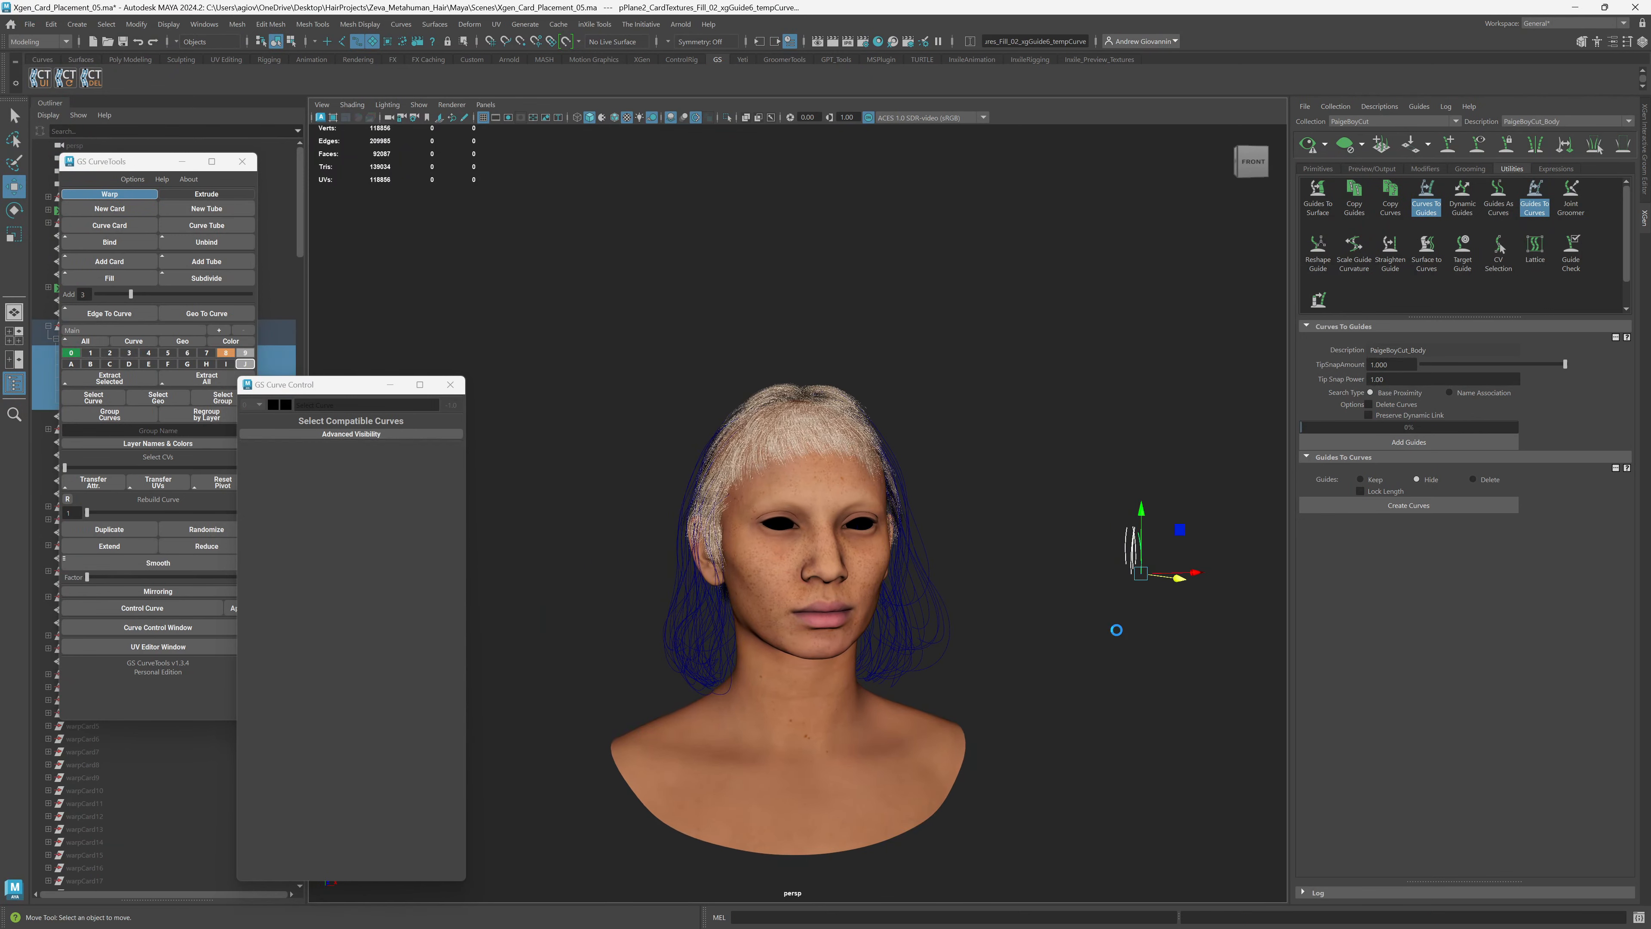
{"action": "key", "text": "Delete"}
Select all the pageboy guide curves surrounding the head.
{"action": "scroll", "coordinate": [728, 670], "scroll_direction": "down", "scroll_amount": 3}
{"action": "middle_click_drag", "start_coordinate": [727, 670], "coordinate": [774, 591], "text": "alt"}
{"action": "scroll", "coordinate": [835, 672], "scroll_direction": "up", "scroll_amount": 3}
{"action": "scroll", "coordinate": [874, 674], "scroll_direction": "up", "scroll_amount": 2}
{"action": "left_click_drag", "start_coordinate": [921, 590], "coordinate": [896, 591], "text": "alt"}
{"action": "middle_click_drag", "start_coordinate": [990, 612], "coordinate": [831, 551], "text": "alt"}
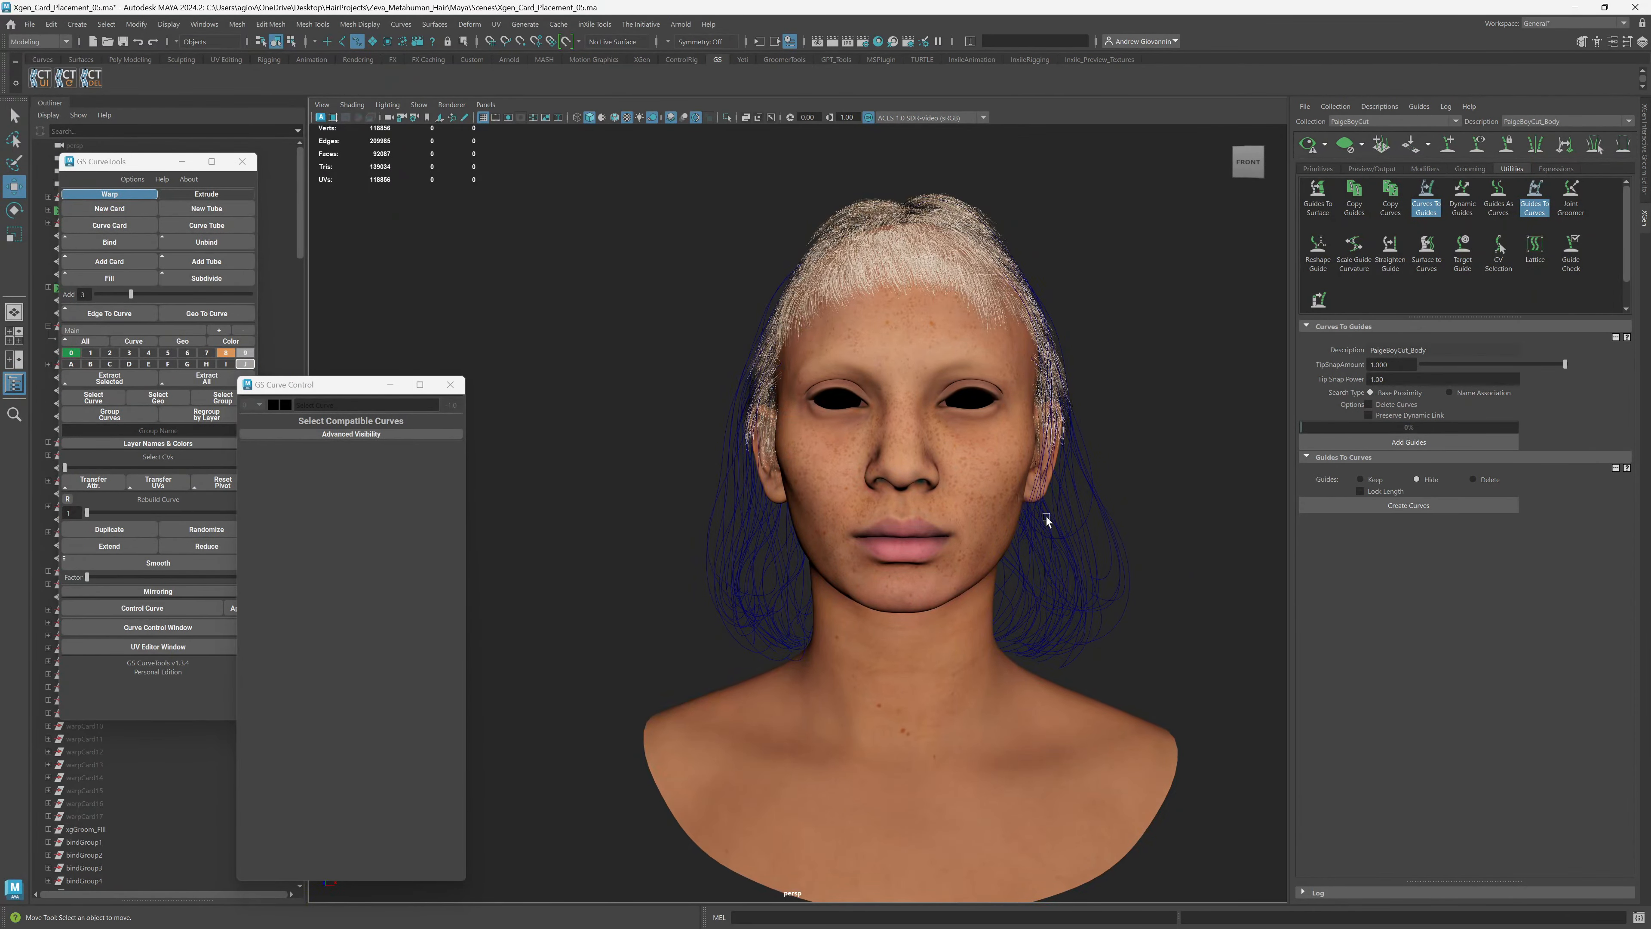
{"action": "scroll", "coordinate": [1047, 518], "scroll_direction": "down", "scroll_amount": 3}
{"action": "left_click_drag", "start_coordinate": [1181, 709], "coordinate": [710, 226]}
Examine how the selected guide curves flow around the sides and back of the head.
{"action": "left_click_drag", "start_coordinate": [850, 602], "coordinate": [1078, 660], "text": "alt"}
{"action": "right_click_drag", "start_coordinate": [737, 496], "coordinate": [678, 587], "text": "alt"}
{"action": "middle_click_drag", "start_coordinate": [678, 586], "coordinate": [900, 601], "text": "alt"}
{"action": "left_click_drag", "start_coordinate": [901, 602], "coordinate": [837, 641], "text": "alt"}
{"action": "scroll", "coordinate": [838, 642], "scroll_direction": "down", "scroll_amount": 3}
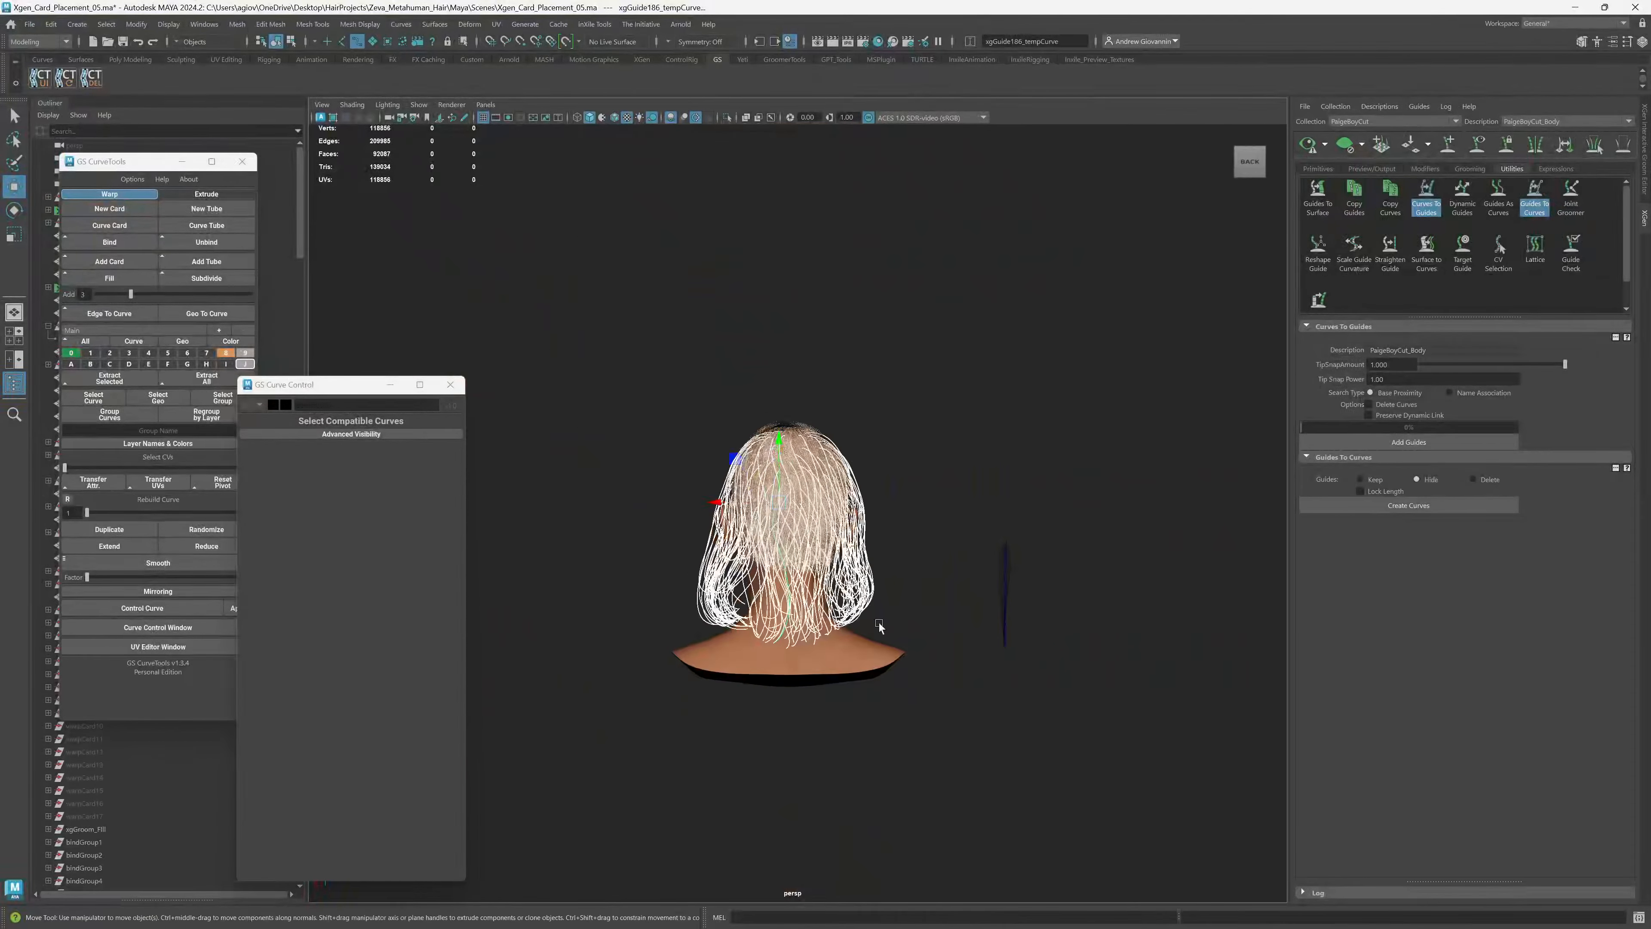
{"action": "scroll", "coordinate": [877, 617], "scroll_direction": "up", "scroll_amount": 3}
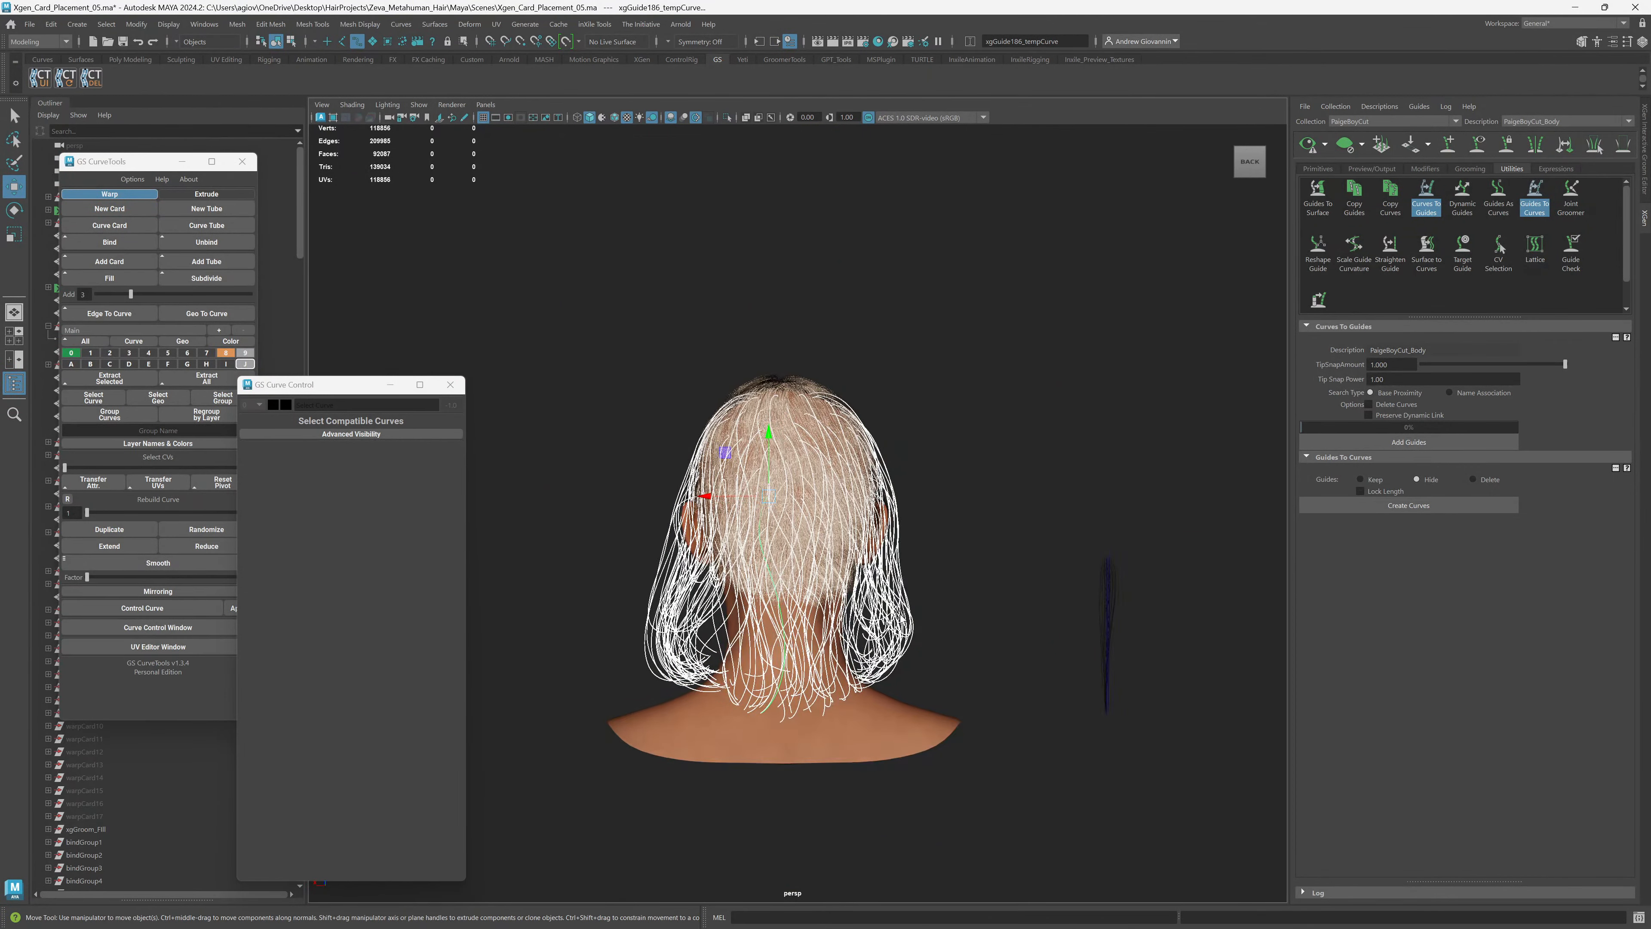
{"action": "scroll", "coordinate": [900, 617], "scroll_direction": "down", "scroll_amount": 3}
{"action": "middle_click_drag", "start_coordinate": [900, 617], "coordinate": [884, 588], "text": "alt"}
{"action": "scroll", "coordinate": [845, 592], "scroll_direction": "up", "scroll_amount": 6}
{"action": "middle_click_drag", "start_coordinate": [732, 598], "coordinate": [833, 598], "text": "alt"}
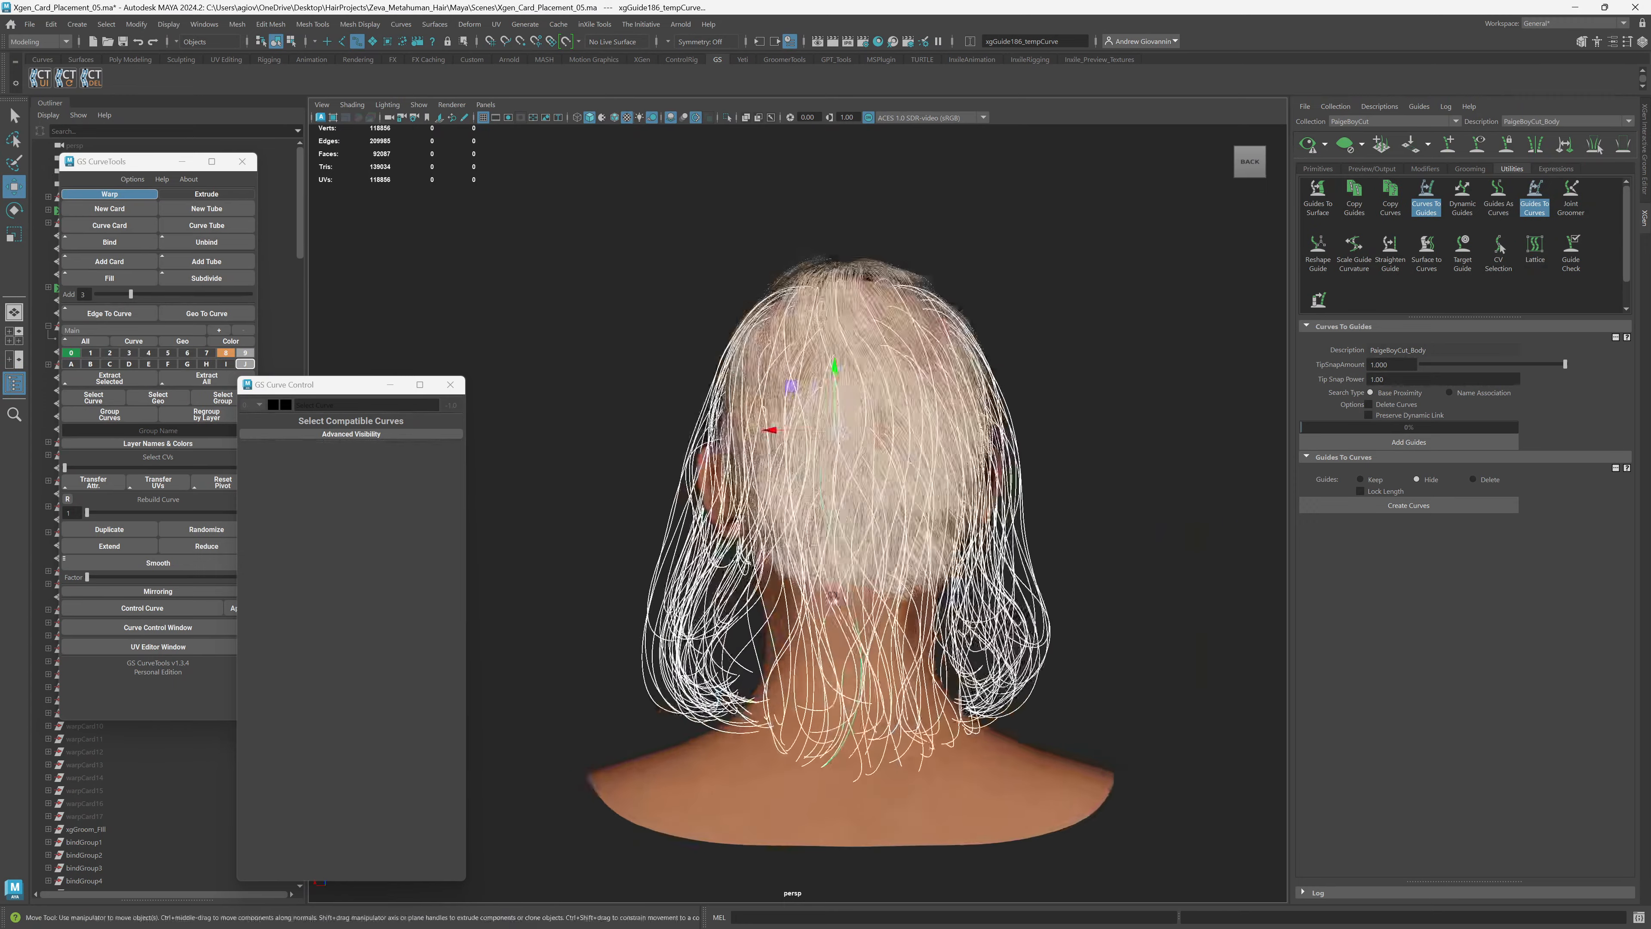
{"action": "mouse_move", "coordinate": [833, 598]}
{"action": "left_mouse_down", "text": "alt"}
{"action": "mouse_move", "coordinate": [976, 602]}
{"action": "mouse_move", "coordinate": [835, 584]}
{"action": "left_mouse_up", "text": "alt"}
{"action": "scroll", "coordinate": [984, 547], "scroll_direction": "down", "scroll_amount": 8}
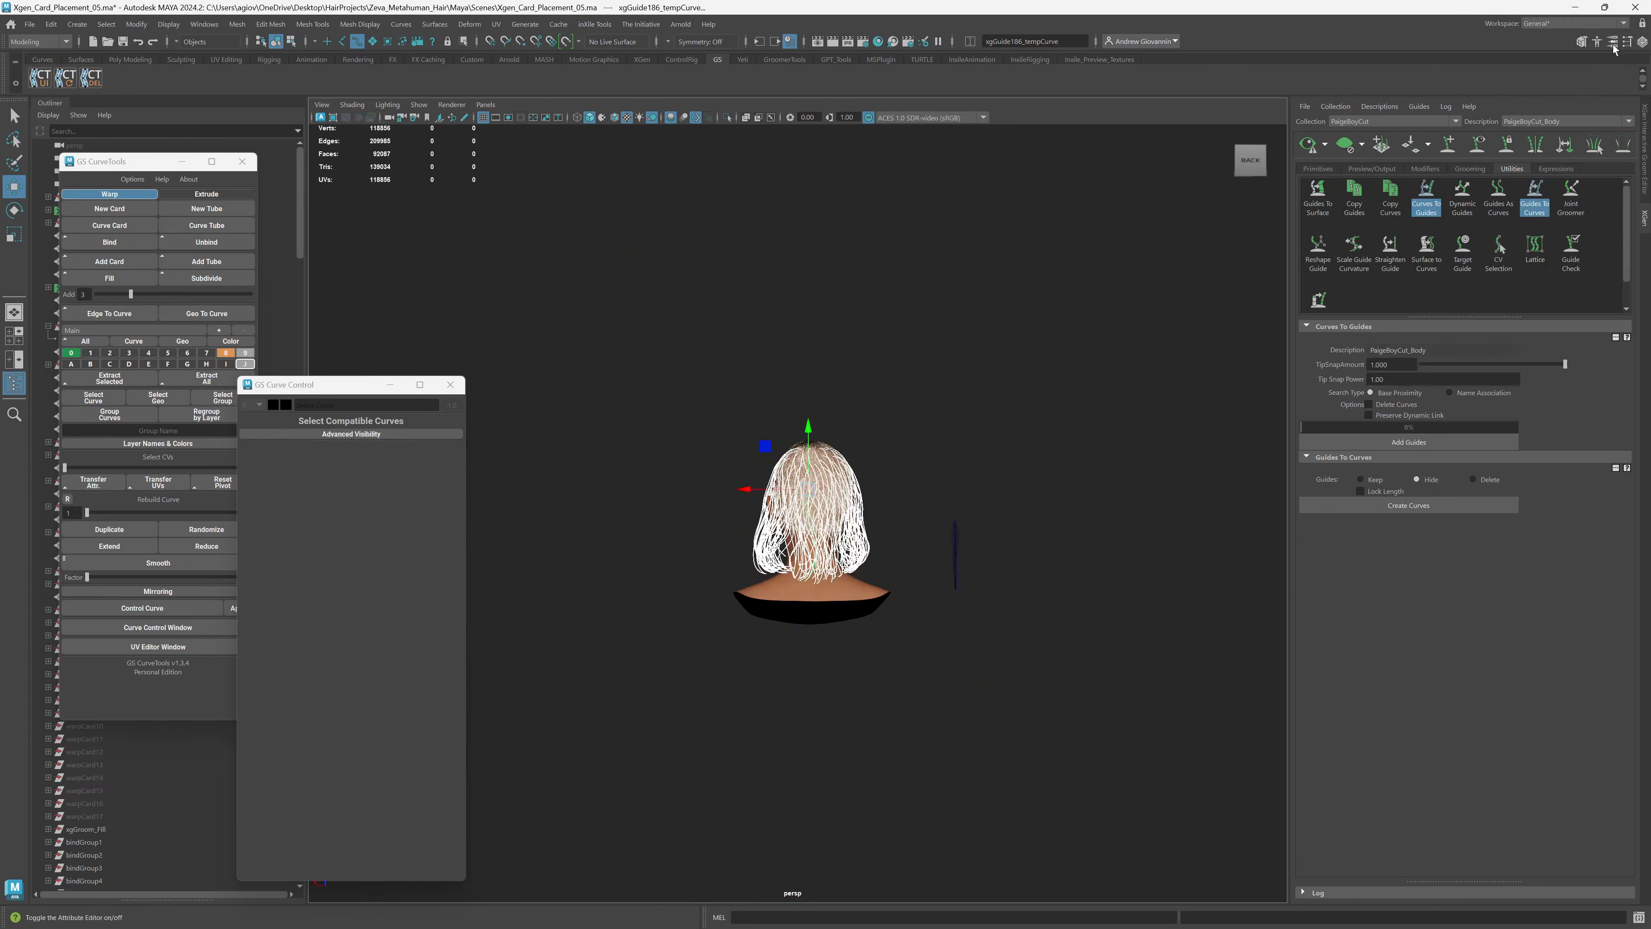
Show the selected guide curves' transform channels and offset all the curves from the head with a Translate X of 40.
{"action": "left_click", "coordinate": [1641, 43]}
{"action": "left_click_drag", "start_coordinate": [1239, 296], "coordinate": [1226, 288]}
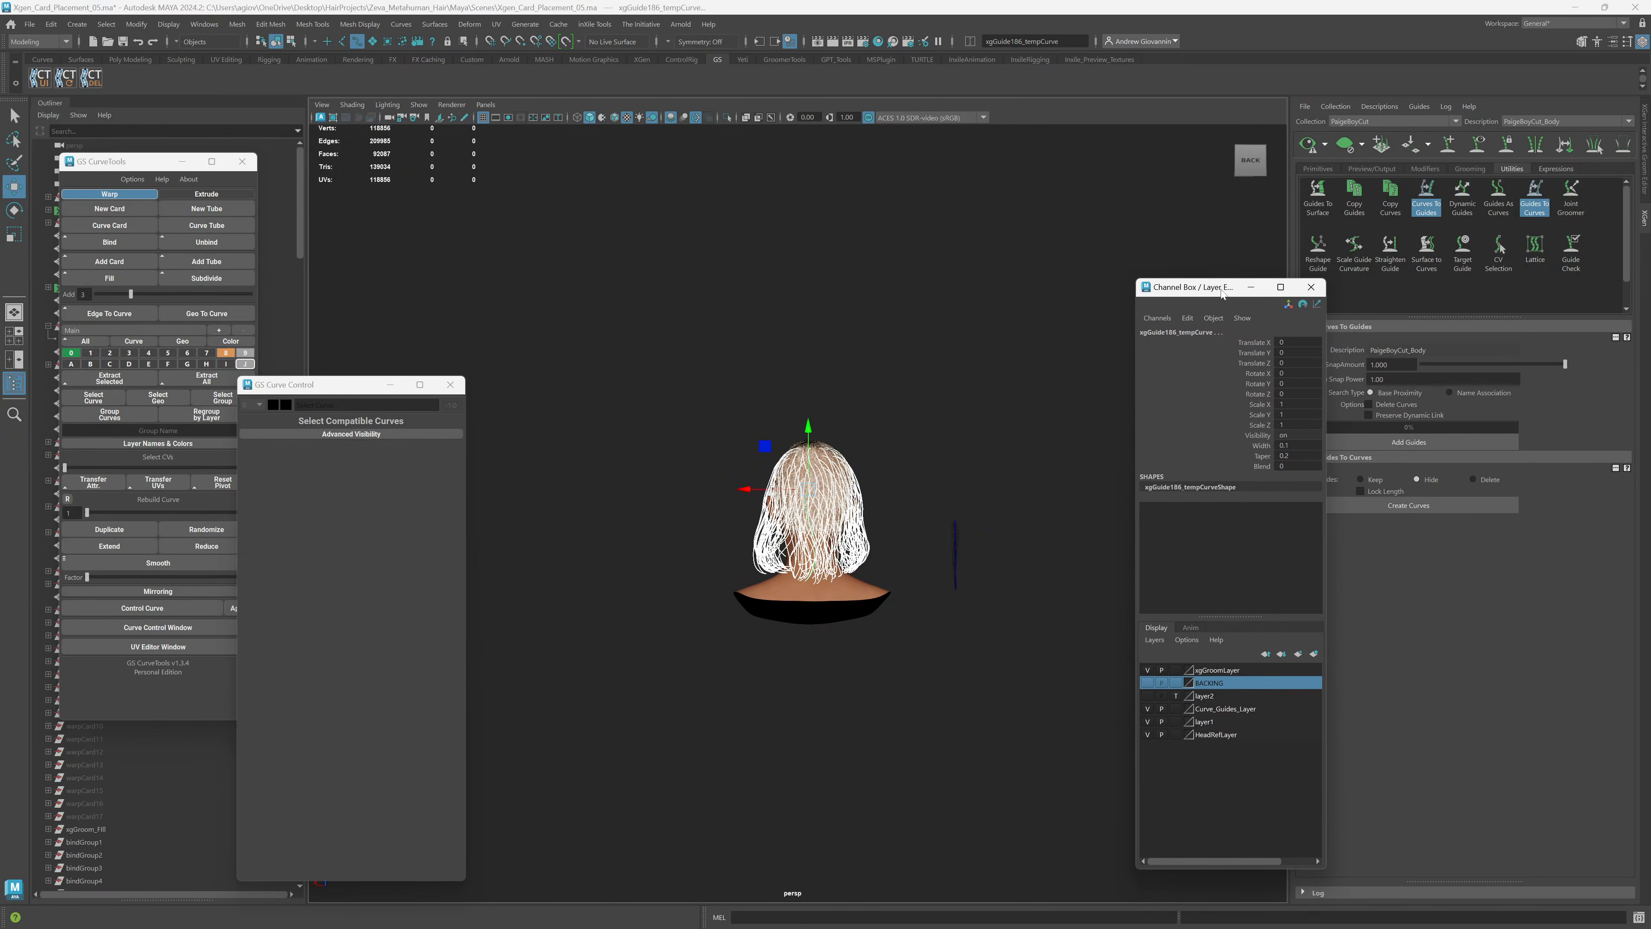
{"action": "scroll", "coordinate": [851, 594], "scroll_direction": "down", "scroll_amount": 6}
{"action": "middle_click_drag", "start_coordinate": [741, 587], "coordinate": [753, 612], "text": "alt"}
{"action": "scroll", "coordinate": [754, 613], "scroll_direction": "up", "scroll_amount": 5}
{"action": "left_click_drag", "start_coordinate": [780, 551], "coordinate": [626, 550]}
{"action": "left_click", "coordinate": [1297, 342]}
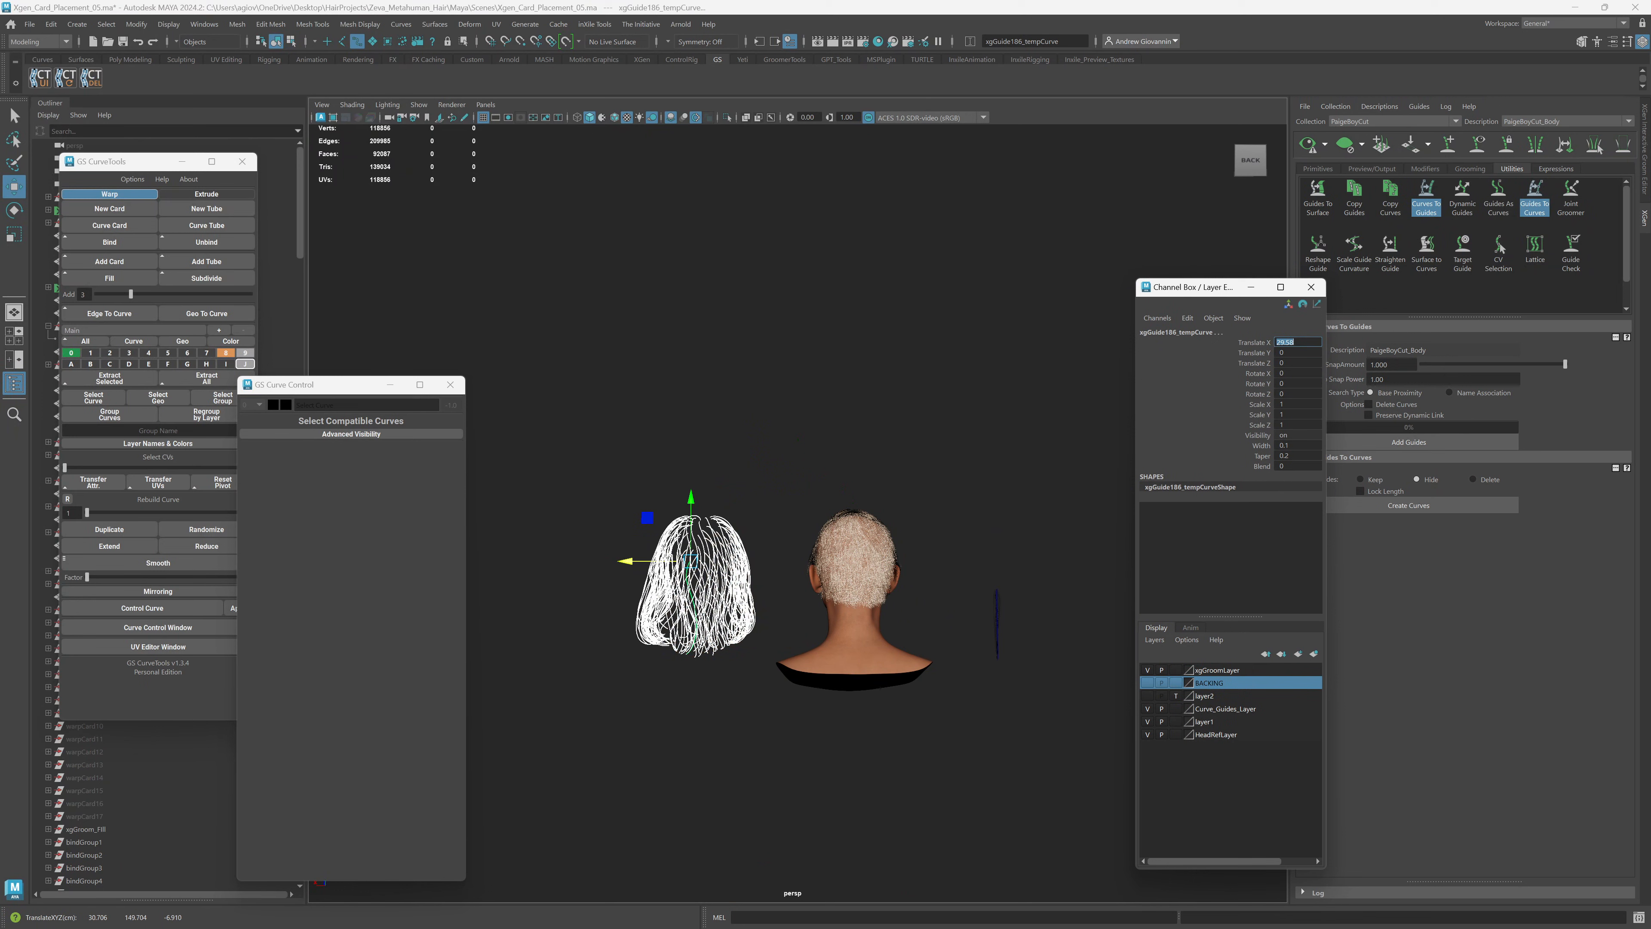
{"action": "type", "text": "30"}
{"action": "key", "text": "Return"}
{"action": "type", "text": "40"}
{"action": "key", "text": "Return"}
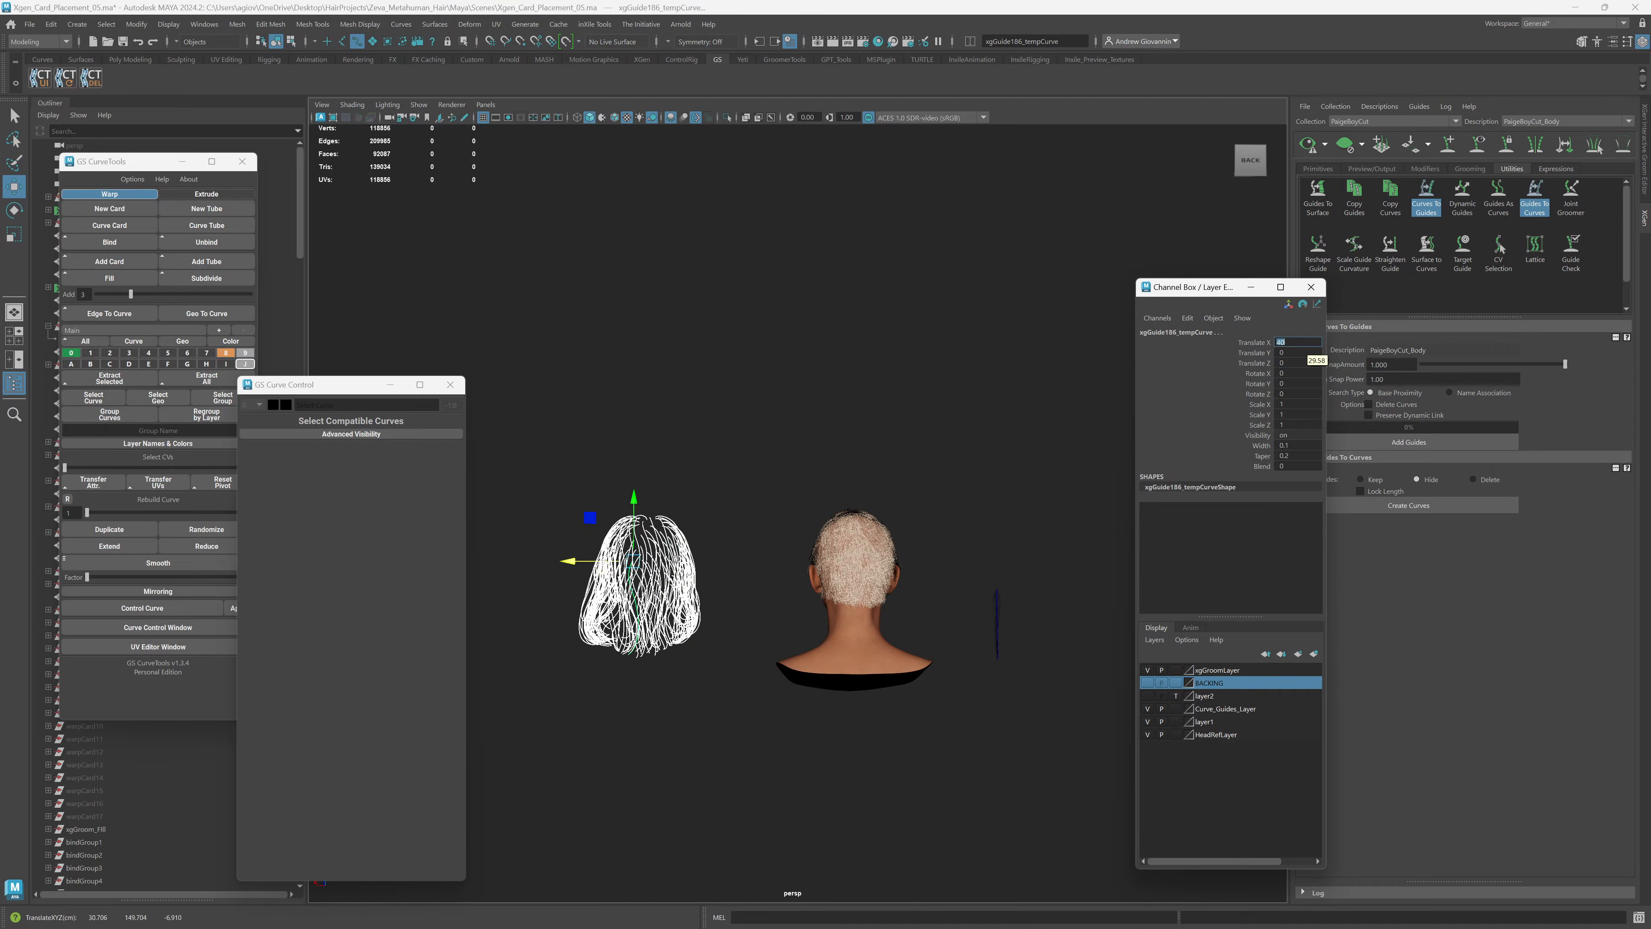
Select four neighbouring nape guide curves from the offset set and return them to the head with a Translate X of 0.
{"action": "scroll", "coordinate": [747, 718], "scroll_direction": "up", "scroll_amount": 5}
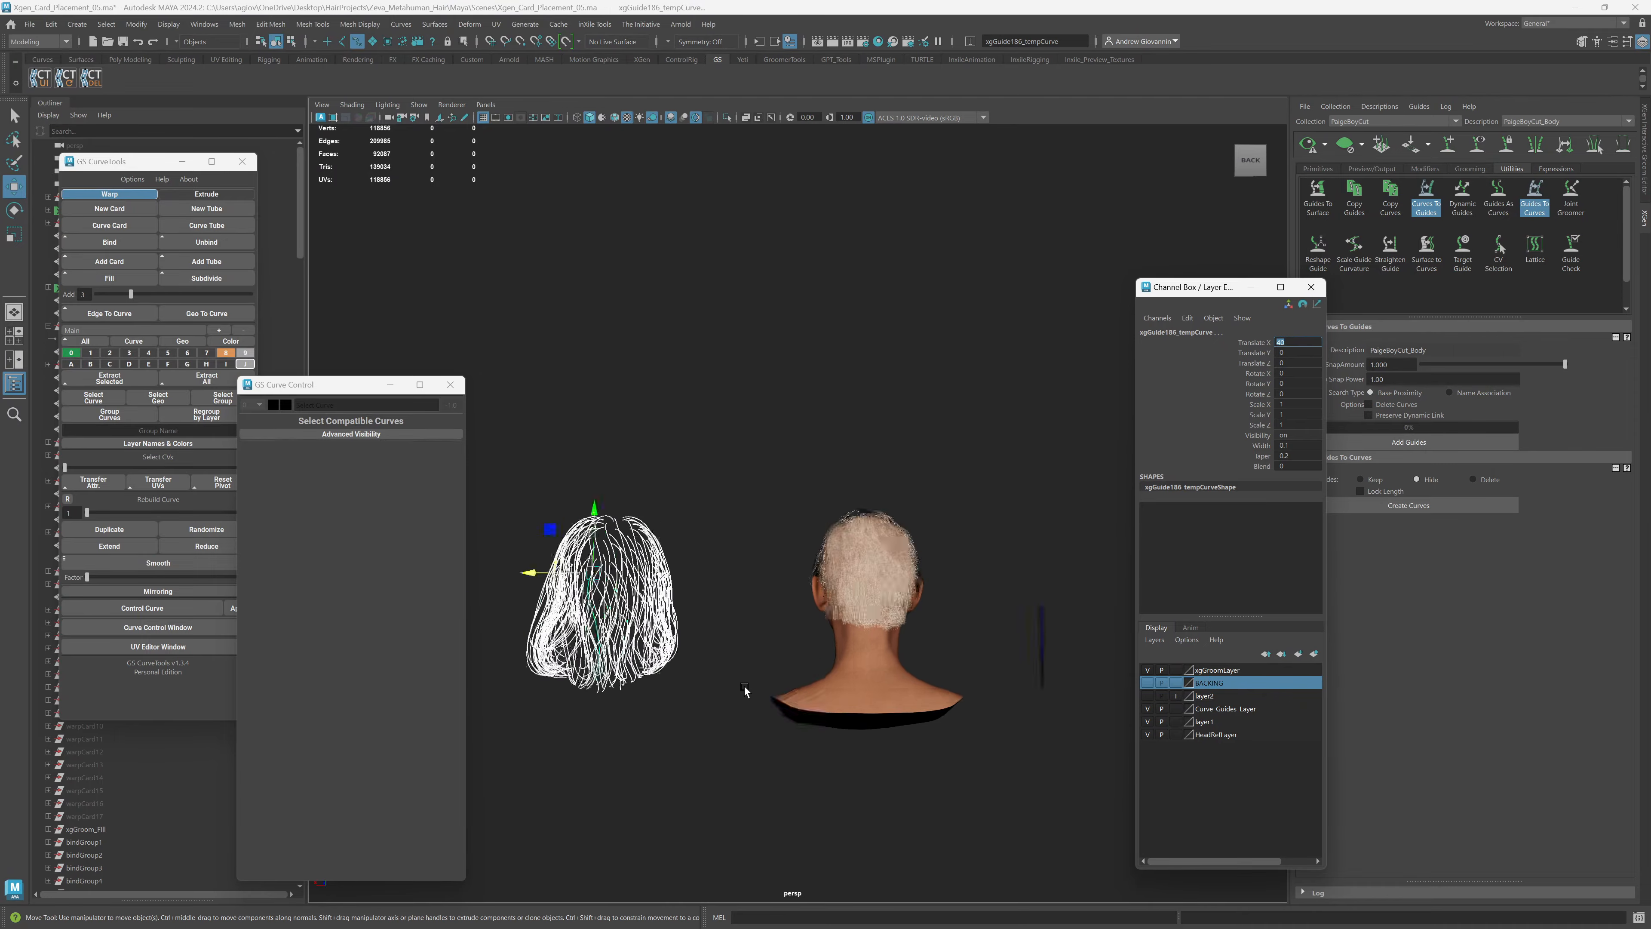
{"action": "left_click_drag", "start_coordinate": [638, 774], "coordinate": [926, 689], "text": "alt"}
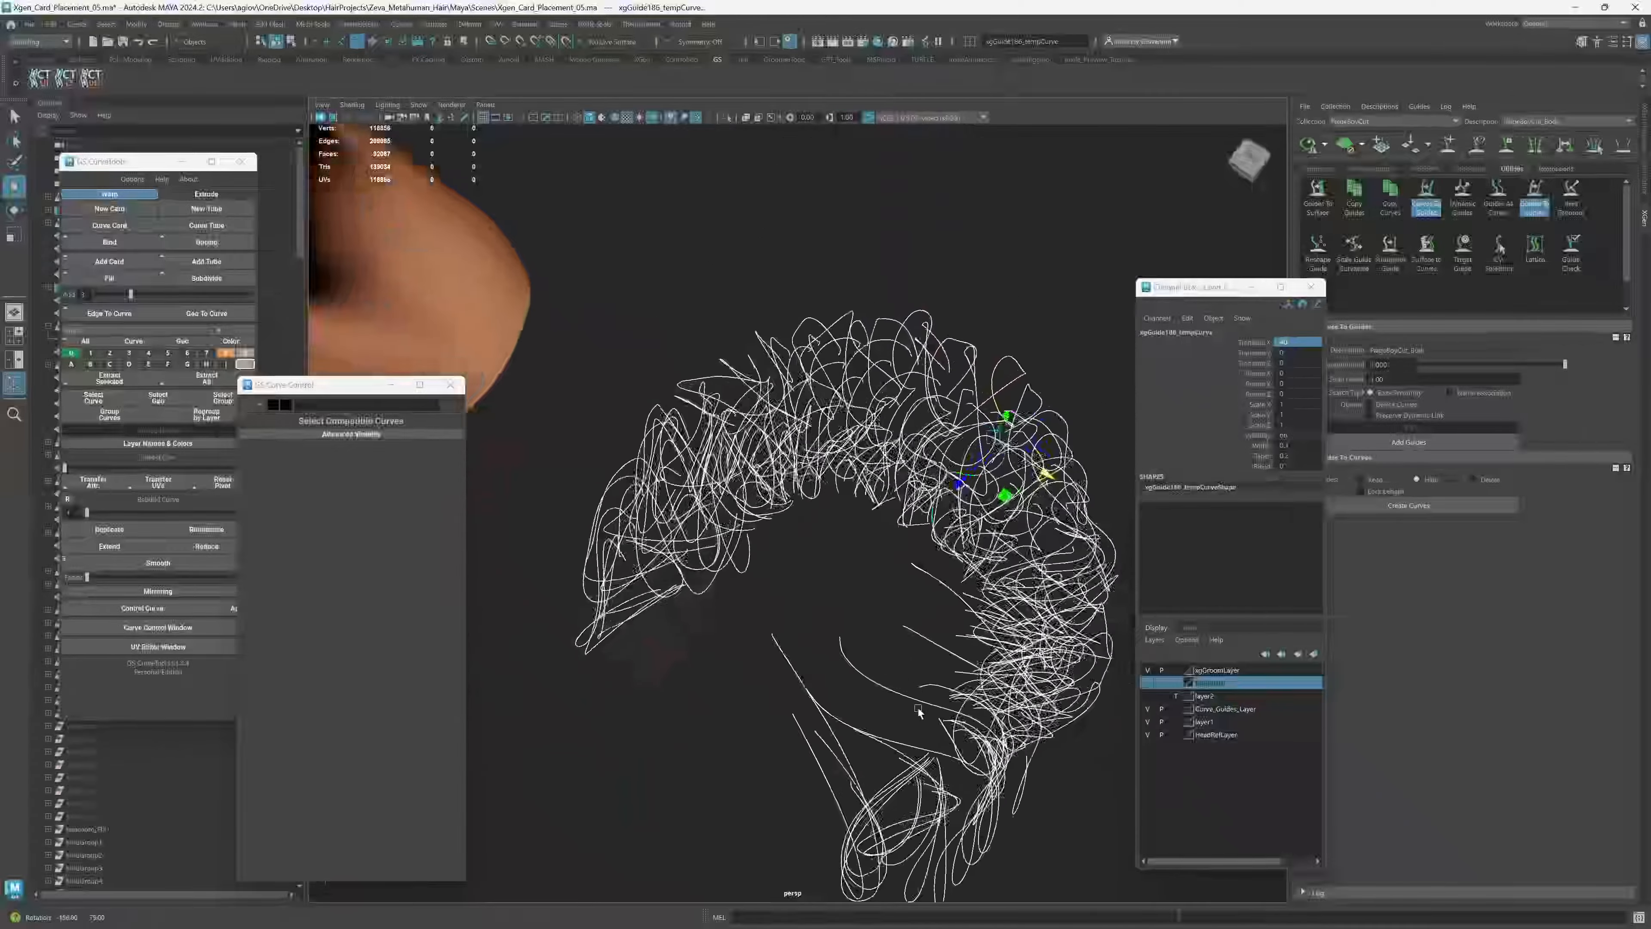
{"action": "left_click", "coordinate": [869, 478]}
{"action": "left_click", "coordinate": [853, 465], "text": "shift"}
{"action": "left_click", "coordinate": [829, 454], "text": "shift"}
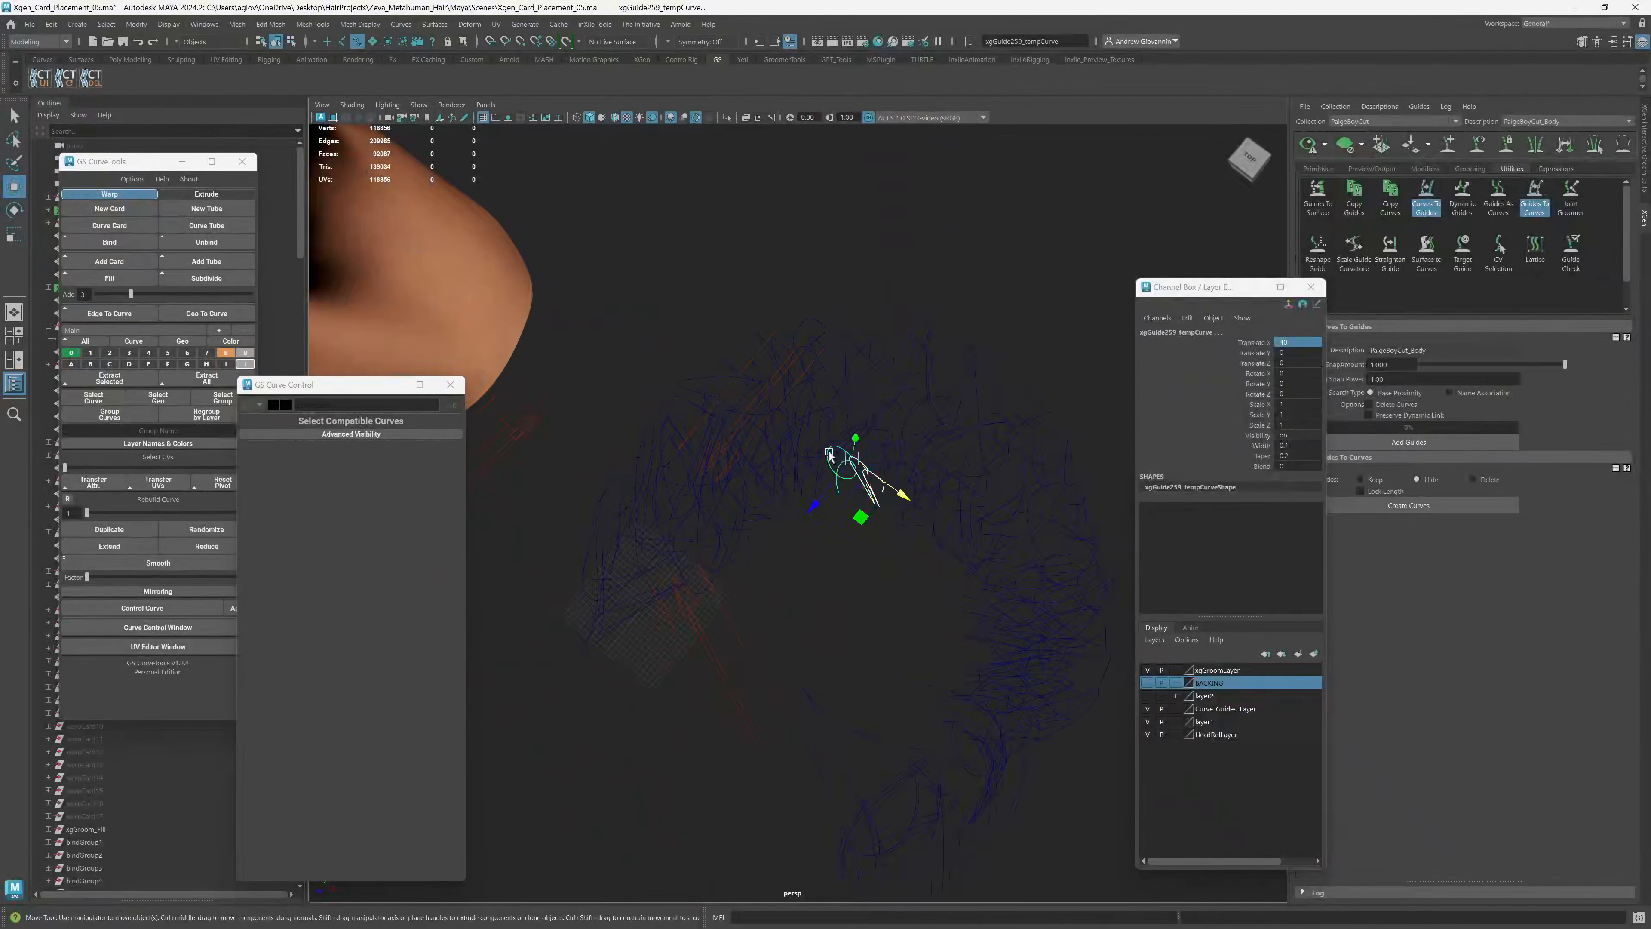
{"action": "key", "text": "q"}
{"action": "scroll", "coordinate": [870, 509], "scroll_direction": "up", "scroll_amount": 5}
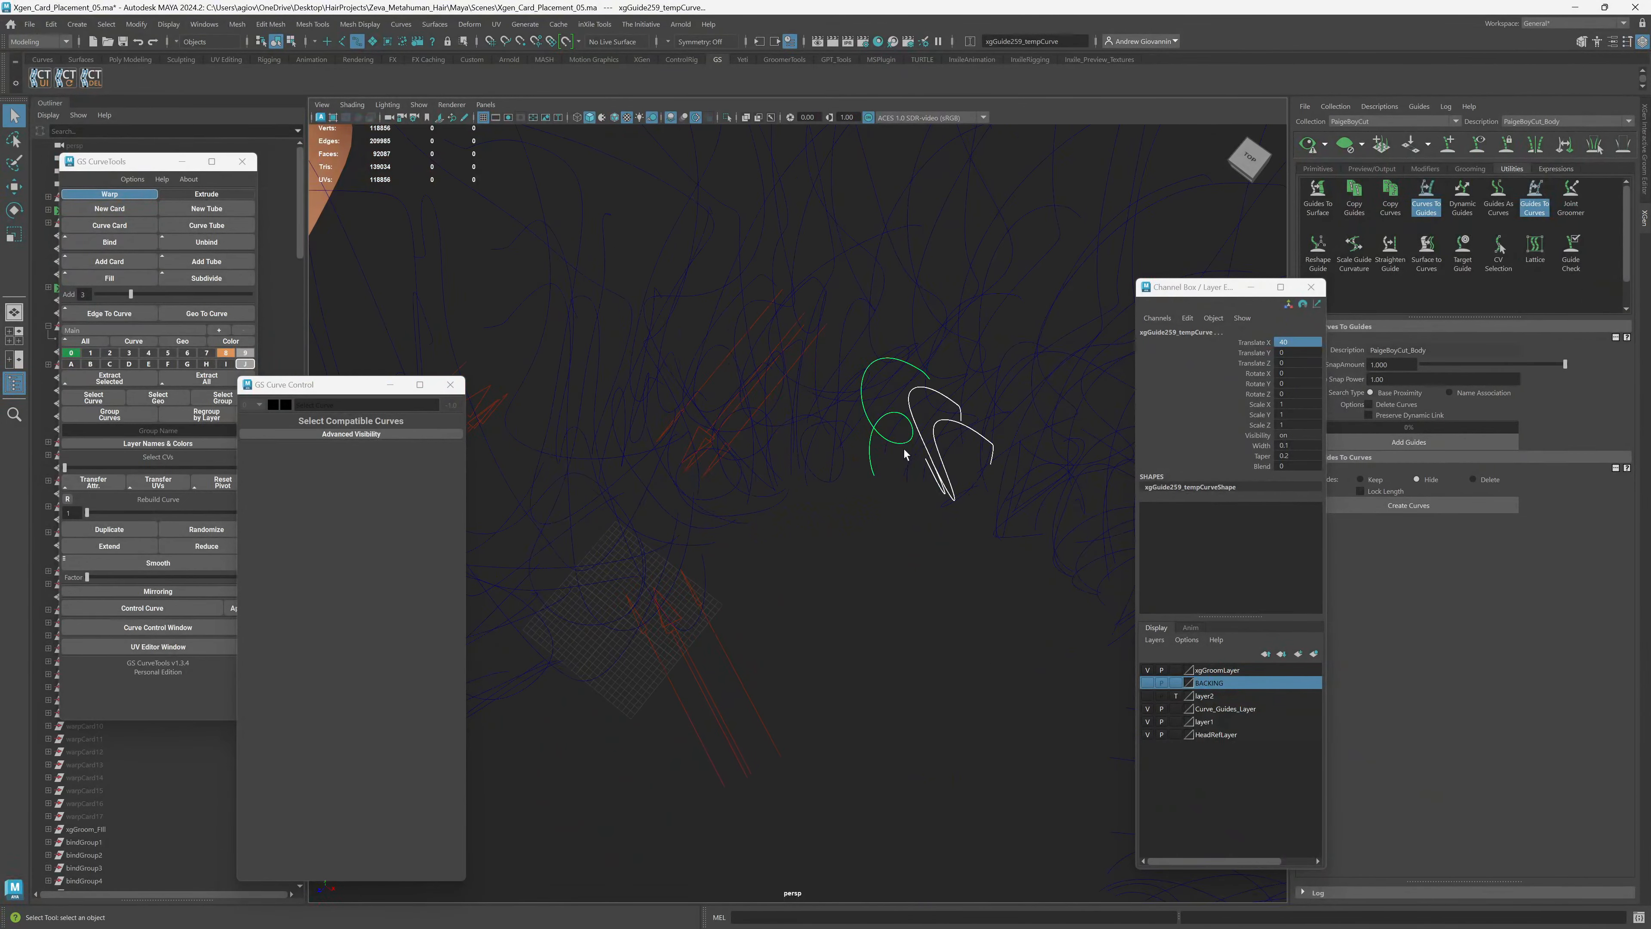
{"action": "left_click", "coordinate": [910, 412], "text": "shift"}
{"action": "left_click", "coordinate": [916, 410], "text": "shift"}
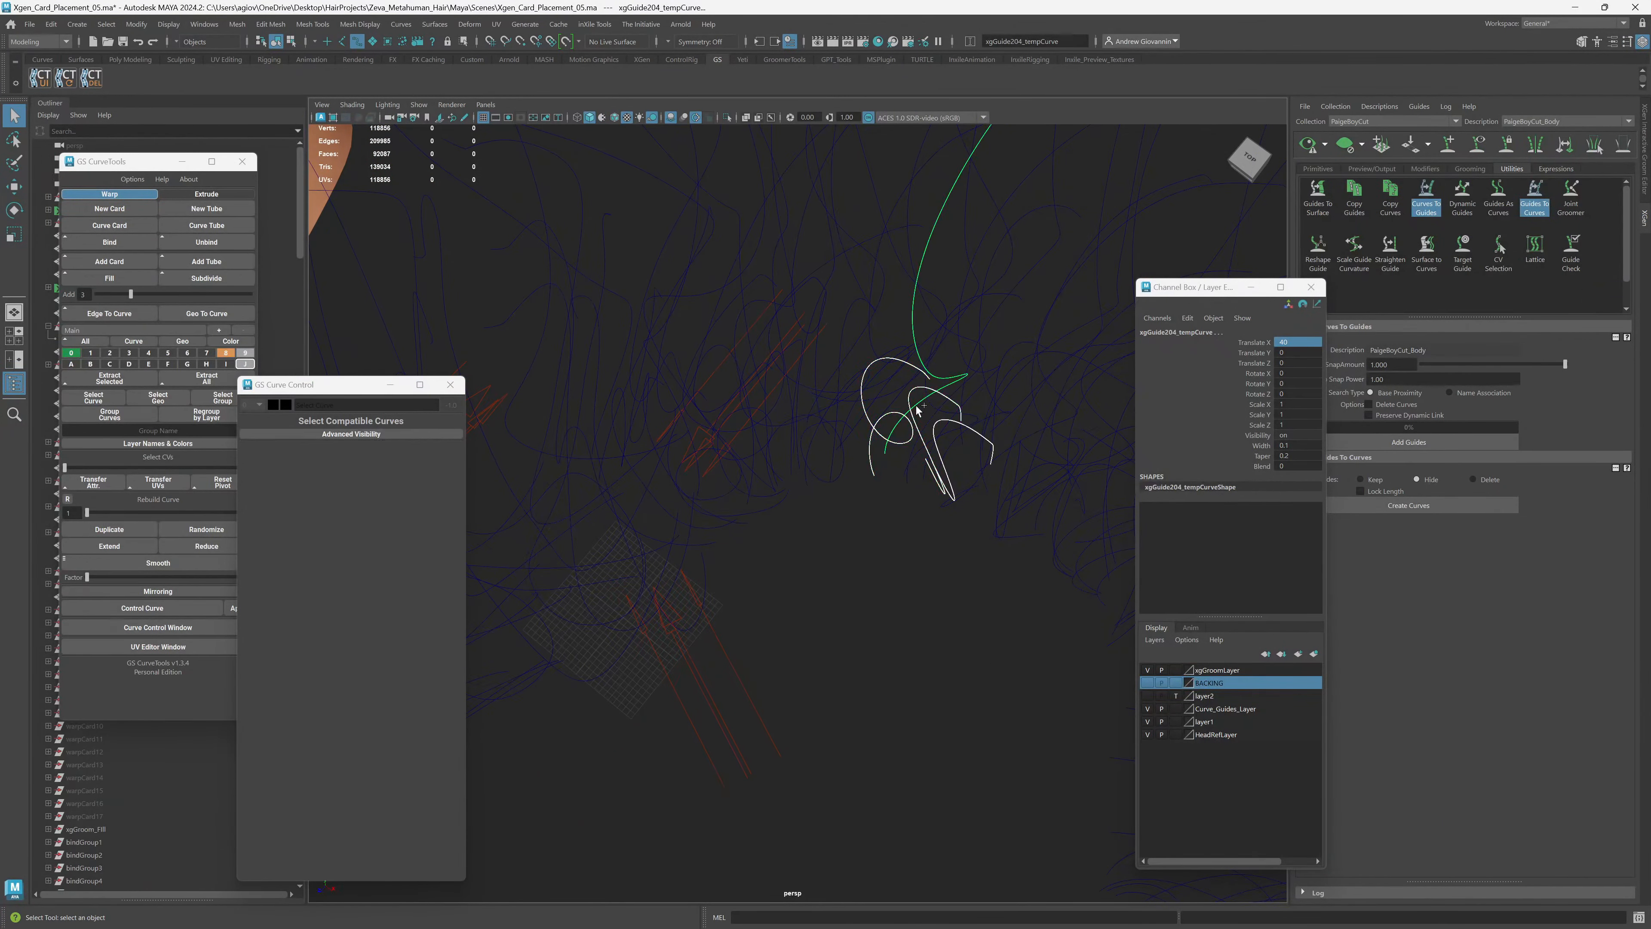
{"action": "key", "text": "ctrl+z"}
{"action": "left_click_drag", "start_coordinate": [926, 426], "coordinate": [775, 538], "text": "alt"}
{"action": "left_click", "coordinate": [1289, 344]}
{"action": "type", "text": "0"}
{"action": "key", "text": "Return"}
{"action": "key", "text": "f"}
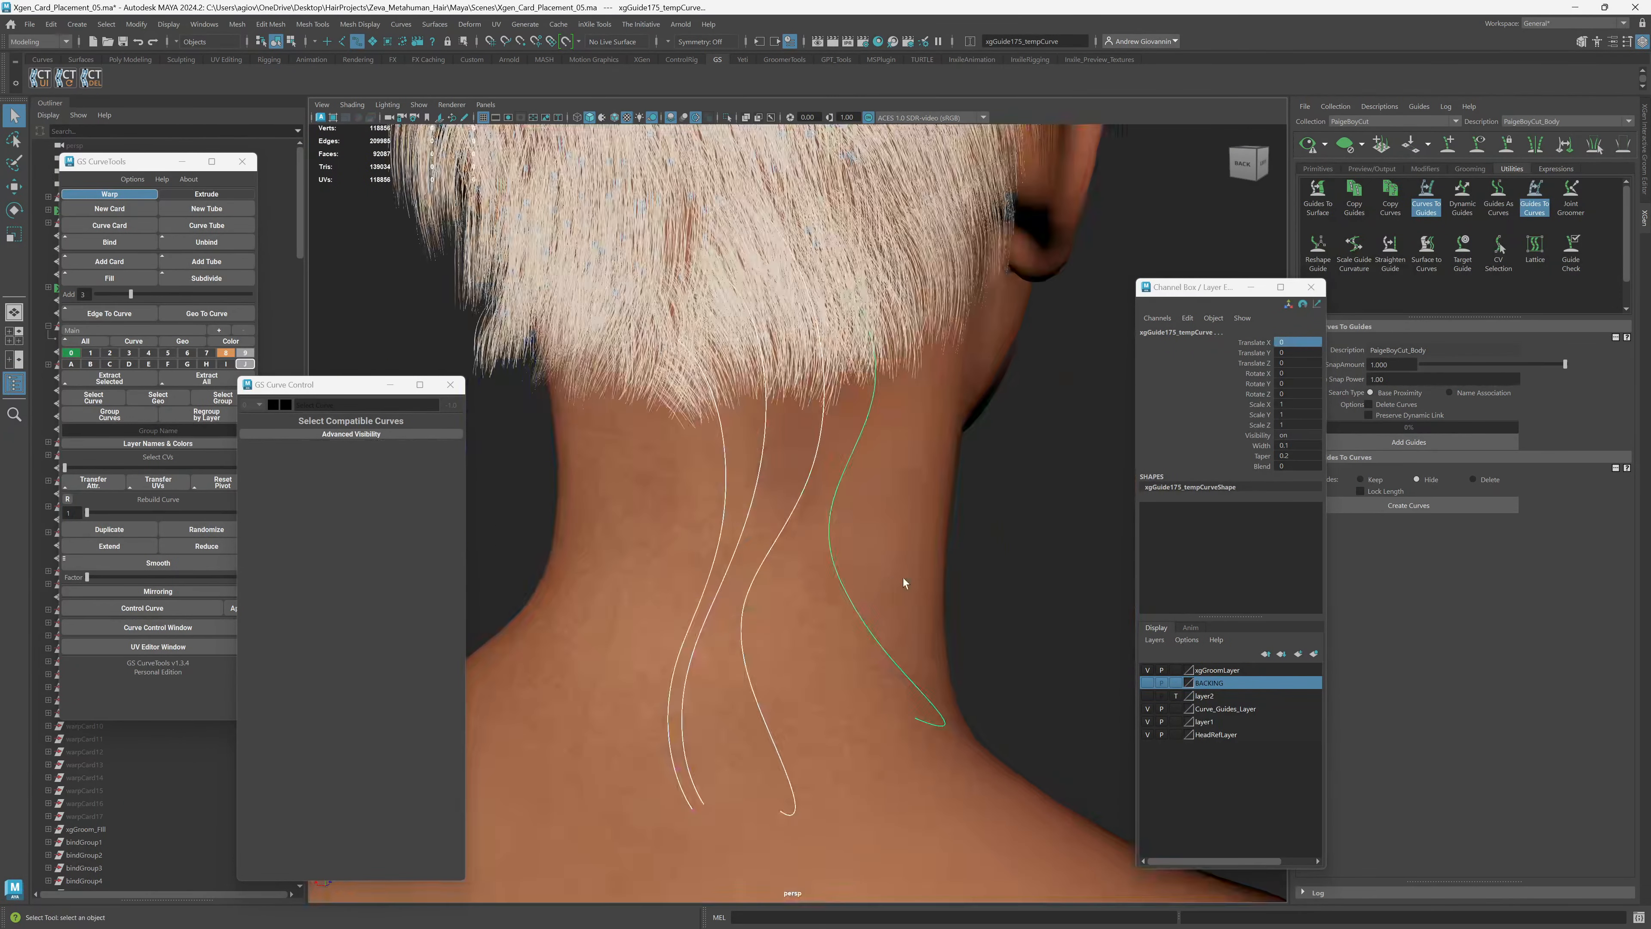
Bind the layered card clump to the four nape guide curves, placing the resulting strands on layer 1.
{"action": "scroll", "coordinate": [883, 576], "scroll_direction": "down", "scroll_amount": 6}
{"action": "left_click_drag", "start_coordinate": [893, 563], "coordinate": [911, 554], "text": "alt"}
{"action": "scroll", "coordinate": [900, 599], "scroll_direction": "down", "scroll_amount": 4}
{"action": "scroll", "coordinate": [901, 599], "scroll_direction": "down", "scroll_amount": 3}
{"action": "middle_click_drag", "start_coordinate": [934, 581], "coordinate": [893, 585], "text": "alt"}
{"action": "left_click_drag", "start_coordinate": [1001, 504], "coordinate": [907, 506]}
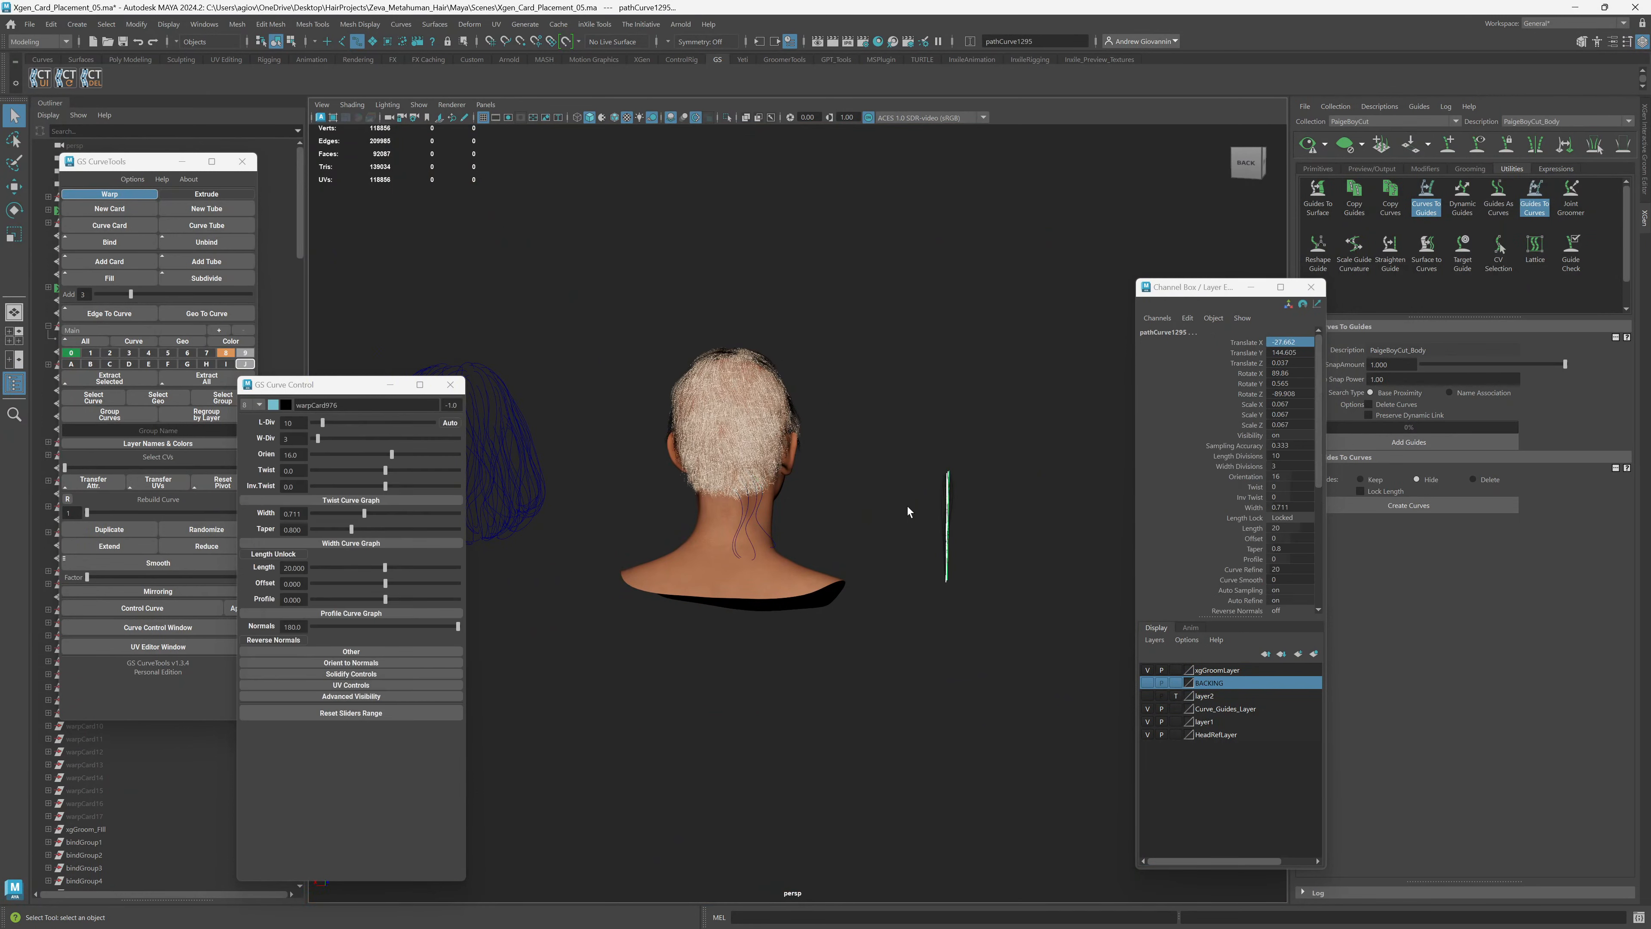
{"action": "left_click_drag", "start_coordinate": [803, 532], "coordinate": [832, 541], "text": "alt"}
{"action": "left_click_drag", "start_coordinate": [822, 509], "coordinate": [722, 543], "text": "shift"}
{"action": "scroll", "coordinate": [826, 553], "scroll_direction": "up", "scroll_amount": 3}
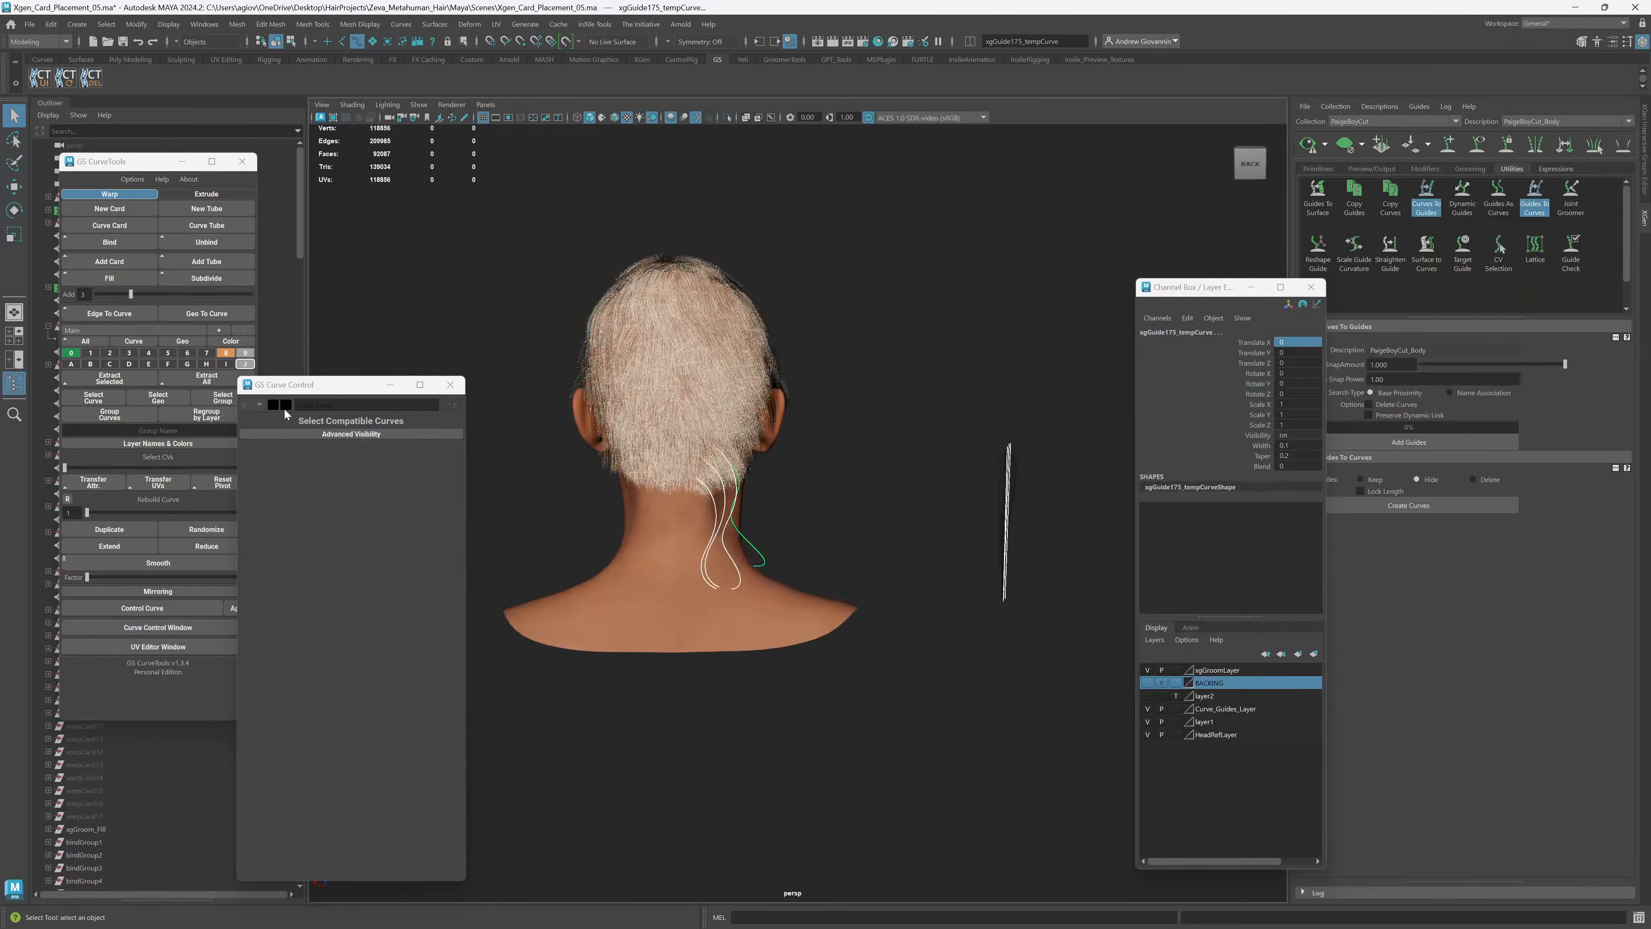
{"action": "left_click", "coordinate": [90, 353]}
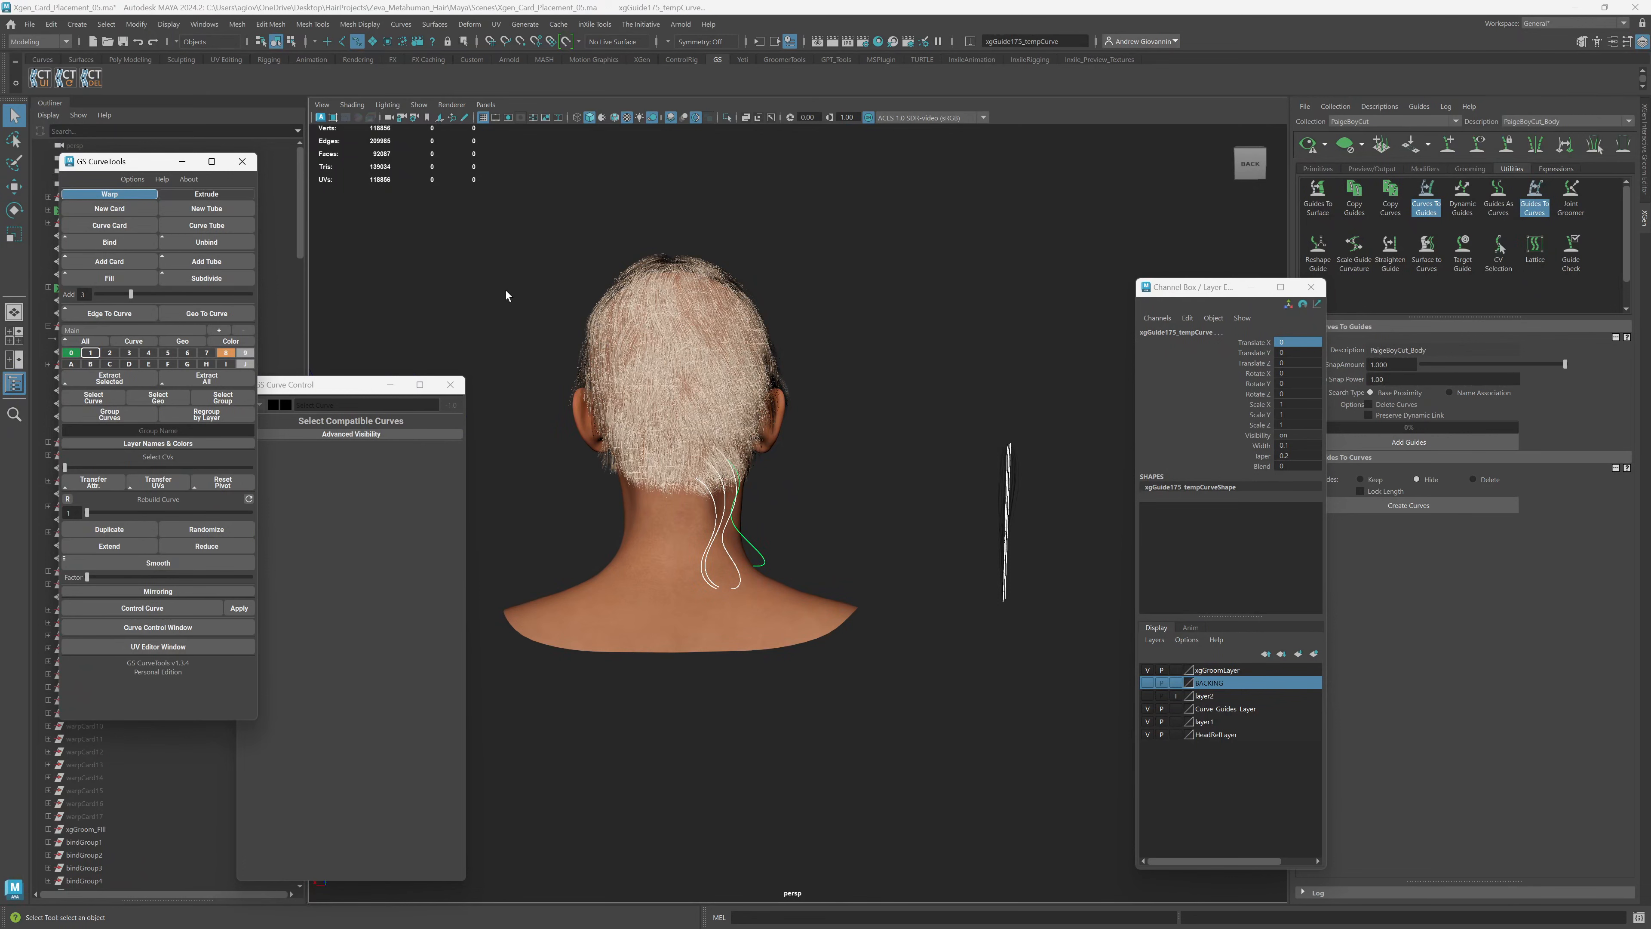
{"action": "left_click", "coordinate": [103, 242]}
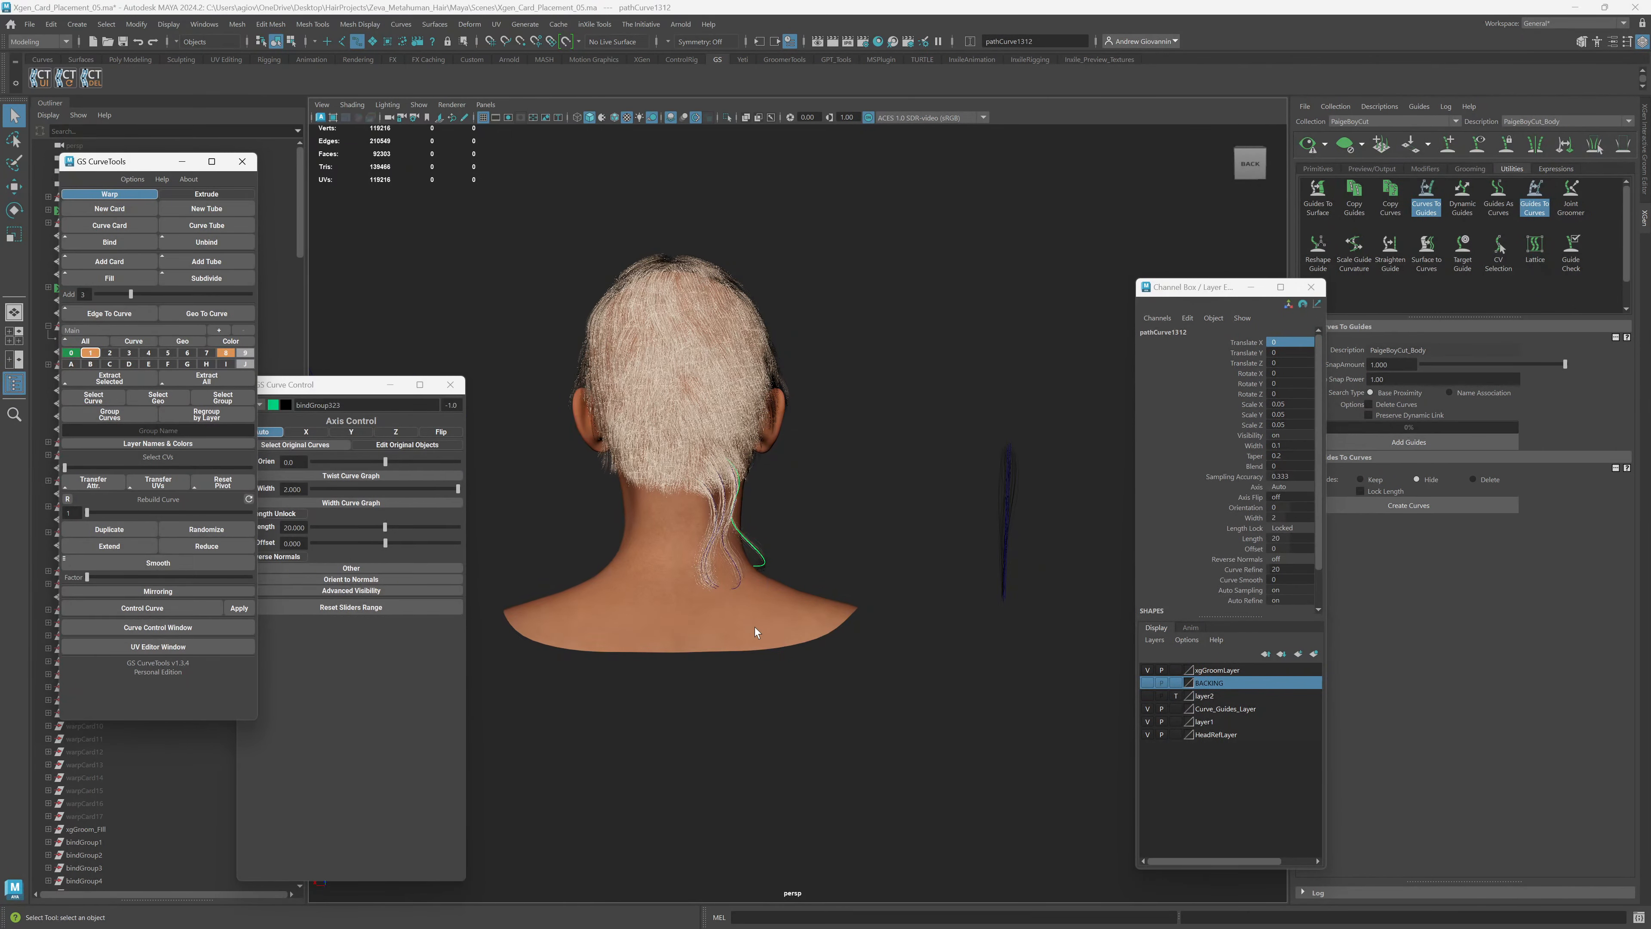
Select the original layered clump beside the head and set its cards' length divisions to 25.
{"action": "scroll", "coordinate": [755, 627], "scroll_direction": "up", "scroll_amount": 10}
{"action": "right_click_drag", "start_coordinate": [829, 630], "coordinate": [796, 660], "text": "alt"}
{"action": "left_click_drag", "start_coordinate": [778, 485], "coordinate": [833, 538], "text": "alt"}
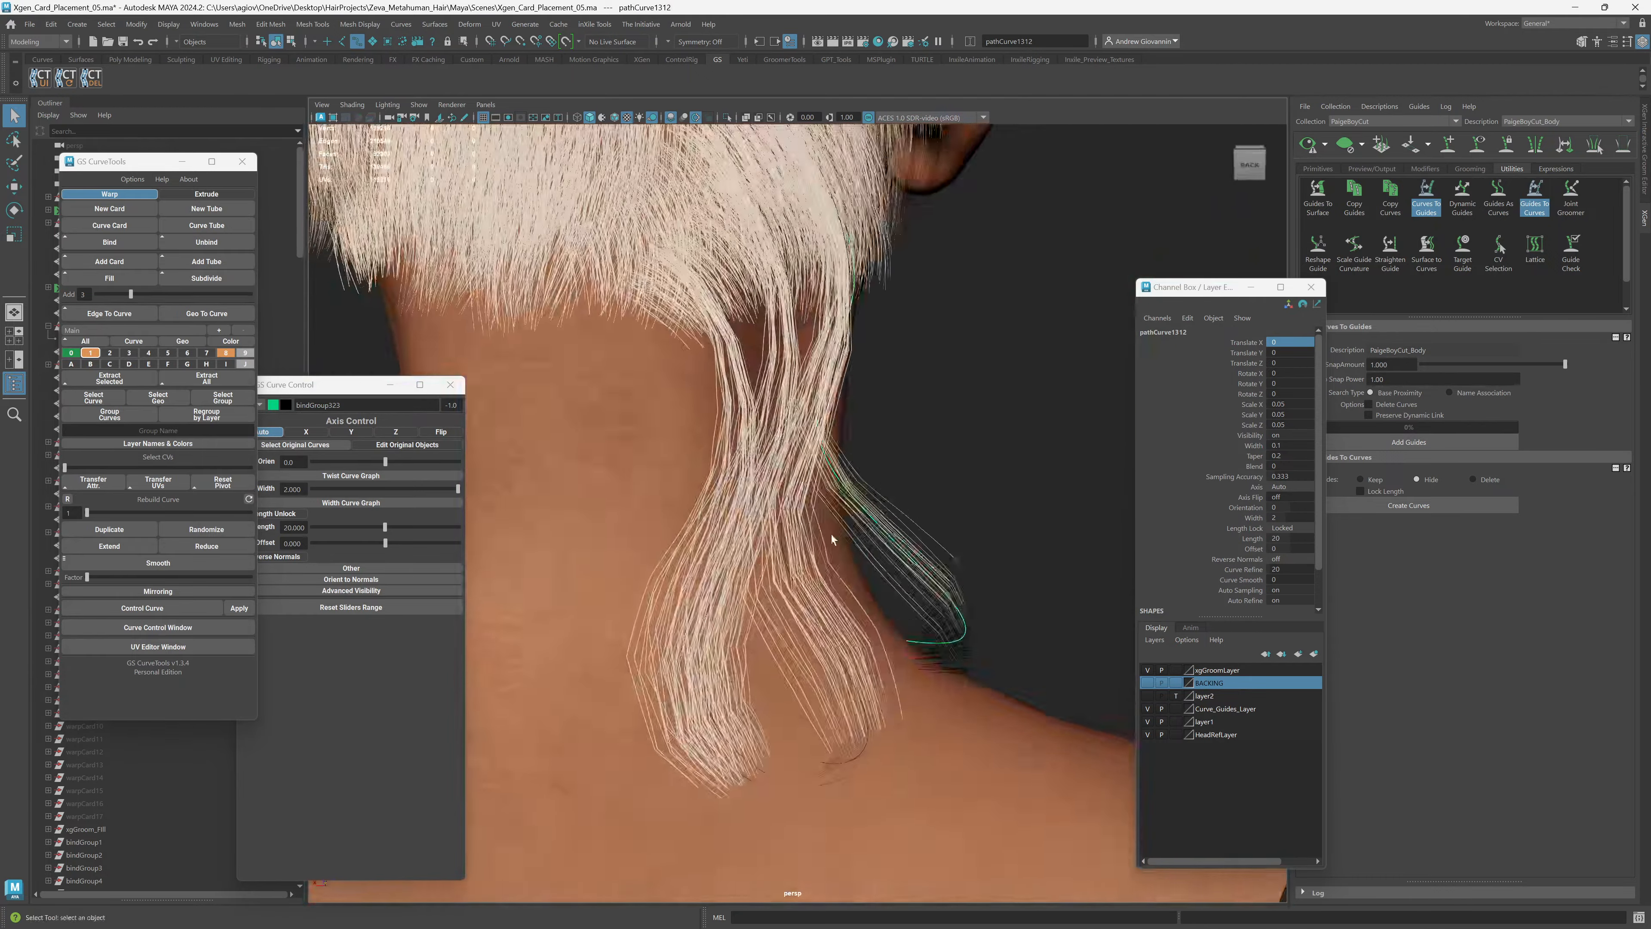
{"action": "scroll", "coordinate": [835, 539], "scroll_direction": "down", "scroll_amount": 7}
{"action": "middle_click_drag", "start_coordinate": [980, 550], "coordinate": [766, 543], "text": "alt"}
{"action": "left_click_drag", "start_coordinate": [862, 481], "coordinate": [934, 470]}
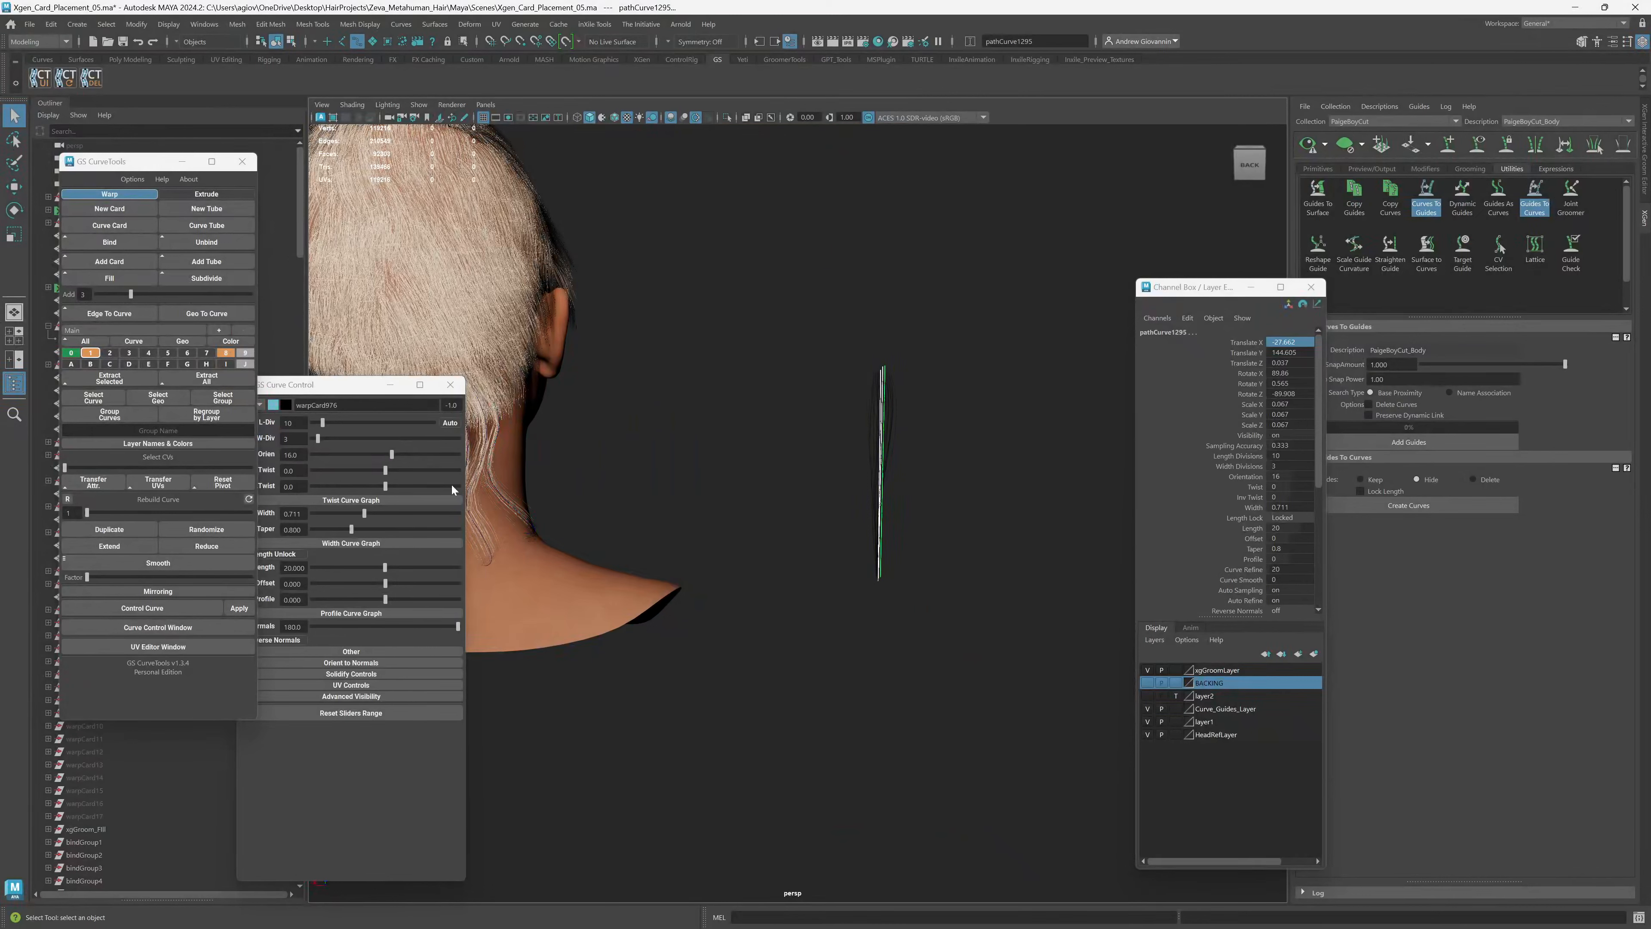
{"action": "left_click_drag", "start_coordinate": [341, 390], "coordinate": [366, 389]}
{"action": "double_click", "coordinate": [313, 423]}
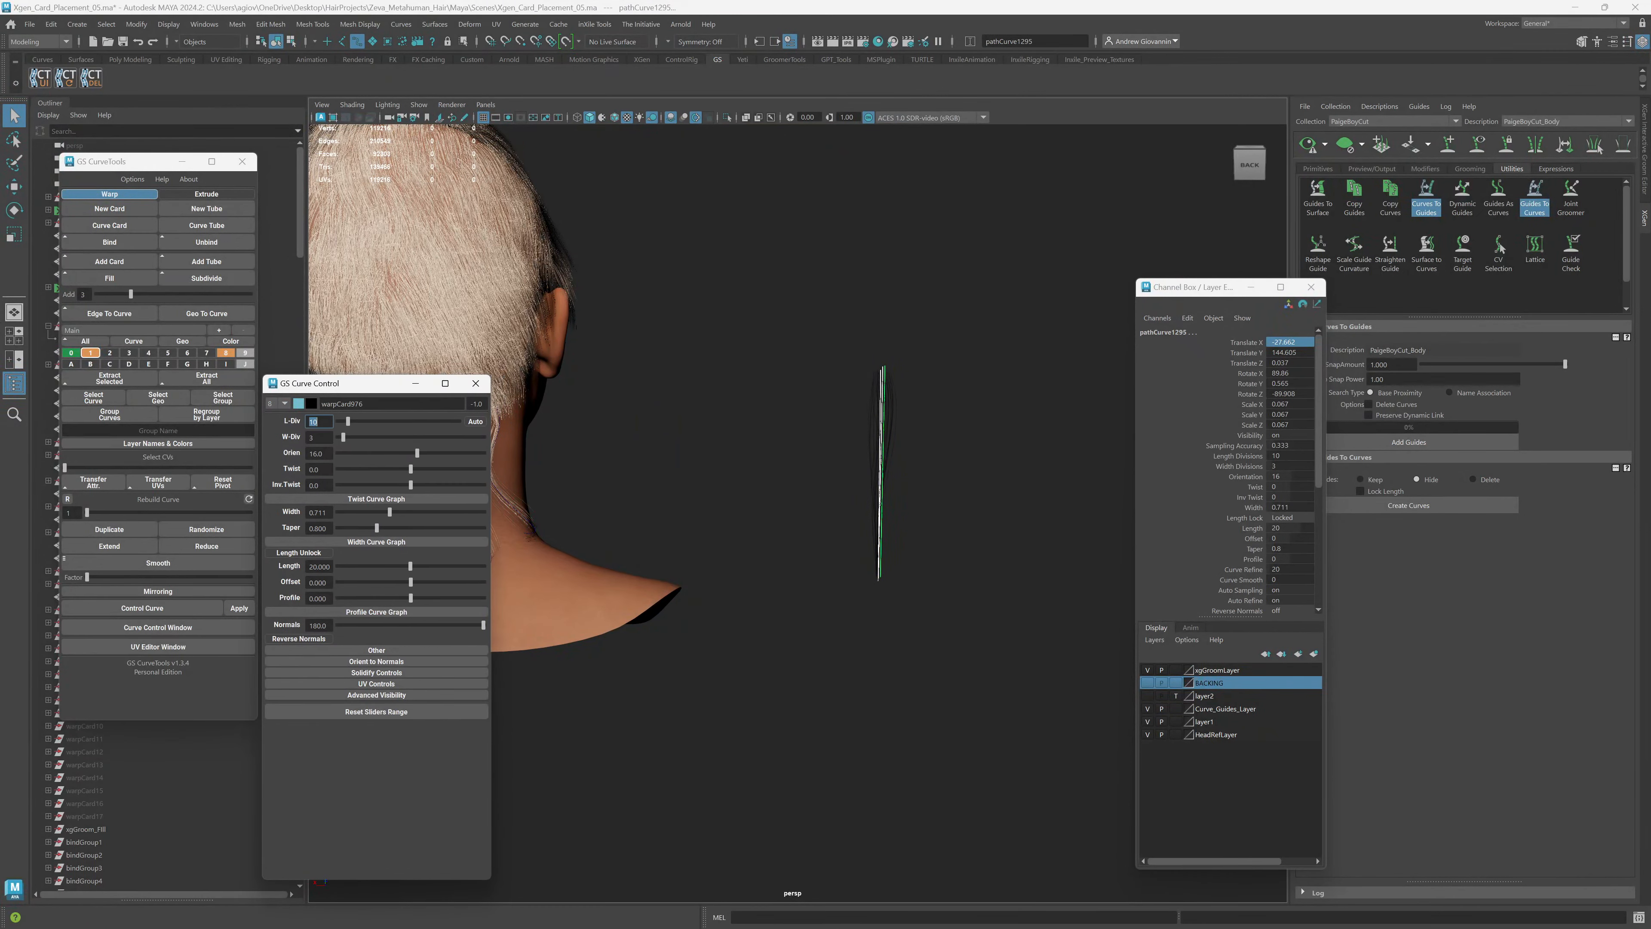
{"action": "type", "text": "25"}
{"action": "key", "text": "Return"}
{"action": "key", "text": "Tab"}
Examine the bound strands at the nape from several angles, keeping the curve controls clear of the view.
{"action": "left_click_drag", "start_coordinate": [372, 390], "coordinate": [177, 397]}
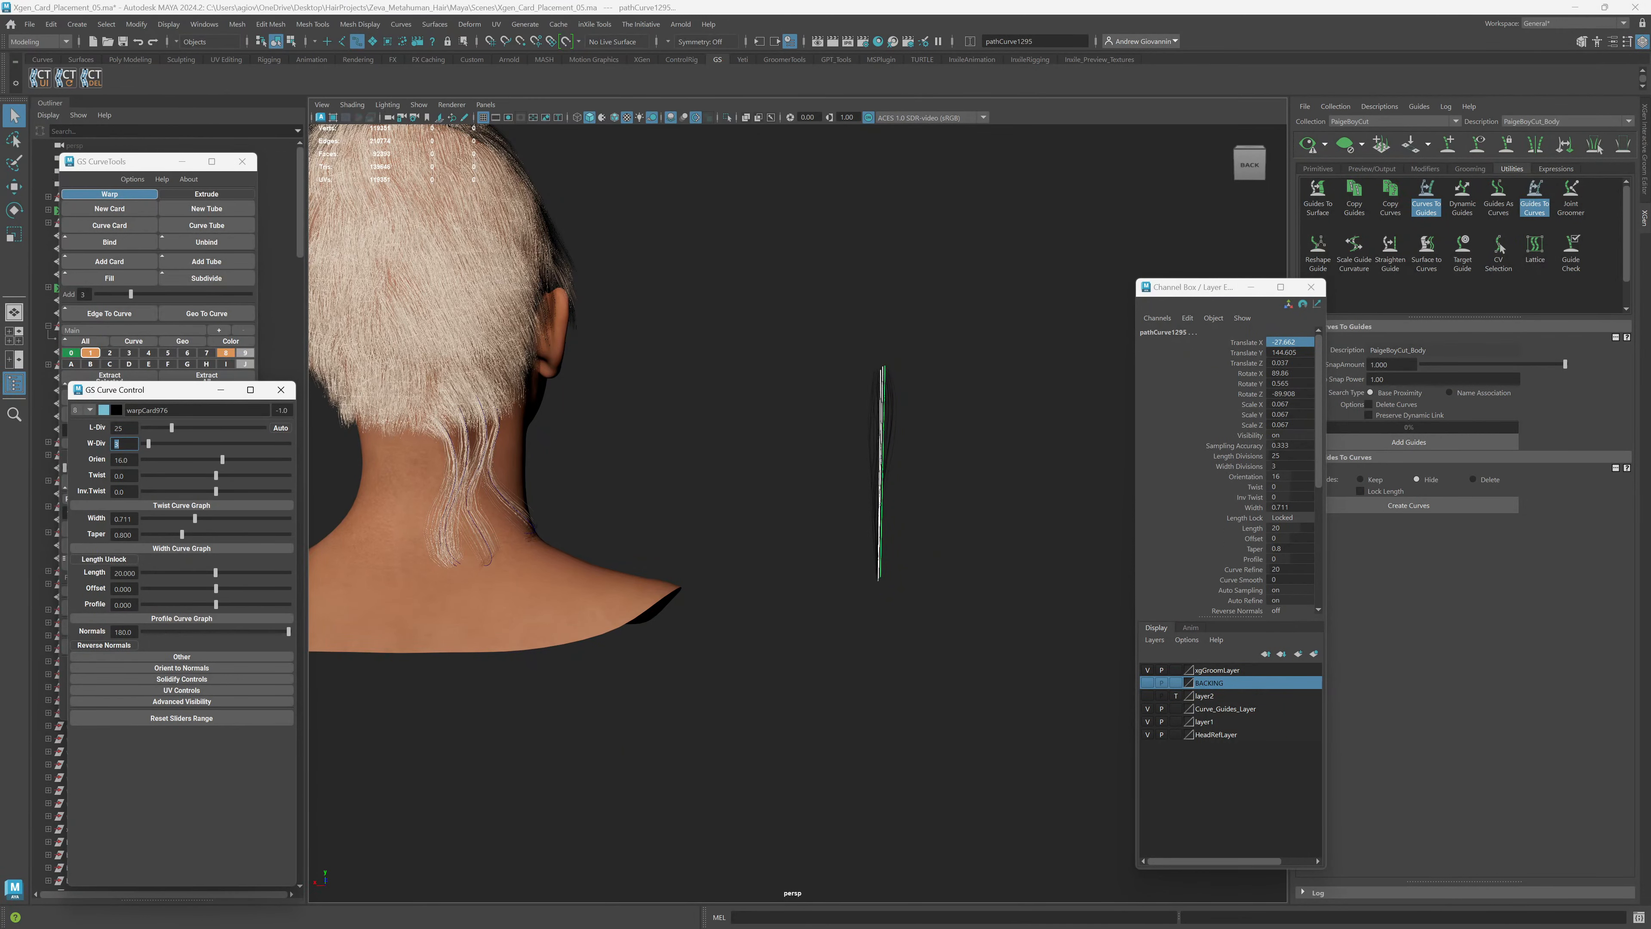
{"action": "left_click_drag", "start_coordinate": [177, 395], "coordinate": [135, 382]}
{"action": "scroll", "coordinate": [615, 521], "scroll_direction": "up", "scroll_amount": 4}
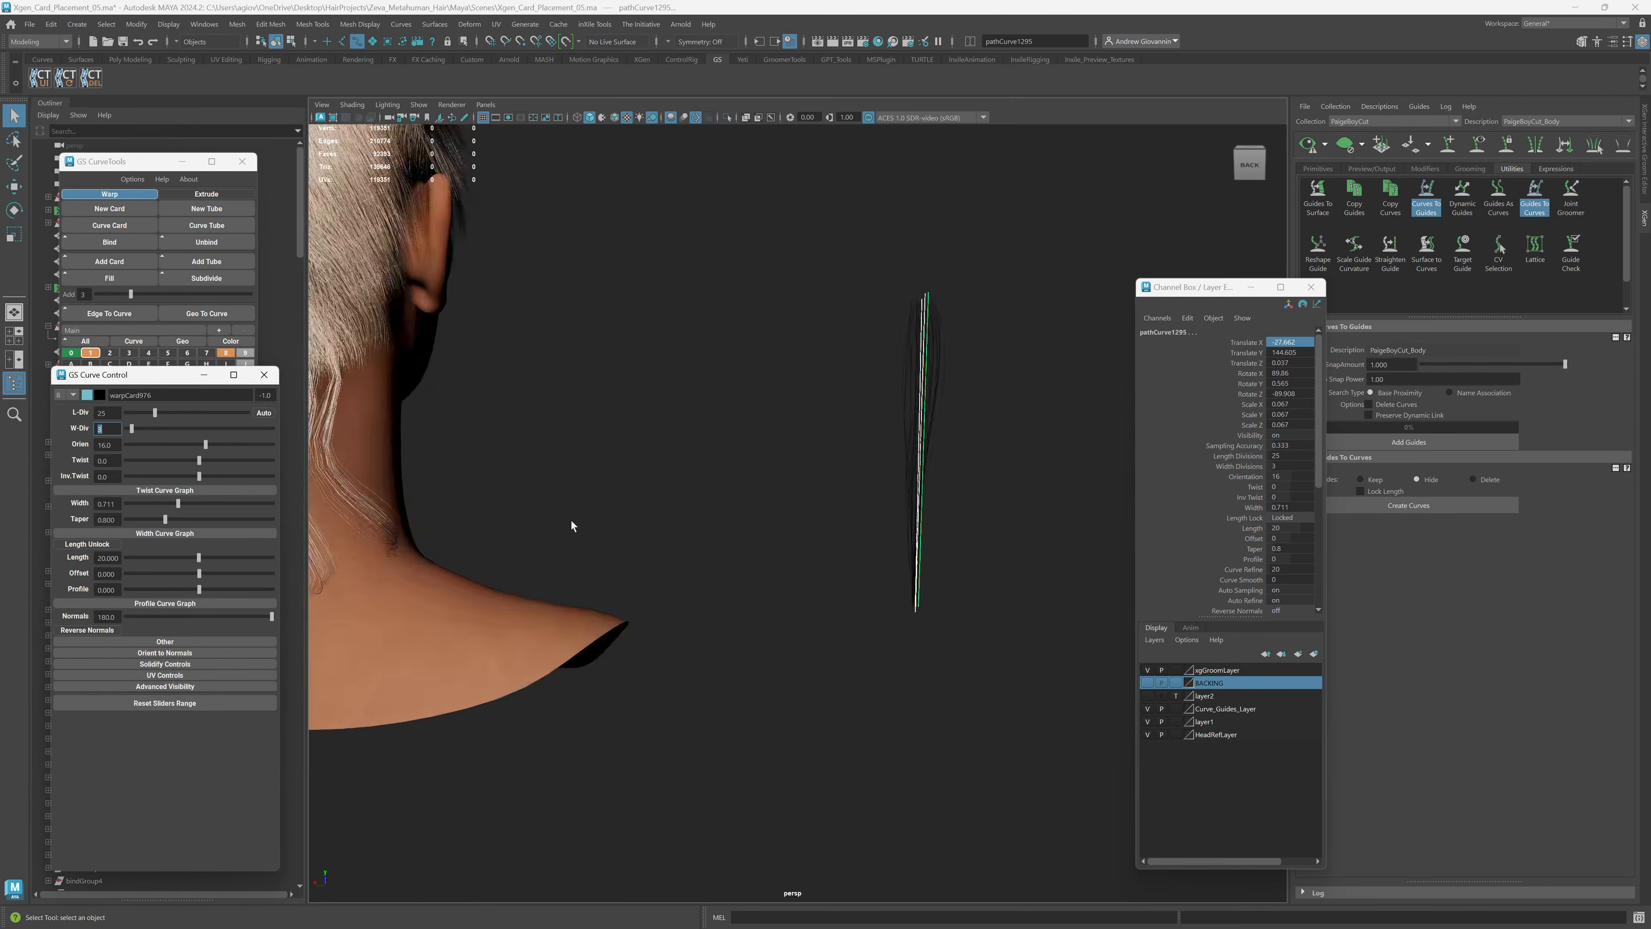
{"action": "middle_click_drag", "start_coordinate": [524, 519], "coordinate": [868, 542], "text": "alt"}
{"action": "scroll", "coordinate": [799, 544], "scroll_direction": "up", "scroll_amount": 4}
{"action": "left_click_drag", "start_coordinate": [763, 545], "coordinate": [880, 451], "text": "alt"}
{"action": "scroll", "coordinate": [773, 529], "scroll_direction": "down", "scroll_amount": 6}
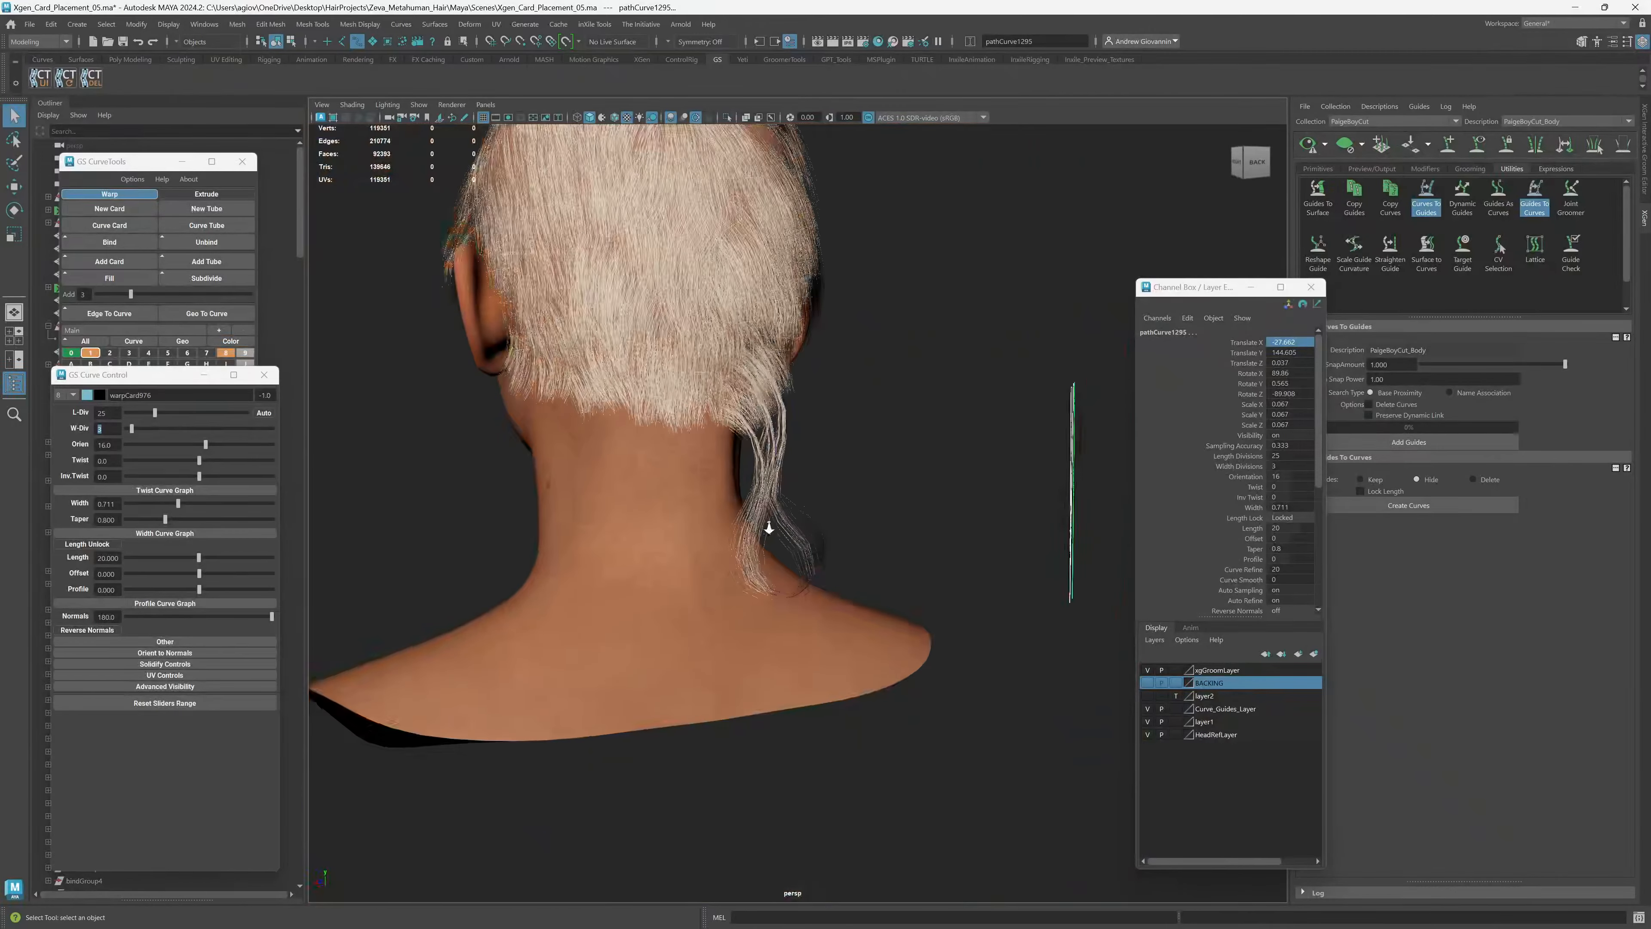
{"action": "left_click_drag", "start_coordinate": [167, 385], "coordinate": [371, 370]}
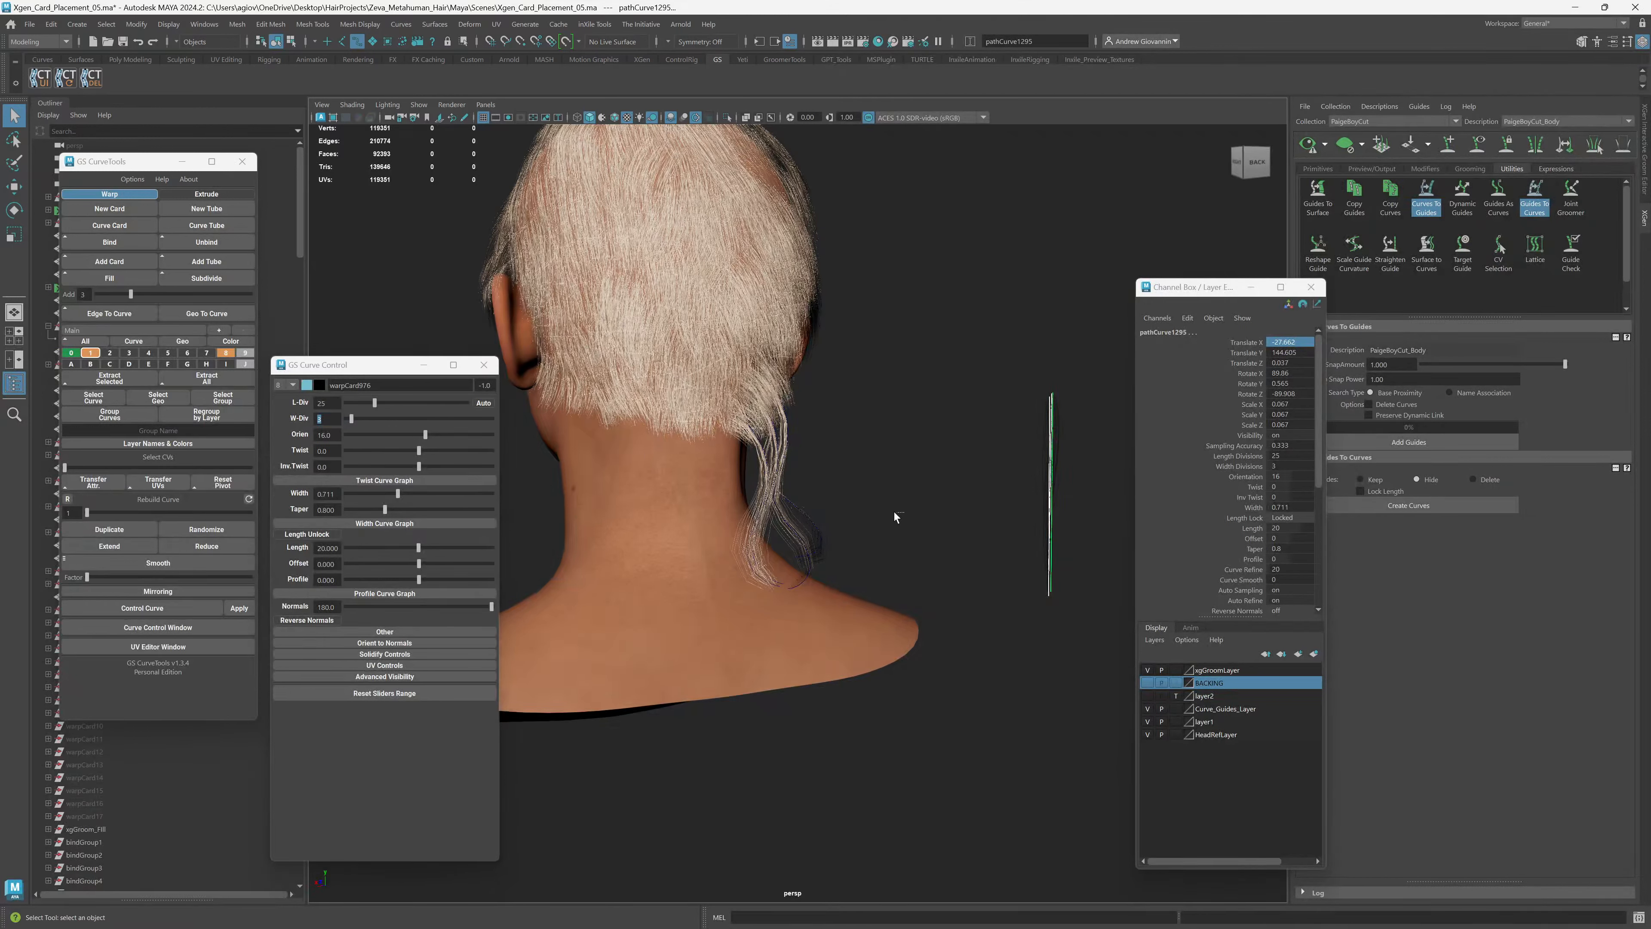
Flip the axis of the bound nape strands and toggle the Flip UVs before Bind option.
{"action": "left_click", "coordinate": [780, 527]}
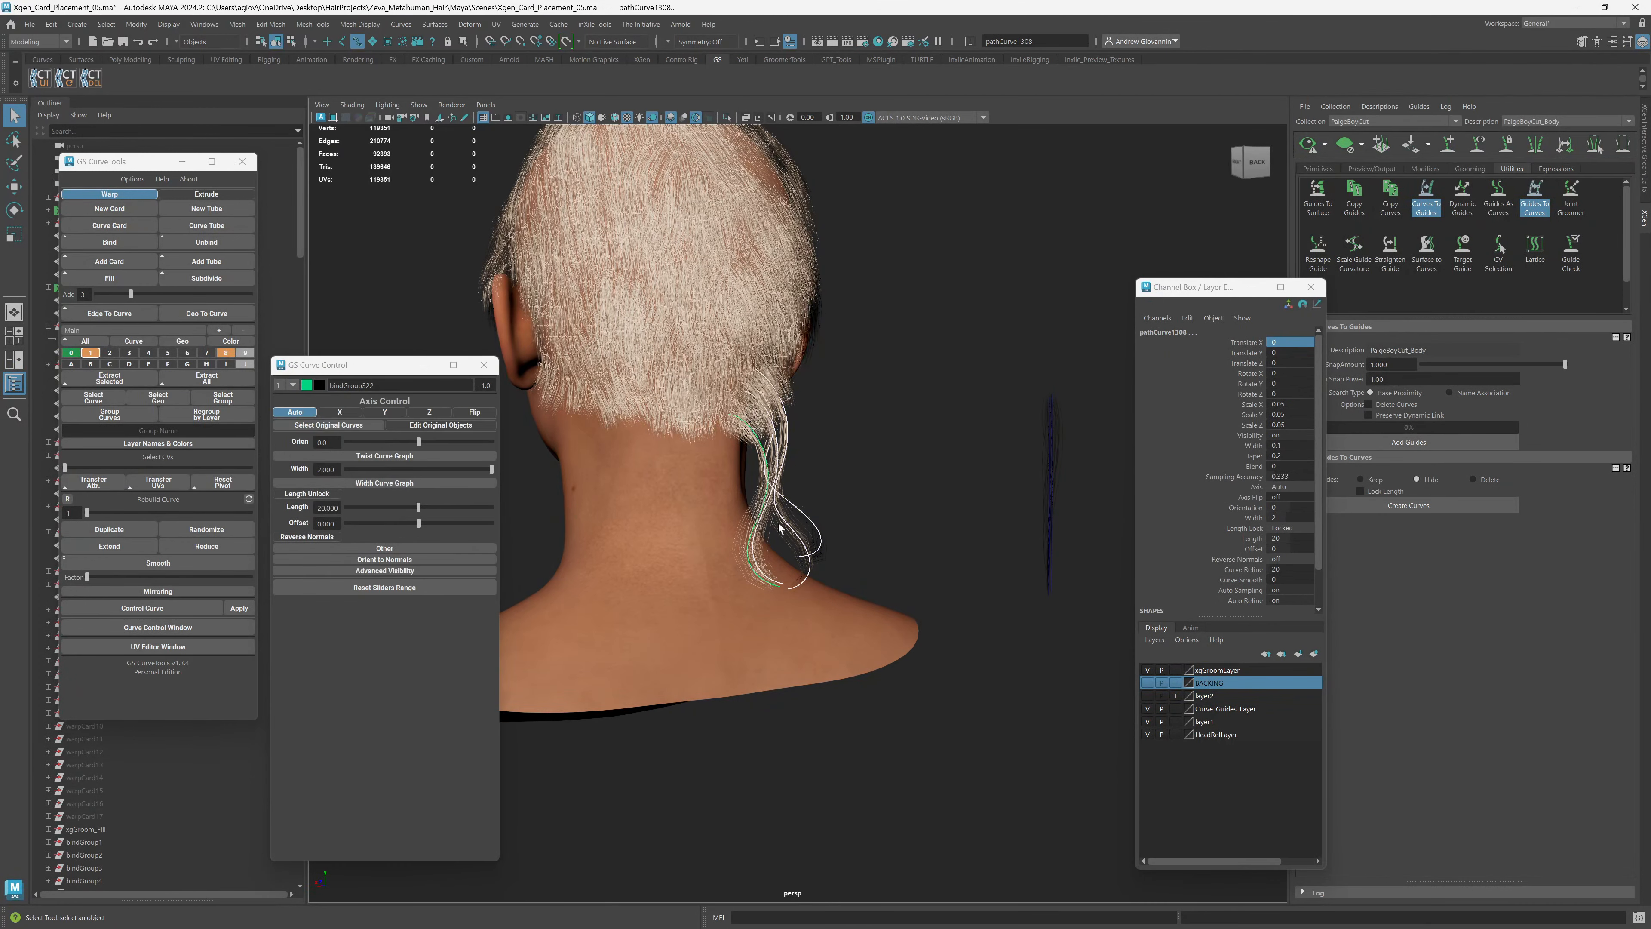
{"action": "left_click", "coordinate": [476, 414]}
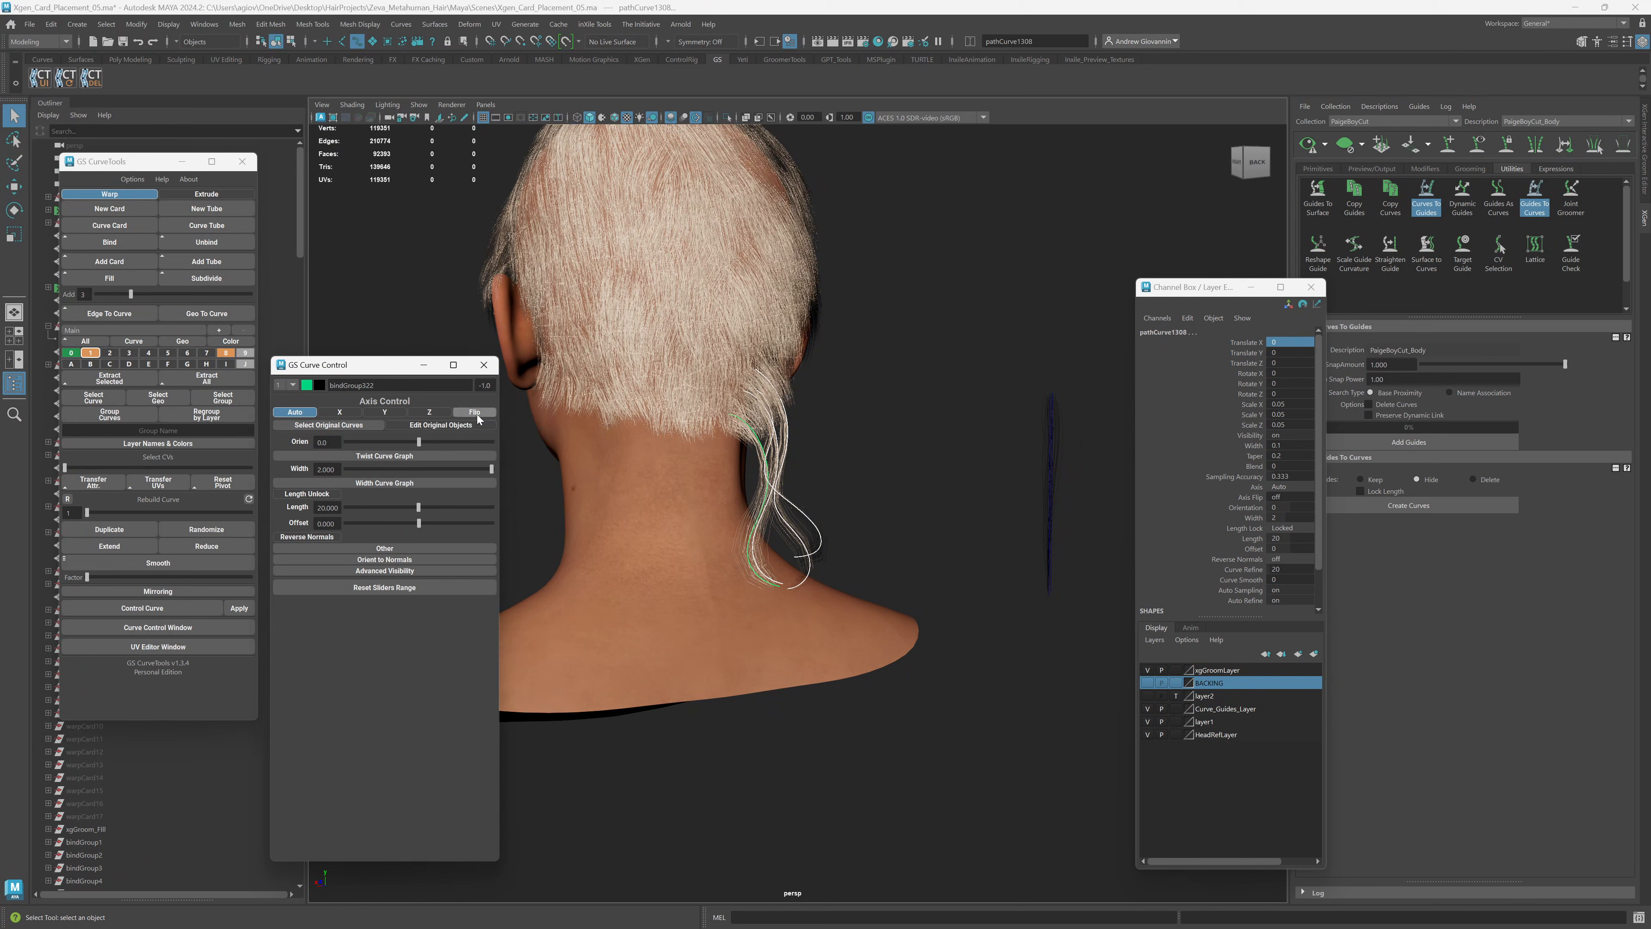
{"action": "left_click", "coordinate": [912, 509]}
{"action": "scroll", "coordinate": [894, 555], "scroll_direction": "up", "scroll_amount": 5}
{"action": "left_click_drag", "start_coordinate": [889, 556], "coordinate": [872, 509], "text": "alt"}
{"action": "left_click_drag", "start_coordinate": [876, 477], "coordinate": [724, 469]}
{"action": "scroll", "coordinate": [855, 479], "scroll_direction": "down", "scroll_amount": 5}
{"action": "left_click_drag", "start_coordinate": [855, 480], "coordinate": [835, 482], "text": "alt"}
{"action": "left_click", "coordinate": [132, 179]}
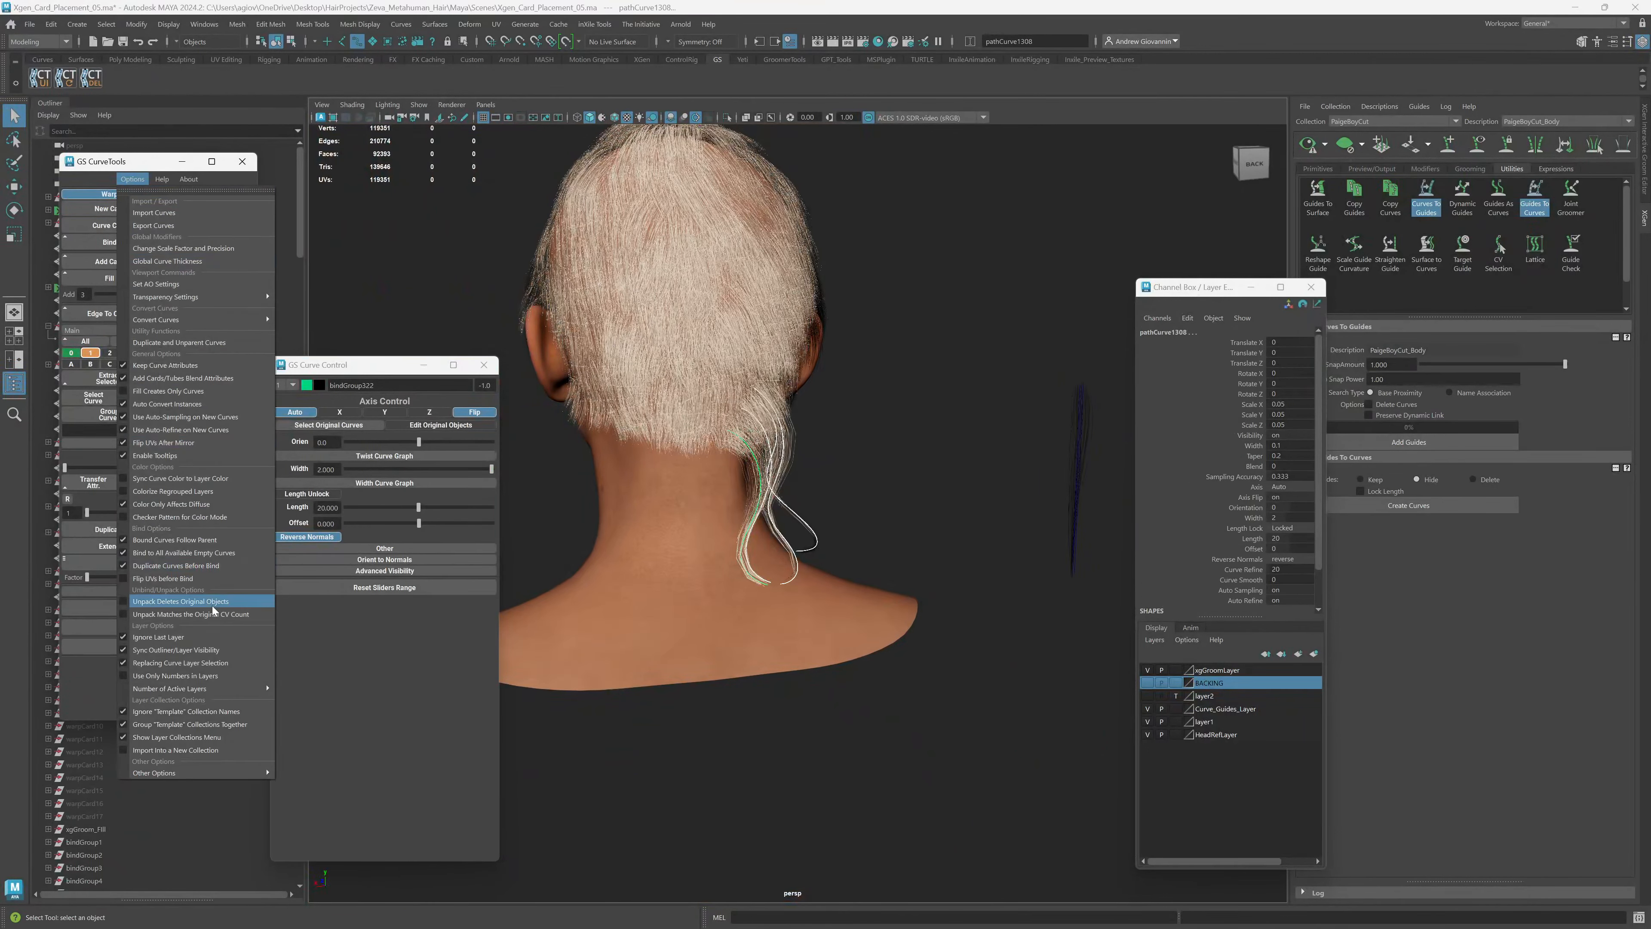
{"action": "left_click", "coordinate": [166, 579]}
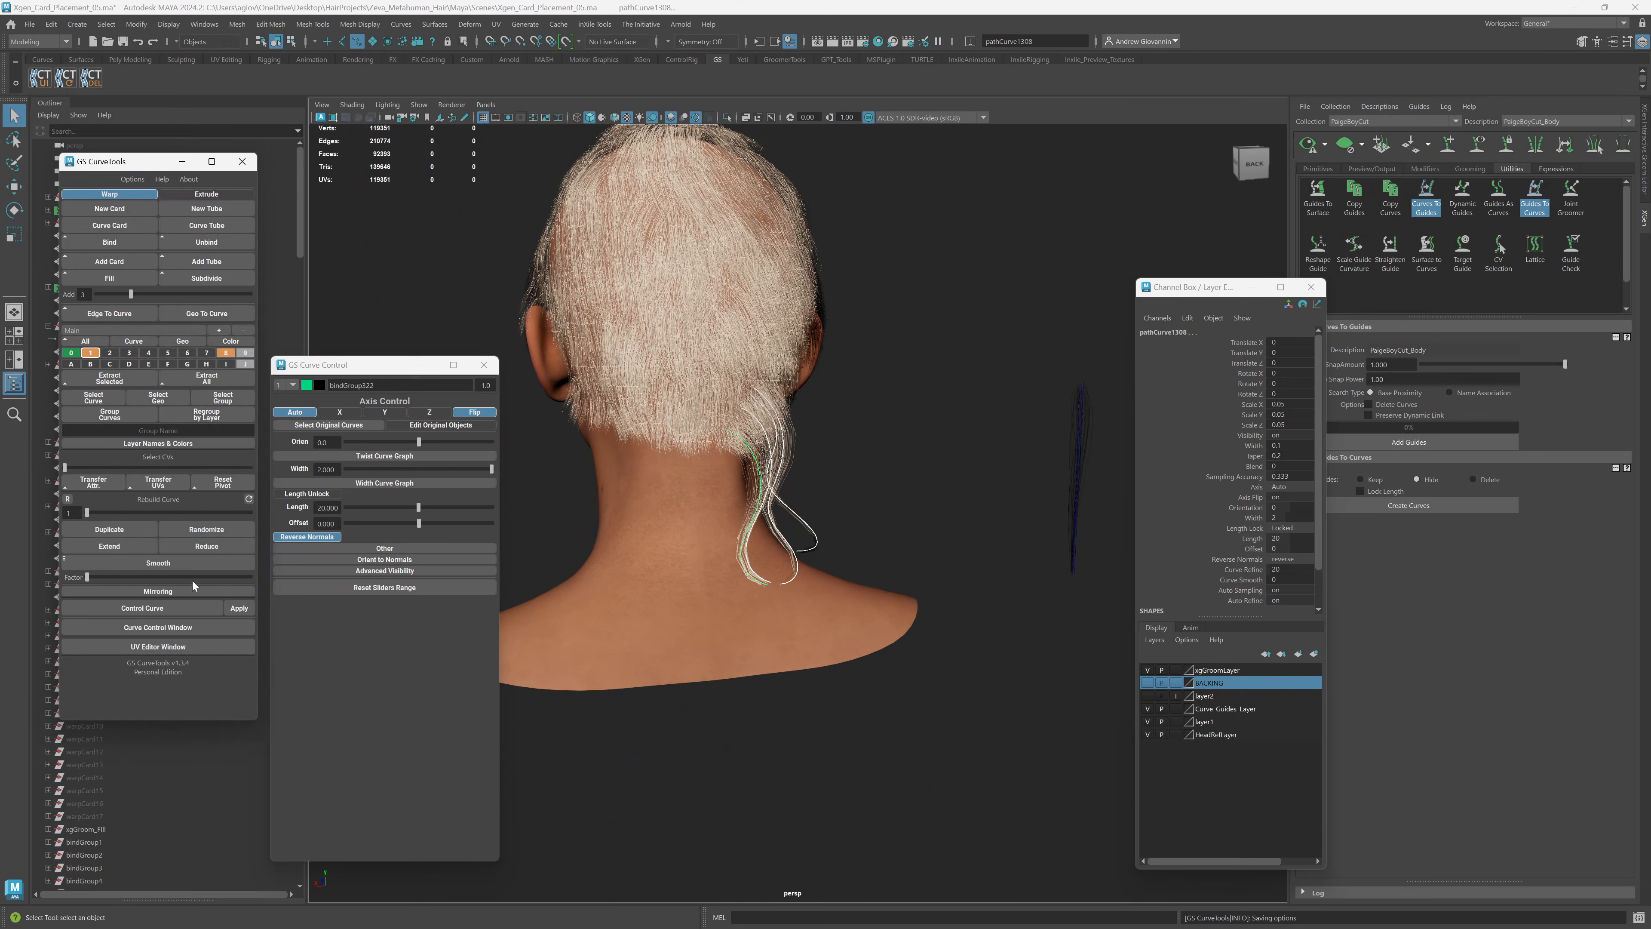
Select the original card objects of the bound nape strands and set their length divisions to 25.
{"action": "left_click", "coordinate": [874, 489]}
{"action": "right_click_drag", "start_coordinate": [864, 497], "coordinate": [807, 606], "text": "alt"}
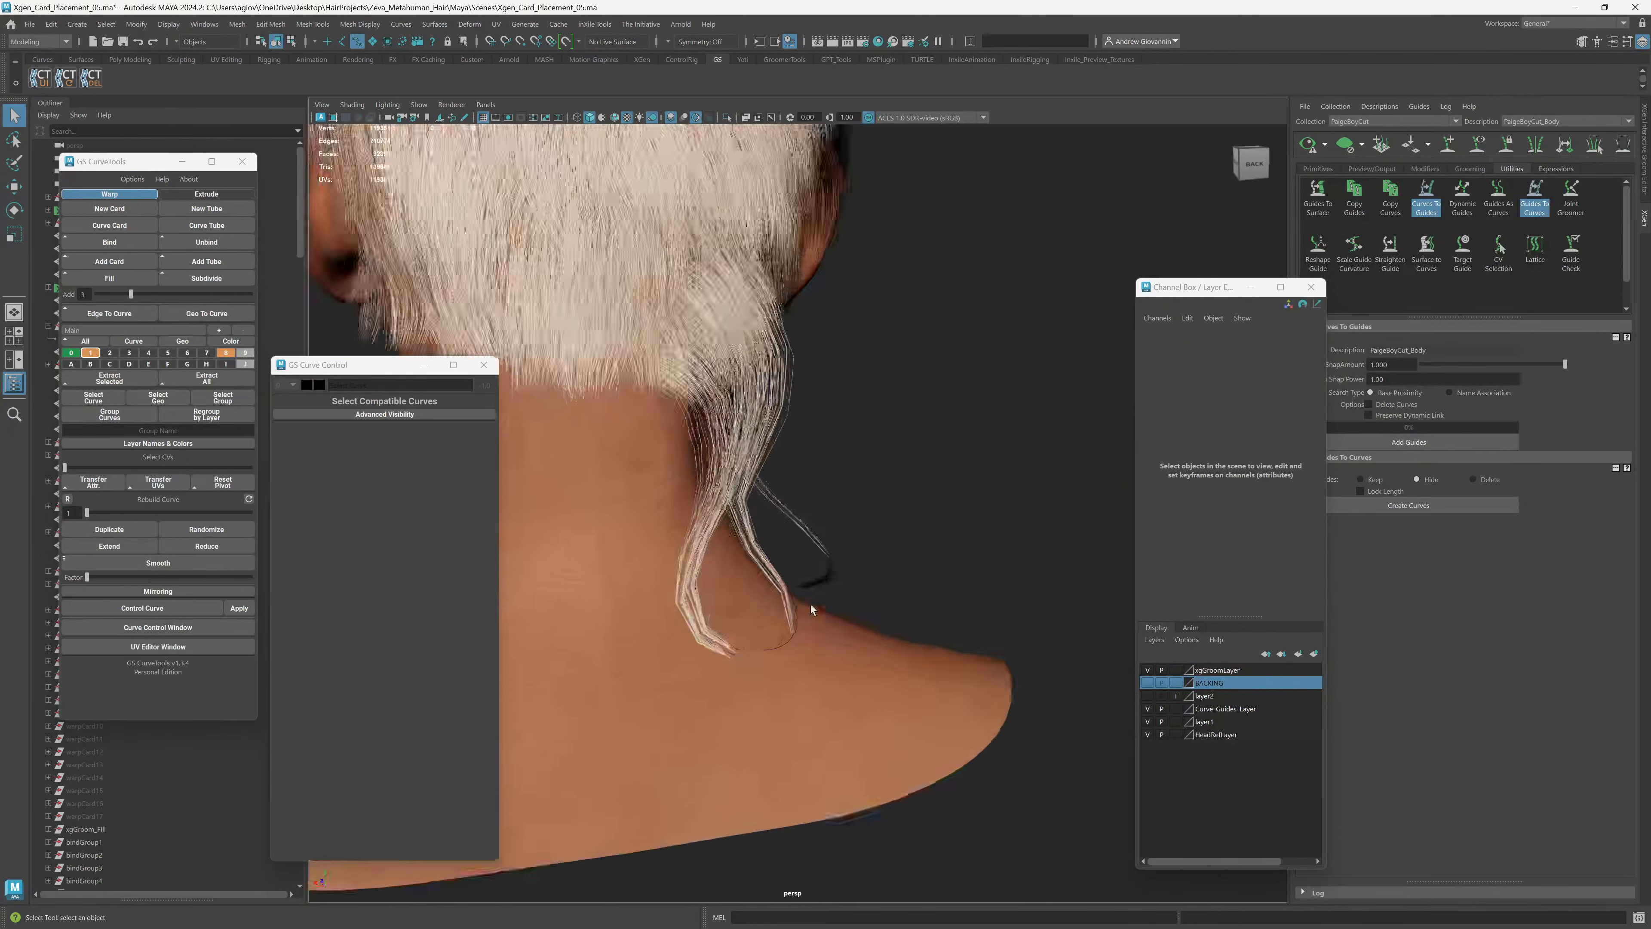
{"action": "left_click_drag", "start_coordinate": [808, 606], "coordinate": [682, 514], "text": "alt"}
{"action": "left_click", "coordinate": [315, 425]}
{"action": "double_click", "coordinate": [323, 417]}
{"action": "key", "text": "shift+Tab"}
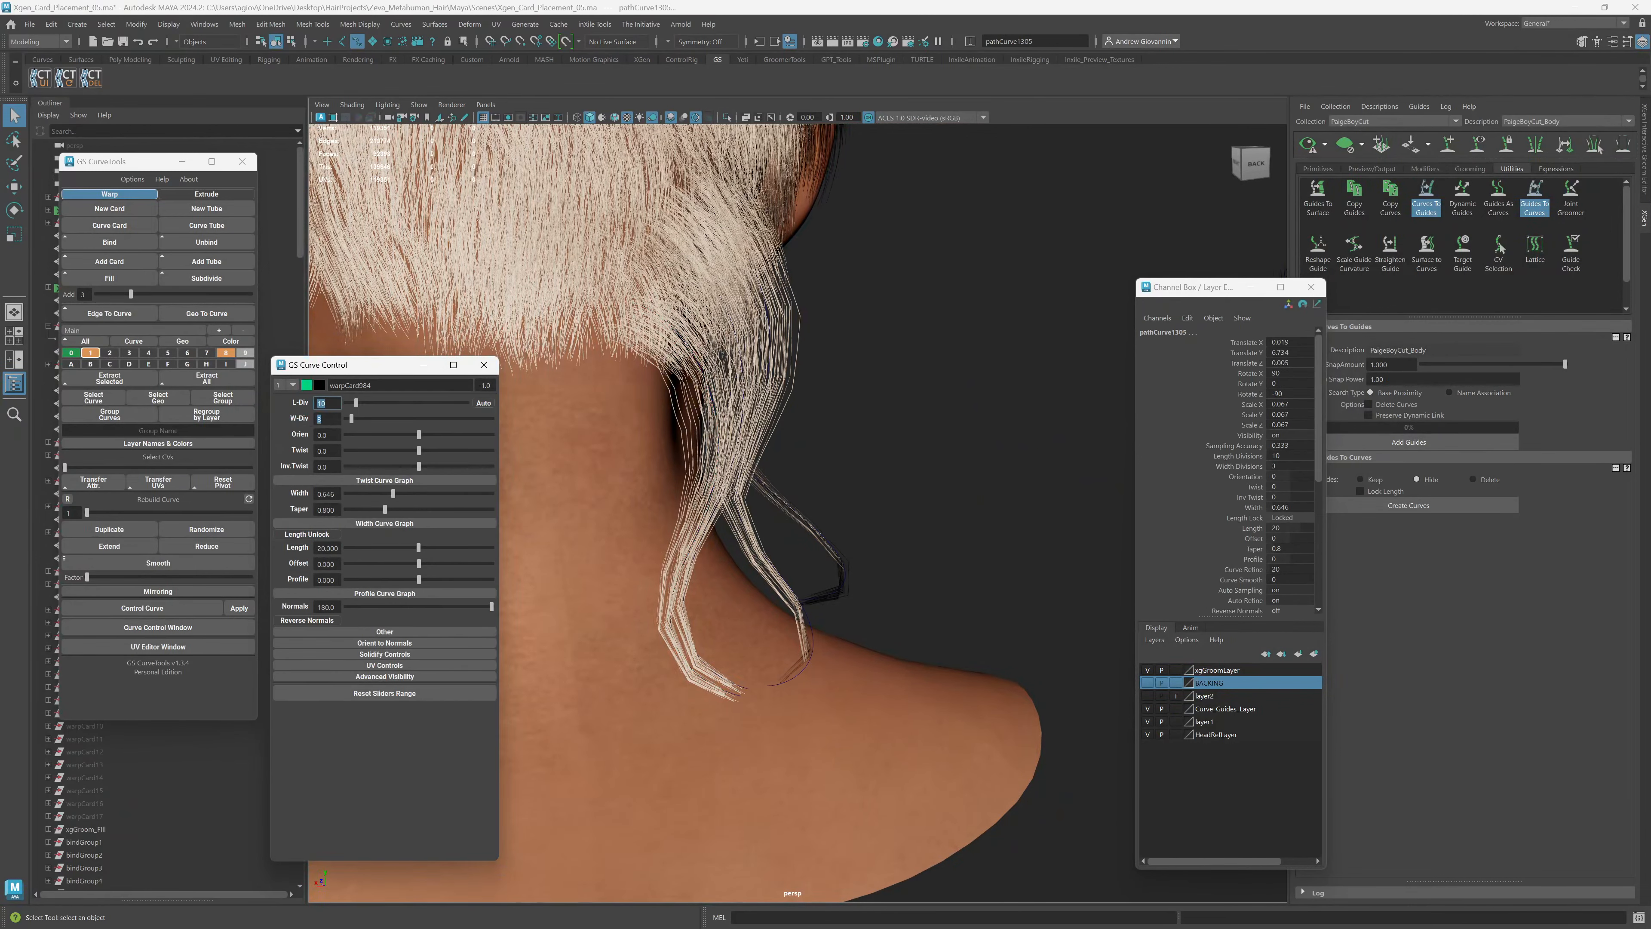
{"action": "type", "text": "25"}
{"action": "key", "text": "Return"}
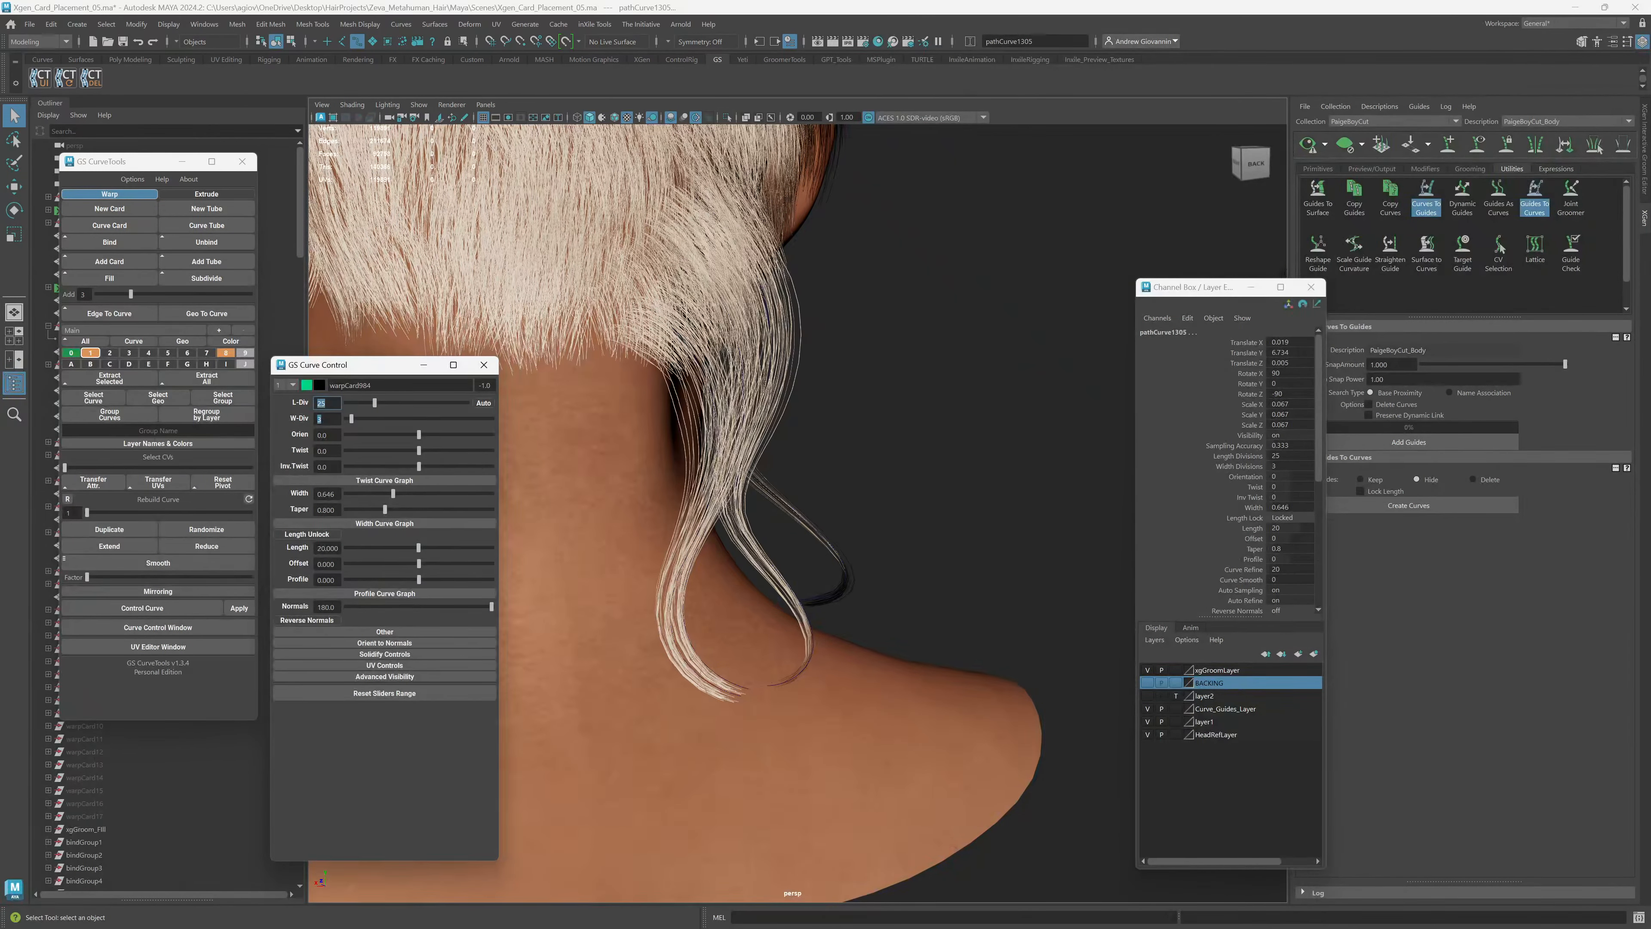
{"action": "left_click", "coordinate": [916, 509]}
Preview the XGen groom over the head and set the curled nape strand's bind width to about 2.46.
{"action": "right_click_drag", "start_coordinate": [915, 509], "coordinate": [784, 524], "text": "alt"}
{"action": "left_click_drag", "start_coordinate": [784, 524], "coordinate": [716, 603], "text": "alt"}
{"action": "left_click", "coordinate": [1307, 144]}
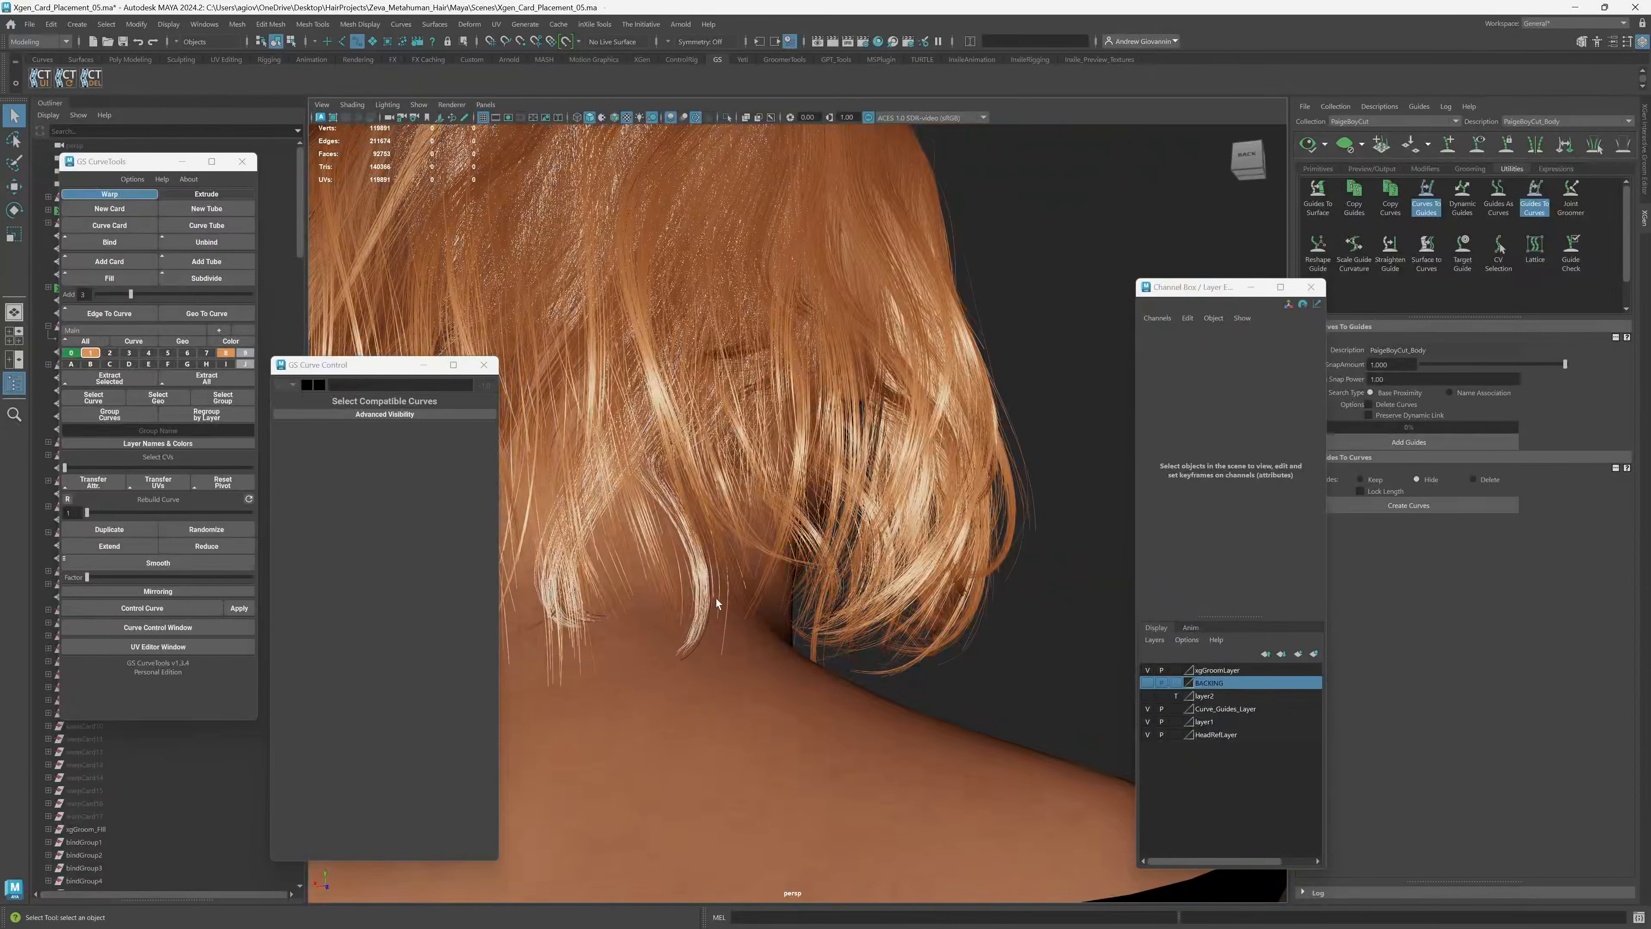
{"action": "left_click", "coordinate": [716, 603]}
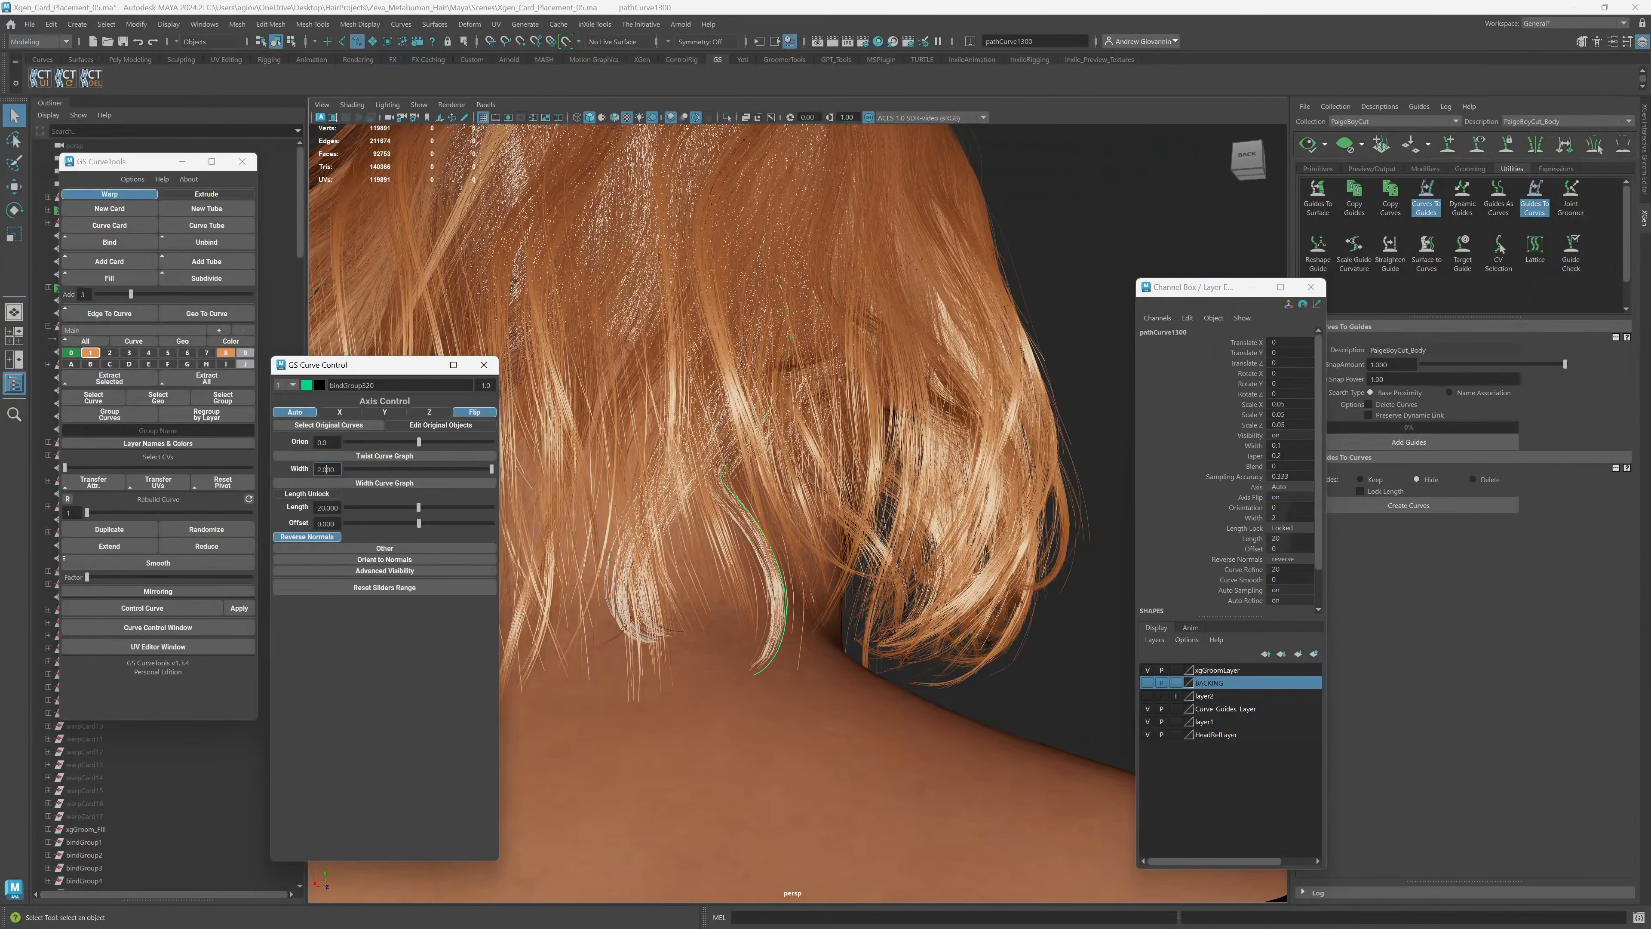
{"action": "double_click", "coordinate": [321, 469]}
{"action": "type", "text": "4"}
{"action": "key", "text": "Return"}
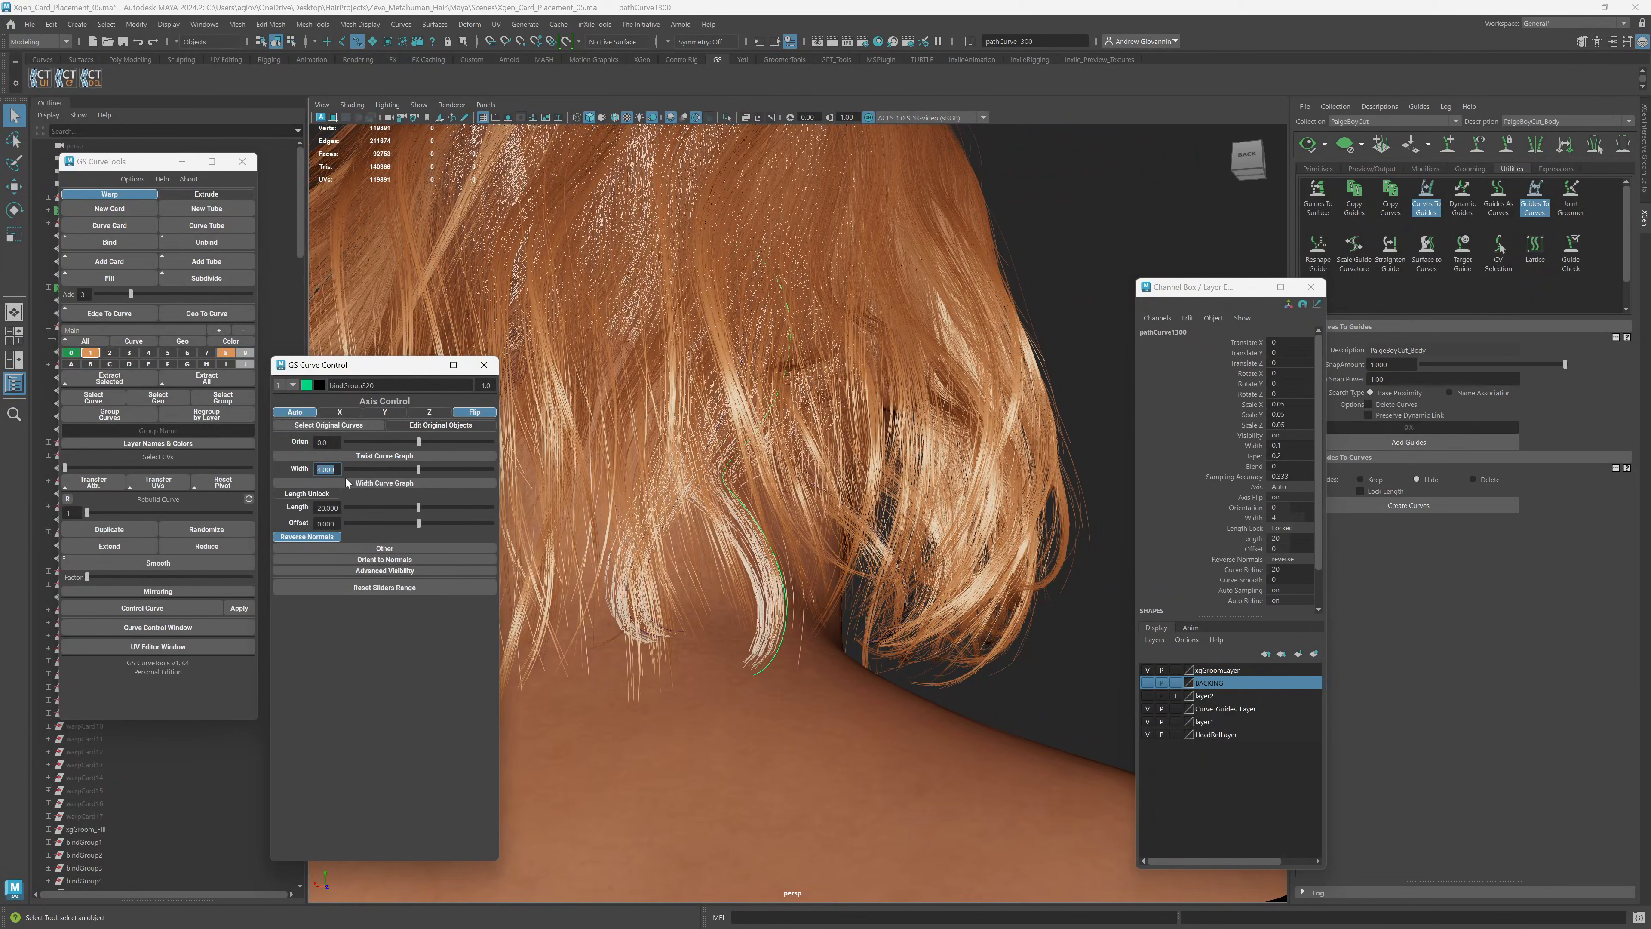
{"action": "left_click_drag", "start_coordinate": [418, 471], "coordinate": [393, 473]}
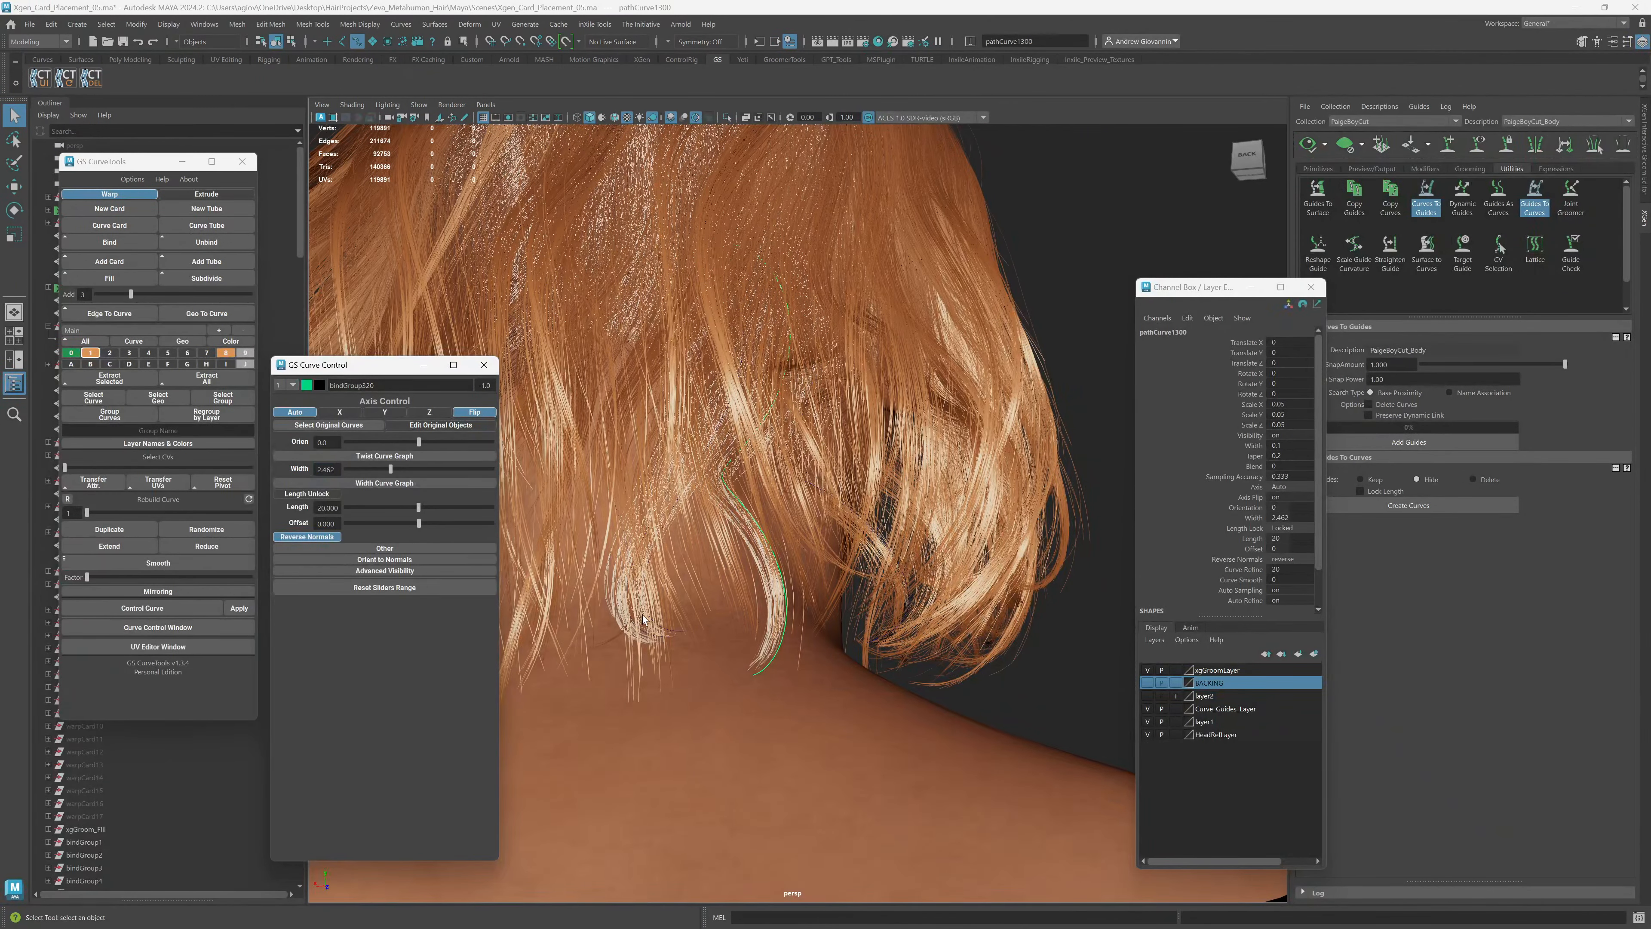
Select the two adjoining bound strands and widen them to match the XGen hair, starting from a width of 4.
{"action": "left_click_drag", "start_coordinate": [654, 627], "coordinate": [618, 622], "text": "alt"}
{"action": "left_click", "coordinate": [662, 628]}
{"action": "left_click", "coordinate": [644, 633], "text": "shift"}
{"action": "double_click", "coordinate": [328, 470]}
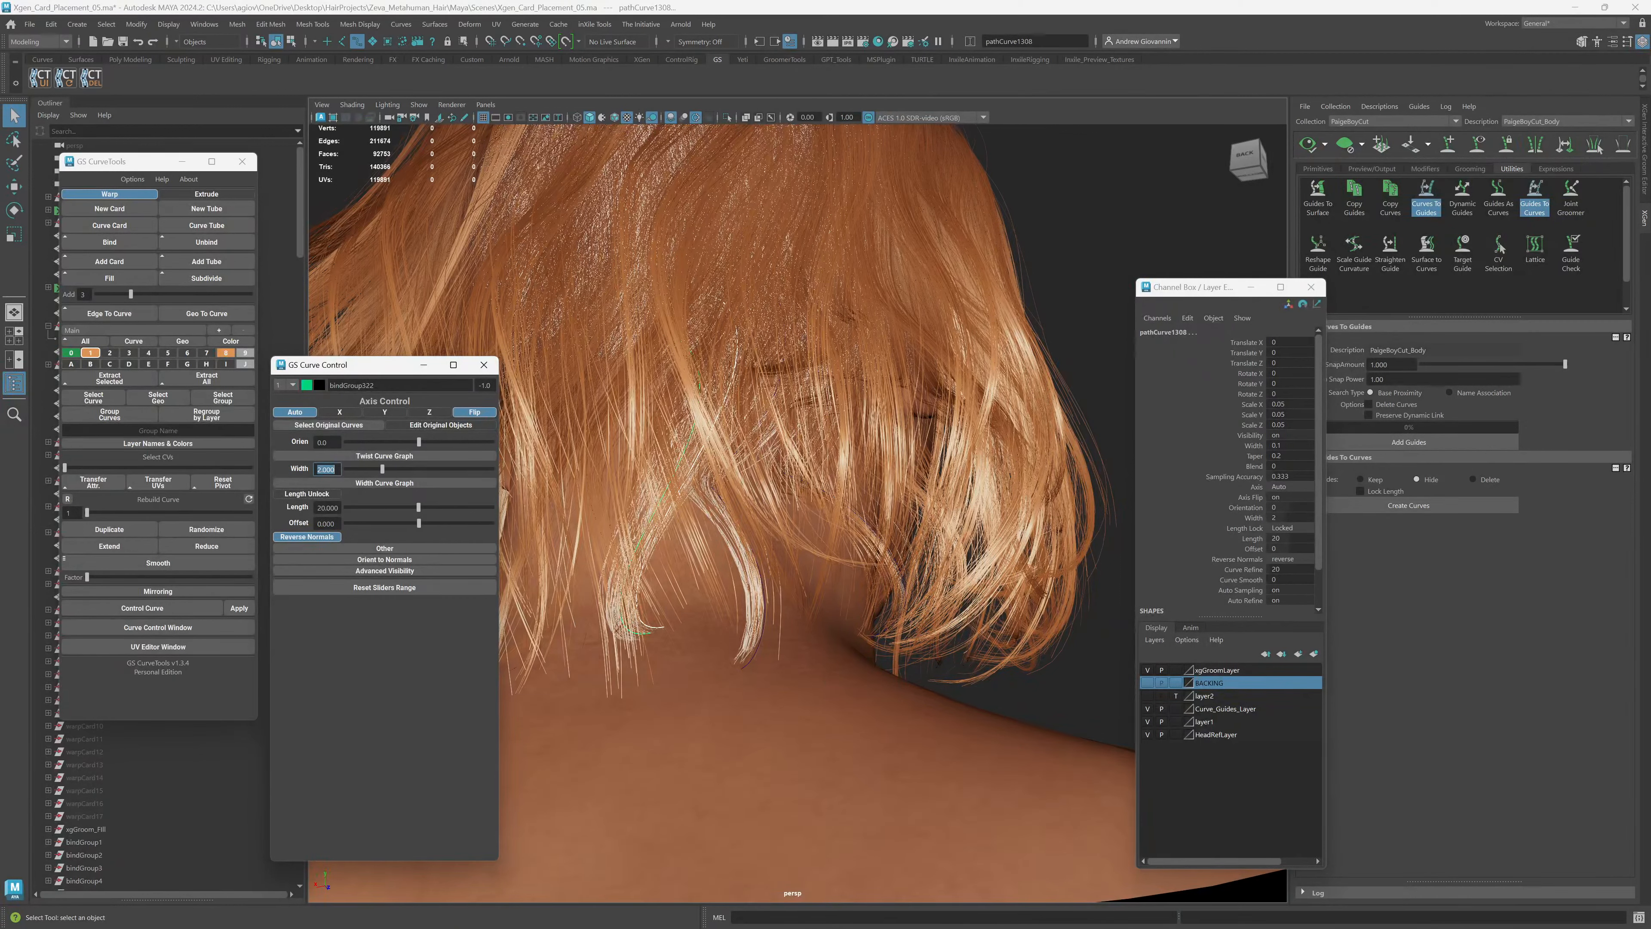
{"action": "type", "text": "4"}
{"action": "key", "text": "Return"}
{"action": "left_click_drag", "start_coordinate": [418, 468], "coordinate": [376, 478]}
Set the width of the bound strand at the side of the neck to about 2.87.
{"action": "left_click_drag", "start_coordinate": [865, 481], "coordinate": [735, 465], "text": "alt"}
{"action": "left_click", "coordinate": [848, 588]}
{"action": "double_click", "coordinate": [326, 469]}
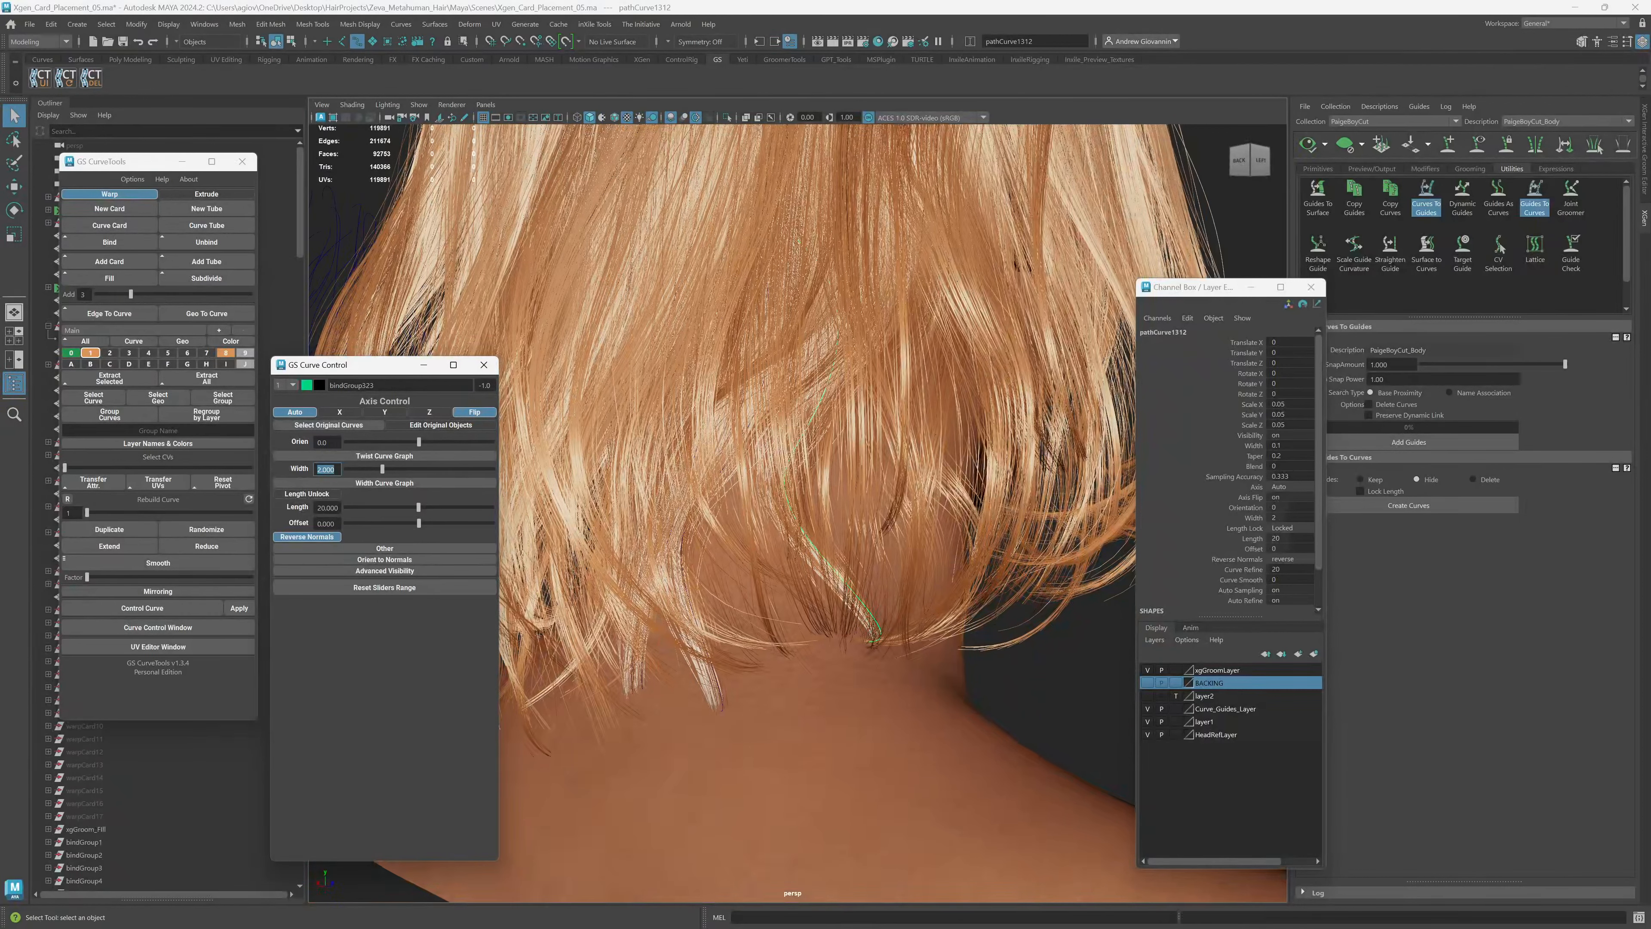
{"action": "type", "text": "4"}
{"action": "key", "text": "Return"}
{"action": "left_click_drag", "start_coordinate": [417, 469], "coordinate": [398, 475]}
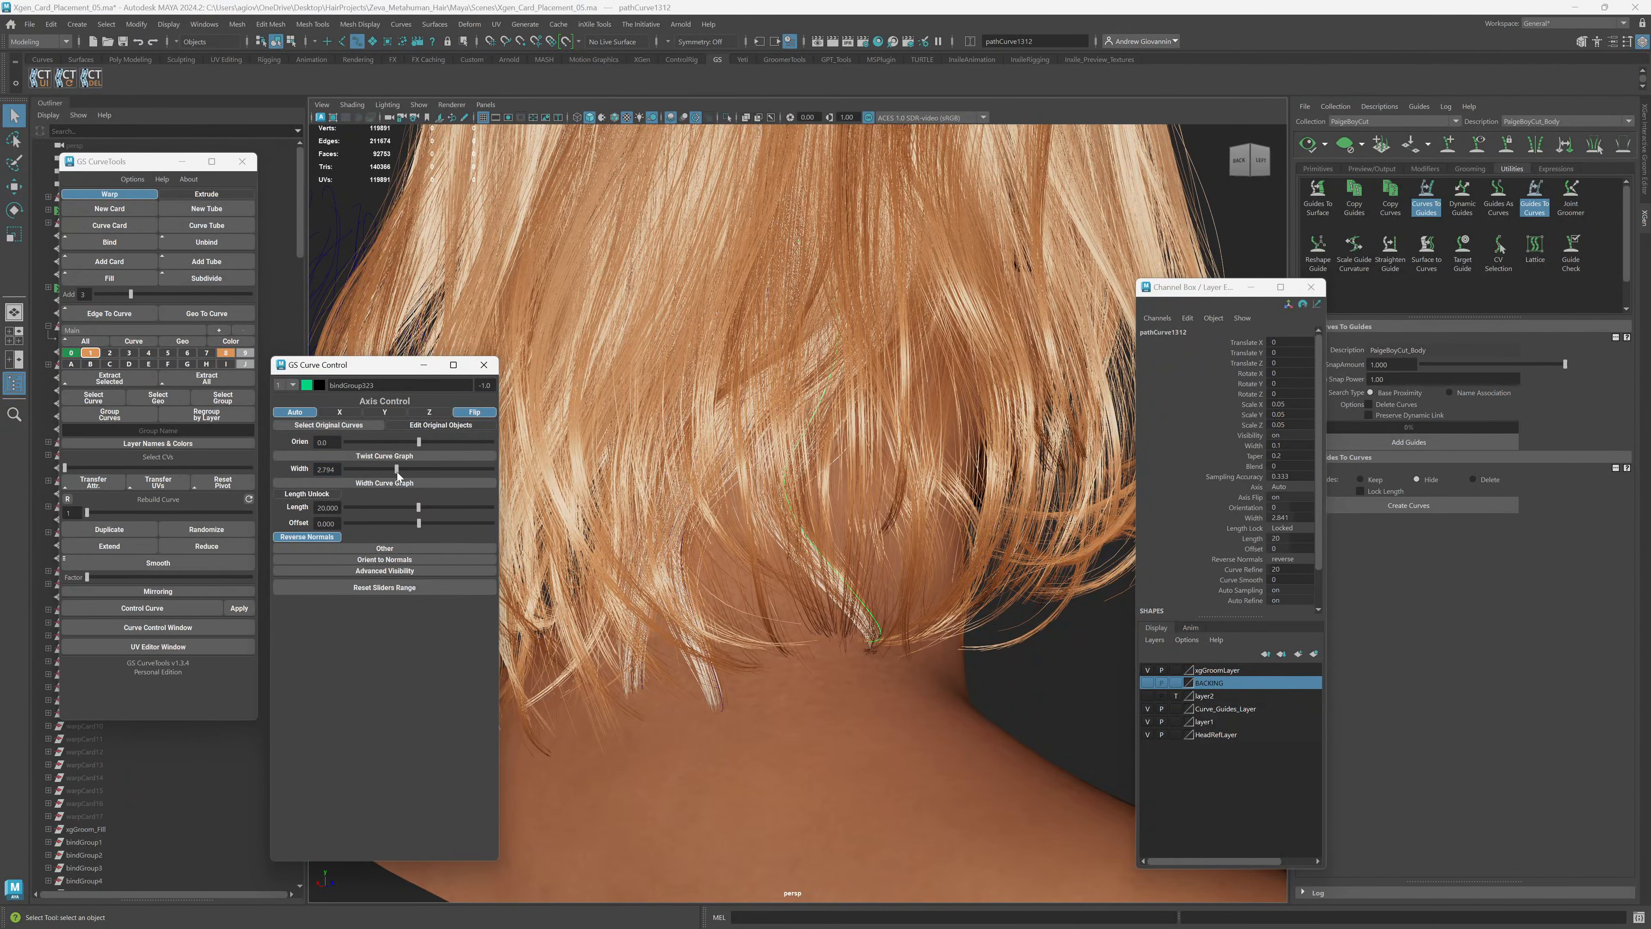
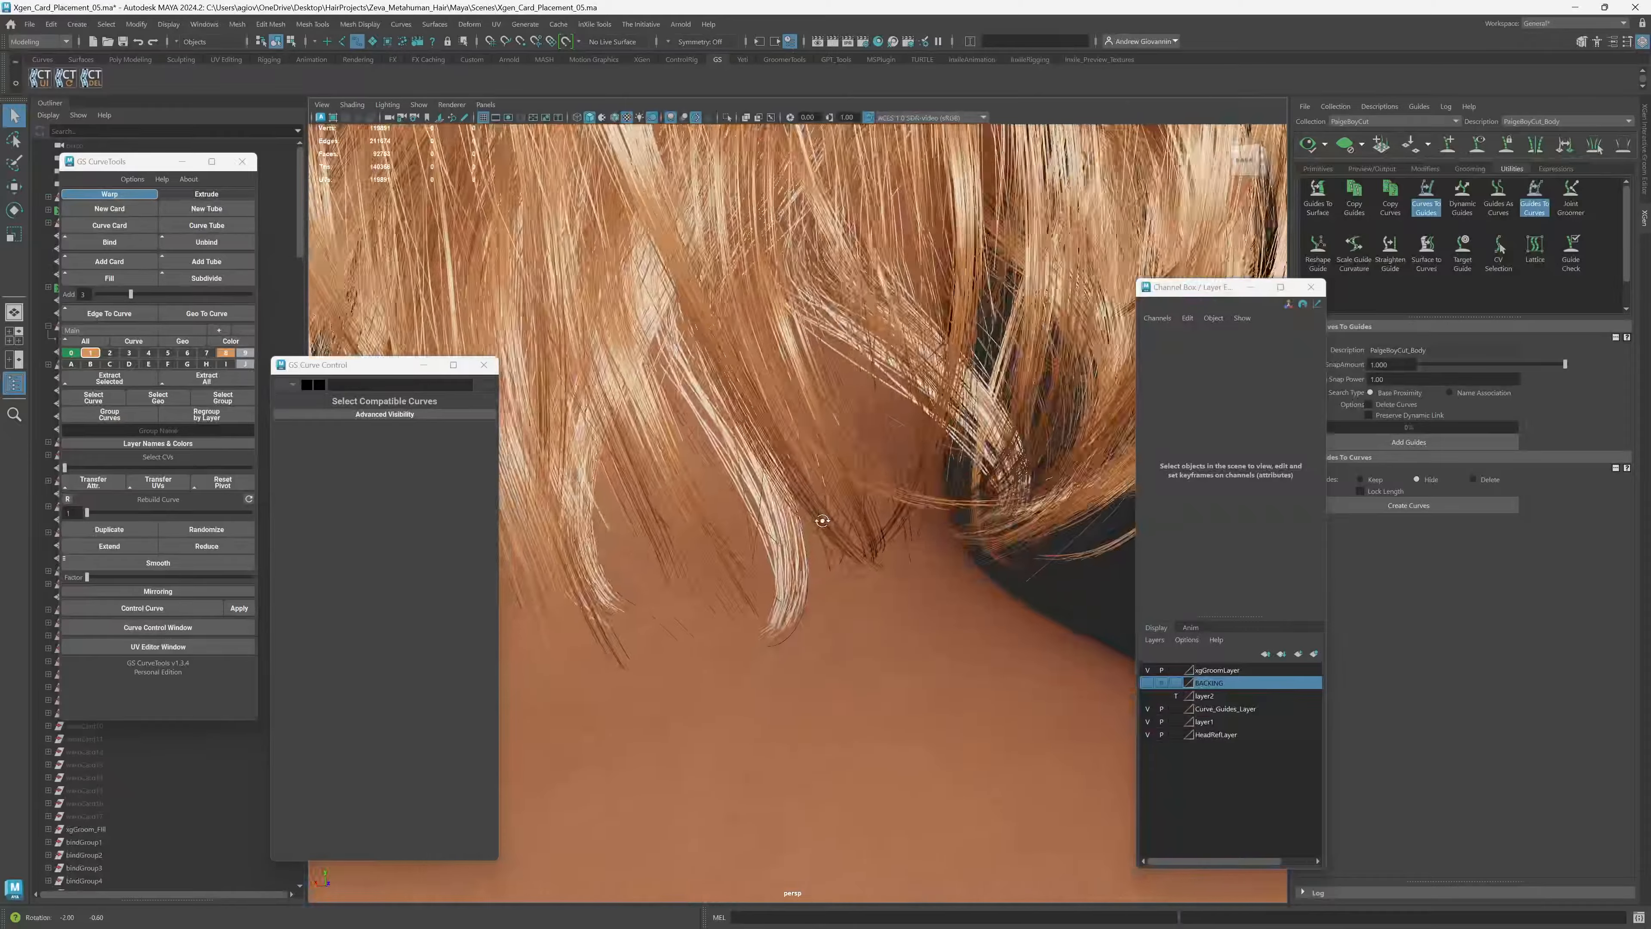
Examine the widened nape strands against the XGen hair from close up, from the side and from behind.
{"action": "left_click_drag", "start_coordinate": [800, 425], "coordinate": [828, 598], "text": "alt"}
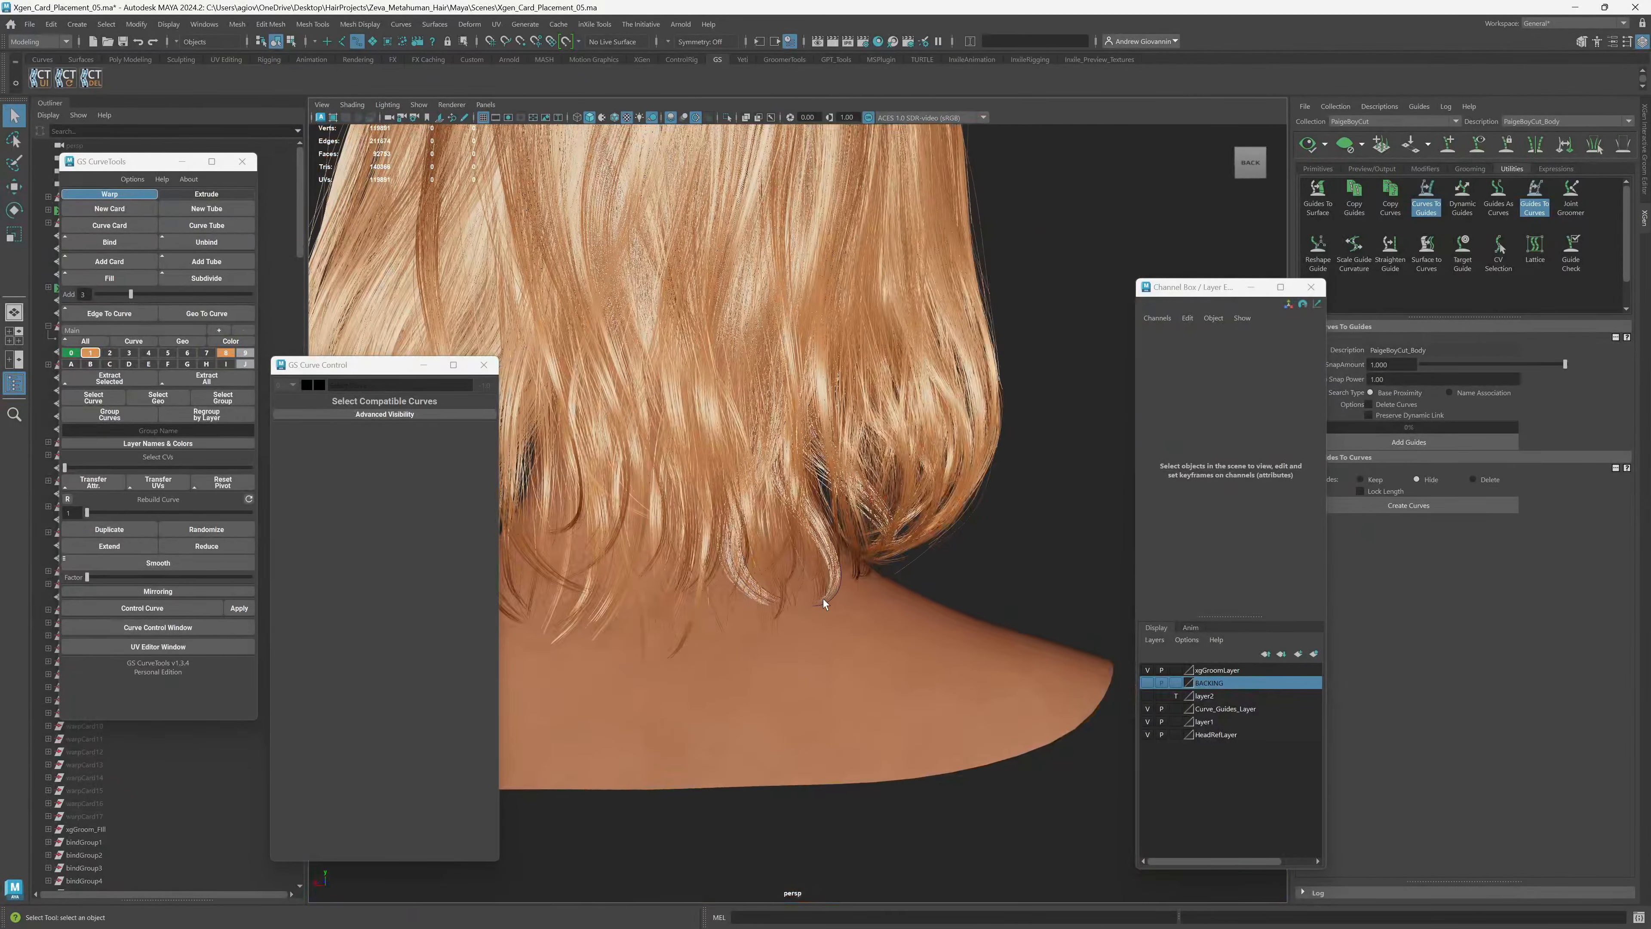
{"action": "right_click_drag", "start_coordinate": [837, 603], "coordinate": [877, 595], "text": "alt"}
{"action": "left_click_drag", "start_coordinate": [876, 596], "coordinate": [860, 581], "text": "alt"}
{"action": "middle_click_drag", "start_coordinate": [872, 580], "coordinate": [839, 637], "text": "alt"}
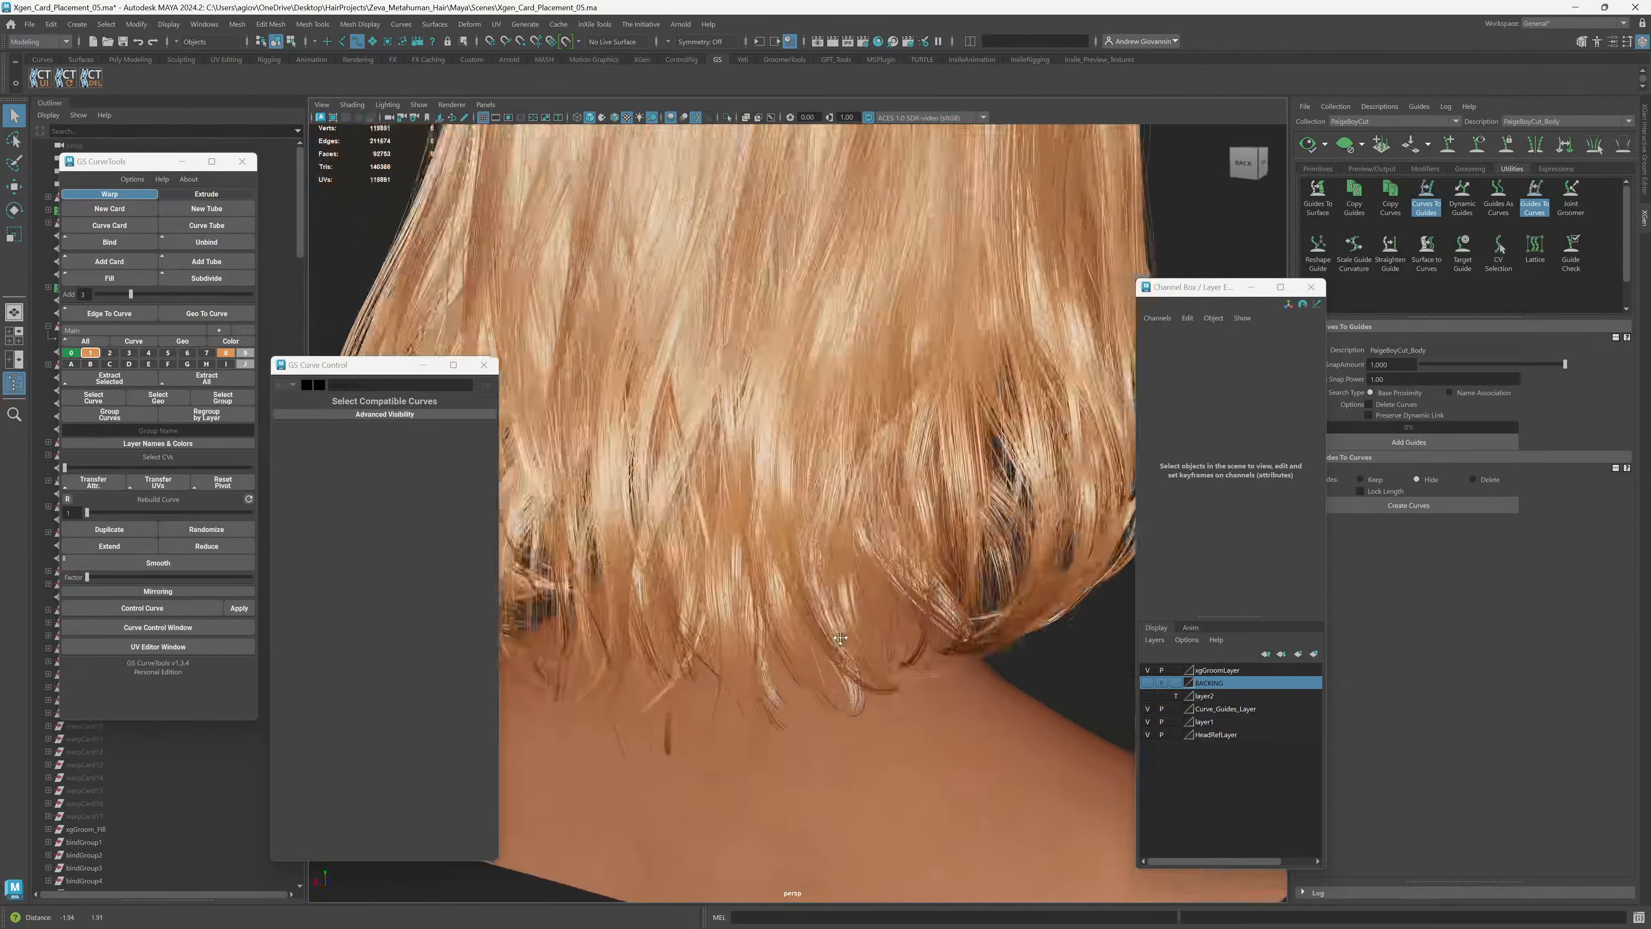
{"action": "right_click_drag", "start_coordinate": [839, 637], "coordinate": [804, 623], "text": "alt"}
{"action": "mouse_move", "coordinate": [803, 623]}
{"action": "left_mouse_down", "text": "alt"}
{"action": "mouse_move", "coordinate": [829, 615]}
{"action": "mouse_move", "coordinate": [809, 622]}
{"action": "left_mouse_up", "text": "alt"}
{"action": "right_click_drag", "start_coordinate": [809, 622], "coordinate": [875, 649], "text": "alt"}
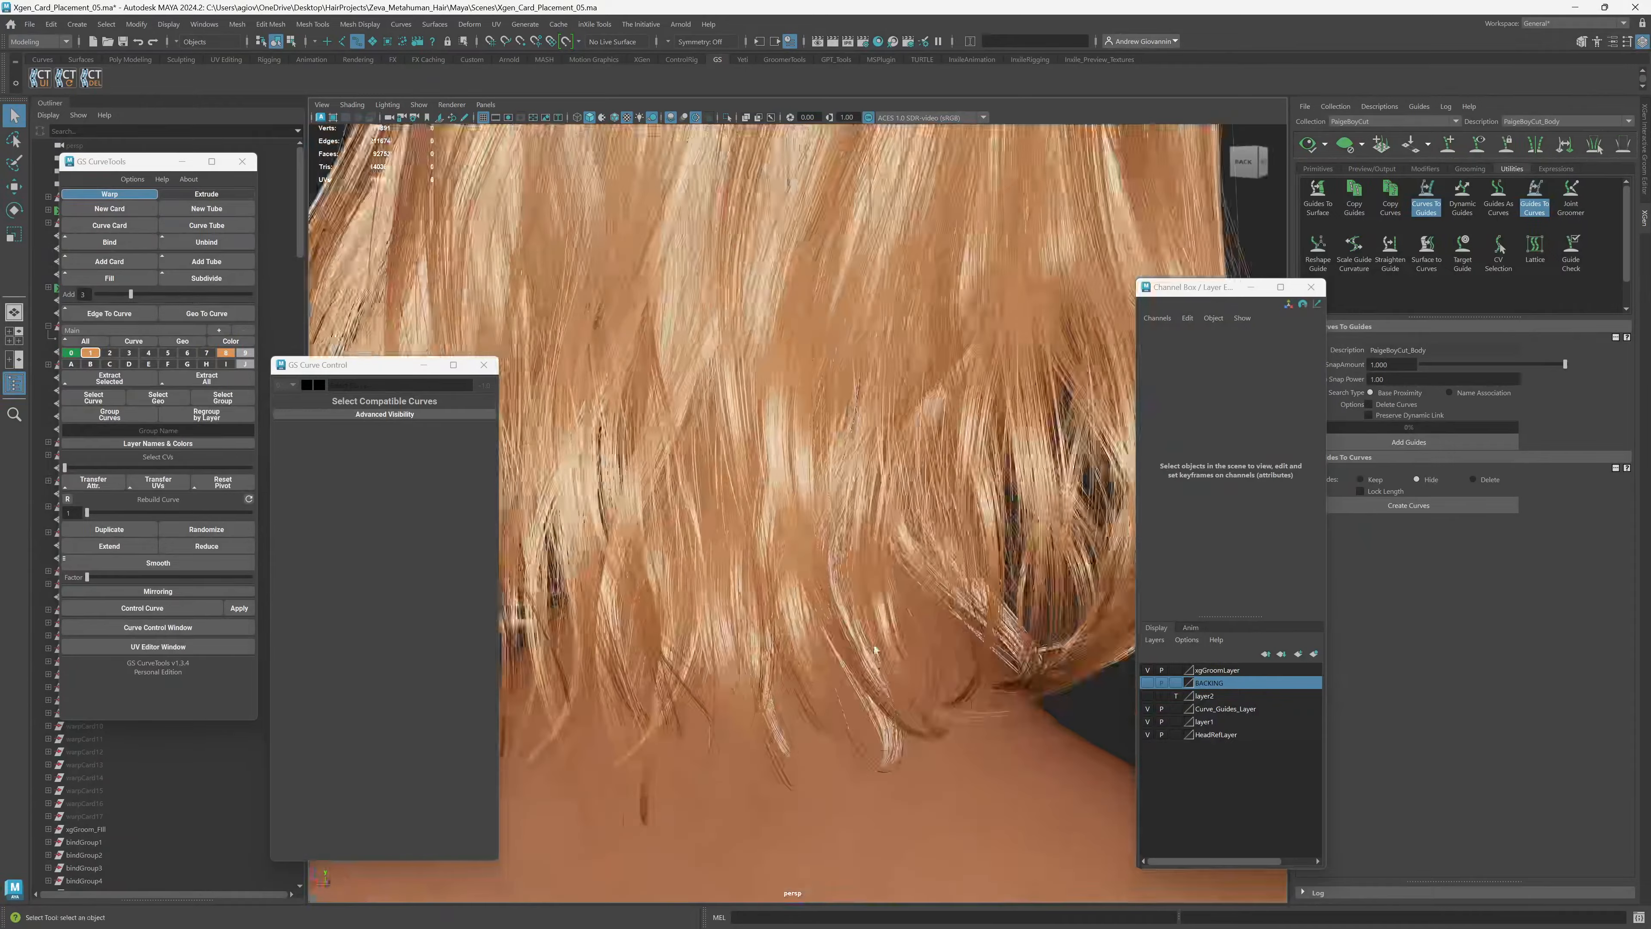
{"action": "middle_click_drag", "start_coordinate": [874, 650], "coordinate": [800, 521], "text": "alt"}
{"action": "left_click_drag", "start_coordinate": [799, 521], "coordinate": [861, 553], "text": "alt"}
{"action": "scroll", "coordinate": [805, 530], "scroll_direction": "down", "scroll_amount": 6}
{"action": "right_click_drag", "start_coordinate": [861, 553], "coordinate": [943, 576], "text": "alt"}
{"action": "mouse_move", "coordinate": [943, 576]}
{"action": "left_mouse_down", "text": "alt"}
{"action": "mouse_move", "coordinate": [837, 539]}
{"action": "mouse_move", "coordinate": [859, 569]}
{"action": "mouse_move", "coordinate": [912, 567]}
{"action": "left_mouse_up", "text": "alt"}
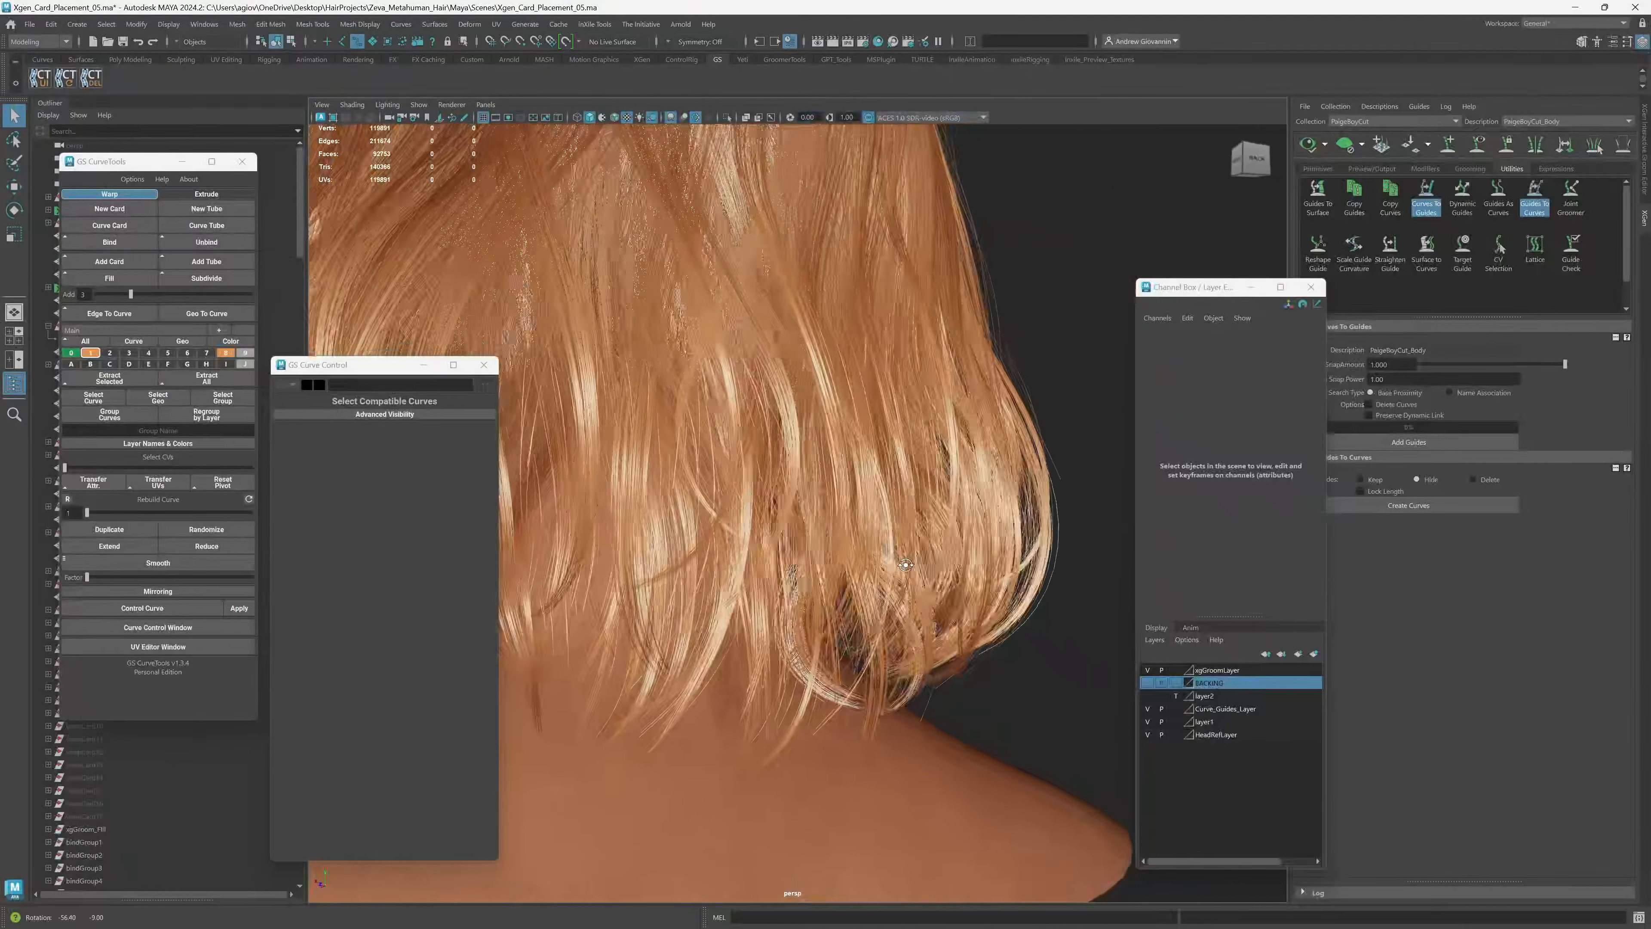
{"action": "right_click_drag", "start_coordinate": [912, 567], "coordinate": [788, 406], "text": "alt"}
{"action": "mouse_move", "coordinate": [788, 406]}
{"action": "left_mouse_down", "text": "alt"}
{"action": "mouse_move", "coordinate": [806, 397]}
{"action": "mouse_move", "coordinate": [787, 406]}
{"action": "left_mouse_up", "text": "alt"}
{"action": "right_click_drag", "start_coordinate": [787, 406], "coordinate": [737, 414], "text": "alt"}
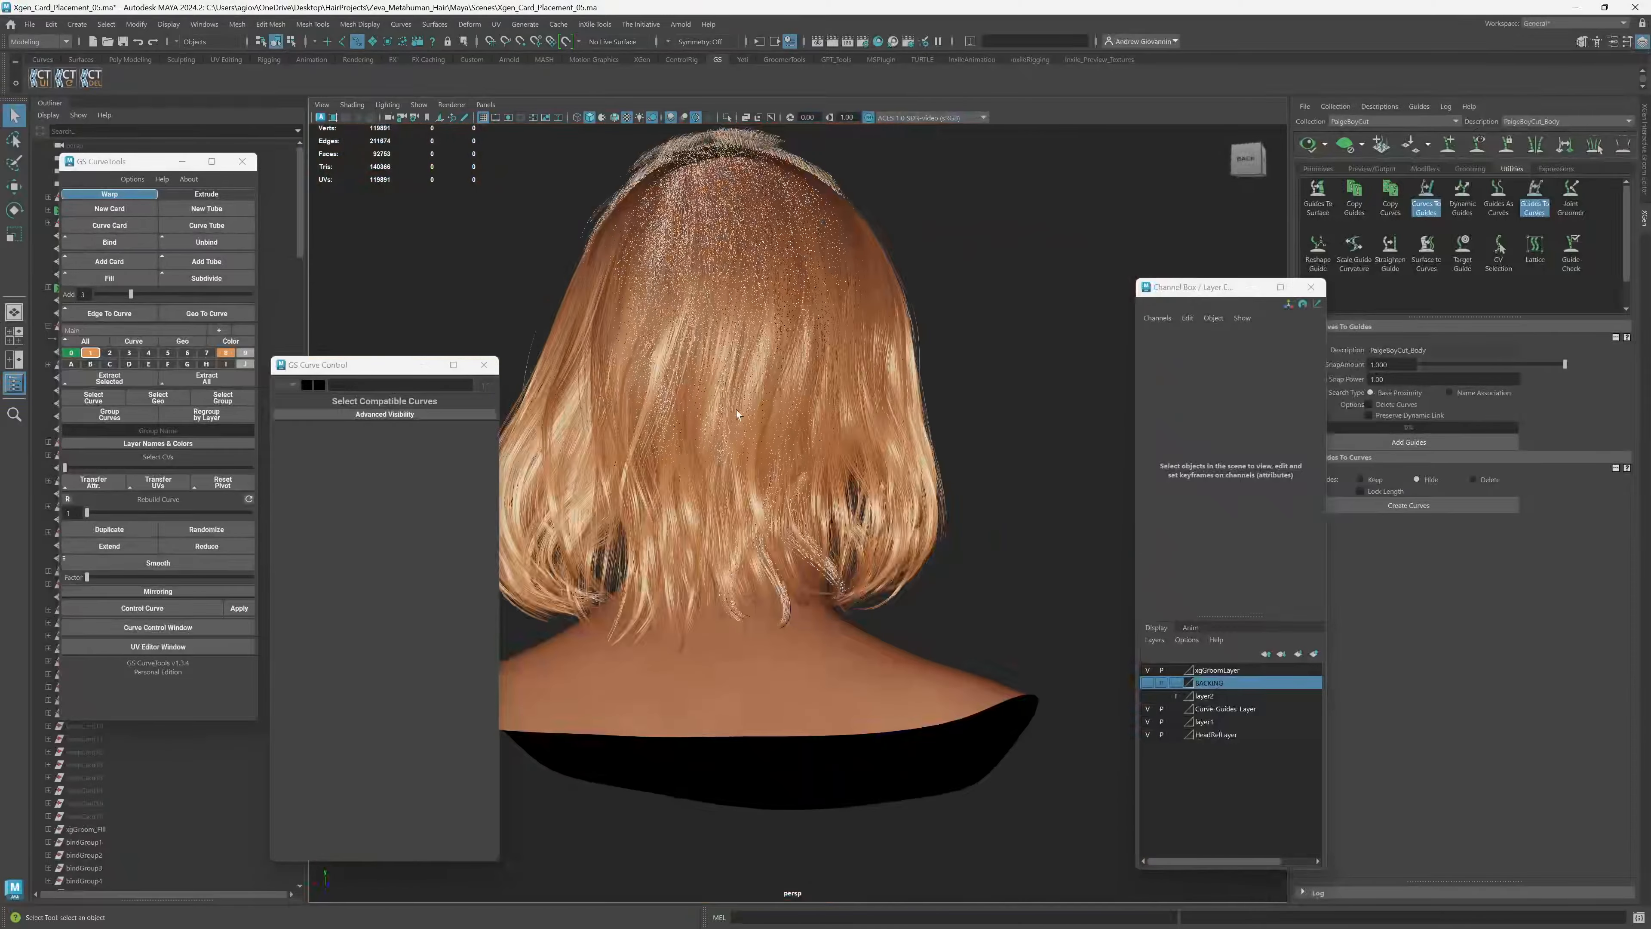
{"action": "left_click_drag", "start_coordinate": [788, 414], "coordinate": [853, 552], "text": "alt"}
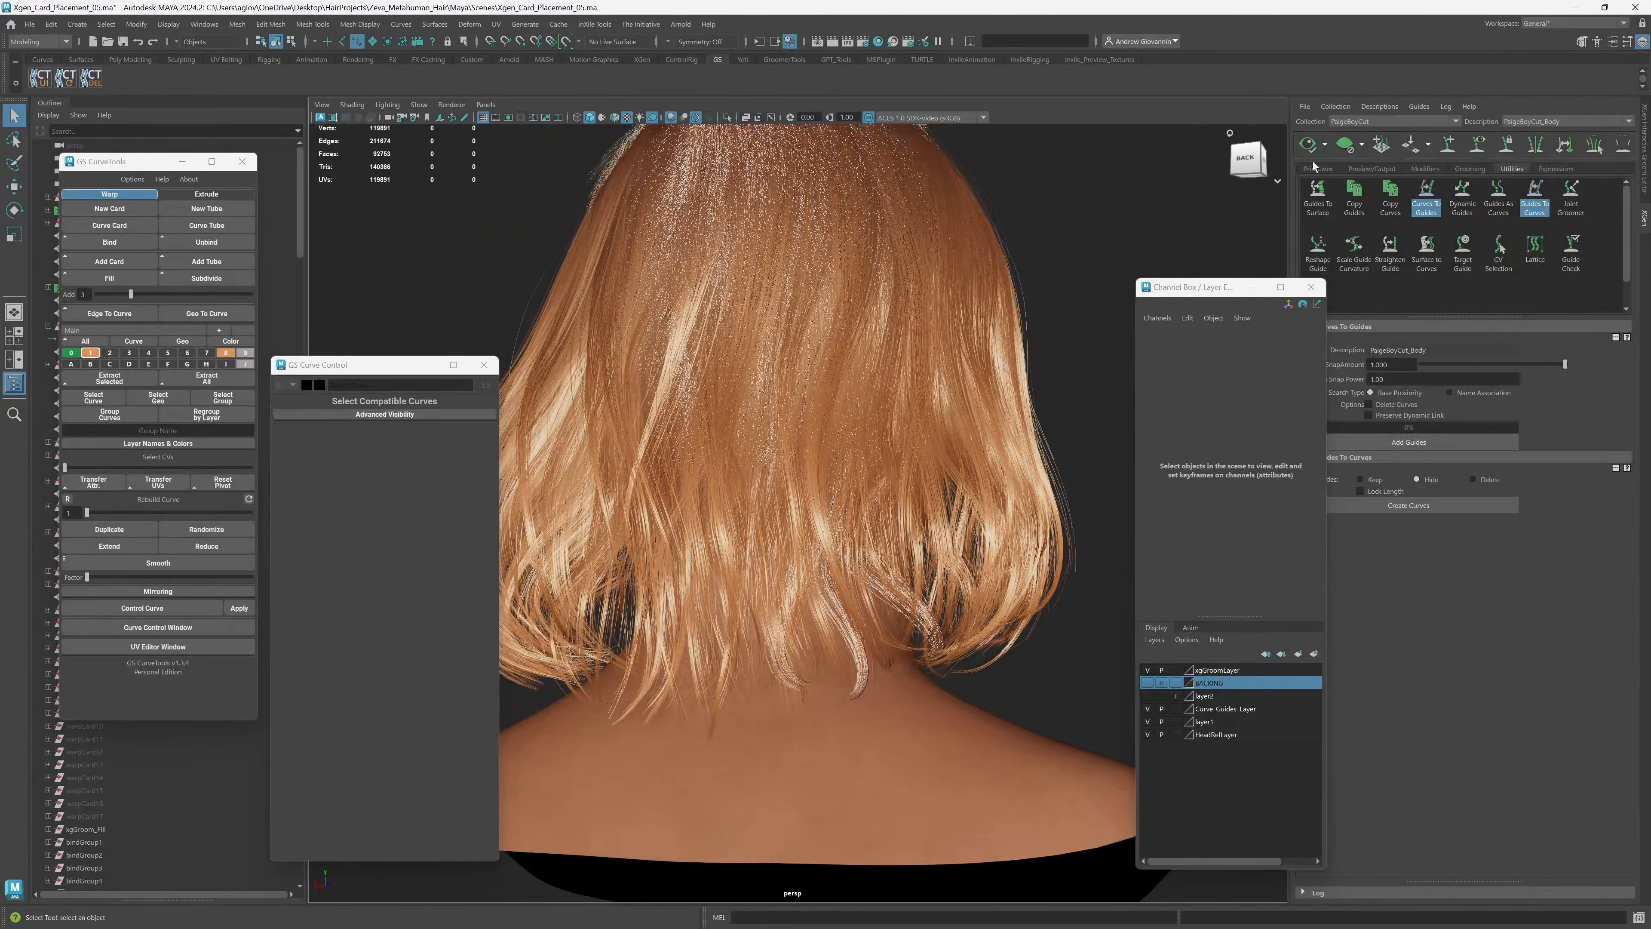
Clear the XGen hair preview and select the strand at the side of the neck to check its shape.
{"action": "left_click", "coordinate": [1344, 145]}
{"action": "scroll", "coordinate": [882, 573], "scroll_direction": "down", "scroll_amount": 4}
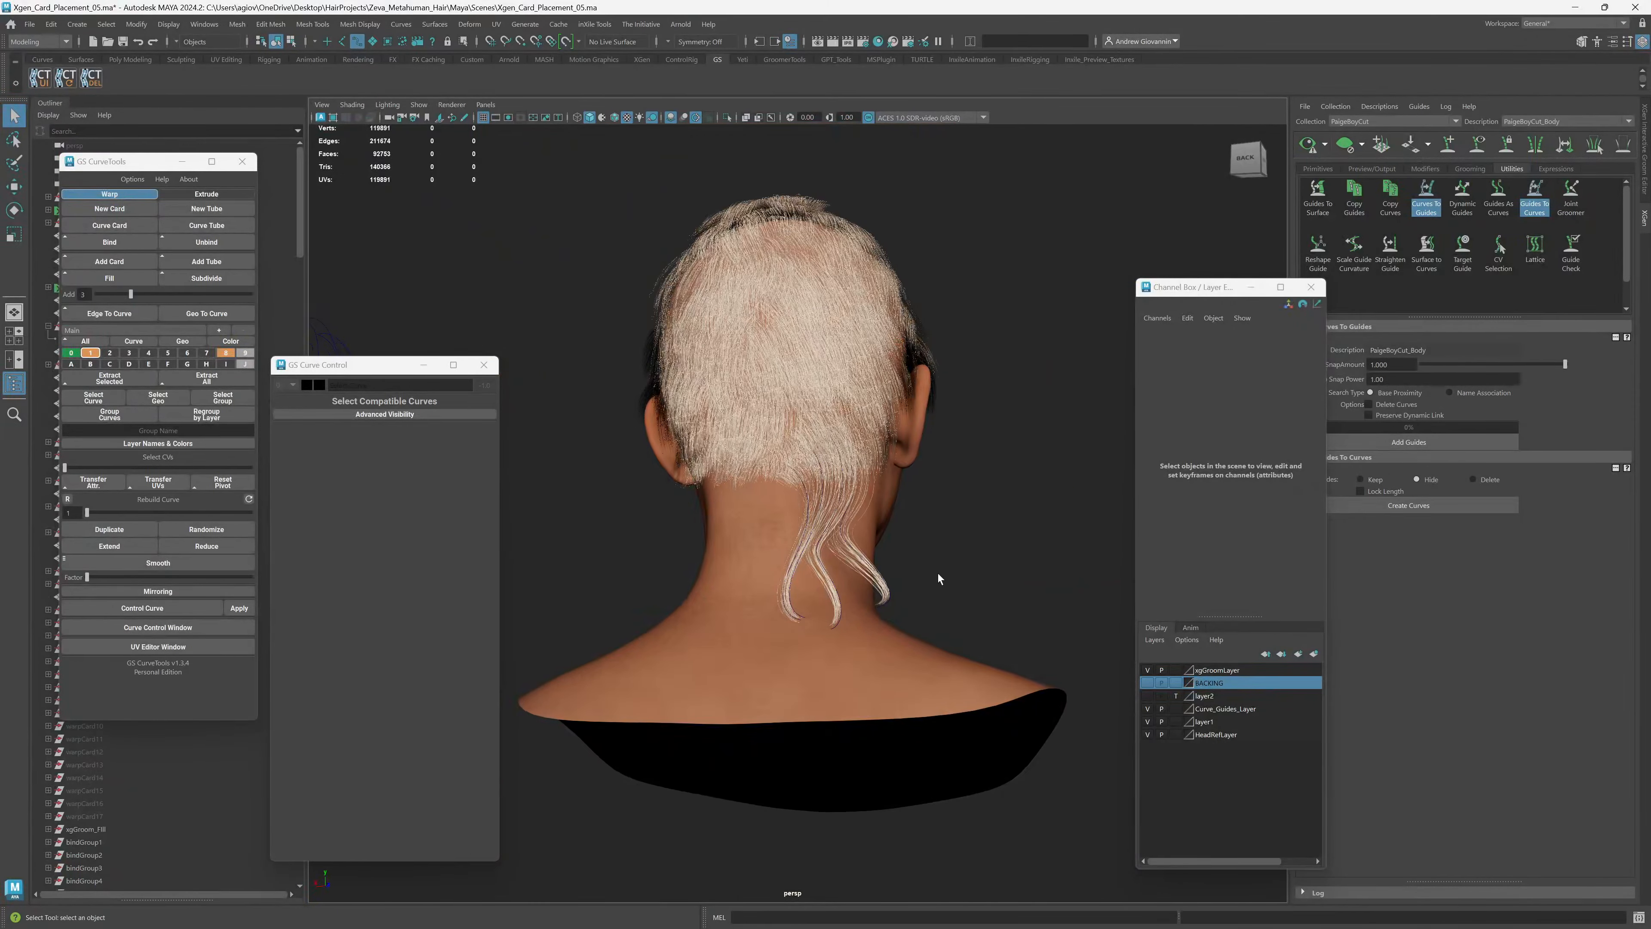
{"action": "scroll", "coordinate": [936, 579], "scroll_direction": "up", "scroll_amount": 4}
{"action": "middle_click_drag", "start_coordinate": [883, 612], "coordinate": [847, 529], "text": "alt"}
{"action": "scroll", "coordinate": [848, 529], "scroll_direction": "down", "scroll_amount": 3}
{"action": "mouse_move", "coordinate": [848, 526]}
{"action": "left_mouse_down", "text": "alt"}
{"action": "mouse_move", "coordinate": [835, 544]}
{"action": "mouse_move", "coordinate": [900, 546]}
{"action": "mouse_move", "coordinate": [853, 553]}
{"action": "left_mouse_up", "text": "alt"}
{"action": "scroll", "coordinate": [852, 553], "scroll_direction": "down", "scroll_amount": 1}
{"action": "scroll", "coordinate": [957, 580], "scroll_direction": "up", "scroll_amount": 5}
{"action": "left_click", "coordinate": [878, 538]}
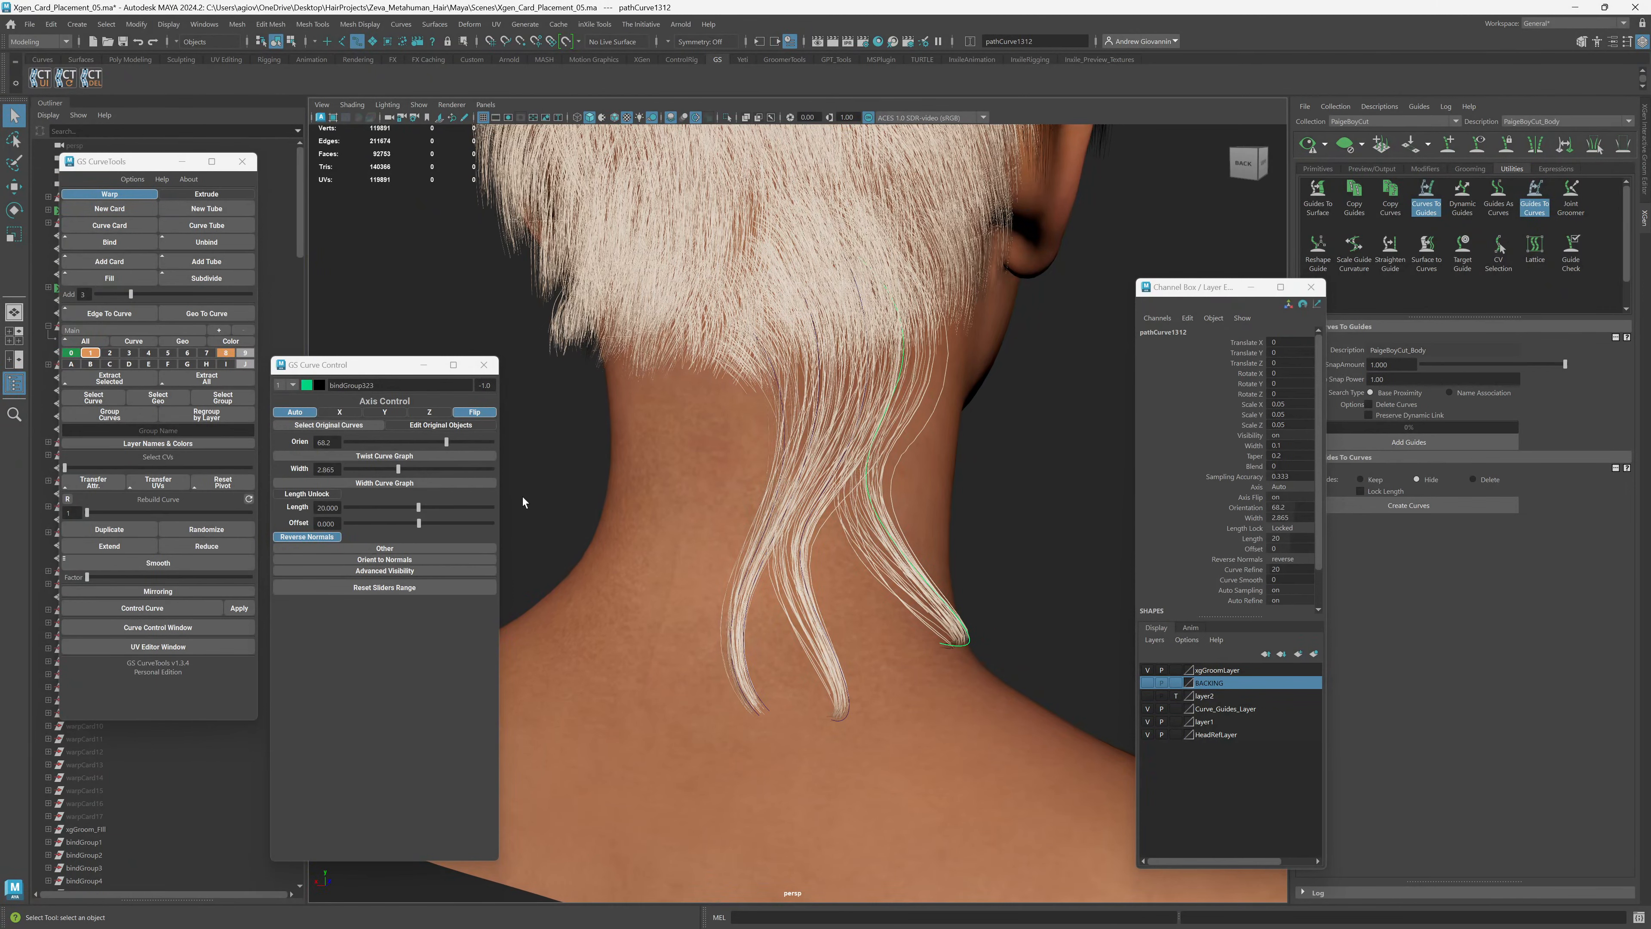
{"action": "left_click_drag", "start_coordinate": [744, 536], "coordinate": [734, 537], "text": "alt"}
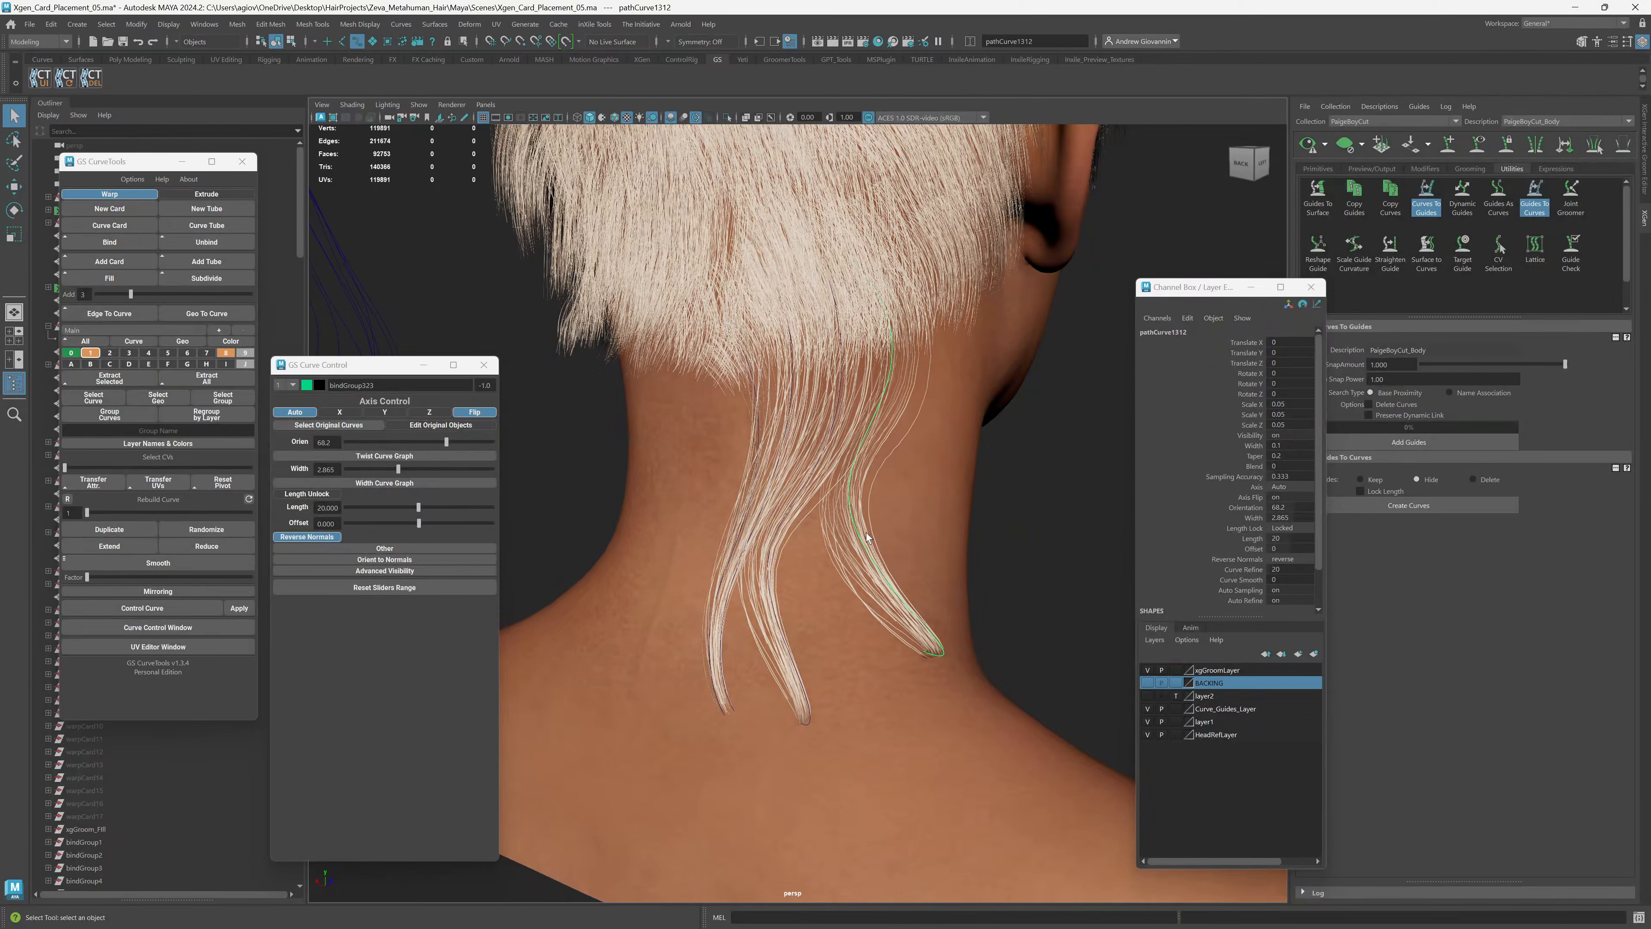
{"action": "left_click_drag", "start_coordinate": [872, 571], "coordinate": [928, 558], "text": "alt"}
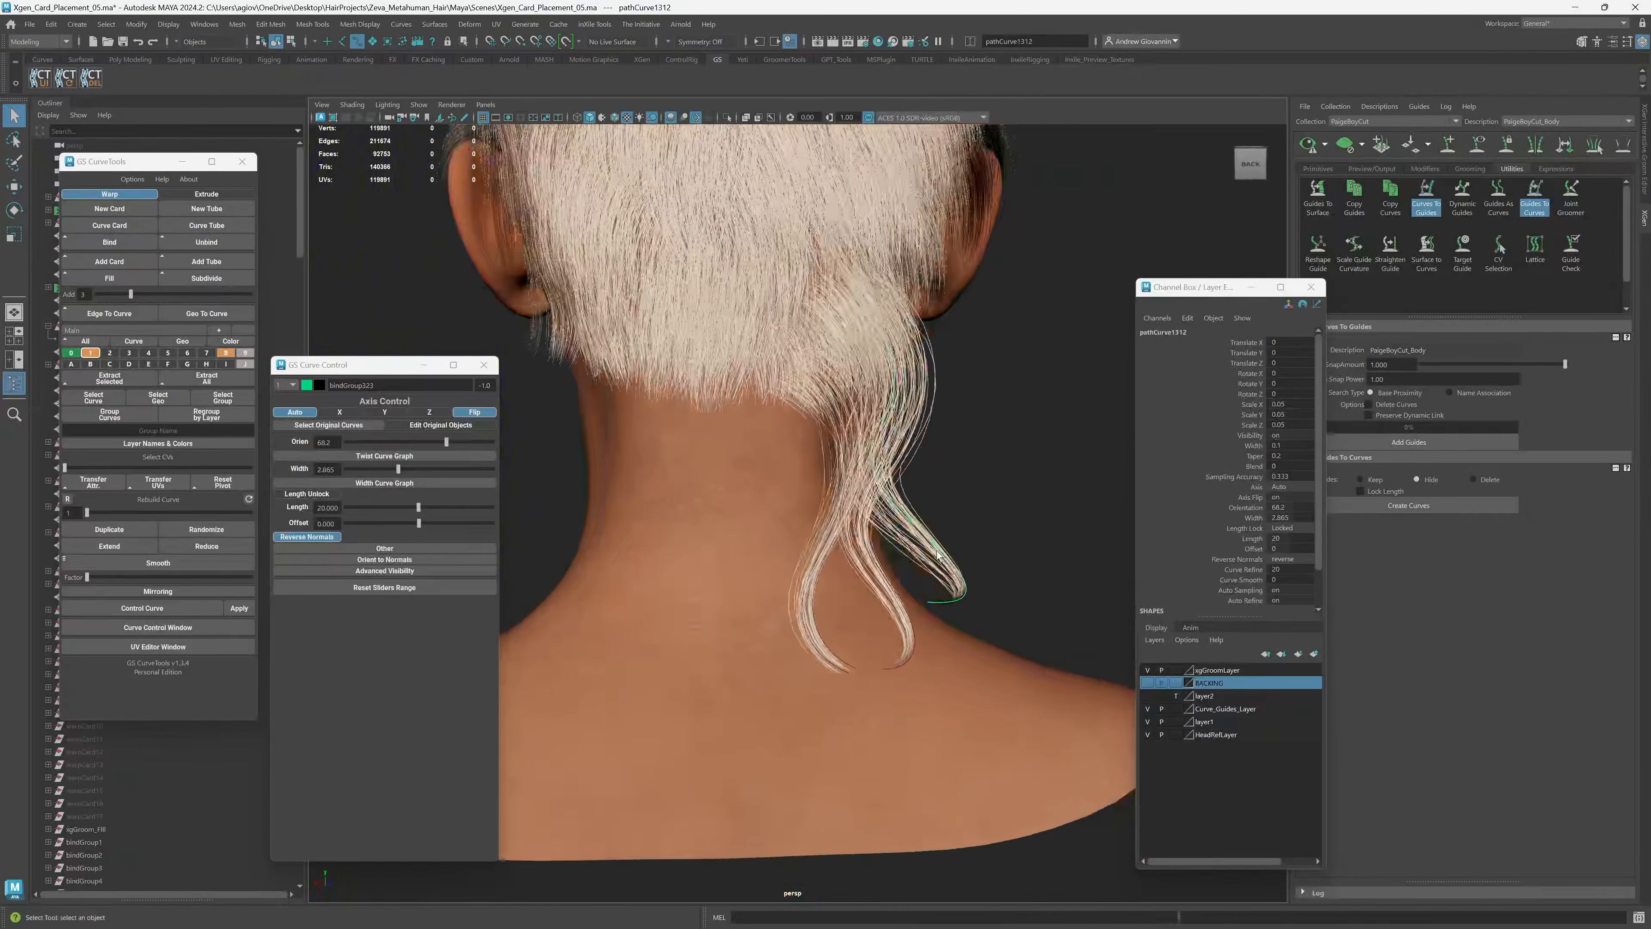
Select the offset guide curves, try isolating them in the view, and undo the last change.
{"action": "right_click_drag", "start_coordinate": [928, 558], "coordinate": [682, 524], "text": "alt"}
{"action": "middle_click_drag", "start_coordinate": [682, 524], "coordinate": [861, 586], "text": "alt"}
{"action": "left_click_drag", "start_coordinate": [940, 689], "coordinate": [651, 566]}
{"action": "right_click_drag", "start_coordinate": [650, 566], "coordinate": [739, 611], "text": "alt"}
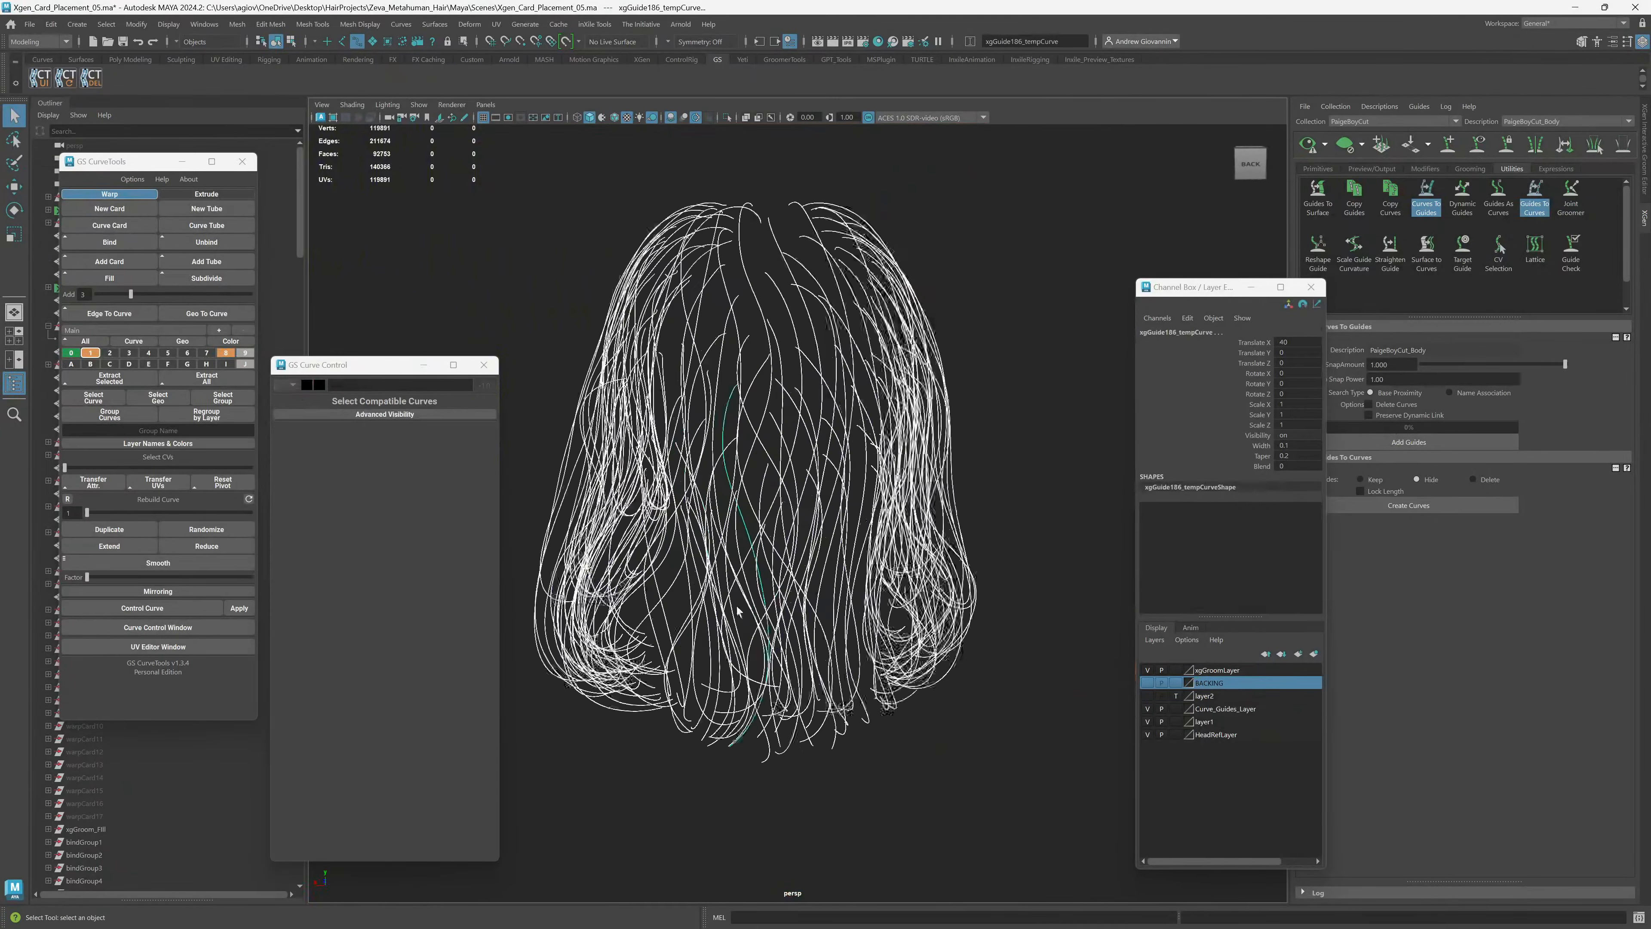
{"action": "left_click_drag", "start_coordinate": [739, 612], "coordinate": [837, 479], "text": "alt"}
{"action": "right_click_drag", "start_coordinate": [837, 480], "coordinate": [865, 615], "text": "alt"}
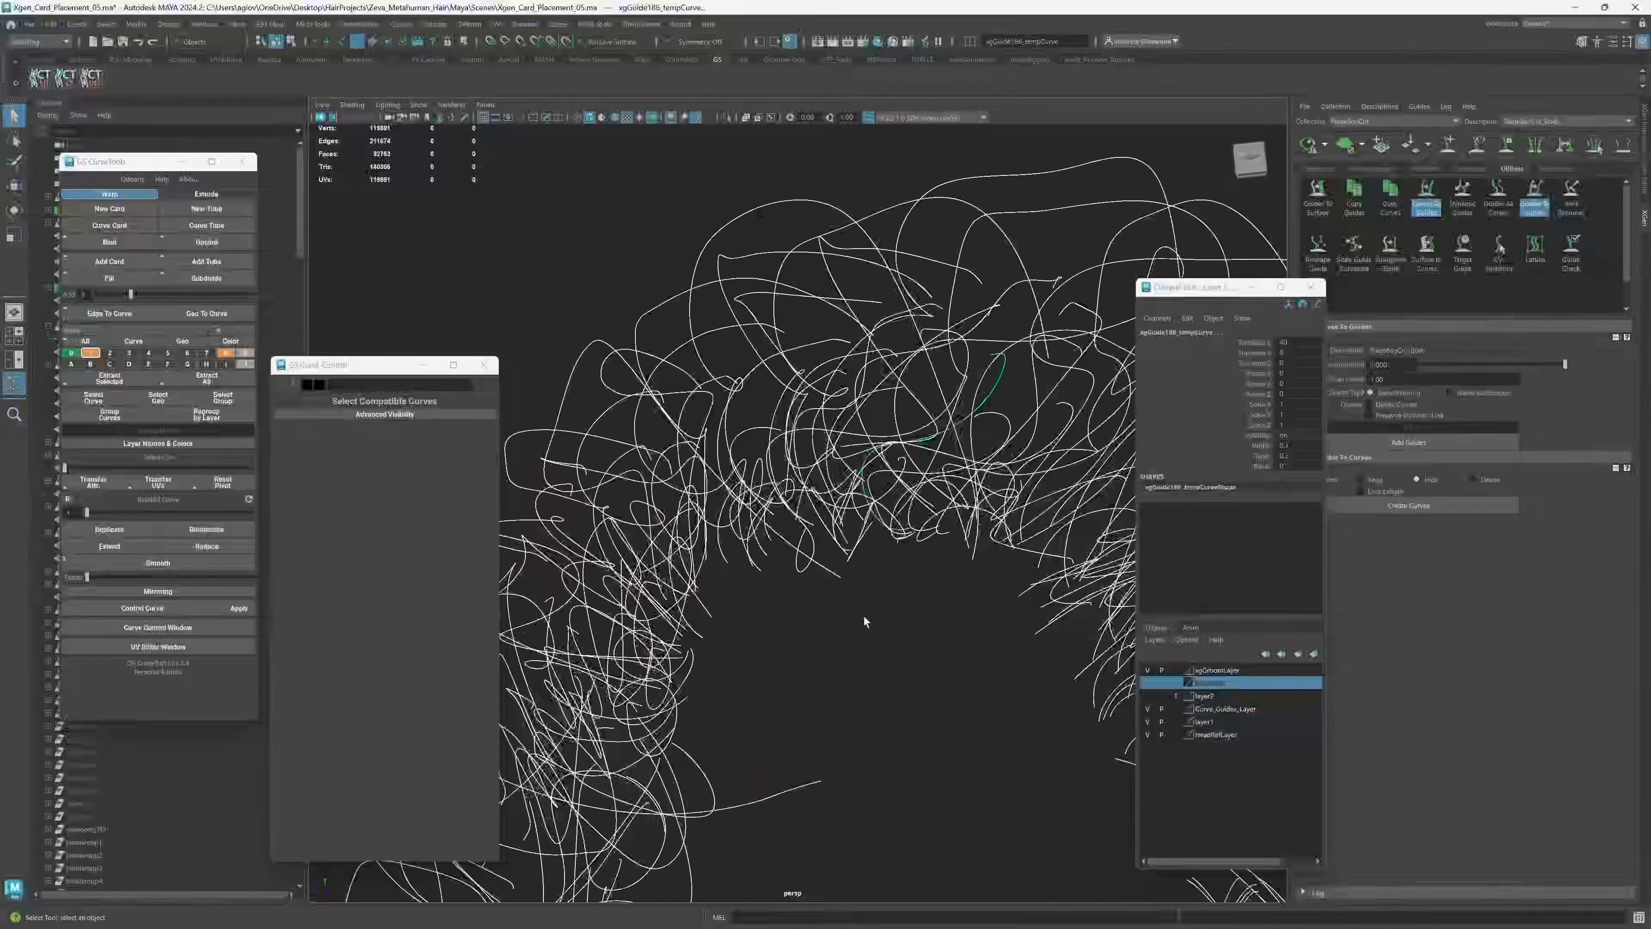
{"action": "left_click_drag", "start_coordinate": [865, 616], "coordinate": [889, 507], "text": "alt"}
{"action": "key", "text": "ctrl+1"}
{"action": "left_click_drag", "start_coordinate": [910, 545], "coordinate": [842, 554], "text": "alt"}
{"action": "key", "text": "ctrl+z"}
Select six neighbouring nape guide curves in the offset set and check the selection from several angles.
{"action": "left_click", "coordinate": [936, 510], "text": "shift"}
{"action": "middle_click_drag", "start_coordinate": [956, 591], "coordinate": [852, 494], "text": "alt"}
{"action": "mouse_move", "coordinate": [852, 495]}
{"action": "left_mouse_down", "text": "alt"}
{"action": "mouse_move", "coordinate": [874, 485]}
{"action": "mouse_move", "coordinate": [874, 456]}
{"action": "mouse_move", "coordinate": [906, 485]}
{"action": "mouse_move", "coordinate": [891, 483]}
{"action": "mouse_move", "coordinate": [942, 468]}
{"action": "mouse_move", "coordinate": [921, 513]}
{"action": "mouse_move", "coordinate": [763, 565]}
{"action": "mouse_move", "coordinate": [888, 497]}
{"action": "mouse_move", "coordinate": [833, 491]}
{"action": "mouse_move", "coordinate": [853, 499]}
{"action": "left_mouse_up", "text": "alt"}
{"action": "left_click", "coordinate": [872, 452], "text": "shift"}
{"action": "left_click", "coordinate": [910, 434], "text": "shift"}
{"action": "left_click", "coordinate": [941, 465], "text": "shift"}
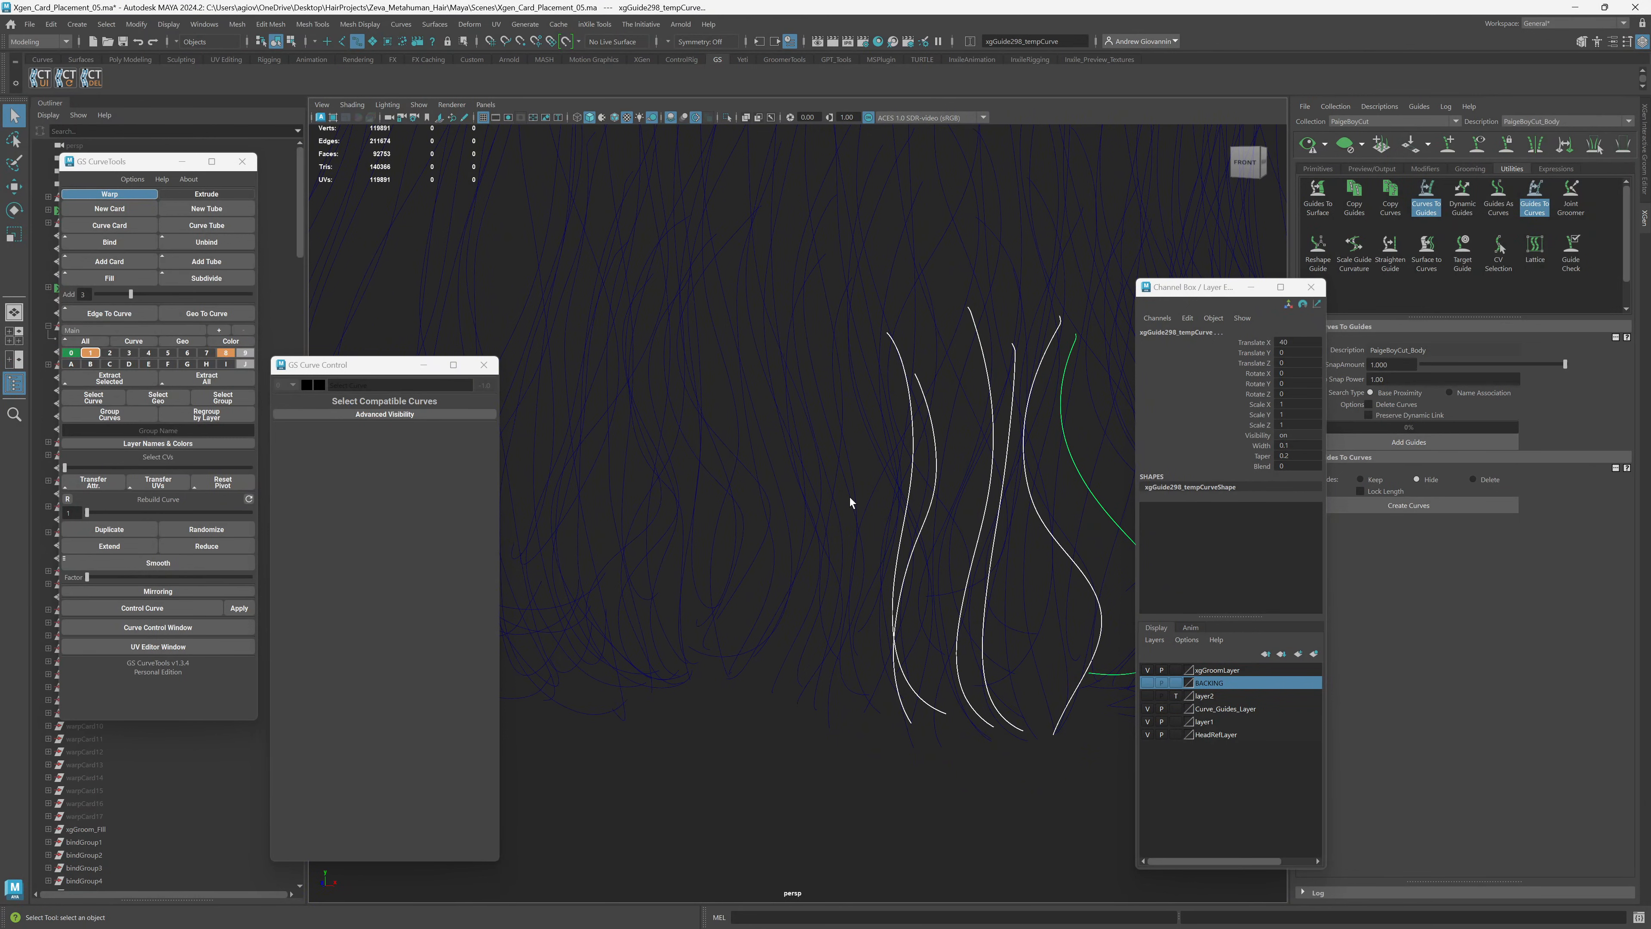
{"action": "left_click_drag", "start_coordinate": [803, 541], "coordinate": [1014, 511], "text": "alt"}
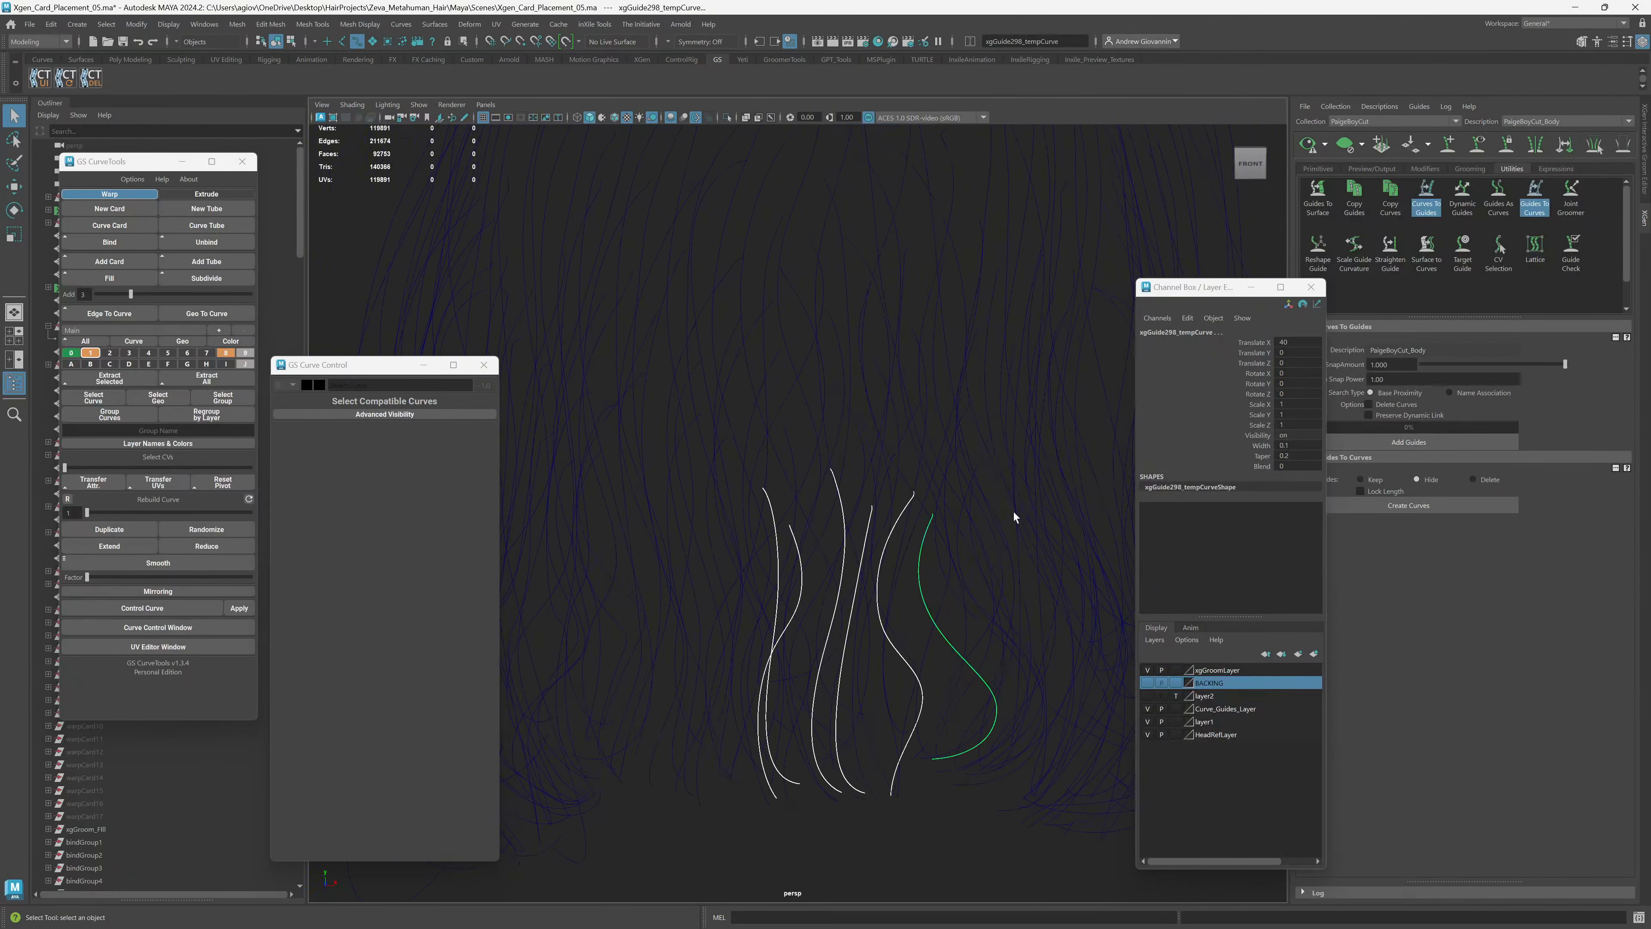
{"action": "left_click_drag", "start_coordinate": [730, 524], "coordinate": [1007, 375], "text": "alt"}
{"action": "left_click_drag", "start_coordinate": [879, 431], "coordinate": [970, 451], "text": "alt"}
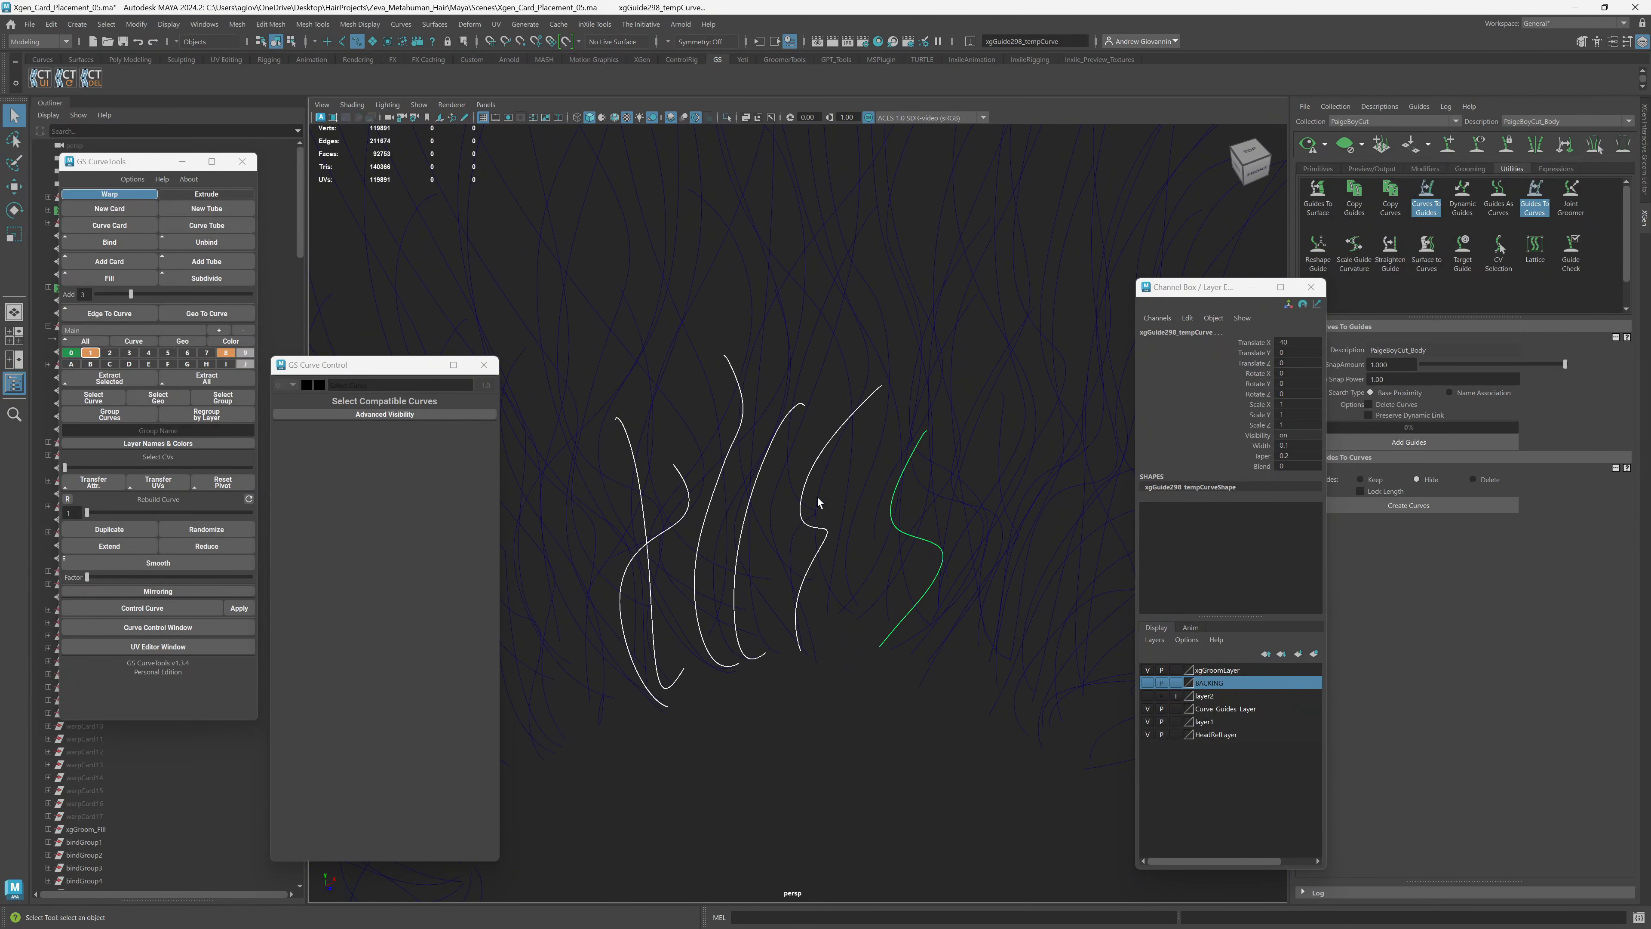
{"action": "left_click_drag", "start_coordinate": [858, 498], "coordinate": [799, 510], "text": "alt"}
{"action": "left_click_drag", "start_coordinate": [986, 370], "coordinate": [691, 467], "text": "alt"}
{"action": "scroll", "coordinate": [845, 514], "scroll_direction": "down", "scroll_amount": 5}
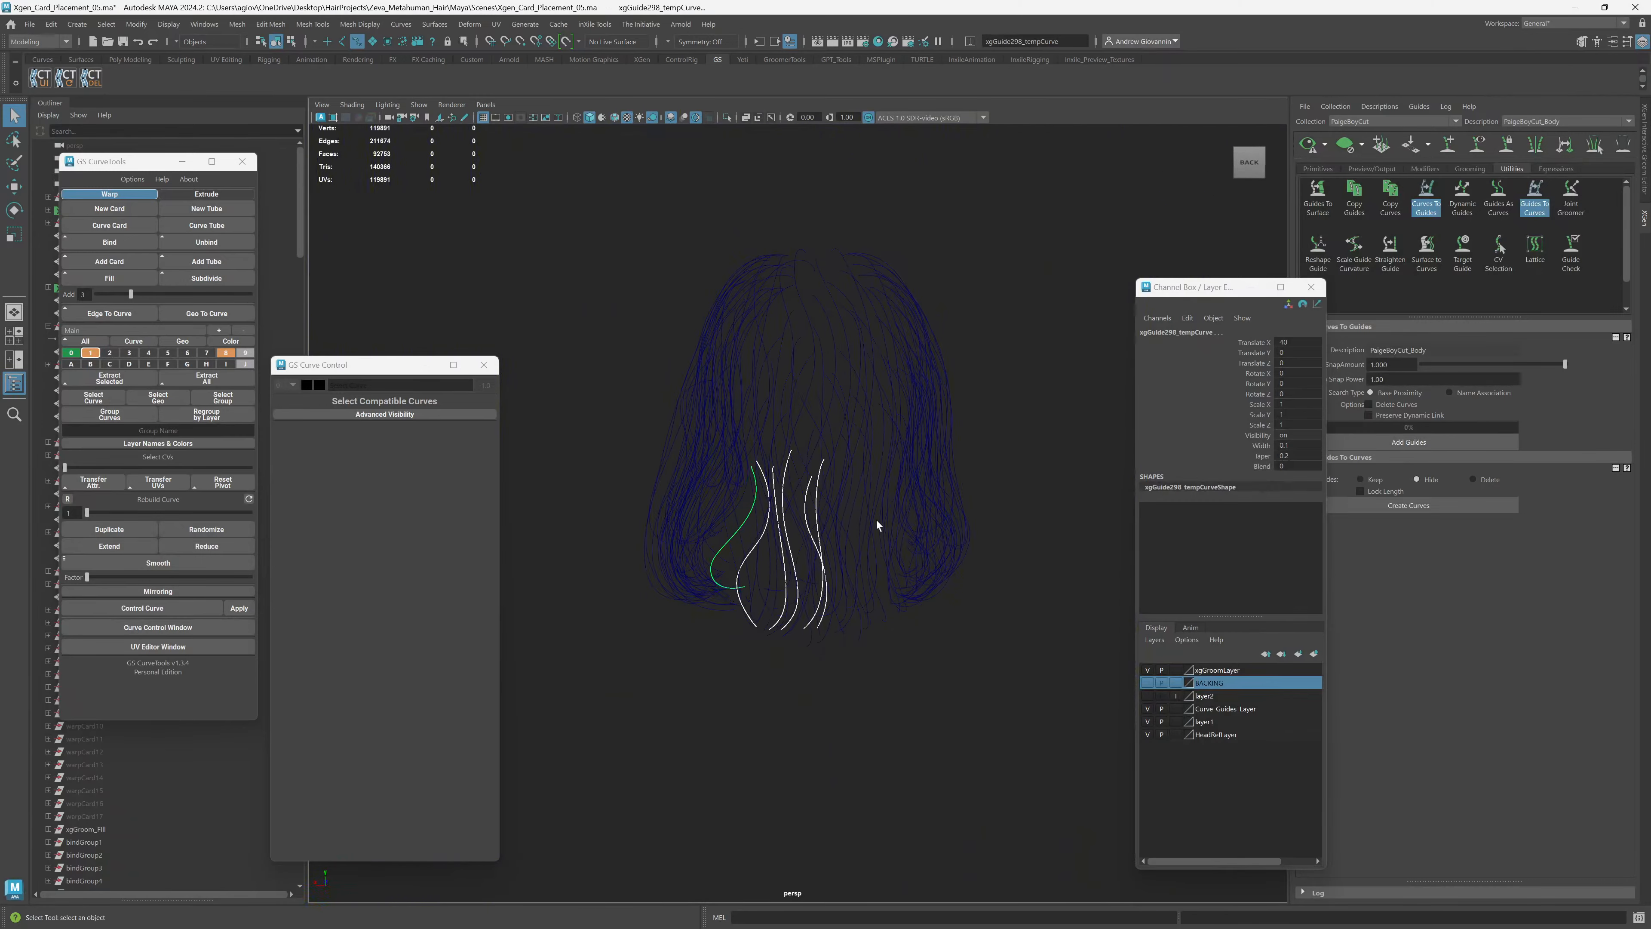
Return the six selected guide curves to the head with a Translate X of 0.
{"action": "middle_click_drag", "start_coordinate": [933, 513], "coordinate": [726, 495], "text": "alt"}
{"action": "middle_click_drag", "start_coordinate": [881, 494], "coordinate": [642, 484], "text": "alt"}
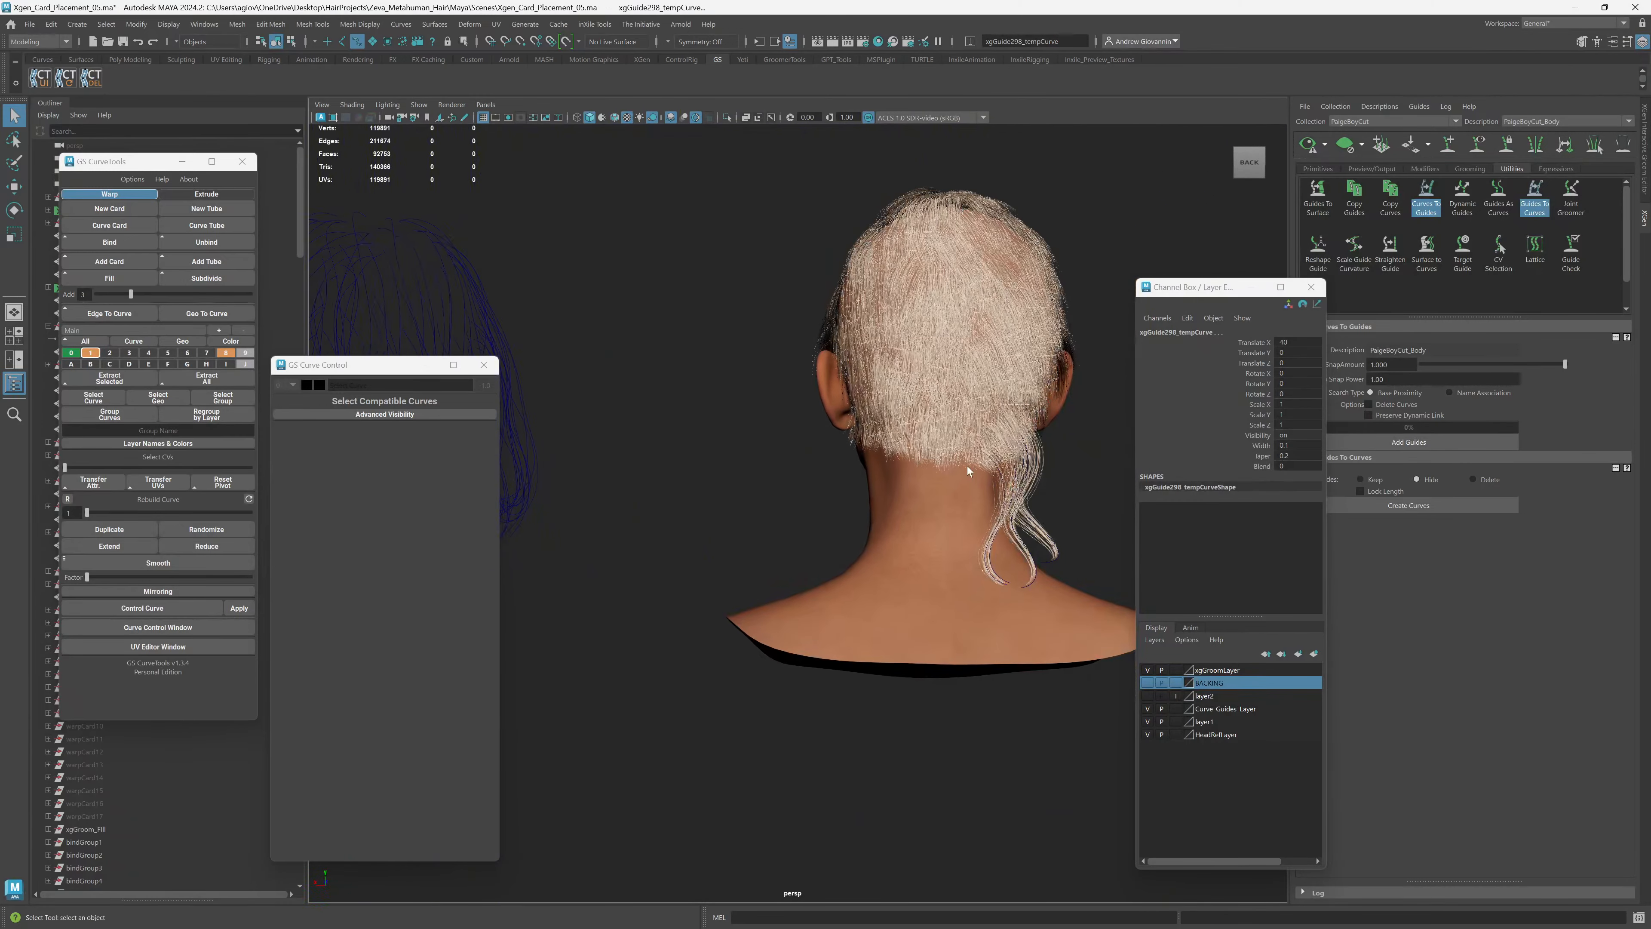
{"action": "left_click", "coordinate": [1312, 339]}
{"action": "key", "text": "Return"}
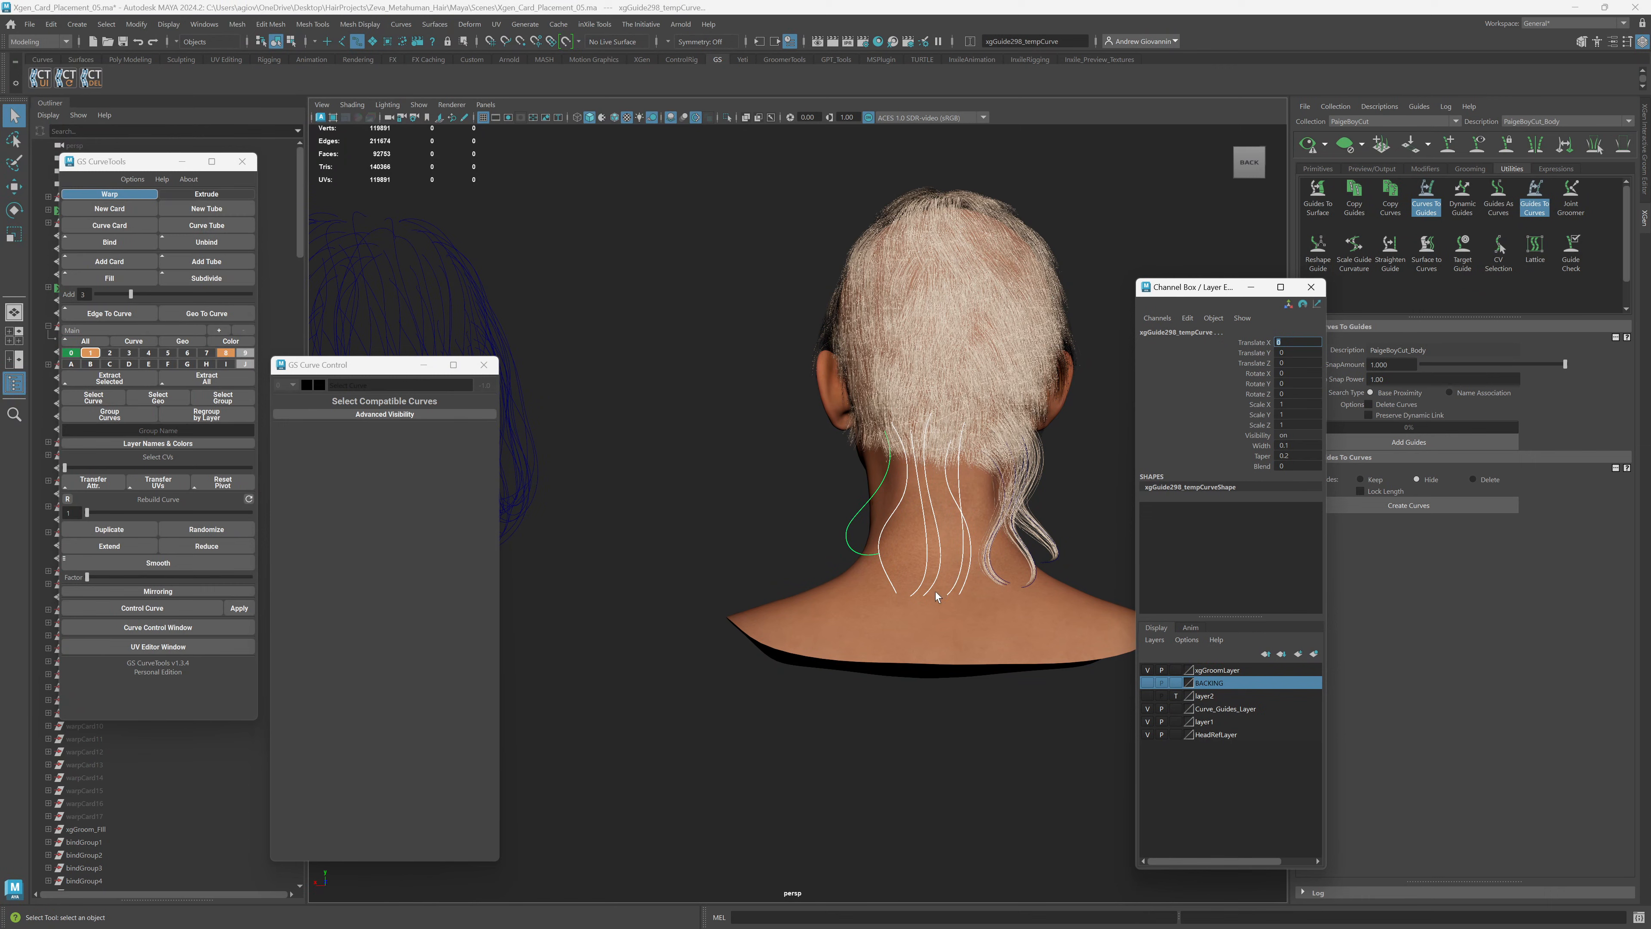
Add the card clump beside the head to the selected nape guide curves and bind the clump to them.
{"action": "scroll", "coordinate": [938, 595], "scroll_direction": "up", "scroll_amount": 4}
{"action": "middle_click_drag", "start_coordinate": [965, 493], "coordinate": [716, 563], "text": "alt"}
{"action": "scroll", "coordinate": [716, 563], "scroll_direction": "down", "scroll_amount": 6}
{"action": "middle_click_drag", "start_coordinate": [894, 507], "coordinate": [833, 522], "text": "alt"}
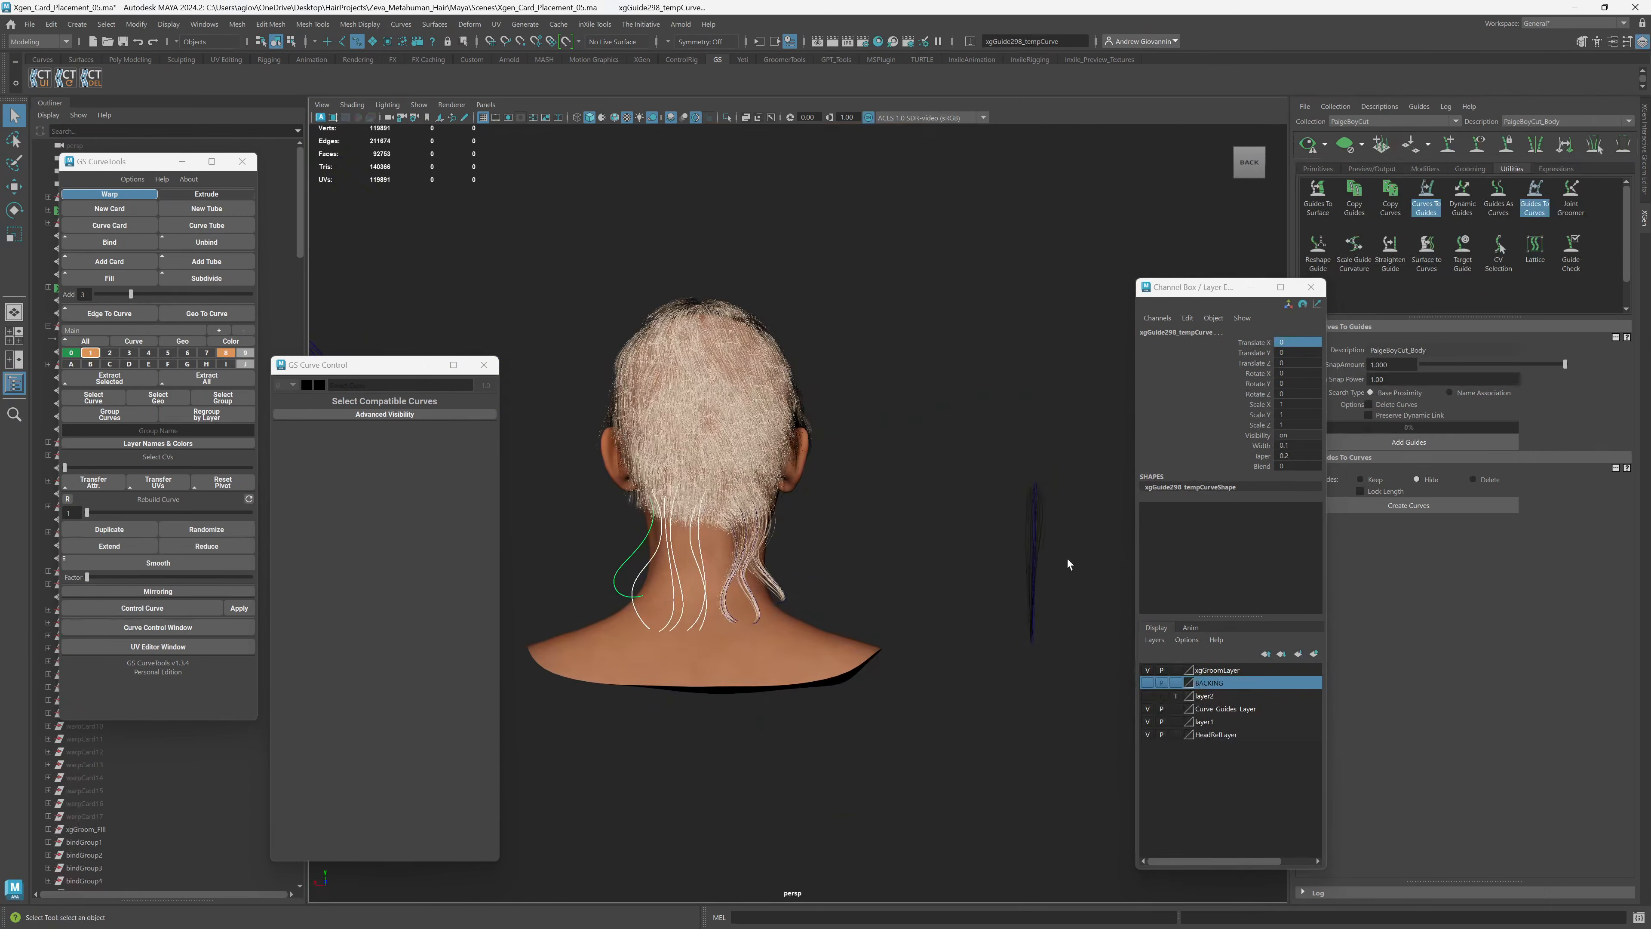
{"action": "left_click_drag", "start_coordinate": [1076, 576], "coordinate": [949, 519], "text": "shift"}
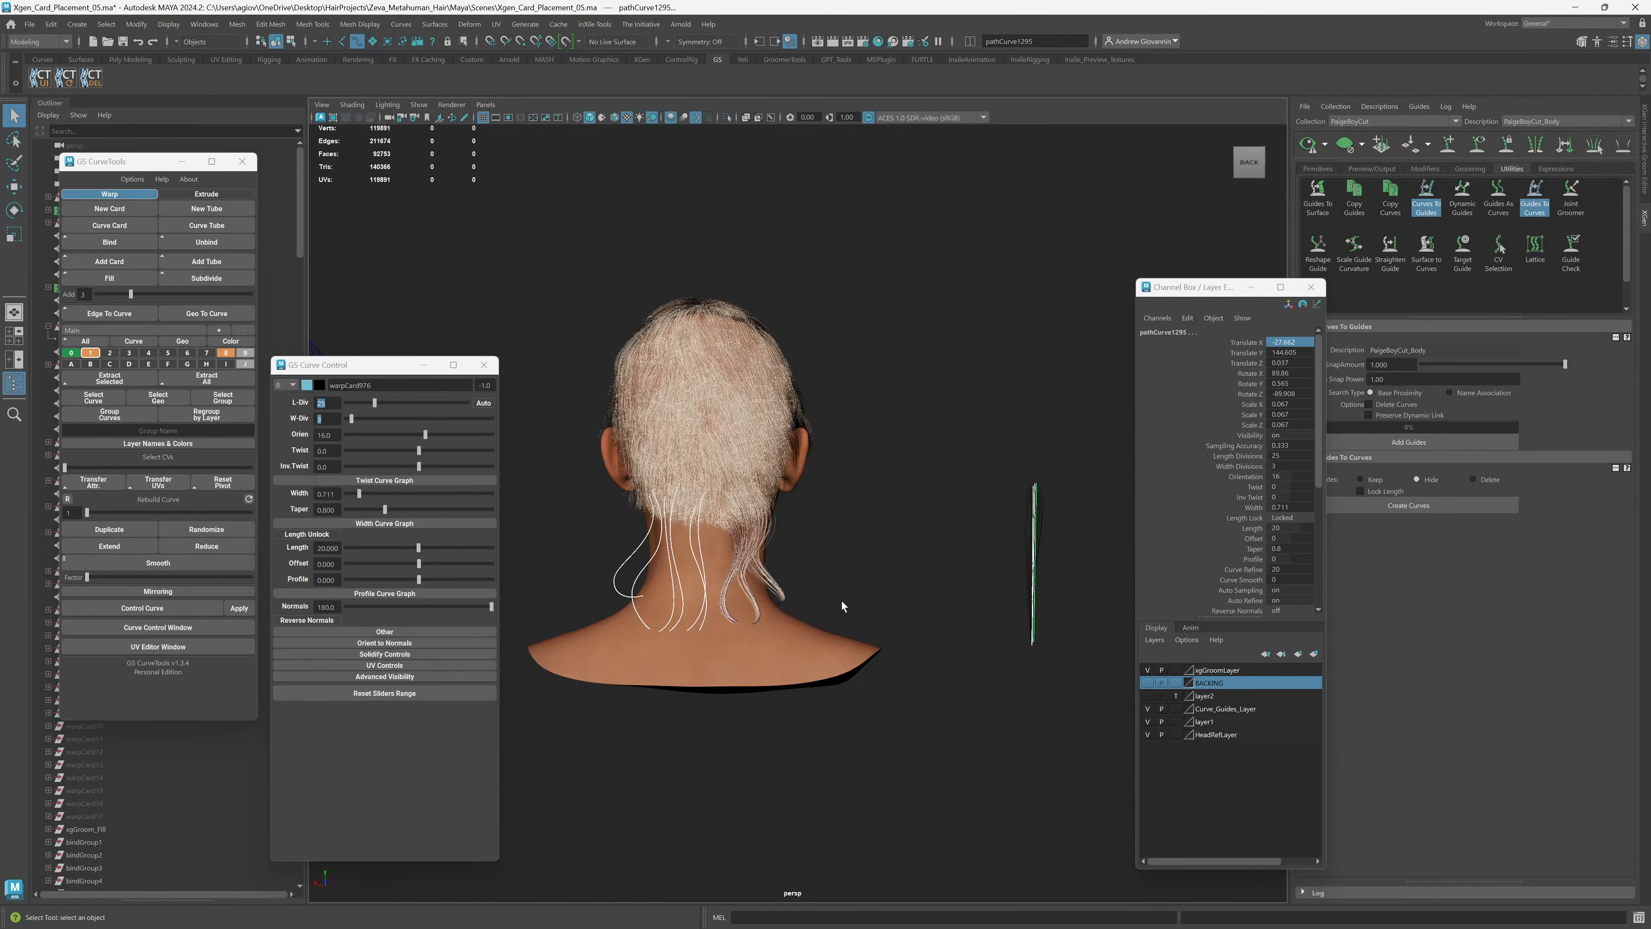
{"action": "middle_click_drag", "start_coordinate": [813, 621], "coordinate": [829, 612], "text": "alt"}
{"action": "scroll", "coordinate": [839, 609], "scroll_direction": "up", "scroll_amount": 3}
{"action": "scroll", "coordinate": [829, 613], "scroll_direction": "up", "scroll_amount": 1}
{"action": "scroll", "coordinate": [829, 611], "scroll_direction": "up", "scroll_amount": 2}
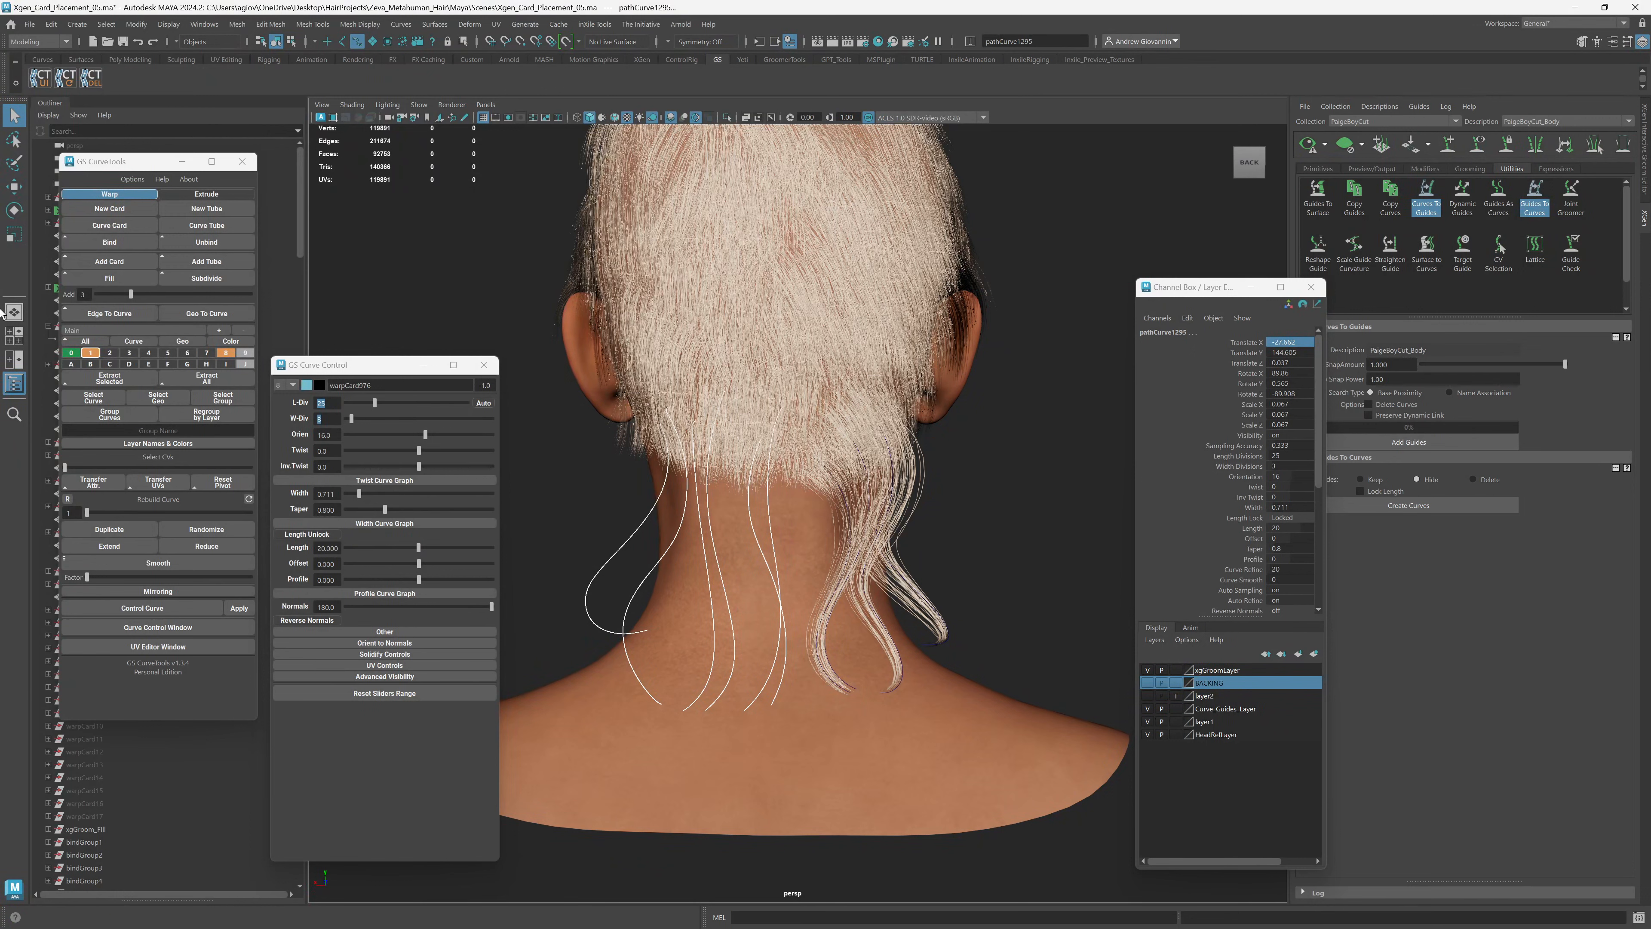
{"action": "left_click", "coordinate": [105, 246]}
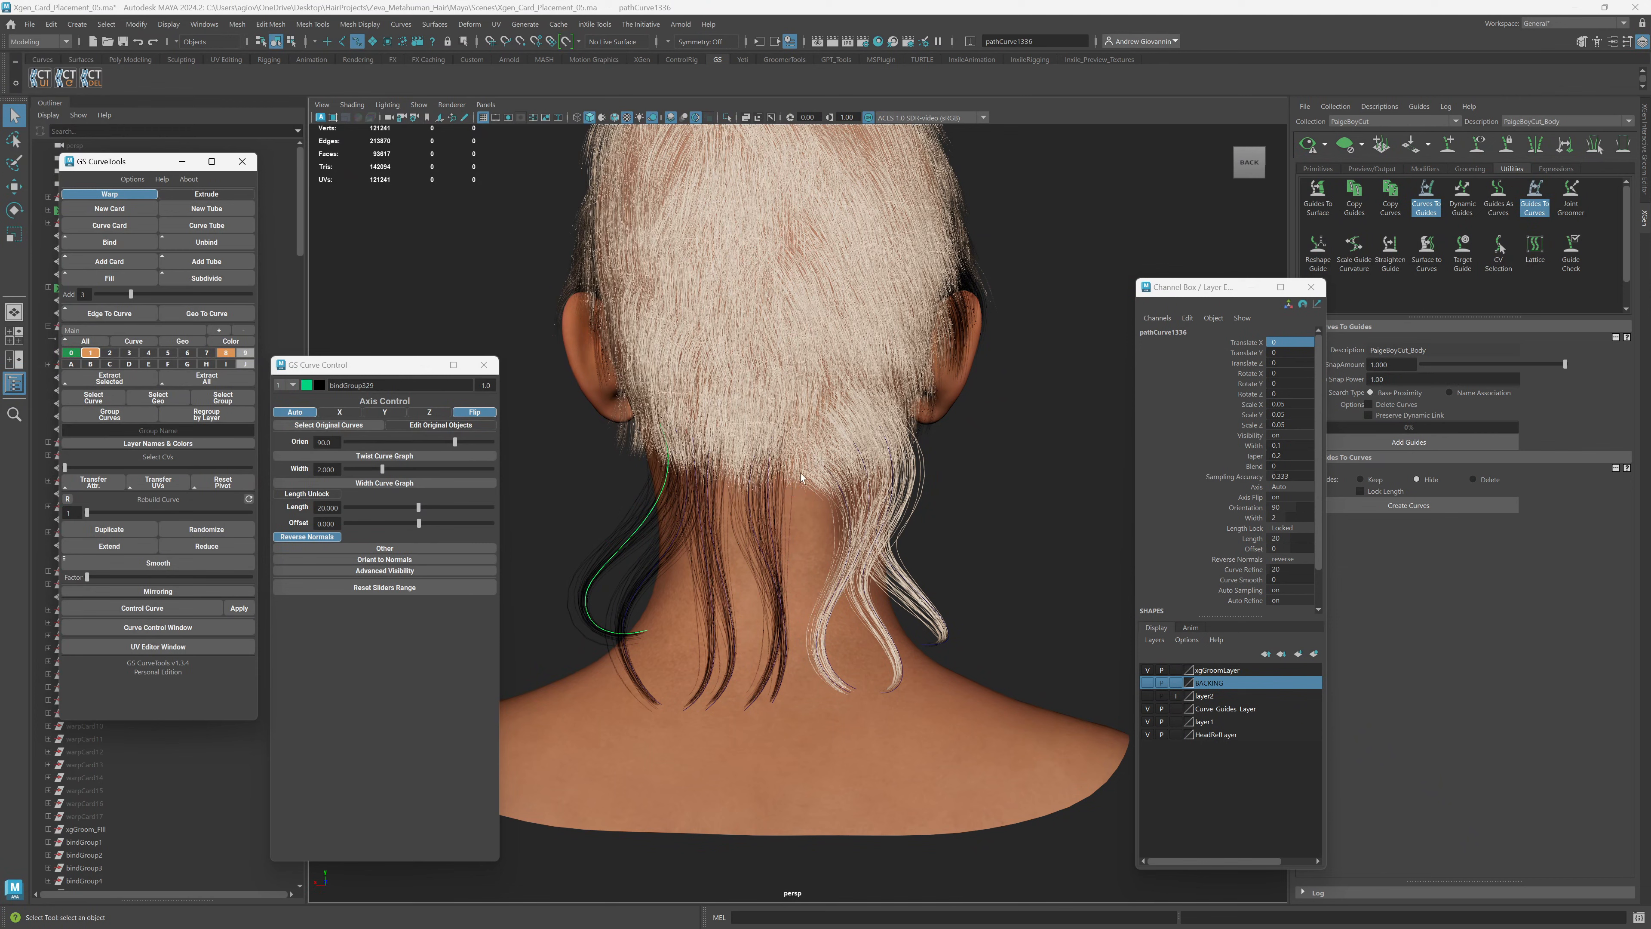
Set the orientation of the bound clump at the side of the neck to -41.5 and its neighbour's to -44.7.
{"action": "left_click_drag", "start_coordinate": [640, 544], "coordinate": [686, 537], "text": "alt"}
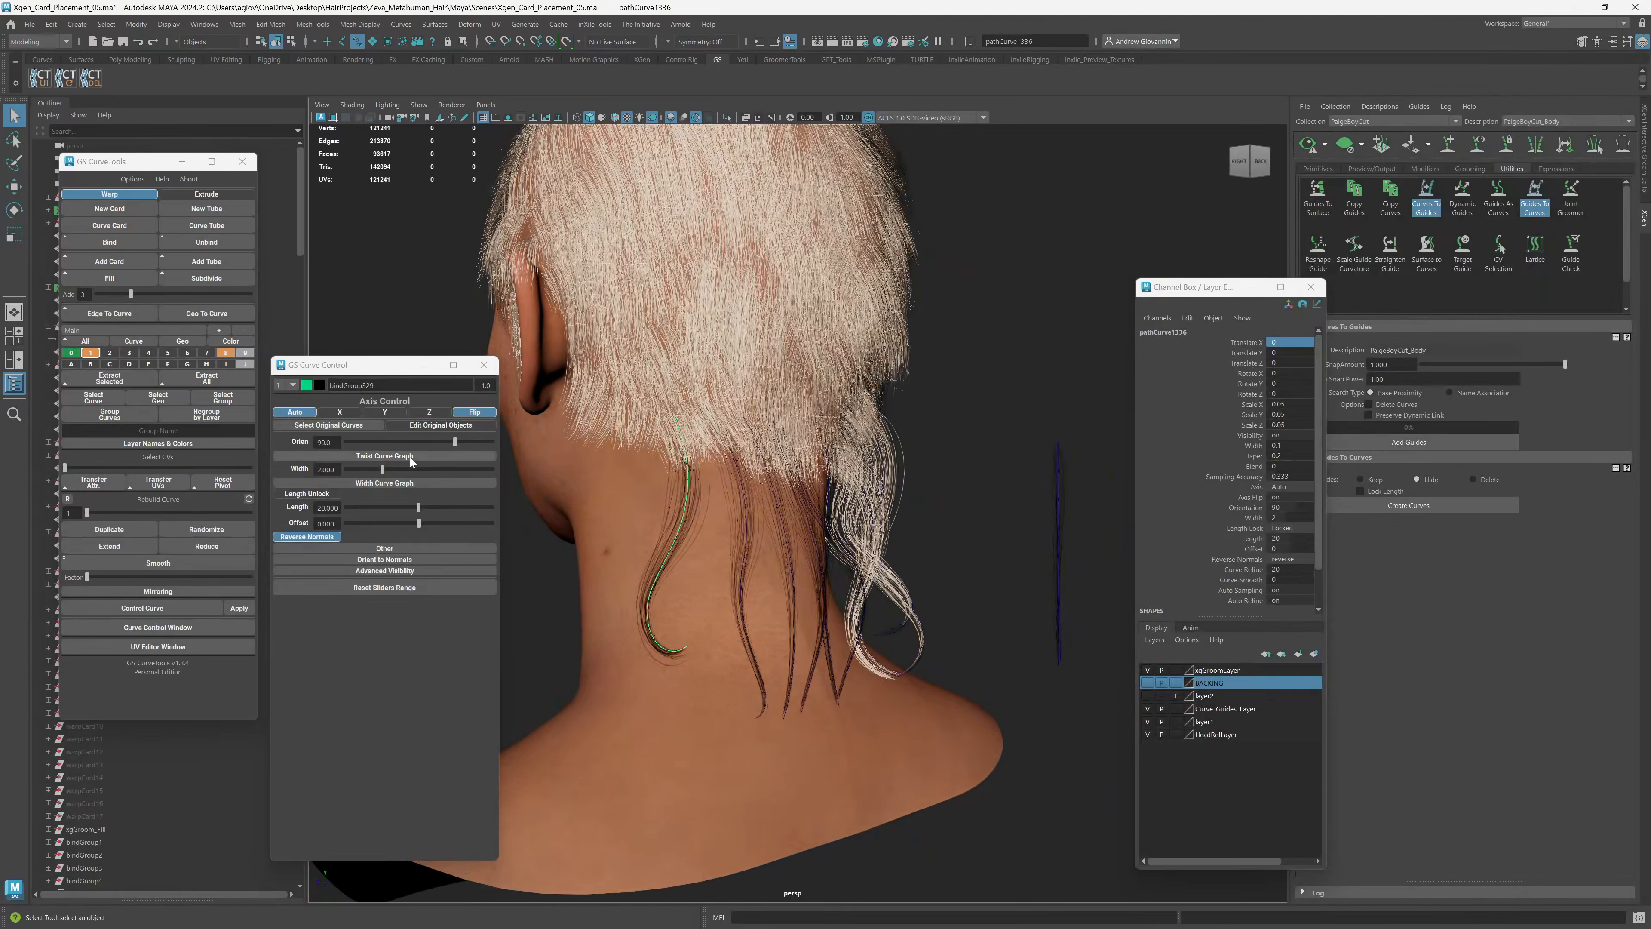
{"action": "left_click_drag", "start_coordinate": [449, 440], "coordinate": [403, 430]}
{"action": "left_click_drag", "start_coordinate": [676, 544], "coordinate": [735, 543], "text": "alt"}
{"action": "left_click", "coordinate": [710, 537]}
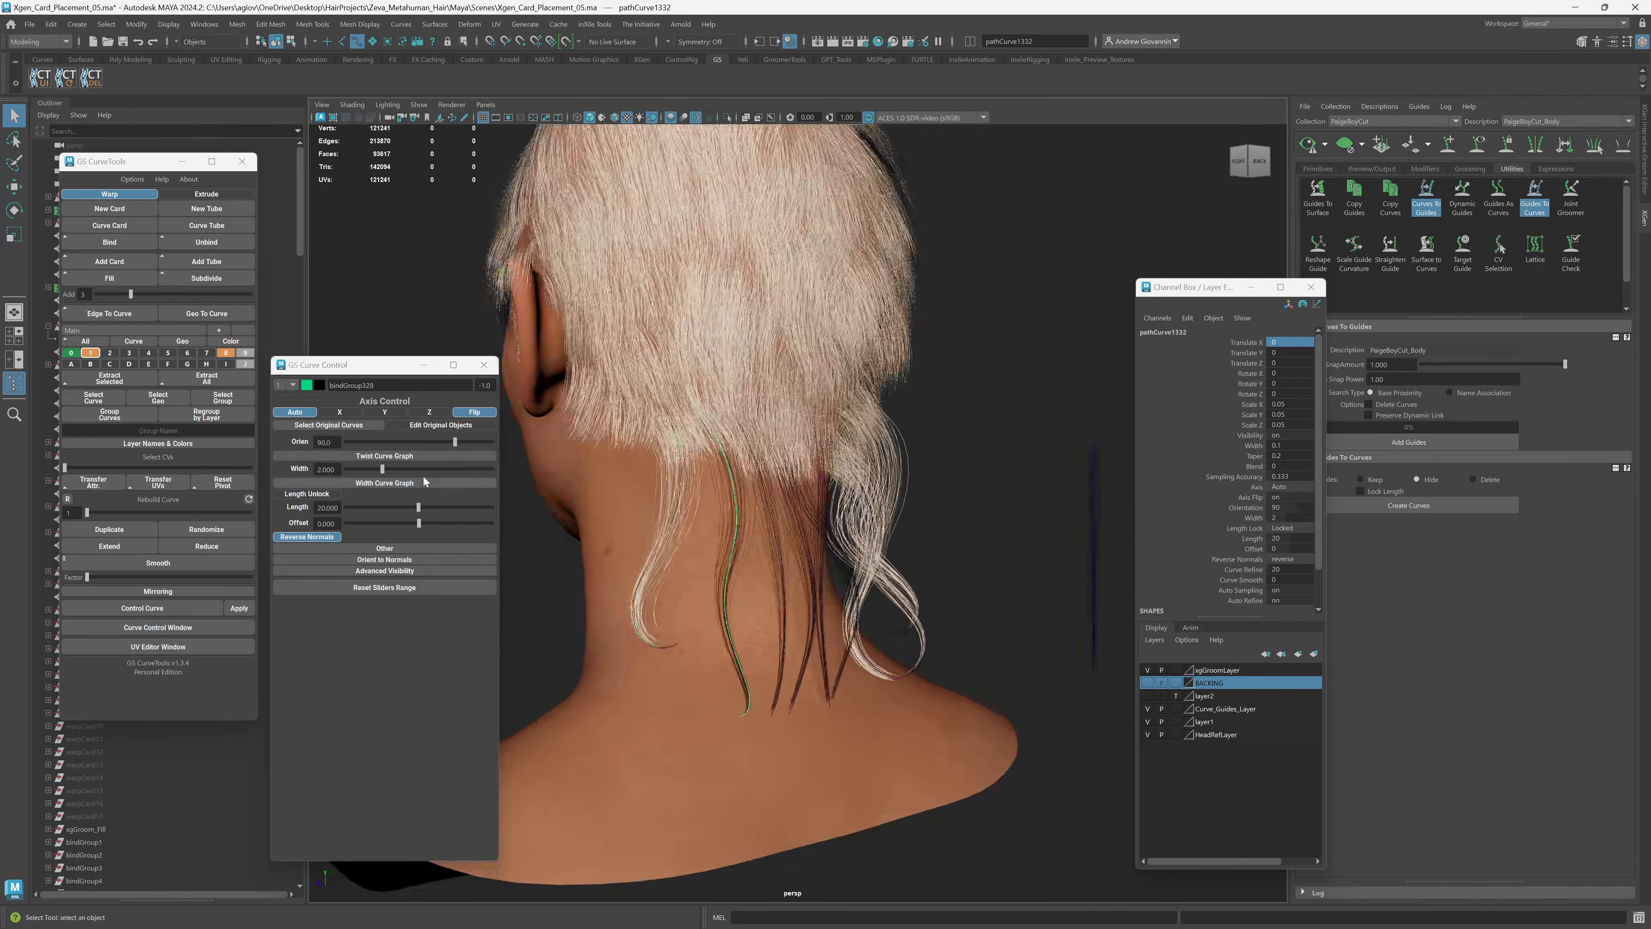
{"action": "left_click_drag", "start_coordinate": [459, 441], "coordinate": [401, 433]}
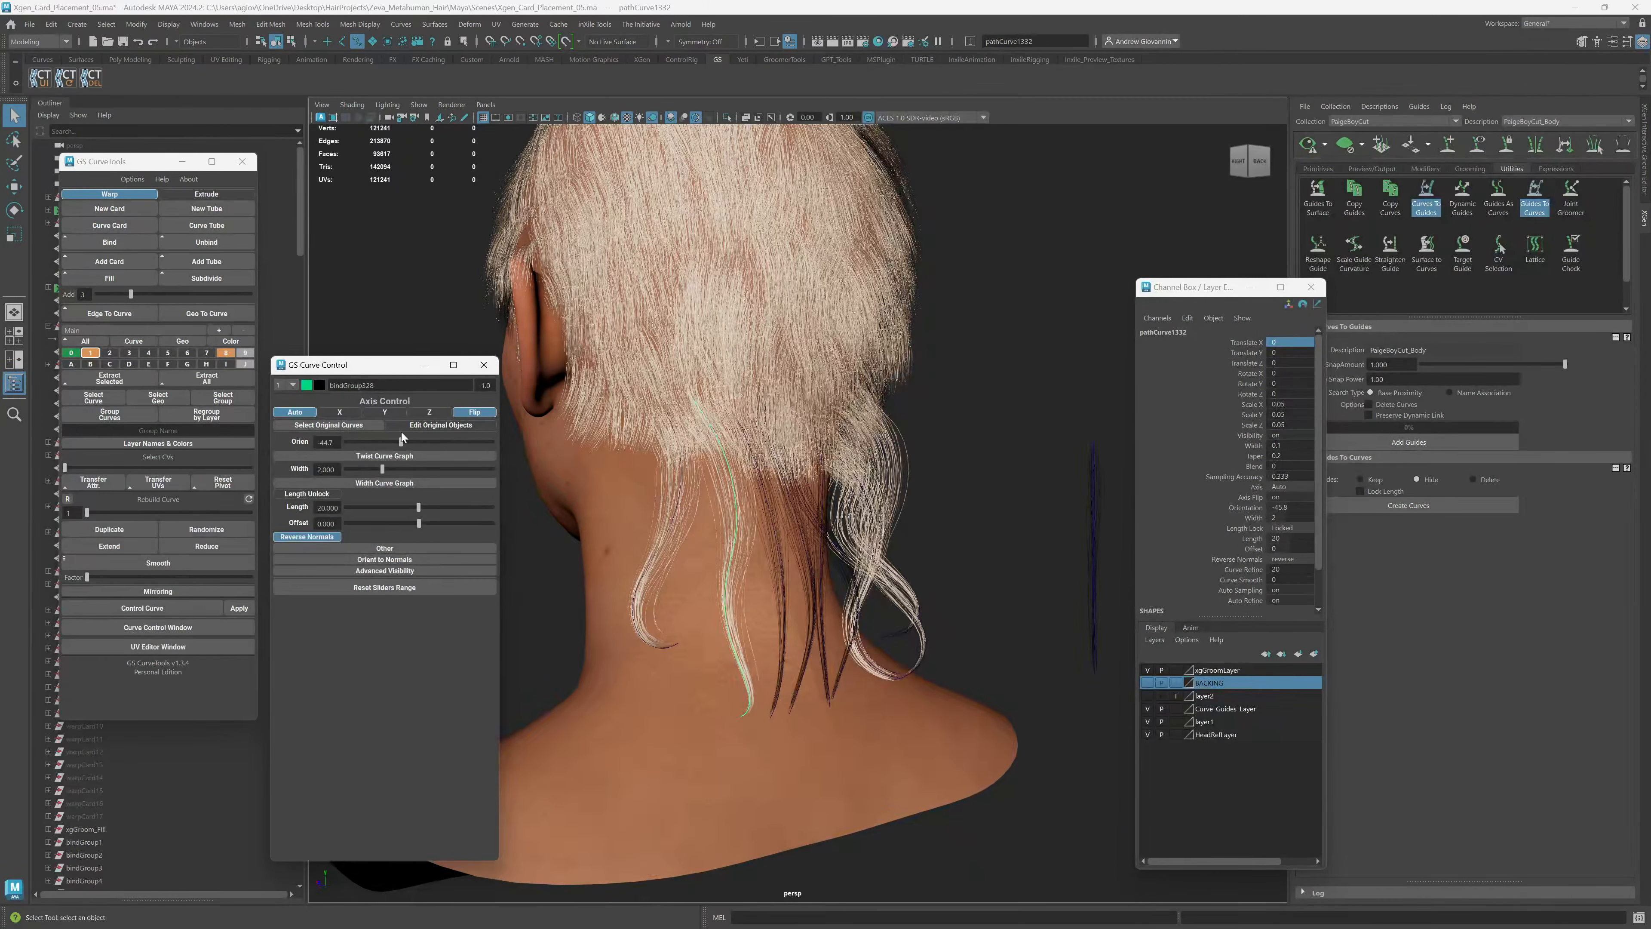
Rotate the next three dark nape clumps to face outward with negative orientation values, using -70.3 on the middle one.
{"action": "left_click_drag", "start_coordinate": [676, 514], "coordinate": [657, 514], "text": "alt"}
{"action": "left_click", "coordinate": [738, 574]}
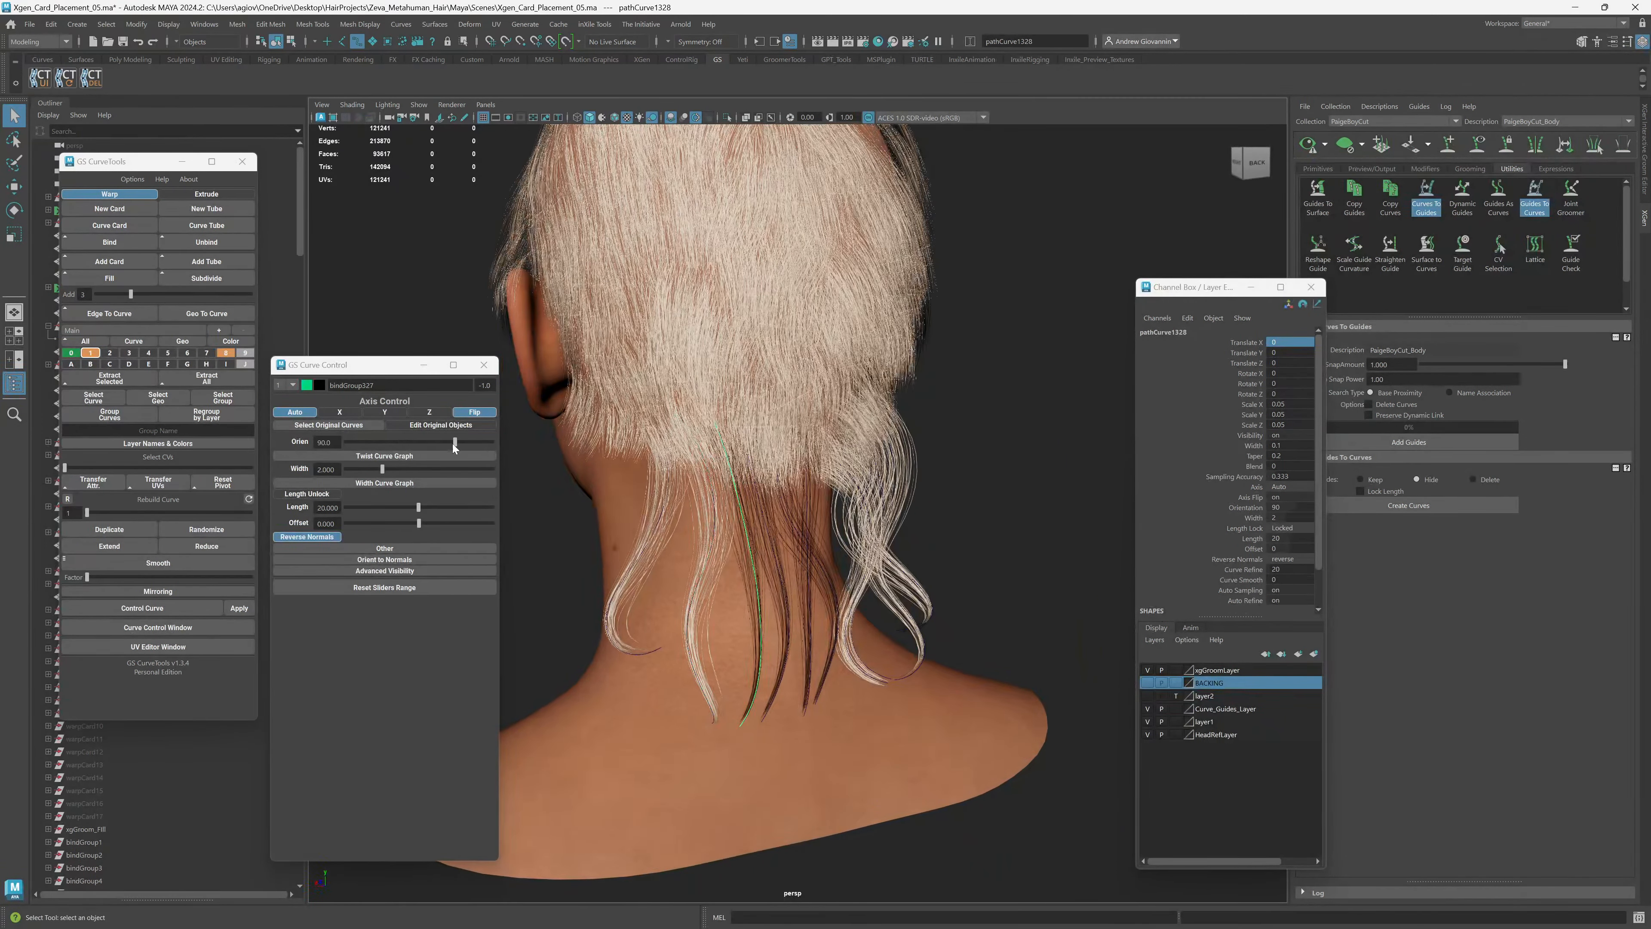
{"action": "left_click_drag", "start_coordinate": [455, 441], "coordinate": [401, 438]}
{"action": "left_click", "coordinate": [784, 615]}
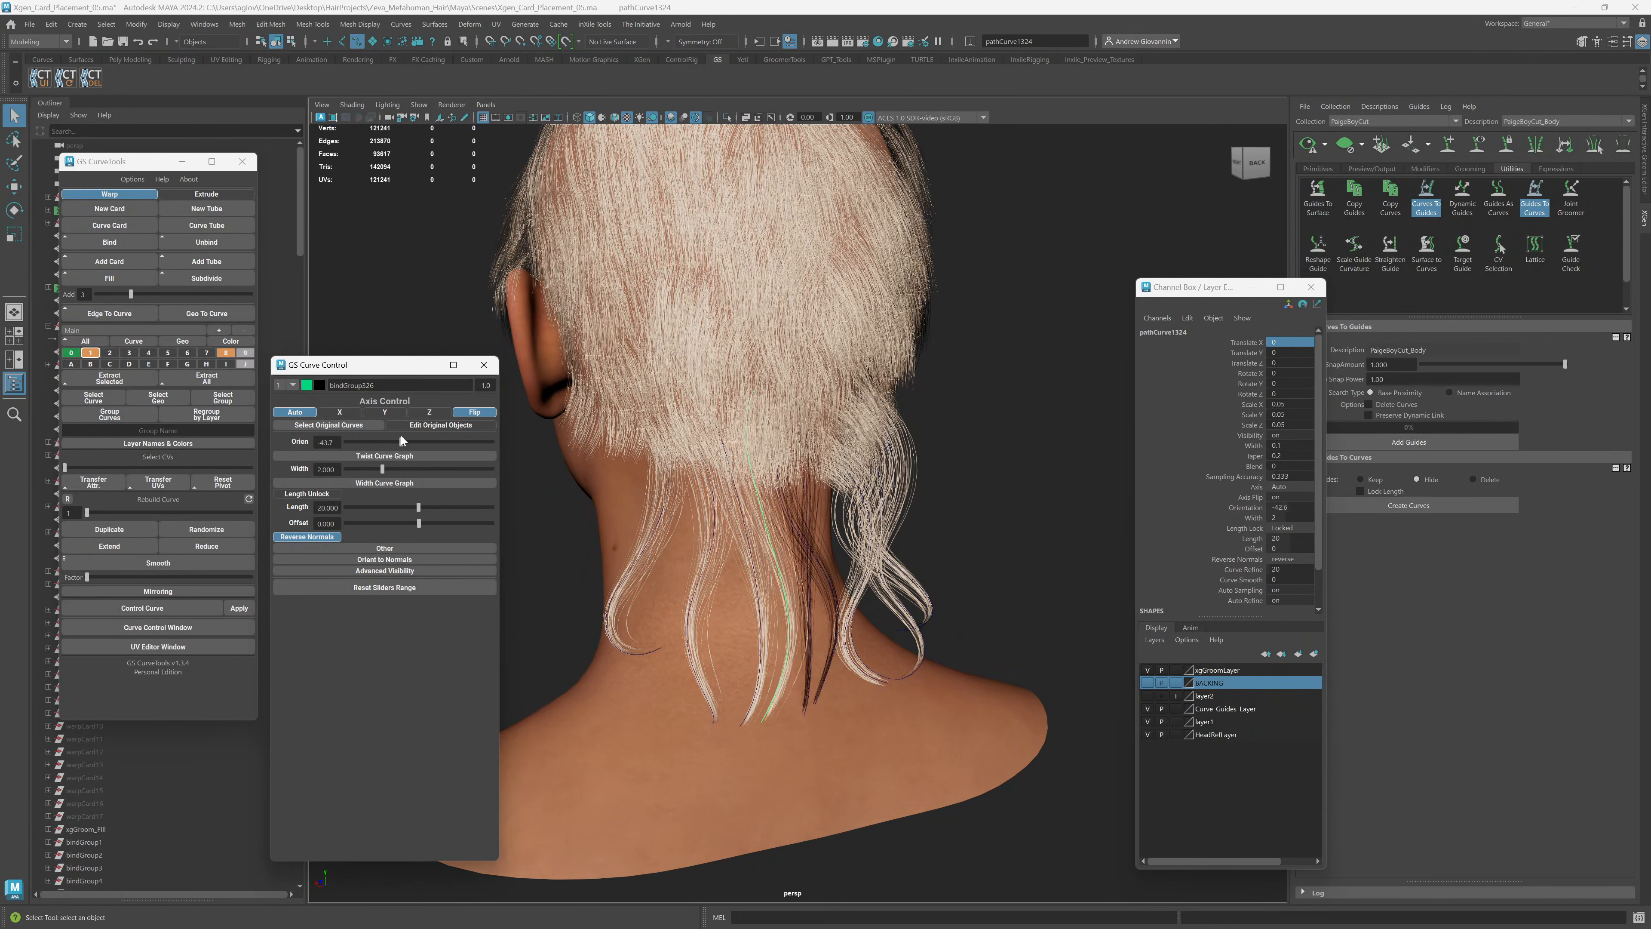
{"action": "left_click_drag", "start_coordinate": [734, 583], "coordinate": [690, 589], "text": "alt"}
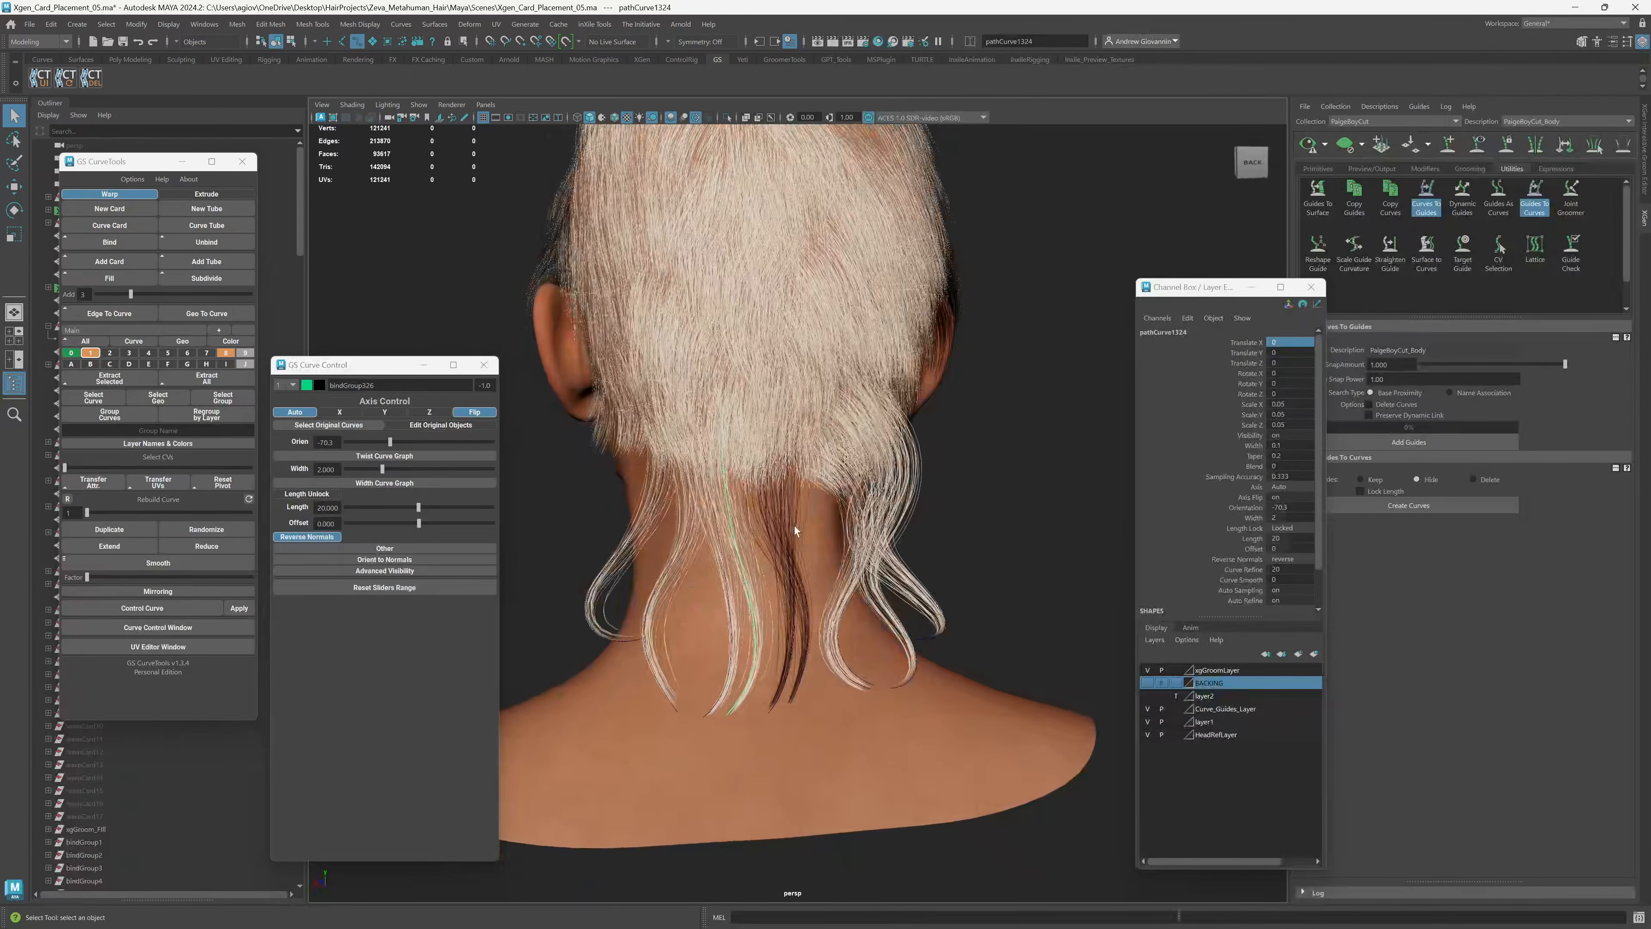
{"action": "left_click", "coordinate": [782, 515]}
{"action": "left_click_drag", "start_coordinate": [458, 440], "coordinate": [384, 436]}
{"action": "left_click", "coordinate": [798, 651]}
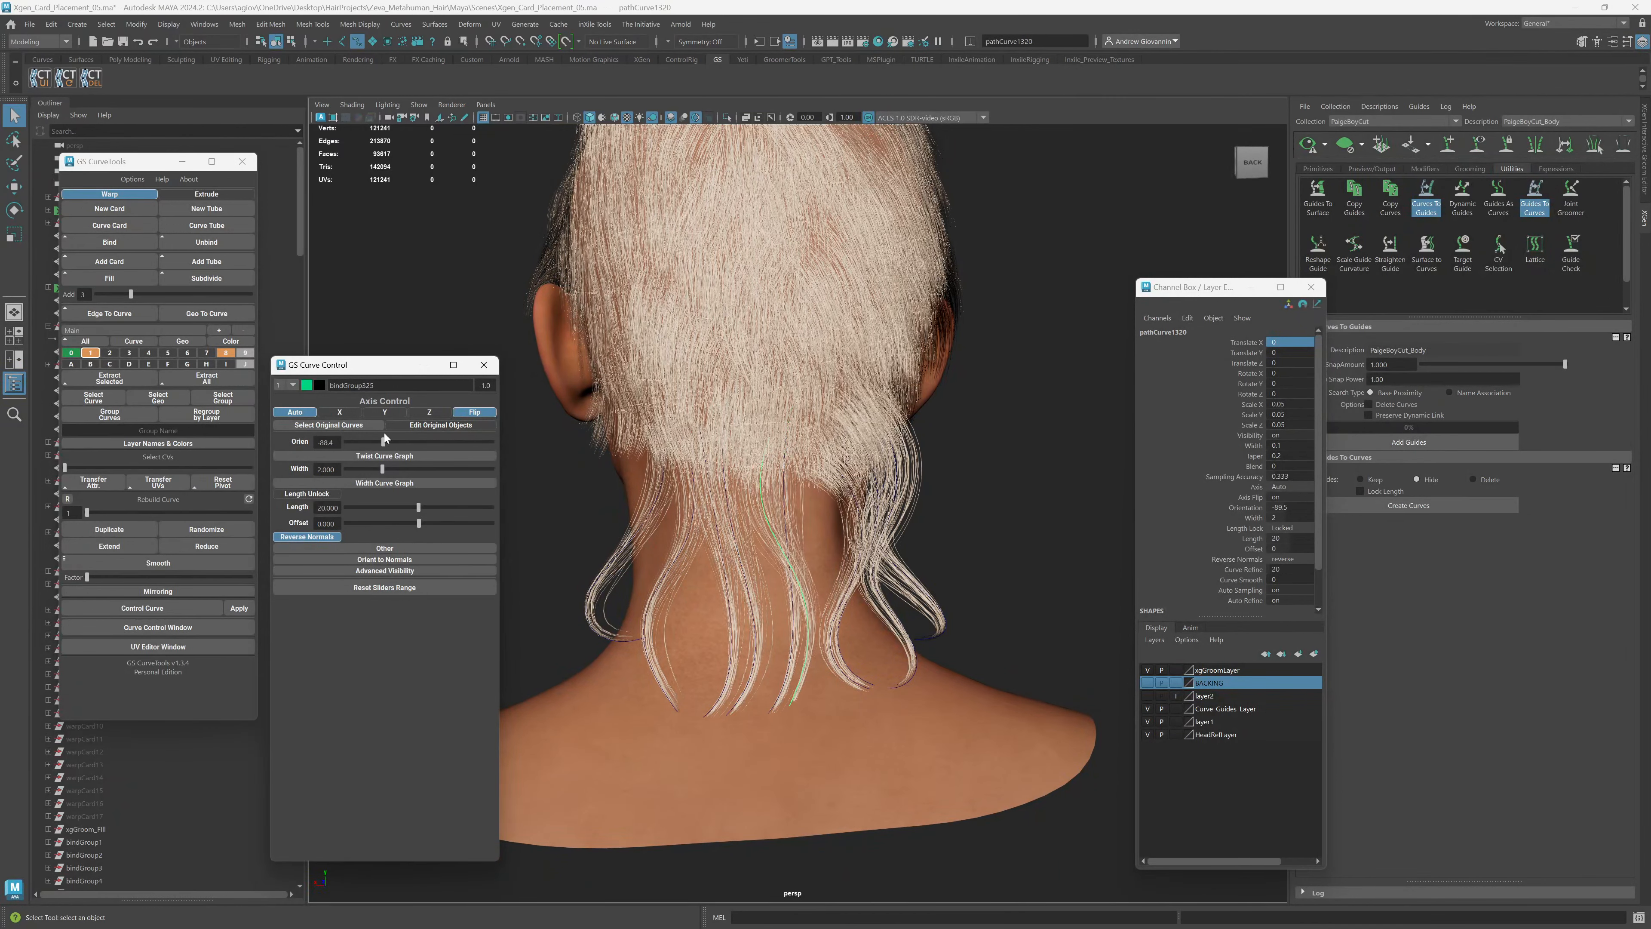
Adjust the tip control vertex of the last rotated nape clump's curve using soft selection, and return to object selection.
{"action": "left_click_drag", "start_coordinate": [859, 546], "coordinate": [1007, 528], "text": "alt"}
{"action": "right_click_drag", "start_coordinate": [1006, 522], "coordinate": [958, 560]}
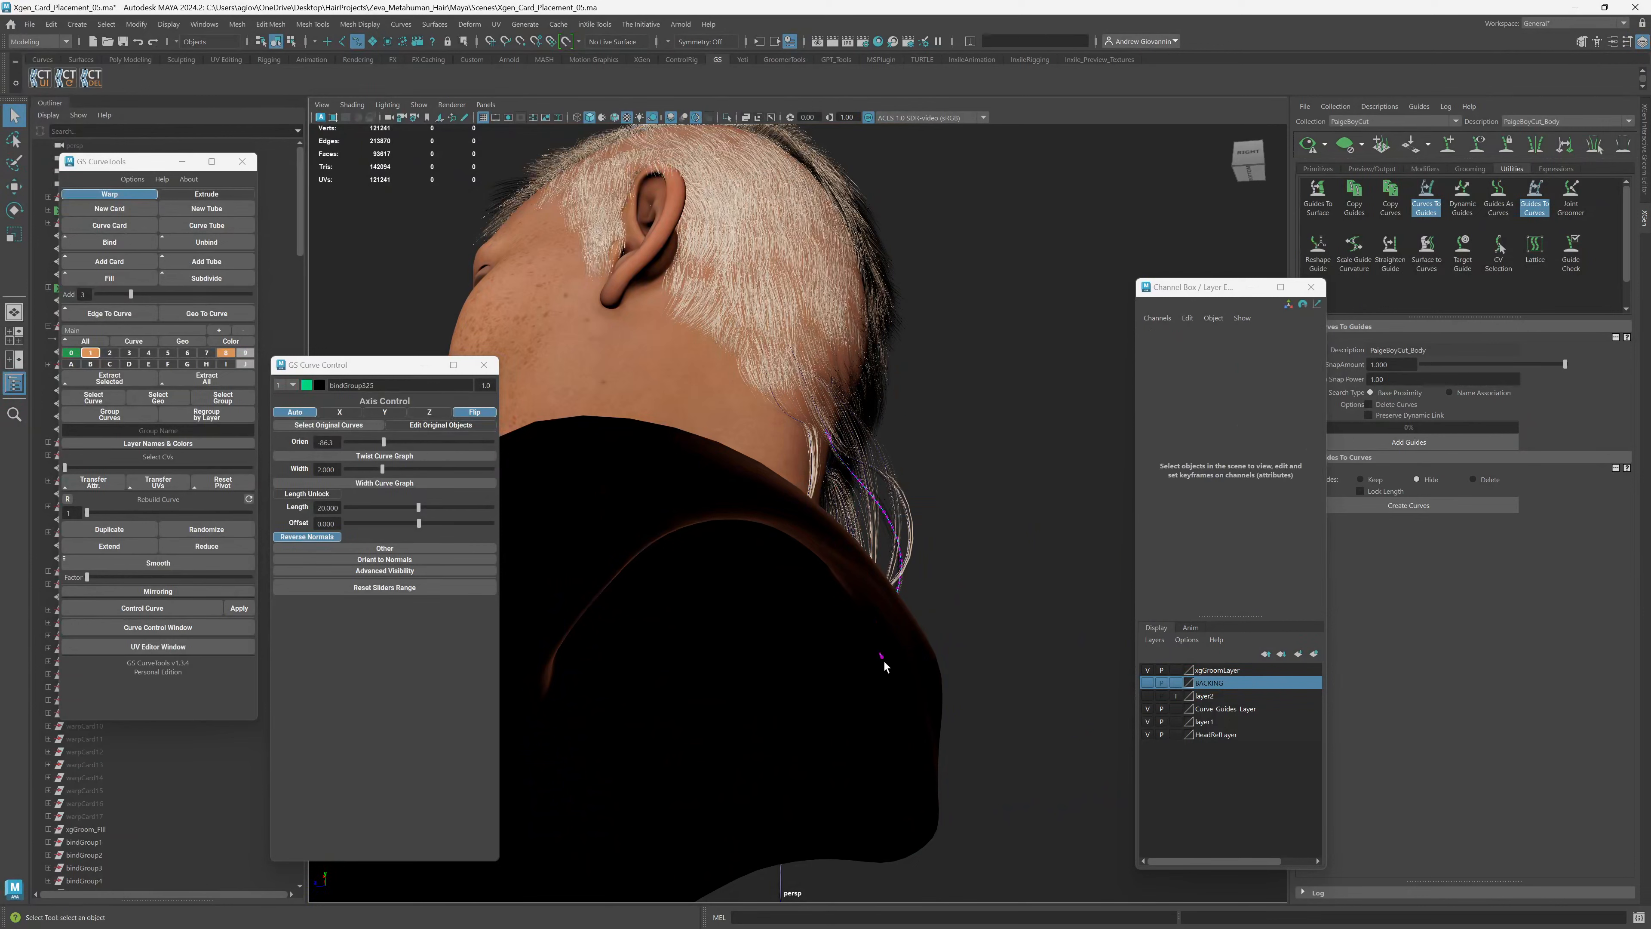
{"action": "left_click", "coordinate": [882, 657]}
{"action": "key", "text": "w"}
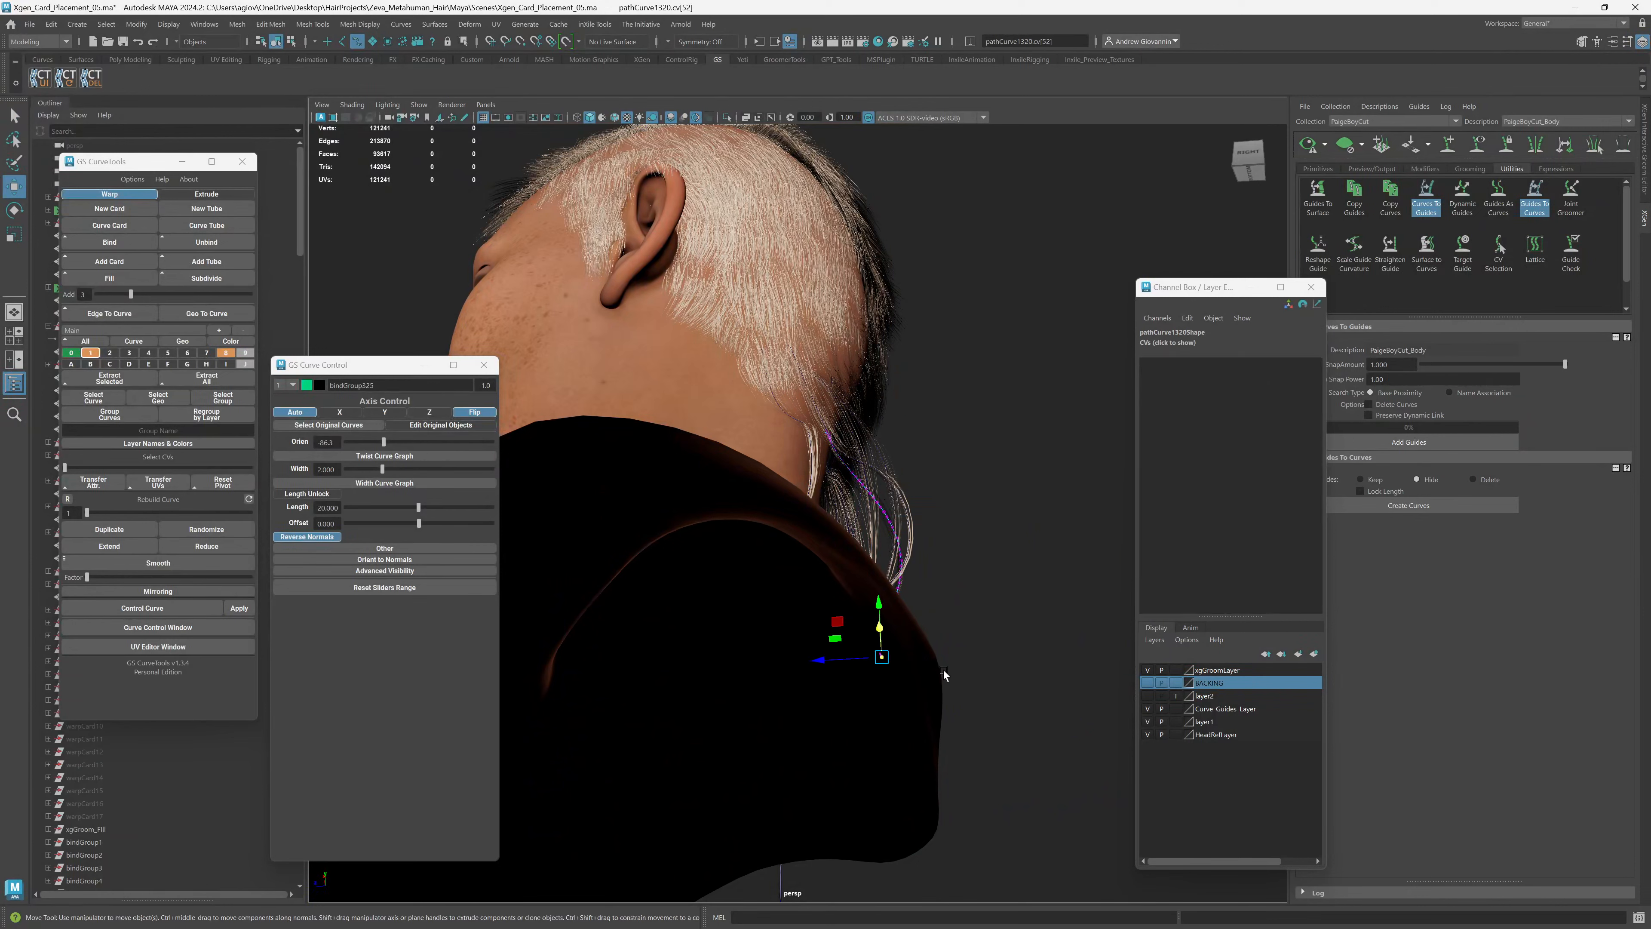
{"action": "left_click_drag", "start_coordinate": [961, 679], "coordinate": [942, 571], "text": "alt"}
{"action": "key", "text": "b"}
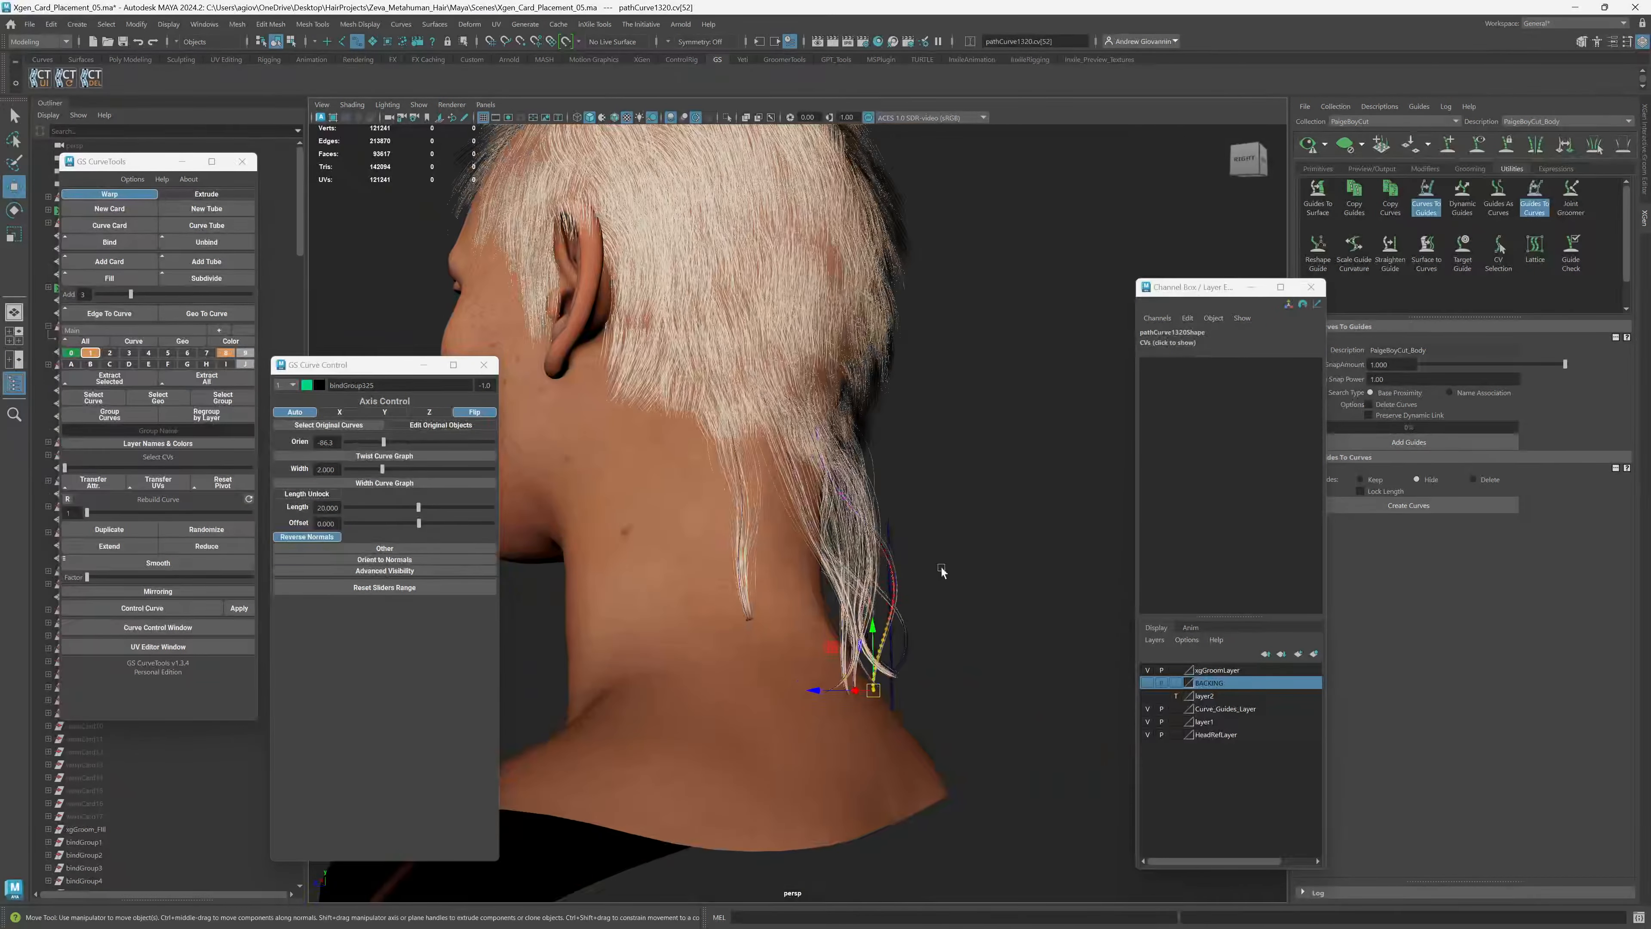
{"action": "right_click_drag", "start_coordinate": [953, 376], "coordinate": [977, 366]}
{"action": "left_click", "coordinate": [927, 531]}
{"action": "left_click_drag", "start_coordinate": [926, 530], "coordinate": [904, 574], "text": "alt"}
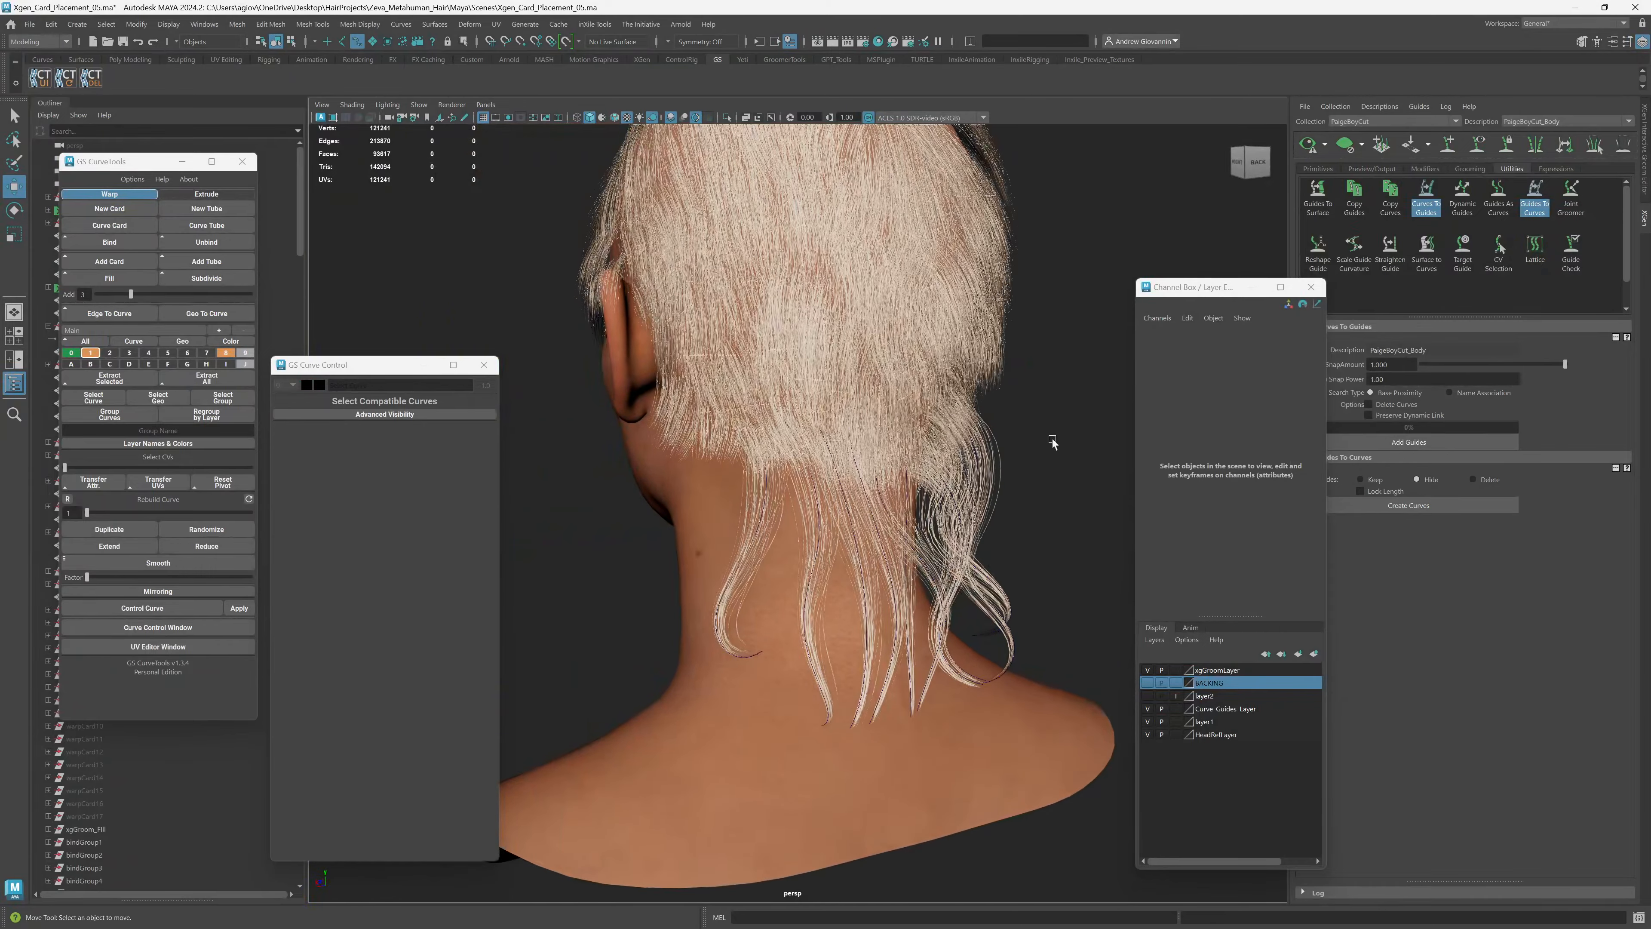
Widen two of the nape clumps under the full hair, setting their widths to about 3.129 and 2.581.
{"action": "scroll", "coordinate": [806, 599], "scroll_direction": "up", "scroll_amount": 5}
{"action": "left_click_drag", "start_coordinate": [767, 608], "coordinate": [778, 583], "text": "alt"}
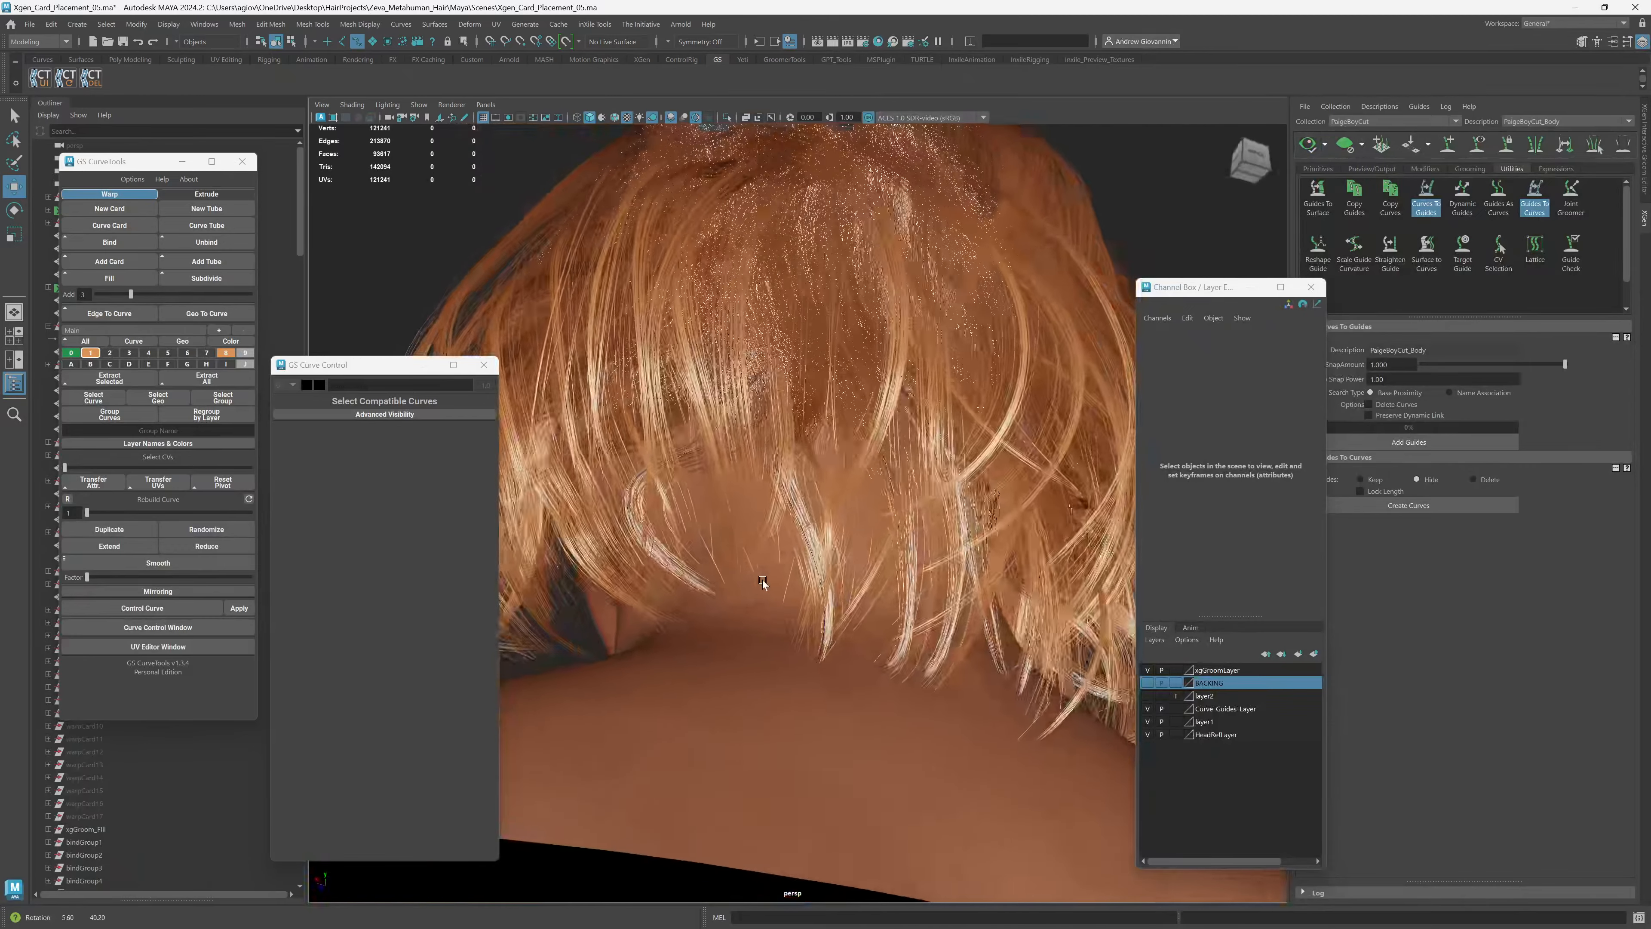
{"action": "left_click", "coordinate": [795, 523]}
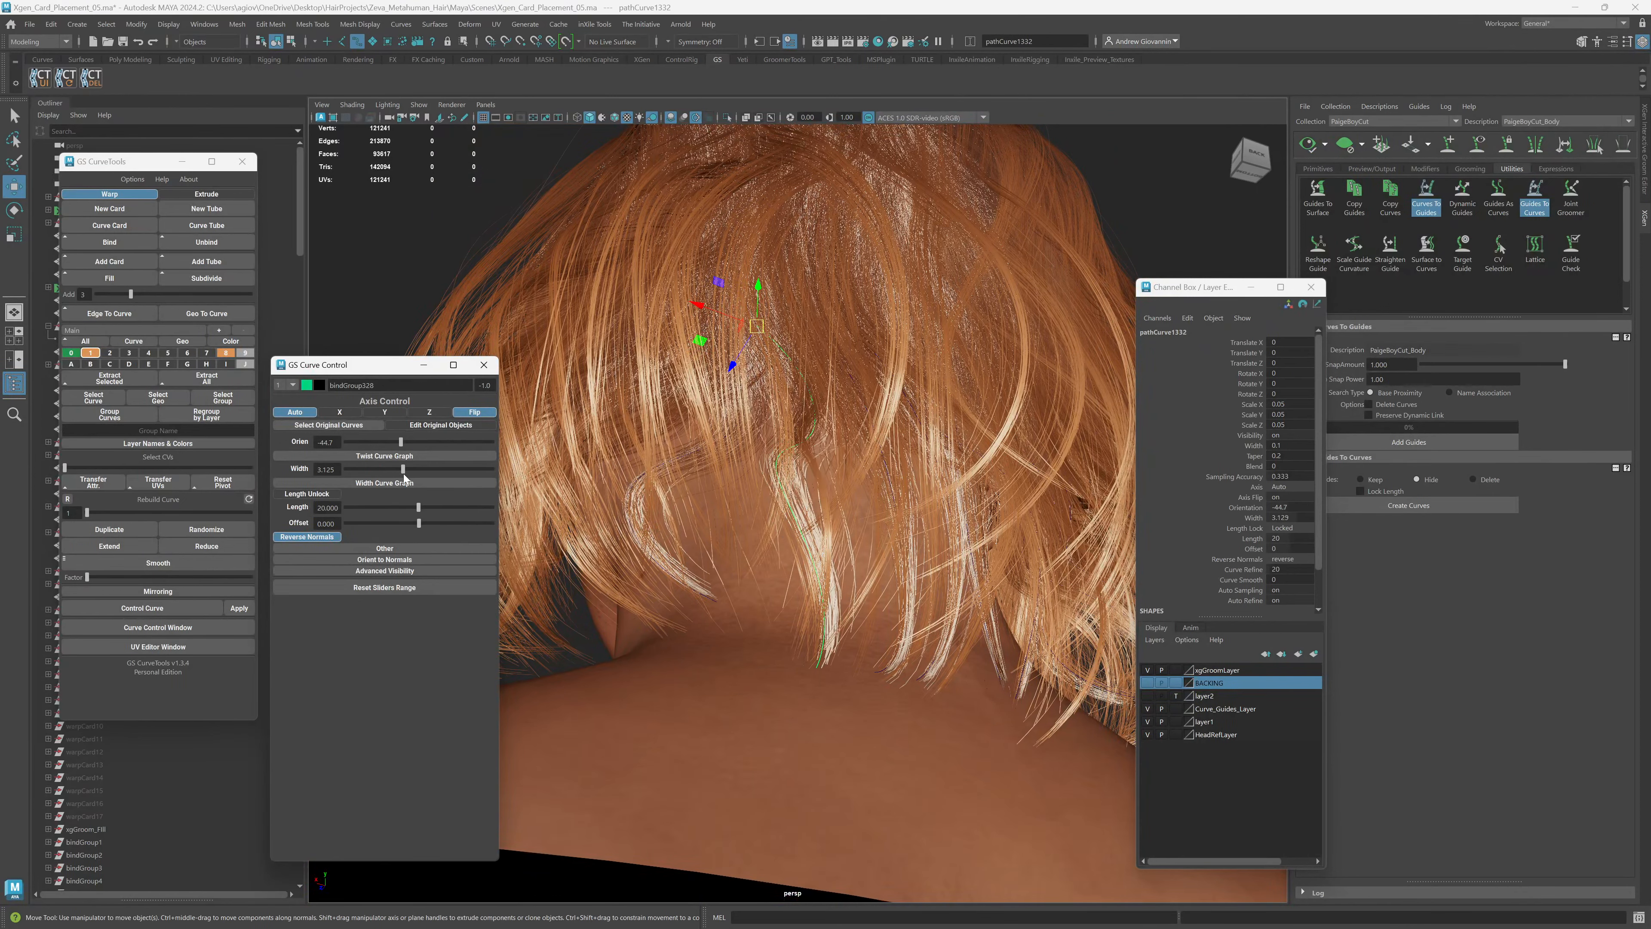
{"action": "left_click_drag", "start_coordinate": [536, 508], "coordinate": [807, 548], "text": "alt"}
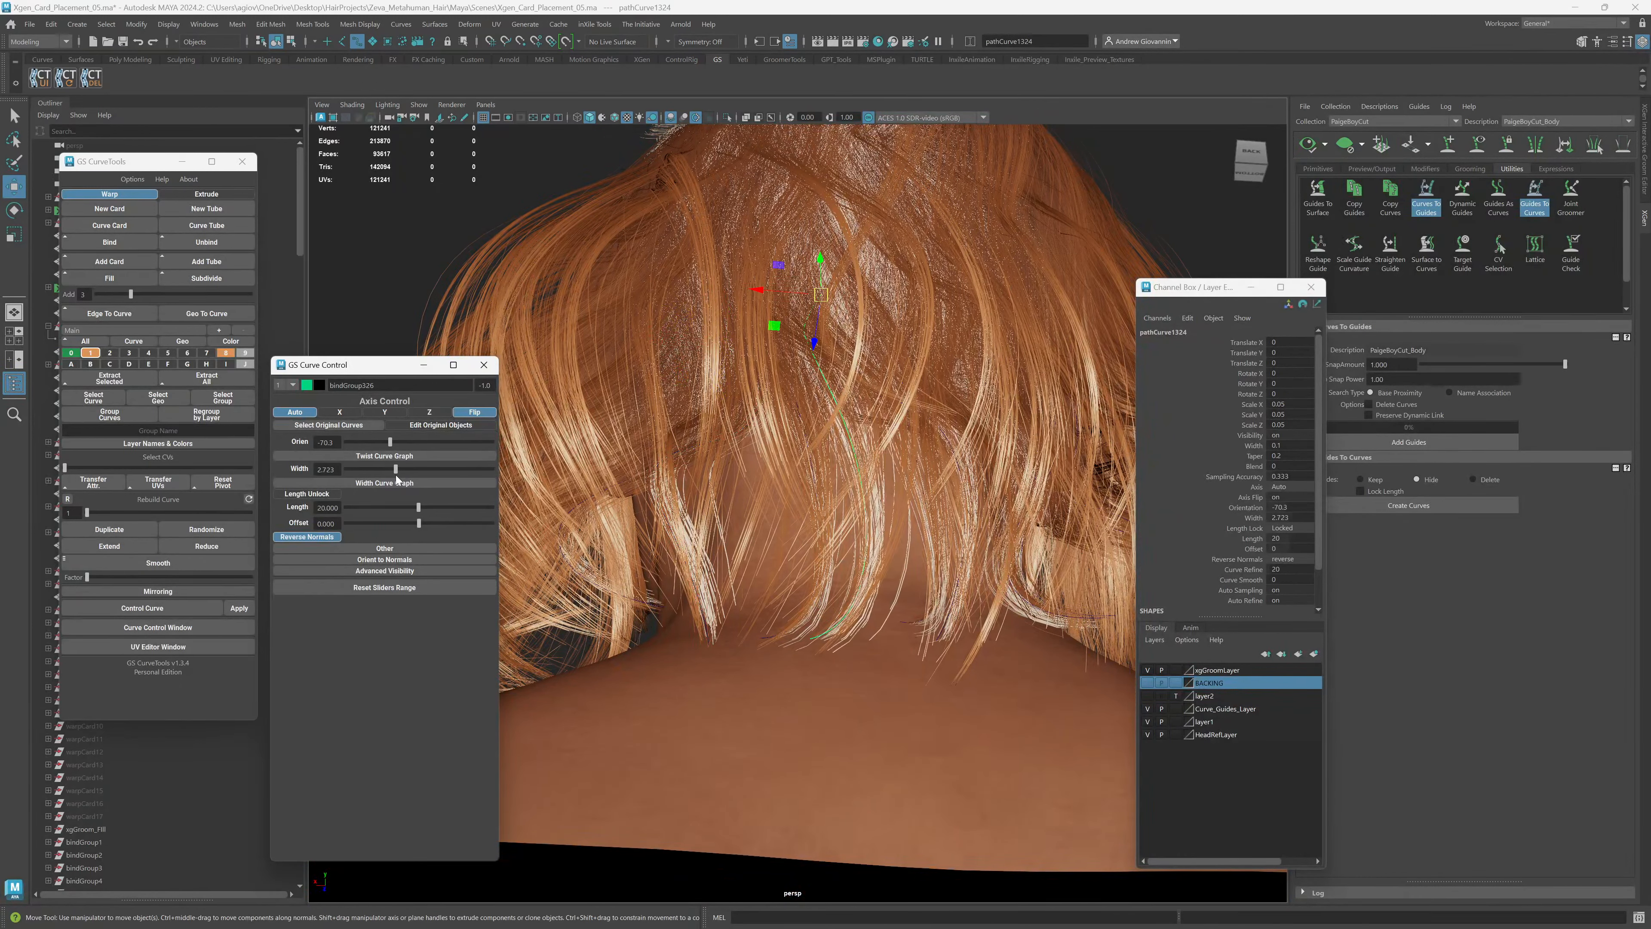
{"action": "left_click_drag", "start_coordinate": [746, 539], "coordinate": [728, 543], "text": "alt"}
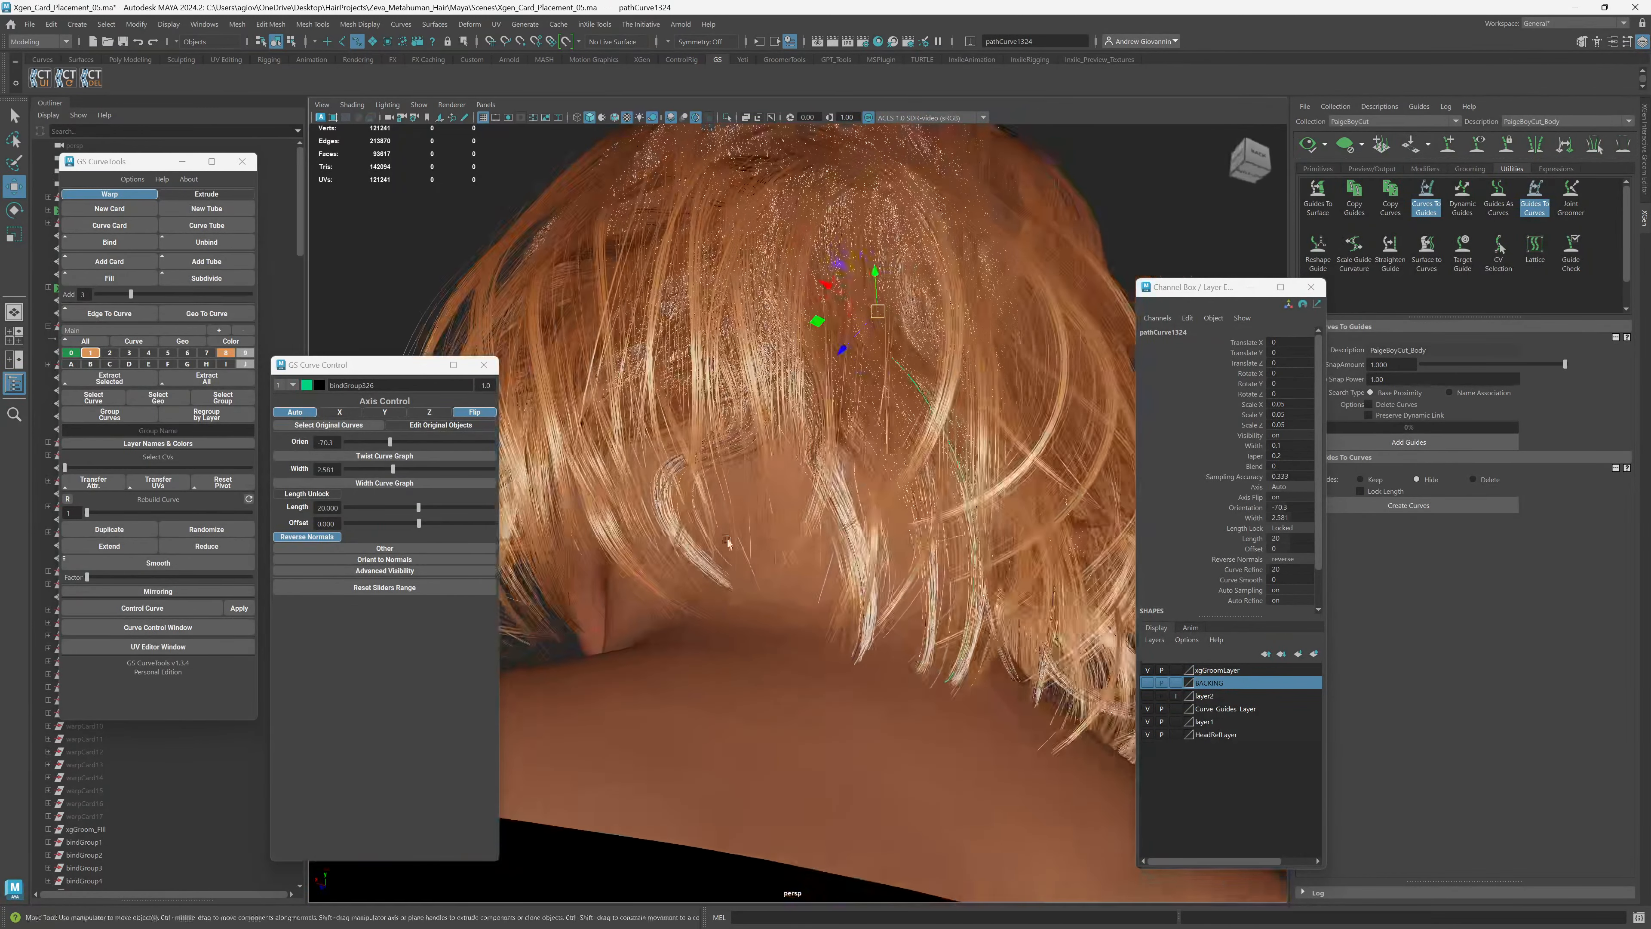
Set the width of the clump at the side of the neck to 2.297 and twist its original cards to -24.5.
{"action": "left_click", "coordinate": [650, 528]}
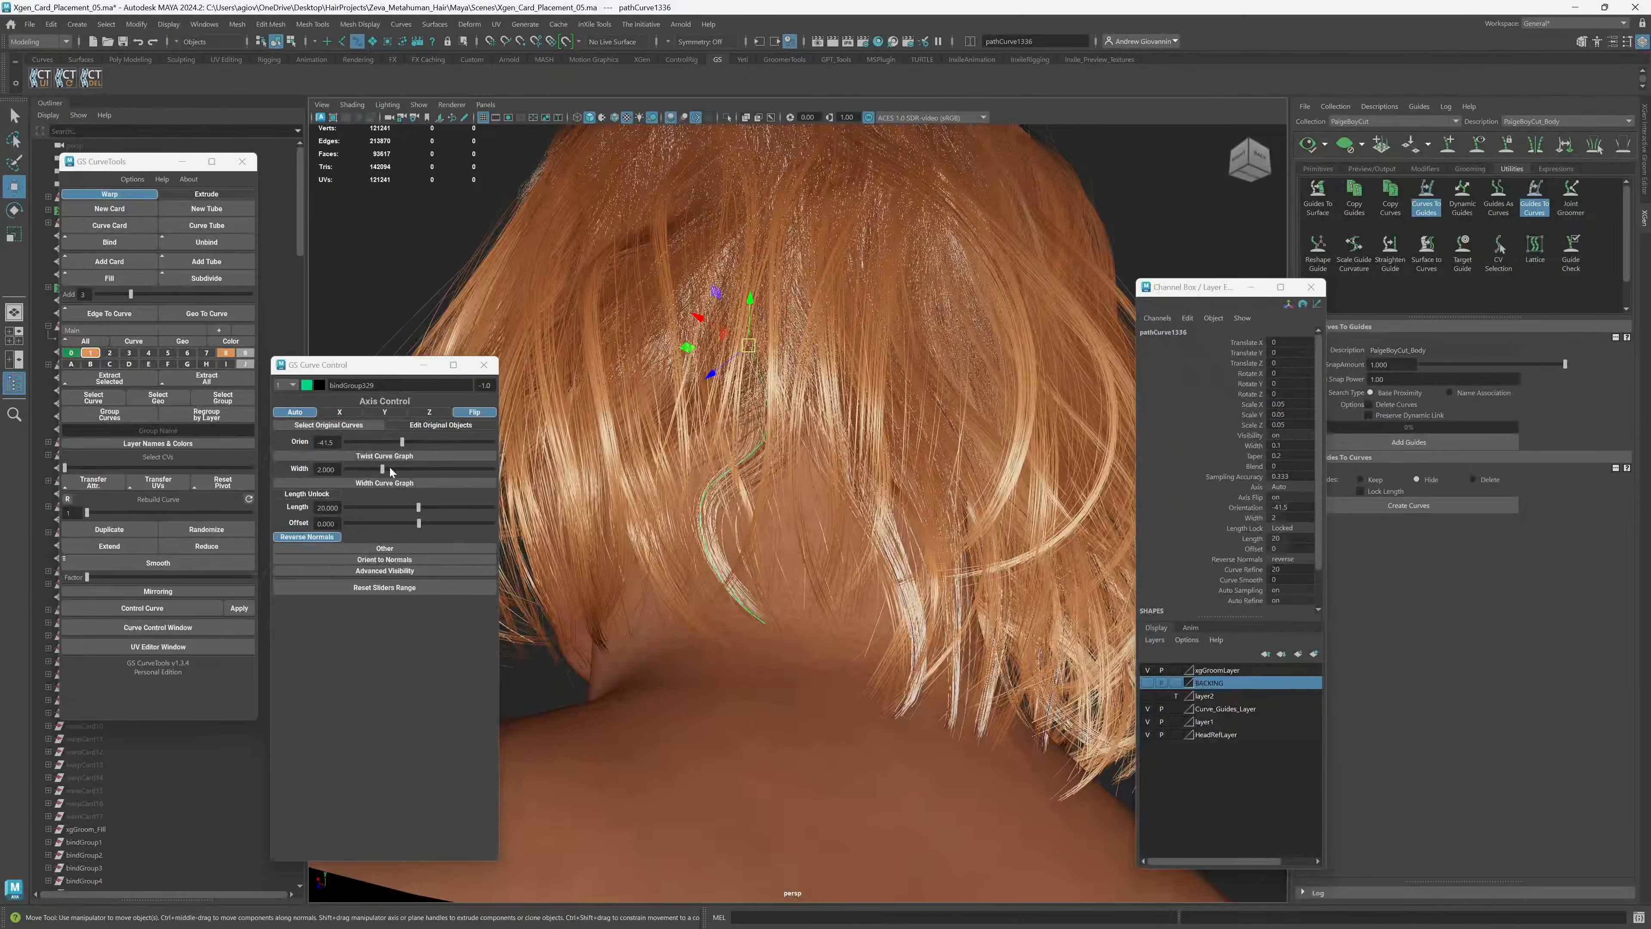
{"action": "left_click_drag", "start_coordinate": [859, 455], "coordinate": [768, 506], "text": "alt"}
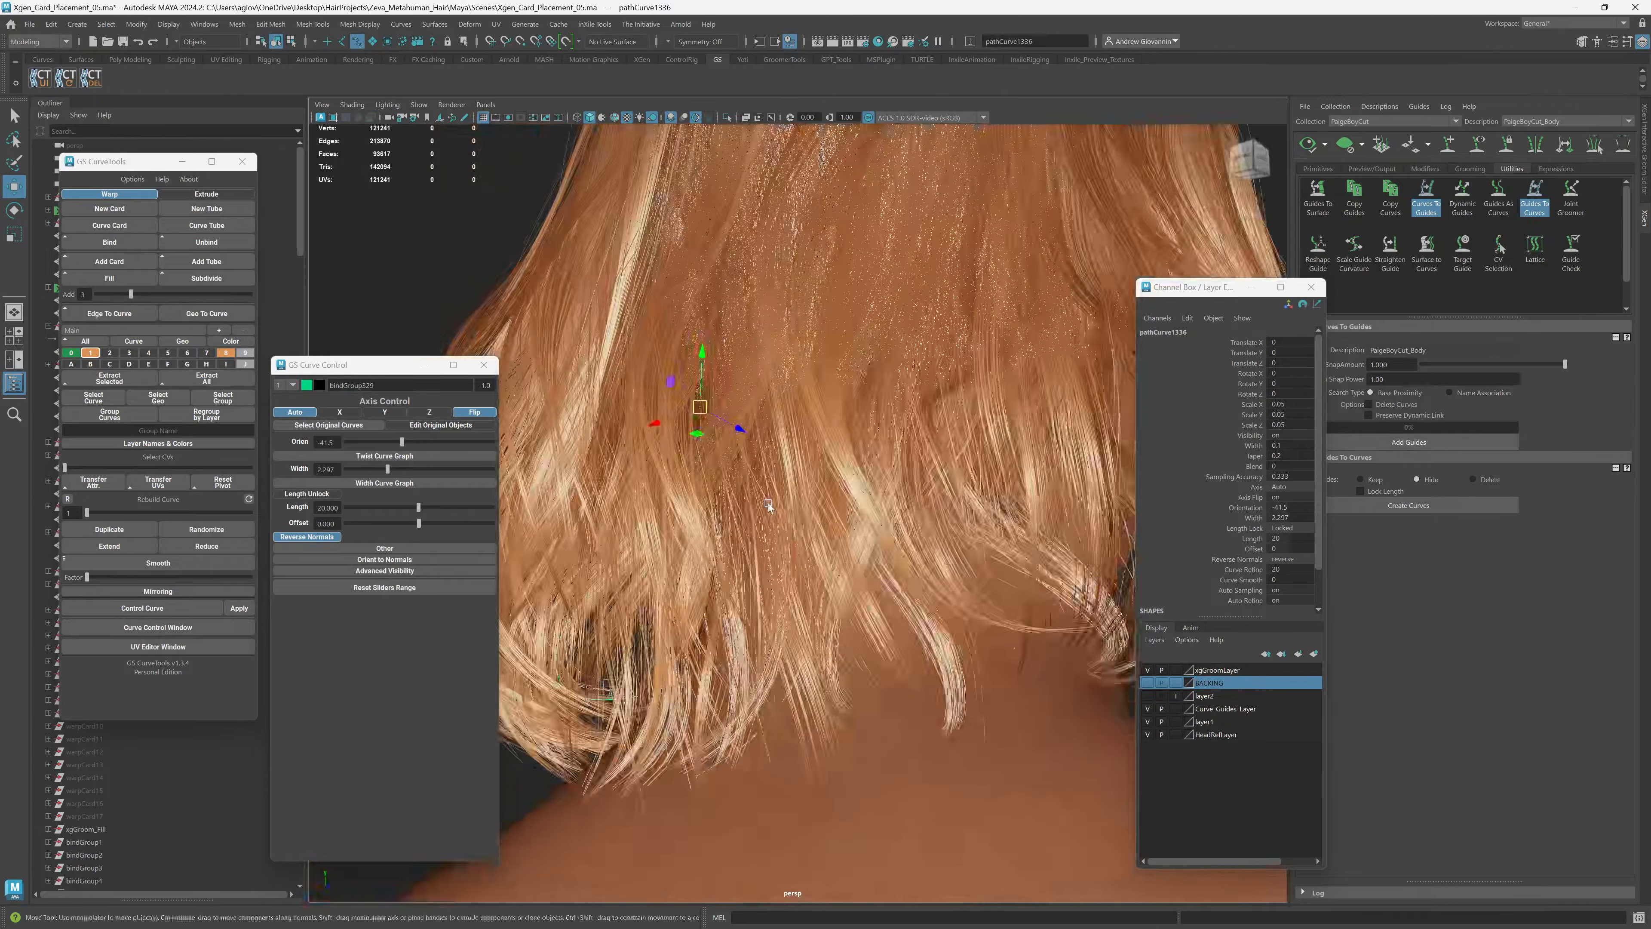
{"action": "scroll", "coordinate": [857, 545], "scroll_direction": "down", "scroll_amount": 5}
{"action": "left_click_drag", "start_coordinate": [857, 544], "coordinate": [950, 555], "text": "alt"}
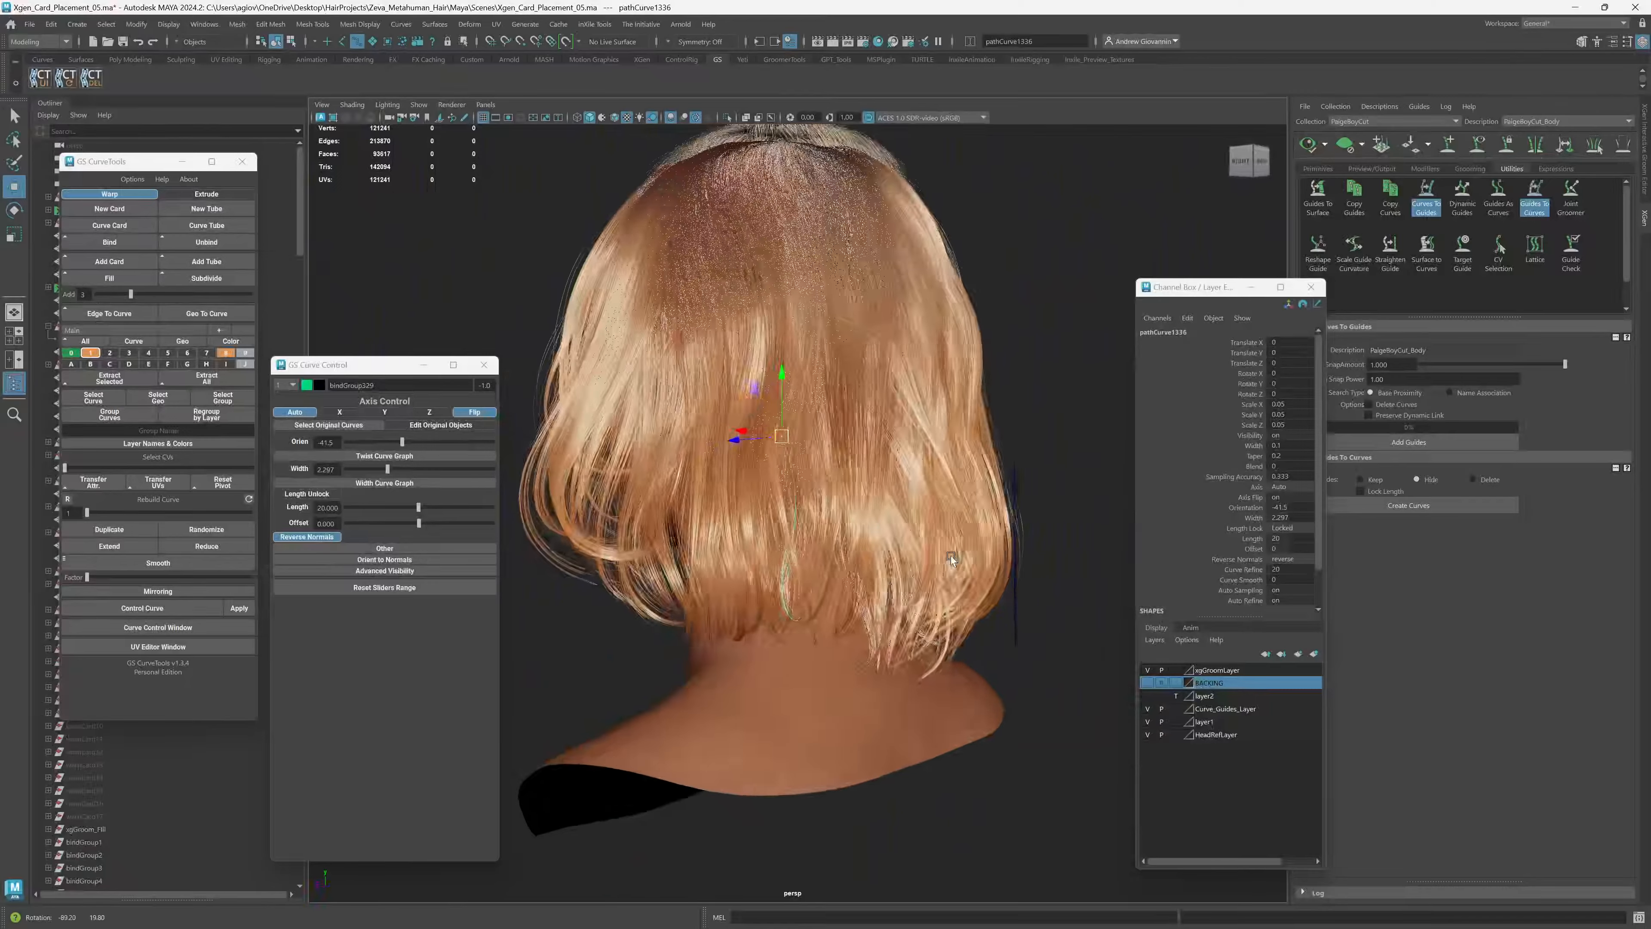
{"action": "scroll", "coordinate": [950, 554], "scroll_direction": "up", "scroll_amount": 8}
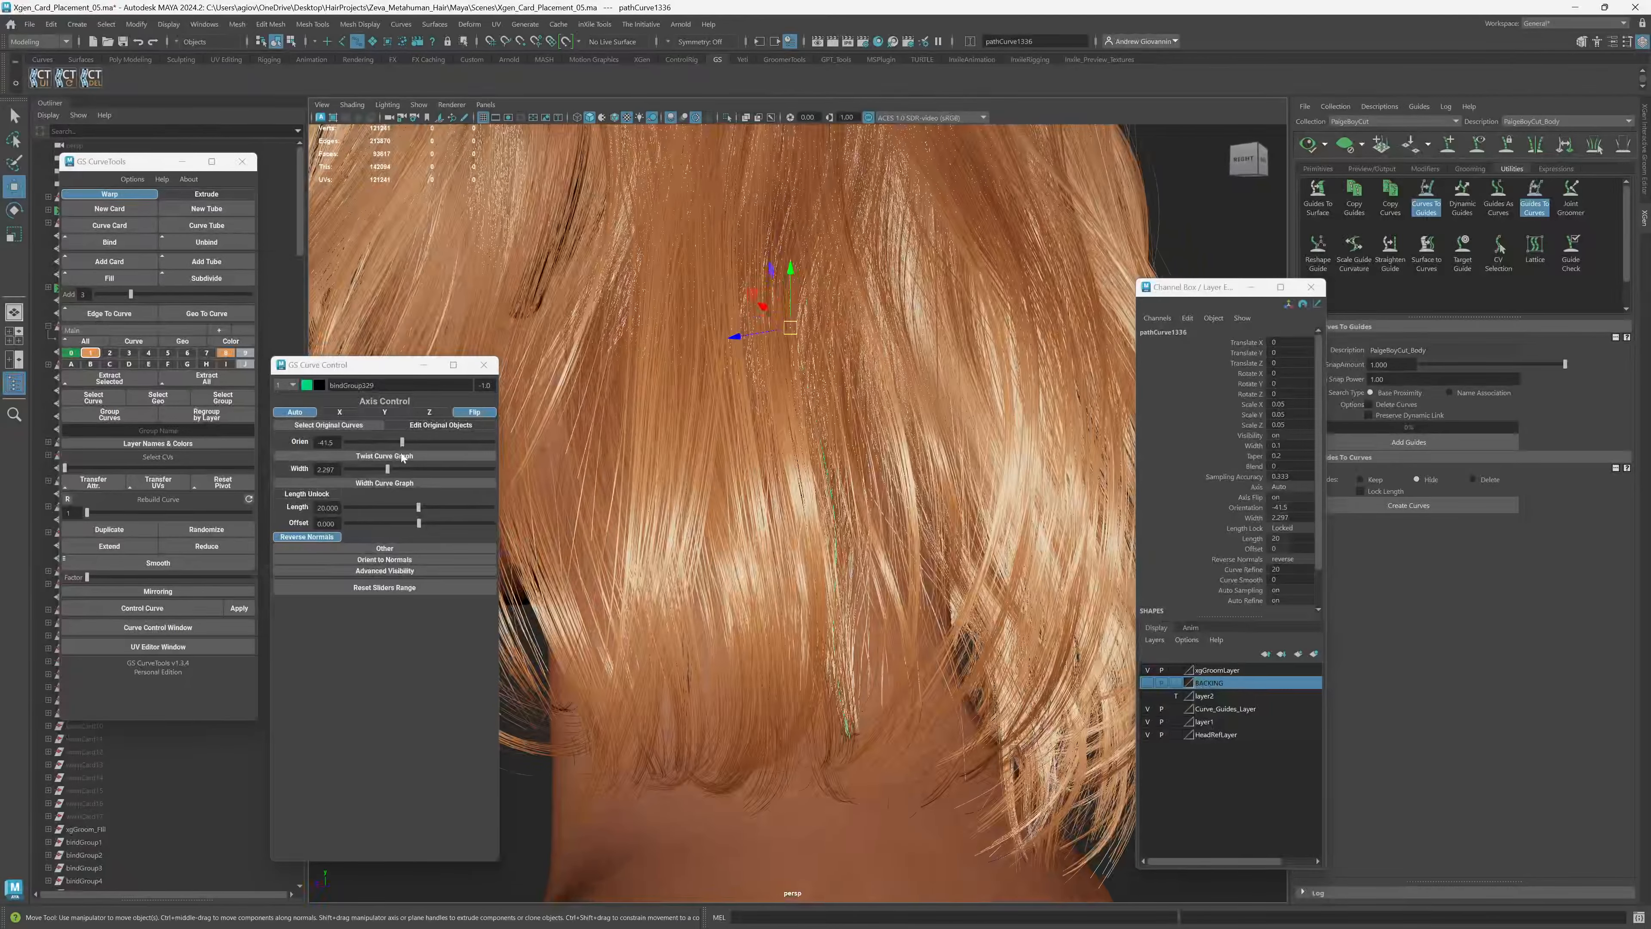
{"action": "left_click", "coordinate": [352, 426]}
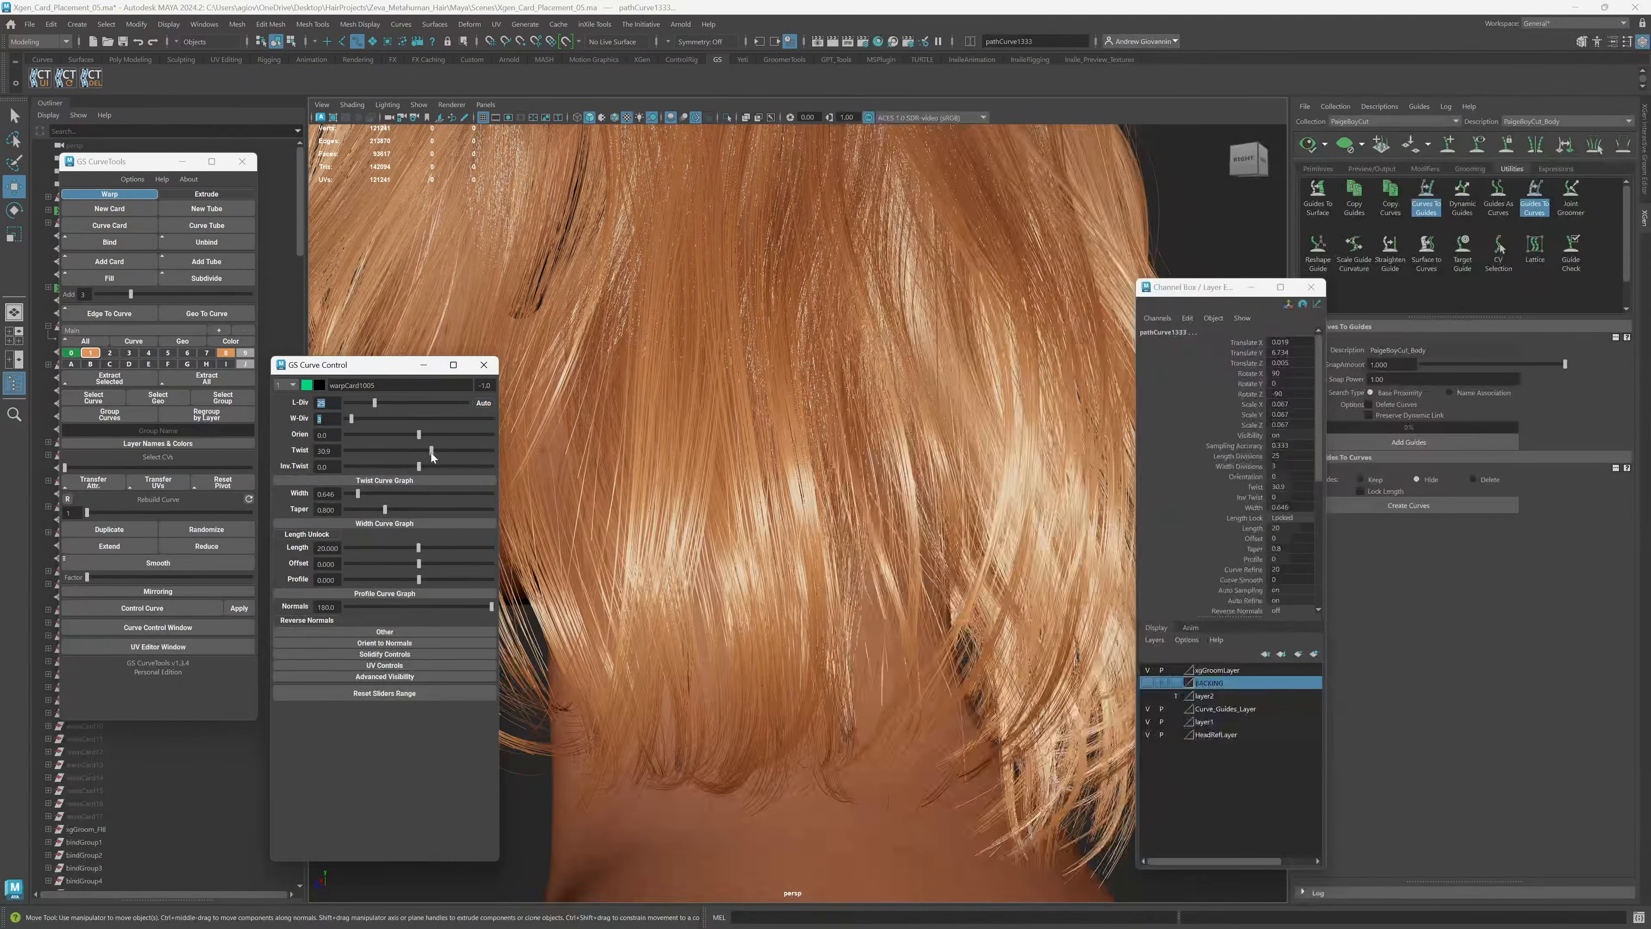
{"action": "left_click_drag", "start_coordinate": [406, 452], "coordinate": [409, 452]}
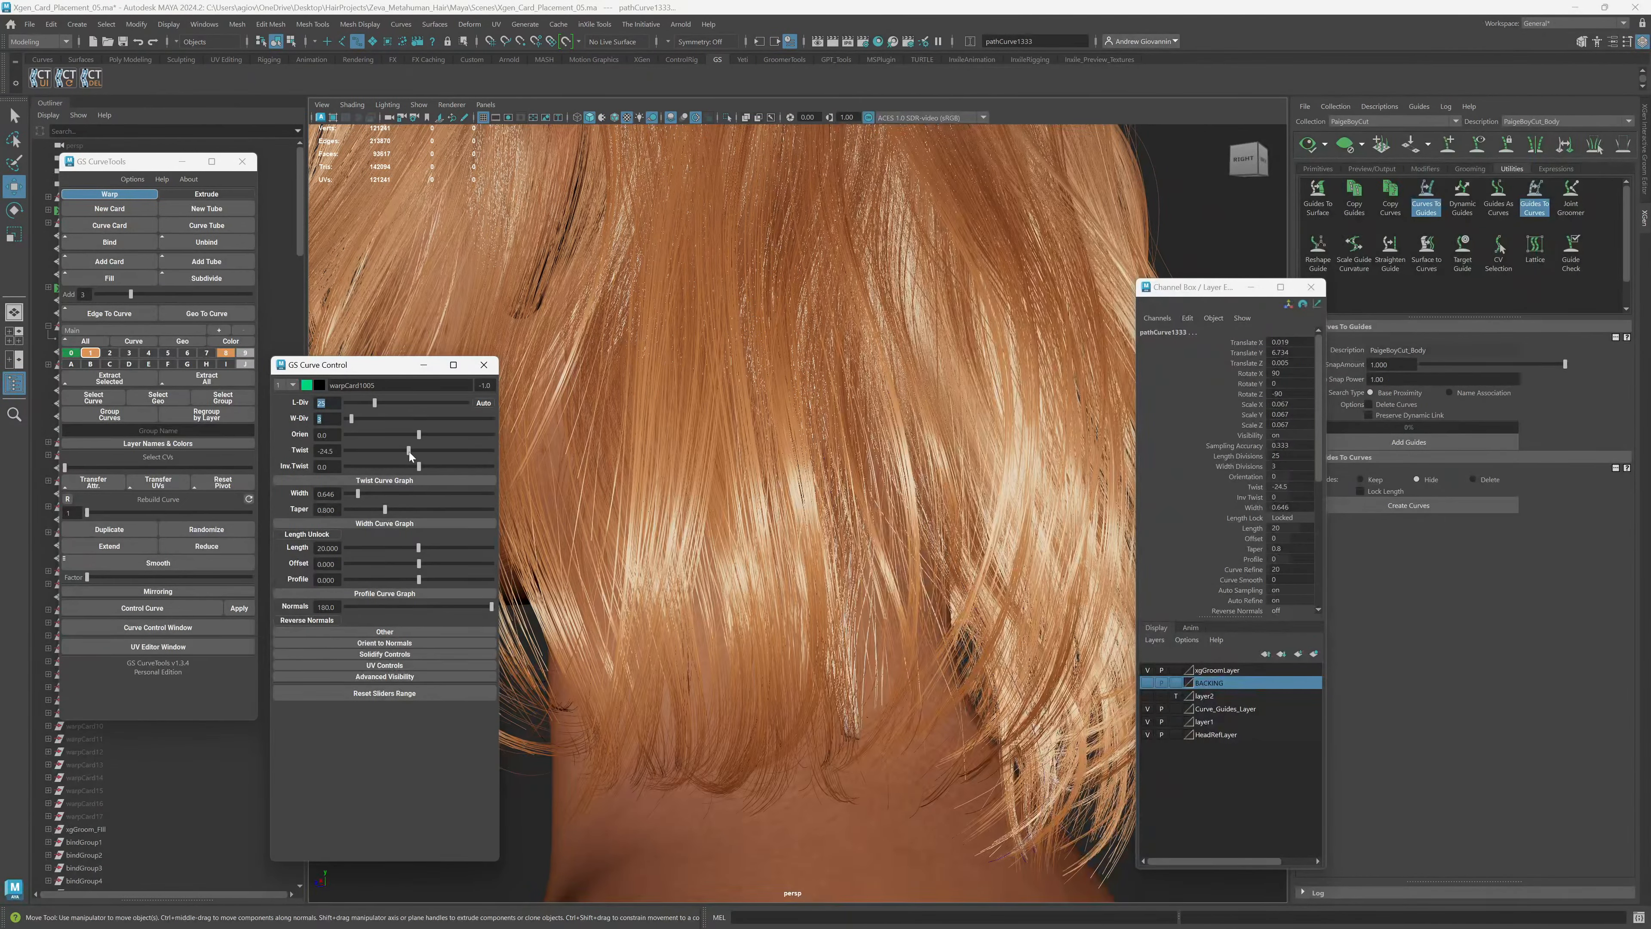
Widen the curled clump on the opposite side of the nape to about 2.865 and twist its original cards to 60.7.
{"action": "scroll", "coordinate": [966, 603], "scroll_direction": "down", "scroll_amount": 8}
{"action": "left_click_drag", "start_coordinate": [964, 600], "coordinate": [559, 597], "text": "alt"}
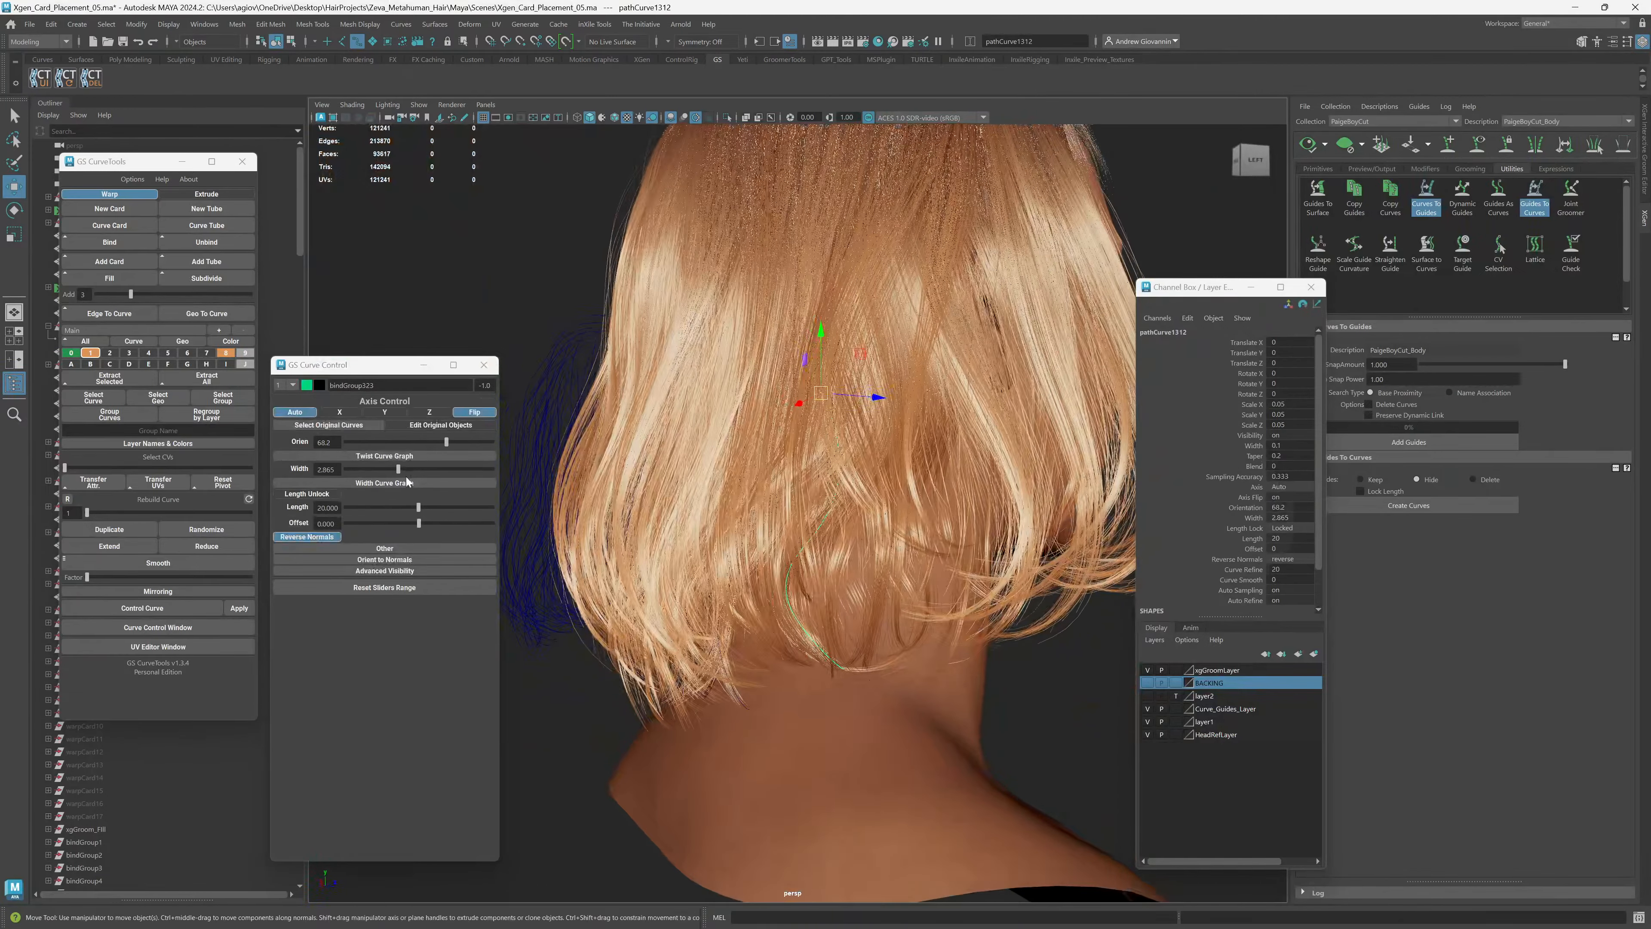
{"action": "left_click", "coordinate": [357, 425]}
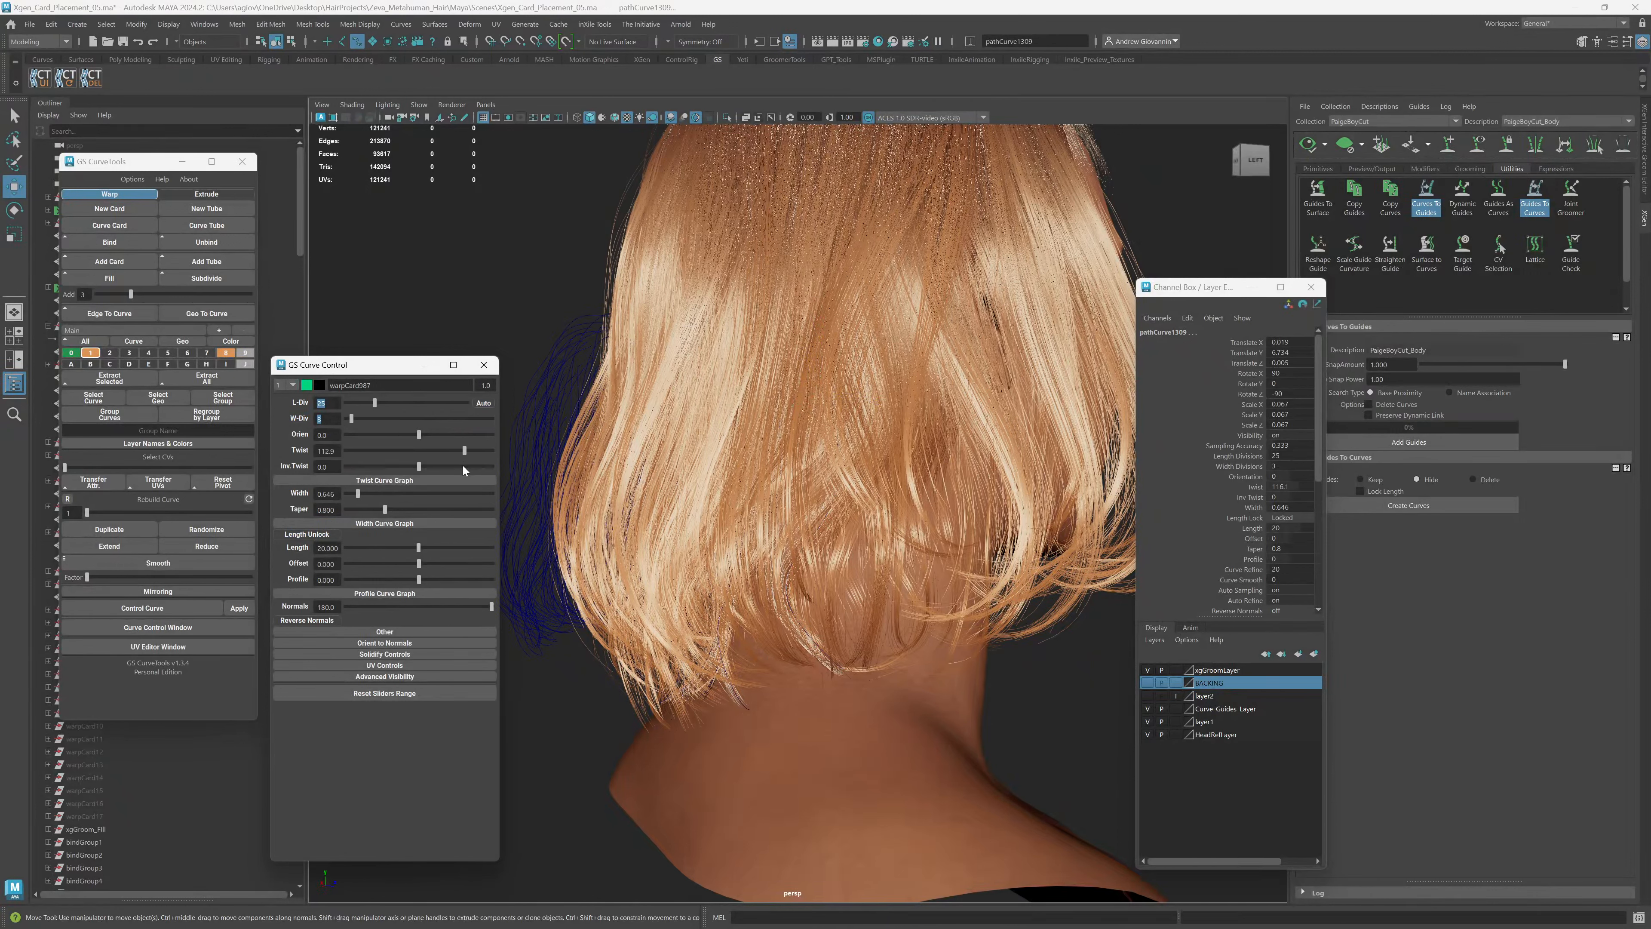
{"action": "scroll", "coordinate": [806, 560], "scroll_direction": "down", "scroll_amount": 4}
{"action": "middle_click_drag", "start_coordinate": [871, 618], "coordinate": [838, 572], "text": "alt"}
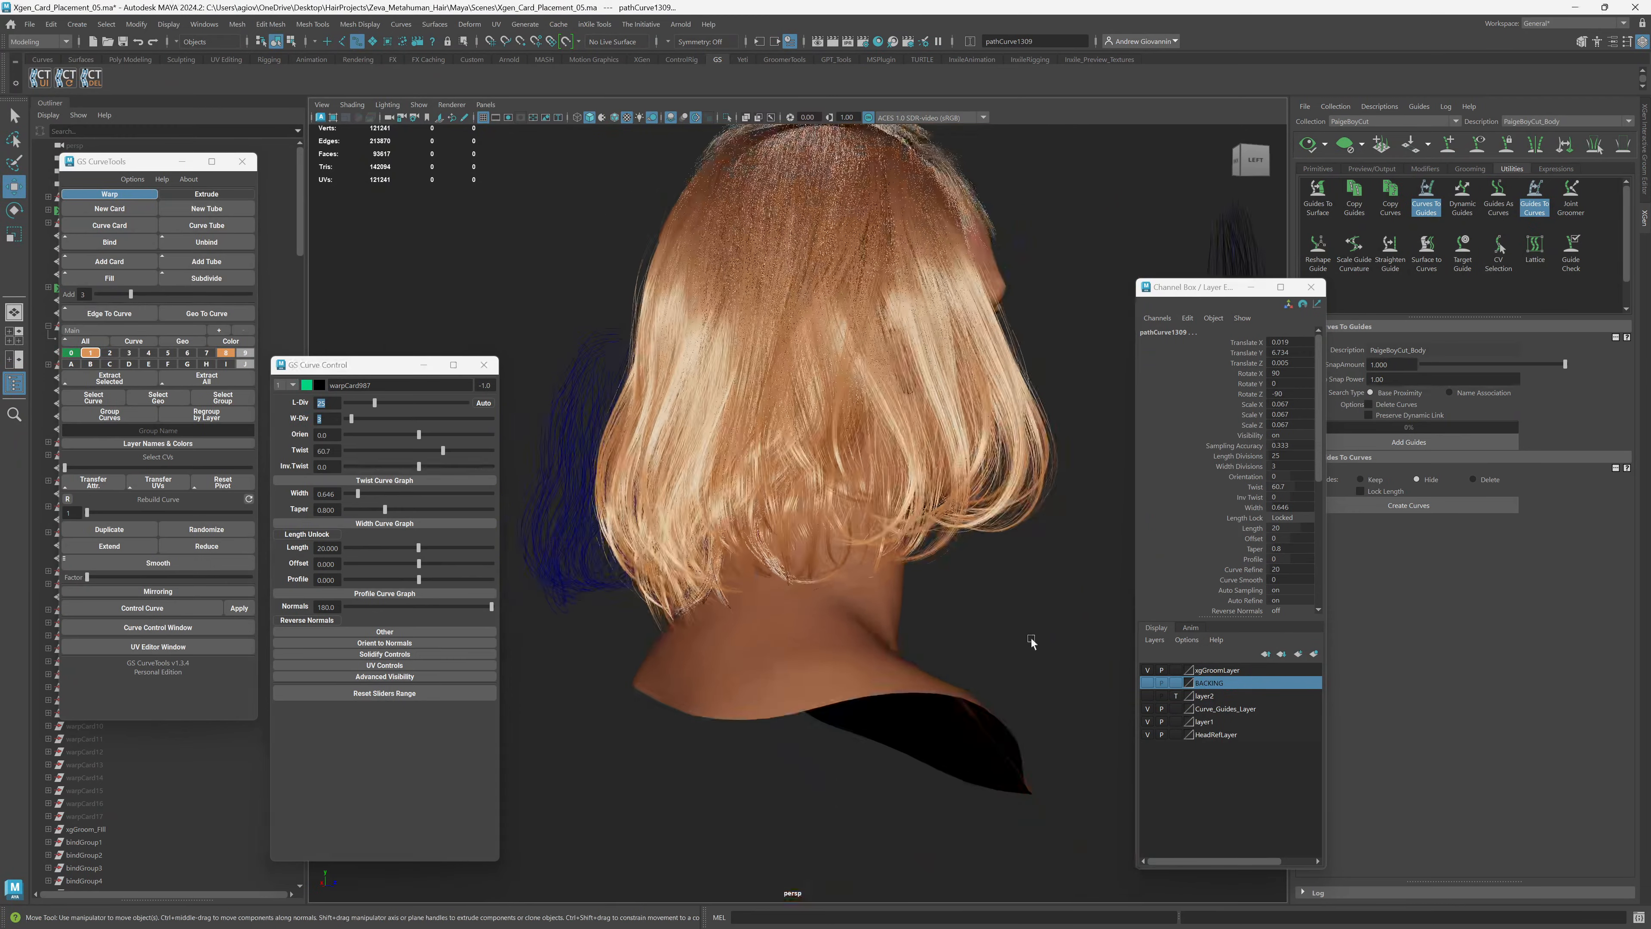
Deselect the cards, examine the nape clumps under the full hair, and clear the XGen hair preview.
{"action": "left_click", "coordinate": [1031, 642]}
{"action": "scroll", "coordinate": [794, 628], "scroll_direction": "up", "scroll_amount": 5}
{"action": "left_click_drag", "start_coordinate": [795, 627], "coordinate": [838, 639], "text": "alt"}
{"action": "scroll", "coordinate": [855, 624], "scroll_direction": "down", "scroll_amount": 4}
{"action": "scroll", "coordinate": [806, 638], "scroll_direction": "up", "scroll_amount": 5}
{"action": "left_click_drag", "start_coordinate": [838, 580], "coordinate": [820, 613], "text": "alt"}
{"action": "scroll", "coordinate": [841, 599], "scroll_direction": "down", "scroll_amount": 5}
{"action": "left_click", "coordinate": [1345, 147]}
{"action": "scroll", "coordinate": [772, 617], "scroll_direction": "up", "scroll_amount": 5}
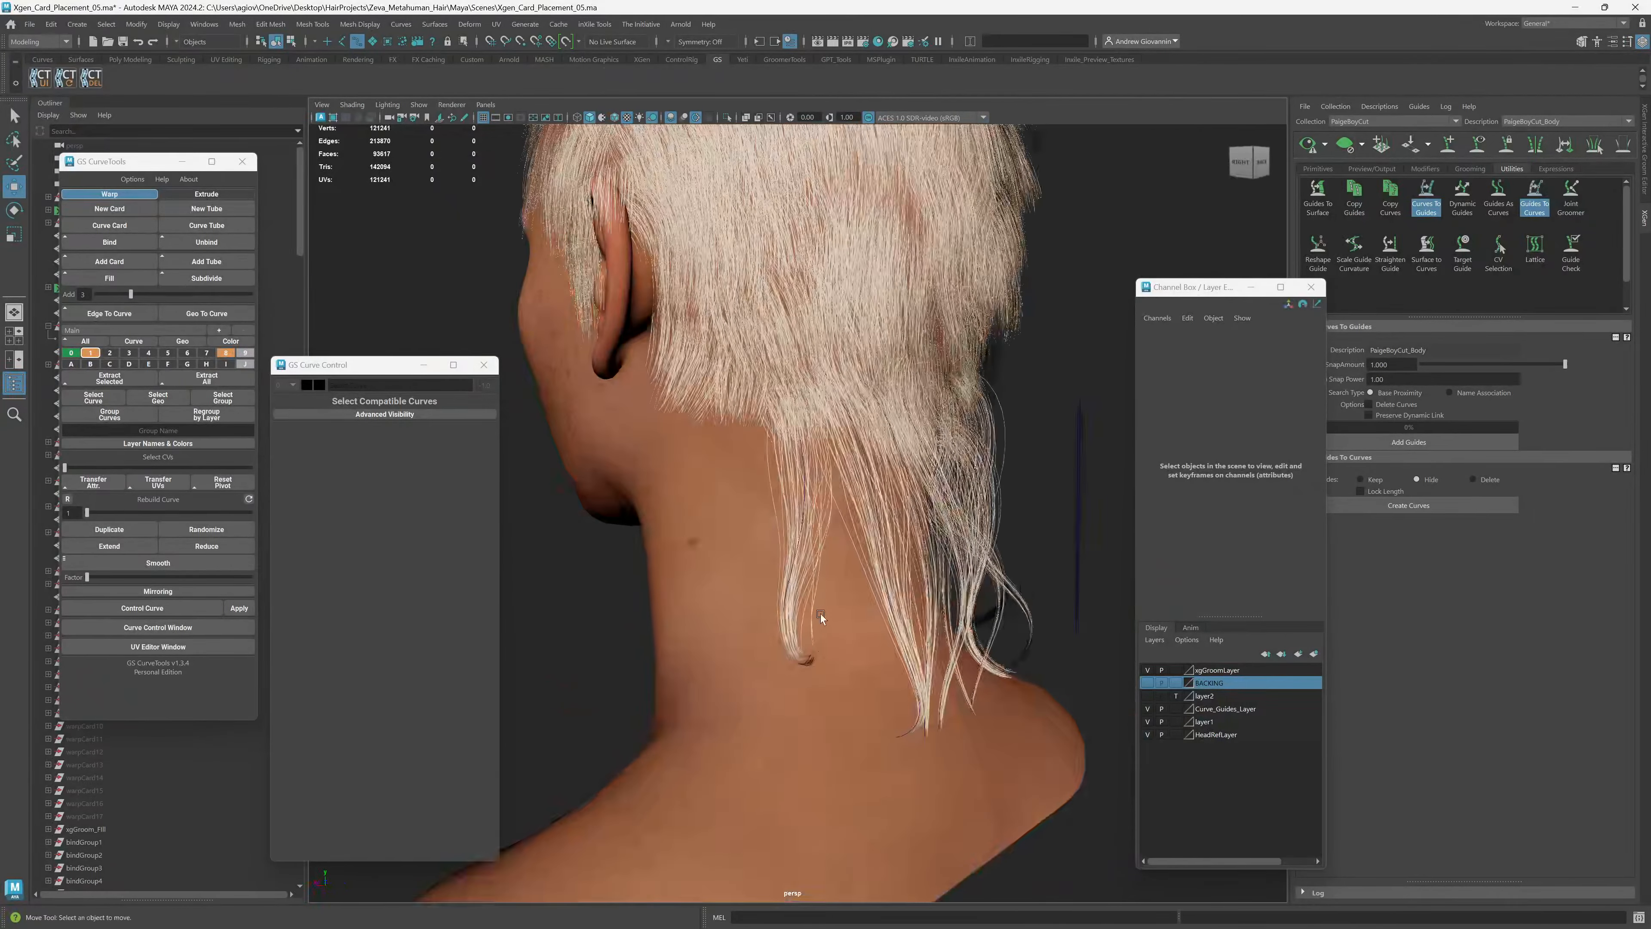
Select guide curves in the offset set beside the head and frame them in the view.
{"action": "scroll", "coordinate": [785, 635], "scroll_direction": "down", "scroll_amount": 8}
{"action": "middle_click_drag", "start_coordinate": [785, 634], "coordinate": [967, 631], "text": "alt"}
{"action": "left_click_drag", "start_coordinate": [966, 630], "coordinate": [752, 668], "text": "alt"}
{"action": "middle_click_drag", "start_coordinate": [752, 669], "coordinate": [894, 651], "text": "alt"}
{"action": "left_click_drag", "start_coordinate": [946, 680], "coordinate": [641, 391]}
{"action": "key", "text": "f"}
{"action": "scroll", "coordinate": [740, 598], "scroll_direction": "down", "scroll_amount": 5}
{"action": "left_click_drag", "start_coordinate": [740, 599], "coordinate": [605, 608], "text": "alt"}
{"action": "left_click_drag", "start_coordinate": [1040, 614], "coordinate": [874, 575], "text": "alt"}
Try to narrow the offset guide selection to the inner nape curves by selecting the tips and deselecting unwanted curves.
{"action": "scroll", "coordinate": [849, 724], "scroll_direction": "up", "scroll_amount": 8}
{"action": "left_click_drag", "start_coordinate": [1023, 619], "coordinate": [817, 468]}
{"action": "left_click_drag", "start_coordinate": [829, 514], "coordinate": [1114, 232], "text": "alt"}
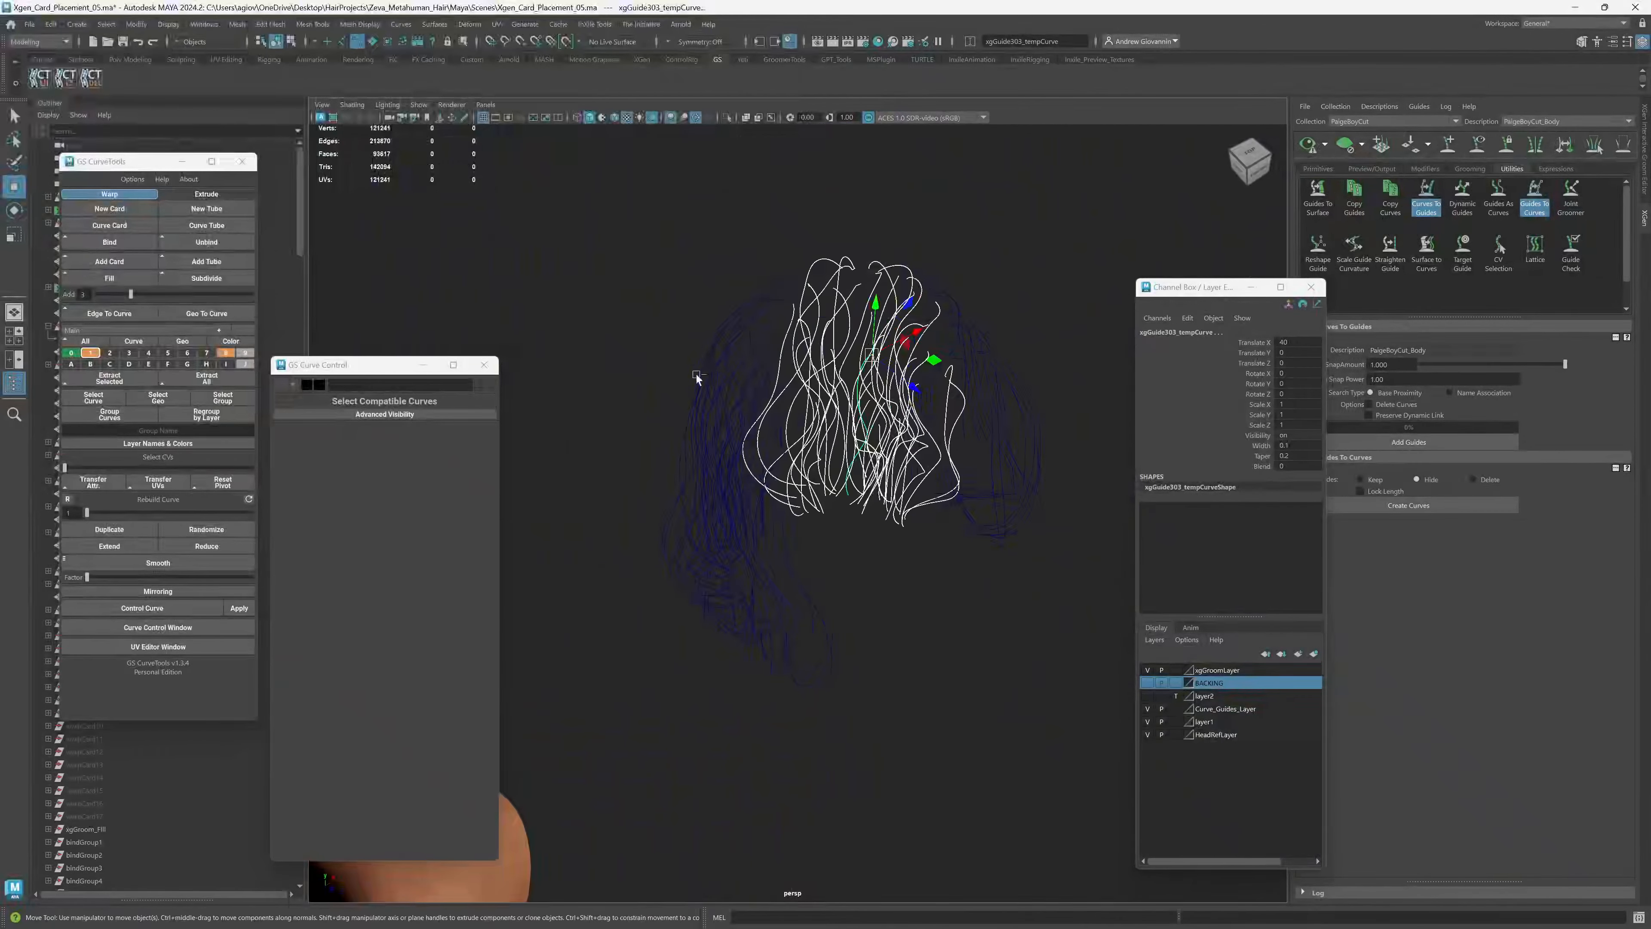
{"action": "left_click_drag", "start_coordinate": [697, 375], "coordinate": [696, 375], "text": "ctrl"}
{"action": "scroll", "coordinate": [863, 531], "scroll_direction": "up", "scroll_amount": 6}
{"action": "left_click_drag", "start_coordinate": [891, 512], "coordinate": [784, 518], "text": "alt"}
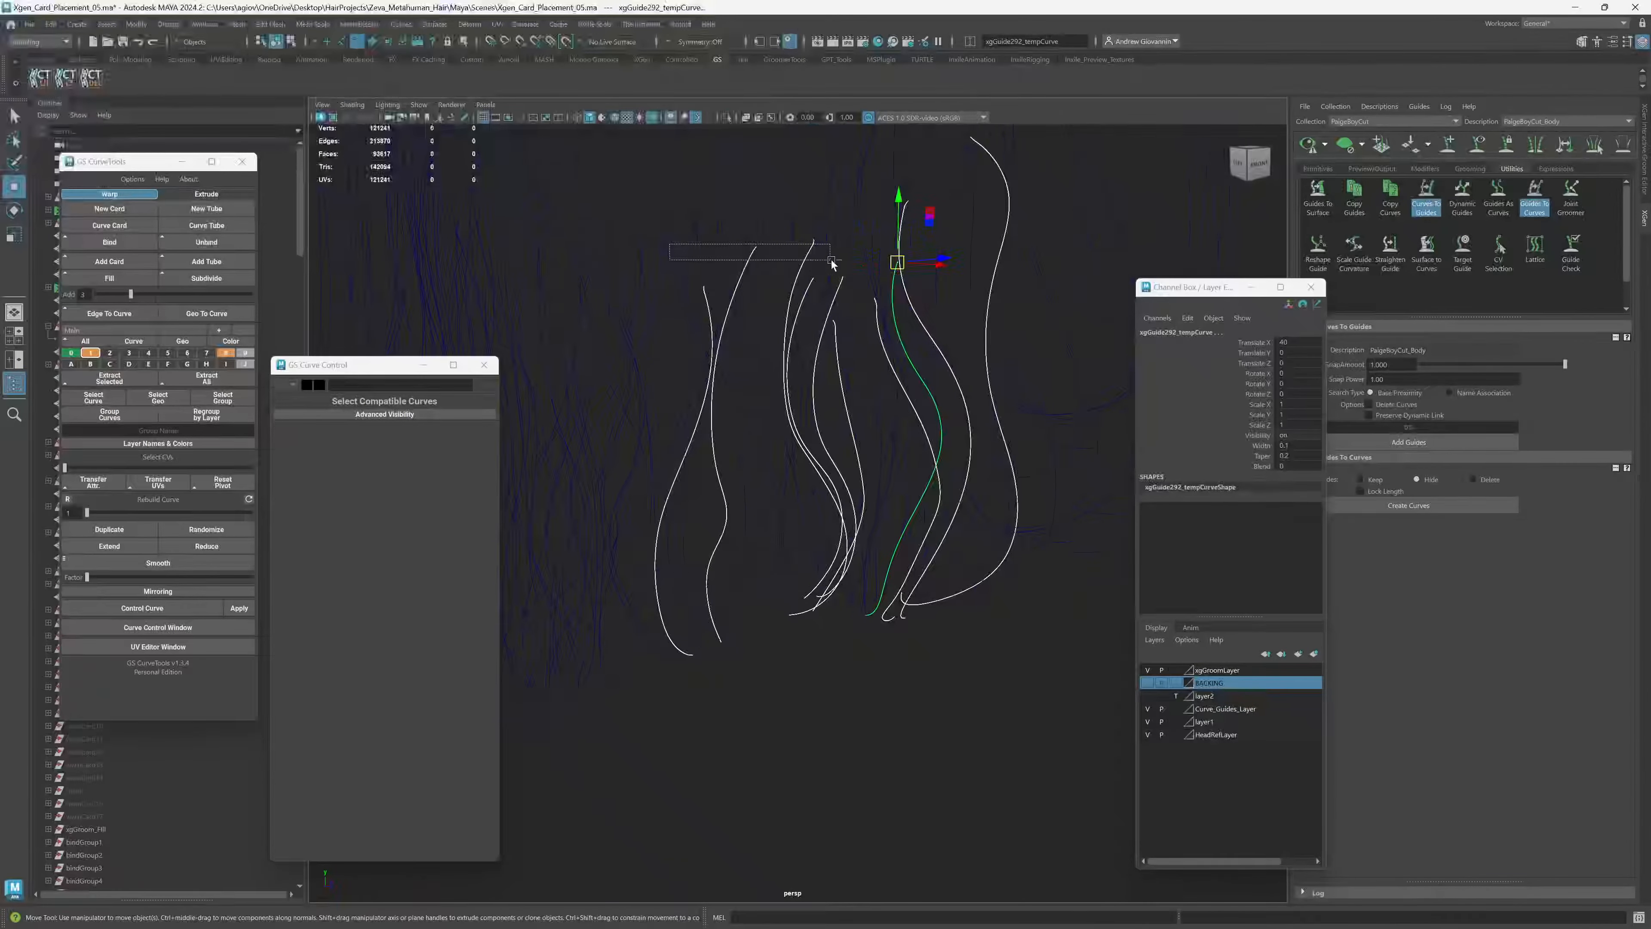
{"action": "scroll", "coordinate": [761, 348], "scroll_direction": "down", "scroll_amount": 6}
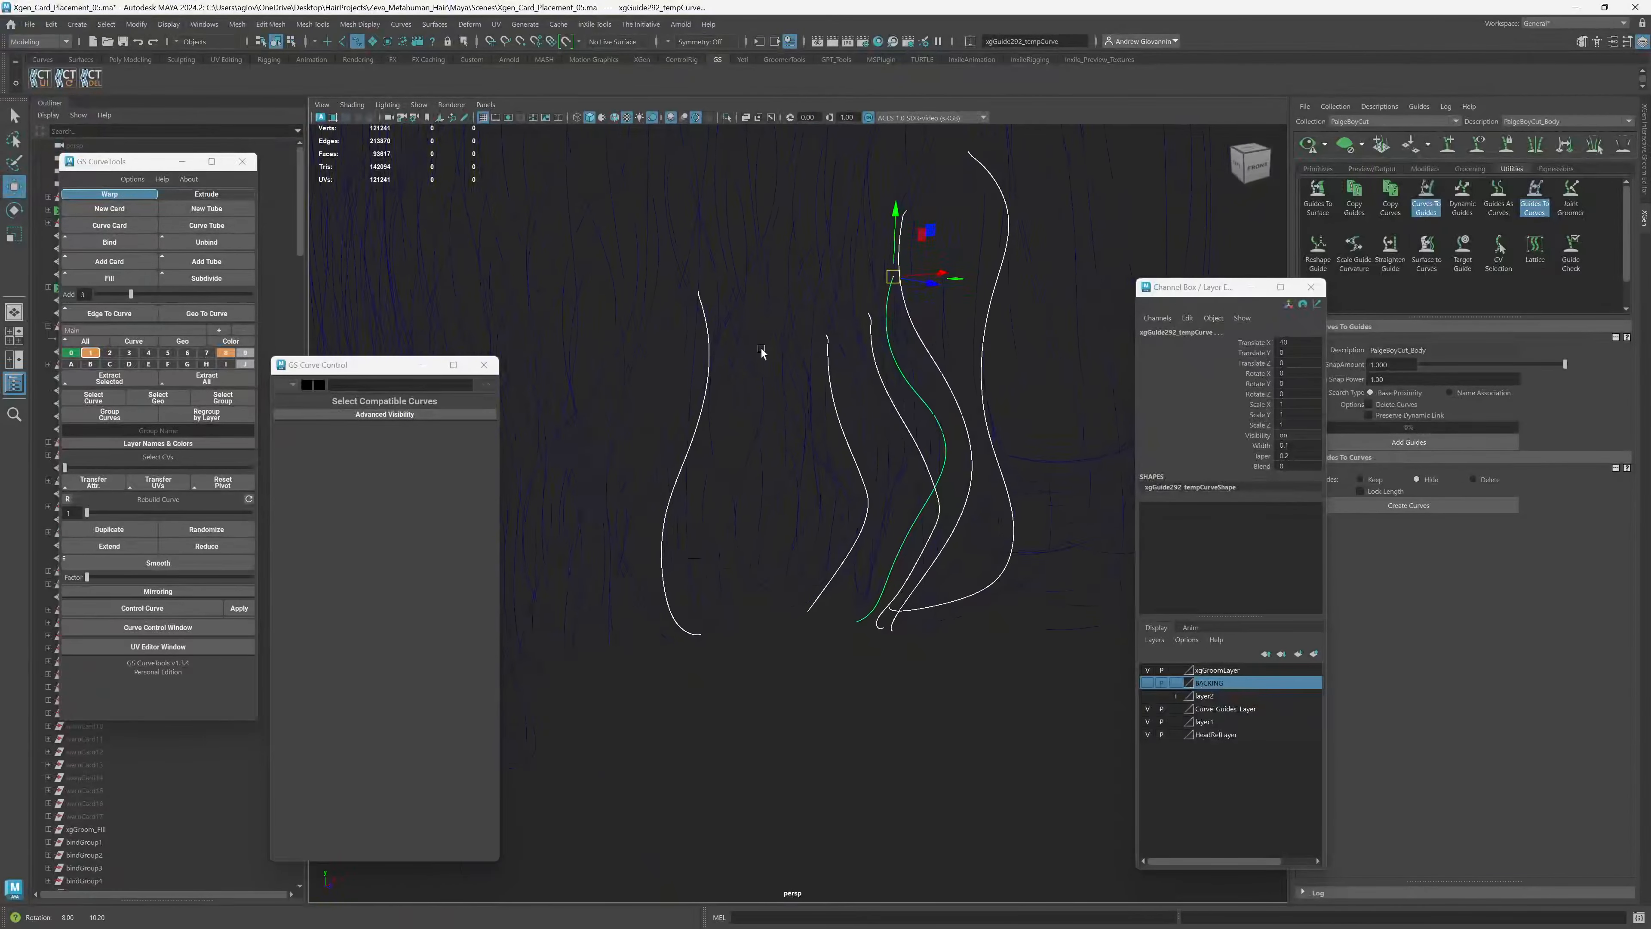
{"action": "left_click_drag", "start_coordinate": [767, 390], "coordinate": [788, 528], "text": "alt"}
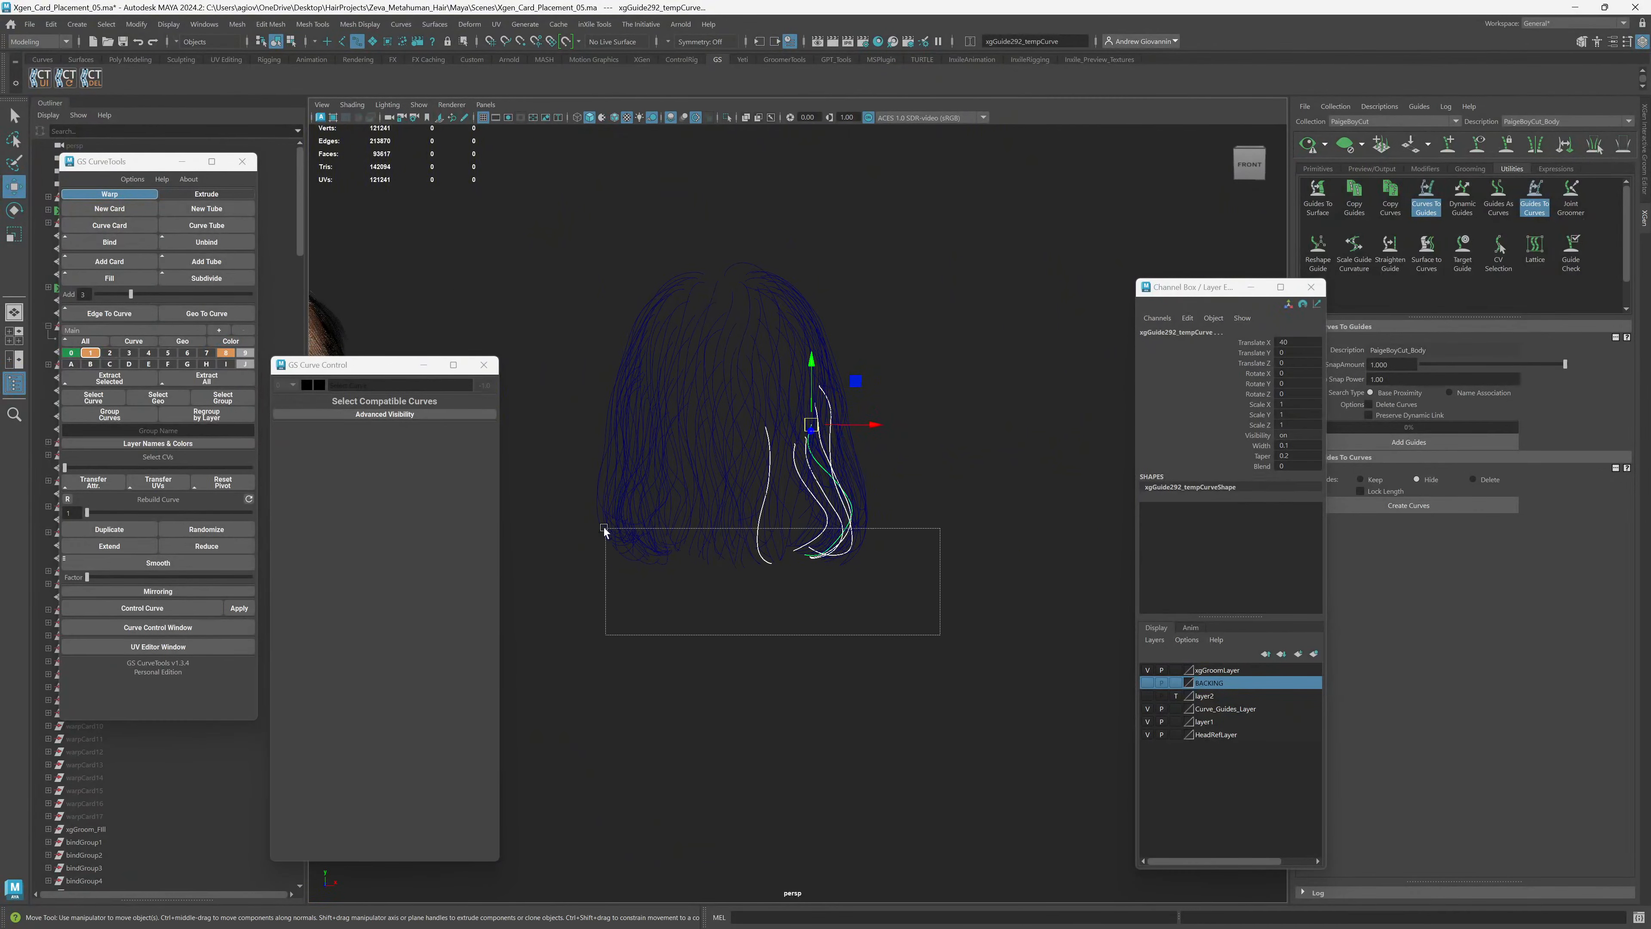
Narrow the offset guide selection to the lowest nape curves by selecting the tips and deselecting every curve that reaches higher up.
{"action": "left_click_drag", "start_coordinate": [603, 531], "coordinate": [601, 532]}
{"action": "left_click_drag", "start_coordinate": [522, 329], "coordinate": [524, 327], "text": "ctrl"}
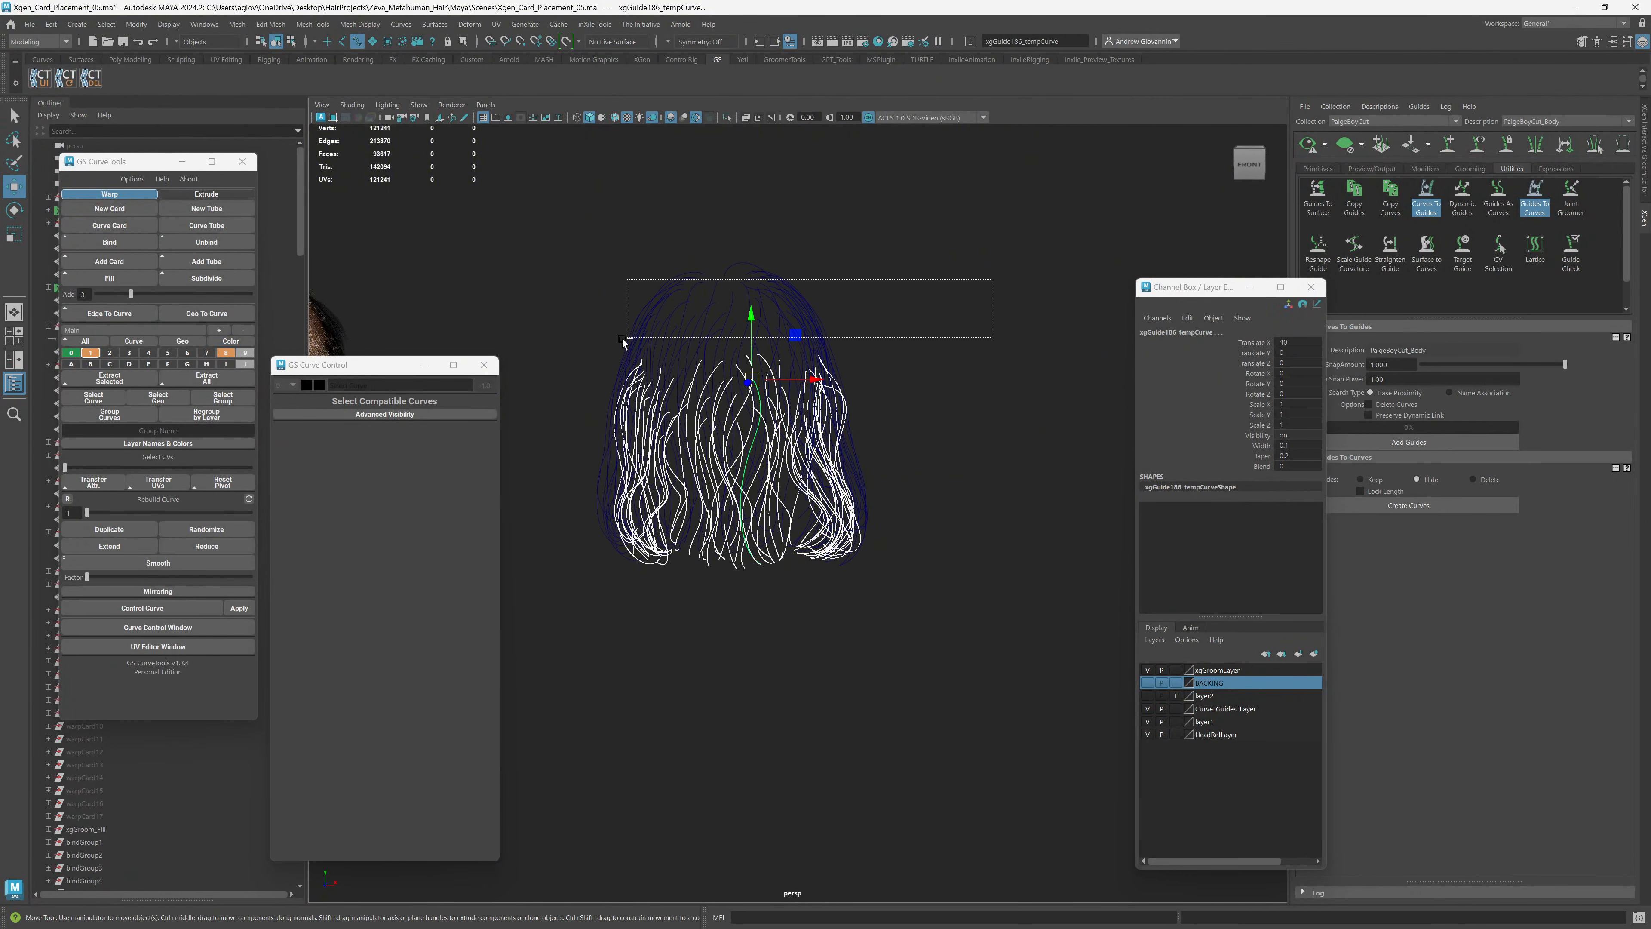
{"action": "left_click_drag", "start_coordinate": [548, 393], "coordinate": [548, 392], "text": "ctrl"}
{"action": "left_click_drag", "start_coordinate": [962, 294], "coordinate": [937, 297], "text": "ctrl"}
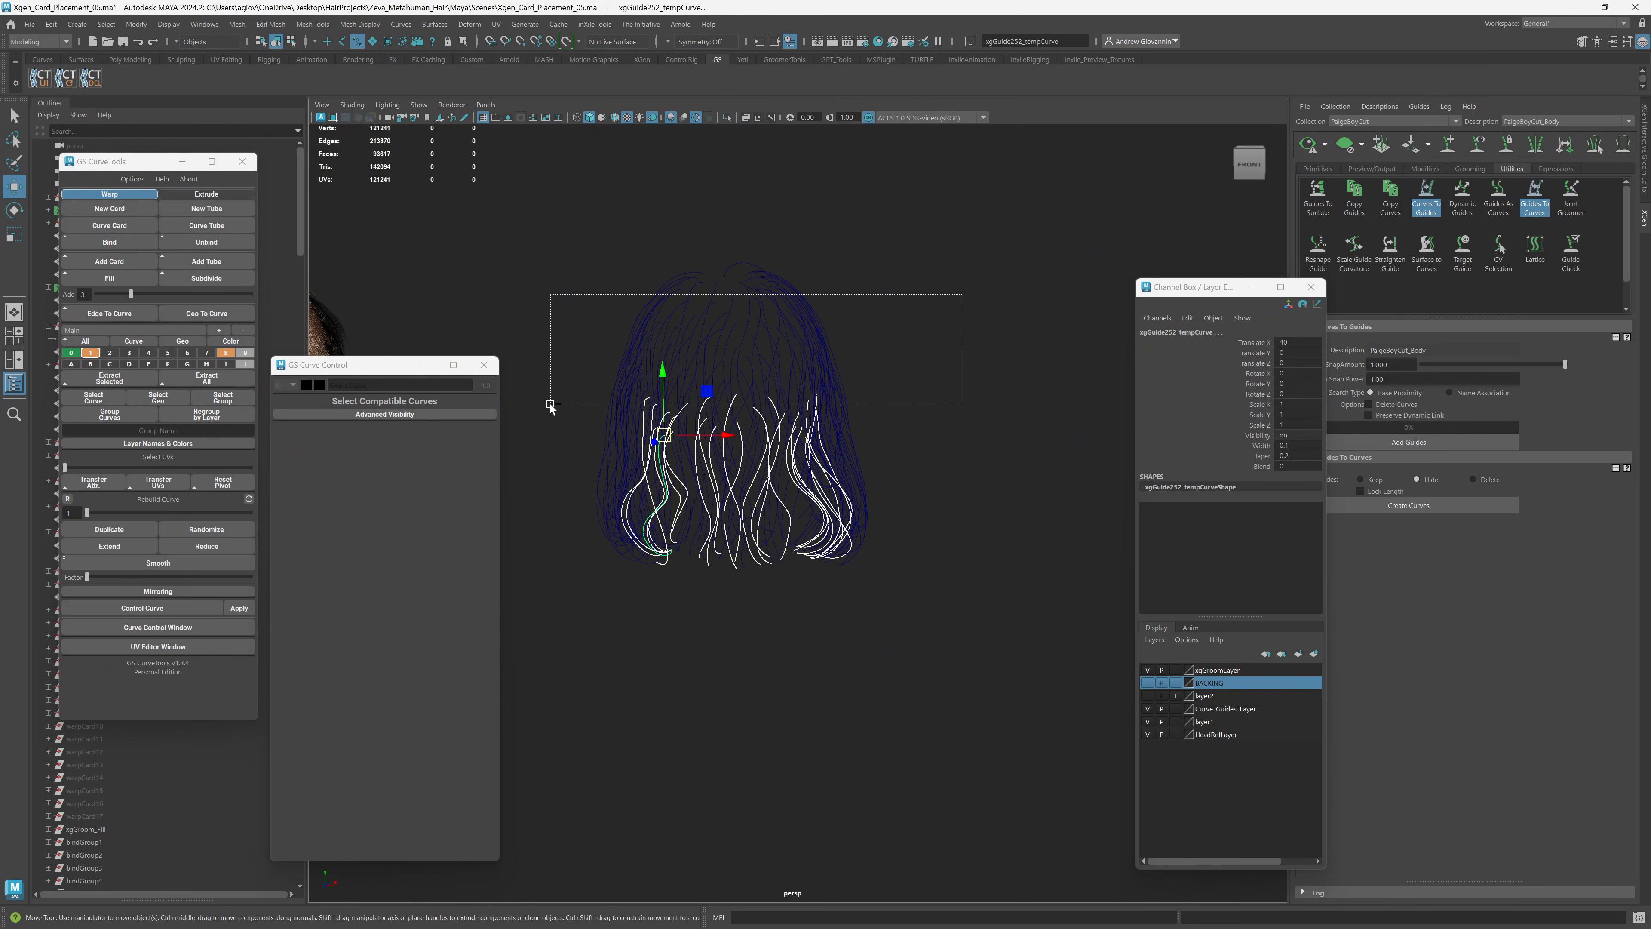
{"action": "left_click_drag", "start_coordinate": [550, 407], "coordinate": [553, 410], "text": "ctrl"}
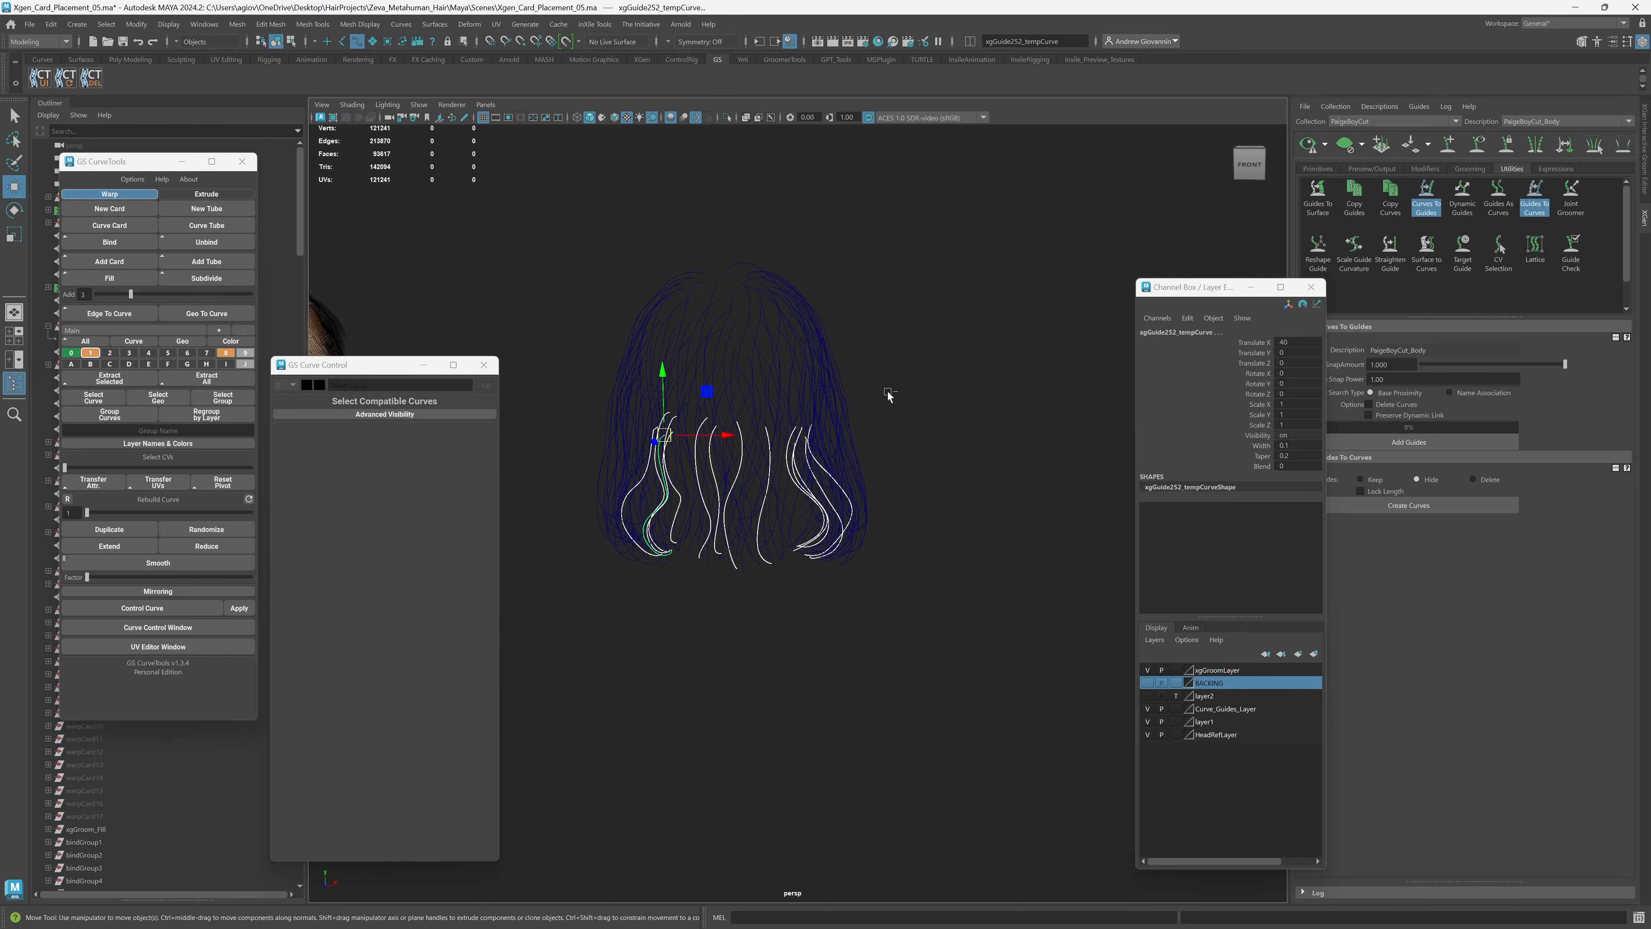
{"action": "left_click_drag", "start_coordinate": [888, 394], "coordinate": [853, 404], "text": "alt"}
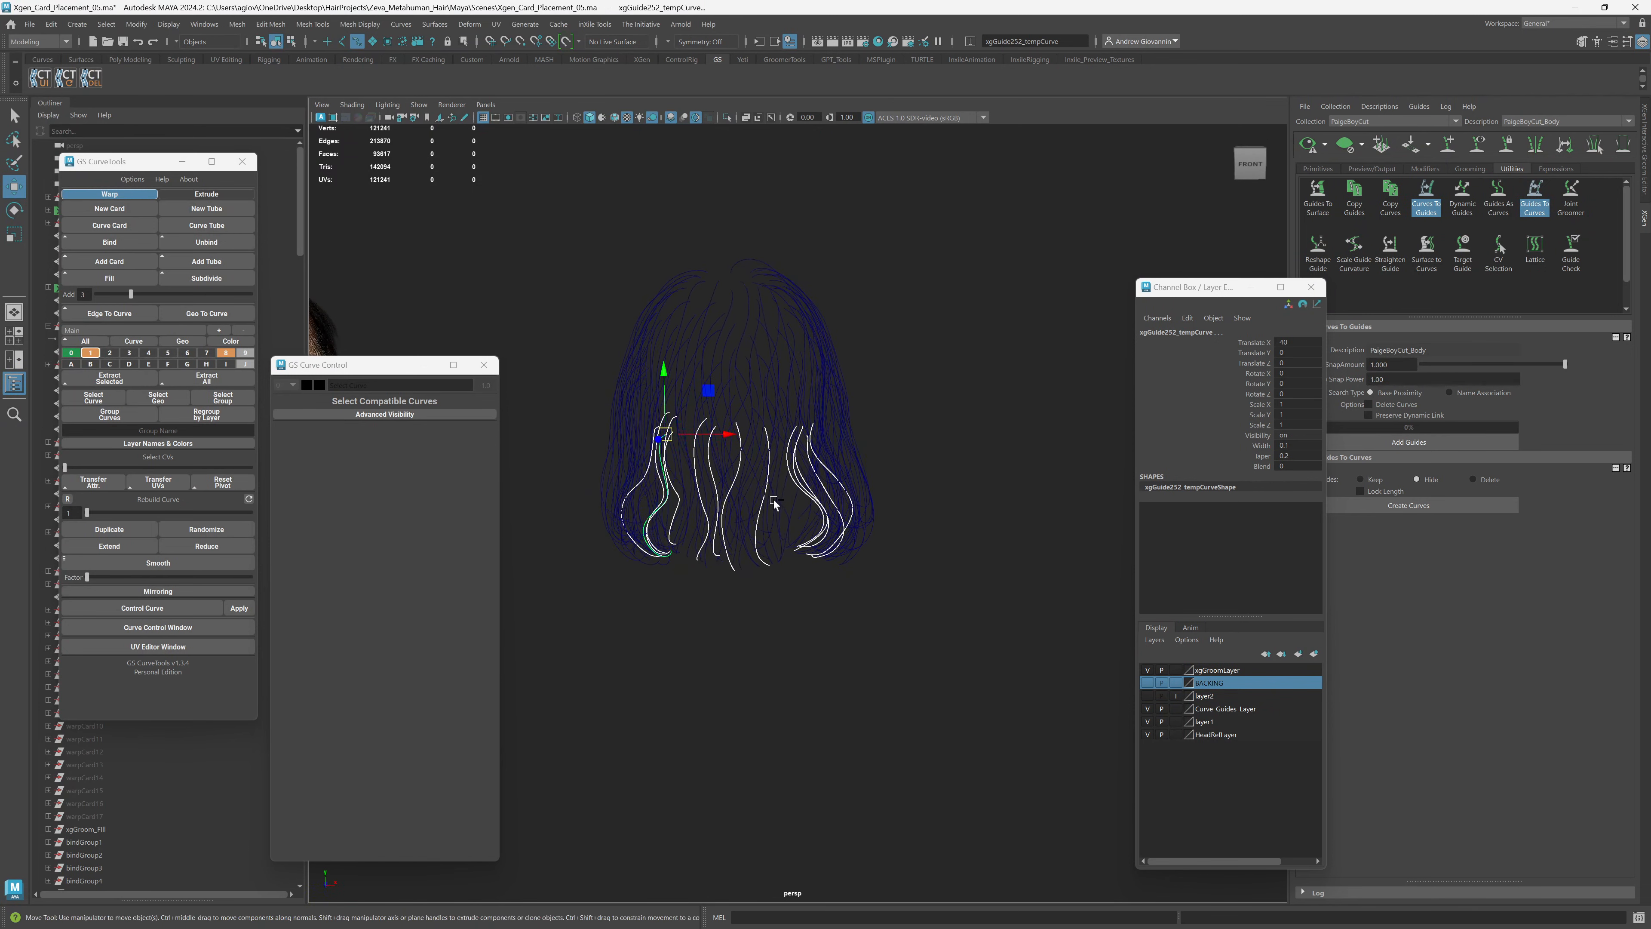
Move the selected nape guides back onto the head by setting Translate X to 0, inspect them from behind, and deselect them.
{"action": "mouse_move", "coordinate": [729, 530]}
{"action": "left_mouse_down", "text": "alt"}
{"action": "mouse_move", "coordinate": [718, 514]}
{"action": "mouse_move", "coordinate": [738, 520]}
{"action": "mouse_move", "coordinate": [704, 530]}
{"action": "mouse_move", "coordinate": [740, 527]}
{"action": "left_mouse_up", "text": "alt"}
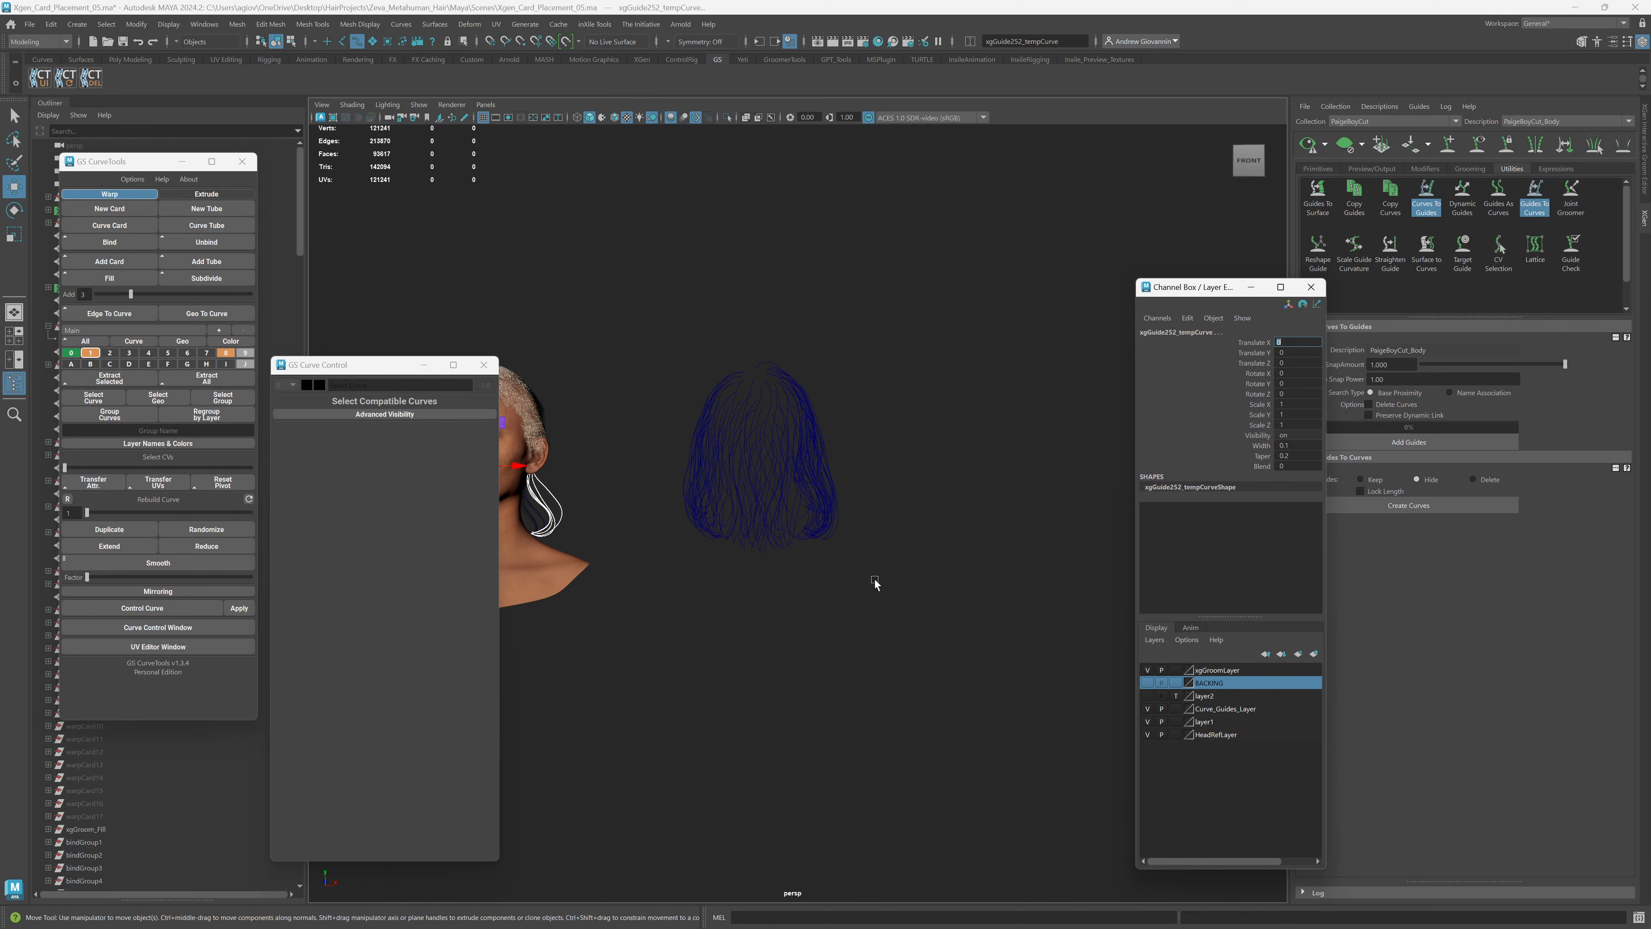
{"action": "left_click_drag", "start_coordinate": [874, 582], "coordinate": [837, 599], "text": "alt"}
{"action": "middle_click_drag", "start_coordinate": [661, 623], "coordinate": [898, 621], "text": "alt"}
{"action": "scroll", "coordinate": [901, 620], "scroll_direction": "up", "scroll_amount": 6}
{"action": "left_click_drag", "start_coordinate": [903, 620], "coordinate": [922, 615], "text": "alt"}
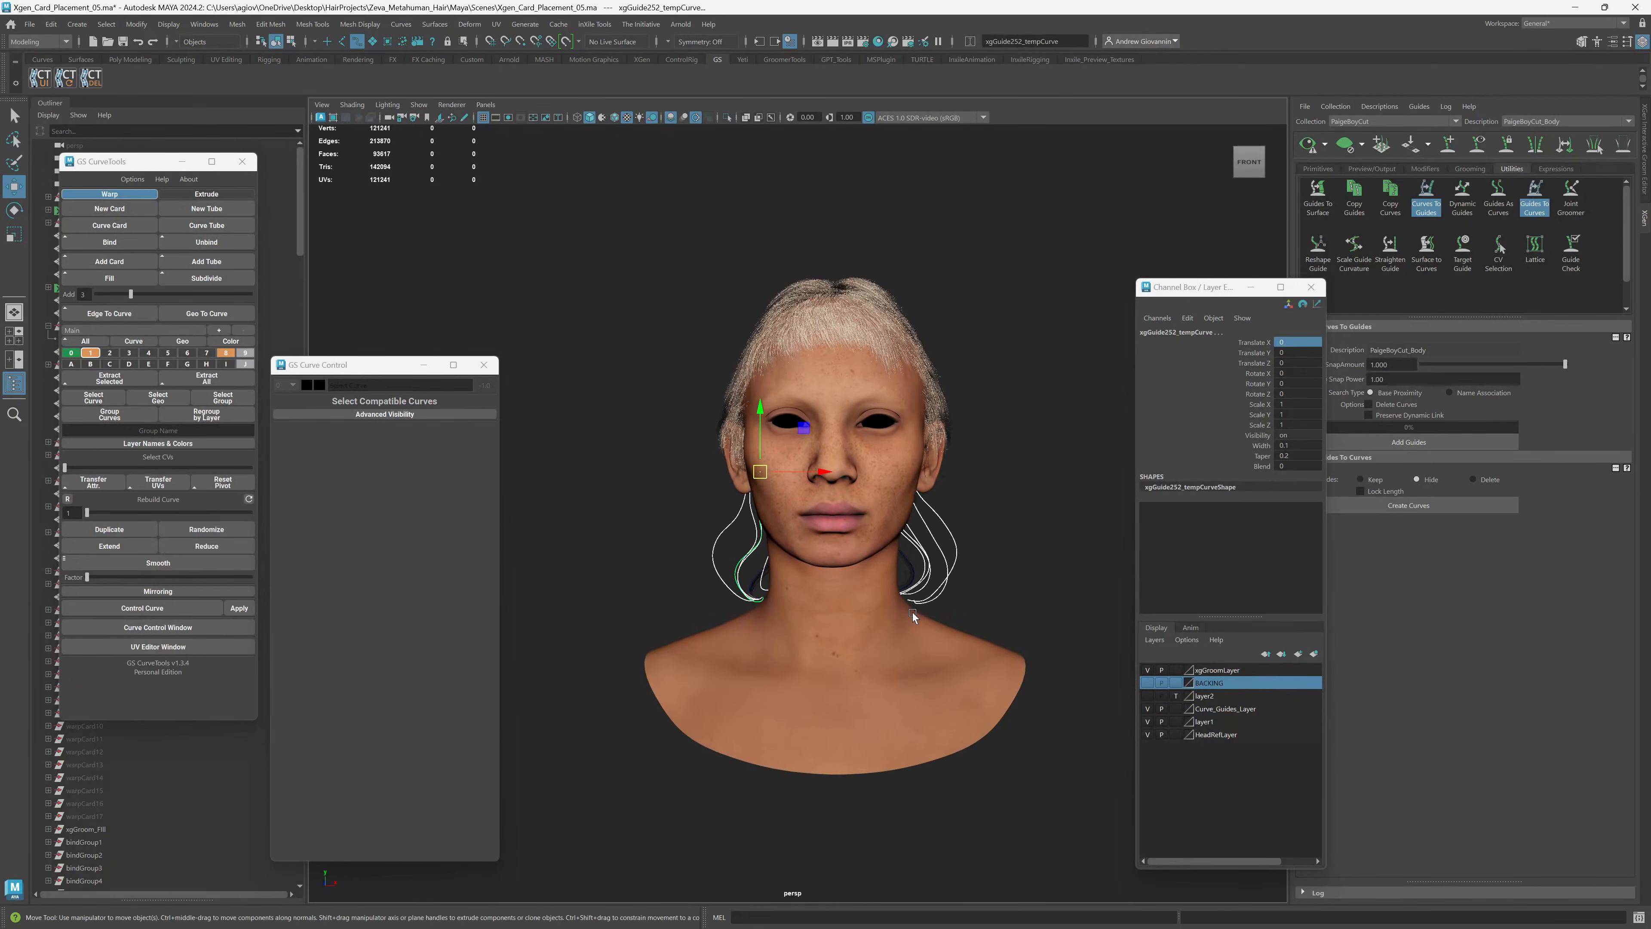
{"action": "left_click_drag", "start_coordinate": [913, 614], "coordinate": [944, 578], "text": "alt"}
{"action": "left_click_drag", "start_coordinate": [787, 604], "coordinate": [926, 608], "text": "alt"}
{"action": "left_click_drag", "start_coordinate": [777, 563], "coordinate": [938, 603], "text": "alt"}
{"action": "scroll", "coordinate": [943, 606], "scroll_direction": "up", "scroll_amount": 2}
{"action": "left_click", "coordinate": [943, 606]}
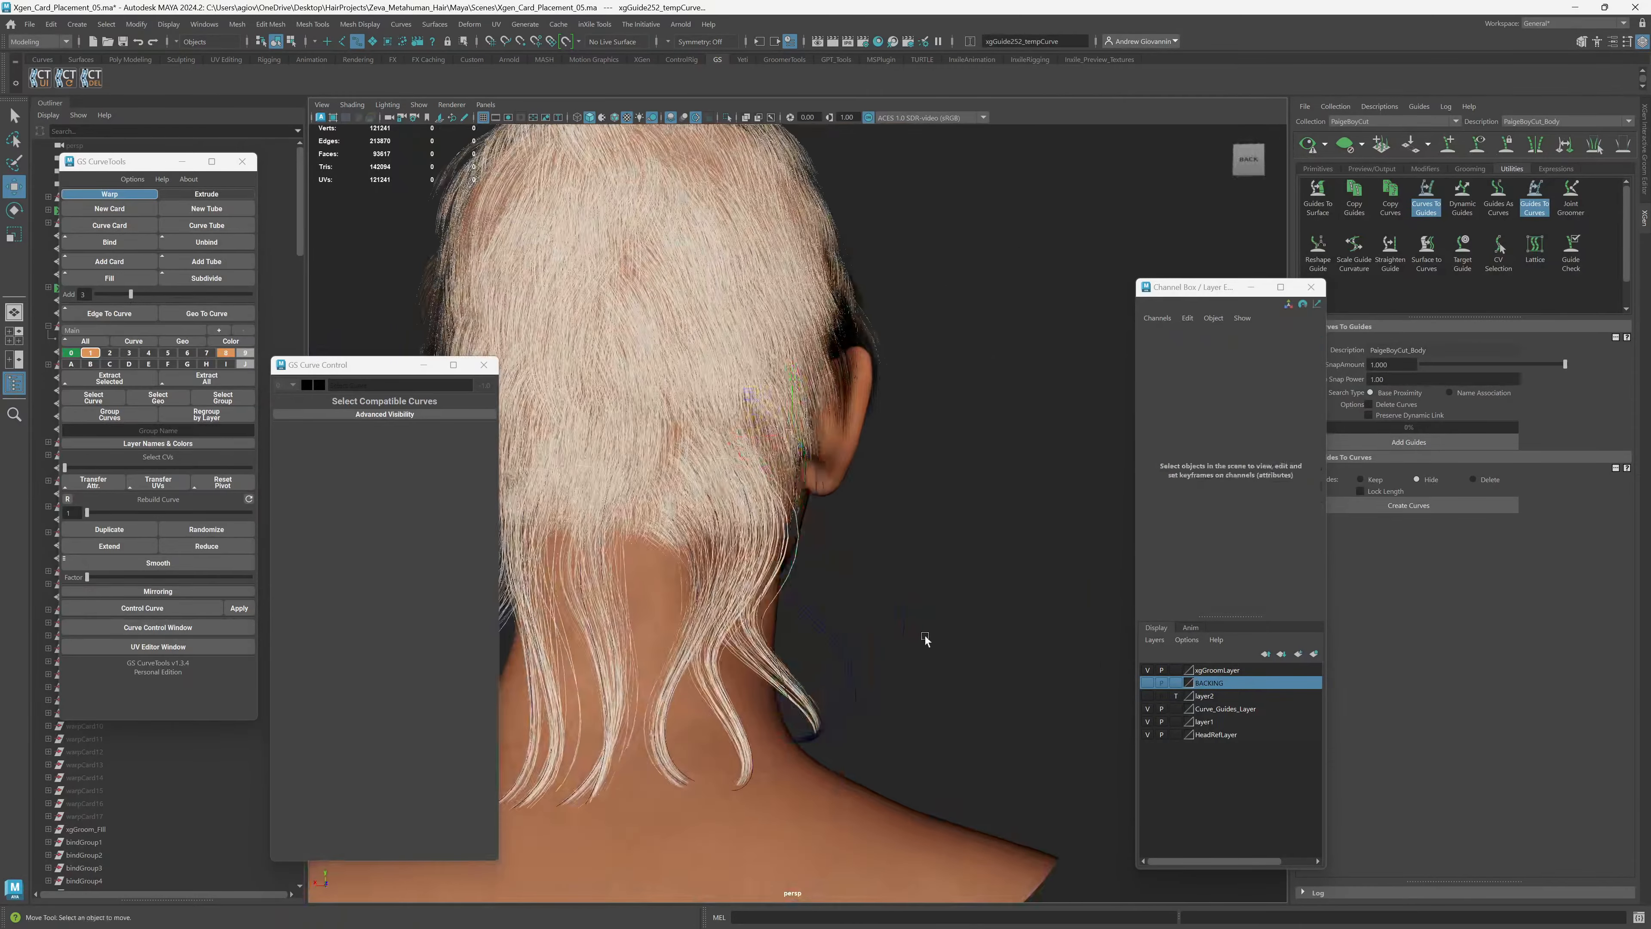
Select the returned guide curves beside the neck below the ear and smooth them with an increased smoothing factor.
{"action": "scroll", "coordinate": [925, 635], "scroll_direction": "up", "scroll_amount": 5}
{"action": "left_click_drag", "start_coordinate": [807, 690], "coordinate": [839, 702], "text": "alt"}
{"action": "left_click", "coordinate": [792, 724]}
{"action": "left_click_drag", "start_coordinate": [1025, 626], "coordinate": [787, 710], "text": "shift"}
{"action": "scroll", "coordinate": [884, 697], "scroll_direction": "down", "scroll_amount": 5}
{"action": "mouse_move", "coordinate": [921, 683]}
{"action": "left_mouse_down", "text": "alt"}
{"action": "mouse_move", "coordinate": [857, 688]}
{"action": "mouse_move", "coordinate": [875, 702]}
{"action": "mouse_move", "coordinate": [894, 698]}
{"action": "mouse_move", "coordinate": [843, 685]}
{"action": "mouse_move", "coordinate": [898, 679]}
{"action": "mouse_move", "coordinate": [777, 690]}
{"action": "mouse_move", "coordinate": [771, 663]}
{"action": "mouse_move", "coordinate": [914, 692]}
{"action": "left_mouse_up", "text": "alt"}
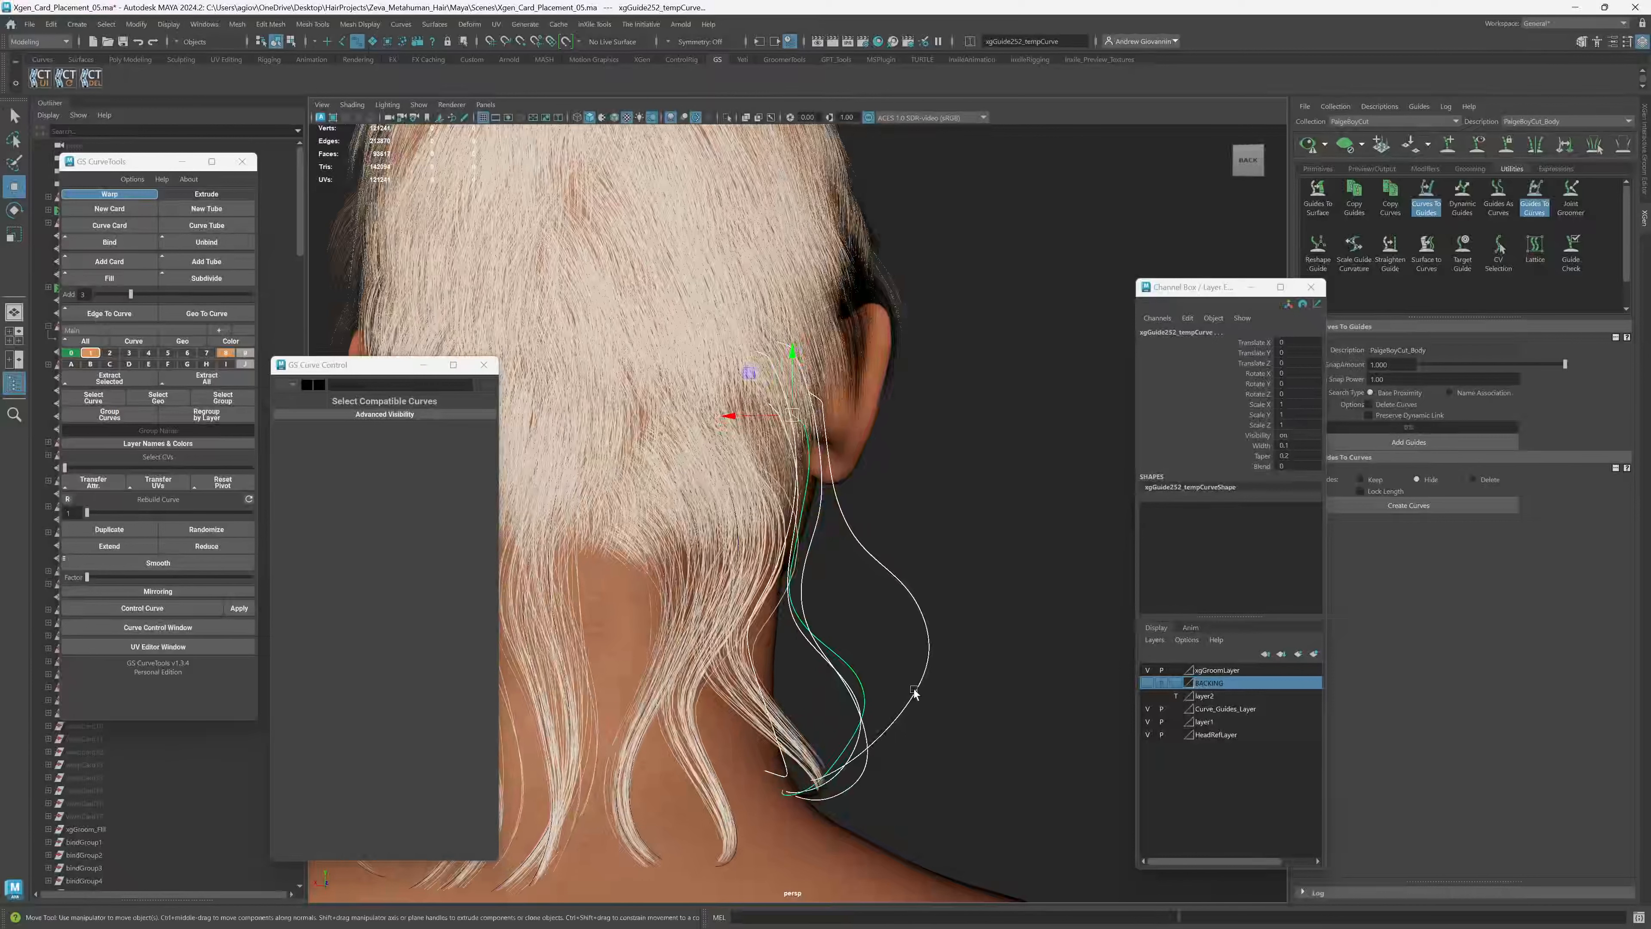
{"action": "left_click", "coordinate": [158, 561]}
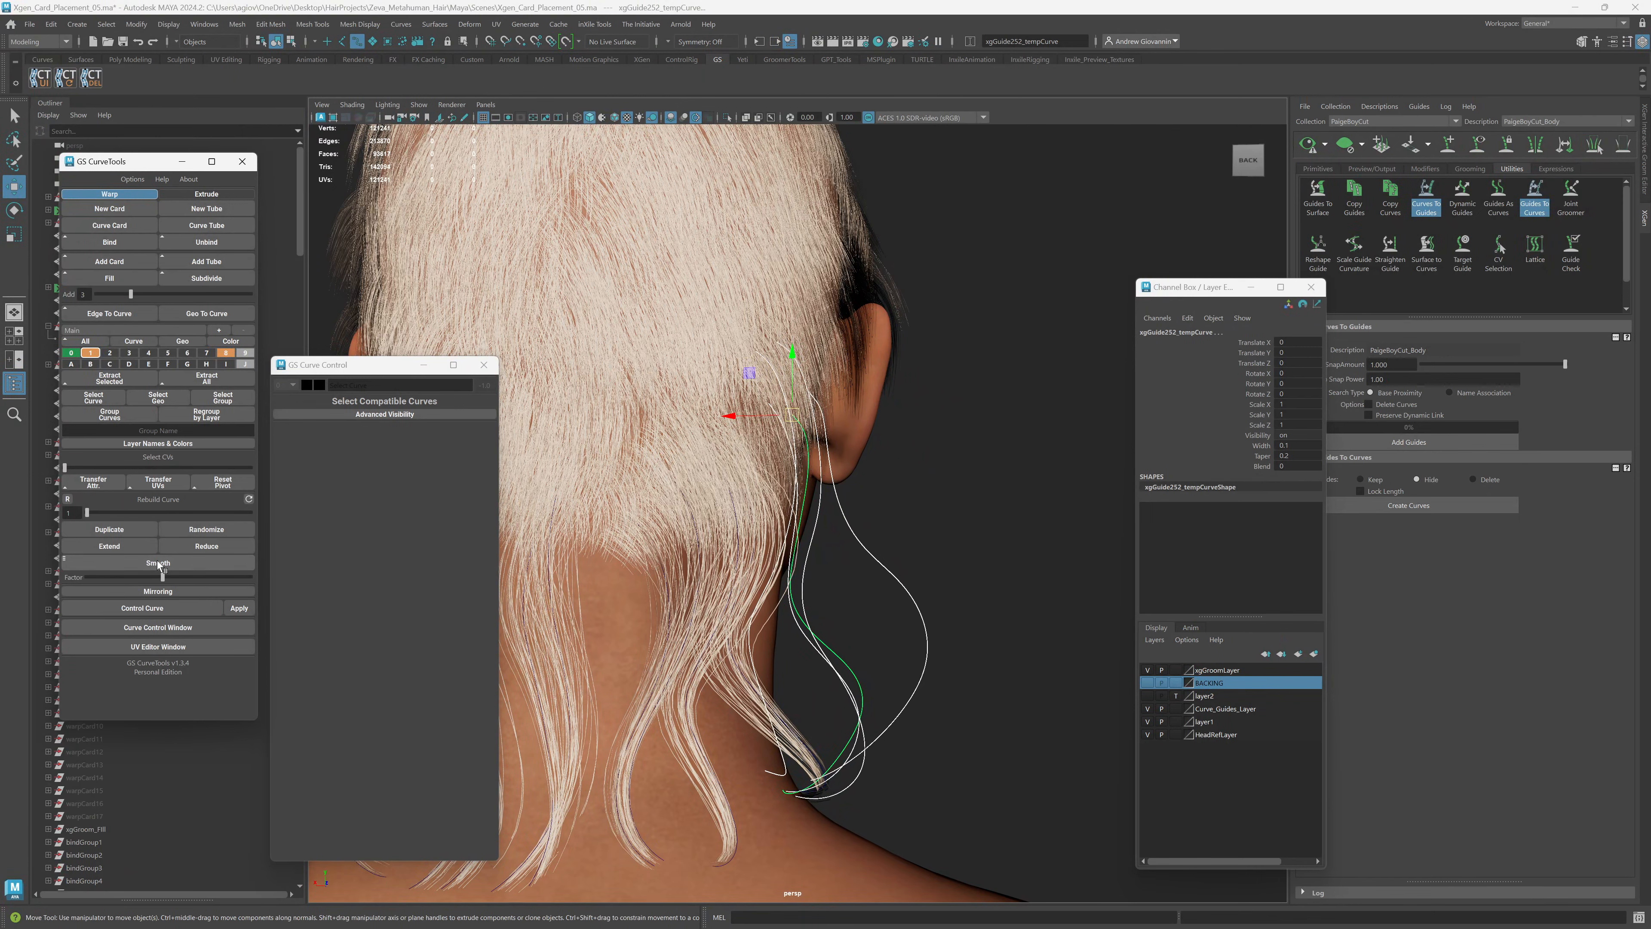
{"action": "left_click_drag", "start_coordinate": [837, 457], "coordinate": [792, 571], "text": "alt"}
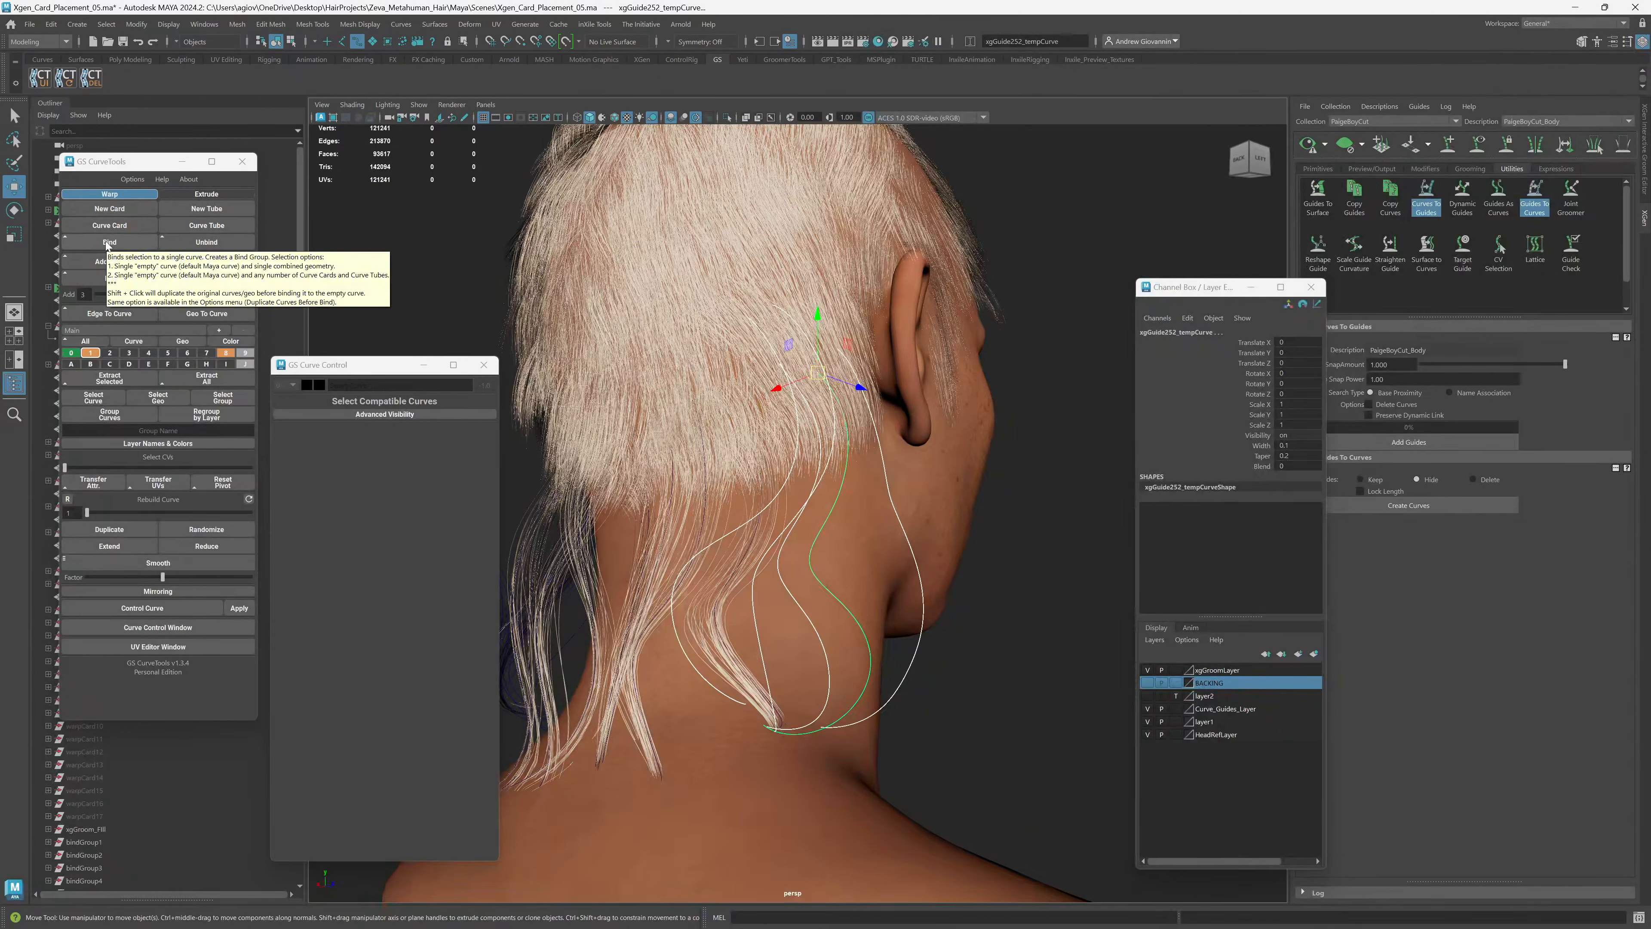
Add the offset hair clump to the selected neck guides and bind a copy of it to each curve.
{"action": "scroll", "coordinate": [883, 635], "scroll_direction": "down", "scroll_amount": 6}
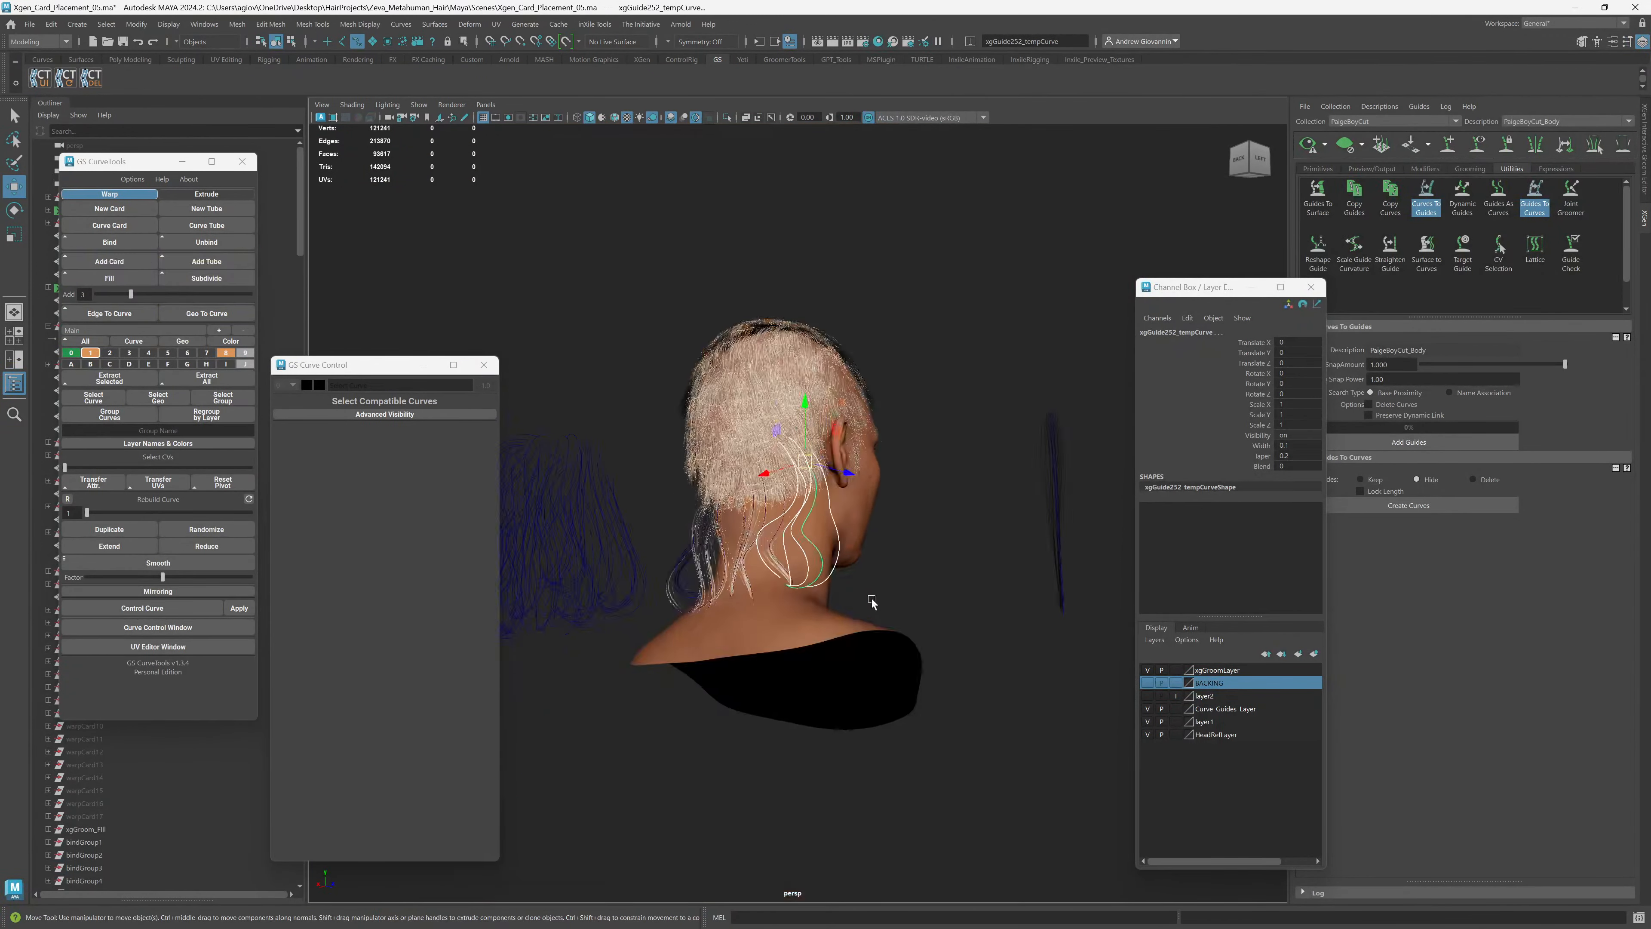
{"action": "left_click_drag", "start_coordinate": [872, 599], "coordinate": [1000, 532], "text": "alt"}
{"action": "left_click_drag", "start_coordinate": [936, 608], "coordinate": [860, 604], "text": "alt"}
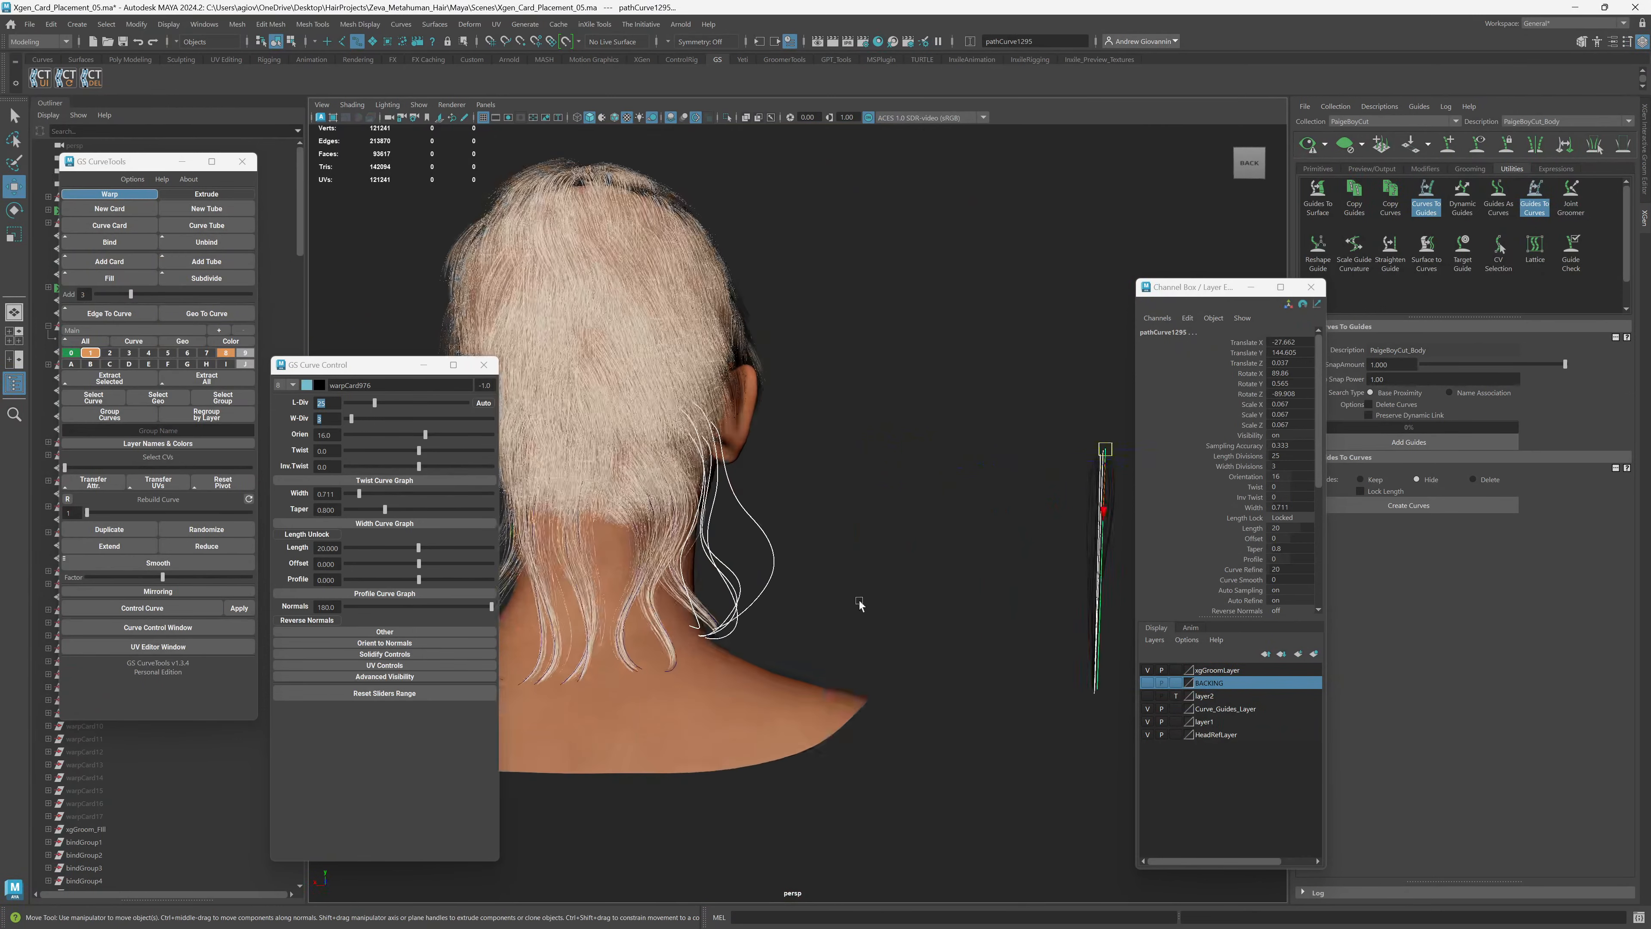
{"action": "left_click", "coordinate": [109, 242]}
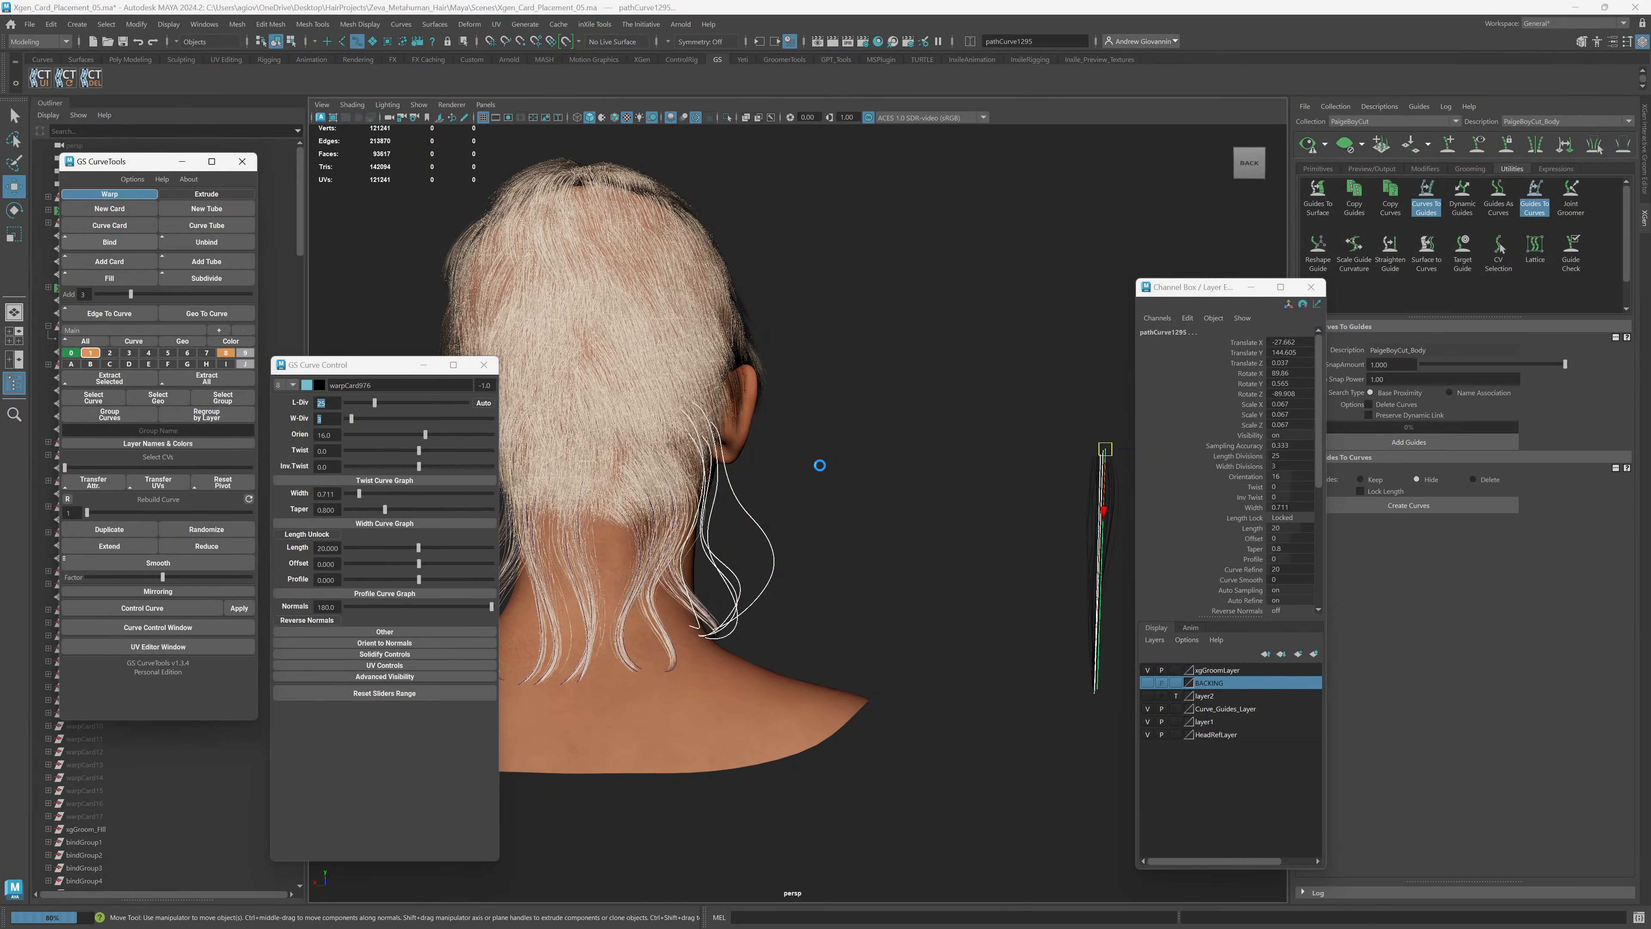
{"action": "scroll", "coordinate": [814, 615], "scroll_direction": "up", "scroll_amount": 5}
{"action": "middle_click_drag", "start_coordinate": [810, 618], "coordinate": [979, 606], "text": "alt"}
{"action": "mouse_move", "coordinate": [980, 607]}
{"action": "left_mouse_down", "text": "alt"}
{"action": "mouse_move", "coordinate": [909, 600]}
{"action": "mouse_move", "coordinate": [948, 599]}
{"action": "left_mouse_up", "text": "alt"}
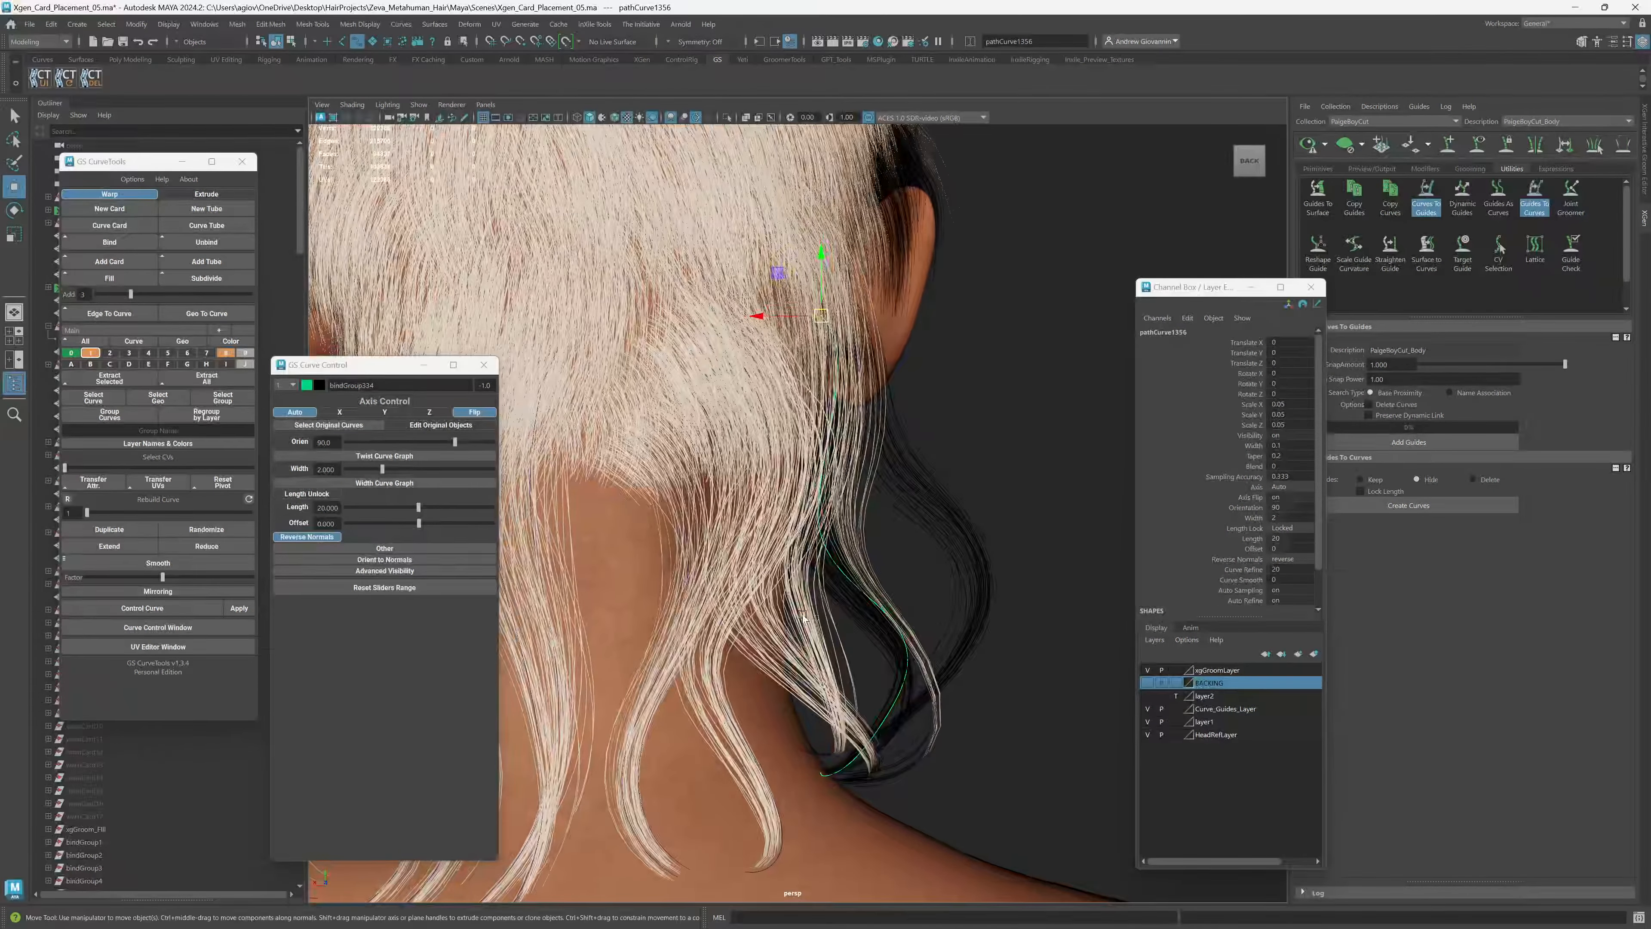
Widen the new curled clump closest to the back of the nape to about 2.557.
{"action": "left_click_drag", "start_coordinate": [806, 635], "coordinate": [782, 629], "text": "alt"}
{"action": "middle_click_drag", "start_coordinate": [781, 630], "coordinate": [870, 631], "text": "alt"}
{"action": "left_click_drag", "start_coordinate": [870, 631], "coordinate": [889, 627], "text": "alt"}
{"action": "left_click_drag", "start_coordinate": [381, 469], "coordinate": [393, 471]}
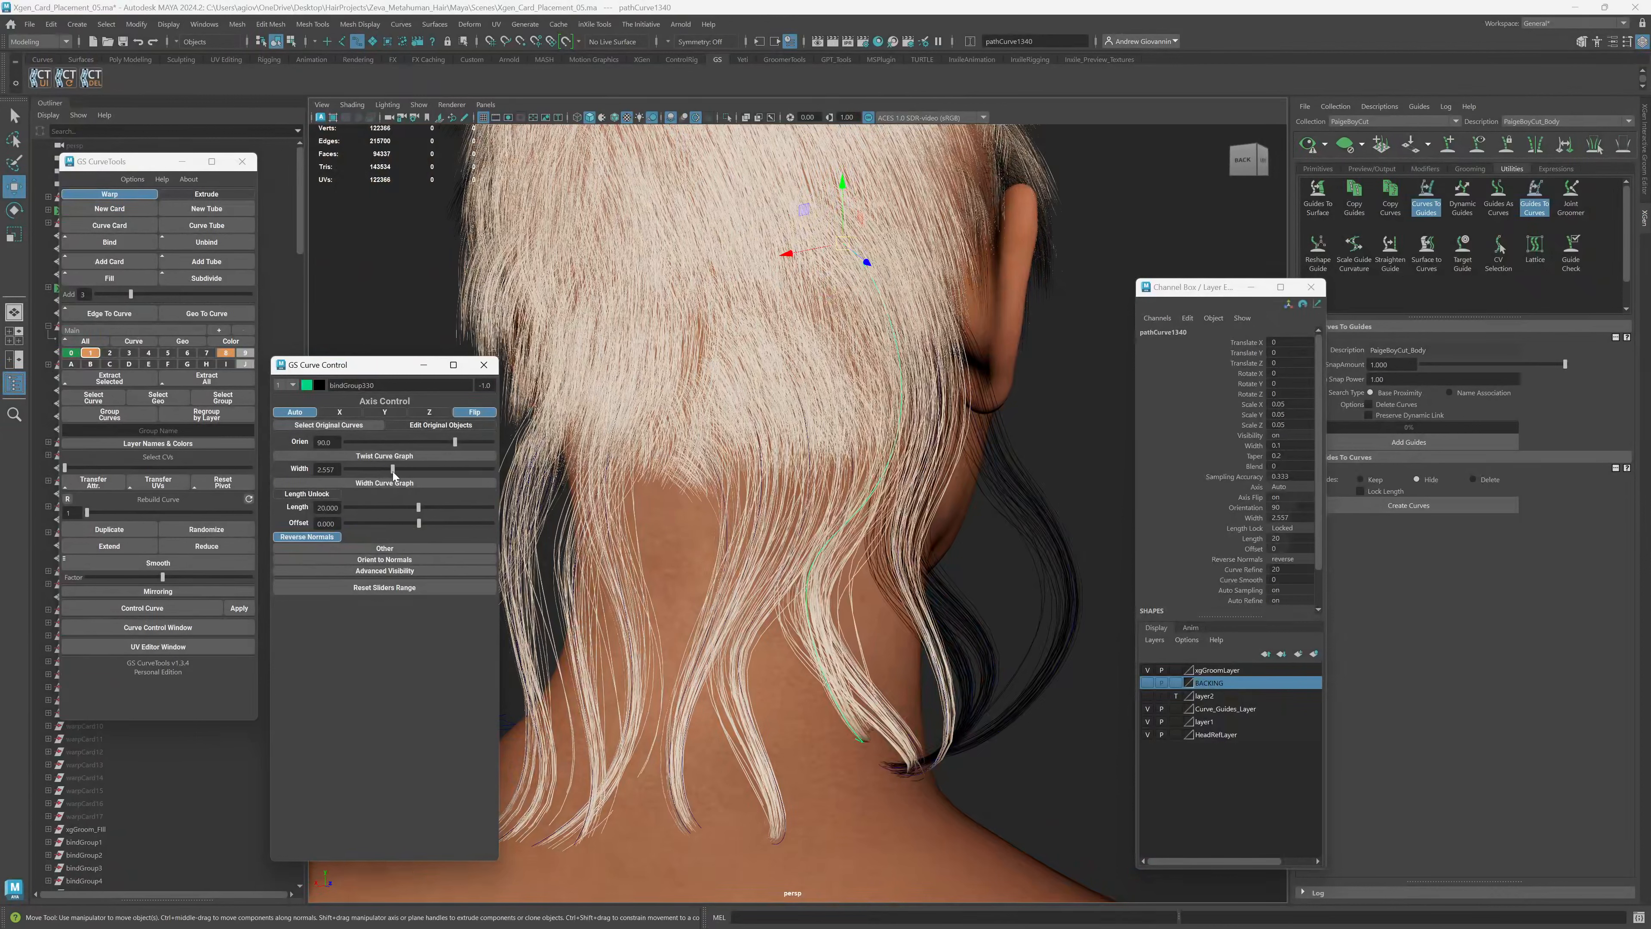
Rotate two of the dark clumps below the ear, setting their orientations to about -129.9 and -170.4.
{"action": "left_click_drag", "start_coordinate": [881, 653], "coordinate": [802, 660], "text": "alt"}
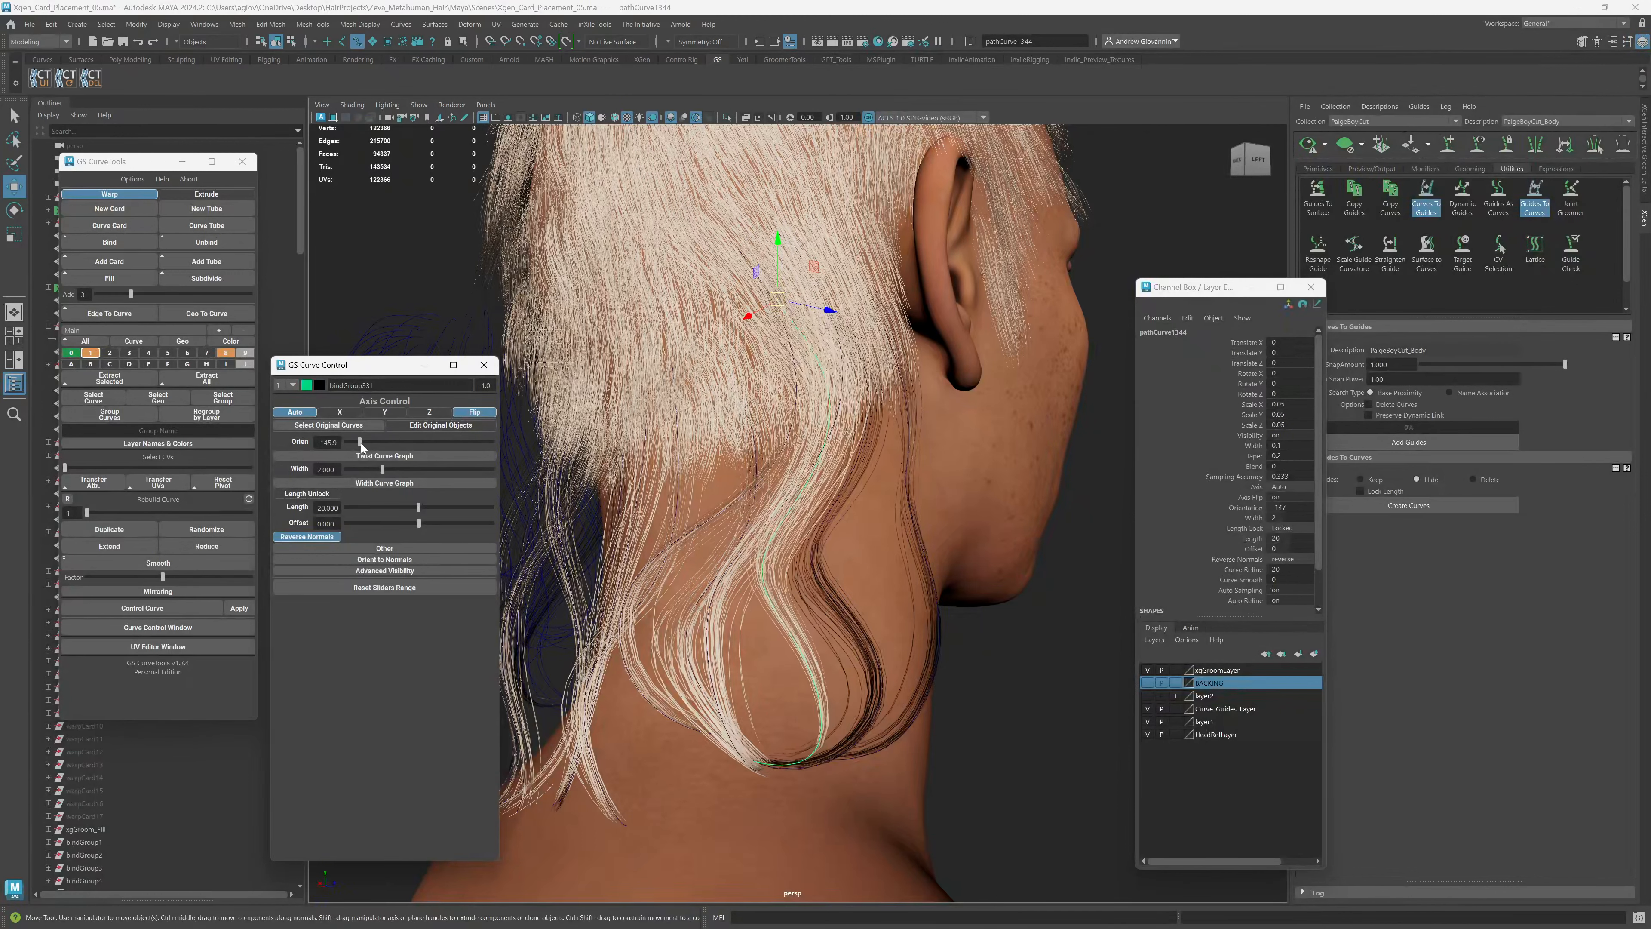
{"action": "left_click", "coordinate": [858, 622]}
{"action": "left_click_drag", "start_coordinate": [859, 624], "coordinate": [748, 644], "text": "alt"}
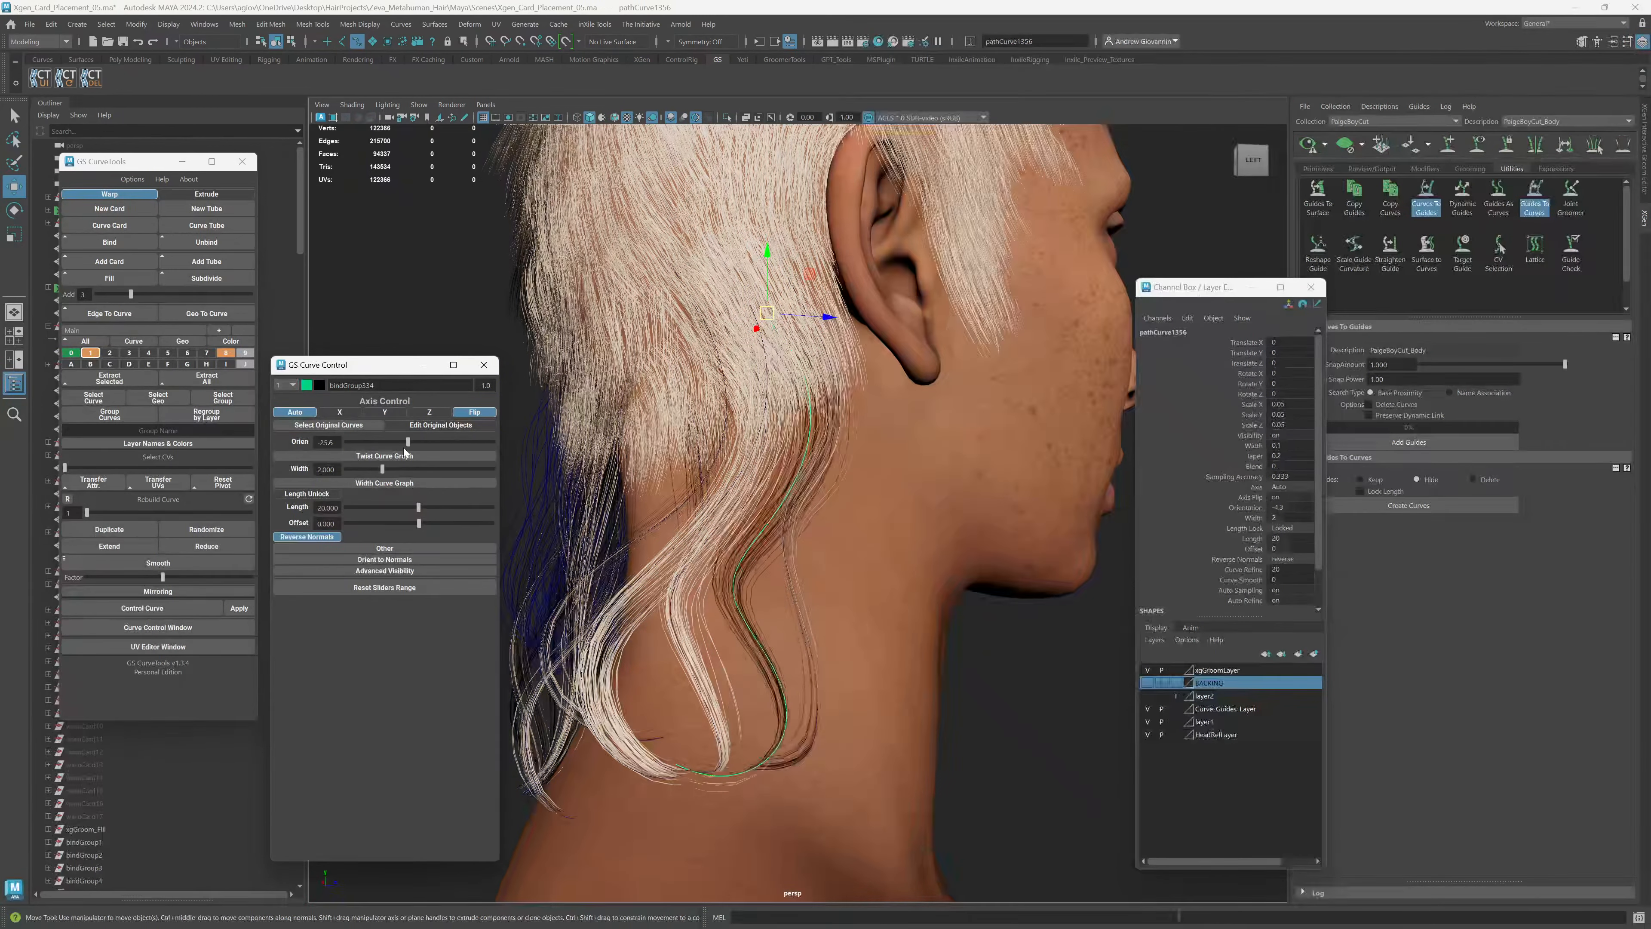
{"action": "left_click", "coordinate": [763, 601]}
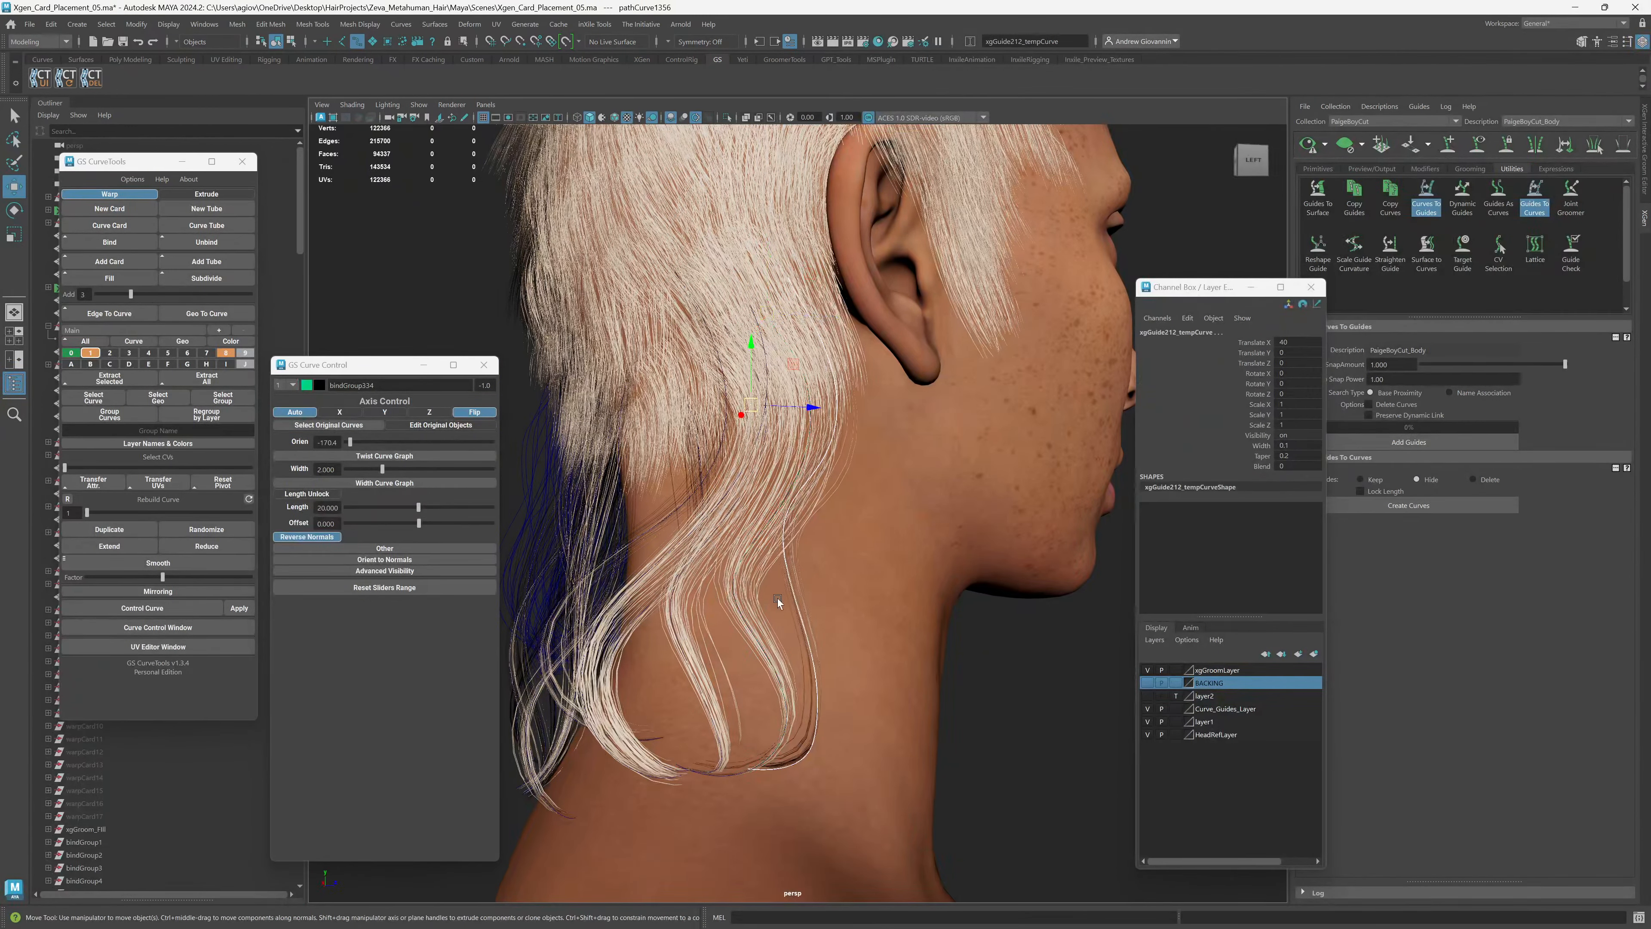
{"action": "left_click_drag", "start_coordinate": [763, 601], "coordinate": [807, 622], "text": "alt"}
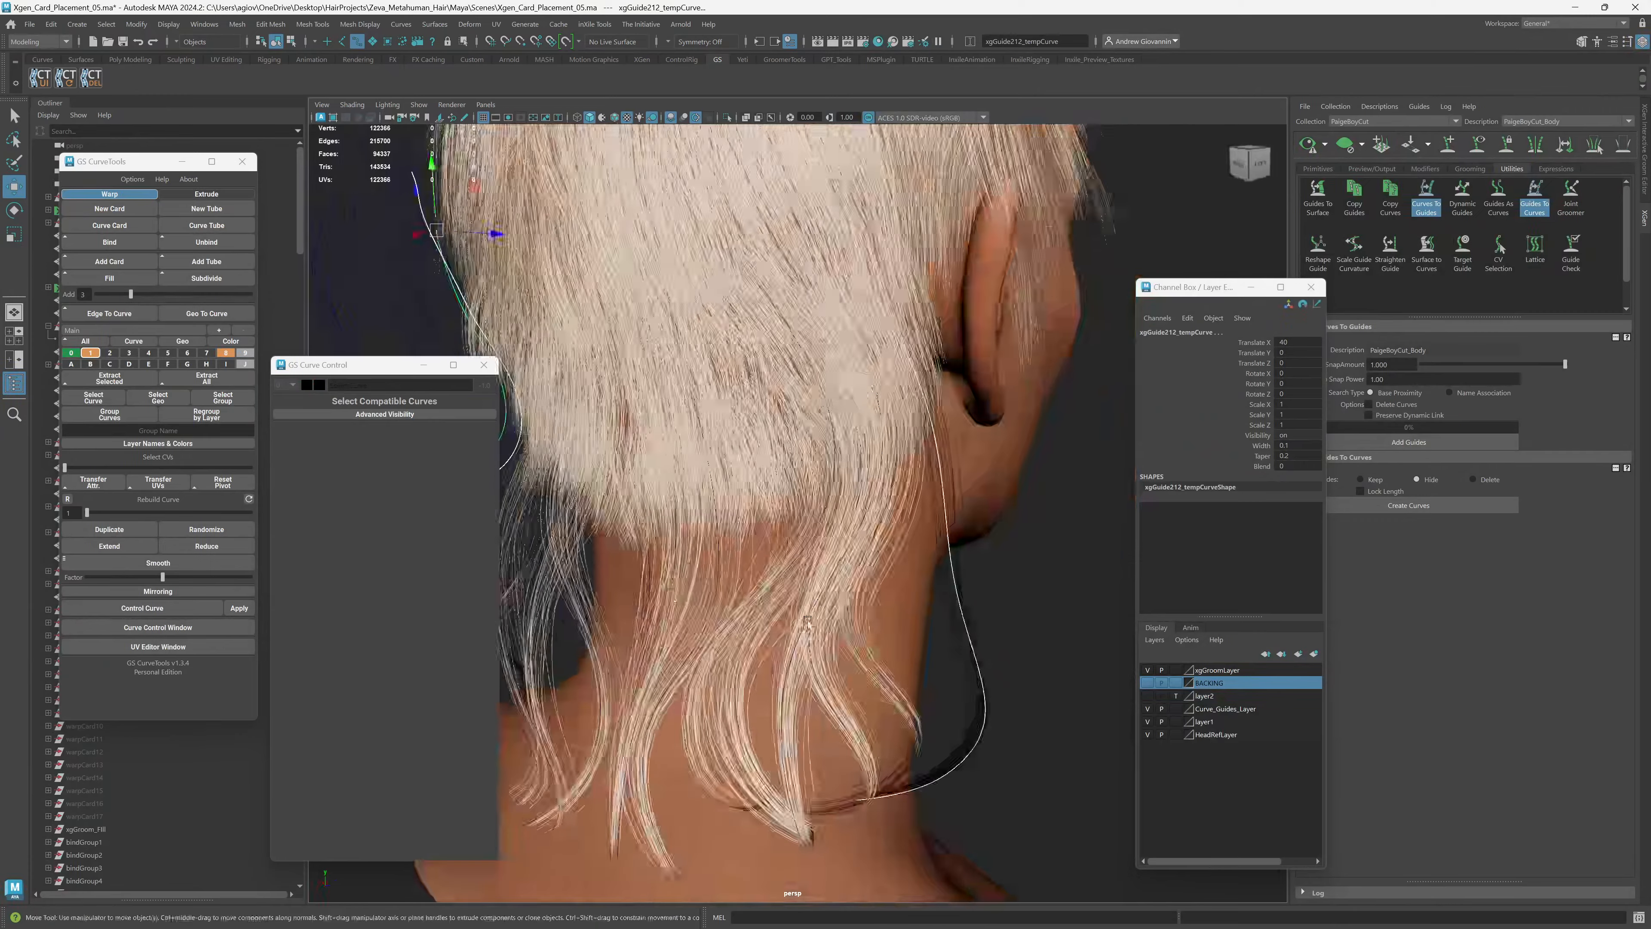
Set the orientation of the outermost clump below the ear to about 157.6 and clear the selection.
{"action": "left_click", "coordinate": [955, 624]}
{"action": "left_click_drag", "start_coordinate": [954, 623], "coordinate": [878, 611], "text": "alt"}
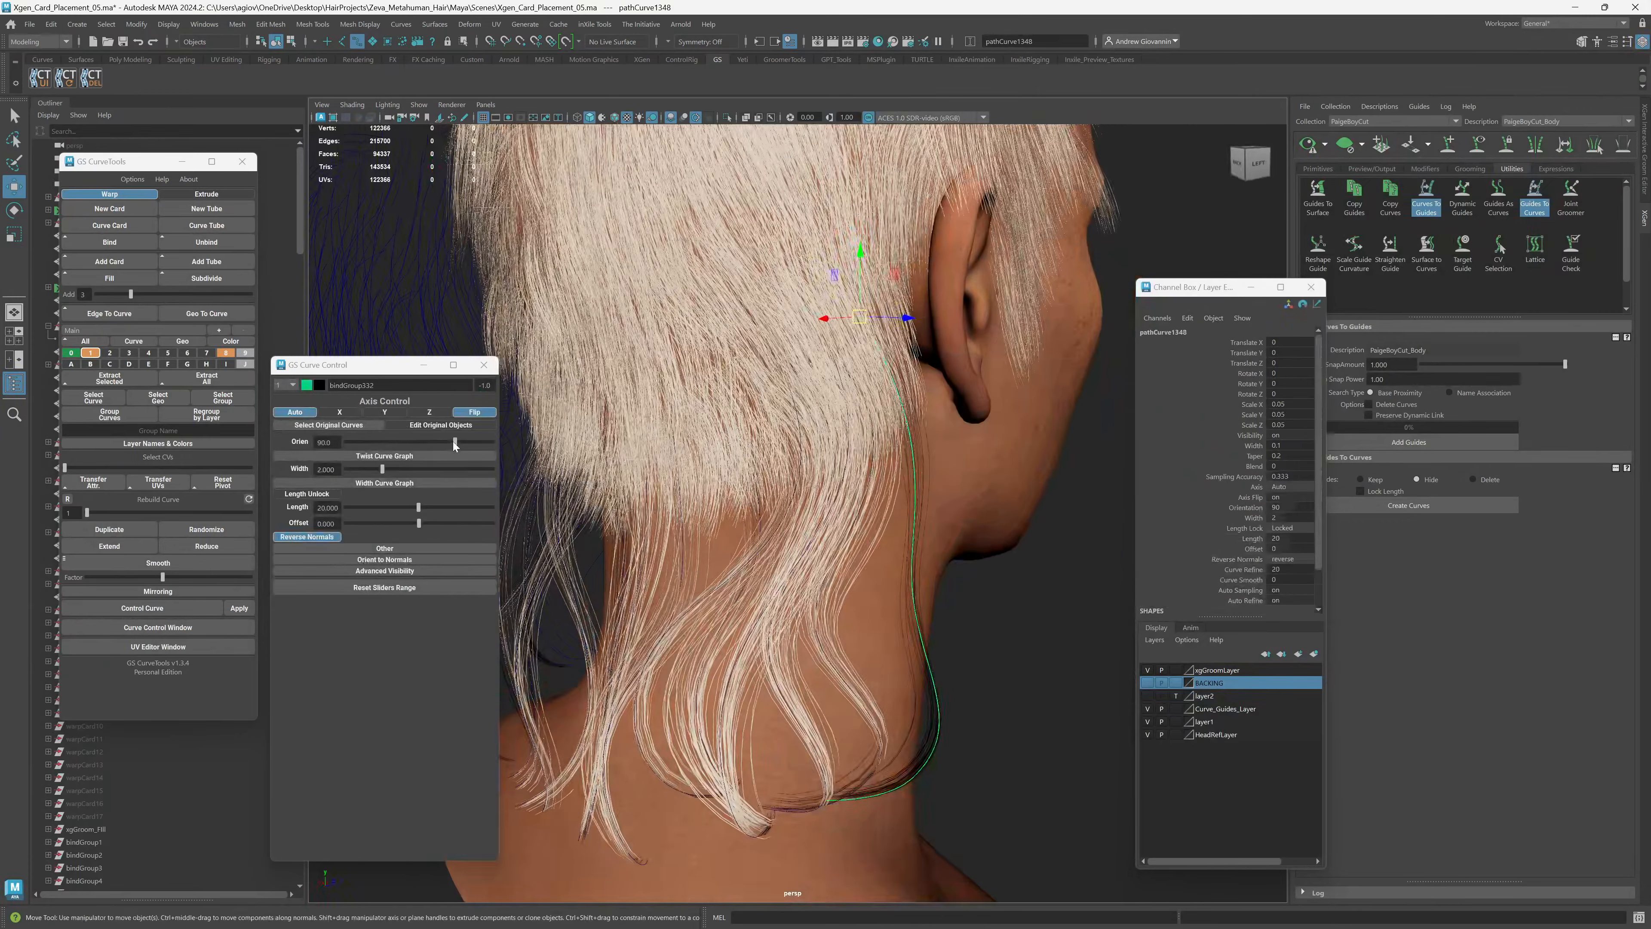
{"action": "left_click_drag", "start_coordinate": [454, 445], "coordinate": [477, 475]}
{"action": "left_click_drag", "start_coordinate": [883, 662], "coordinate": [812, 665], "text": "alt"}
{"action": "scroll", "coordinate": [895, 659], "scroll_direction": "down", "scroll_amount": 6}
{"action": "left_click", "coordinate": [977, 666]}
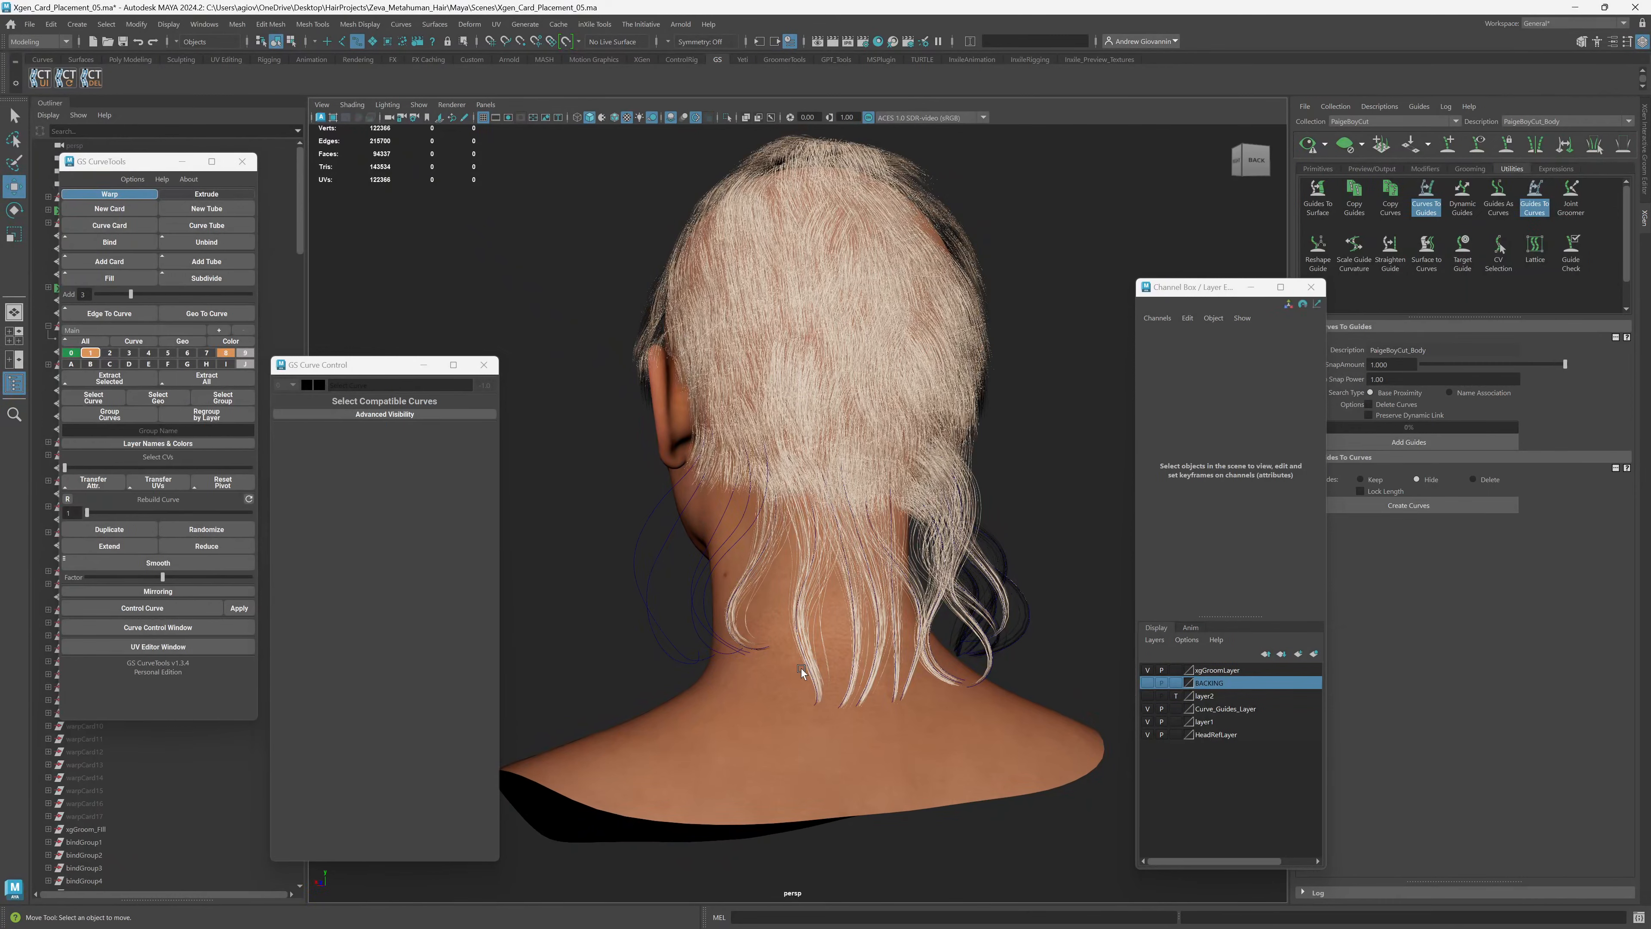
Widen the outermost clump below the ear to about 2.675 and its two neighbours to about 3.48 and 3.267.
{"action": "left_click_drag", "start_coordinate": [833, 669], "coordinate": [941, 577], "text": "alt"}
{"action": "left_click", "coordinate": [937, 569]}
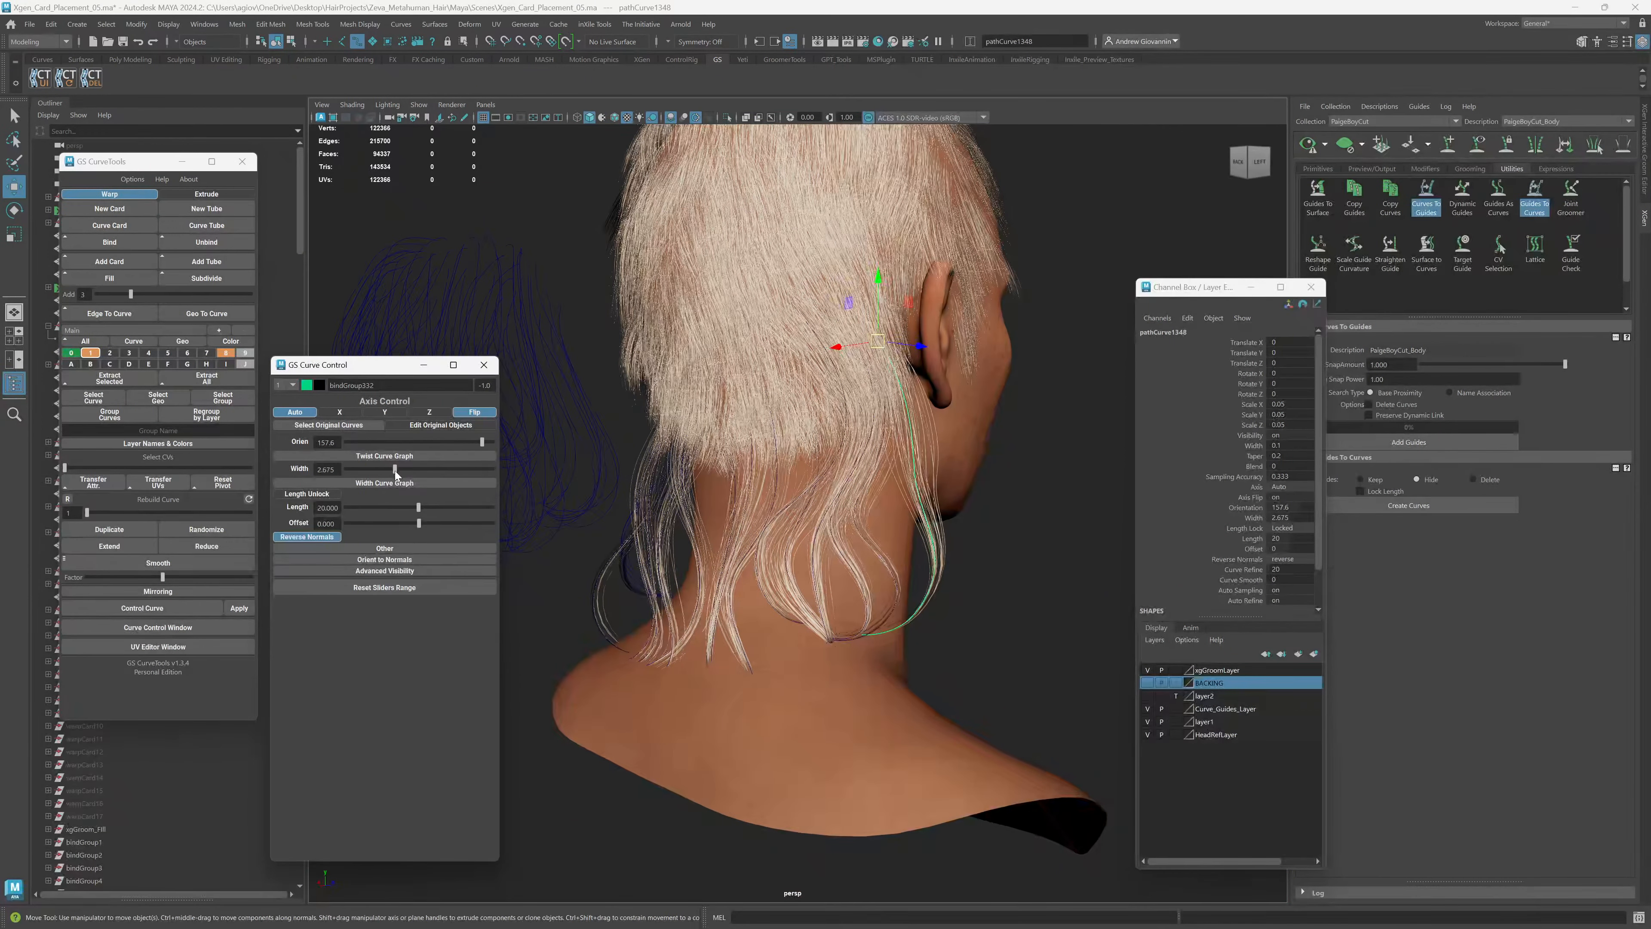
{"action": "left_click", "coordinate": [895, 553]}
{"action": "left_click_drag", "start_coordinate": [383, 468], "coordinate": [409, 471]}
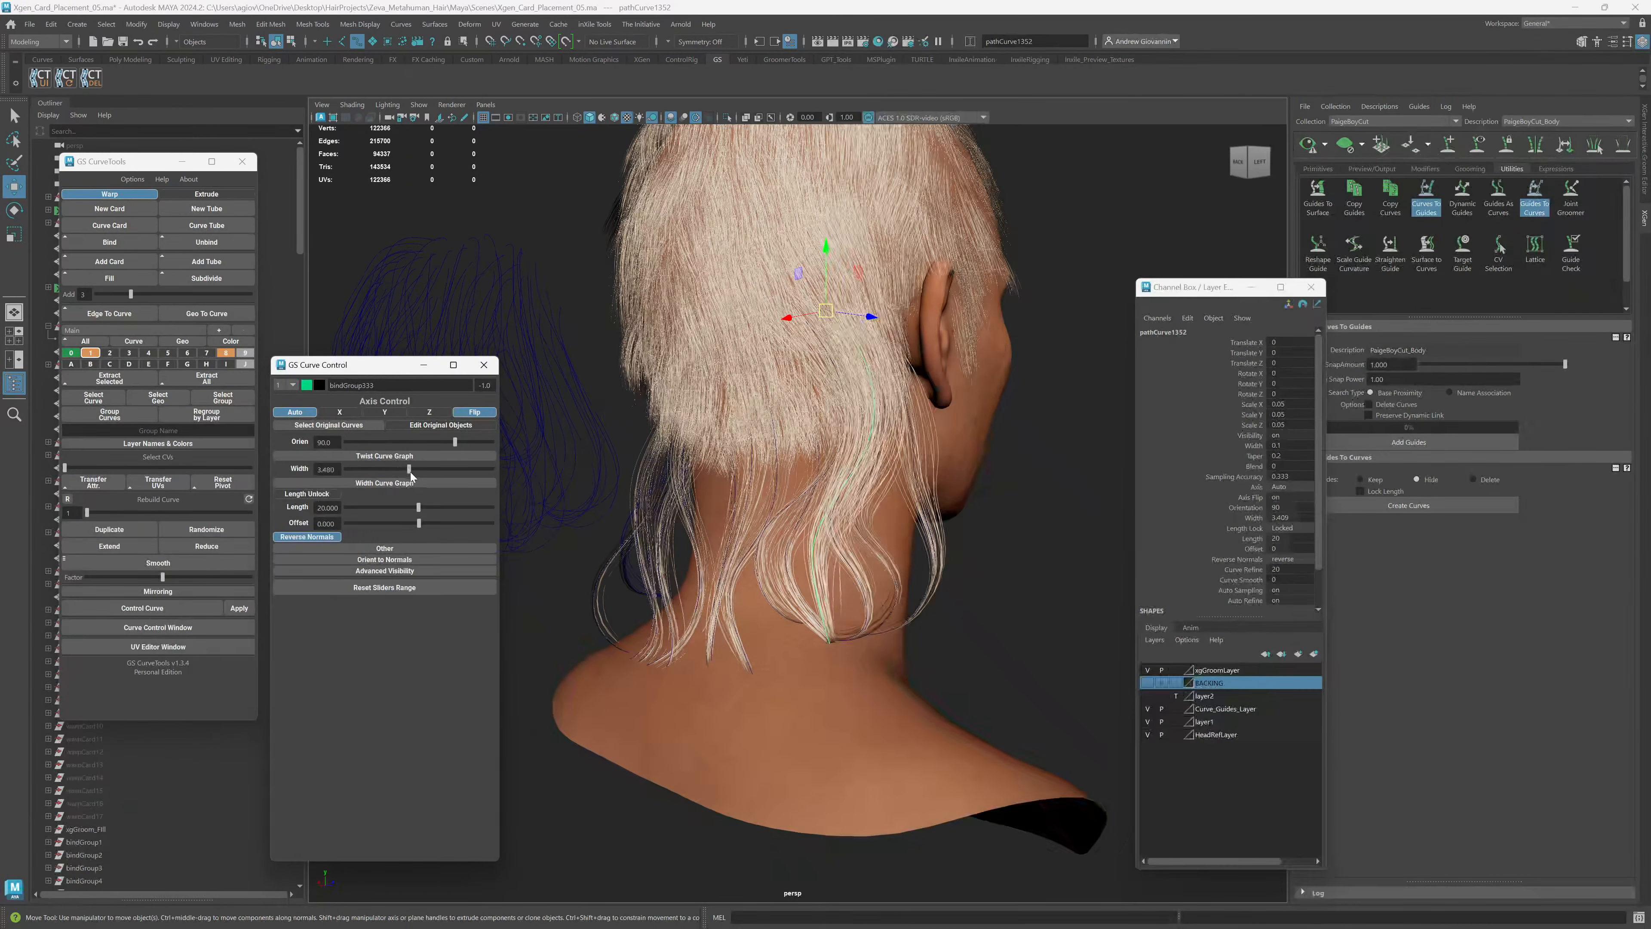
{"action": "left_click", "coordinate": [737, 570]}
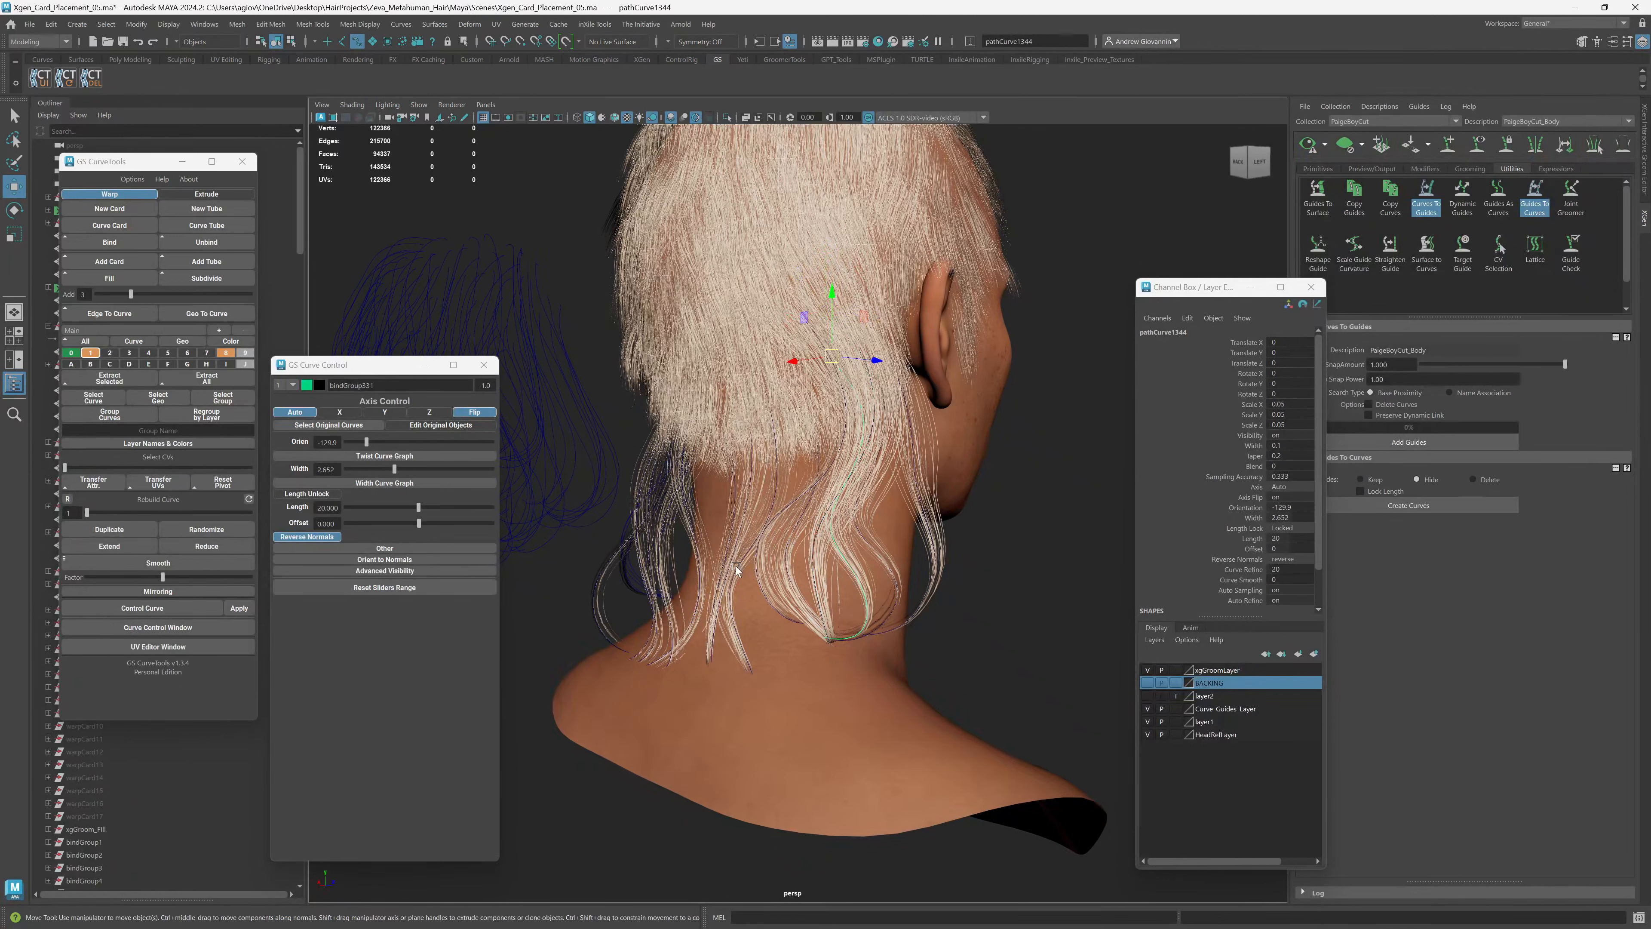
{"action": "left_click_drag", "start_coordinate": [395, 469], "coordinate": [408, 470]}
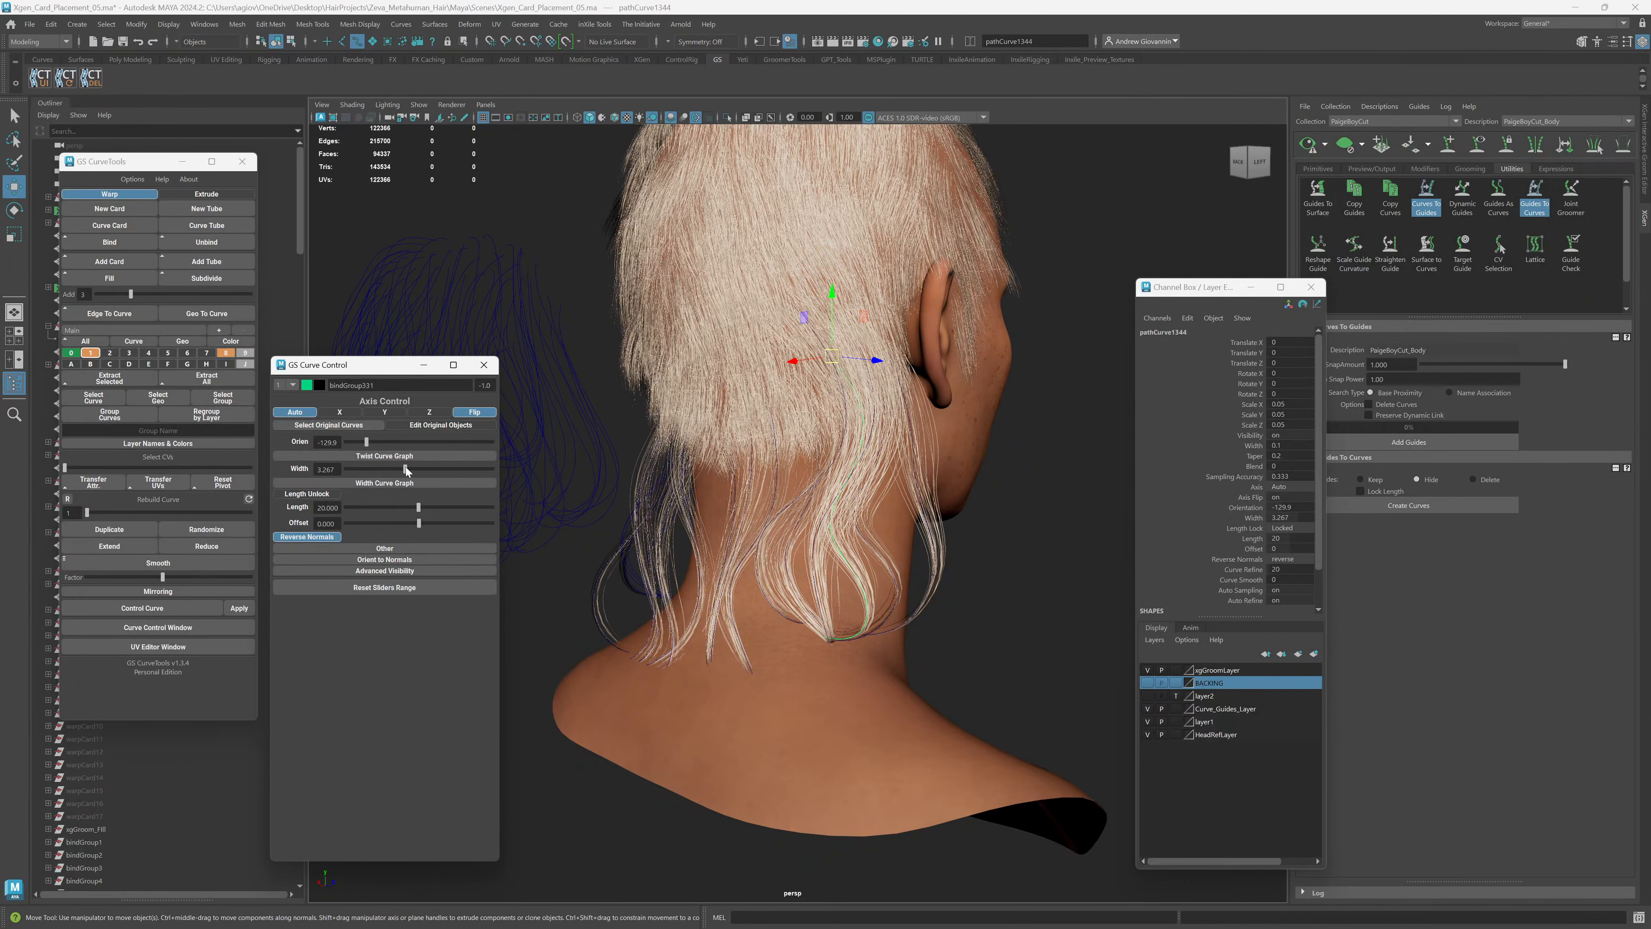
{"action": "left_click", "coordinate": [1081, 670]}
Select the guide curves on the opposite side of the nape and bind a copy of the offset hair clump to each.
{"action": "left_click_drag", "start_coordinate": [1081, 670], "coordinate": [764, 615], "text": "alt"}
{"action": "scroll", "coordinate": [838, 644], "scroll_direction": "up", "scroll_amount": 5}
{"action": "left_click_drag", "start_coordinate": [806, 659], "coordinate": [823, 670], "text": "alt"}
{"action": "scroll", "coordinate": [823, 670], "scroll_direction": "down", "scroll_amount": 6}
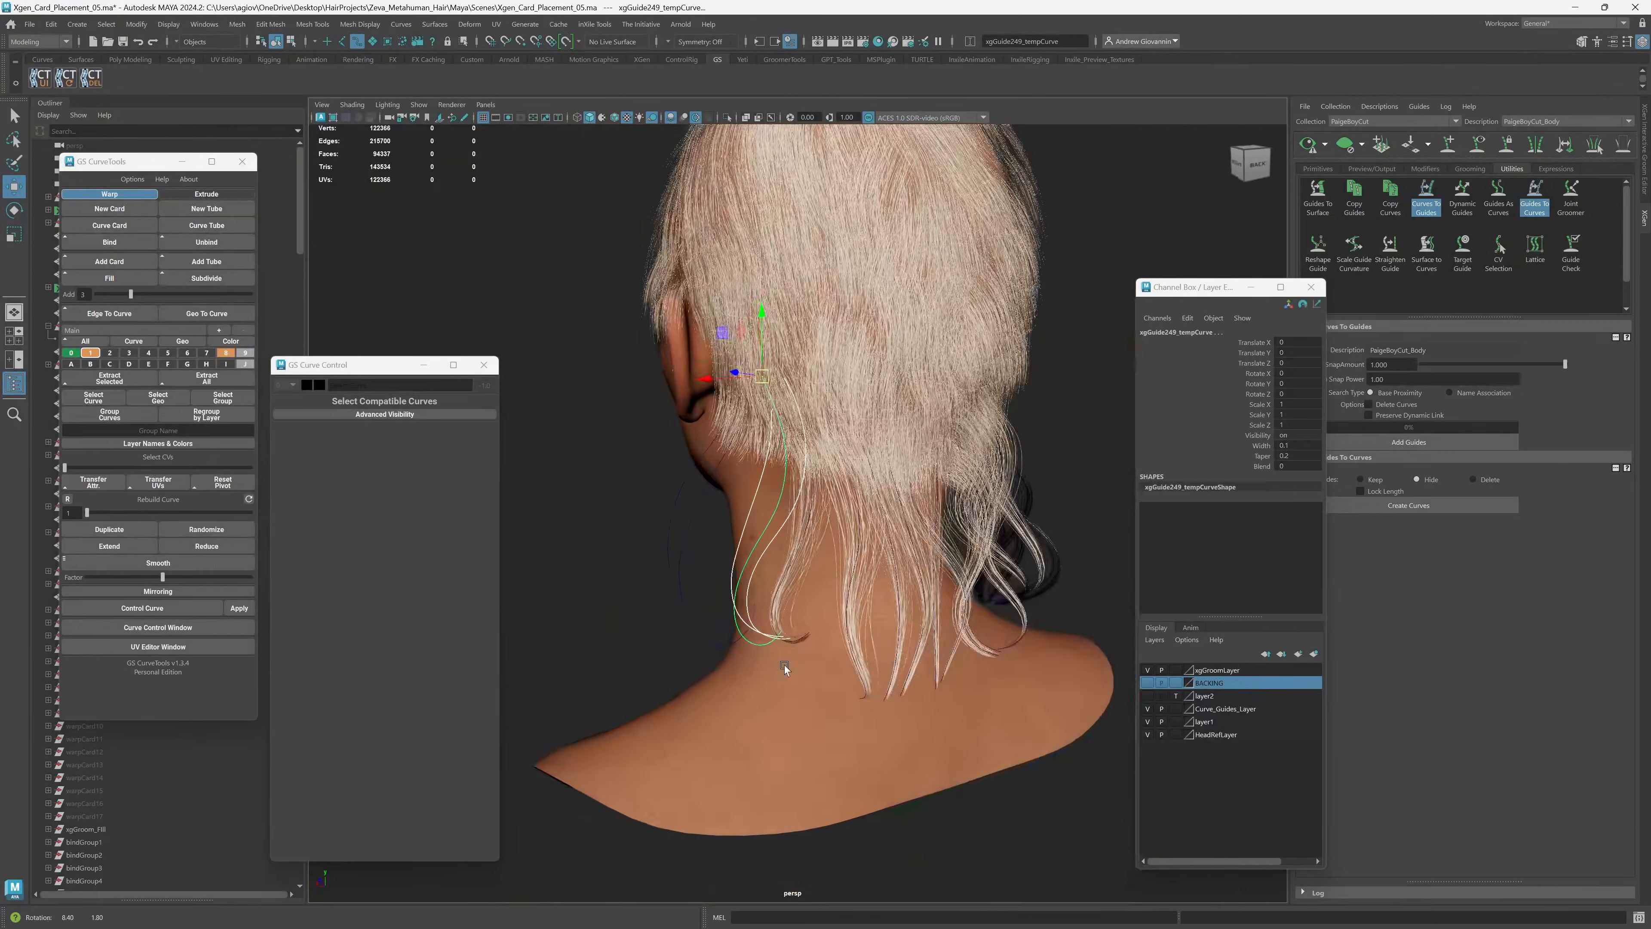
{"action": "scroll", "coordinate": [835, 663], "scroll_direction": "down", "scroll_amount": 5}
{"action": "left_click_drag", "start_coordinate": [1106, 557], "coordinate": [1040, 519], "text": "shift"}
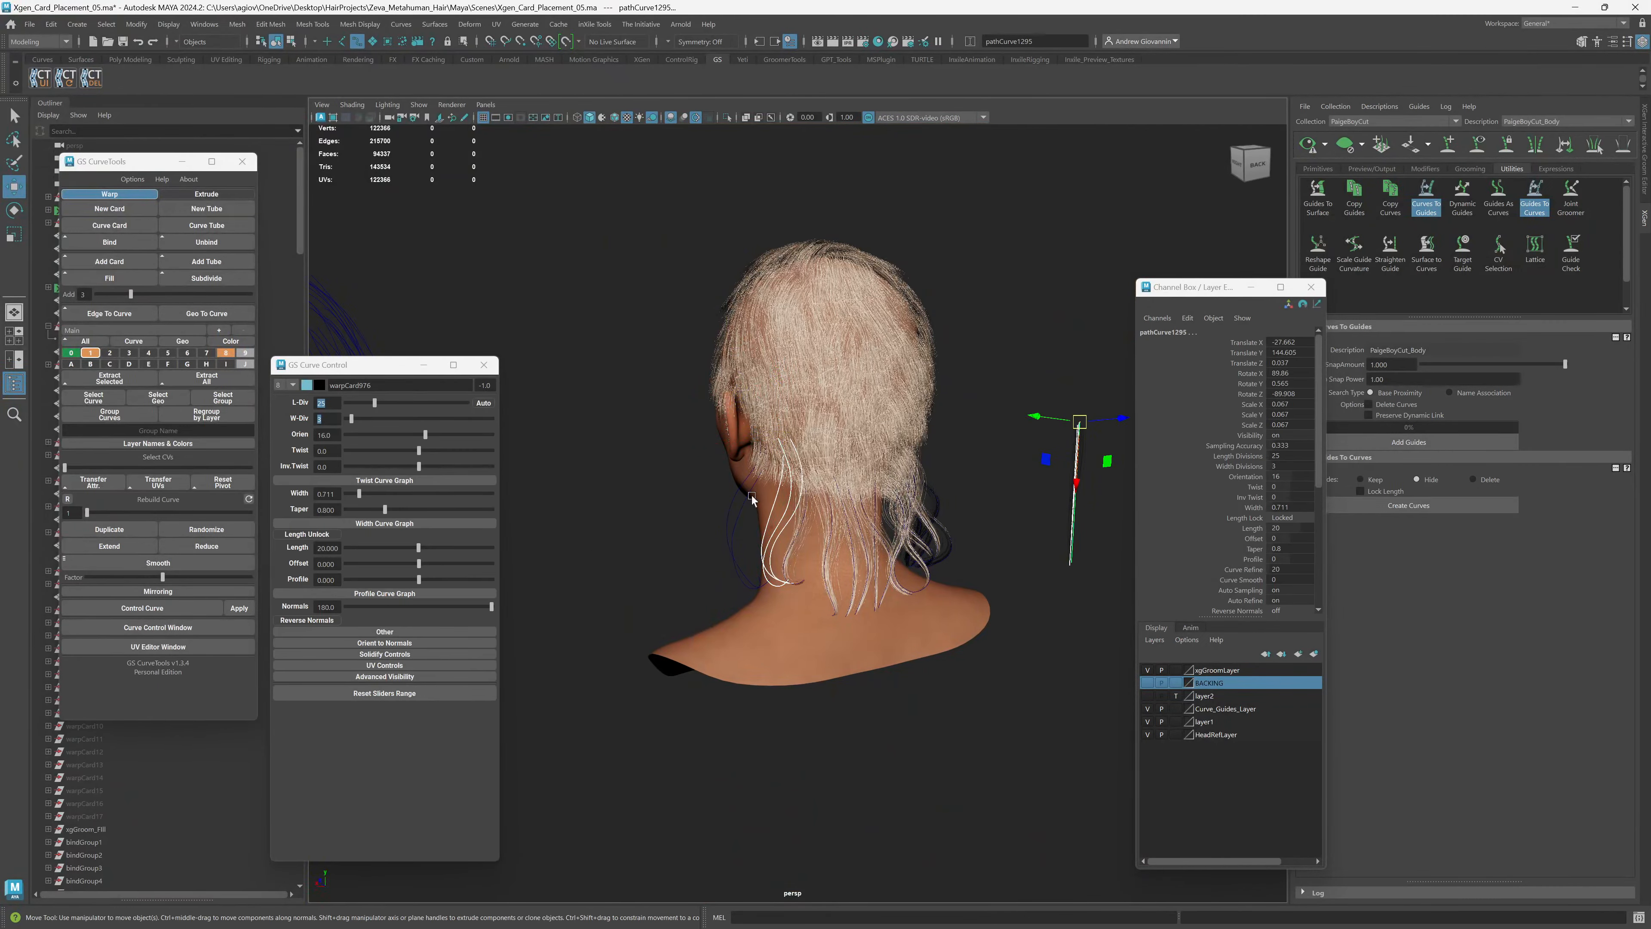
{"action": "left_click", "coordinate": [110, 242]}
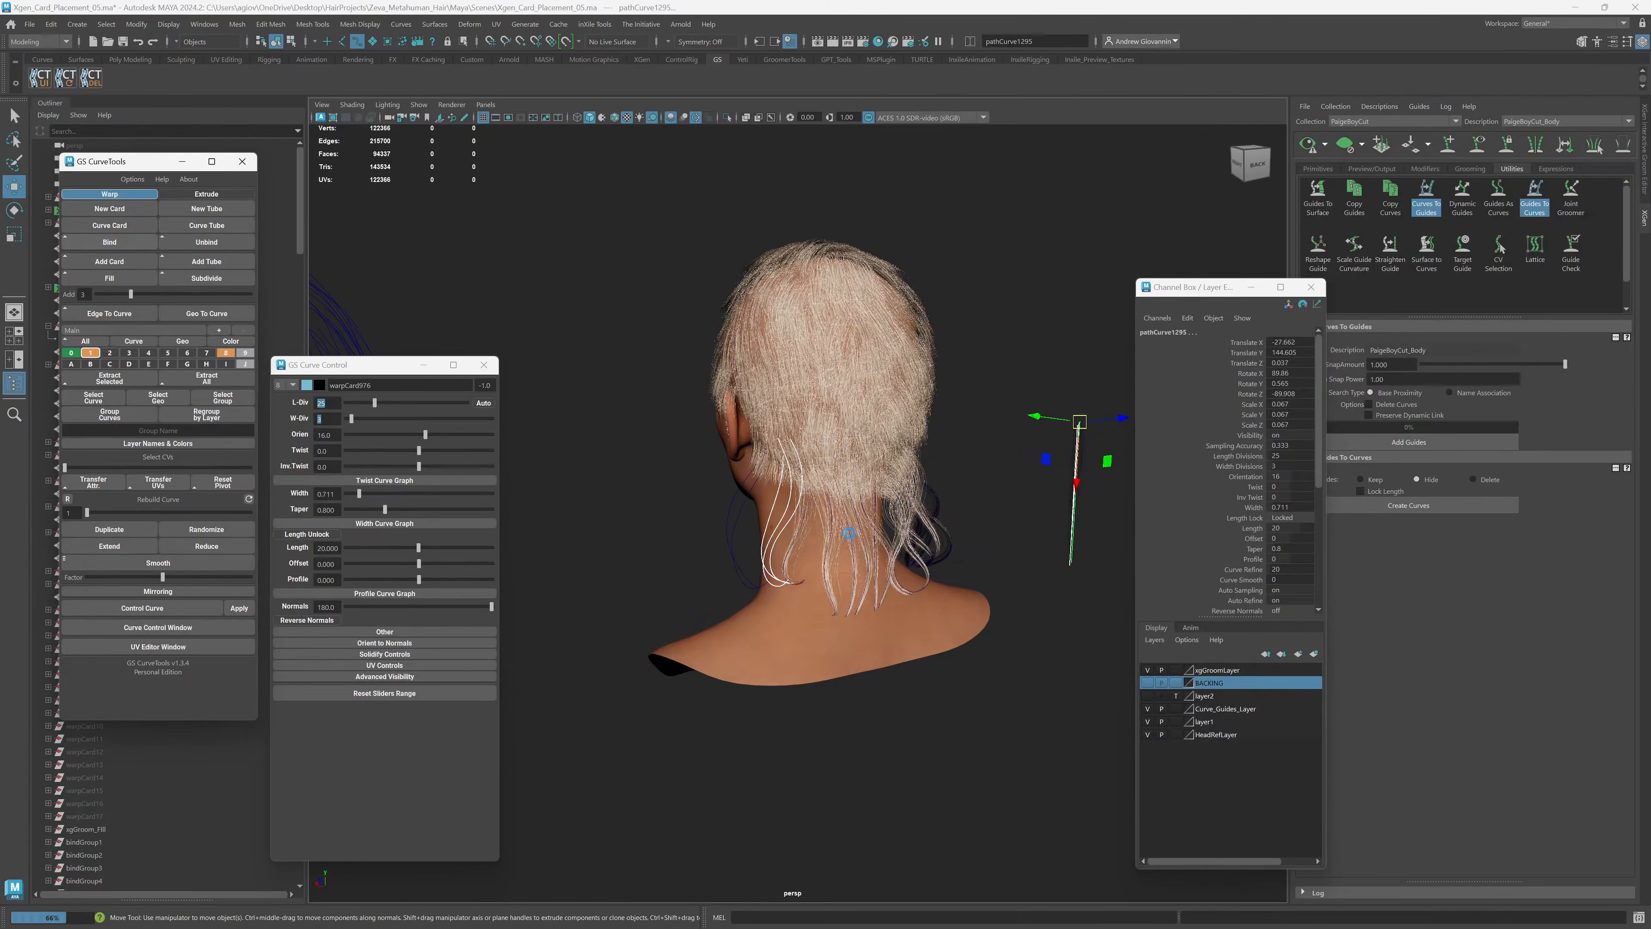
Rotate the three new clumps on the opposite side of the nape to orientations of about -41.5, -46.8 and -36.2.
{"action": "scroll", "coordinate": [783, 577], "scroll_direction": "up", "scroll_amount": 6}
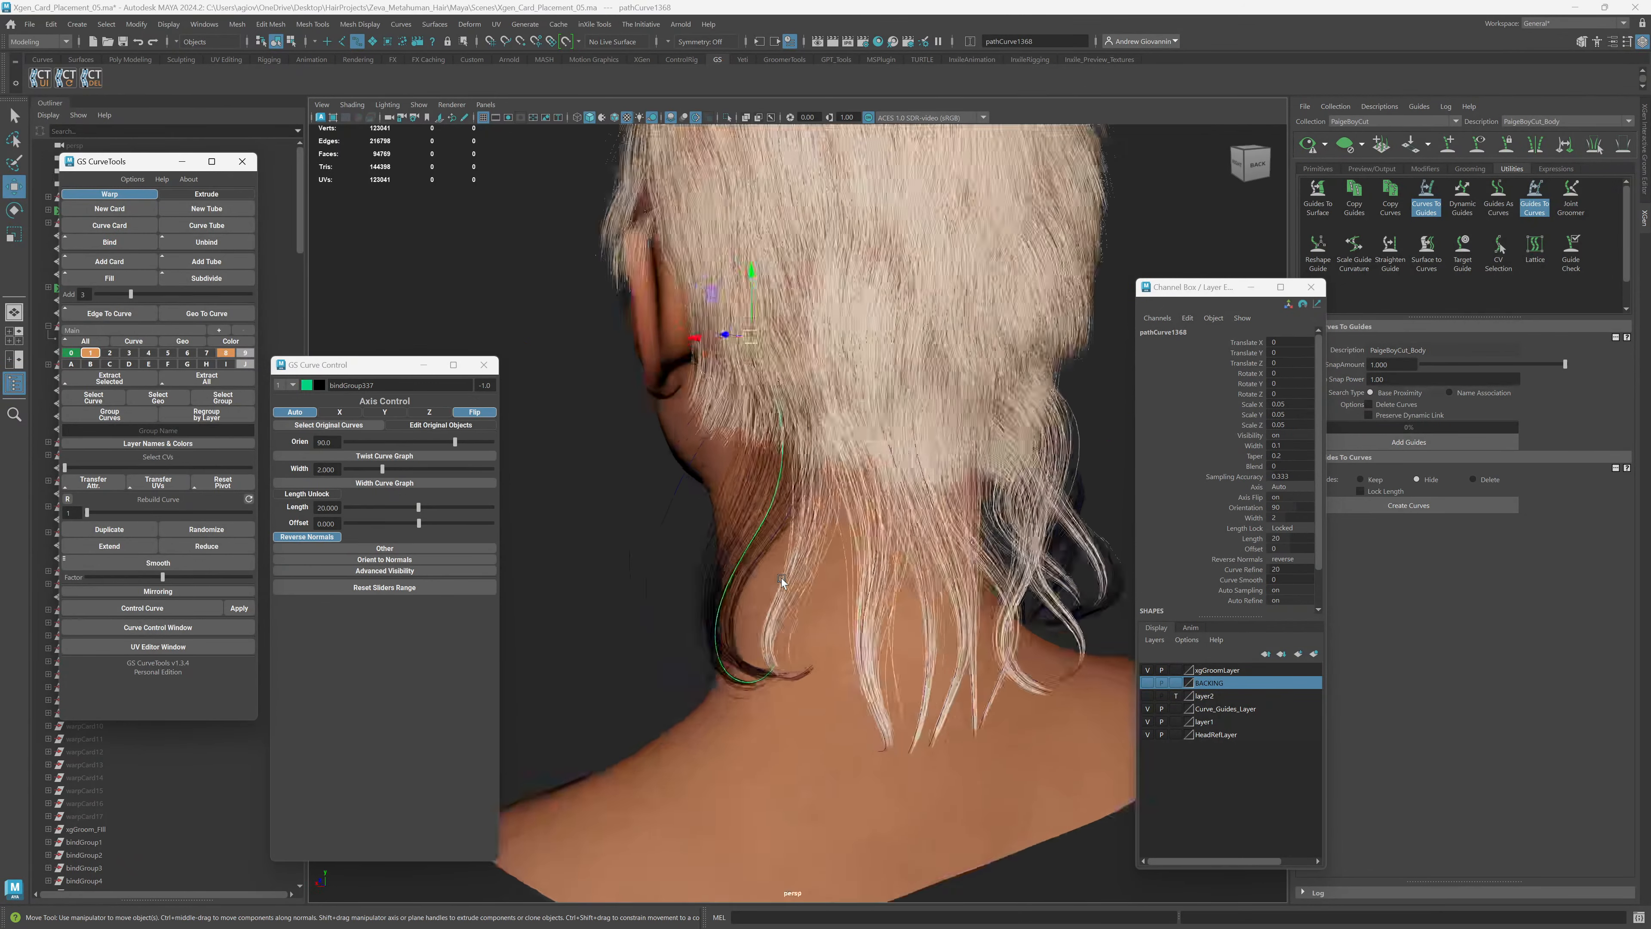
{"action": "left_click_drag", "start_coordinate": [783, 578], "coordinate": [811, 568], "text": "alt"}
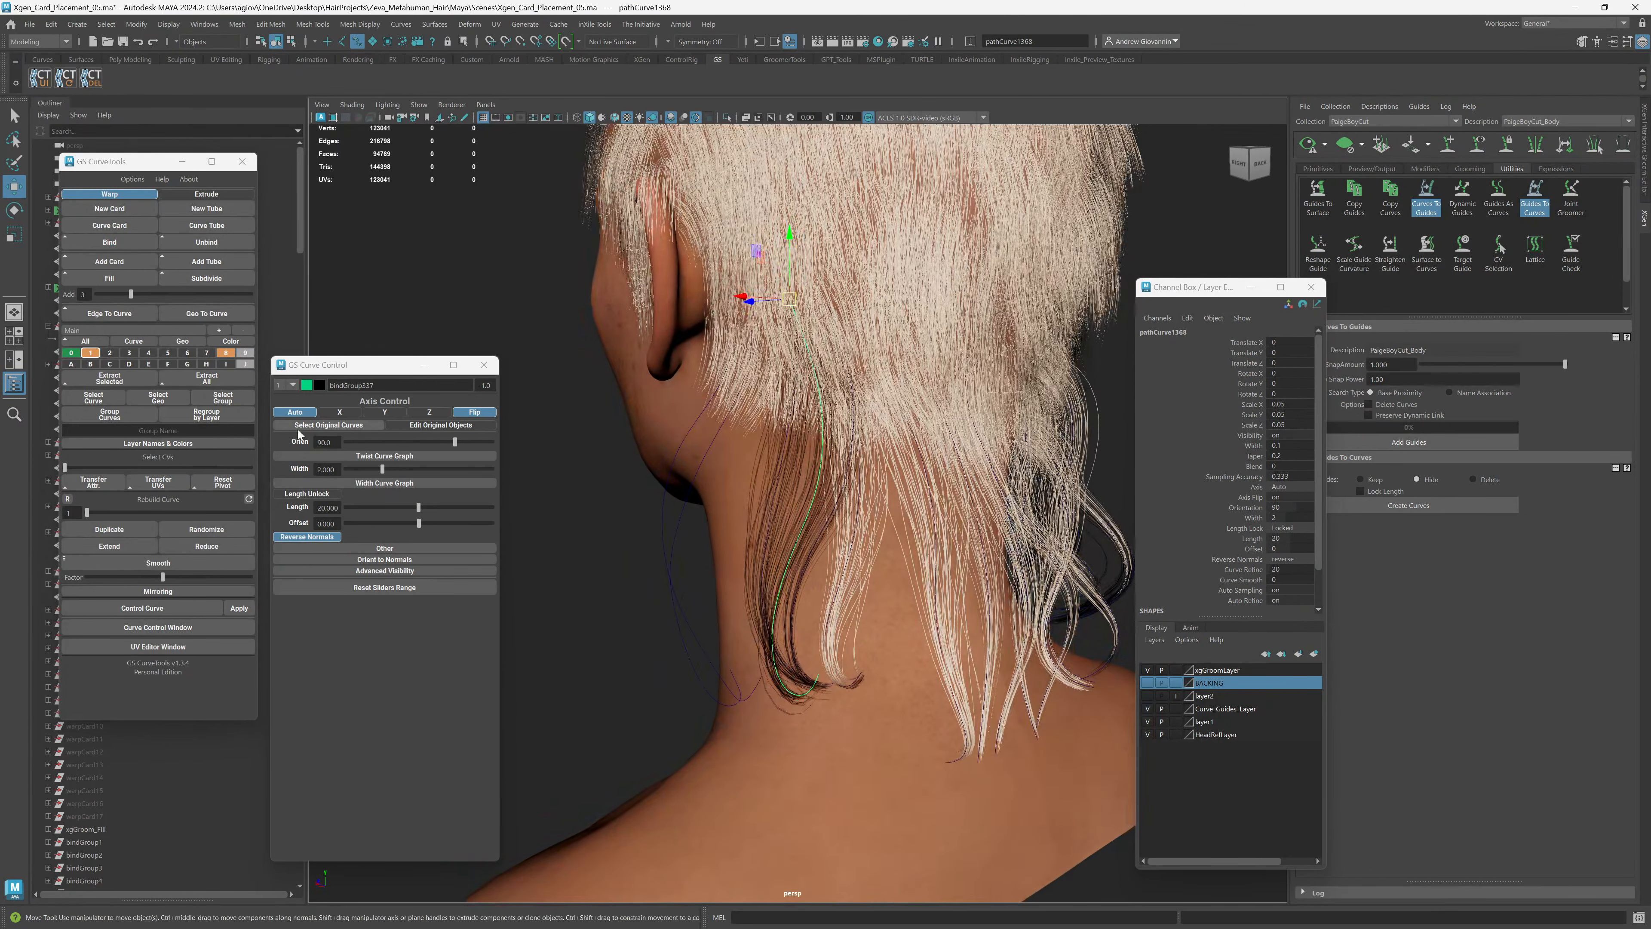
{"action": "left_click_drag", "start_coordinate": [455, 442], "coordinate": [402, 434]}
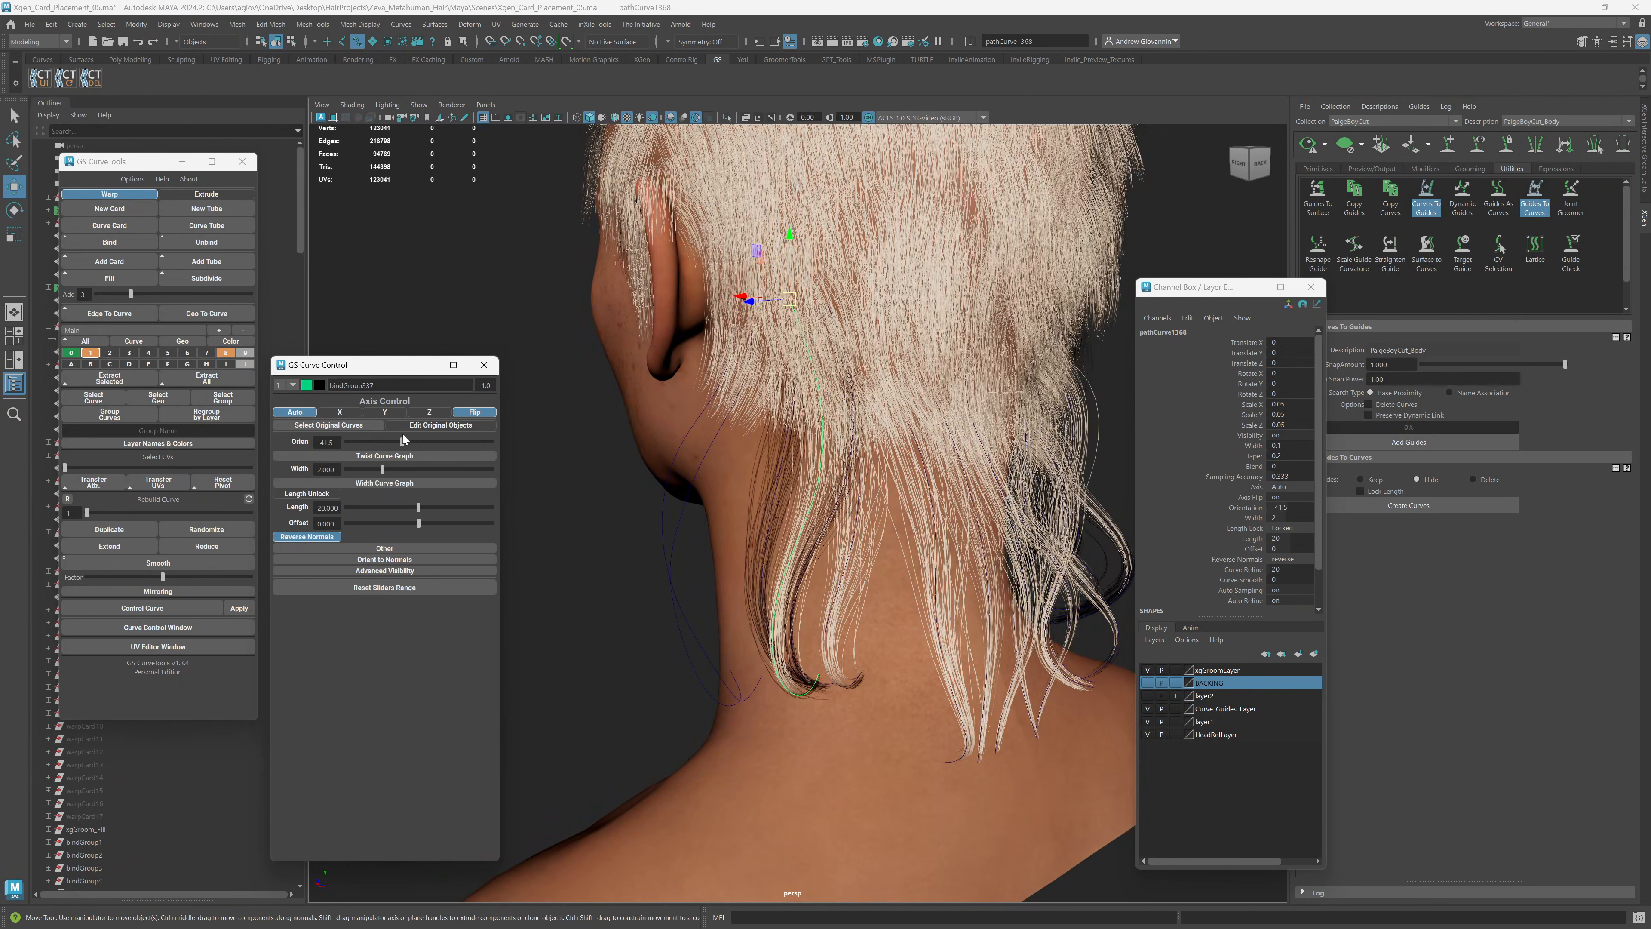
{"action": "left_click", "coordinate": [811, 550]}
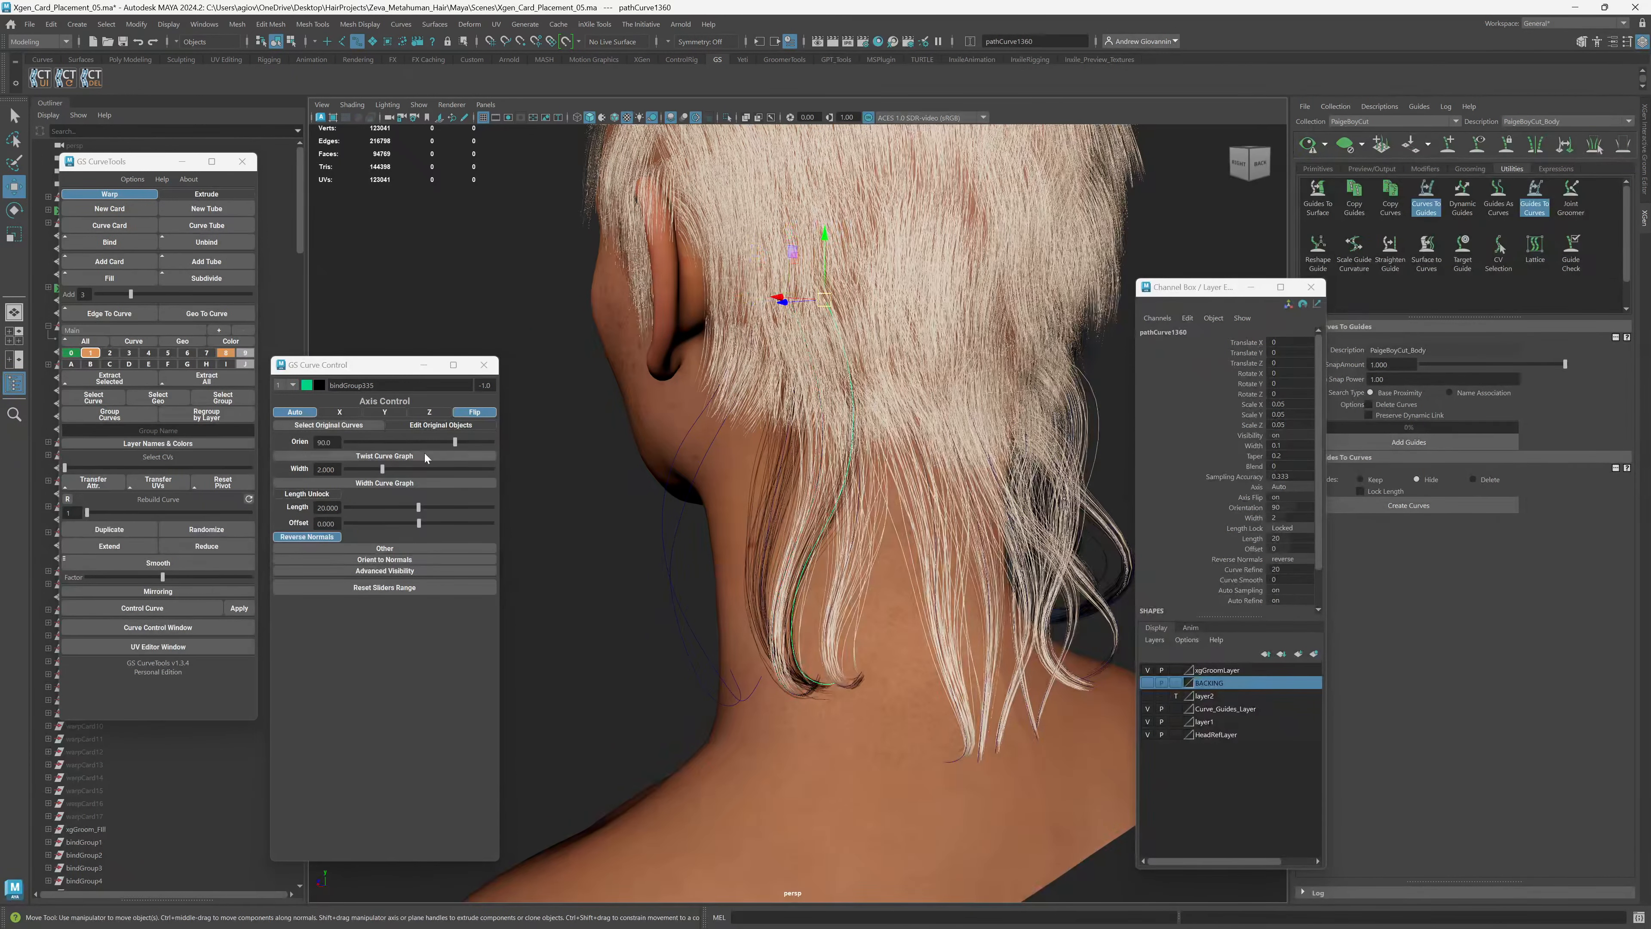
{"action": "left_click_drag", "start_coordinate": [453, 444], "coordinate": [400, 433]}
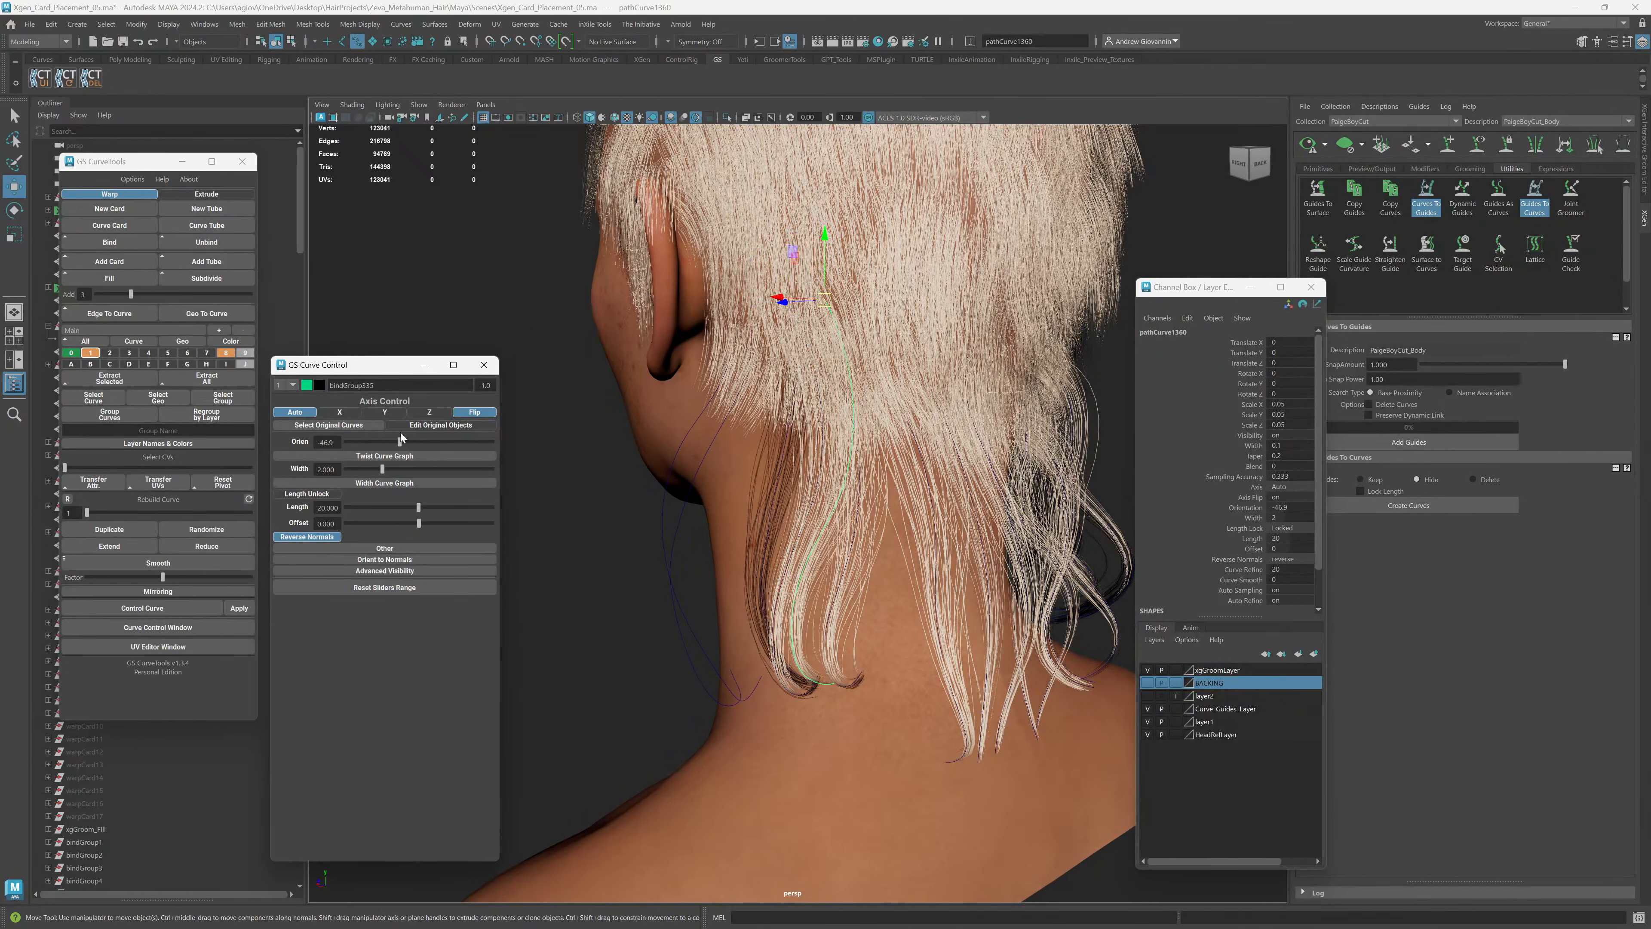
{"action": "left_click", "coordinate": [765, 545]}
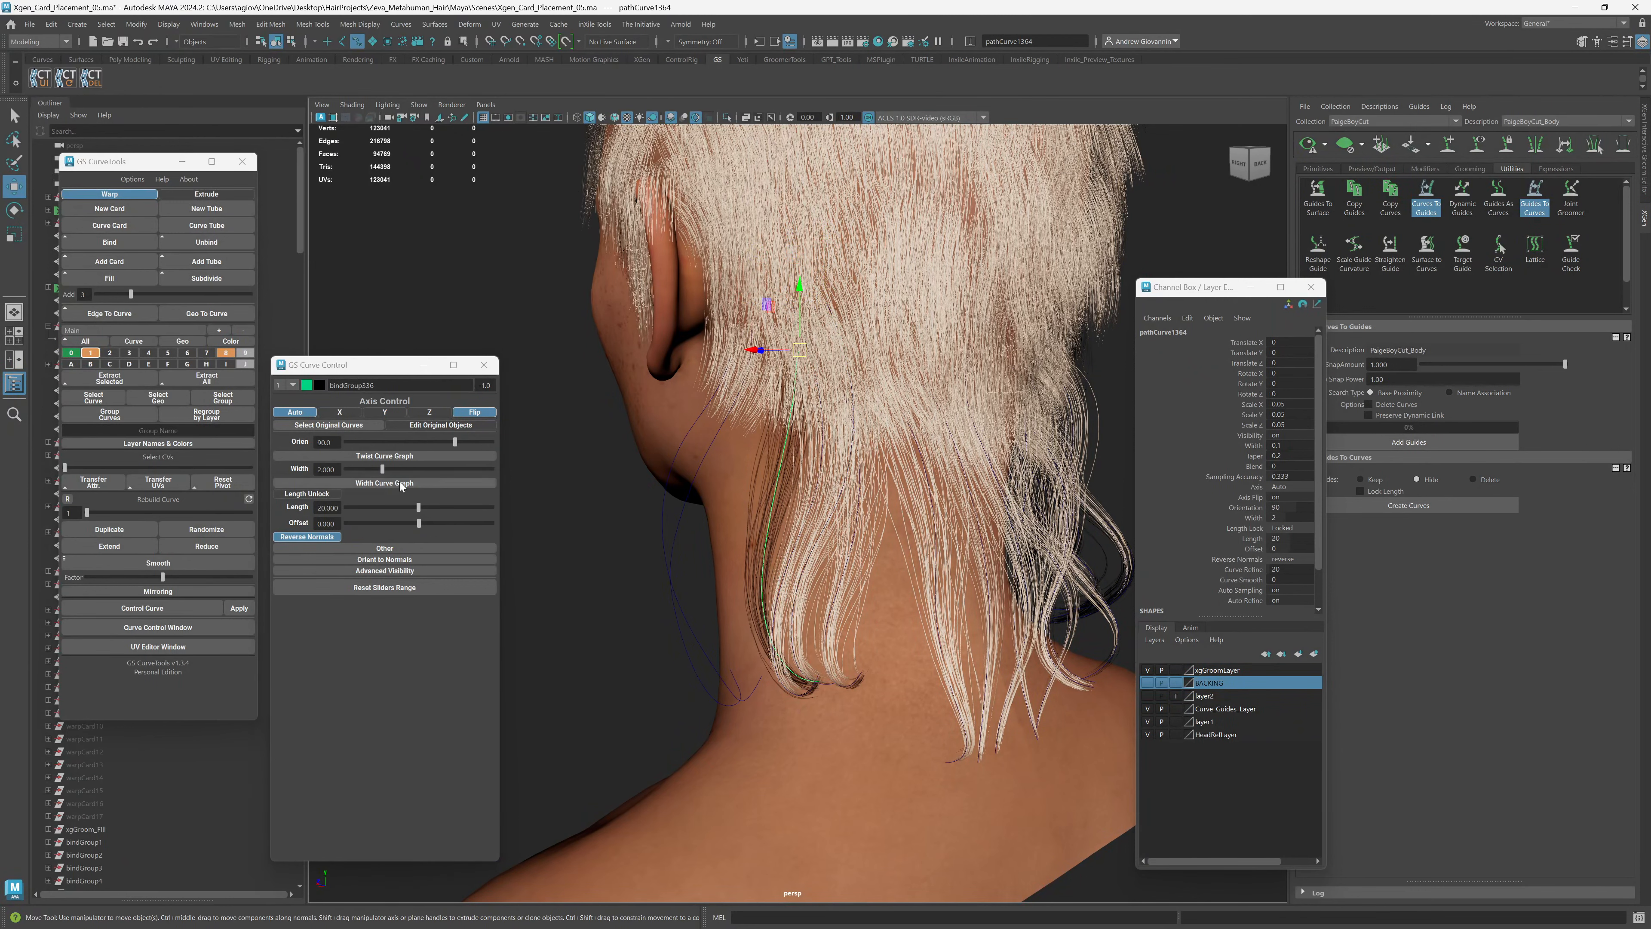
{"action": "left_click_drag", "start_coordinate": [454, 444], "coordinate": [403, 442]}
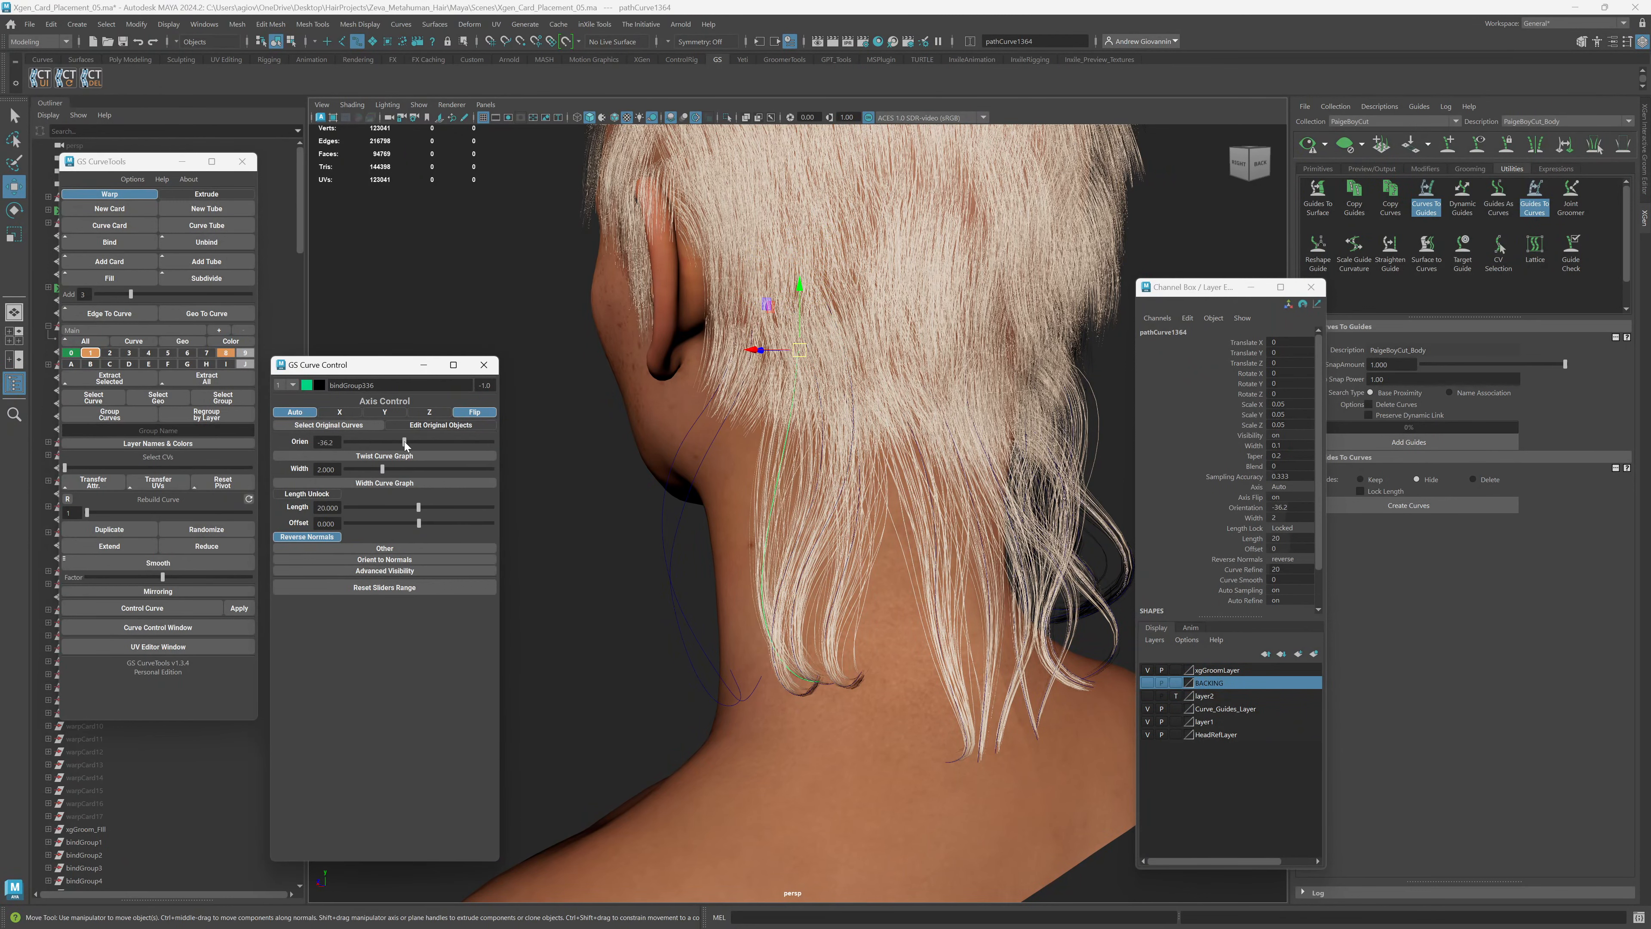
Widen the newly bound hair clumps on this side of the nape.
{"action": "left_click_drag", "start_coordinate": [775, 555], "coordinate": [795, 568], "text": "alt"}
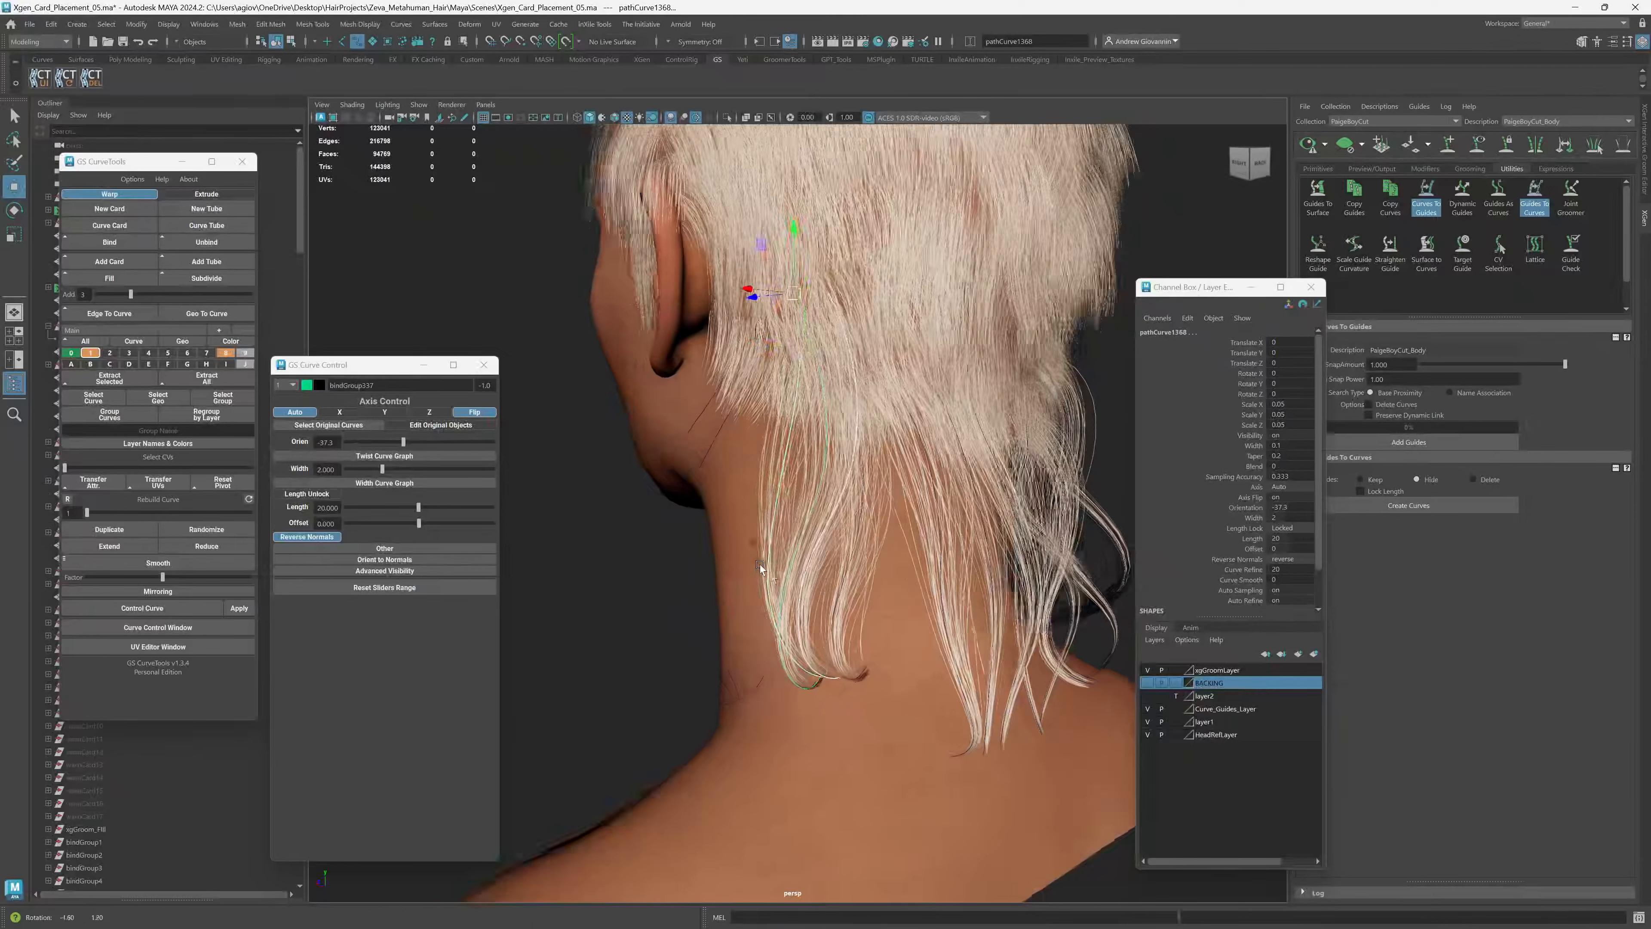
{"action": "left_click_drag", "start_coordinate": [760, 564], "coordinate": [794, 564], "text": "alt"}
{"action": "left_click_drag", "start_coordinate": [393, 467], "coordinate": [390, 468]}
Select the two outer guide curves behind the ear with the offset hair clump and bind a copy of the clump to each.
{"action": "left_click_drag", "start_coordinate": [814, 533], "coordinate": [937, 565], "text": "alt"}
{"action": "scroll", "coordinate": [937, 565], "scroll_direction": "down", "scroll_amount": 2}
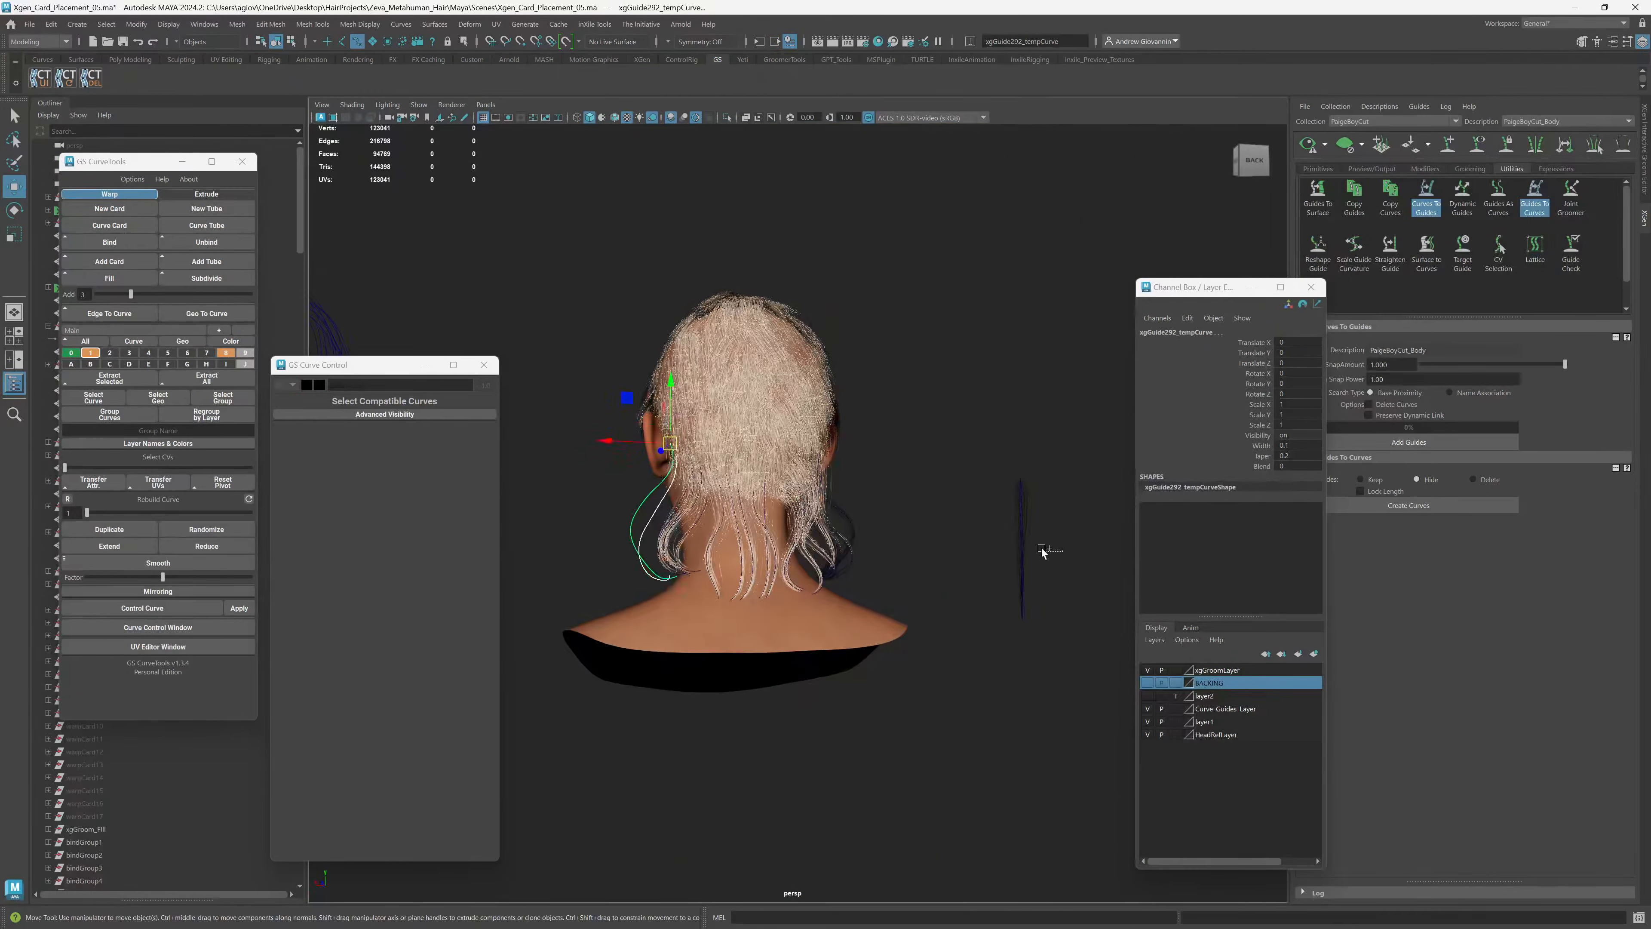
{"action": "left_click_drag", "start_coordinate": [1052, 548], "coordinate": [936, 557]}
{"action": "scroll", "coordinate": [936, 557], "scroll_direction": "up", "scroll_amount": 3}
{"action": "middle_click_drag", "start_coordinate": [716, 566], "coordinate": [865, 522], "text": "alt"}
{"action": "mouse_move", "coordinate": [865, 523]}
{"action": "left_mouse_down", "text": "alt"}
{"action": "mouse_move", "coordinate": [856, 533]}
{"action": "mouse_move", "coordinate": [913, 543]}
{"action": "mouse_move", "coordinate": [842, 537]}
{"action": "mouse_move", "coordinate": [841, 520]}
{"action": "mouse_move", "coordinate": [894, 533]}
{"action": "mouse_move", "coordinate": [863, 516]}
{"action": "left_mouse_up", "text": "alt"}
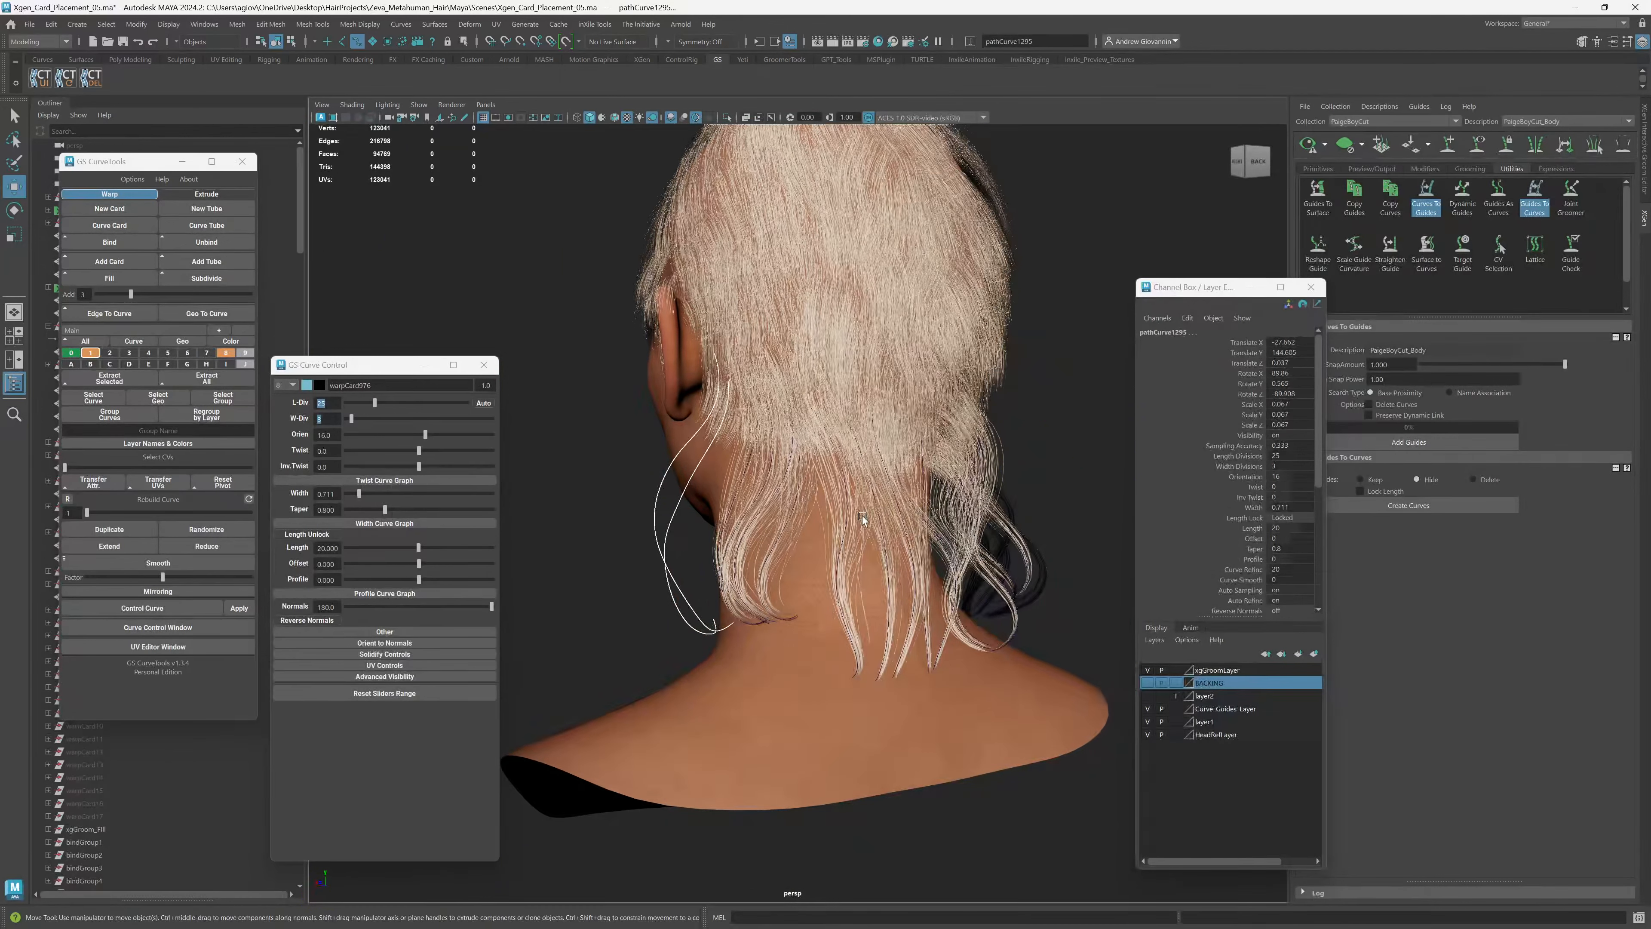
{"action": "right_click_drag", "start_coordinate": [862, 515], "coordinate": [839, 548], "text": "alt"}
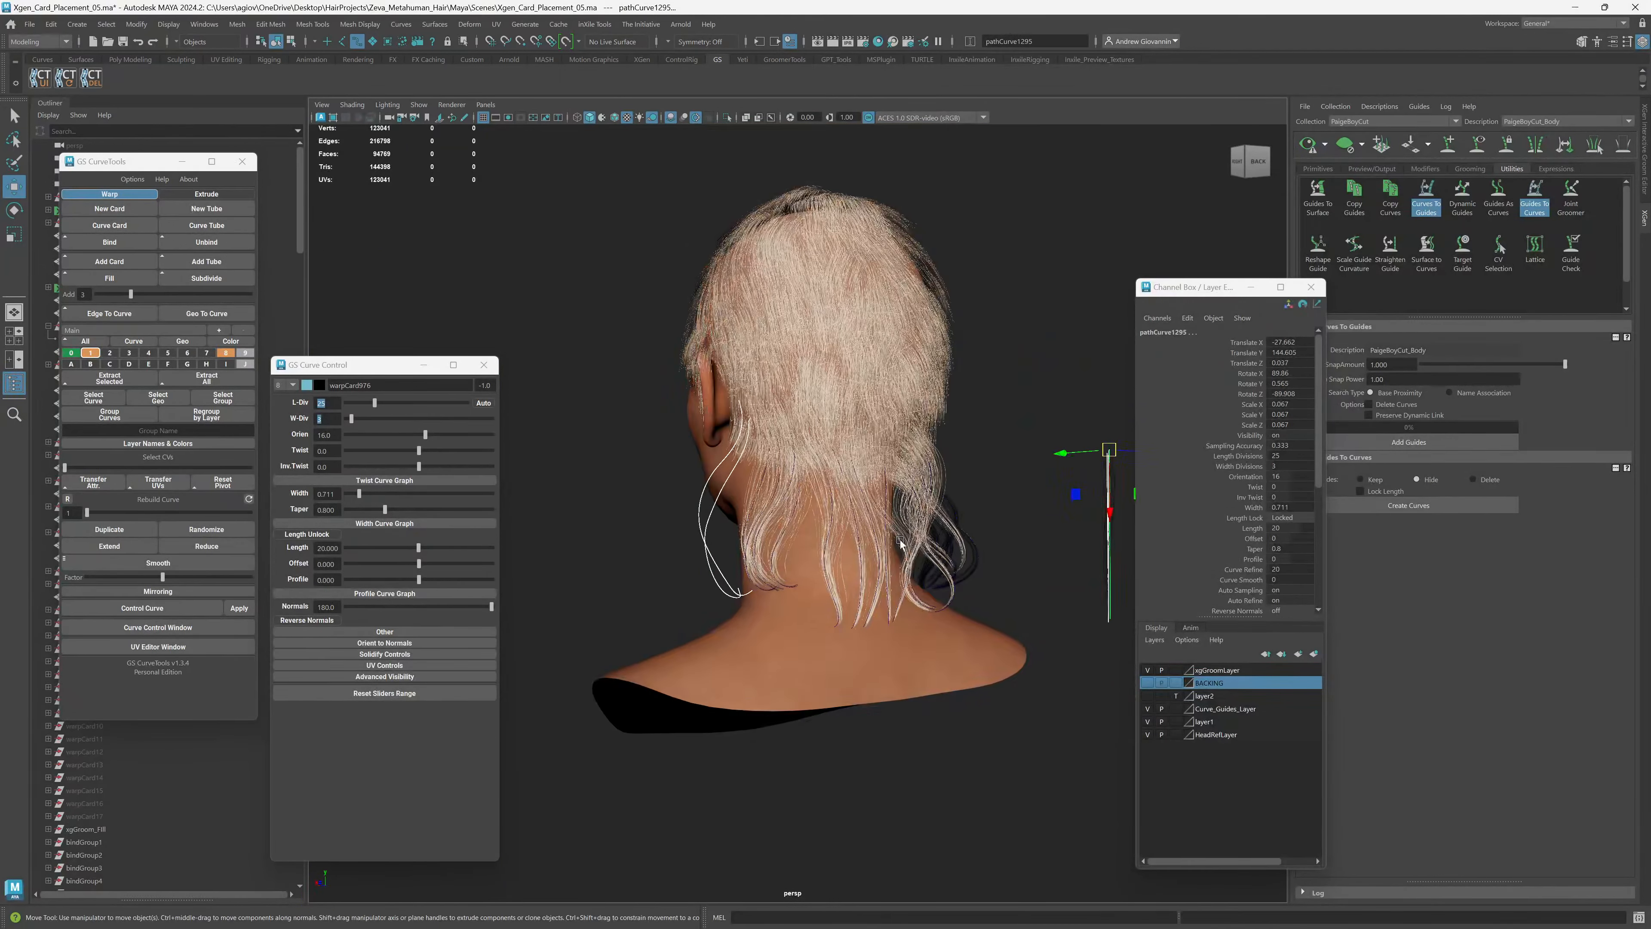
{"action": "scroll", "coordinate": [782, 570], "scroll_direction": "up", "scroll_amount": 3}
{"action": "middle_click_drag", "start_coordinate": [756, 574], "coordinate": [857, 577], "text": "alt"}
{"action": "scroll", "coordinate": [921, 570], "scroll_direction": "down", "scroll_amount": 3}
{"action": "scroll", "coordinate": [856, 576], "scroll_direction": "up", "scroll_amount": 3}
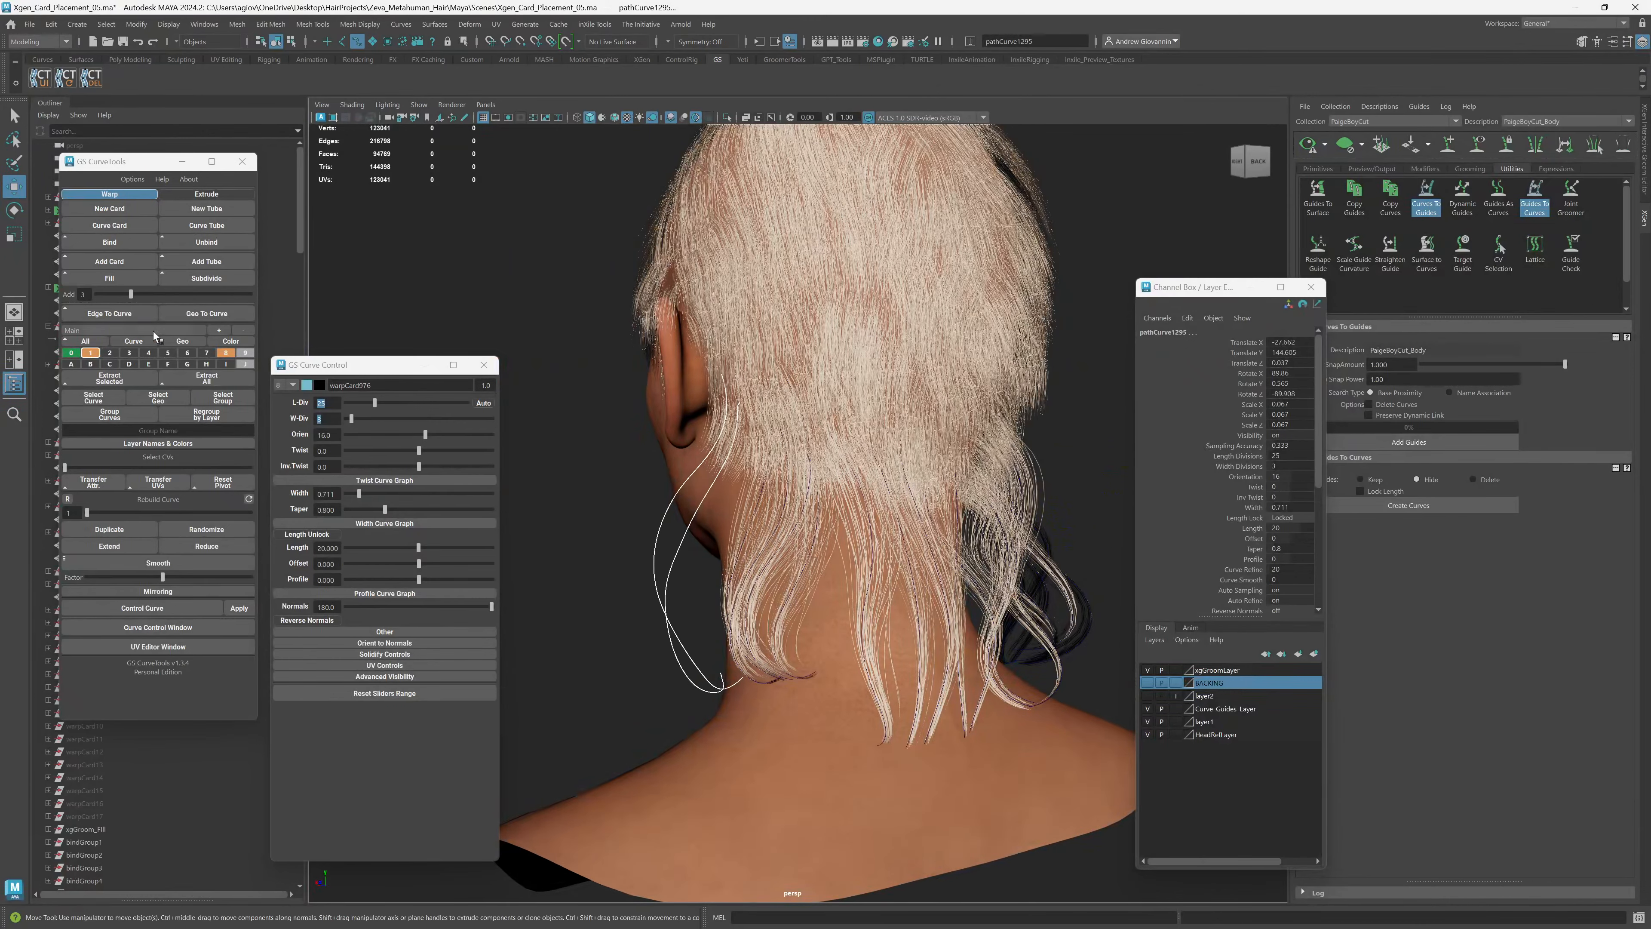
{"action": "left_click", "coordinate": [107, 244]}
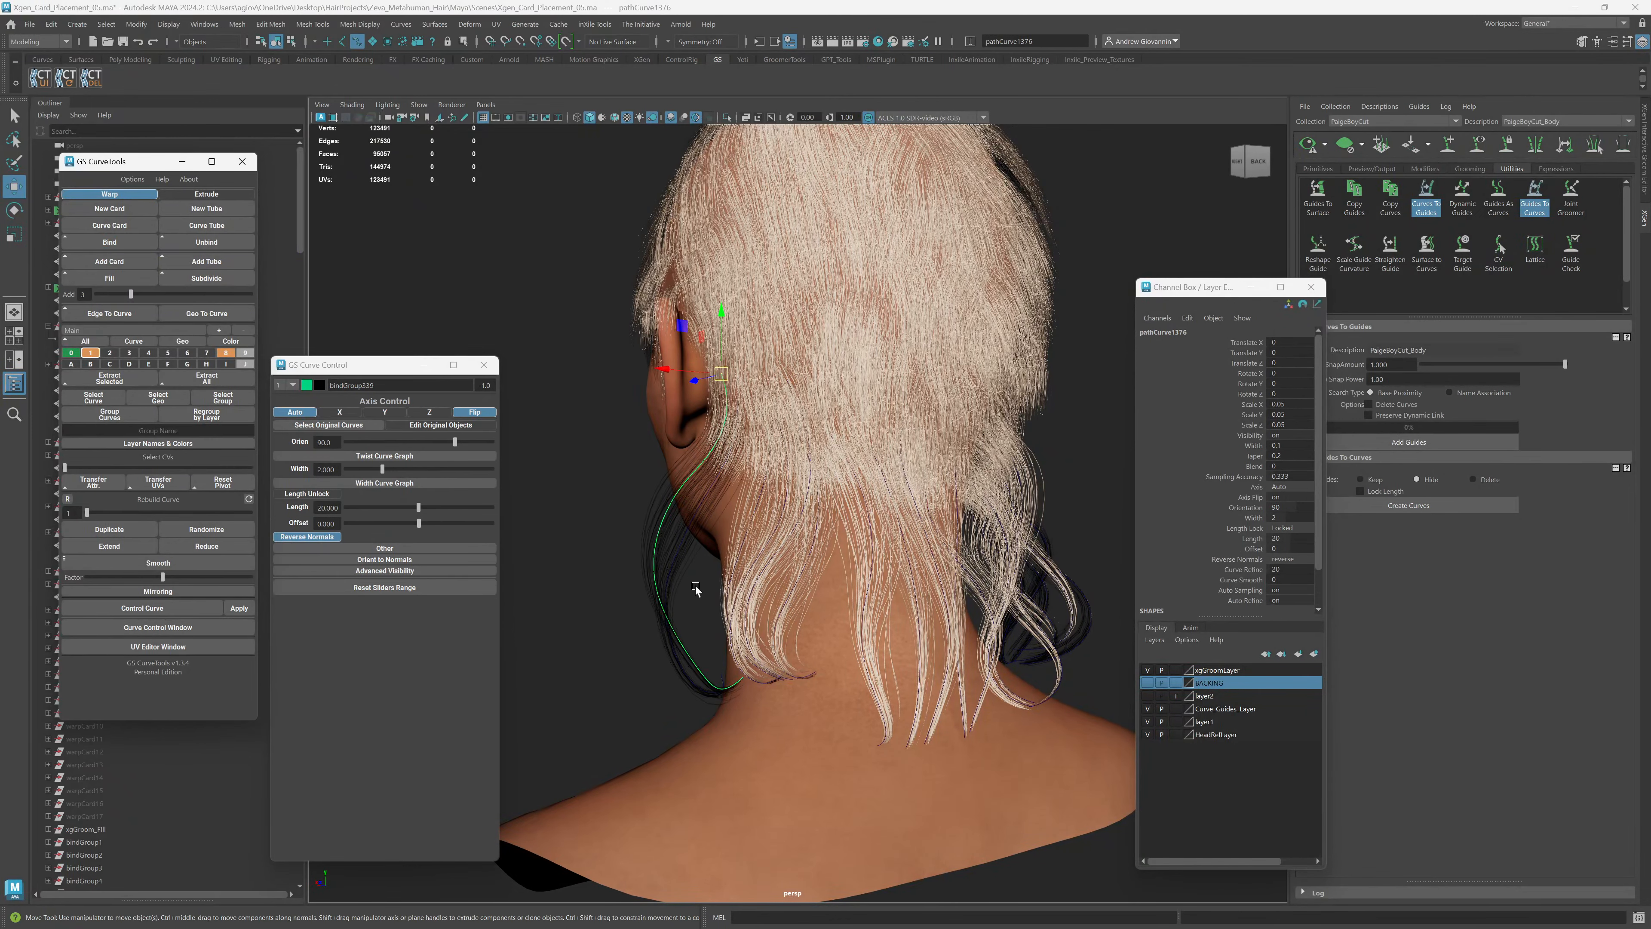
Rotate the two new clumps behind the ear to orientations of about 4.5 and 0.1 and widen both to about 2.439.
{"action": "left_click_drag", "start_coordinate": [696, 586], "coordinate": [639, 601], "text": "alt"}
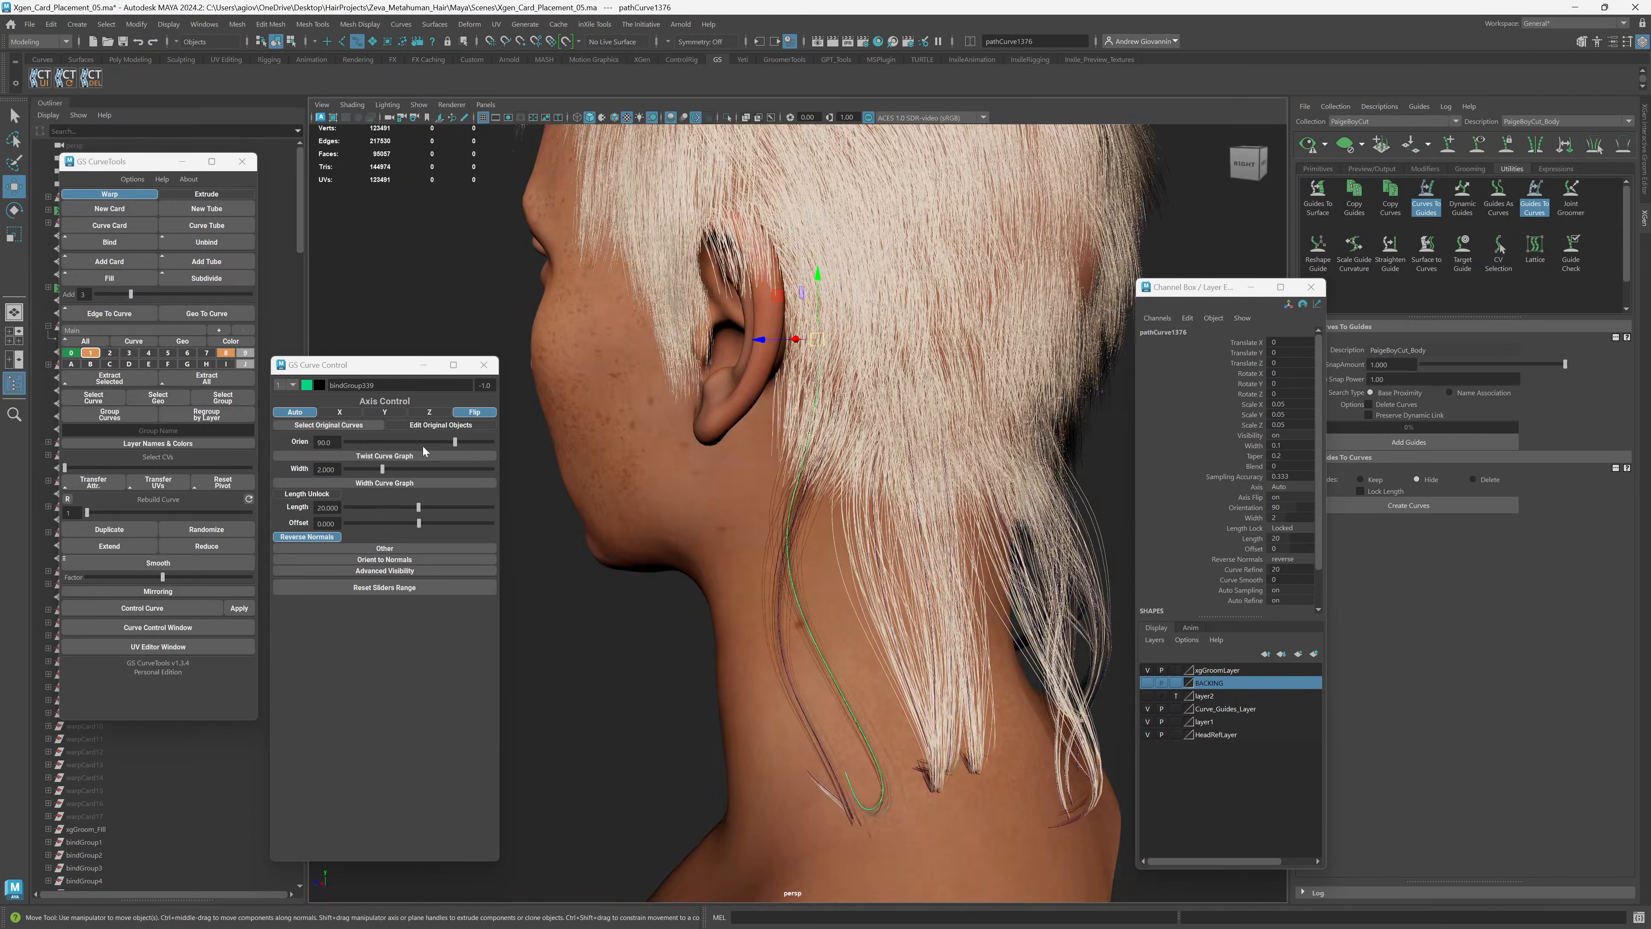
{"action": "left_click_drag", "start_coordinate": [455, 442], "coordinate": [422, 444]}
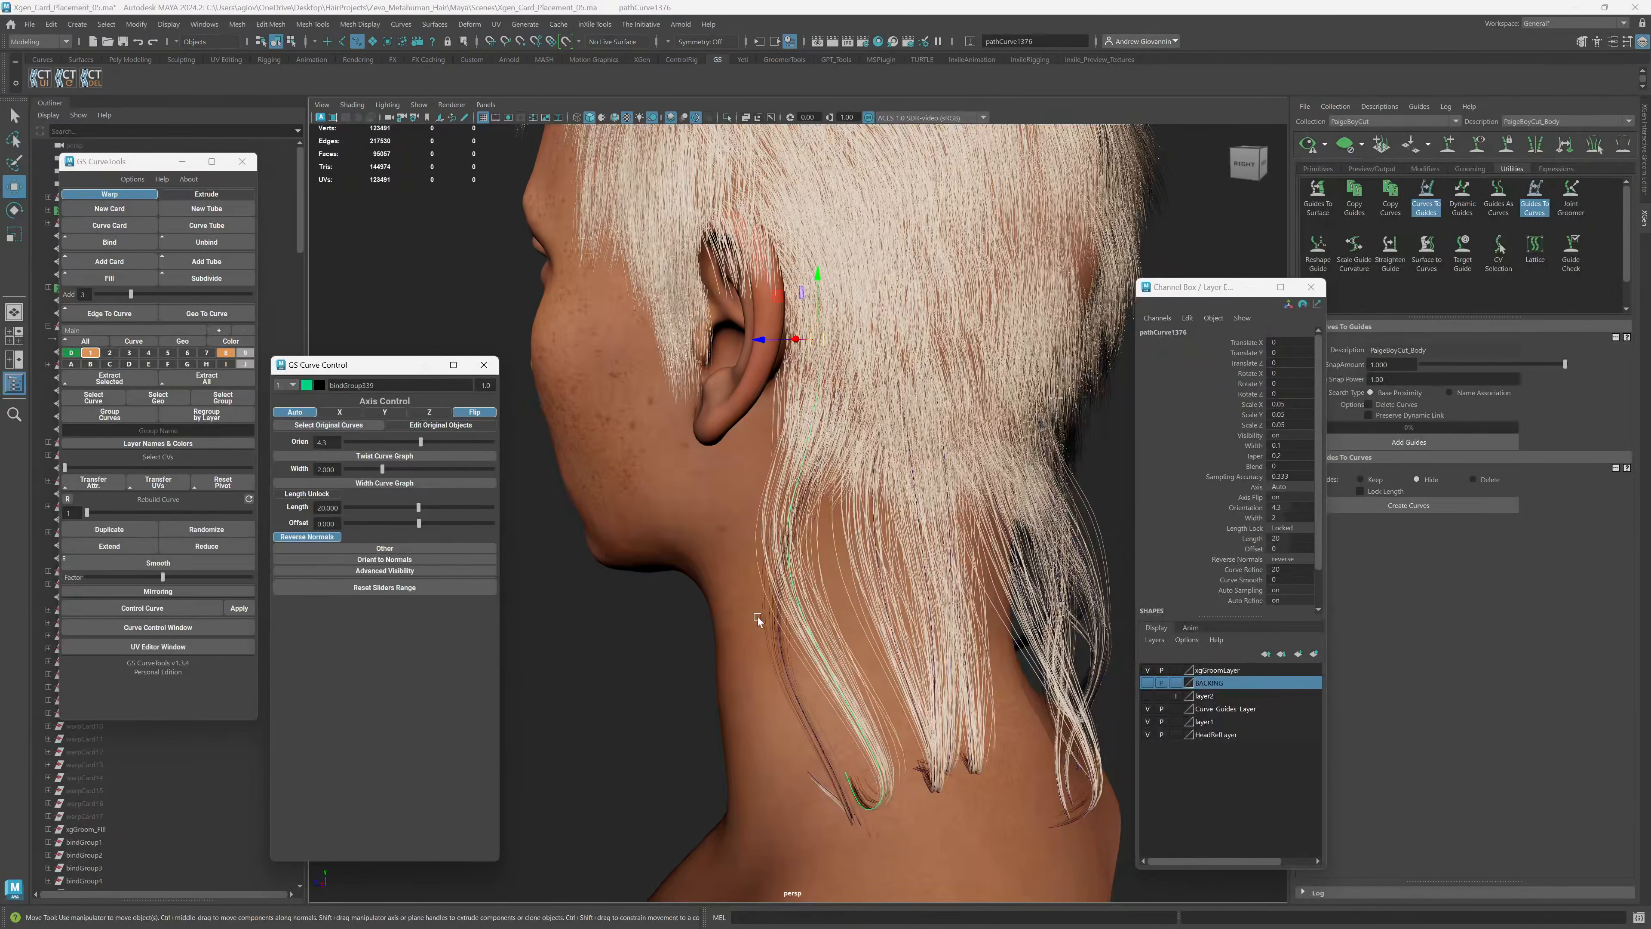
{"action": "left_click", "coordinate": [781, 640]}
{"action": "left_click_drag", "start_coordinate": [781, 639], "coordinate": [804, 644], "text": "alt"}
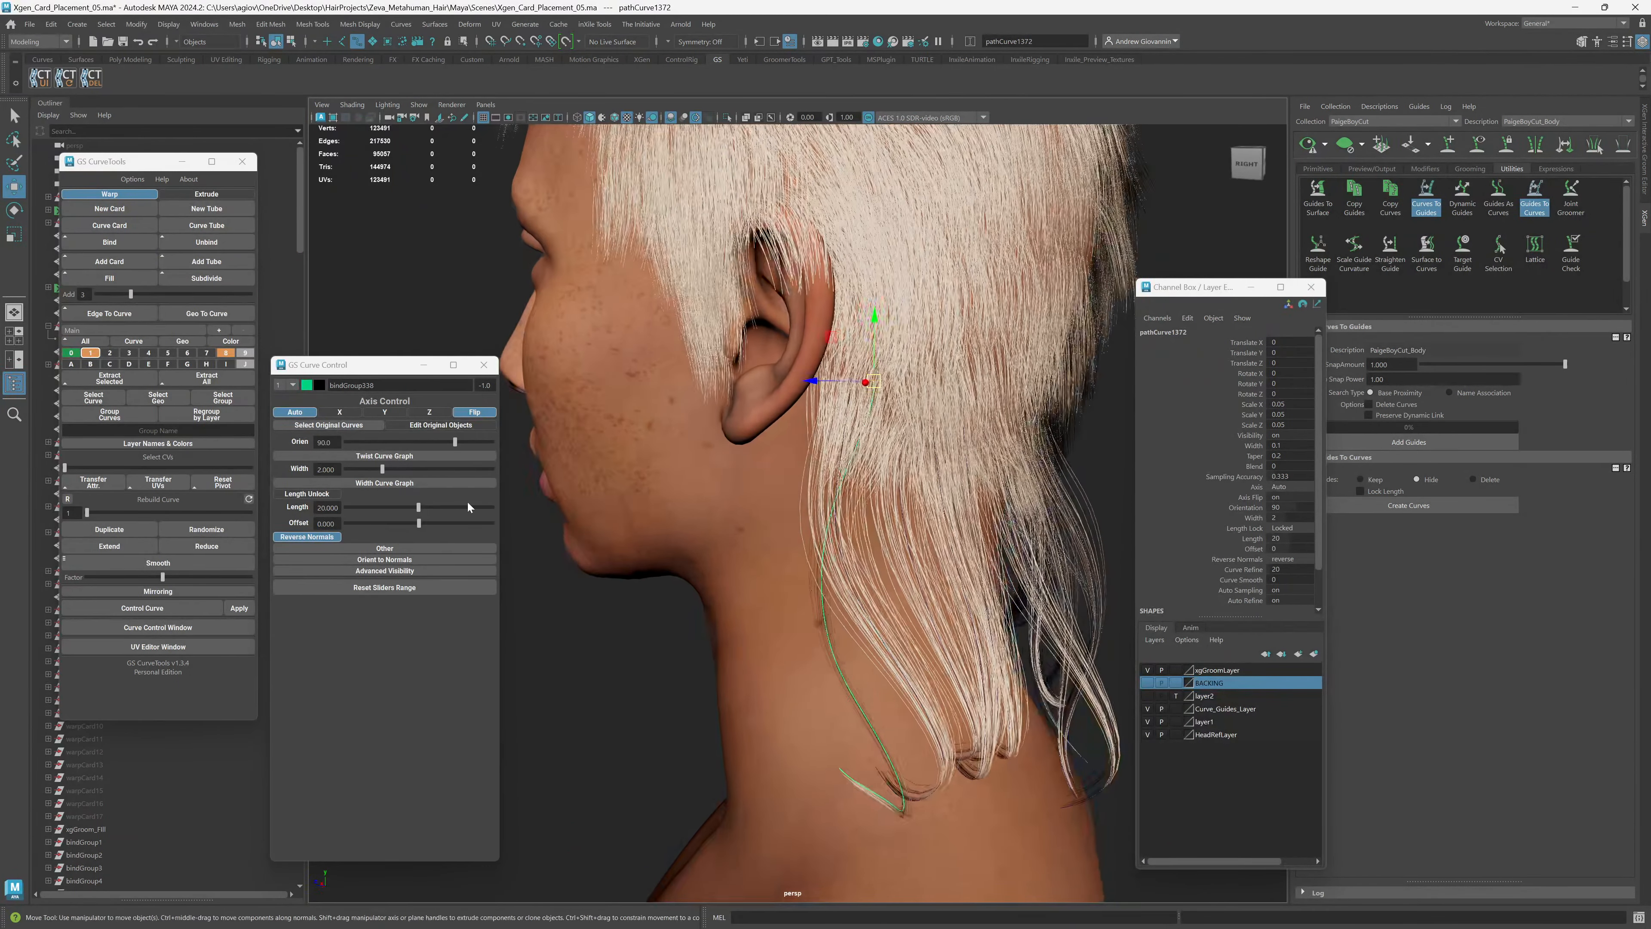
{"action": "left_click_drag", "start_coordinate": [453, 443], "coordinate": [421, 446]}
{"action": "left_click_drag", "start_coordinate": [780, 617], "coordinate": [740, 616], "text": "alt"}
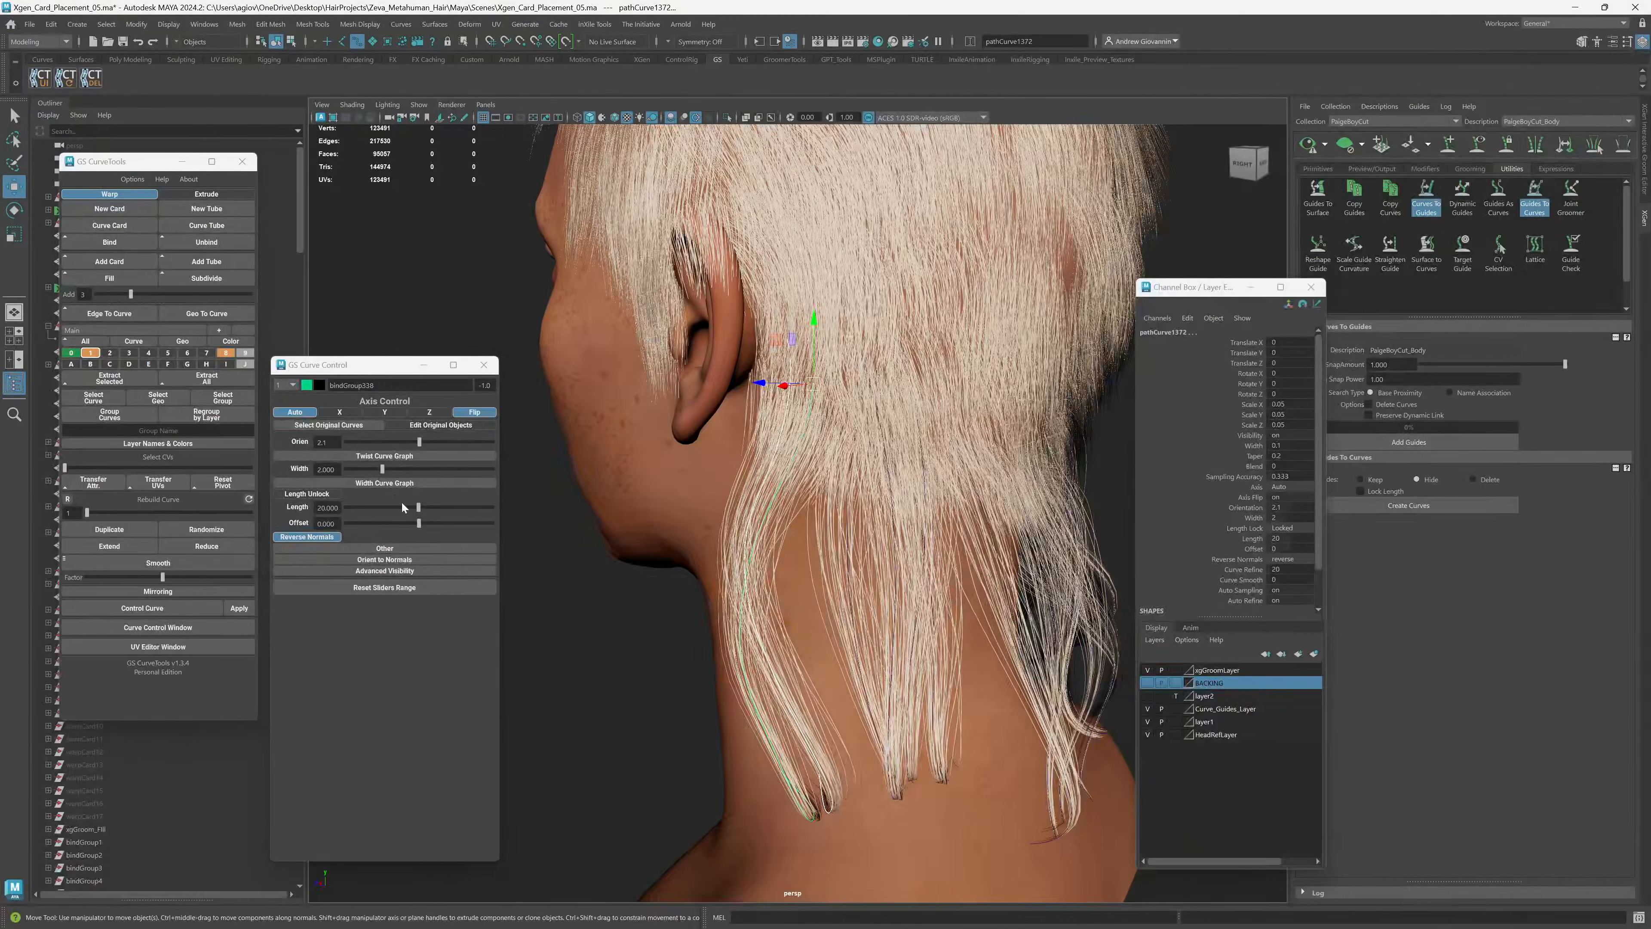
{"action": "left_click_drag", "start_coordinate": [391, 469], "coordinate": [388, 471]}
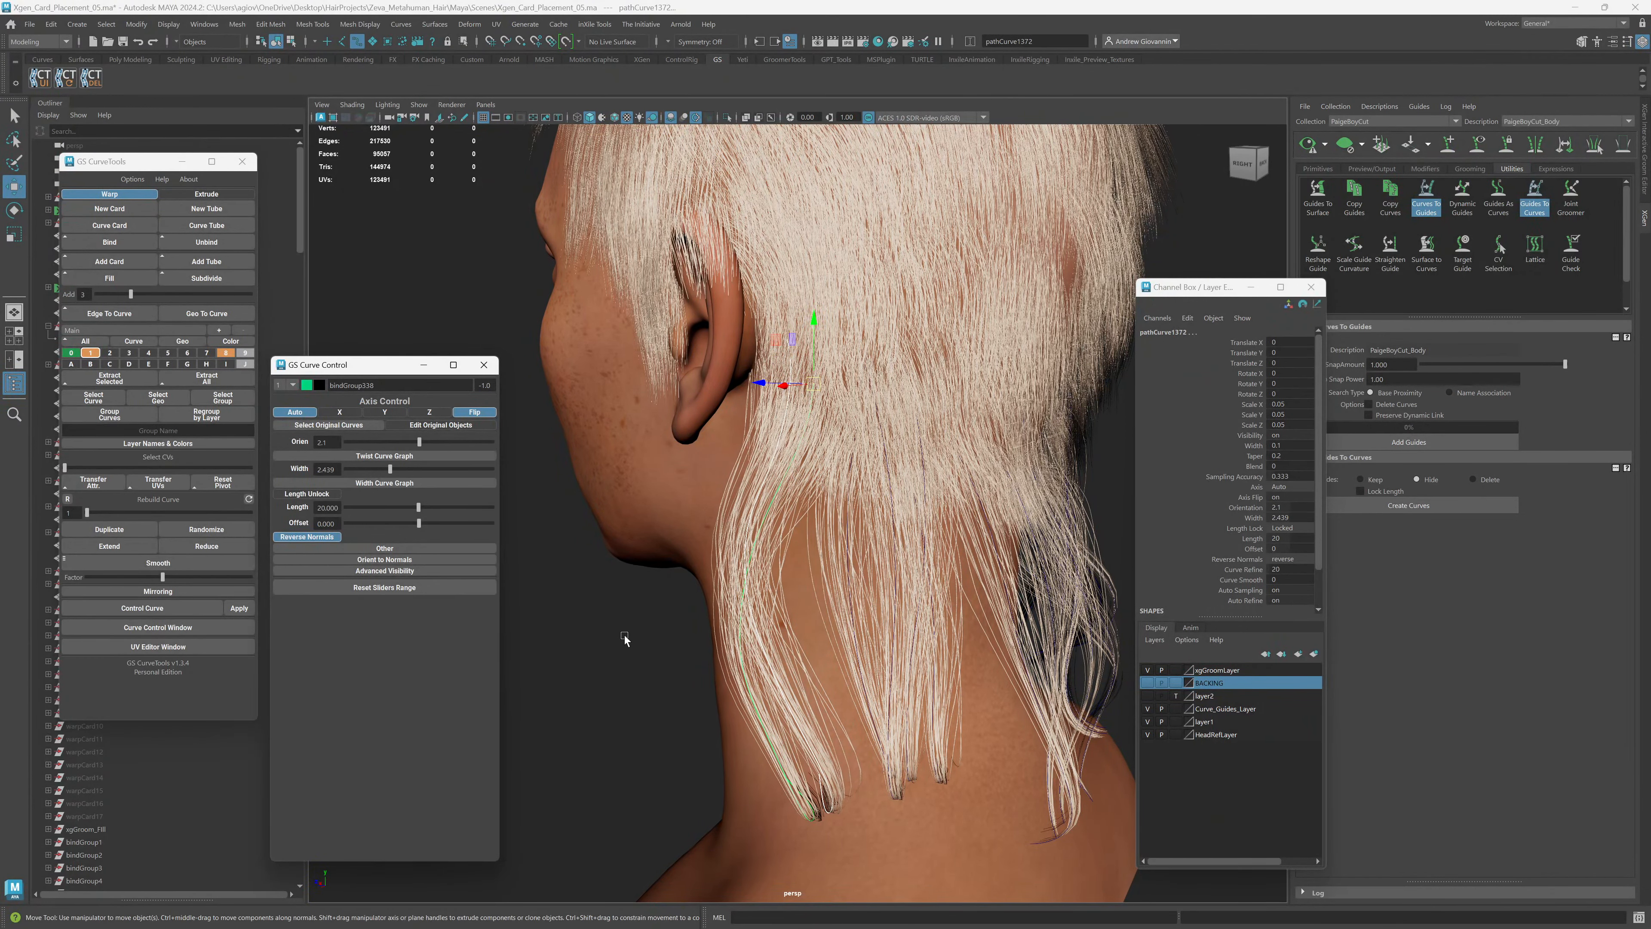
{"action": "left_click", "coordinate": [623, 633]}
Select the original card curves of the newly bound clumps behind the ear and adjust their twist slightly.
{"action": "scroll", "coordinate": [638, 633], "scroll_direction": "down", "scroll_amount": 5}
{"action": "left_click_drag", "start_coordinate": [638, 634], "coordinate": [556, 597], "text": "alt"}
{"action": "left_click", "coordinate": [349, 425]}
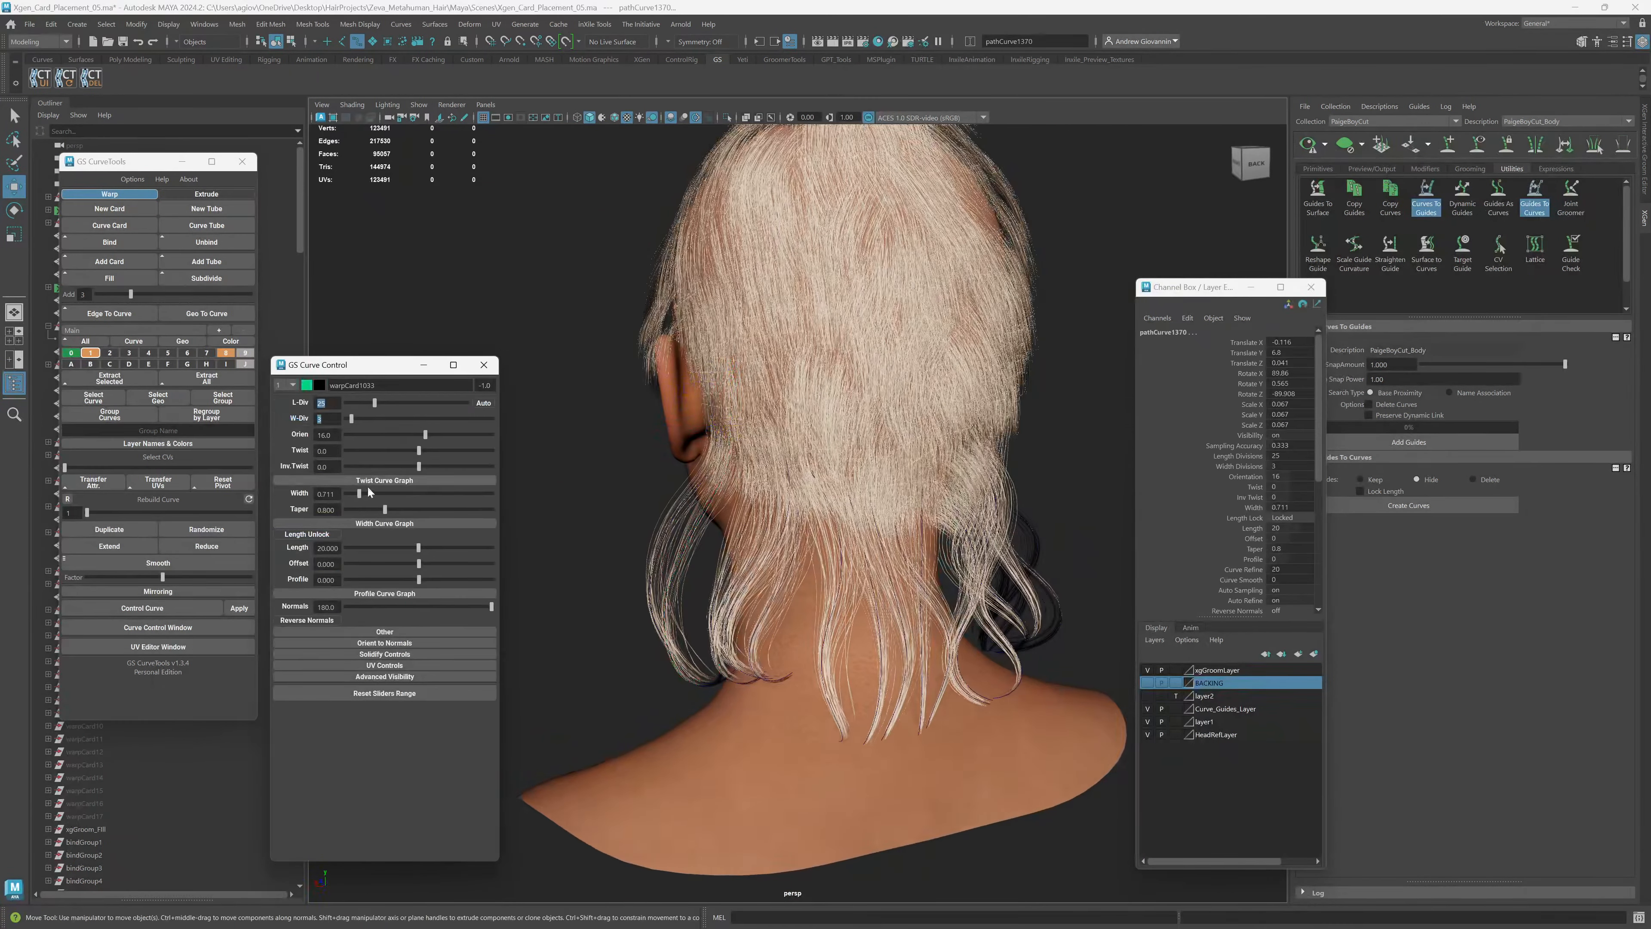
{"action": "left_click_drag", "start_coordinate": [420, 449], "coordinate": [423, 457]}
{"action": "mouse_move", "coordinate": [758, 626]}
{"action": "left_mouse_down", "text": "alt"}
{"action": "mouse_move", "coordinate": [774, 638]}
{"action": "mouse_move", "coordinate": [650, 627]}
{"action": "mouse_move", "coordinate": [778, 637]}
{"action": "left_mouse_up", "text": "alt"}
Set the original card curves' twist to about -8.5 in the outermost clump below the opposite ear and about -57.5 in another clump.
{"action": "left_click", "coordinate": [843, 651]}
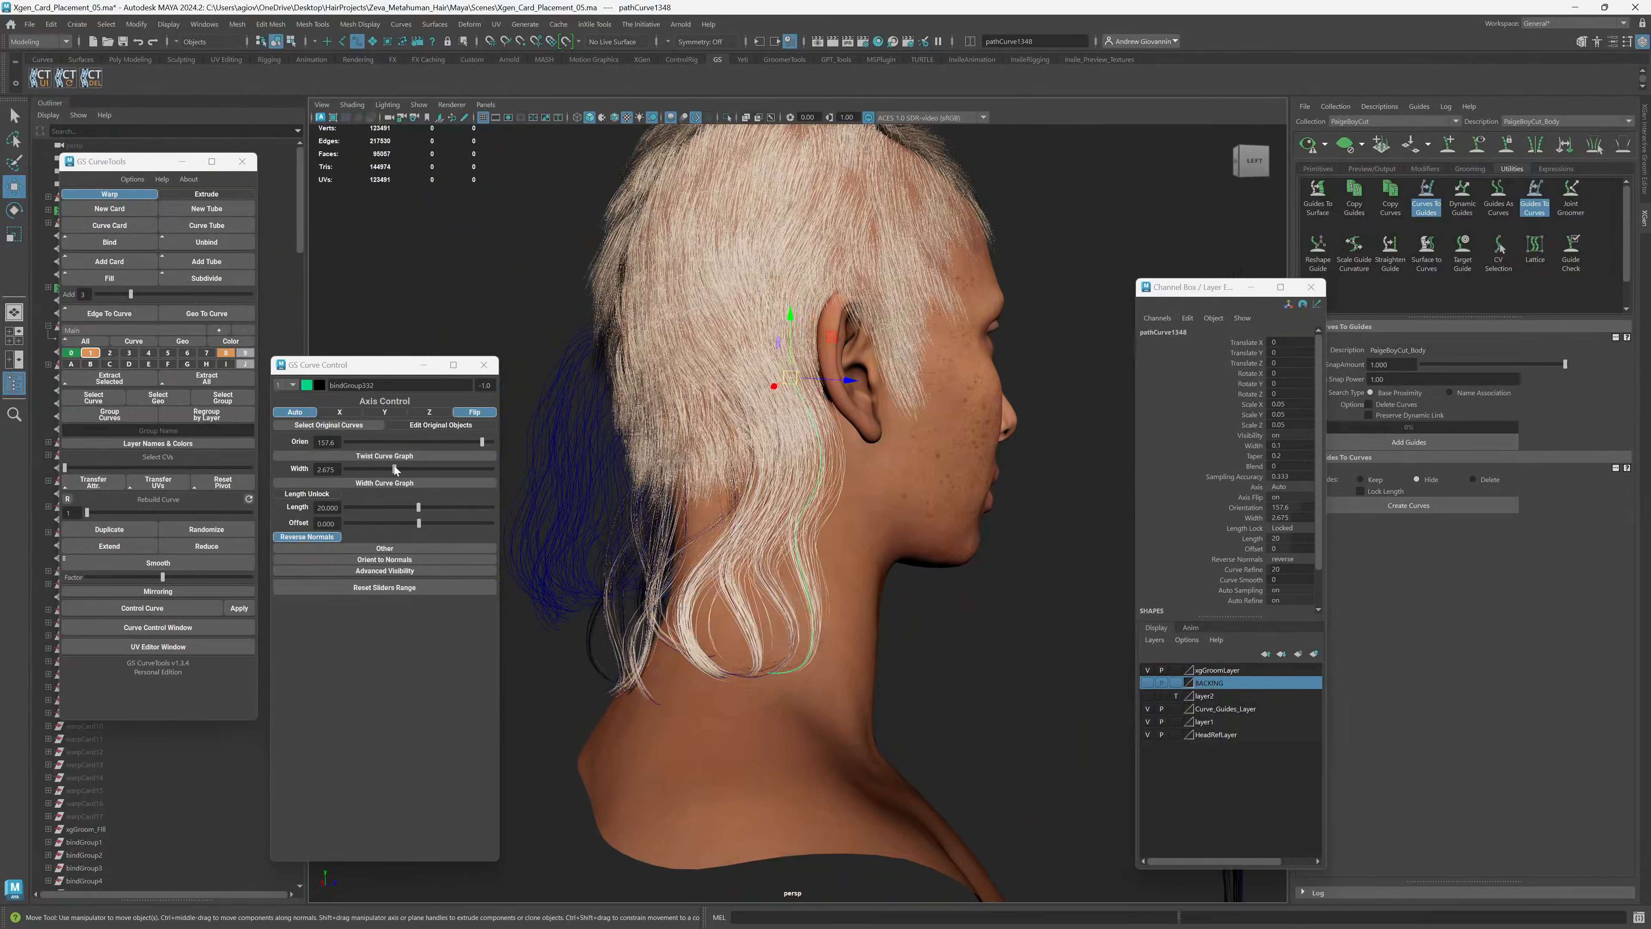
{"action": "left_click", "coordinate": [366, 425]}
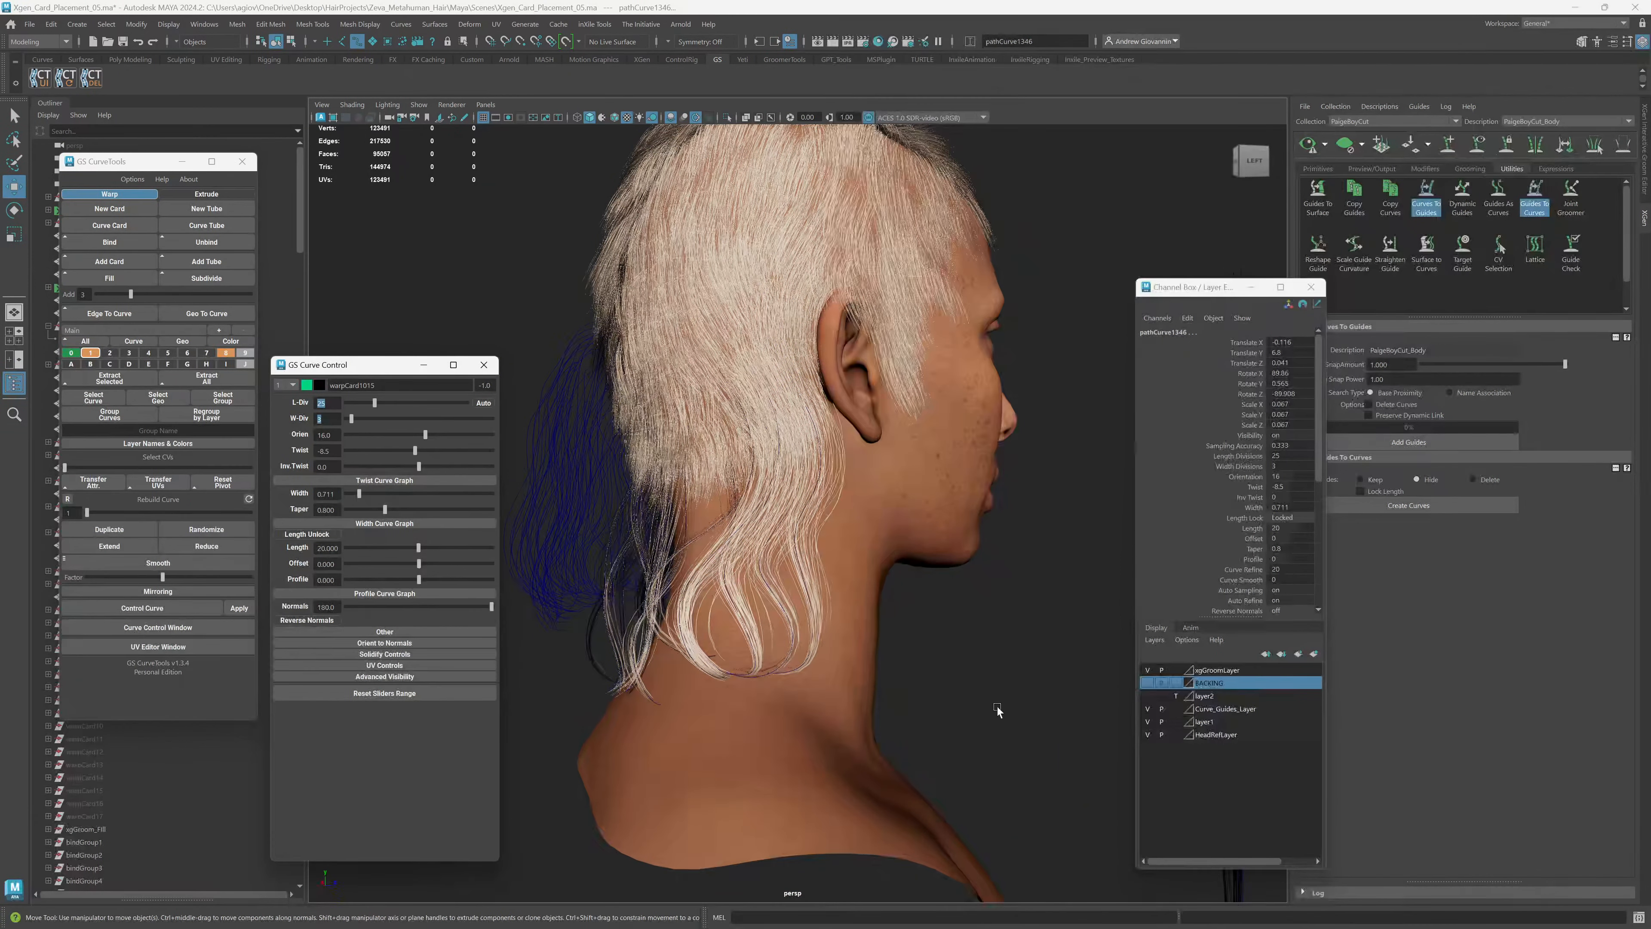
{"action": "left_click", "coordinate": [796, 623]}
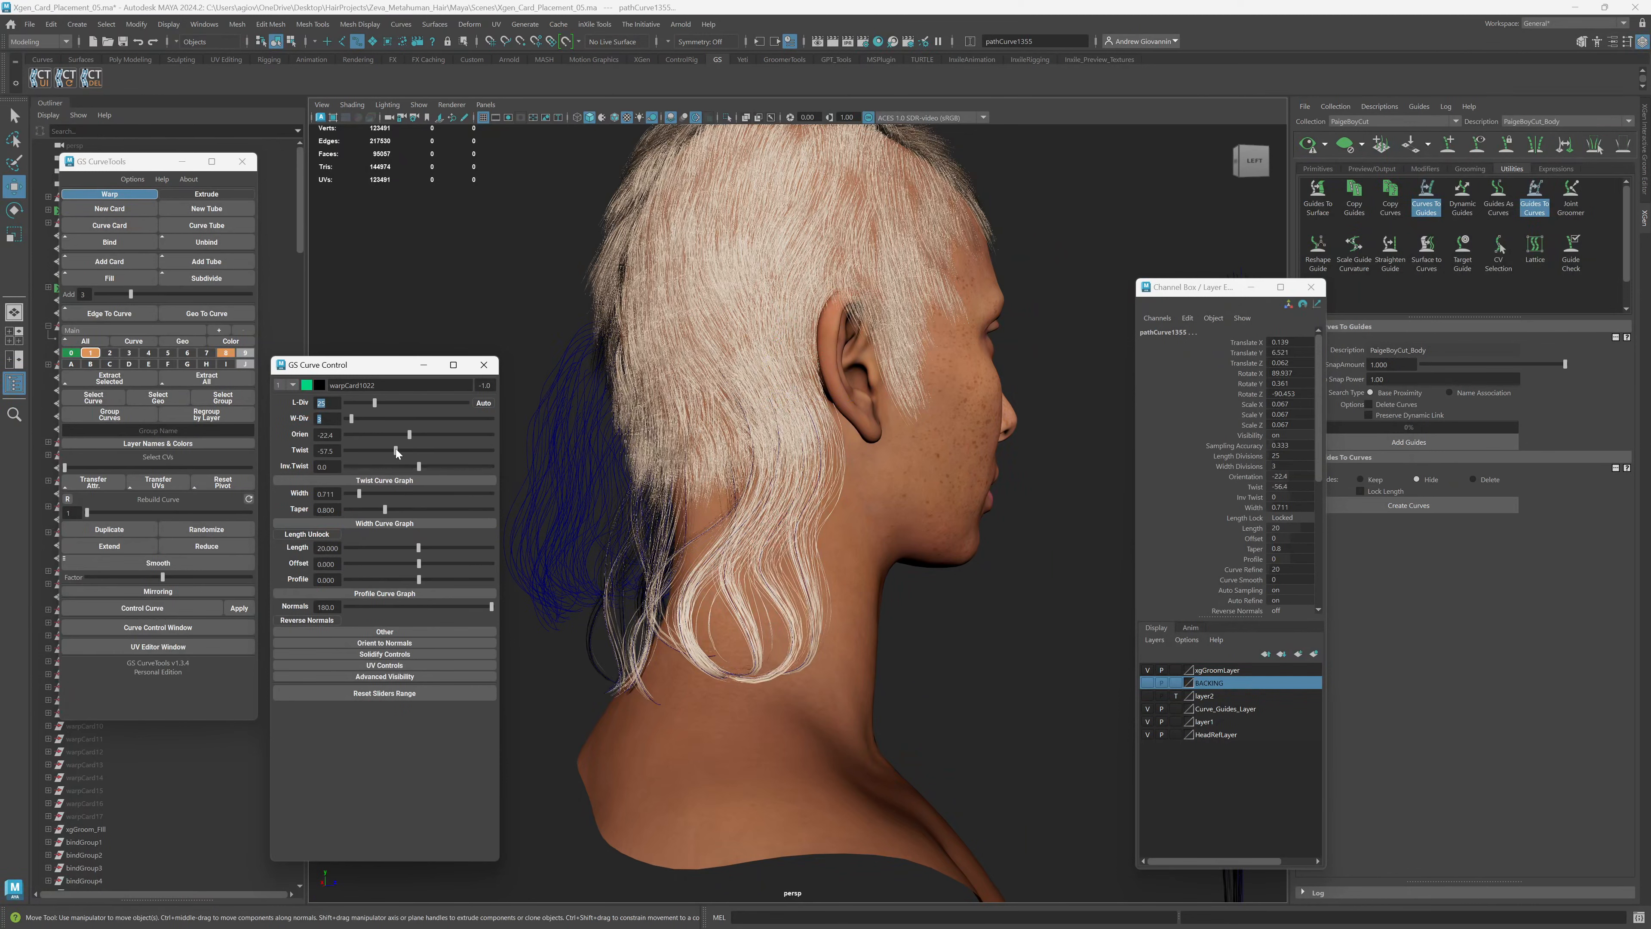
{"action": "left_click", "coordinate": [875, 666]}
Examine the coverage and flow of the nape clumps from behind and from both sides.
{"action": "mouse_move", "coordinate": [875, 666]}
{"action": "left_mouse_down", "text": "alt"}
{"action": "mouse_move", "coordinate": [931, 662]}
{"action": "mouse_move", "coordinate": [886, 636]}
{"action": "mouse_move", "coordinate": [897, 662]}
{"action": "mouse_move", "coordinate": [793, 652]}
{"action": "mouse_move", "coordinate": [858, 658]}
{"action": "mouse_move", "coordinate": [871, 695]}
{"action": "left_mouse_up", "text": "alt"}
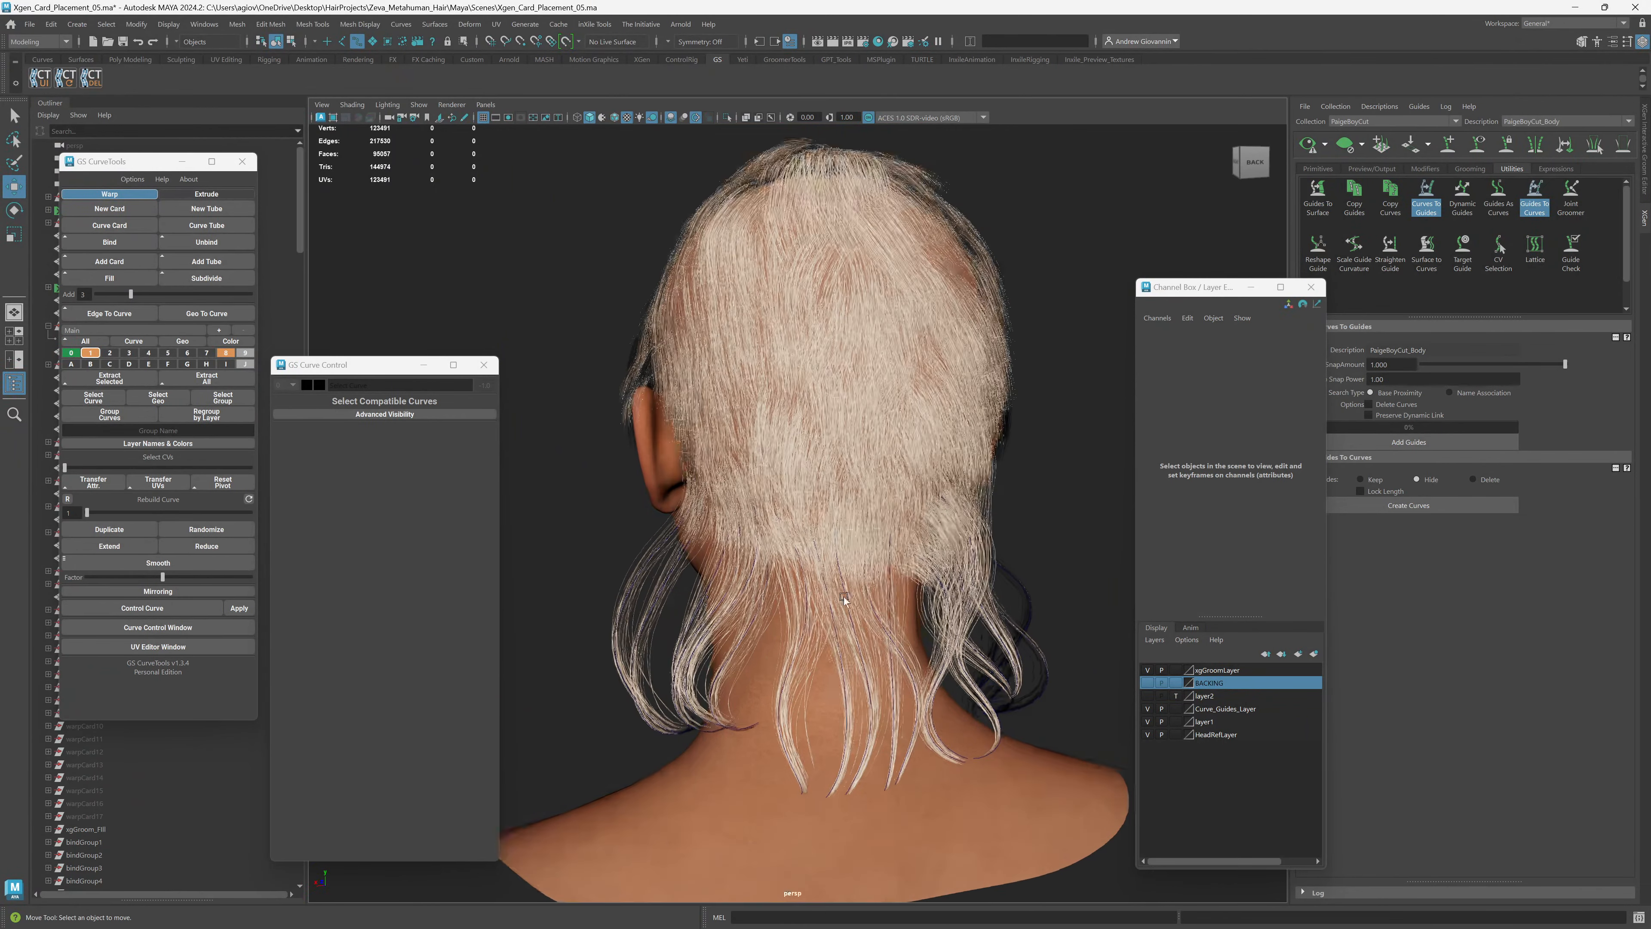
{"action": "left_click_drag", "start_coordinate": [844, 596], "coordinate": [795, 511], "text": "alt"}
{"action": "left_click_drag", "start_coordinate": [836, 594], "coordinate": [727, 451], "text": "alt"}
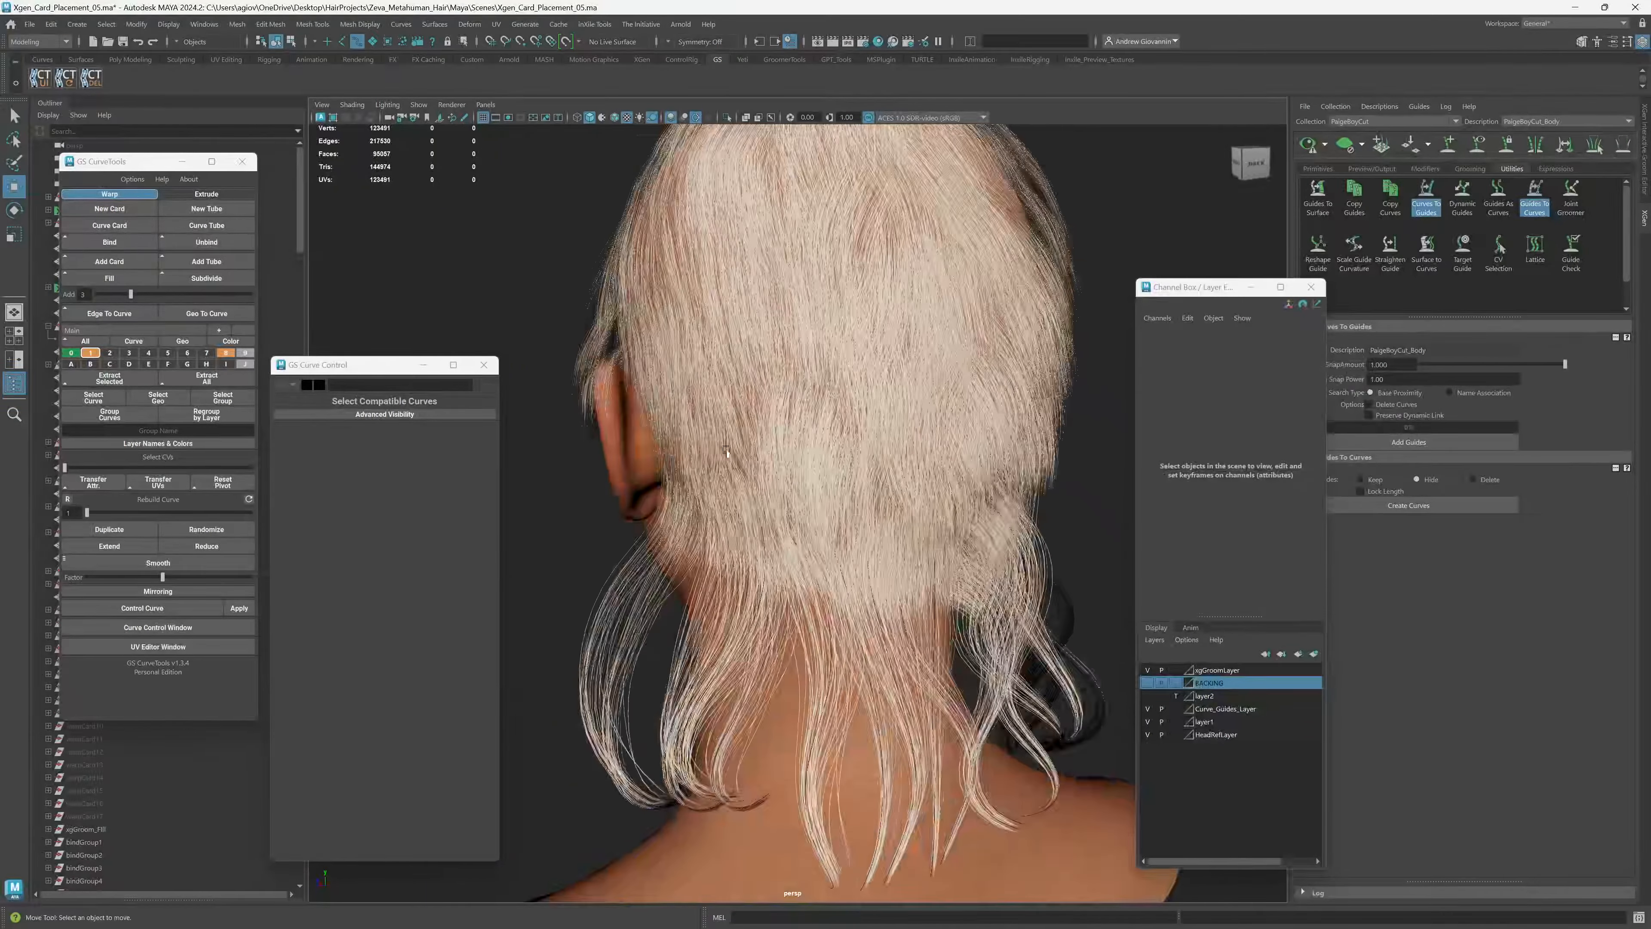
{"action": "left_click_drag", "start_coordinate": [775, 565], "coordinate": [820, 565], "text": "alt"}
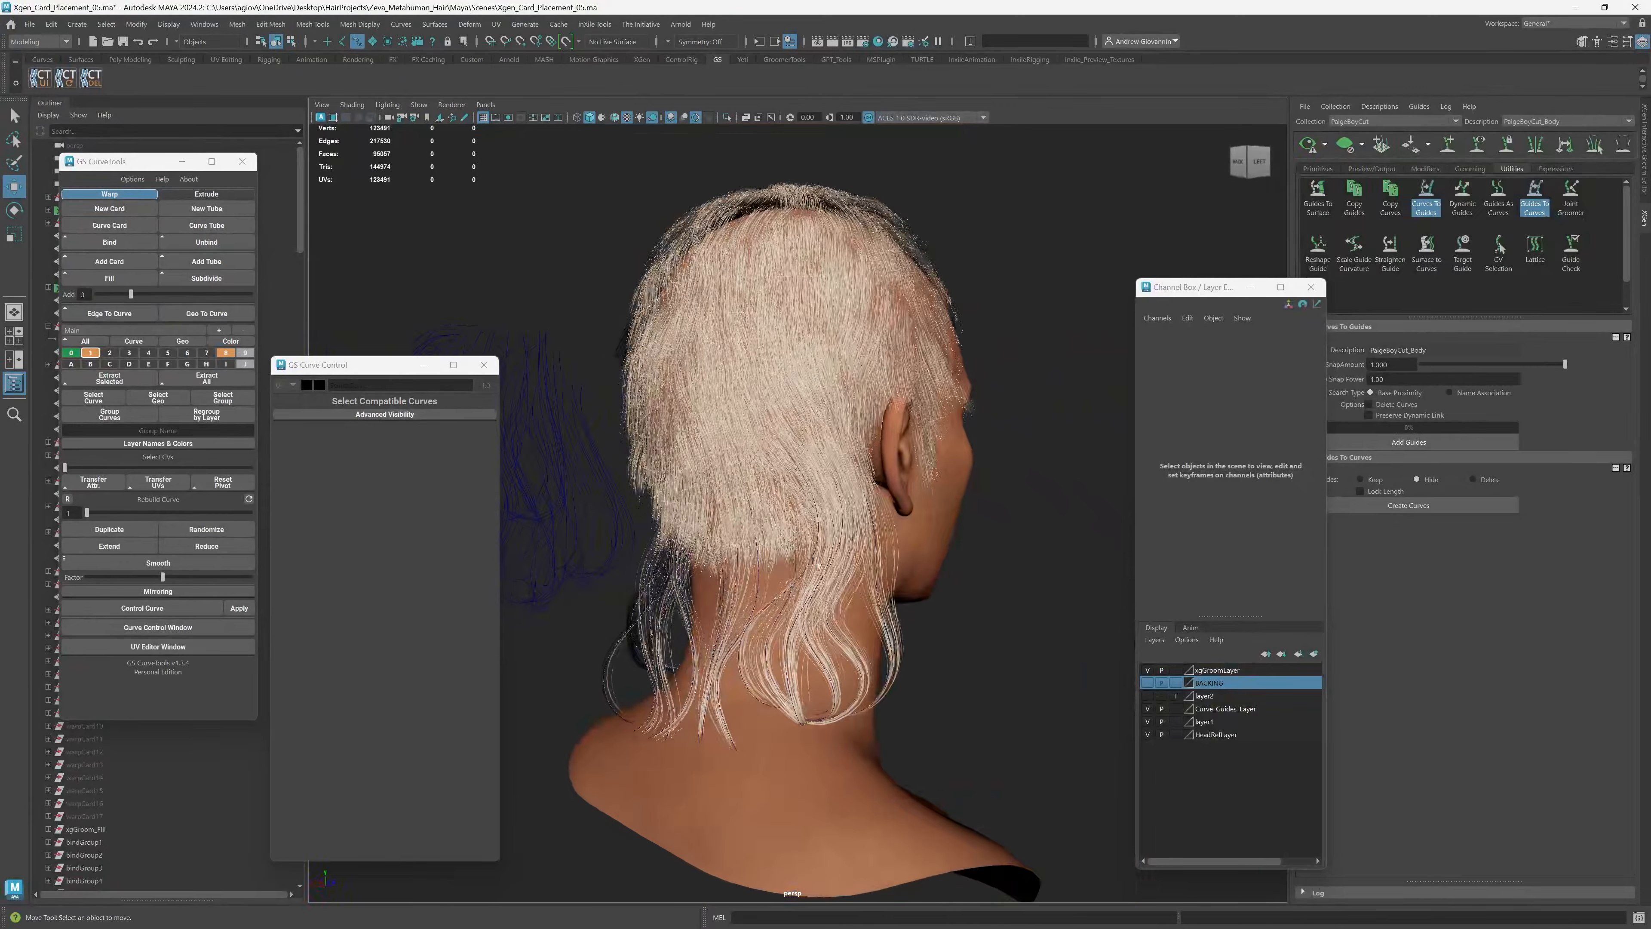
{"action": "left_click_drag", "start_coordinate": [827, 626], "coordinate": [795, 640], "text": "alt"}
{"action": "left_click_drag", "start_coordinate": [517, 323], "coordinate": [516, 323]}
{"action": "right_click_drag", "start_coordinate": [845, 504], "coordinate": [819, 480], "text": "alt"}
{"action": "middle_click_drag", "start_coordinate": [819, 480], "coordinate": [651, 441], "text": "alt"}
{"action": "right_click_drag", "start_coordinate": [651, 440], "coordinate": [935, 573], "text": "alt"}
{"action": "left_click", "coordinate": [1031, 513]}
{"action": "right_click_drag", "start_coordinate": [814, 527], "coordinate": [838, 567], "text": "alt"}
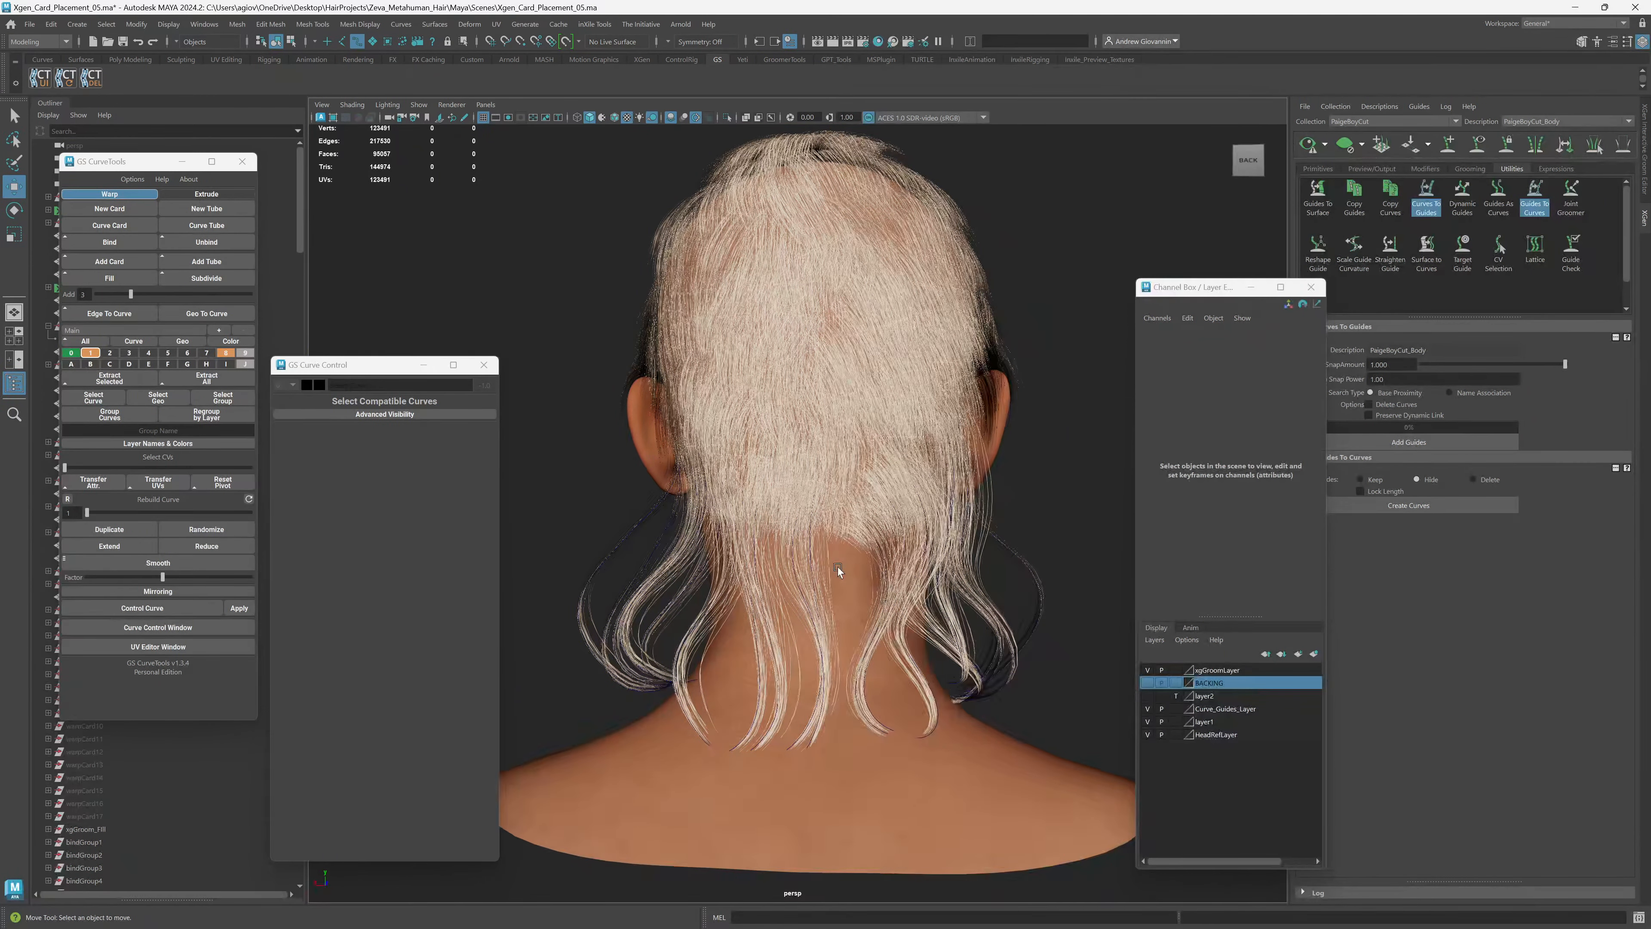
{"action": "right_click_drag", "start_coordinate": [825, 511], "coordinate": [653, 540], "text": "alt"}
{"action": "middle_click_drag", "start_coordinate": [642, 550], "coordinate": [866, 569], "text": "alt"}
Frame the offset set of guide curves from the front and select all of its curves.
{"action": "left_click_drag", "start_coordinate": [818, 638], "coordinate": [546, 384]}
{"action": "key", "text": "f"}
{"action": "right_click_drag", "start_coordinate": [690, 449], "coordinate": [576, 456], "text": "alt"}
{"action": "left_click_drag", "start_coordinate": [577, 457], "coordinate": [910, 443], "text": "alt"}
{"action": "left_click", "coordinate": [1010, 424]}
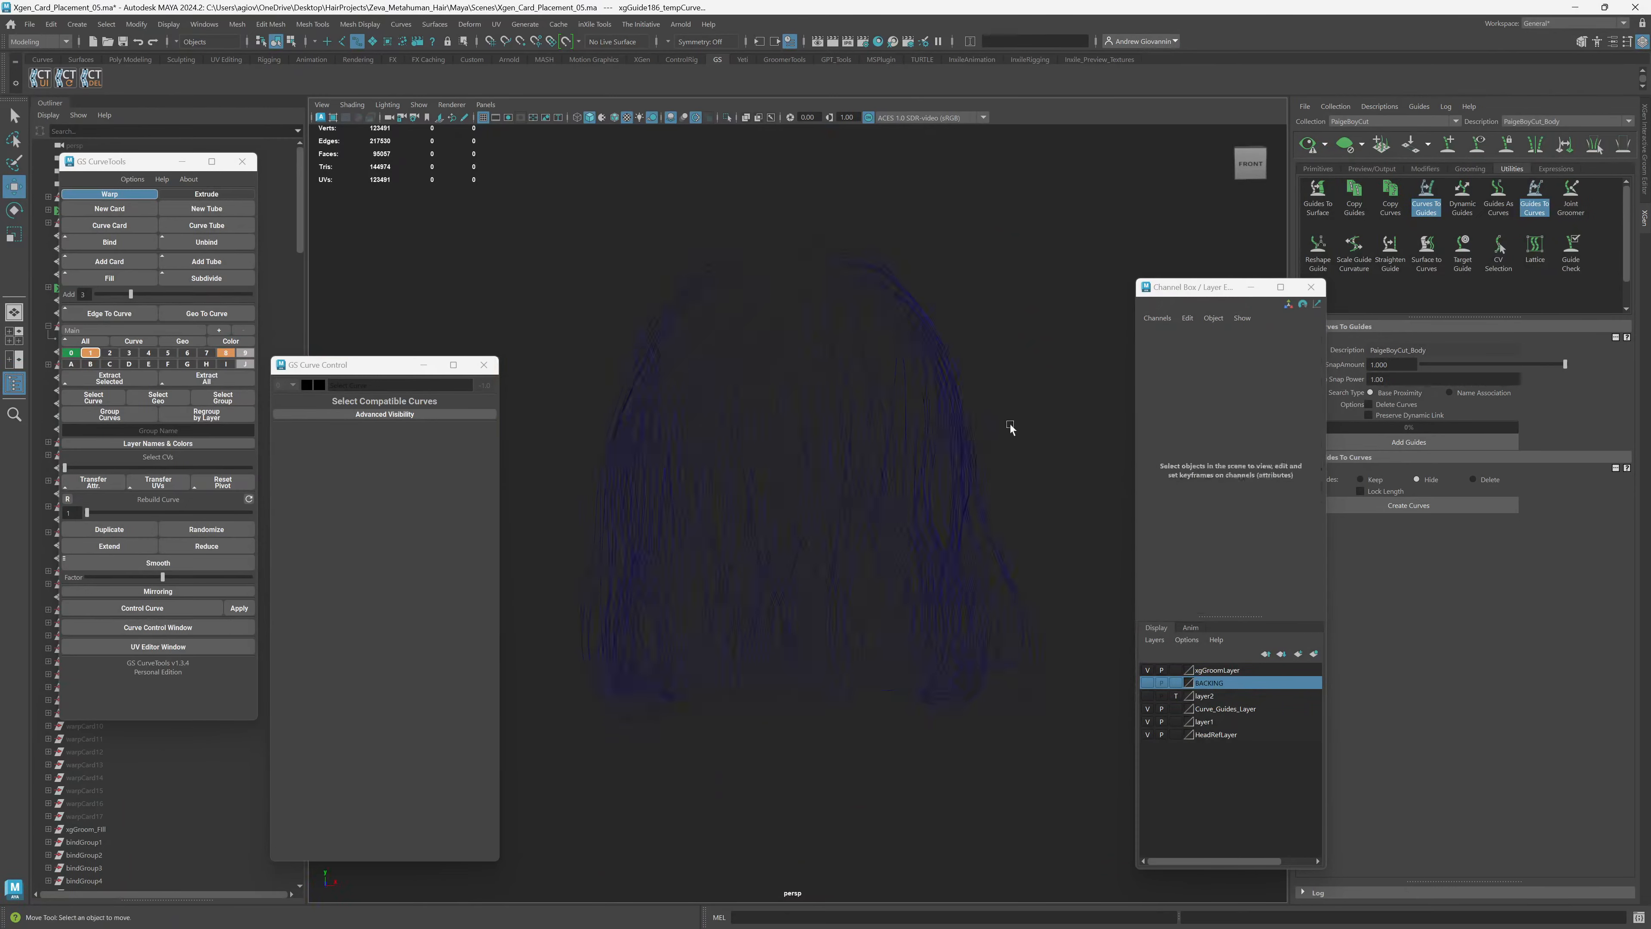
{"action": "mouse_move", "coordinate": [1015, 230]}
{"action": "left_mouse_down"}
{"action": "mouse_move", "coordinate": [719, 319]}
{"action": "mouse_move", "coordinate": [562, 654]}
{"action": "mouse_move", "coordinate": [560, 722]}
{"action": "left_mouse_up"}
{"action": "scroll", "coordinate": [966, 518], "scroll_direction": "down", "scroll_amount": 5}
{"action": "left_click_drag", "start_coordinate": [981, 336], "coordinate": [613, 681]}
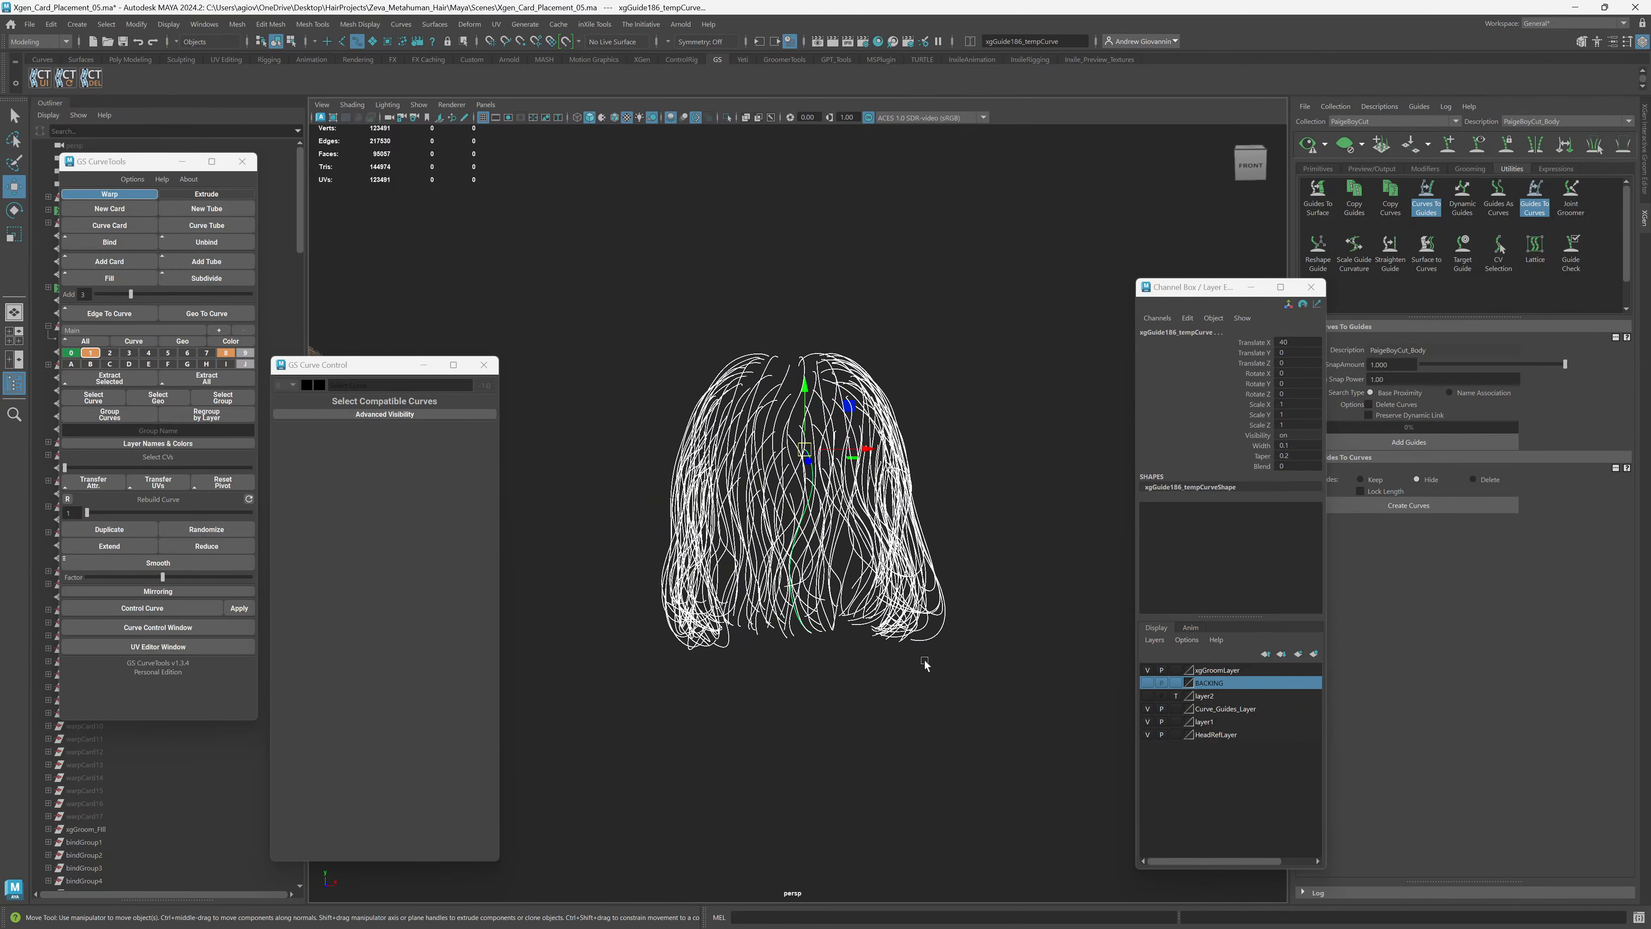
Deselect the guide curves rooted higher on the scalp, keeping only the lower row selected.
{"action": "left_click_drag", "start_coordinate": [666, 385], "coordinate": [666, 385]}
{"action": "left_click_drag", "start_coordinate": [981, 487], "coordinate": [980, 488], "text": "alt"}
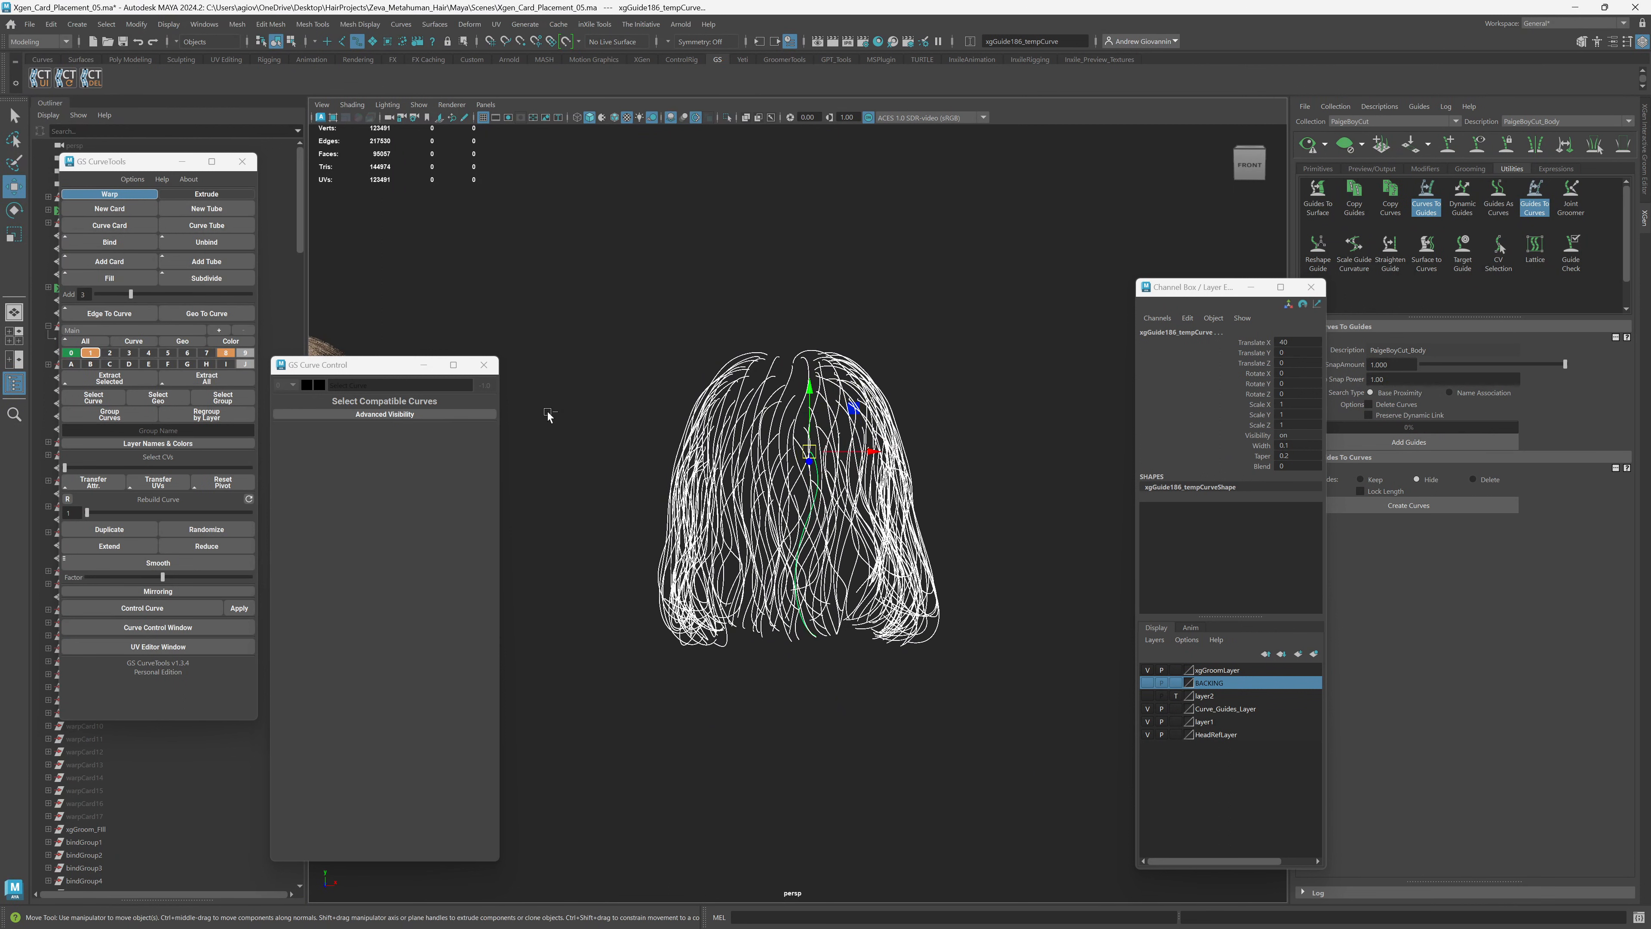
{"action": "left_click_drag", "start_coordinate": [1001, 324], "coordinate": [842, 366], "text": "ctrl"}
{"action": "mouse_move", "coordinate": [634, 446]}
{"action": "left_mouse_down", "text": "ctrl"}
{"action": "mouse_move", "coordinate": [647, 443]}
{"action": "mouse_move", "coordinate": [623, 475]}
{"action": "left_mouse_up", "text": "ctrl"}
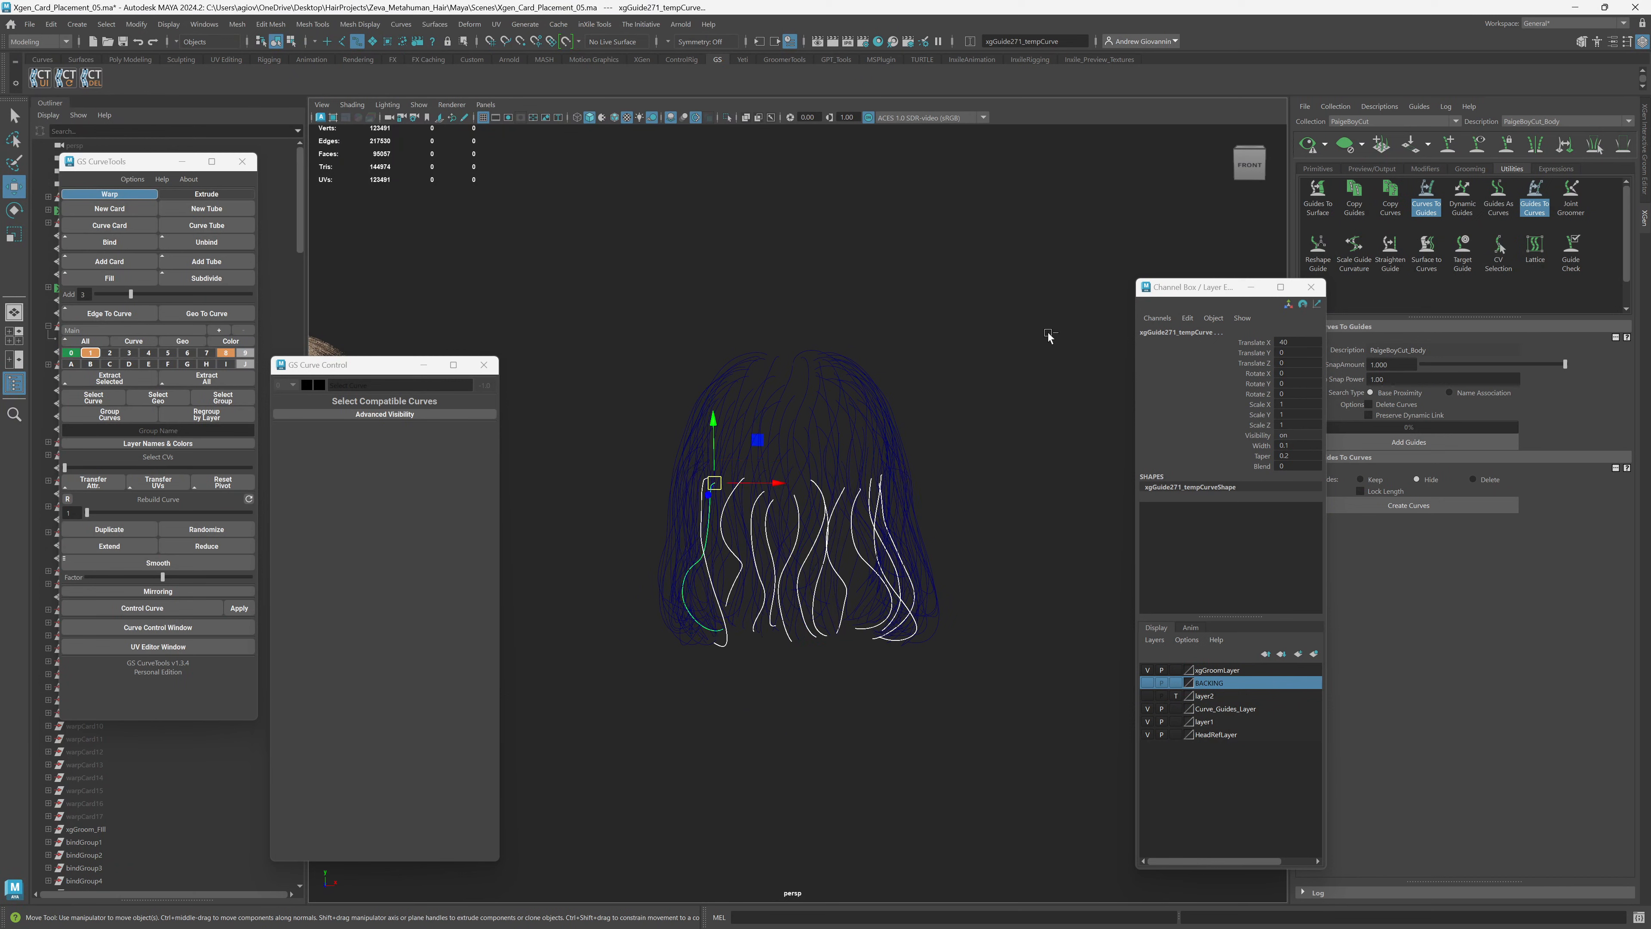
{"action": "left_click_drag", "start_coordinate": [947, 424], "coordinate": [942, 542], "text": "alt"}
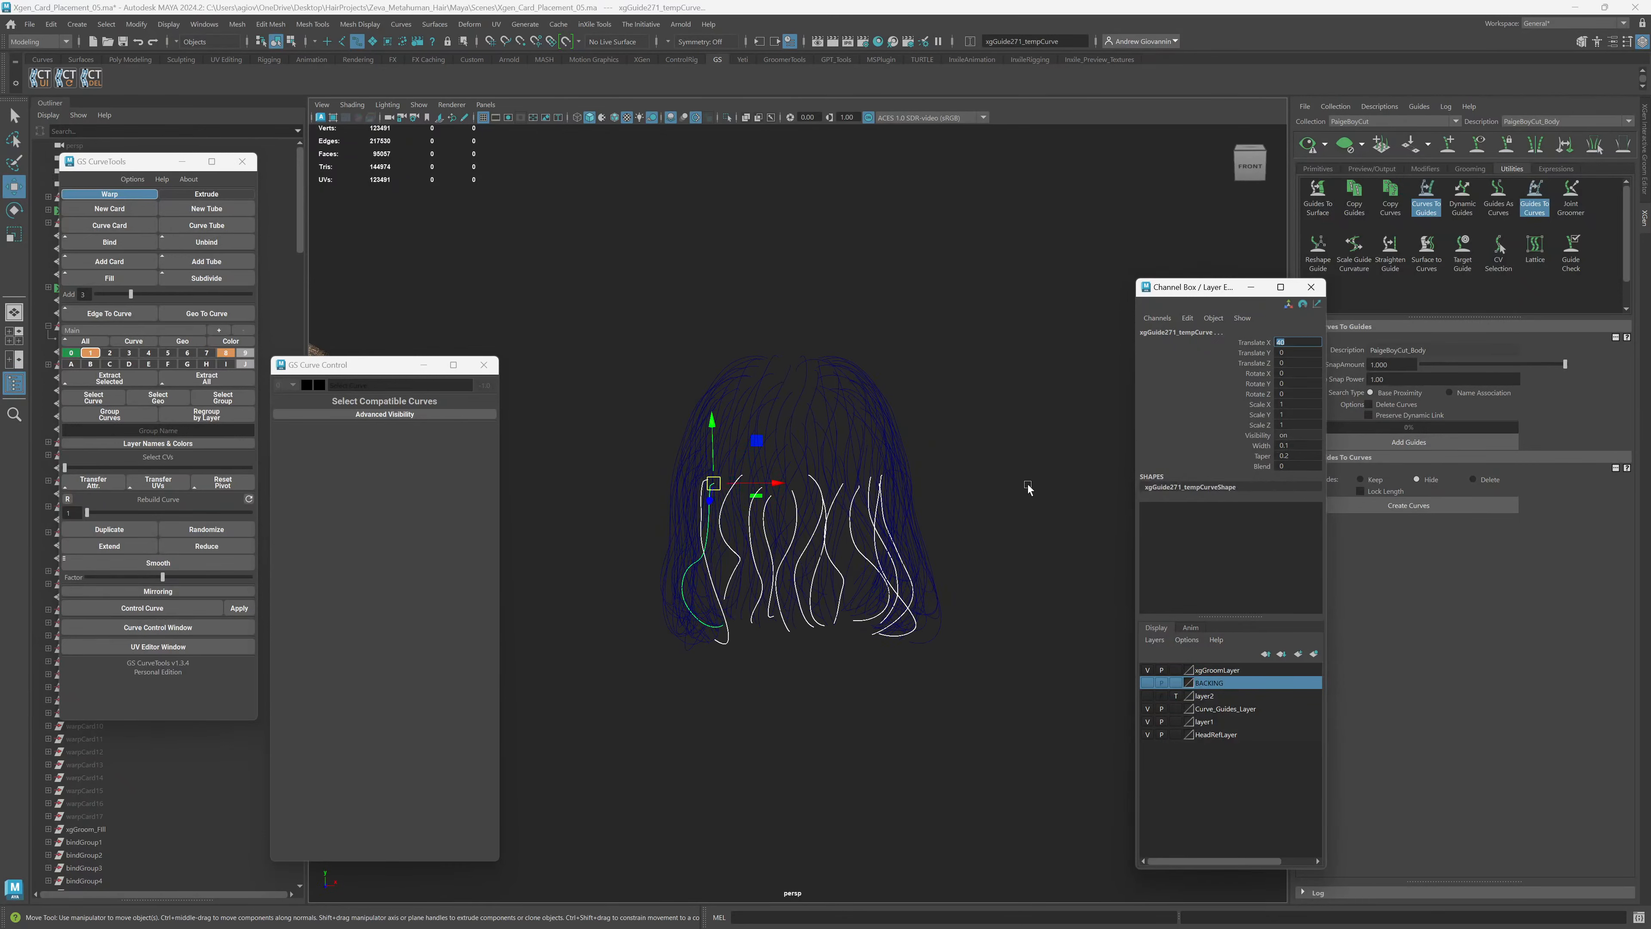
Try placing the whole lower row of guide curves on the head with Translate X set to 0 and inspect the fit.
{"action": "type", "text": "0"}
{"action": "key", "text": "Return"}
{"action": "left_click_drag", "start_coordinate": [984, 471], "coordinate": [804, 506], "text": "alt"}
{"action": "scroll", "coordinate": [815, 520], "scroll_direction": "up", "scroll_amount": 3}
{"action": "scroll", "coordinate": [1017, 627], "scroll_direction": "down", "scroll_amount": 5}
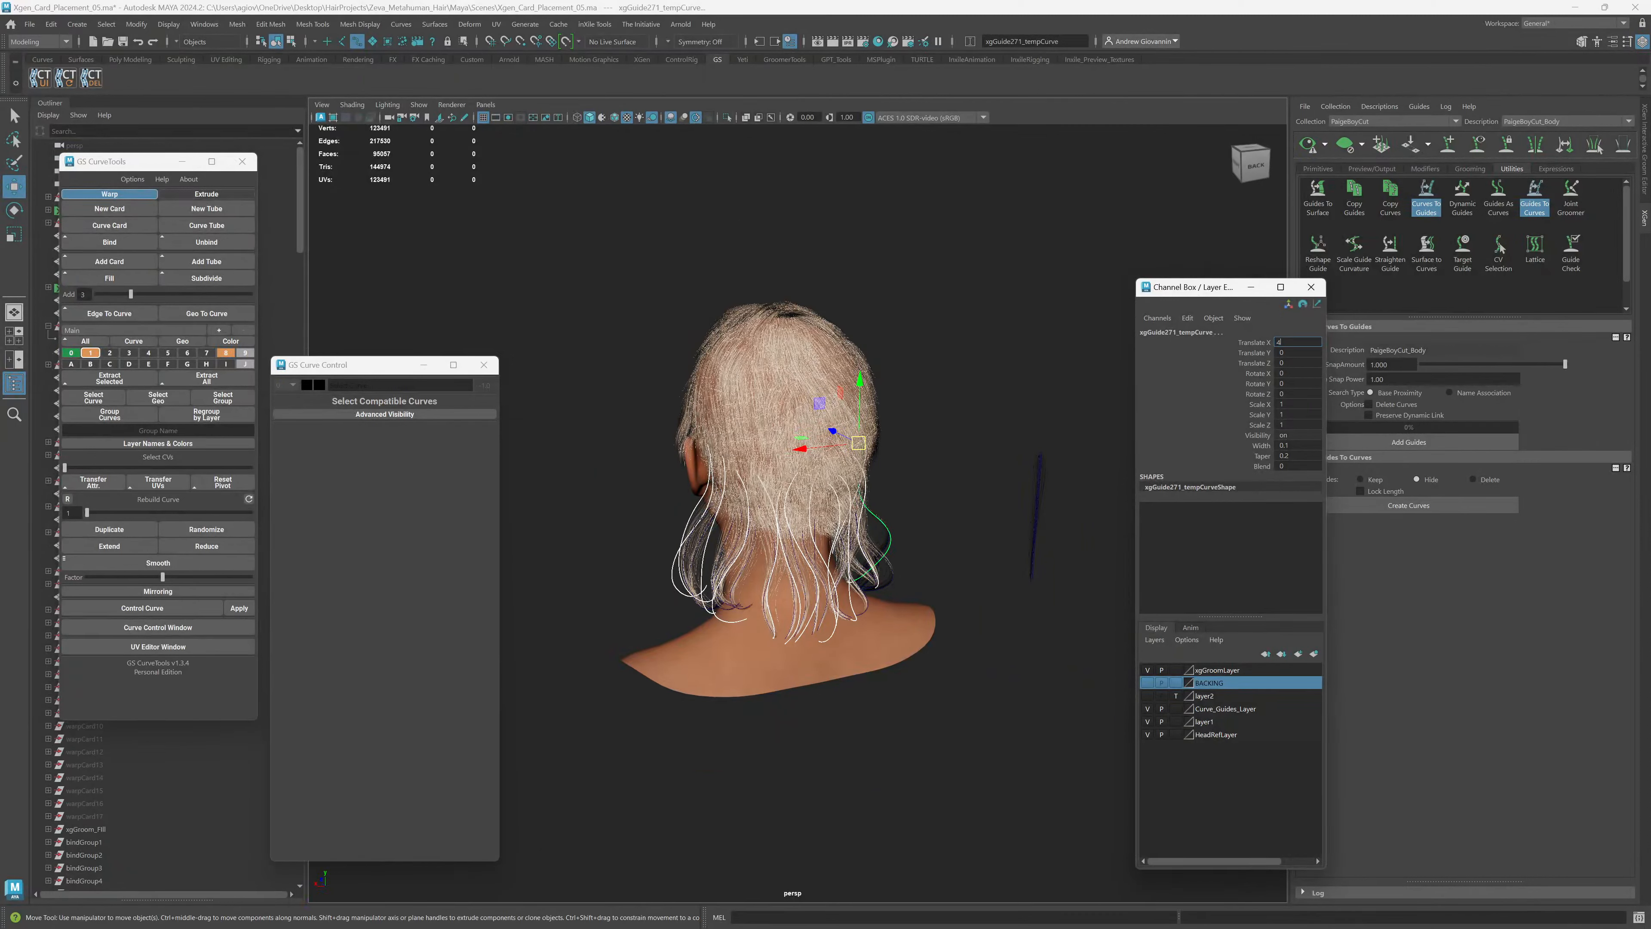
{"action": "left_click_drag", "start_coordinate": [637, 531], "coordinate": [917, 571], "text": "alt"}
{"action": "middle_click_drag", "start_coordinate": [915, 568], "coordinate": [806, 580], "text": "alt"}
{"action": "scroll", "coordinate": [874, 601], "scroll_direction": "up", "scroll_amount": 6}
{"action": "mouse_move", "coordinate": [872, 593]}
{"action": "left_mouse_down", "text": "alt"}
{"action": "mouse_move", "coordinate": [820, 590]}
{"action": "mouse_move", "coordinate": [848, 582]}
{"action": "left_mouse_up", "text": "alt"}
{"action": "left_click_drag", "start_coordinate": [942, 496], "coordinate": [930, 528], "text": "alt"}
Keep only the three guide curves at one outer side selected and set their Translate X to 0.
{"action": "left_click_drag", "start_coordinate": [804, 589], "coordinate": [985, 480], "text": "alt"}
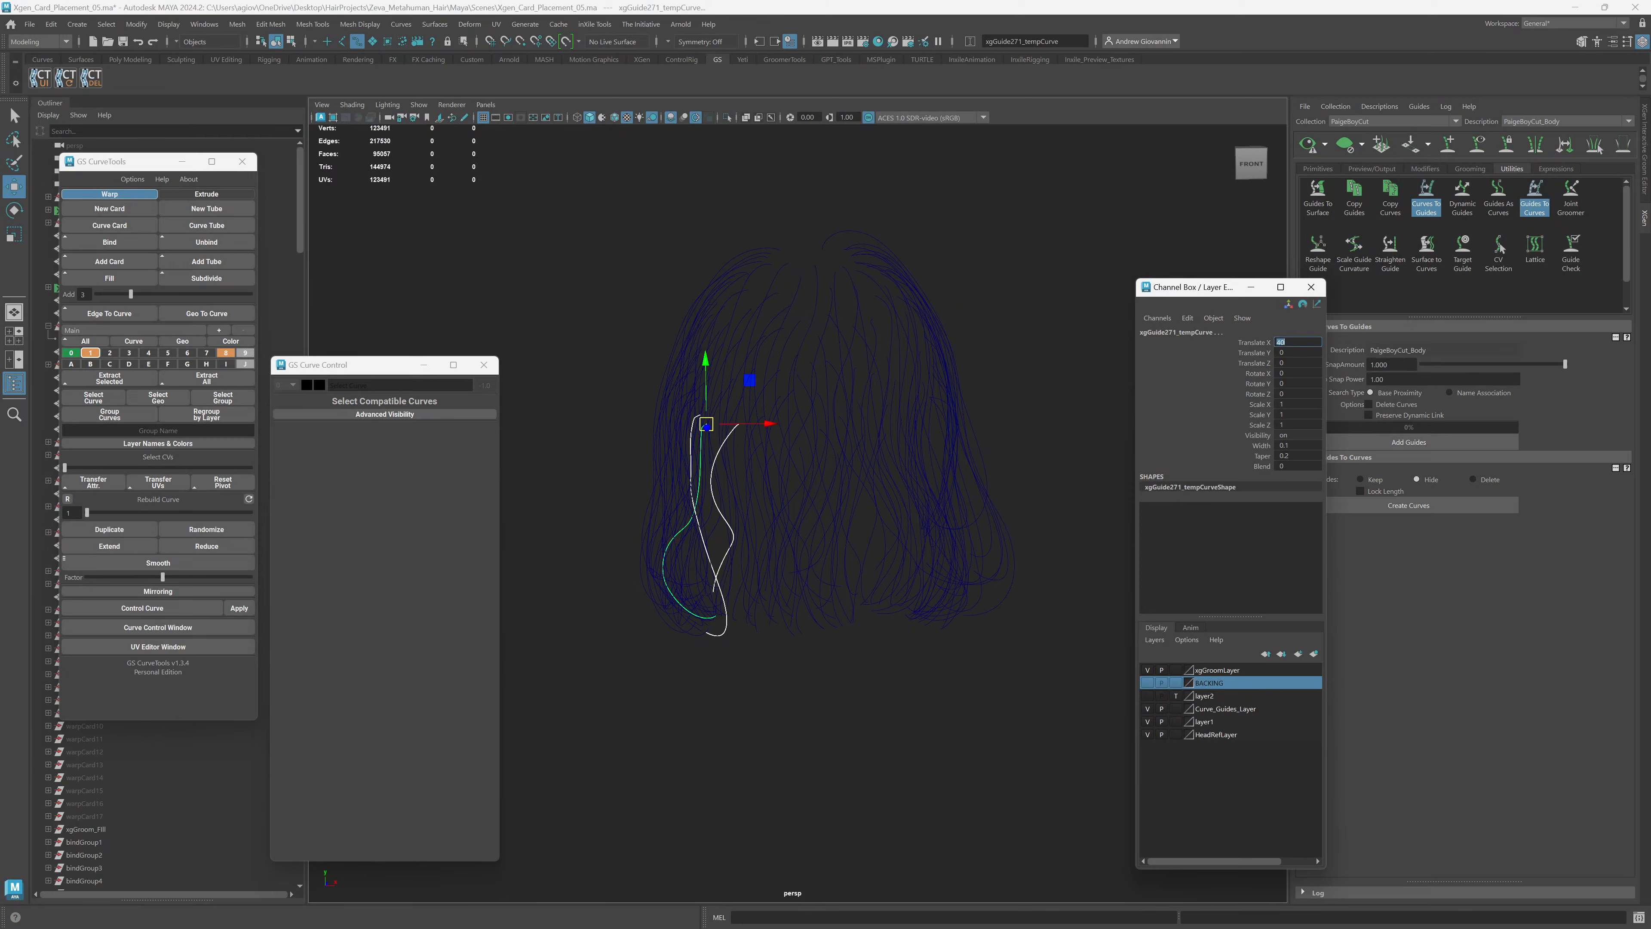
{"action": "left_click_drag", "start_coordinate": [785, 589], "coordinate": [871, 528], "text": "alt"}
{"action": "middle_click_drag", "start_coordinate": [872, 528], "coordinate": [893, 570], "text": "alt"}
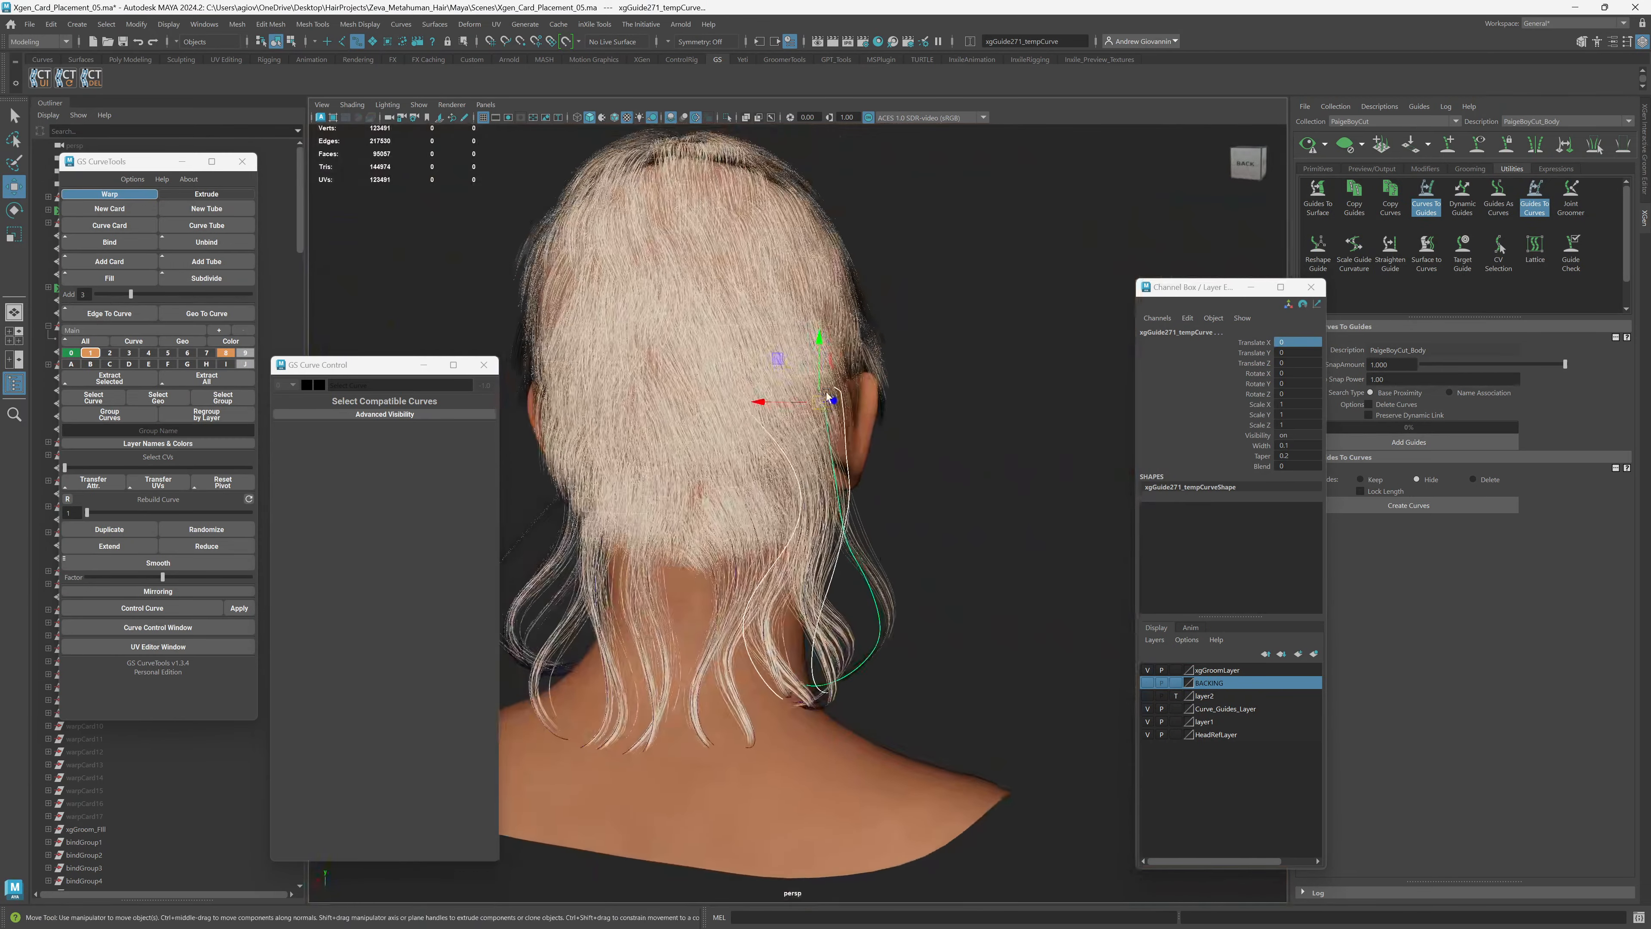
Examine the placed guide curves behind the ear up close, including their component points.
{"action": "right_click_drag", "start_coordinate": [893, 569], "coordinate": [935, 219], "text": "alt"}
{"action": "middle_click_drag", "start_coordinate": [948, 364], "coordinate": [947, 422], "text": "alt"}
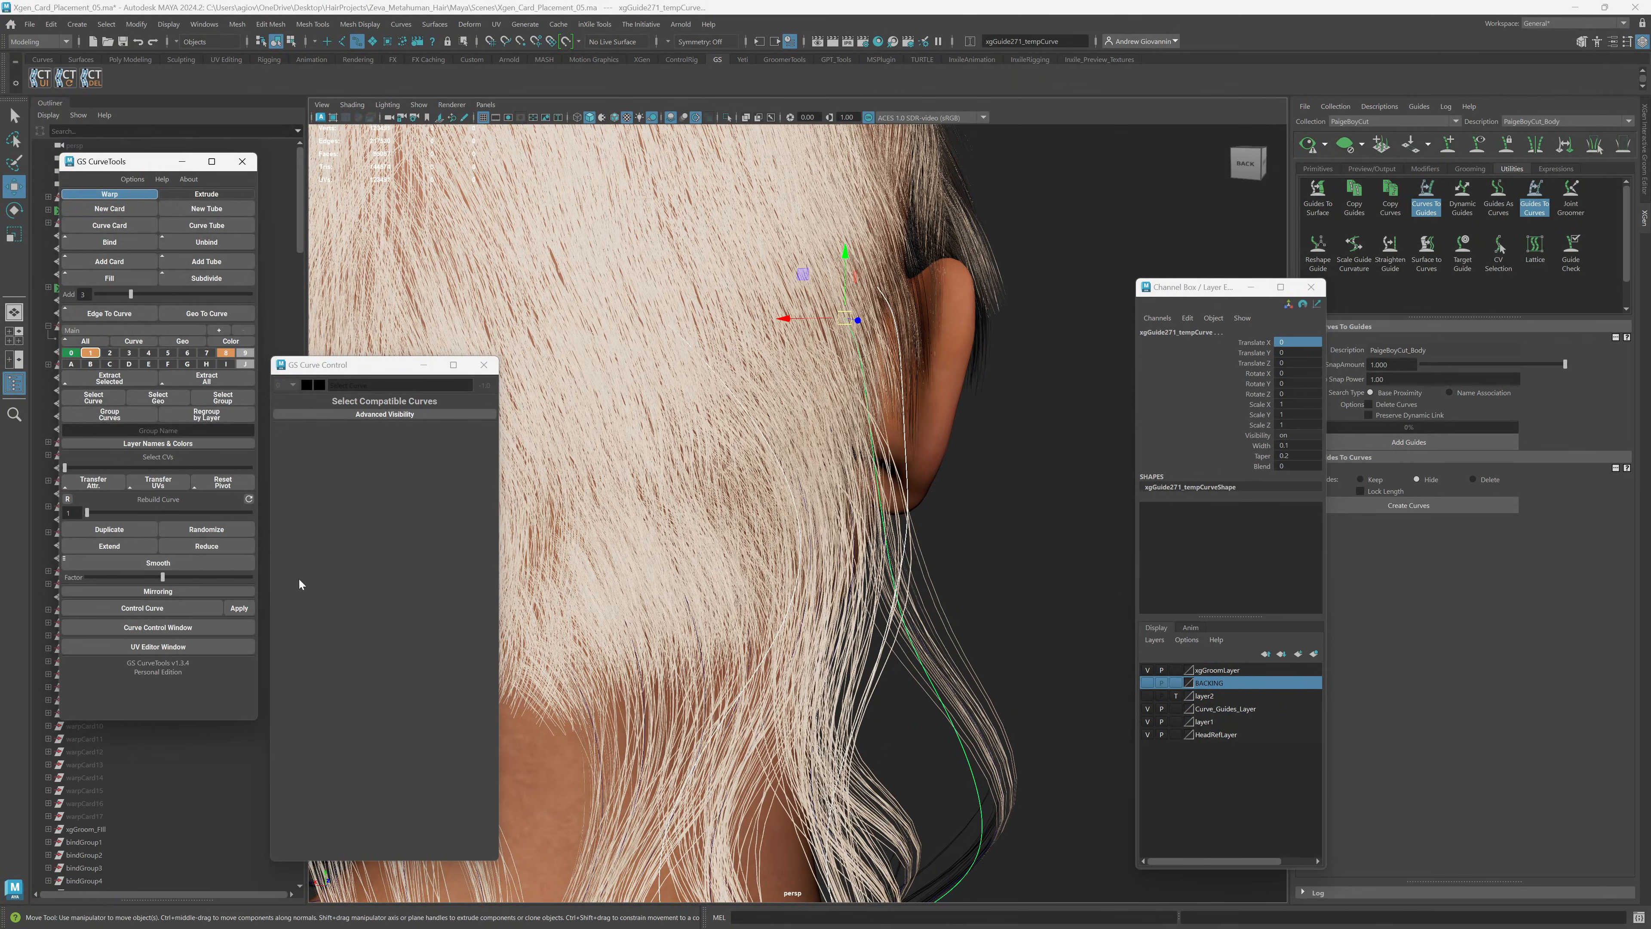
{"action": "right_click_drag", "start_coordinate": [1008, 618], "coordinate": [912, 399], "text": "alt"}
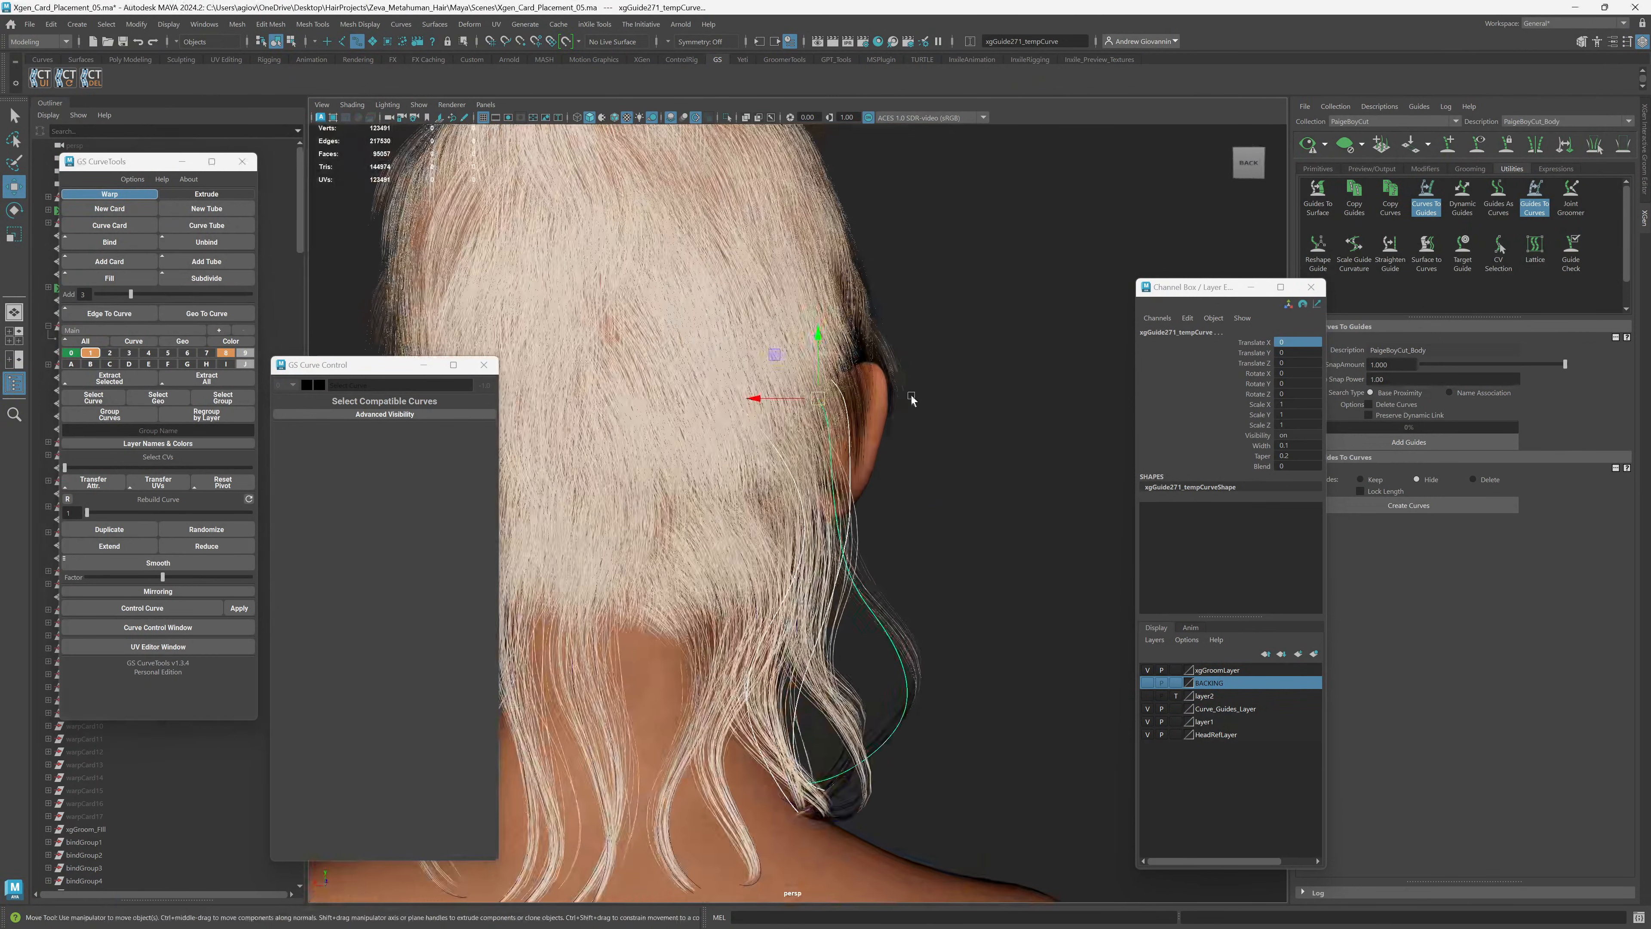
{"action": "left_click_drag", "start_coordinate": [836, 467], "coordinate": [847, 470], "text": "alt"}
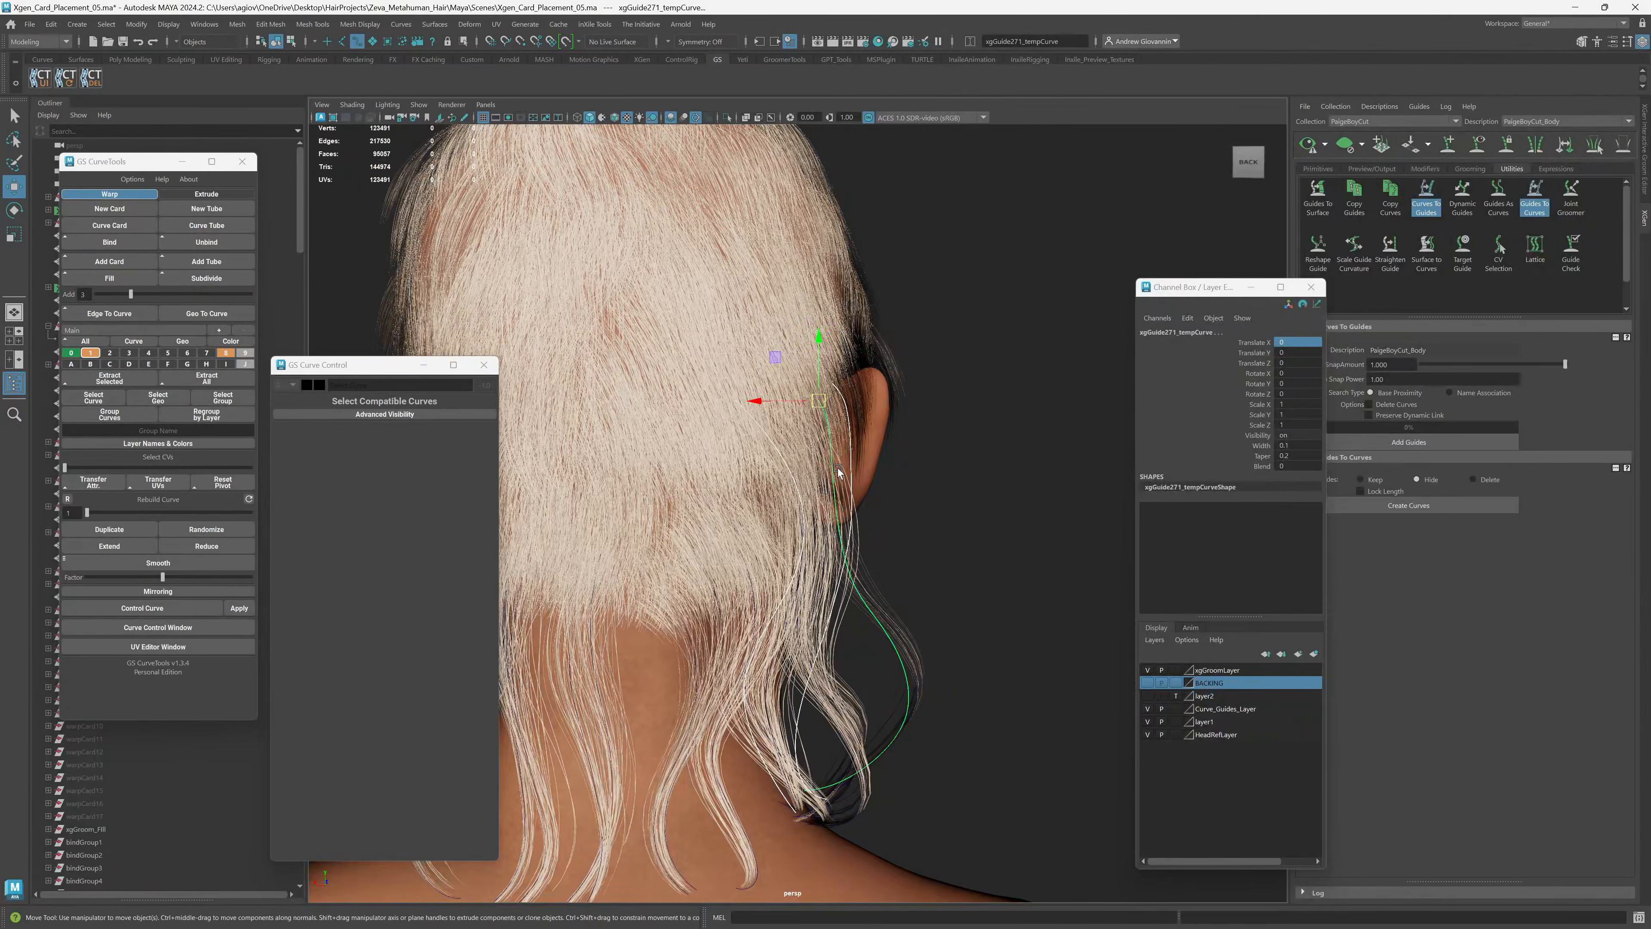
{"action": "key", "text": "F8"}
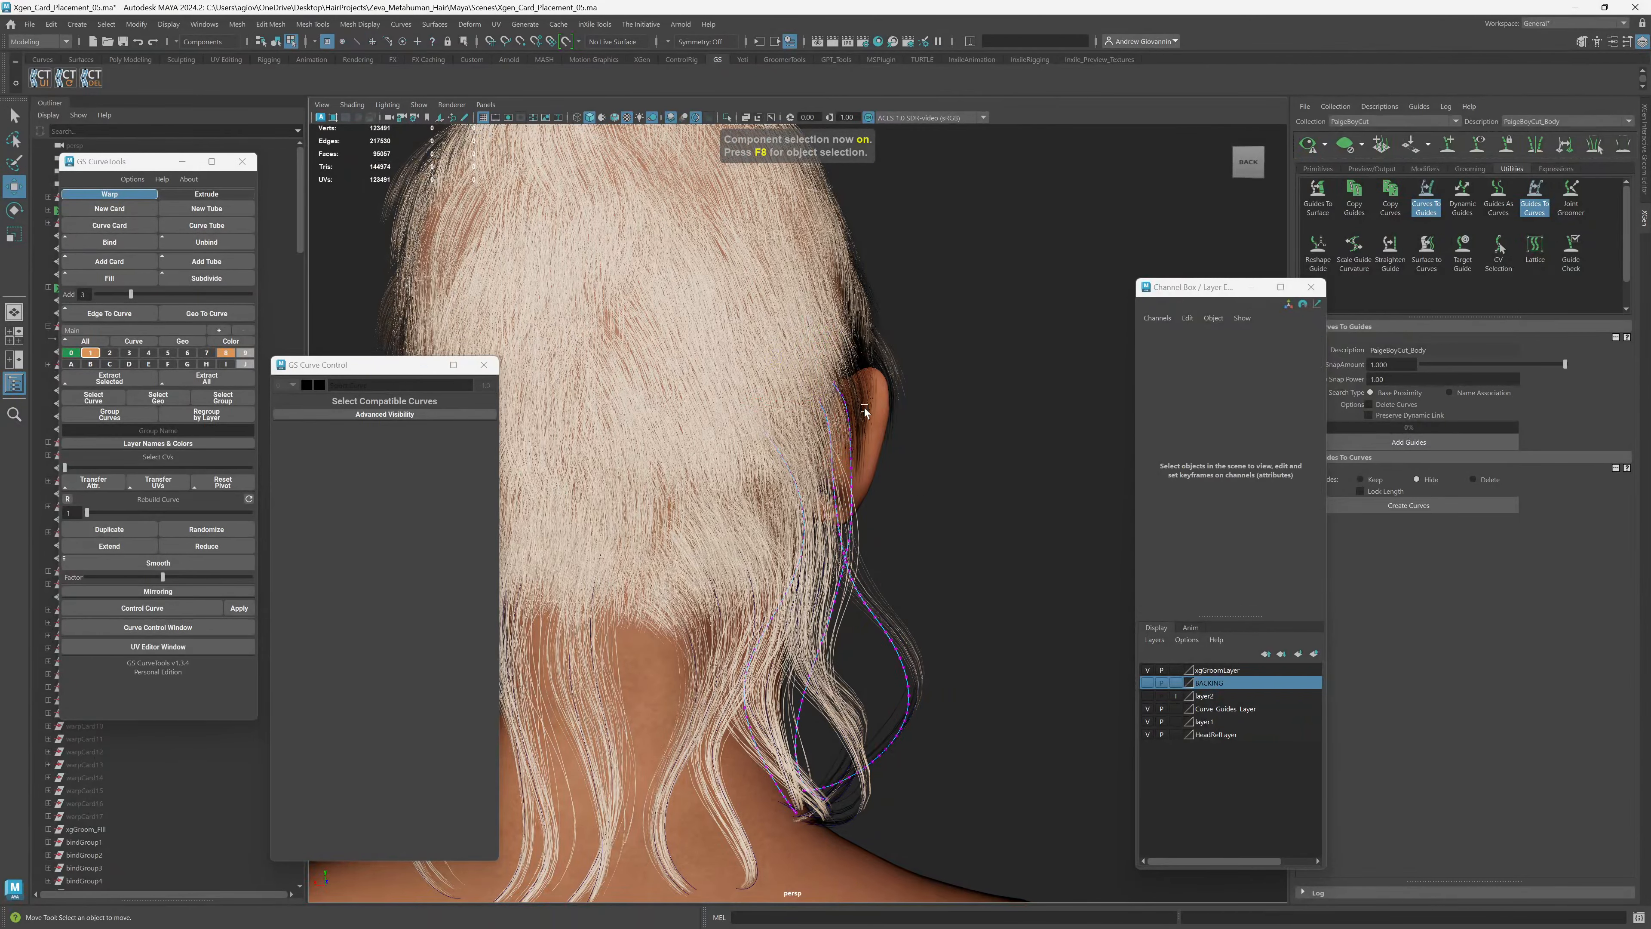
{"action": "key", "text": "F8"}
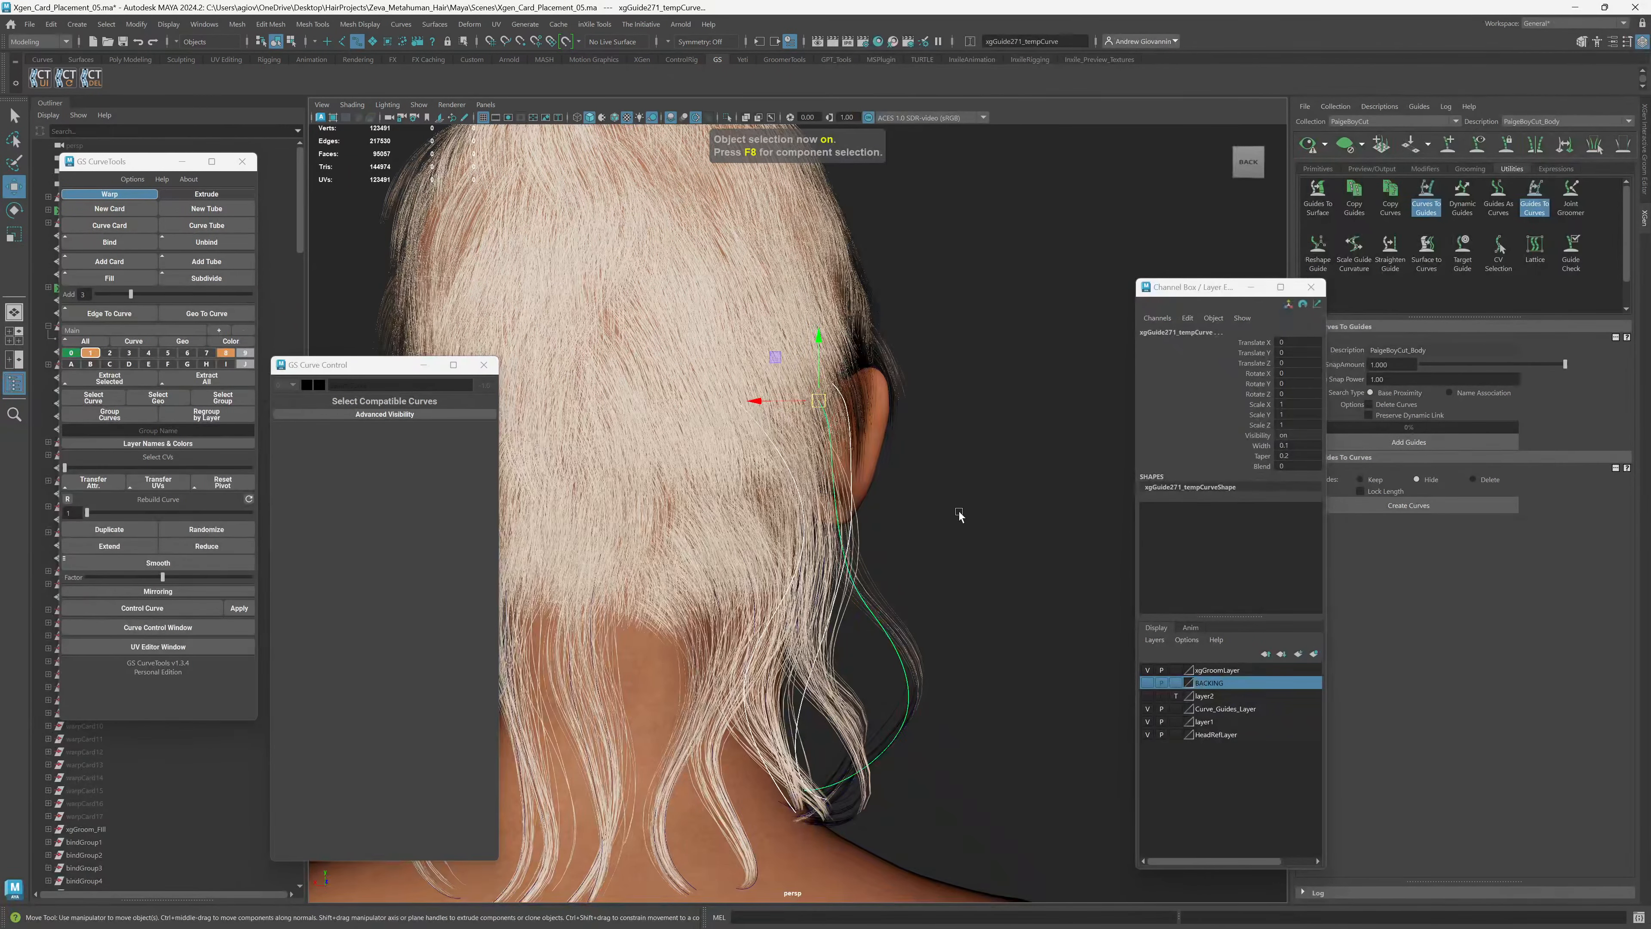
{"action": "left_click_drag", "start_coordinate": [935, 573], "coordinate": [875, 568], "text": "alt"}
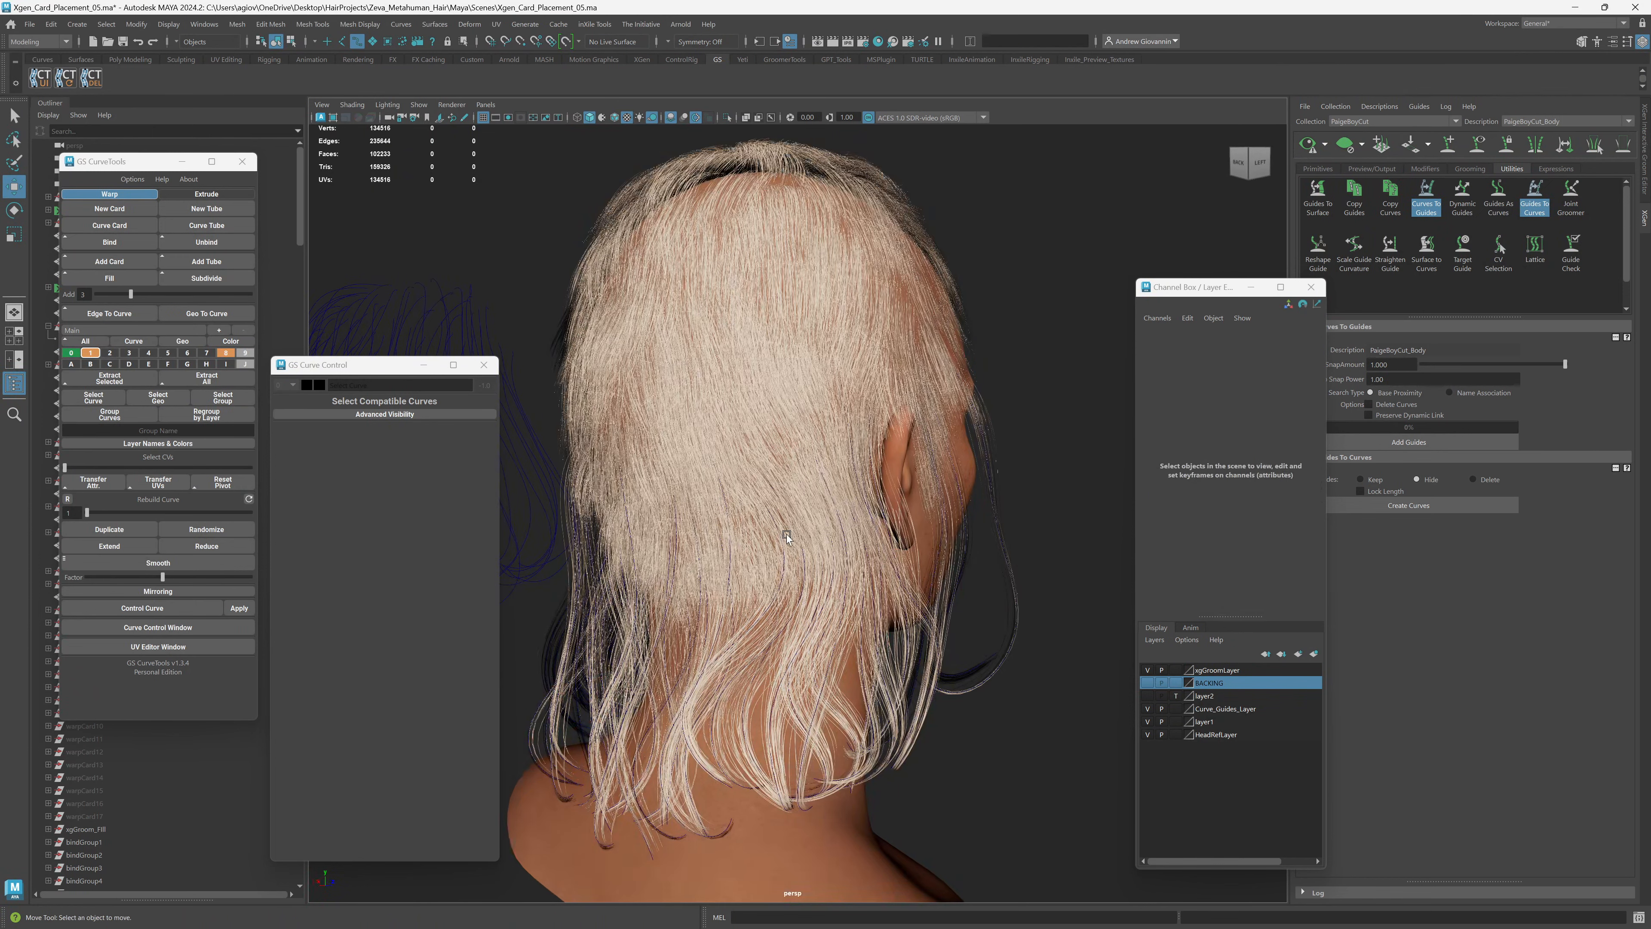
Compare the Object Sorting, Simple, Weighted Average and Alpha Cut transparency algorithms on the back of the hair, returning to Object Sorting.
{"action": "mouse_move", "coordinate": [769, 519]}
{"action": "left_mouse_down", "text": "alt"}
{"action": "mouse_move", "coordinate": [797, 538]}
{"action": "mouse_move", "coordinate": [958, 520]}
{"action": "mouse_move", "coordinate": [702, 516]}
{"action": "mouse_move", "coordinate": [787, 519]}
{"action": "mouse_move", "coordinate": [765, 515]}
{"action": "left_mouse_up", "text": "alt"}
{"action": "left_click_drag", "start_coordinate": [503, 243], "coordinate": [872, 399], "text": "alt"}
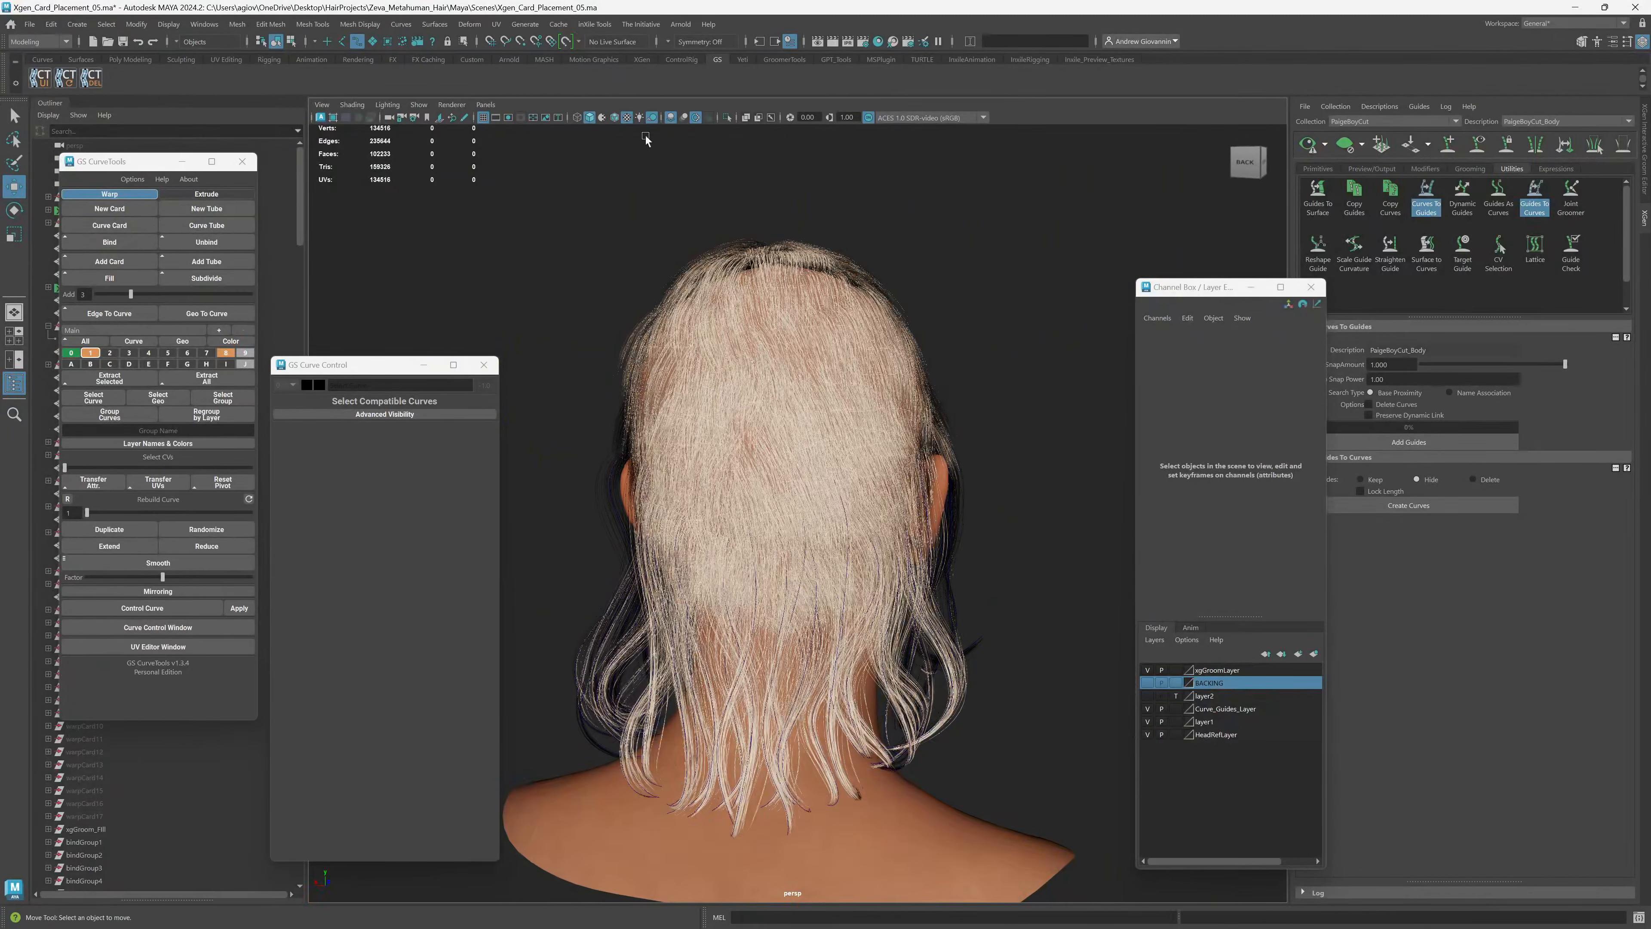
{"action": "left_click", "coordinate": [517, 132]}
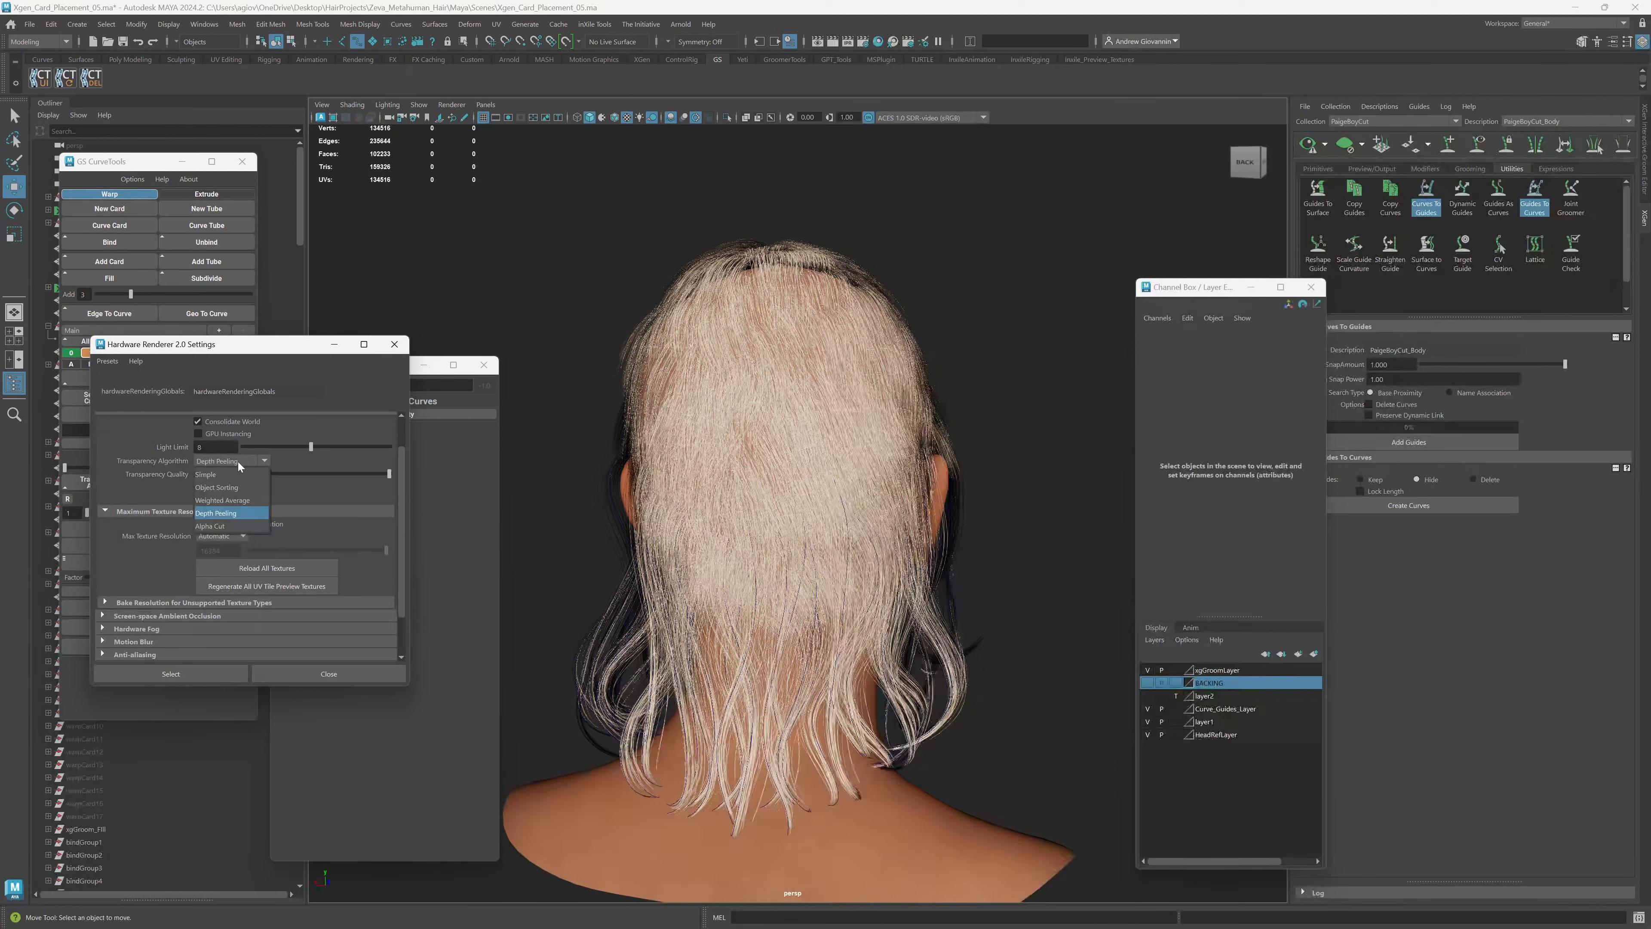
{"action": "left_click", "coordinate": [249, 490]}
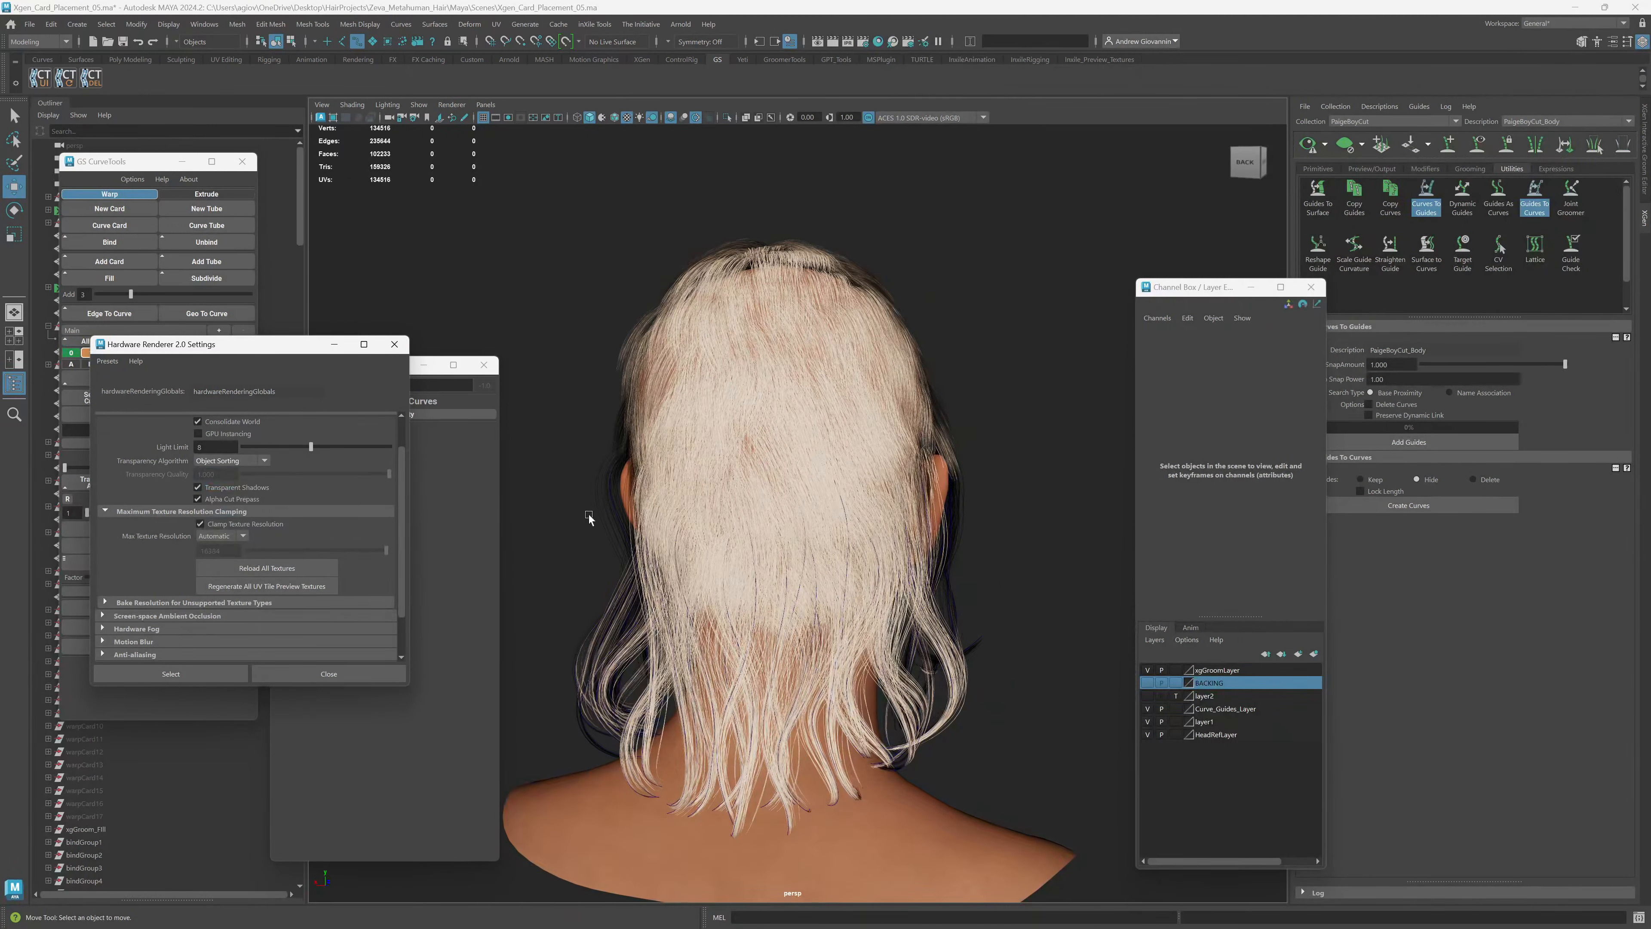
{"action": "left_click", "coordinate": [233, 475]}
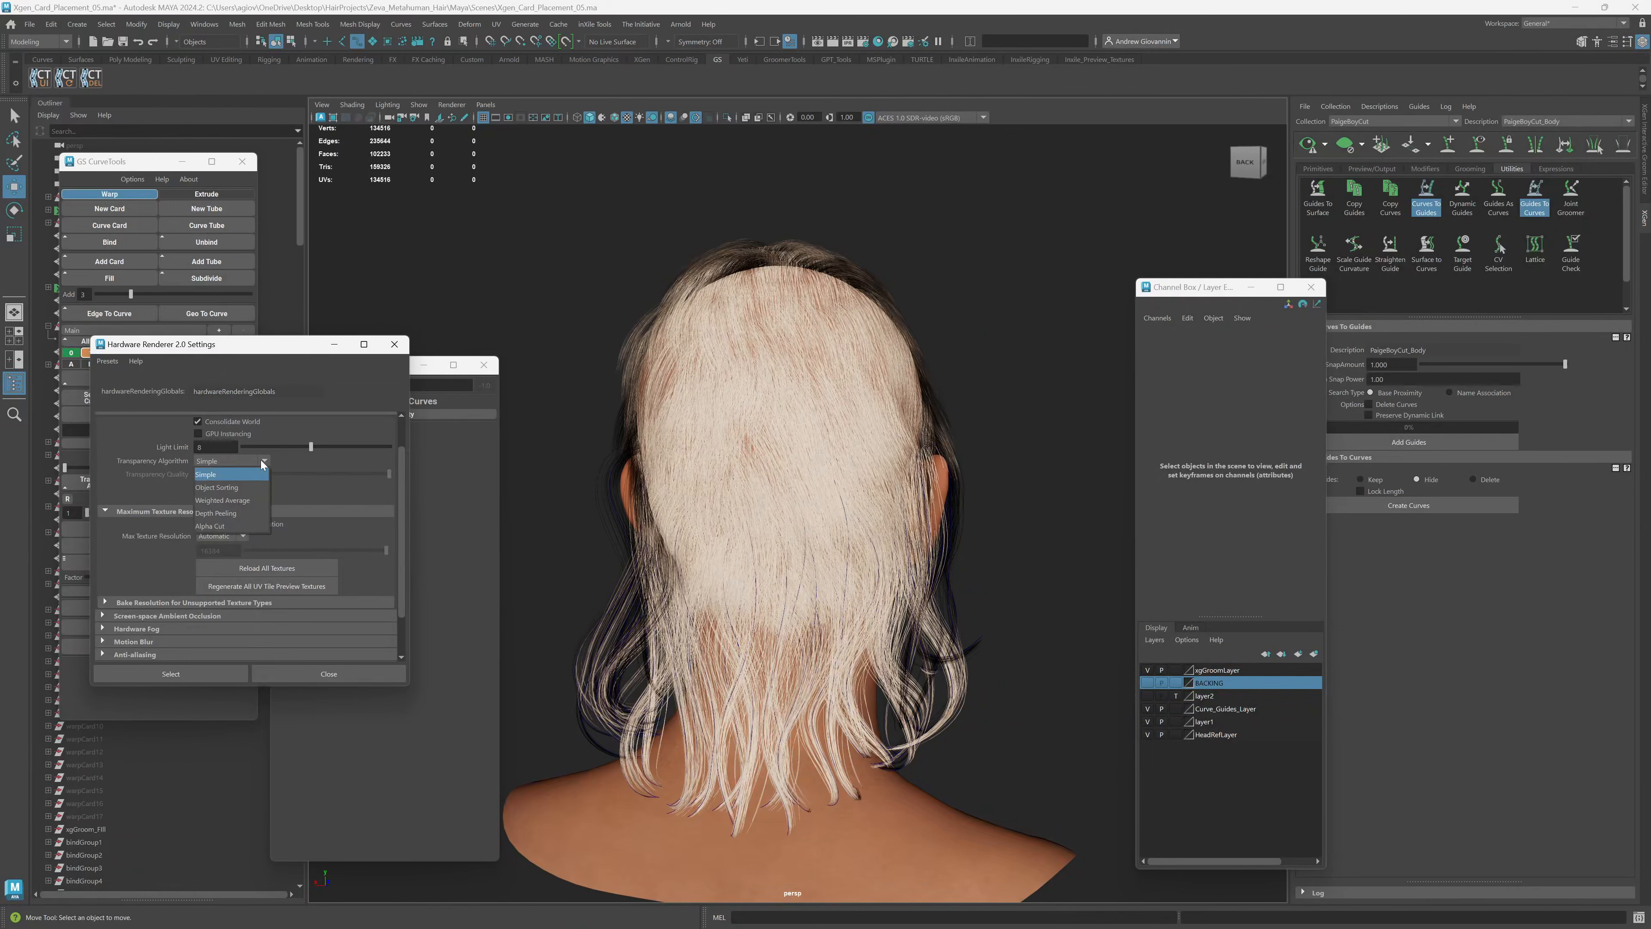
{"action": "left_click", "coordinate": [224, 501]}
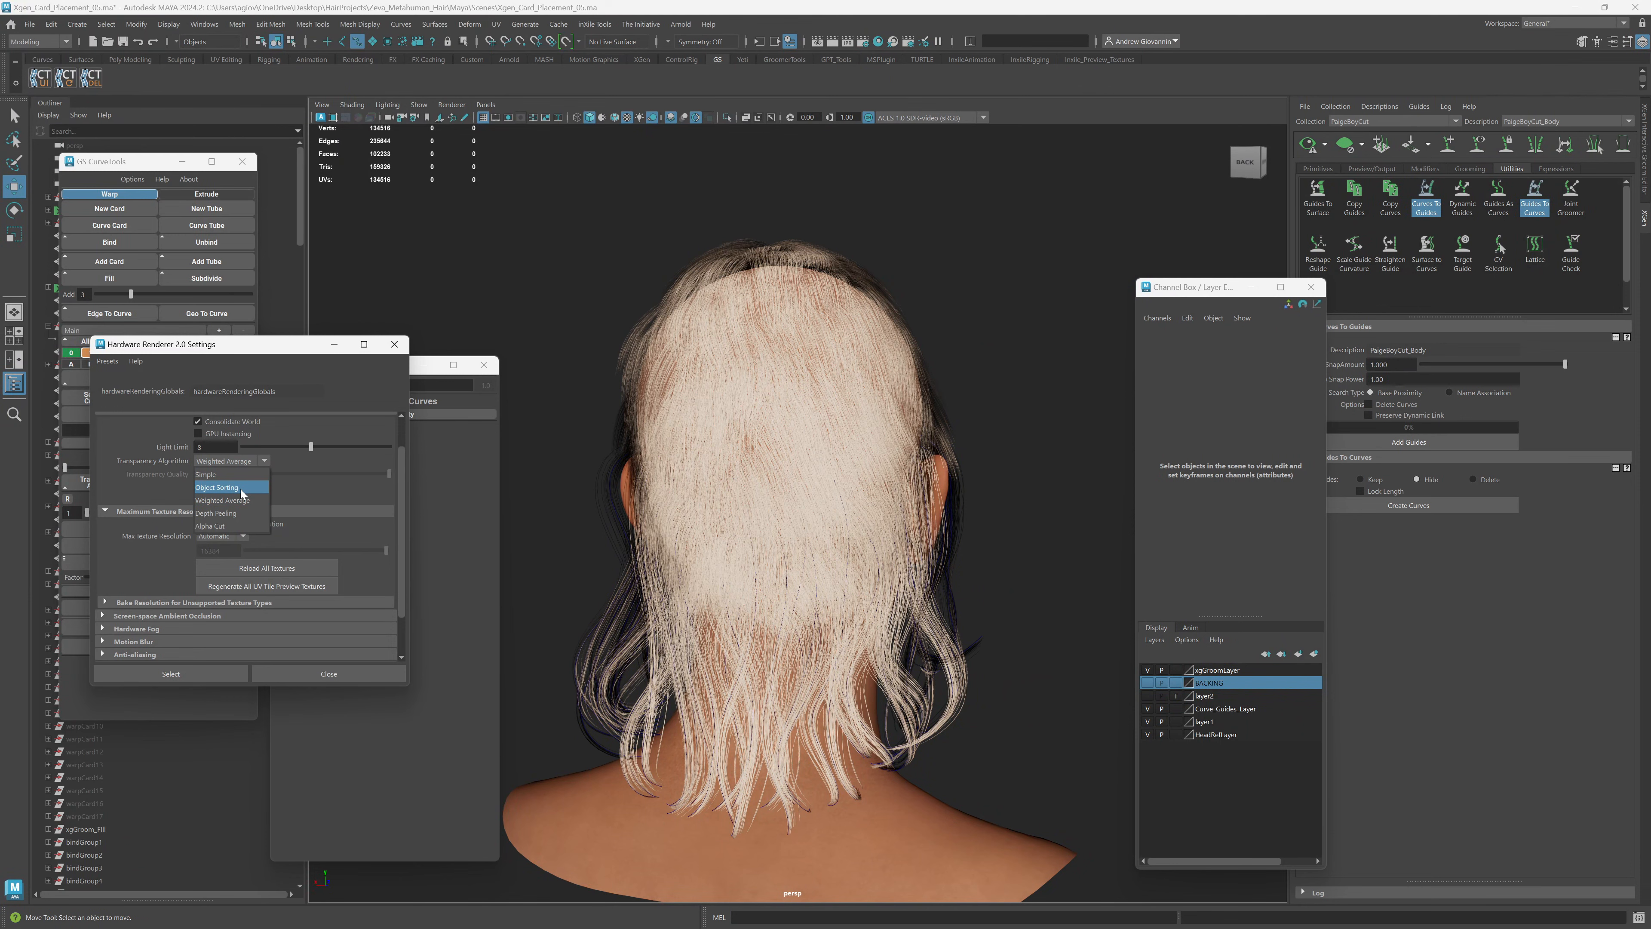
{"action": "left_click", "coordinate": [230, 527]}
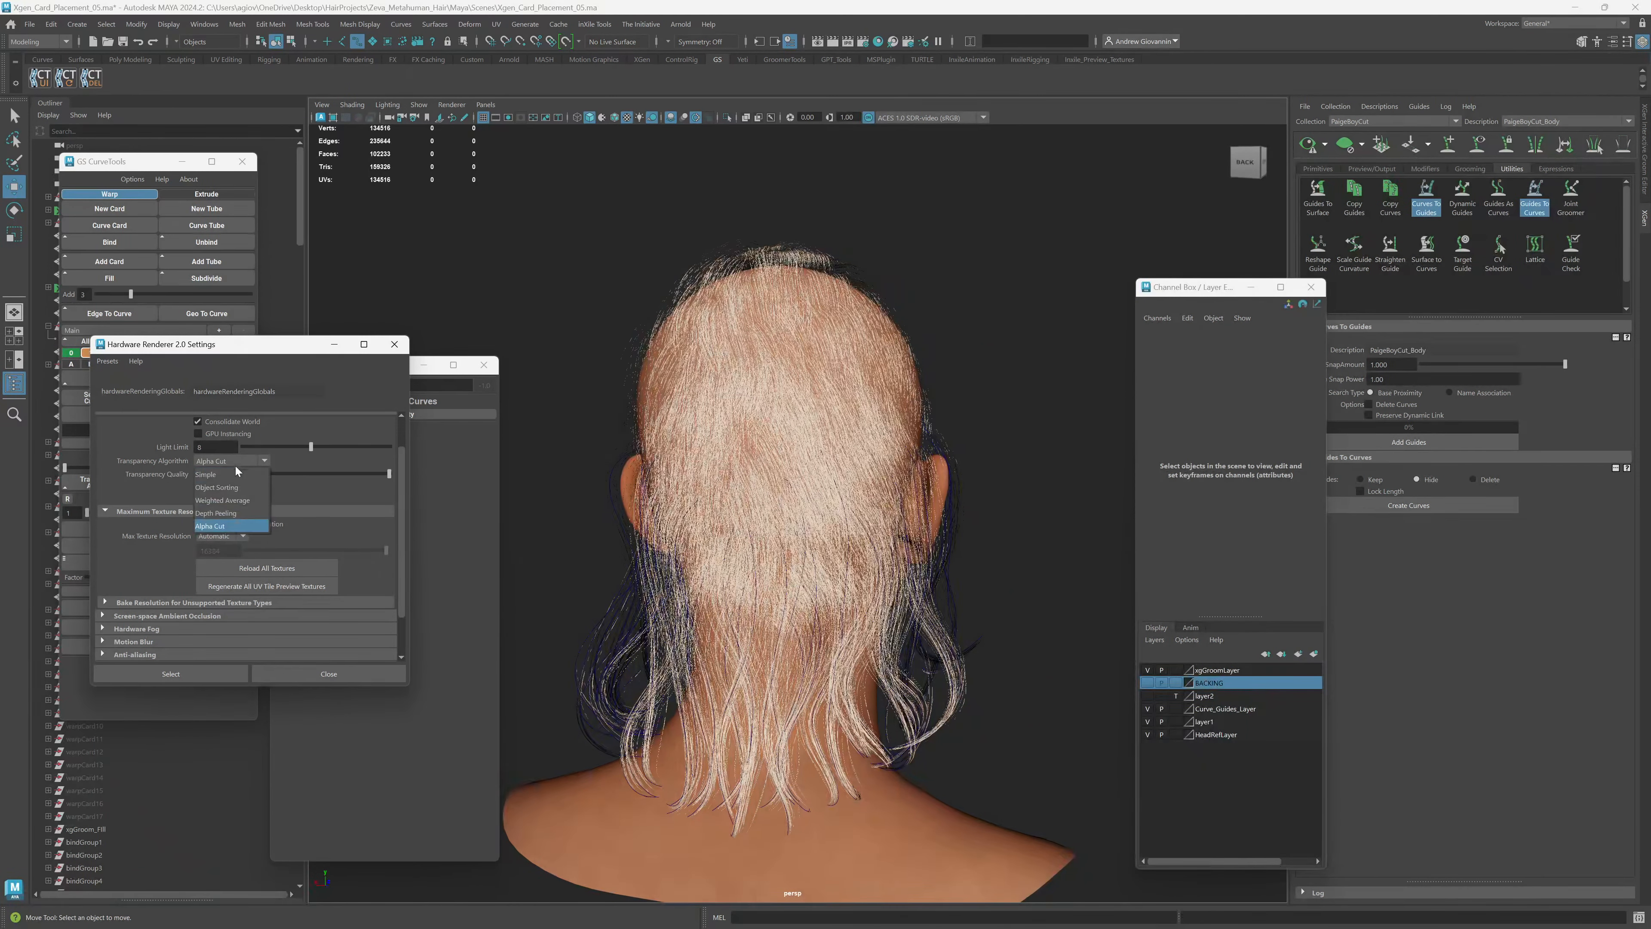
{"action": "left_click", "coordinate": [218, 487]}
Try the Depth Peeling transparency algorithm on the hair seen from the side, then restore Object Sorting.
{"action": "left_click_drag", "start_coordinate": [782, 461], "coordinate": [810, 445], "text": "alt"}
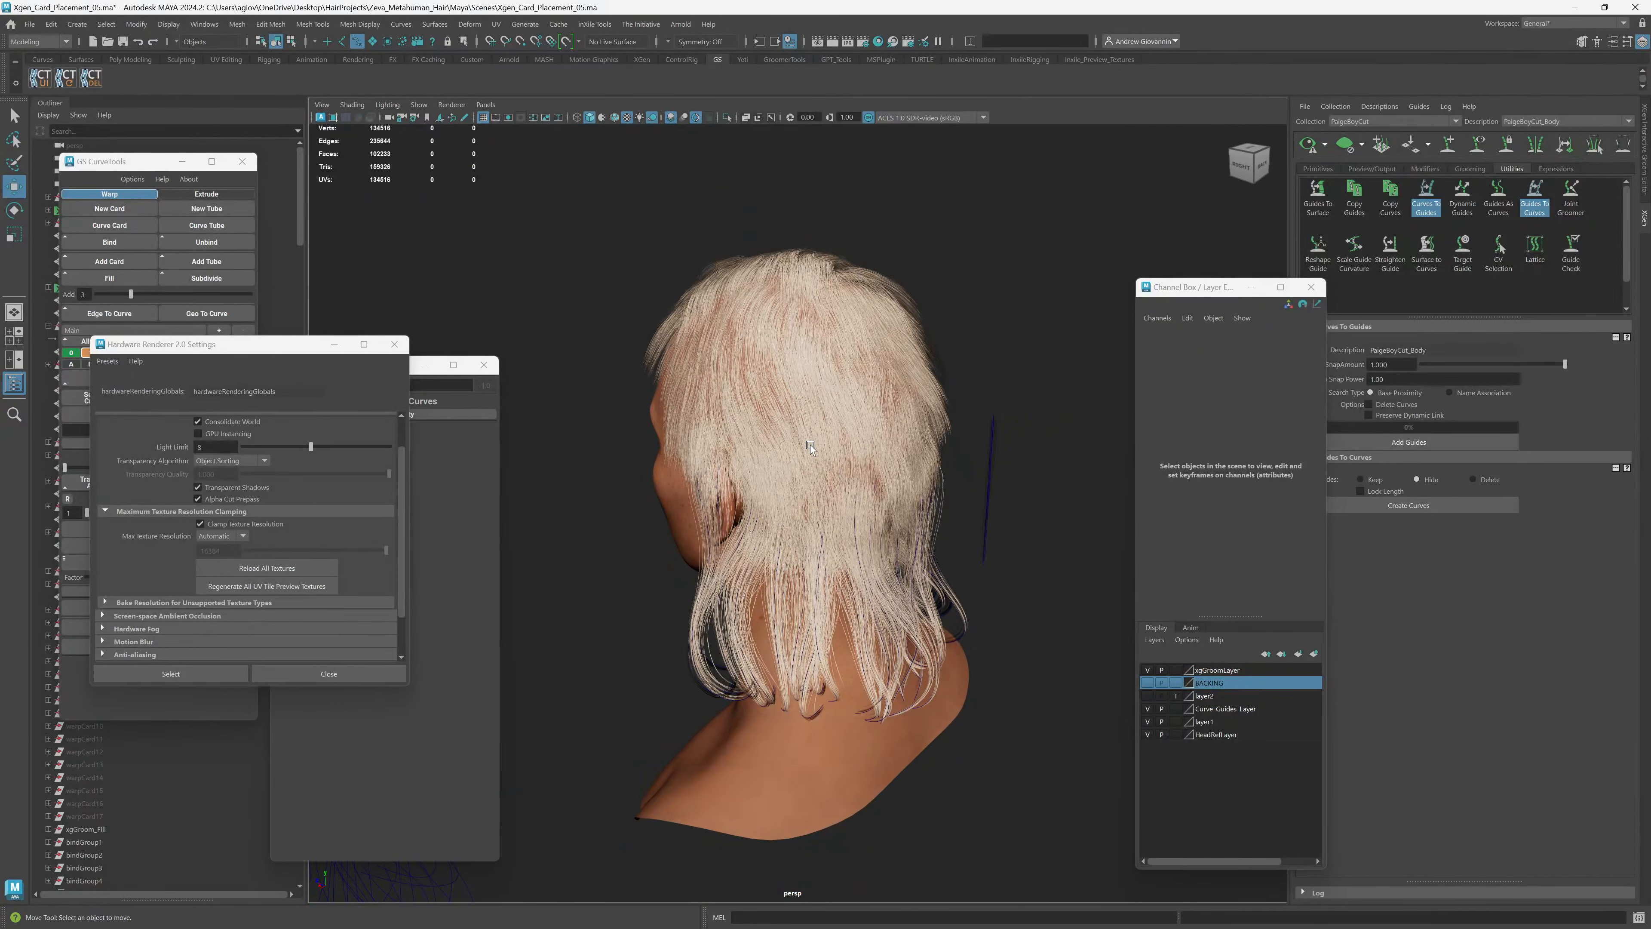
{"action": "left_click_drag", "start_coordinate": [863, 569], "coordinate": [787, 447], "text": "alt"}
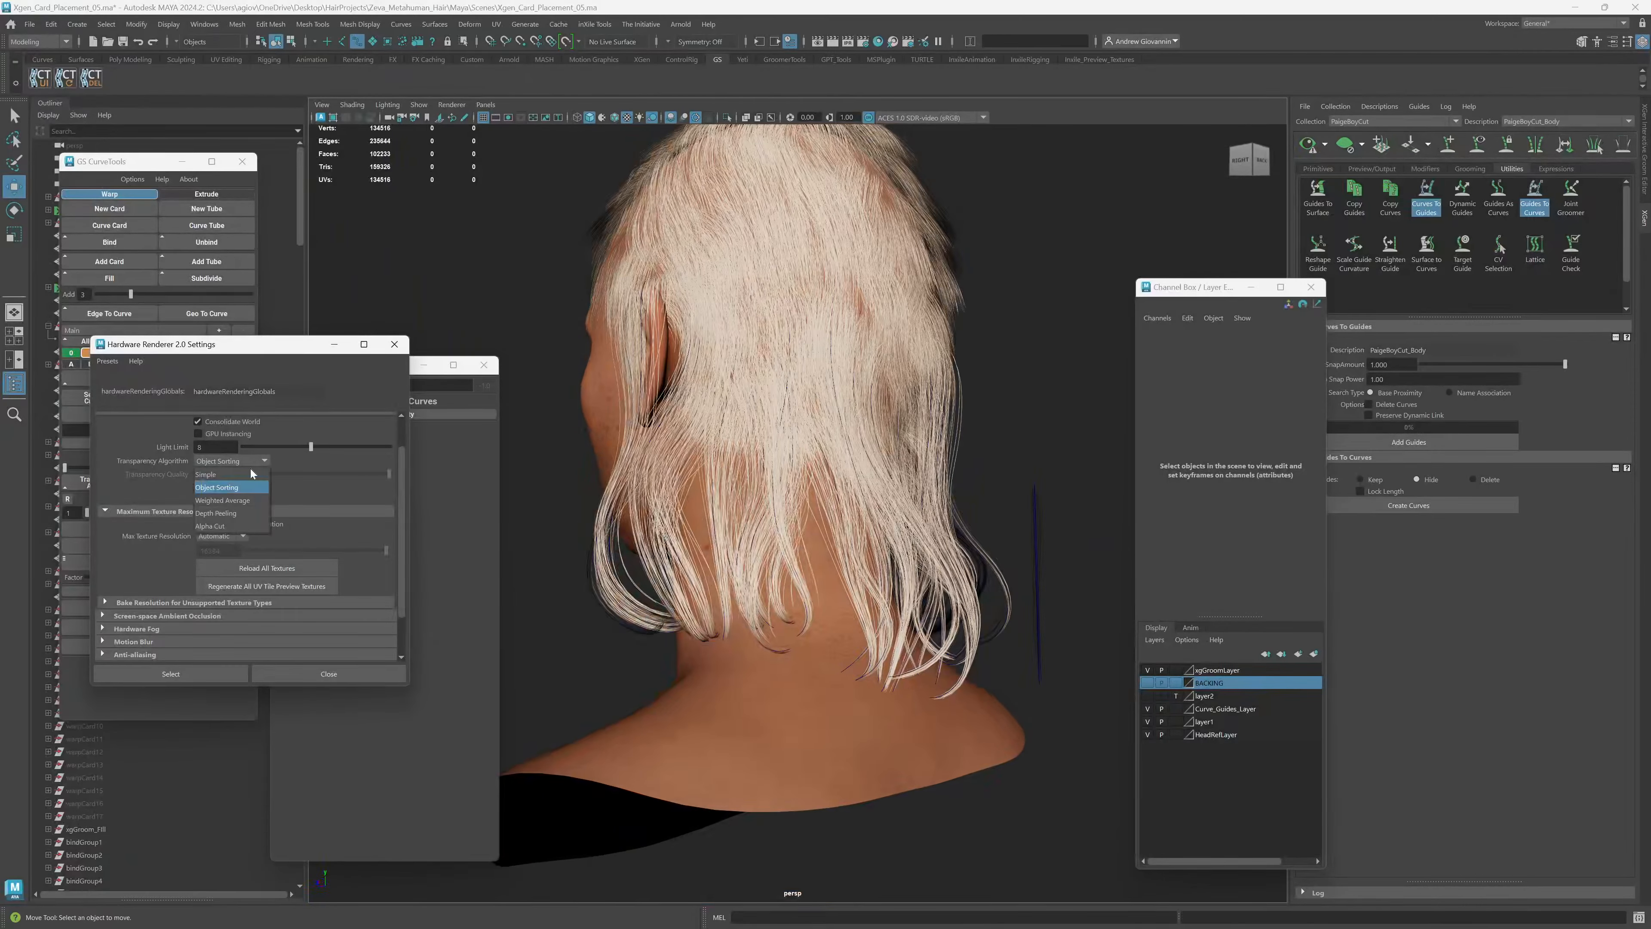
{"action": "left_click", "coordinate": [218, 513]}
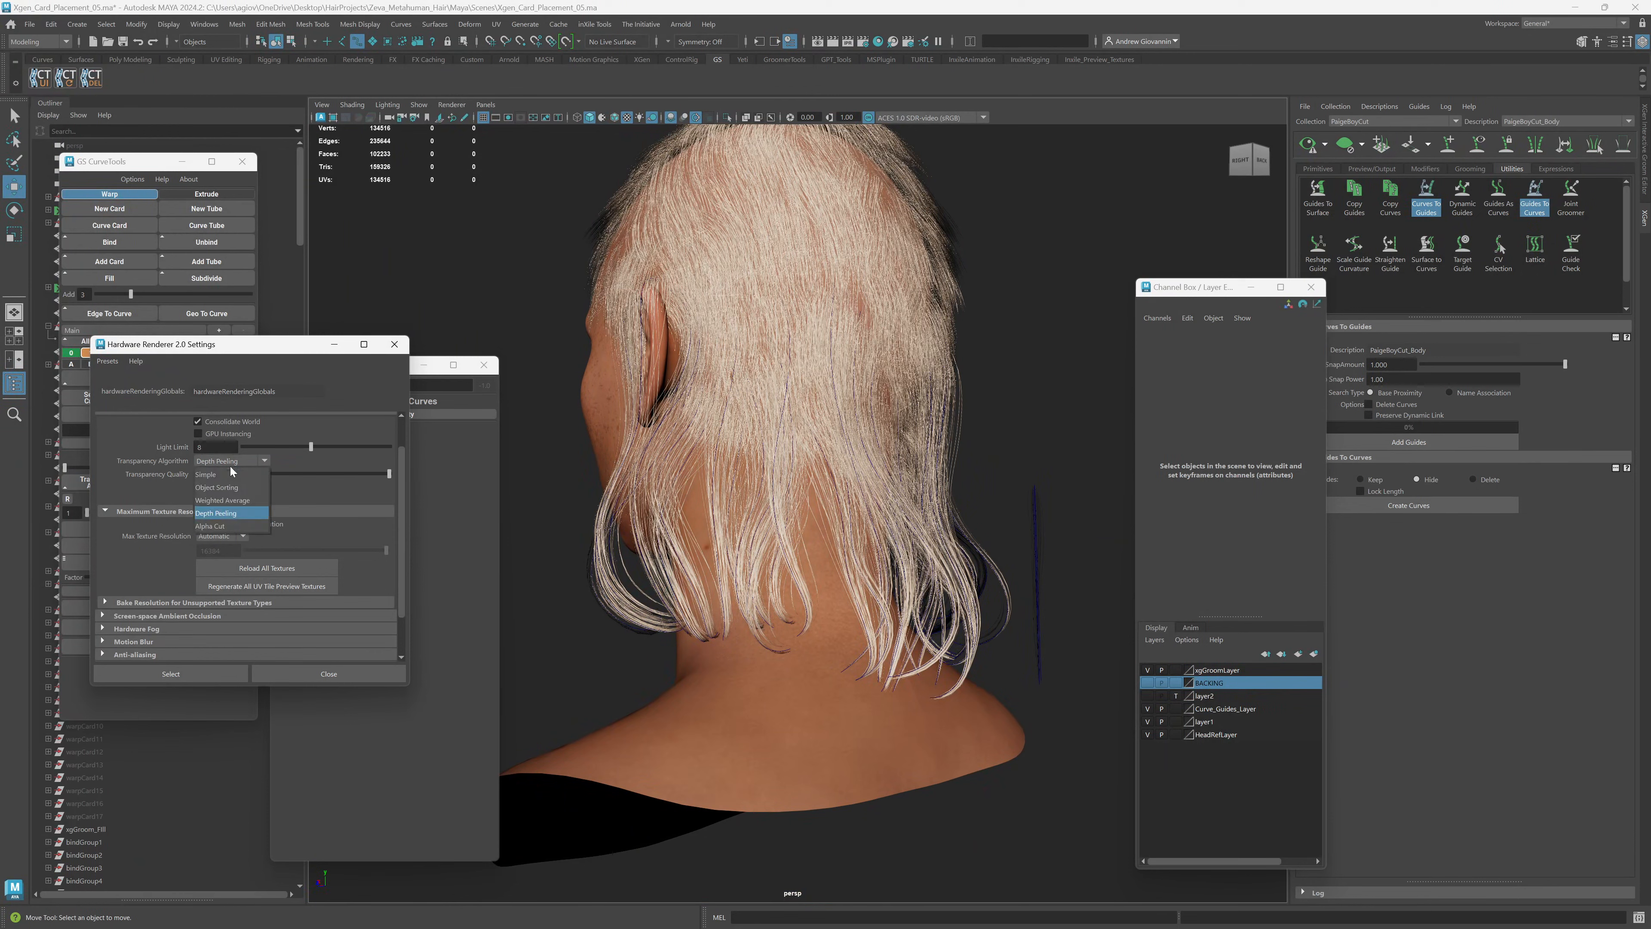
{"action": "scroll", "coordinate": [793, 406], "scroll_direction": "down", "scroll_amount": 3}
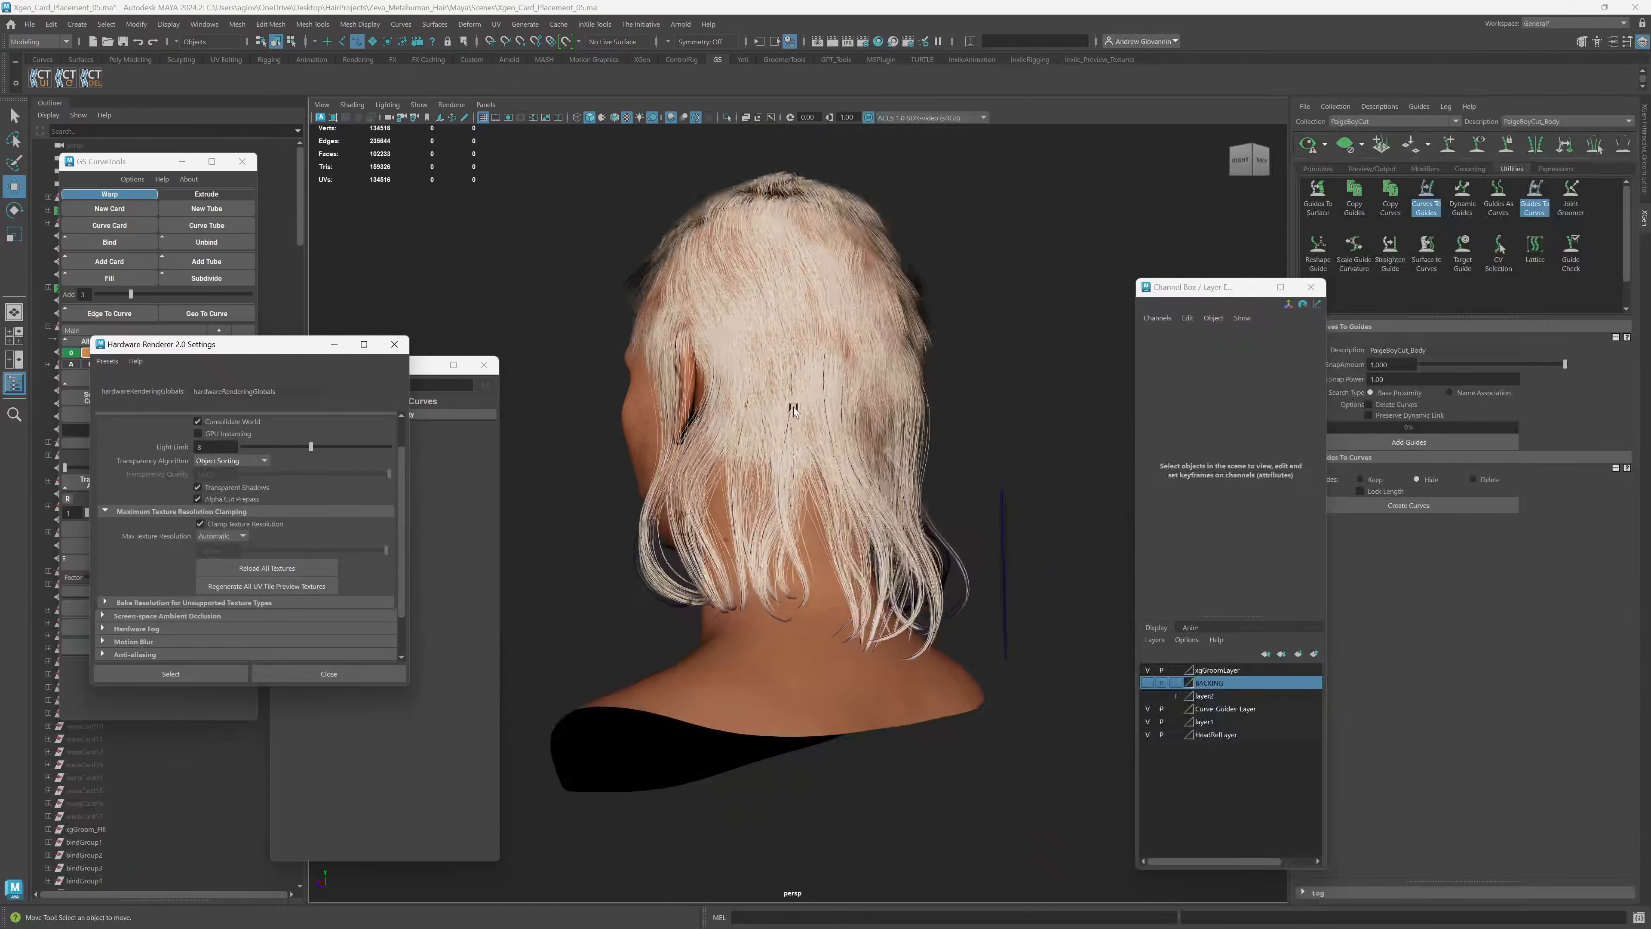
Examine the coverage and shading of the hair cards around the back and sides of the head, up close and from afar.
{"action": "left_click_drag", "start_coordinate": [897, 502], "coordinate": [852, 490], "text": "alt"}
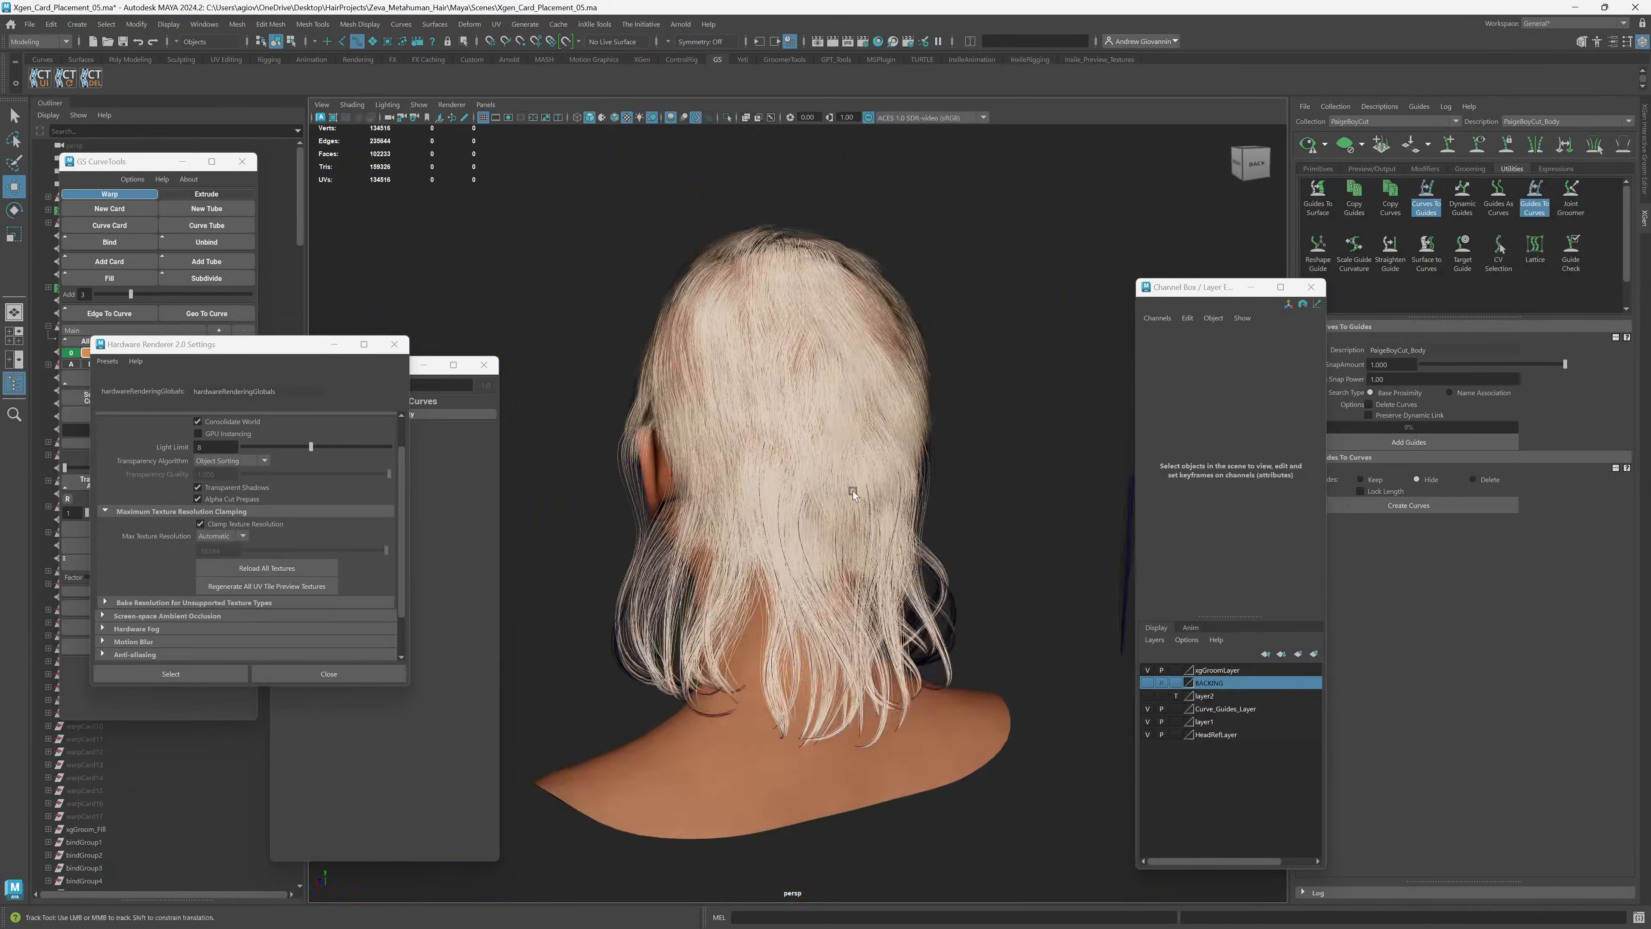
{"action": "scroll", "coordinate": [841, 566], "scroll_direction": "up", "scroll_amount": 3}
{"action": "mouse_move", "coordinate": [853, 490]}
{"action": "middle_mouse_down", "text": "alt"}
{"action": "mouse_move", "coordinate": [841, 565]}
{"action": "mouse_move", "coordinate": [862, 501]}
{"action": "middle_mouse_up", "text": "alt"}
{"action": "scroll", "coordinate": [794, 513], "scroll_direction": "up", "scroll_amount": 1}
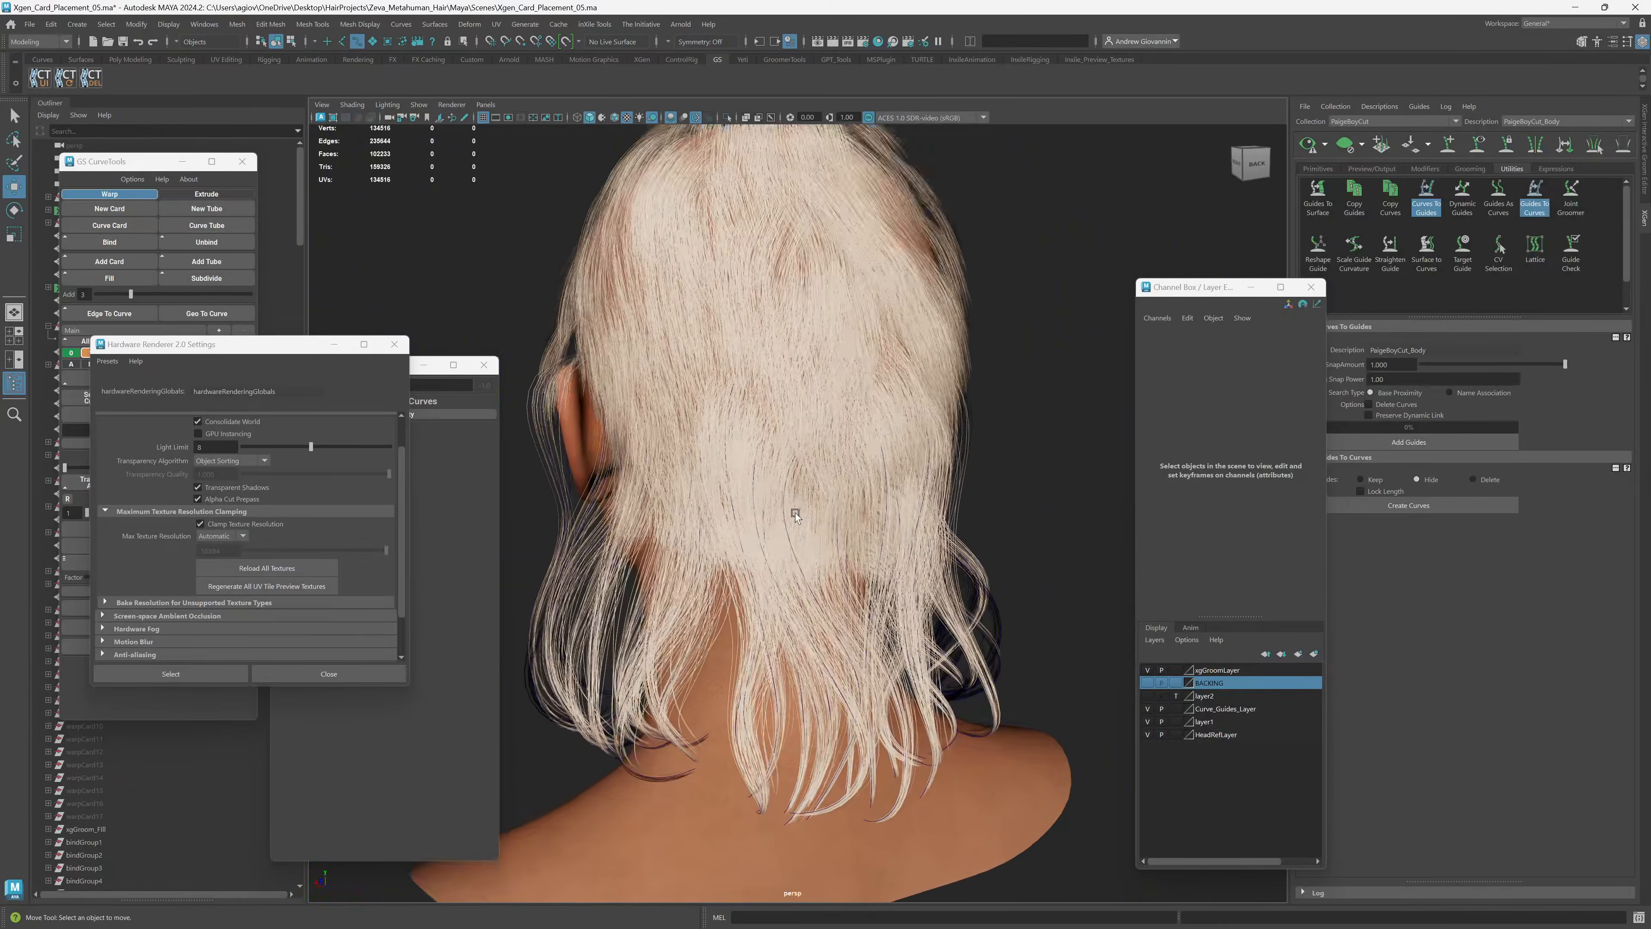
{"action": "left_click_drag", "start_coordinate": [794, 513], "coordinate": [942, 458], "text": "alt"}
{"action": "left_click", "coordinate": [1035, 420]}
{"action": "middle_click_drag", "start_coordinate": [1005, 446], "coordinate": [970, 509], "text": "alt"}
{"action": "mouse_move", "coordinate": [970, 509]}
{"action": "left_mouse_down", "text": "alt"}
{"action": "mouse_move", "coordinate": [898, 519]}
{"action": "mouse_move", "coordinate": [943, 485]}
{"action": "mouse_move", "coordinate": [942, 512]}
{"action": "left_mouse_up", "text": "alt"}
{"action": "left_click", "coordinate": [922, 460]}
{"action": "left_click_drag", "start_coordinate": [840, 461], "coordinate": [1046, 492], "text": "alt"}
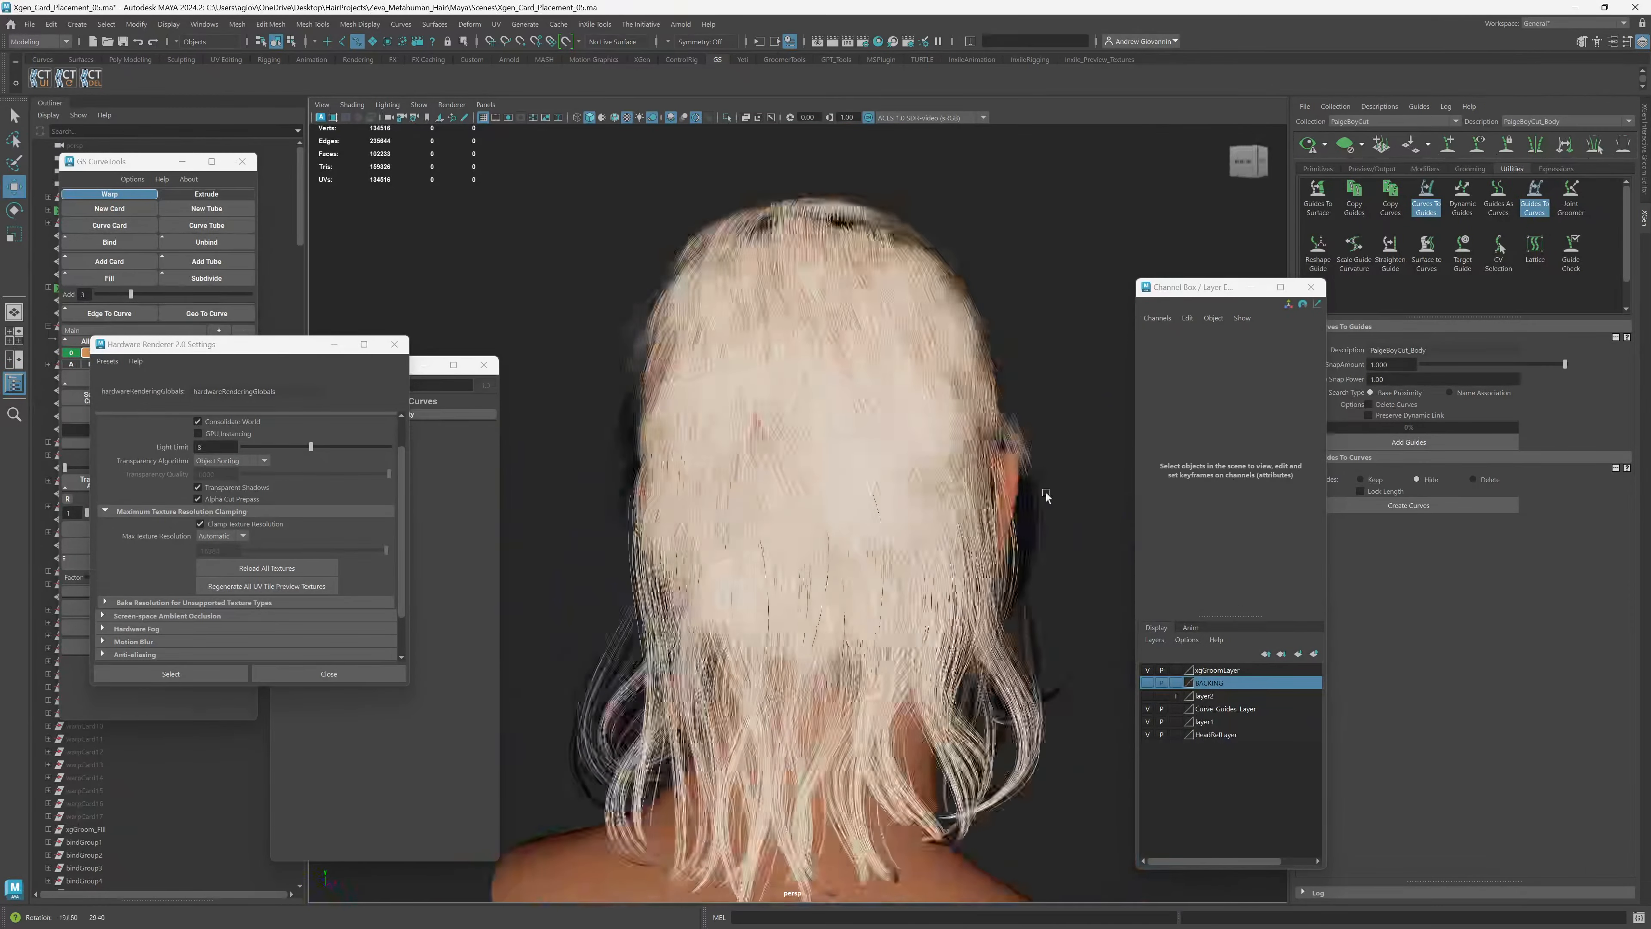
{"action": "right_click_drag", "start_coordinate": [1046, 492], "coordinate": [679, 548], "text": "alt"}
{"action": "left_click_drag", "start_coordinate": [680, 548], "coordinate": [657, 546], "text": "alt"}
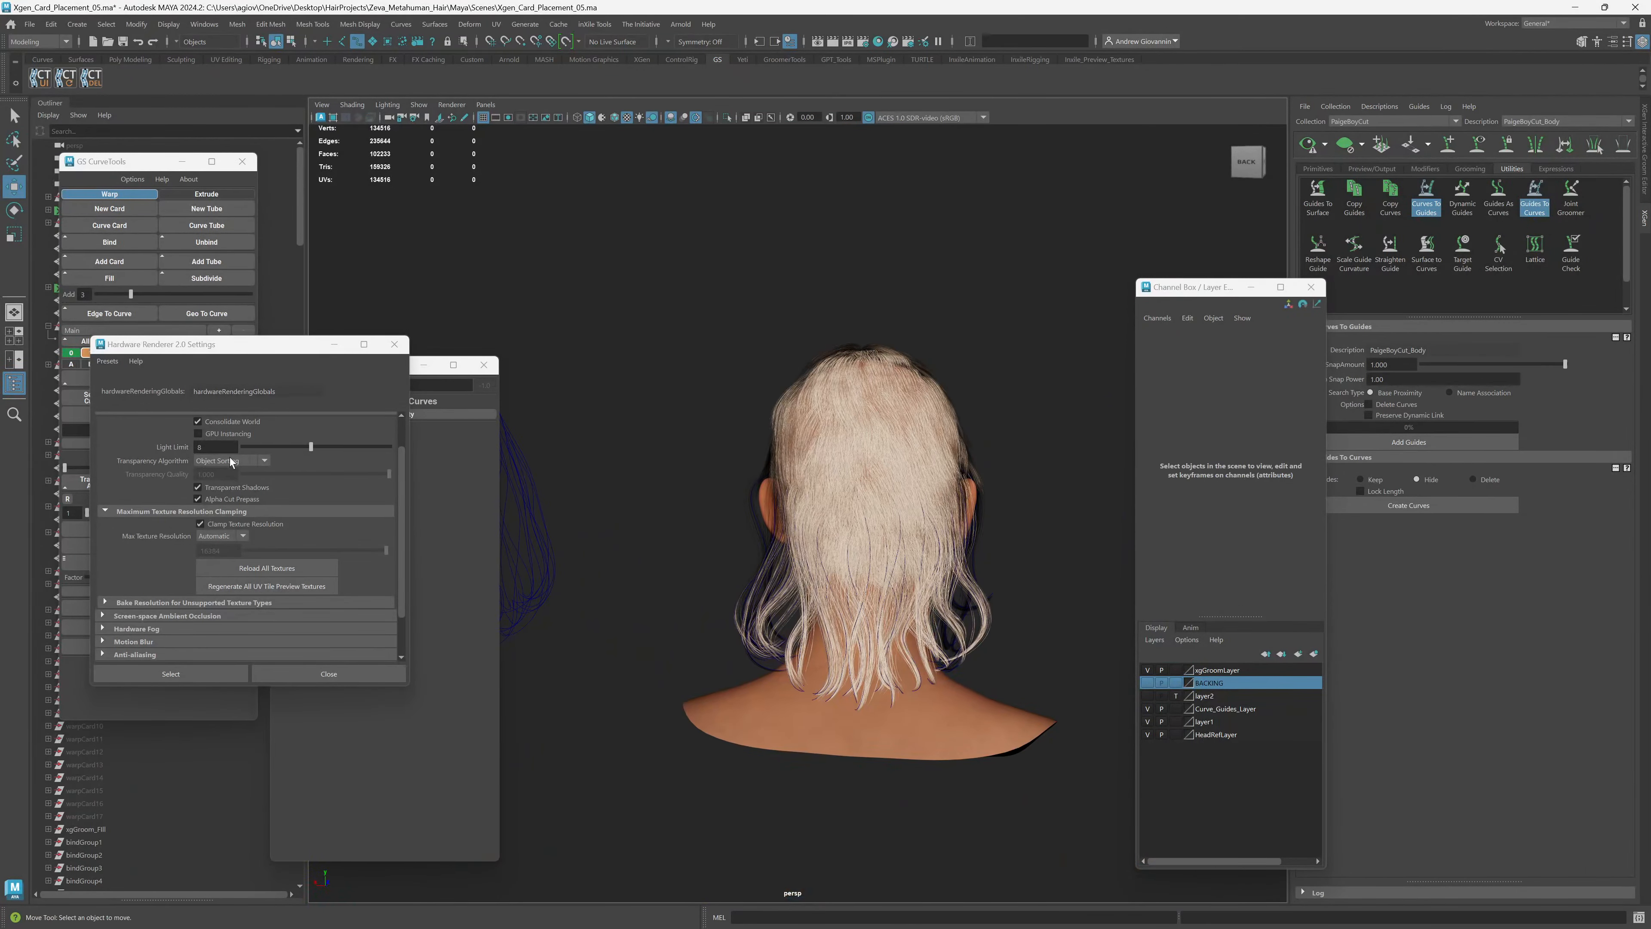
{"action": "right_click_drag", "start_coordinate": [659, 440], "coordinate": [619, 472], "text": "alt"}
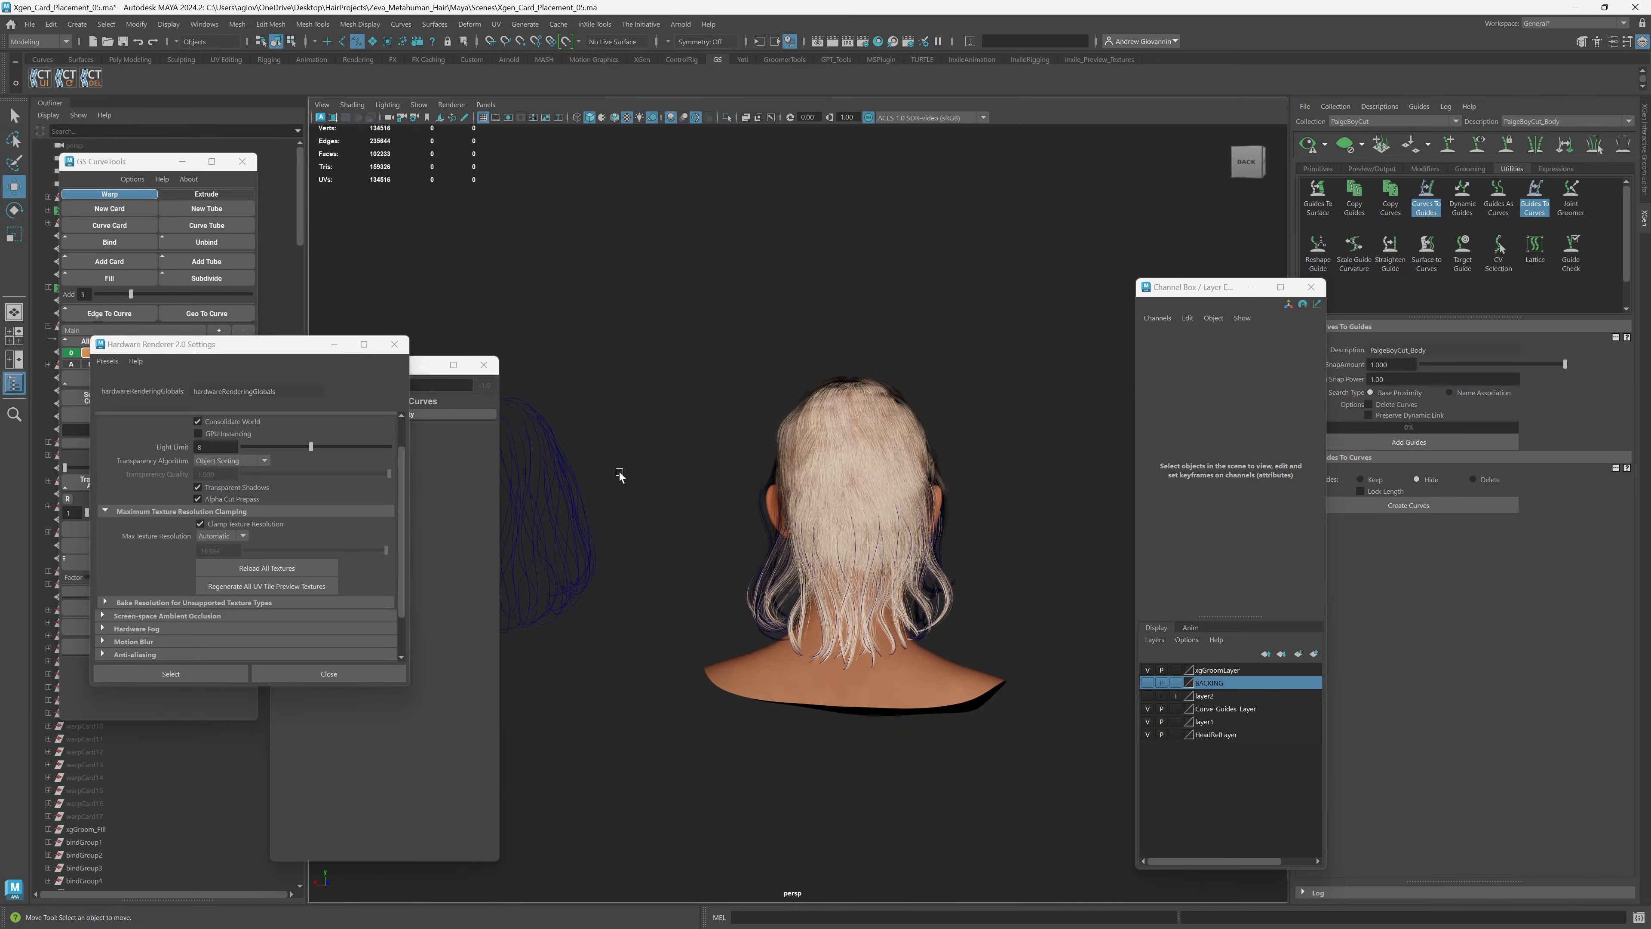
Close the renderer settings, select only the next few inner guide curves in the offset guide set and set their Translate X to 0.
{"action": "left_click", "coordinate": [394, 344]}
{"action": "left_click_drag", "start_coordinate": [380, 371], "coordinate": [275, 390]}
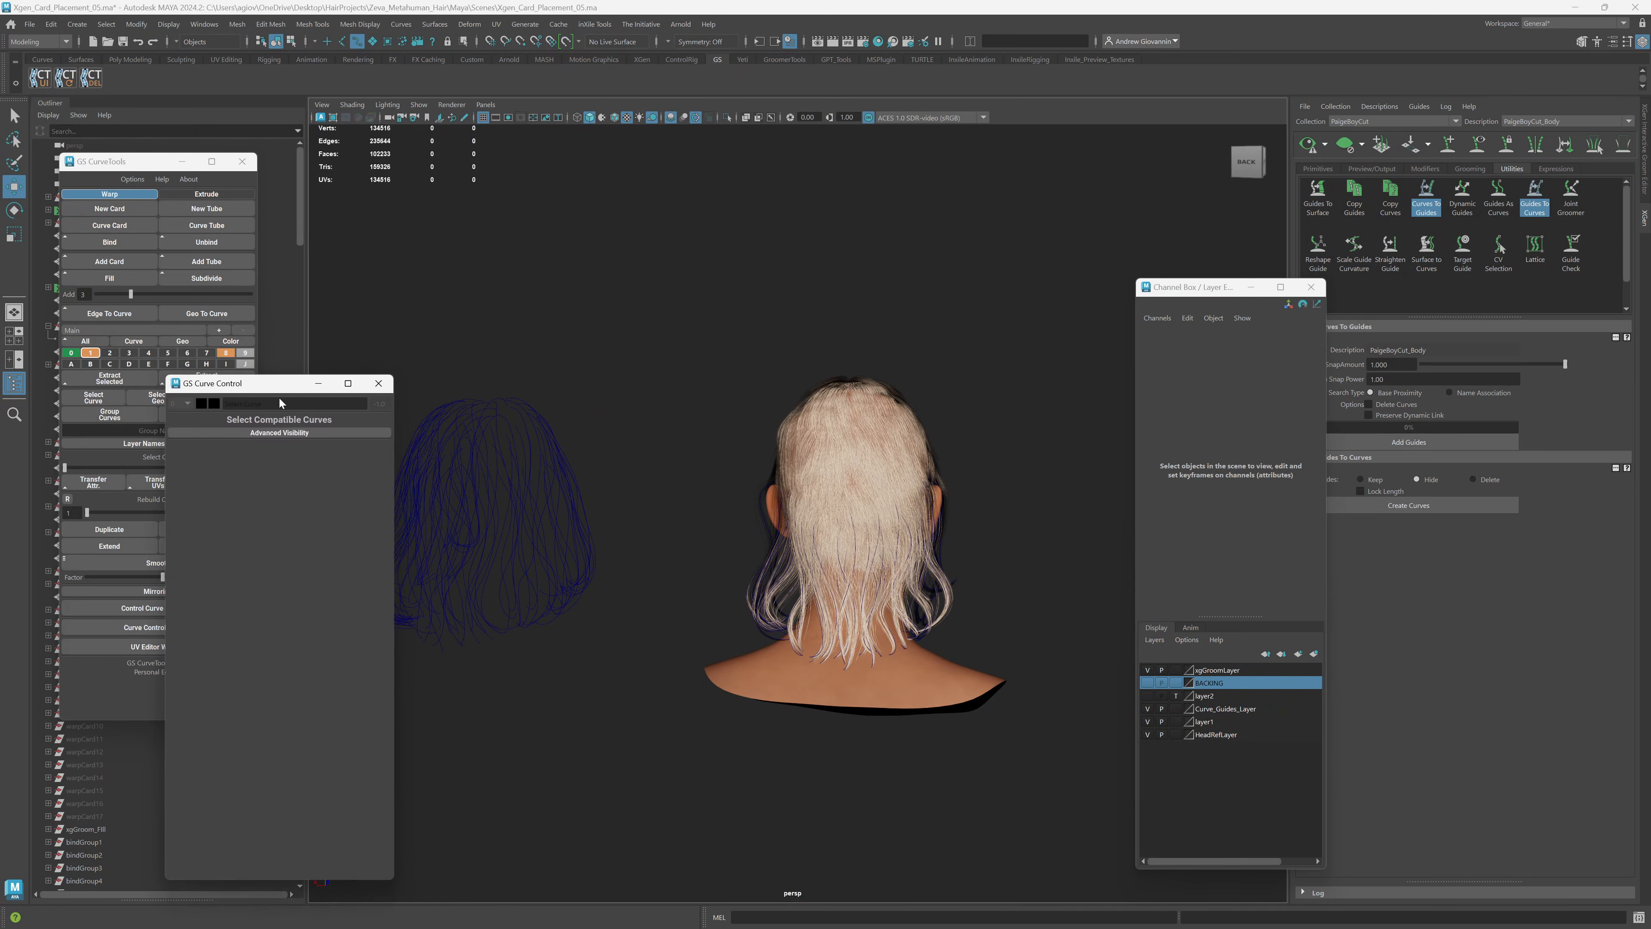
{"action": "scroll", "coordinate": [561, 581], "scroll_direction": "up", "scroll_amount": 3}
{"action": "middle_click_drag", "start_coordinate": [561, 581], "coordinate": [875, 540], "text": "alt"}
{"action": "left_click_drag", "start_coordinate": [935, 643], "coordinate": [898, 466]}
{"action": "key", "text": "f"}
{"action": "scroll", "coordinate": [548, 433], "scroll_direction": "down", "scroll_amount": 4}
{"action": "left_click_drag", "start_coordinate": [956, 383], "coordinate": [954, 349], "text": "alt"}
{"action": "left_click_drag", "start_coordinate": [954, 349], "coordinate": [667, 444], "text": "ctrl"}
{"action": "left_click_drag", "start_coordinate": [749, 530], "coordinate": [831, 601], "text": "alt"}
{"action": "left_click_drag", "start_coordinate": [664, 557], "coordinate": [662, 556], "text": "ctrl"}
{"action": "left_click_drag", "start_coordinate": [723, 552], "coordinate": [840, 553], "text": "alt"}
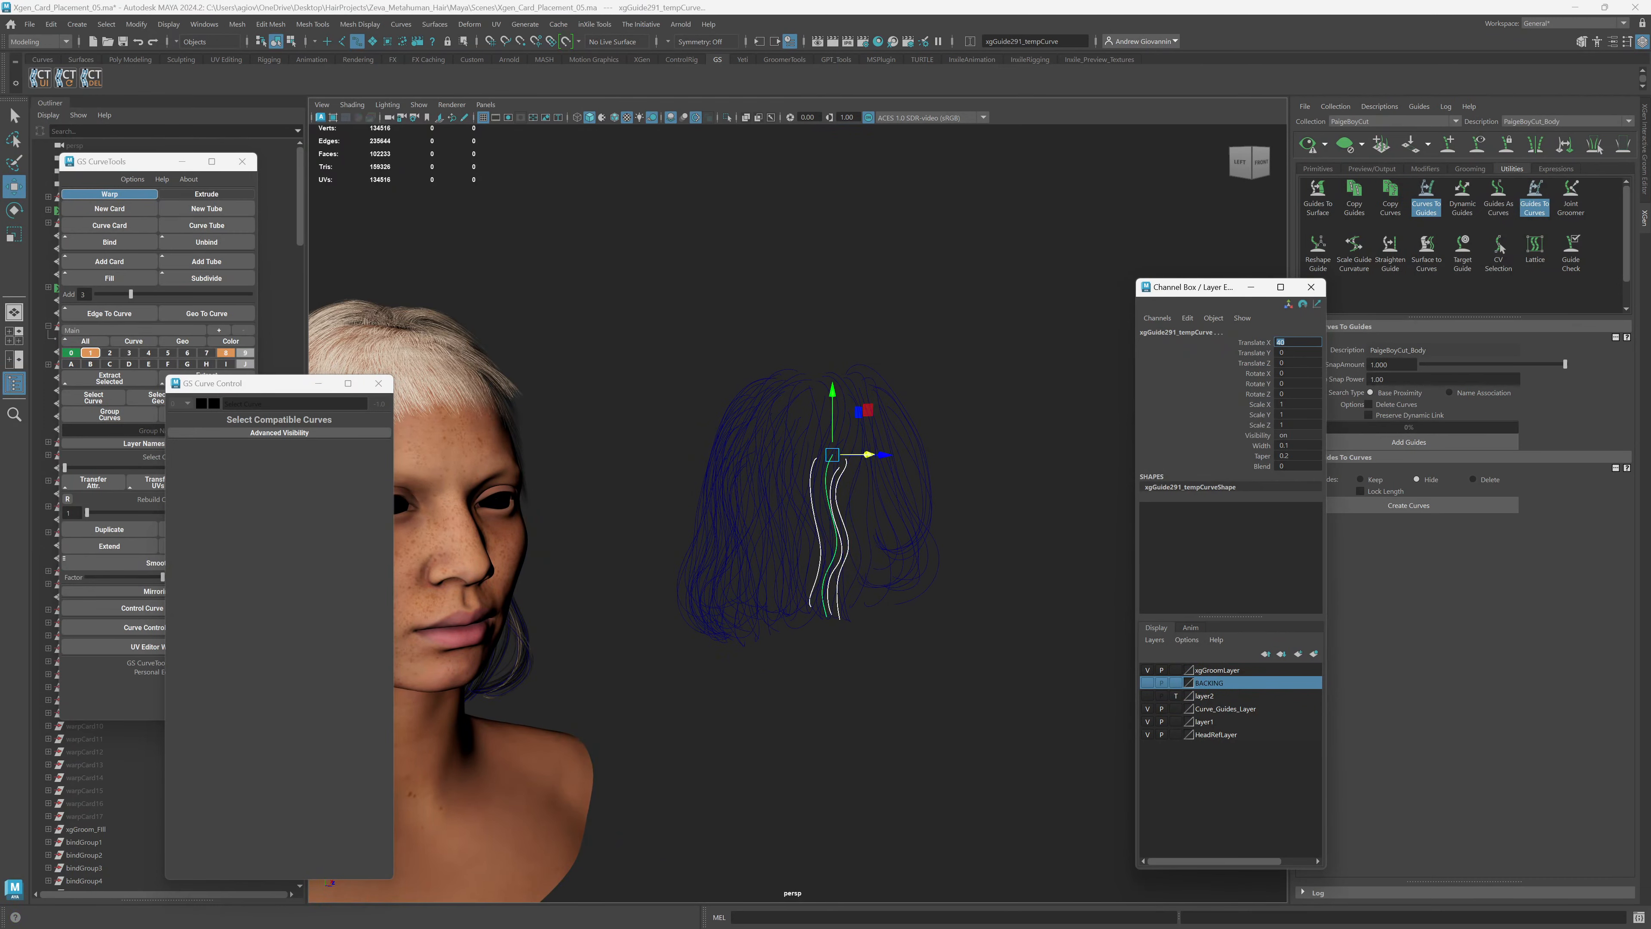
Add the source hair card clump beside the head to the guide selection and bind it to those guides.
{"action": "left_click_drag", "start_coordinate": [791, 425], "coordinate": [877, 510], "text": "alt"}
{"action": "scroll", "coordinate": [877, 510], "scroll_direction": "down", "scroll_amount": 2}
{"action": "middle_click_drag", "start_coordinate": [876, 510], "coordinate": [789, 510], "text": "alt"}
{"action": "left_click_drag", "start_coordinate": [1022, 532], "coordinate": [947, 563], "text": "shift"}
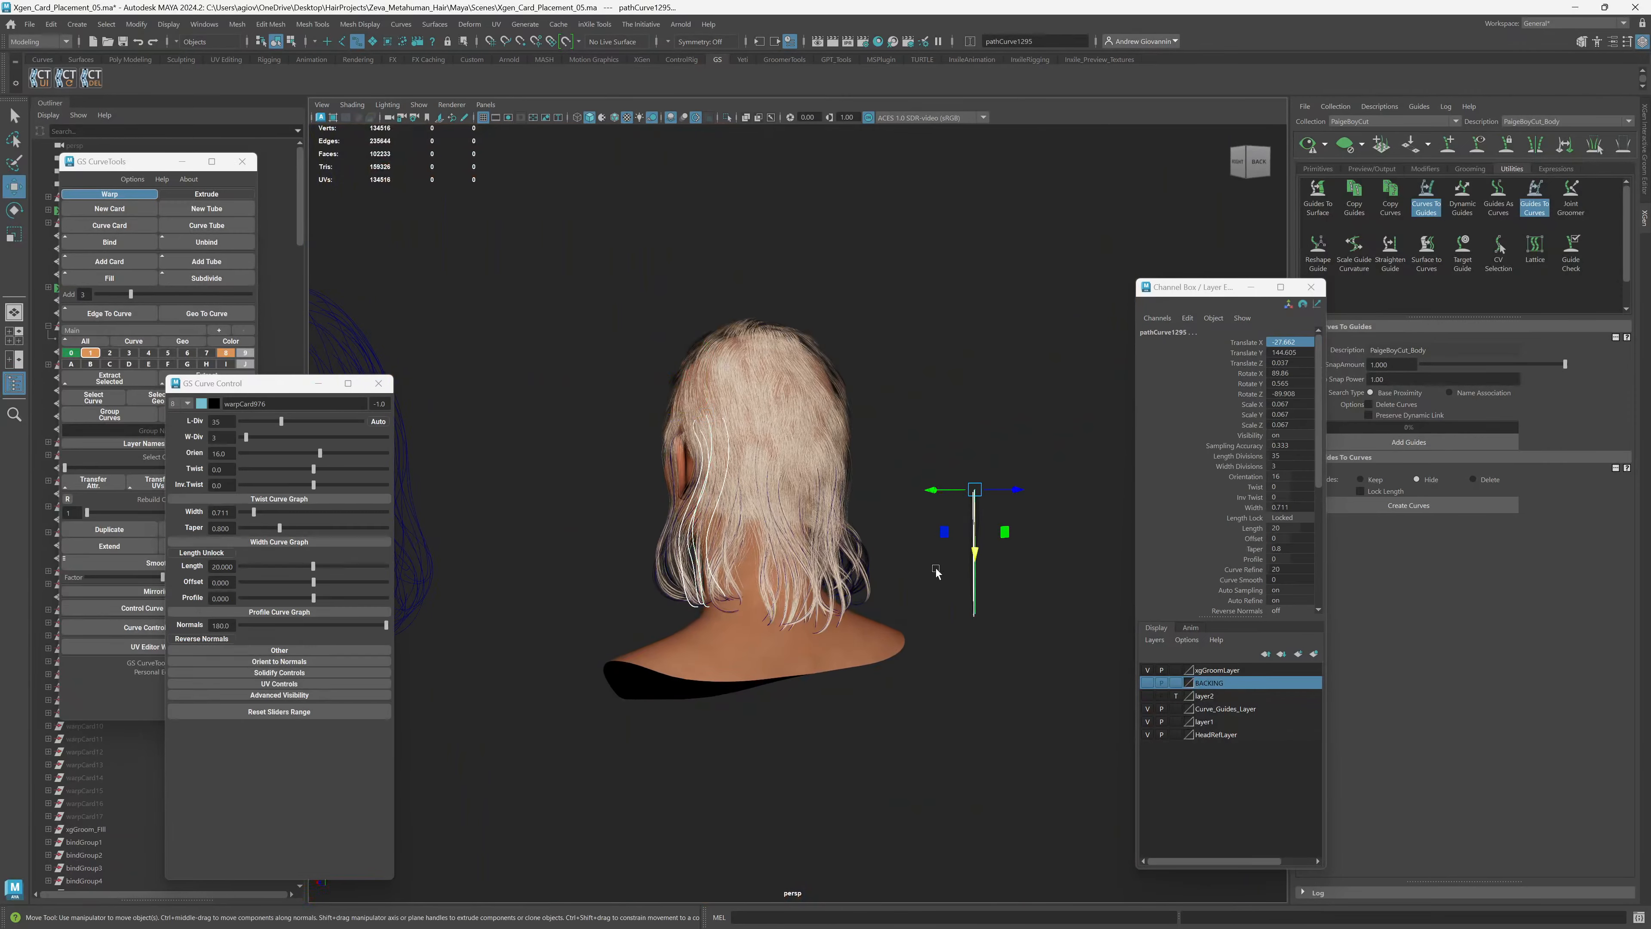
{"action": "left_click", "coordinate": [103, 246]}
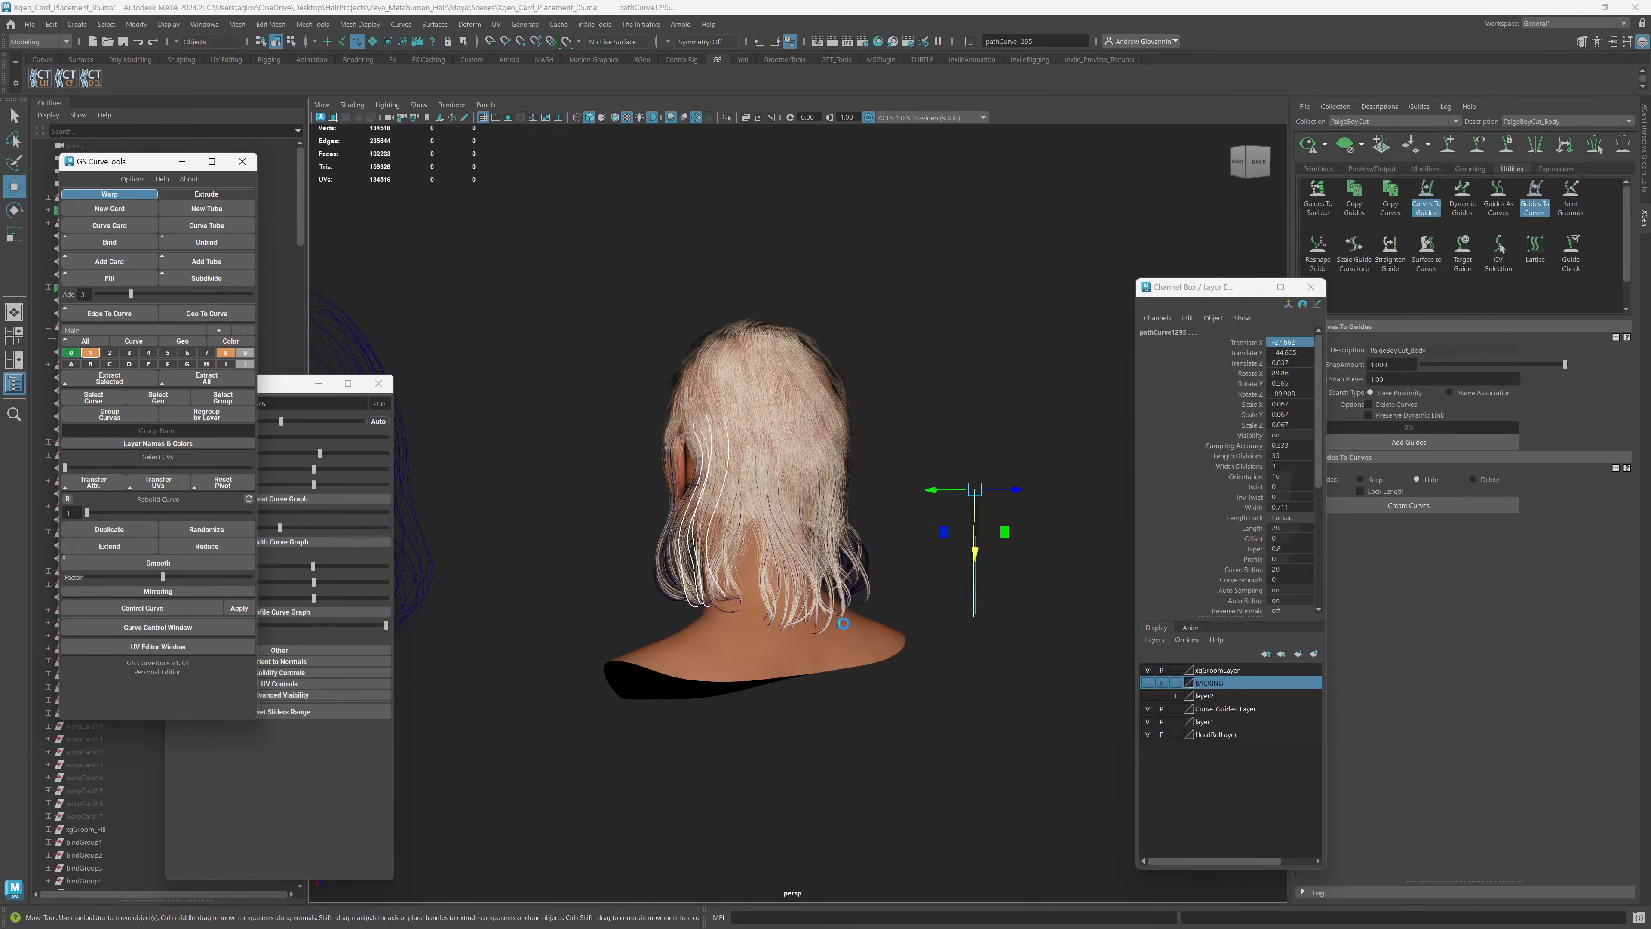
Set the viewport's transparency algorithm to Depth Peeling while viewing the newly bound clumps behind the ear.
{"action": "scroll", "coordinate": [752, 588], "scroll_direction": "up", "scroll_amount": 2}
{"action": "middle_click_drag", "start_coordinate": [752, 587], "coordinate": [878, 635], "text": "alt"}
{"action": "scroll", "coordinate": [877, 634], "scroll_direction": "up", "scroll_amount": 5}
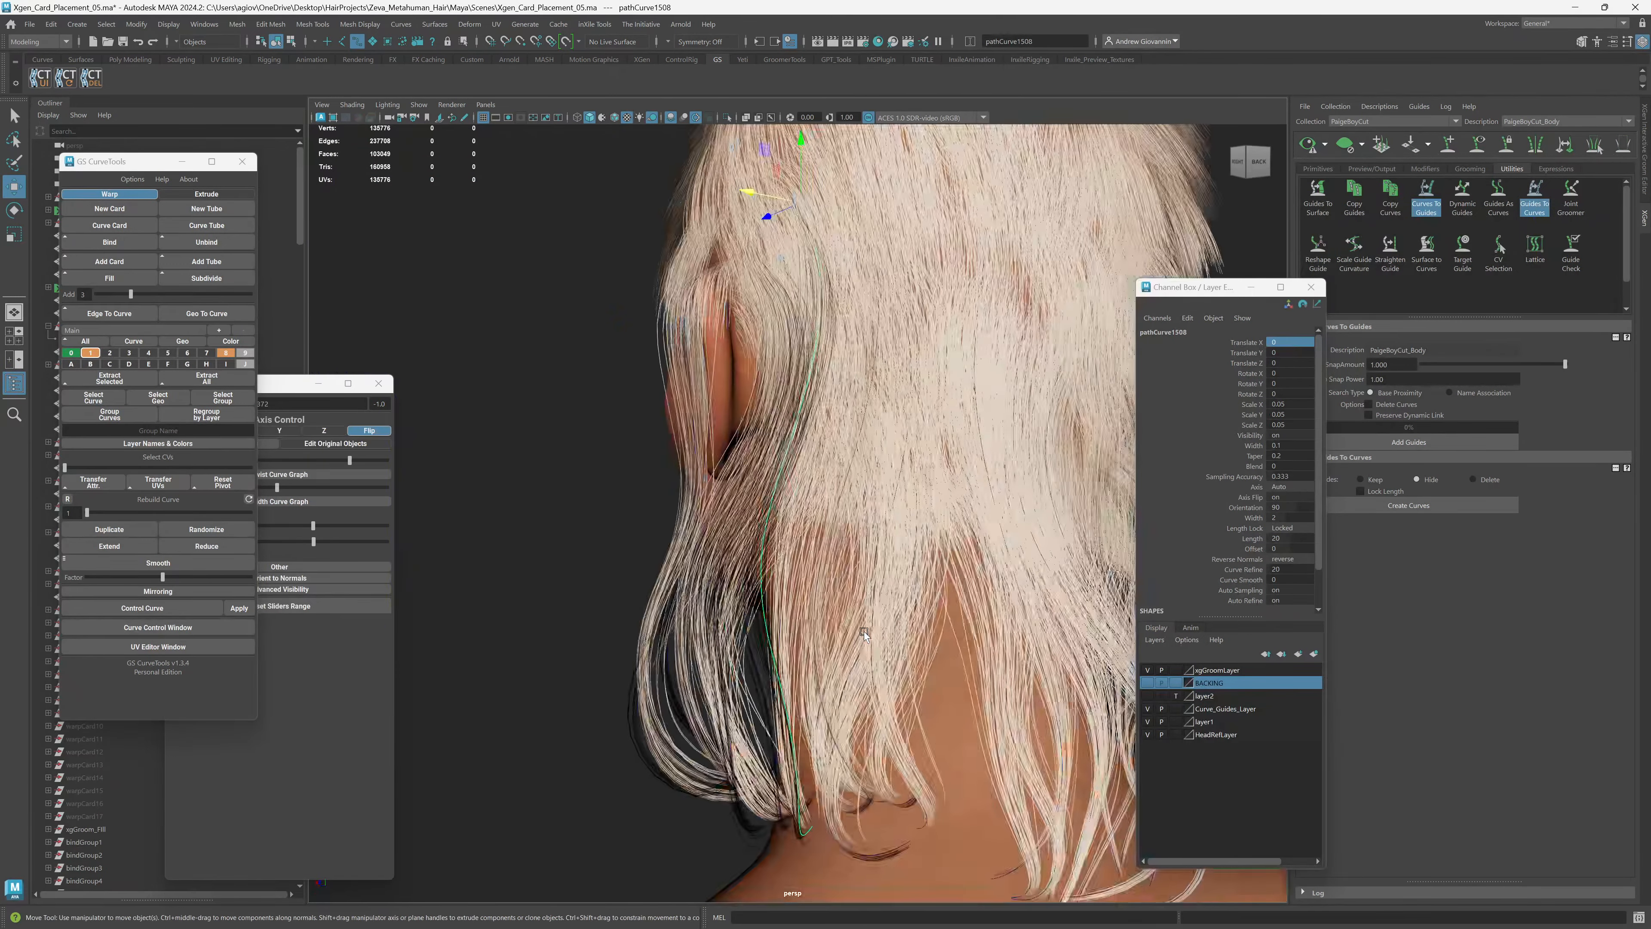
{"action": "left_click_drag", "start_coordinate": [865, 630], "coordinate": [817, 613], "text": "alt"}
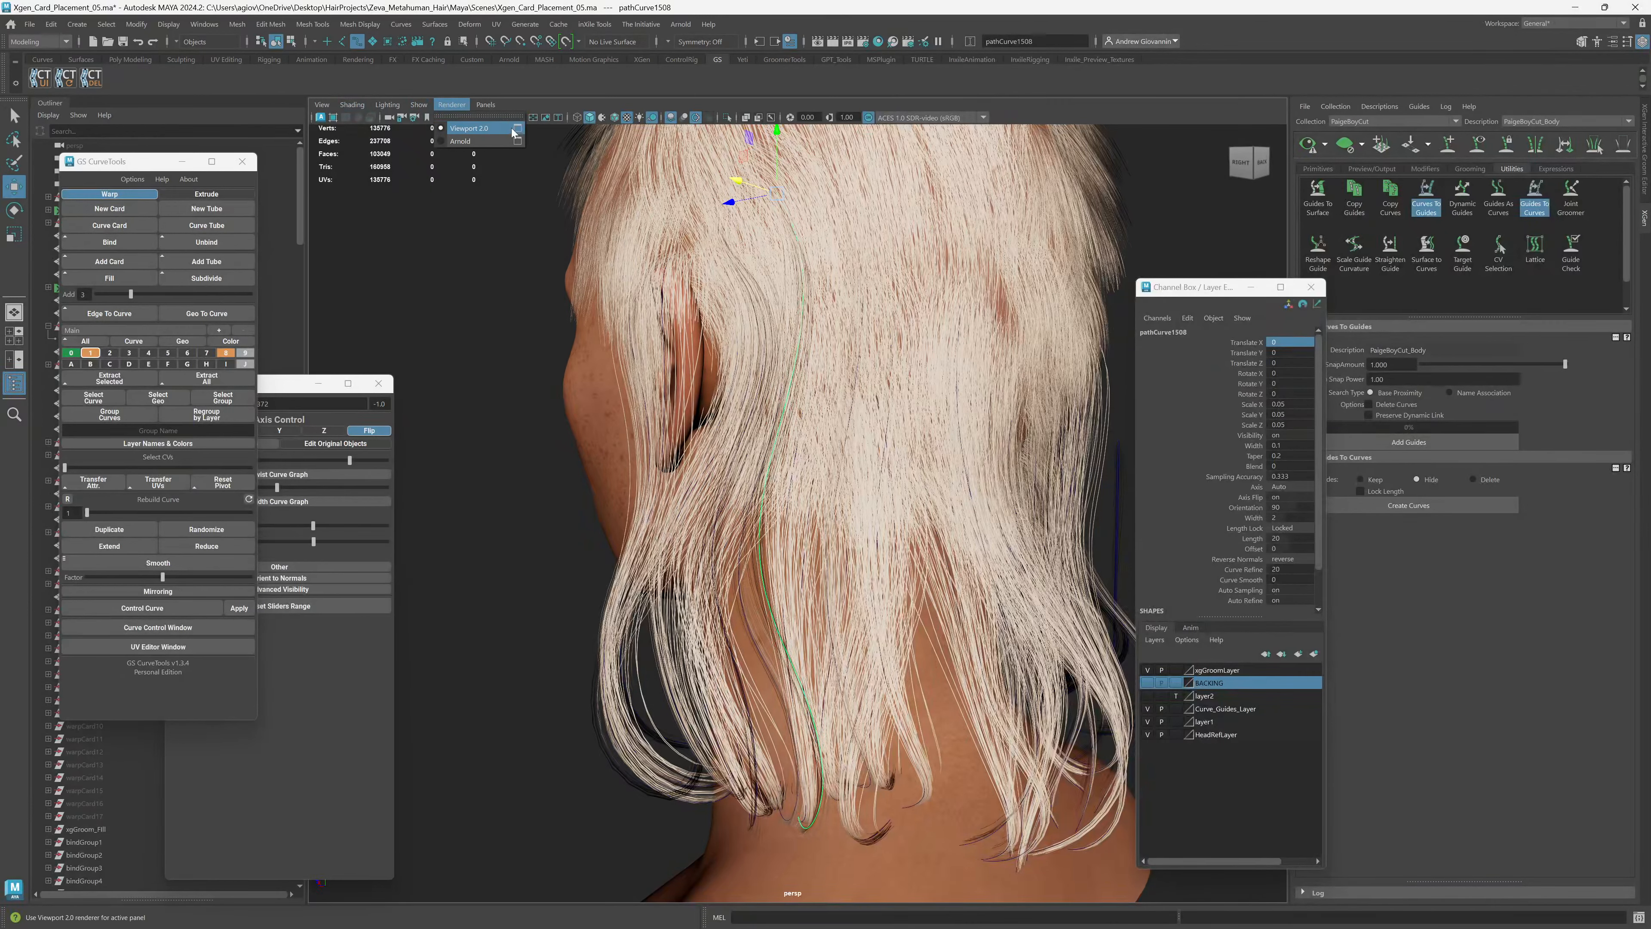
{"action": "left_click", "coordinate": [516, 129]}
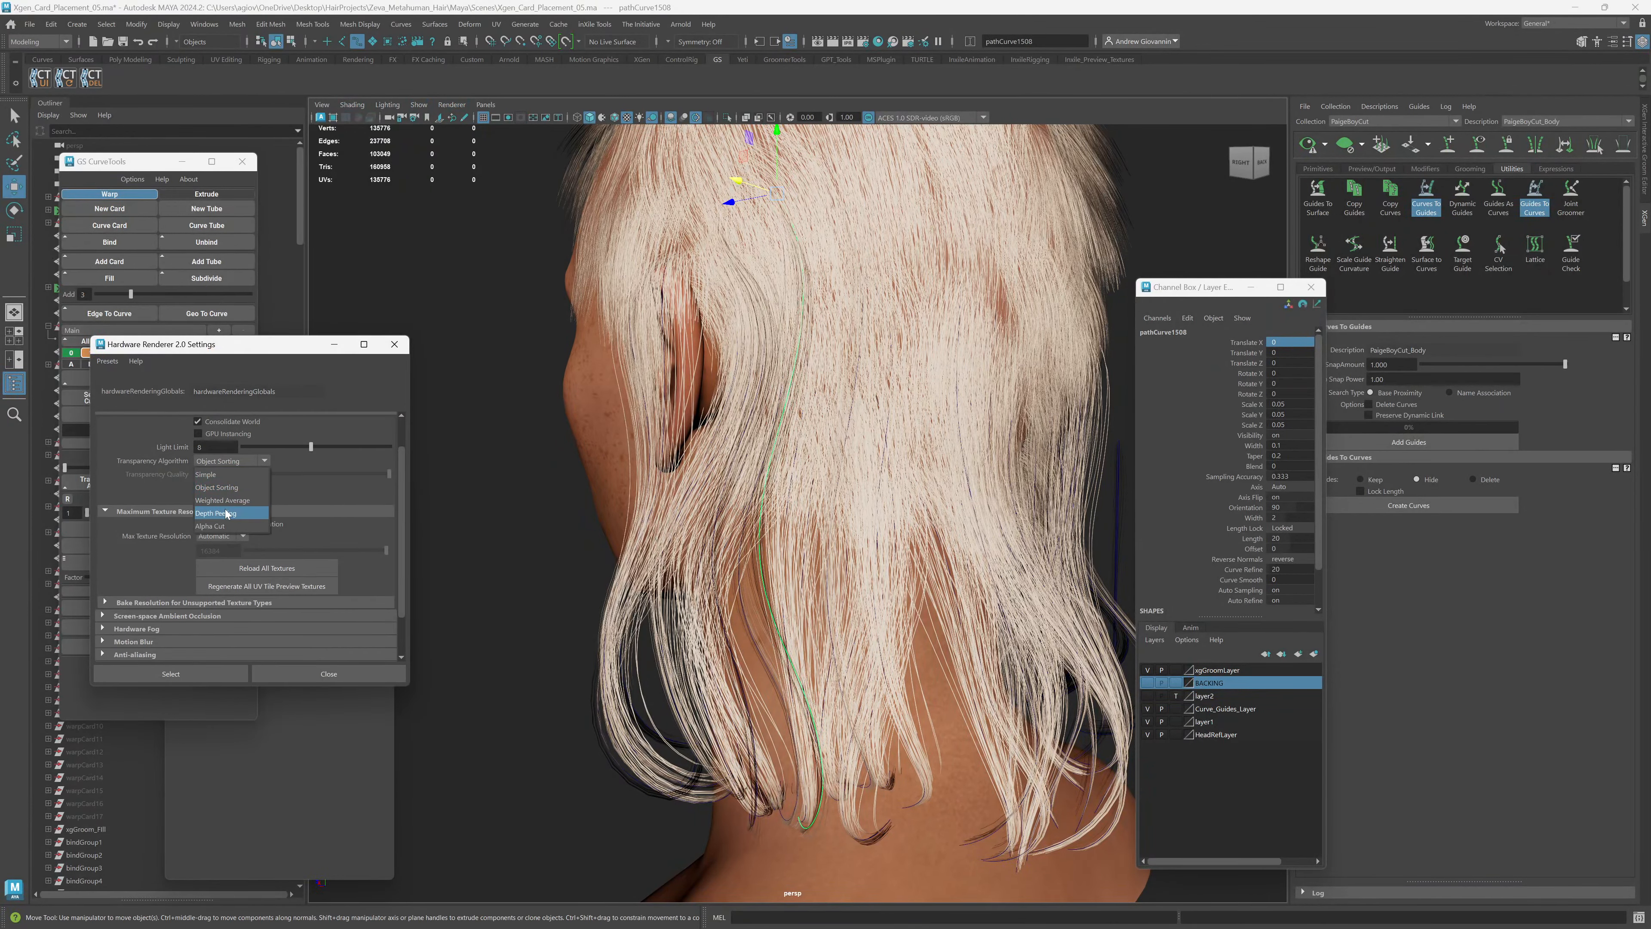
{"action": "left_click", "coordinate": [226, 514]}
Select a newly bound clump curve at the back of the head and raise its display line width with the custom line width tool.
{"action": "mouse_move", "coordinate": [523, 461]}
{"action": "left_mouse_down", "text": "alt"}
{"action": "mouse_move", "coordinate": [473, 459]}
{"action": "mouse_move", "coordinate": [498, 451]}
{"action": "left_mouse_up", "text": "alt"}
{"action": "left_click", "coordinate": [748, 615]}
{"action": "left_click_drag", "start_coordinate": [748, 615], "coordinate": [836, 563], "text": "alt"}
{"action": "left_click", "coordinate": [830, 578]}
{"action": "left_click_drag", "start_coordinate": [824, 499], "coordinate": [745, 438], "text": "alt"}
{"action": "scroll", "coordinate": [854, 576], "scroll_direction": "up", "scroll_amount": 4}
{"action": "mouse_move", "coordinate": [855, 576]}
{"action": "left_mouse_down", "text": "alt"}
{"action": "mouse_move", "coordinate": [861, 487]}
{"action": "mouse_move", "coordinate": [895, 616]}
{"action": "mouse_move", "coordinate": [871, 603]}
{"action": "left_mouse_up", "text": "alt"}
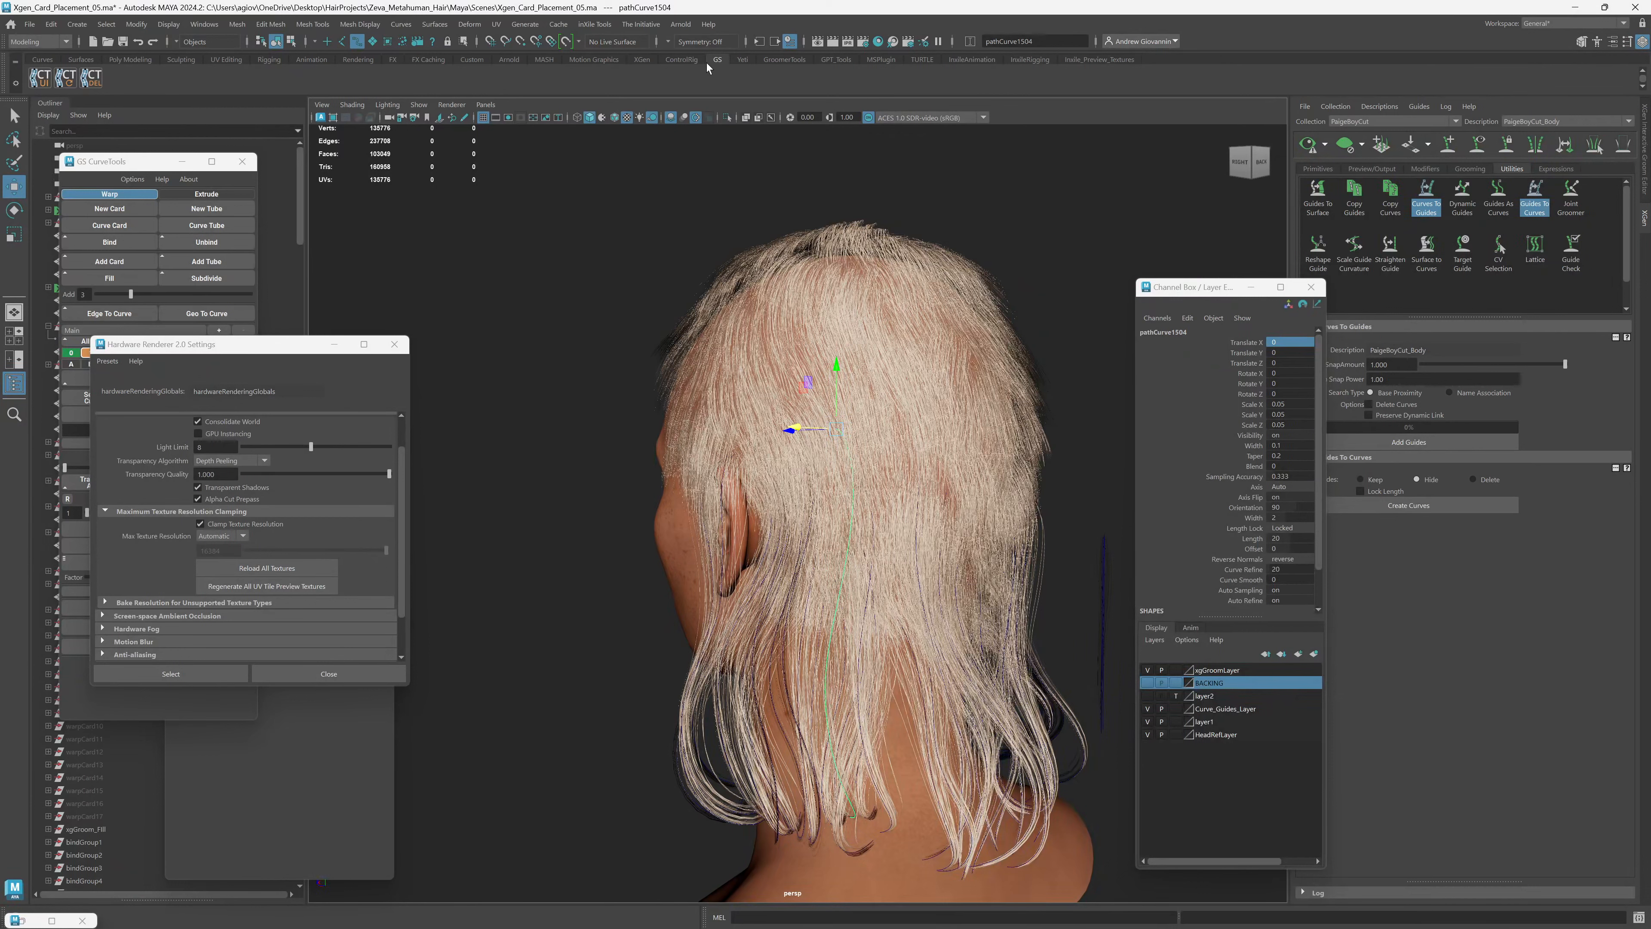
{"action": "left_click", "coordinate": [829, 58]}
{"action": "left_click", "coordinate": [130, 73]}
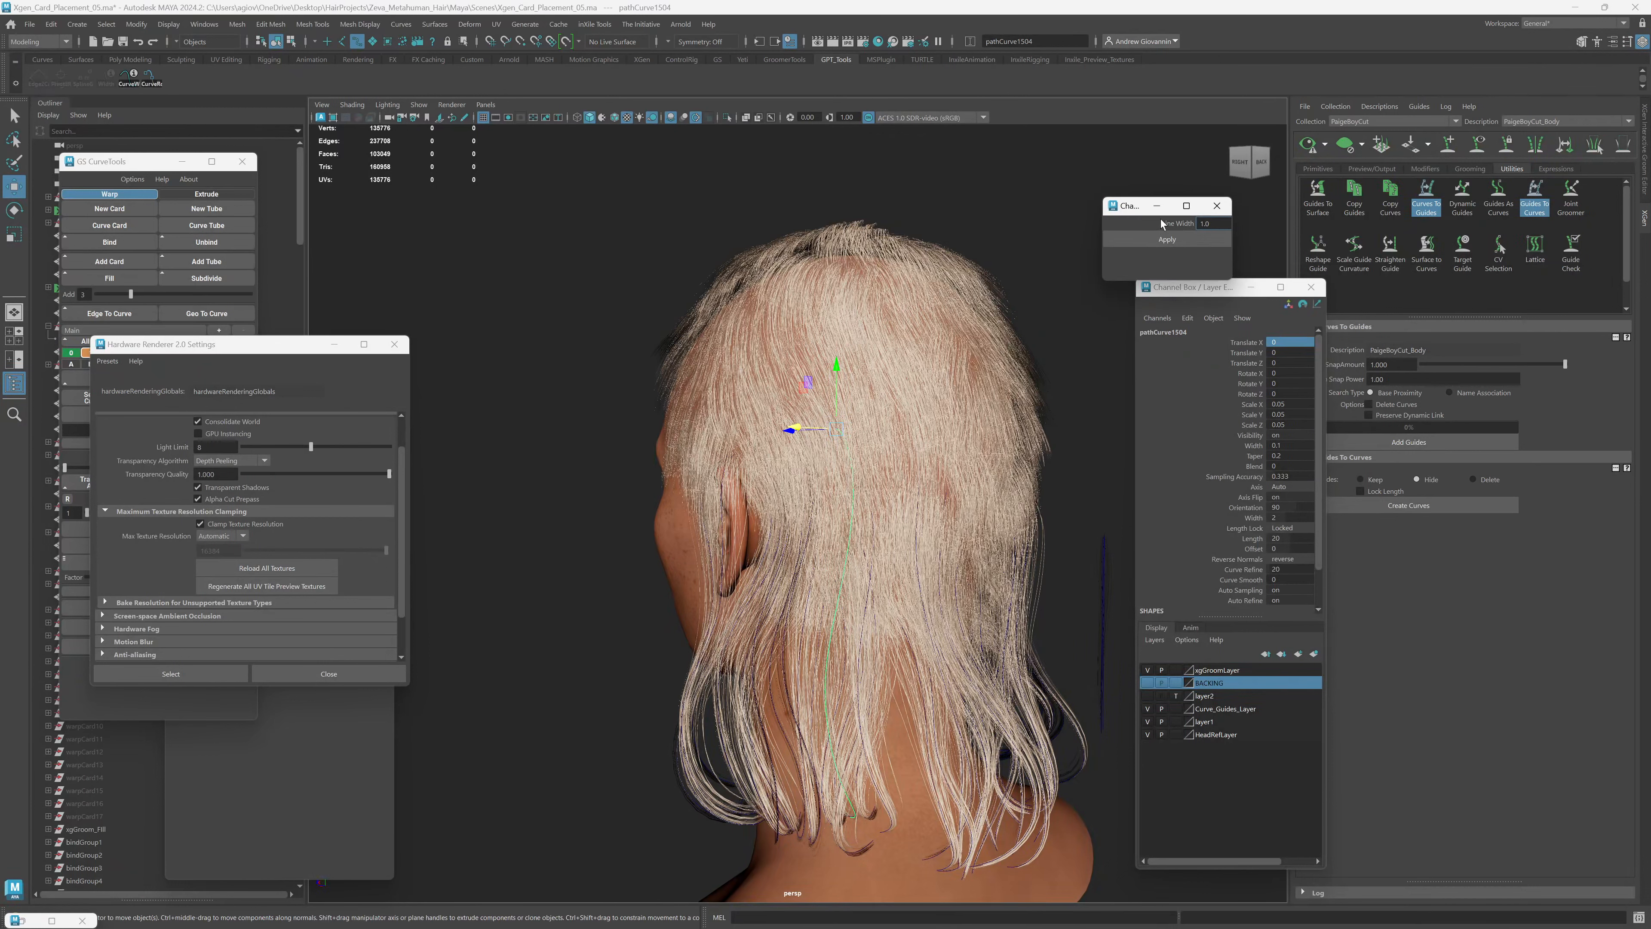
{"action": "left_click_drag", "start_coordinate": [1134, 211], "coordinate": [1157, 171]}
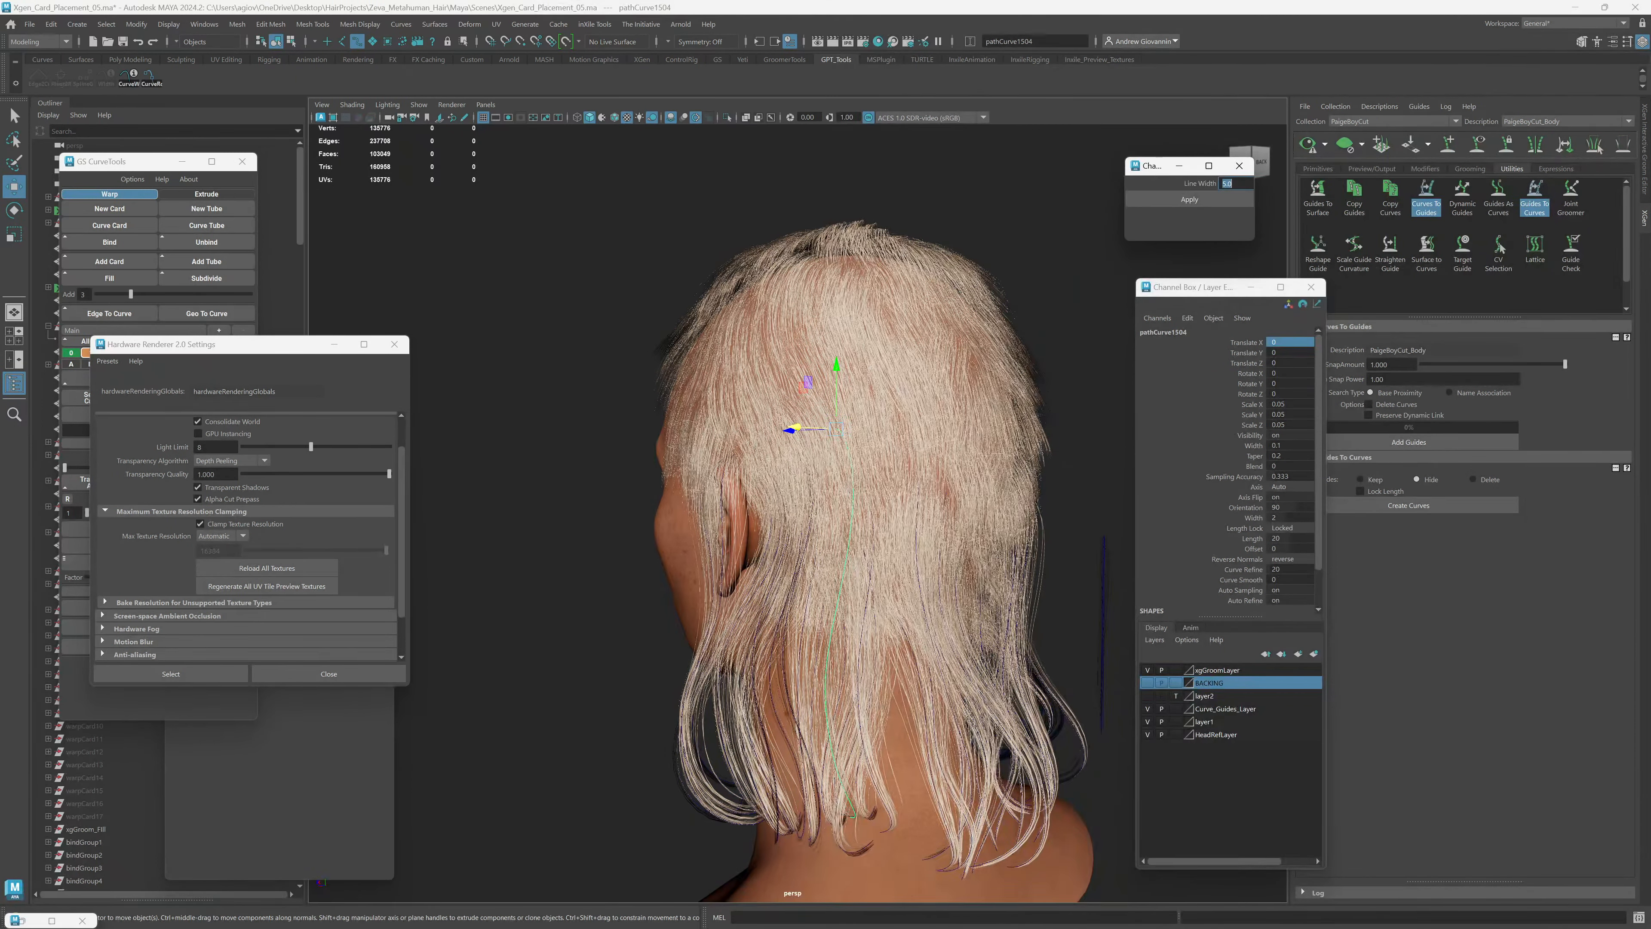
Select the bound clump curve behind the ear, close the renderer settings and set the clump's orientation to -5.2.
{"action": "scroll", "coordinate": [927, 554], "scroll_direction": "up", "scroll_amount": 3}
{"action": "left_click_drag", "start_coordinate": [928, 554], "coordinate": [780, 623], "text": "alt"}
{"action": "left_click", "coordinate": [707, 629]}
{"action": "middle_click_drag", "start_coordinate": [780, 623], "coordinate": [826, 575], "text": "alt"}
{"action": "scroll", "coordinate": [838, 586], "scroll_direction": "up", "scroll_amount": 3}
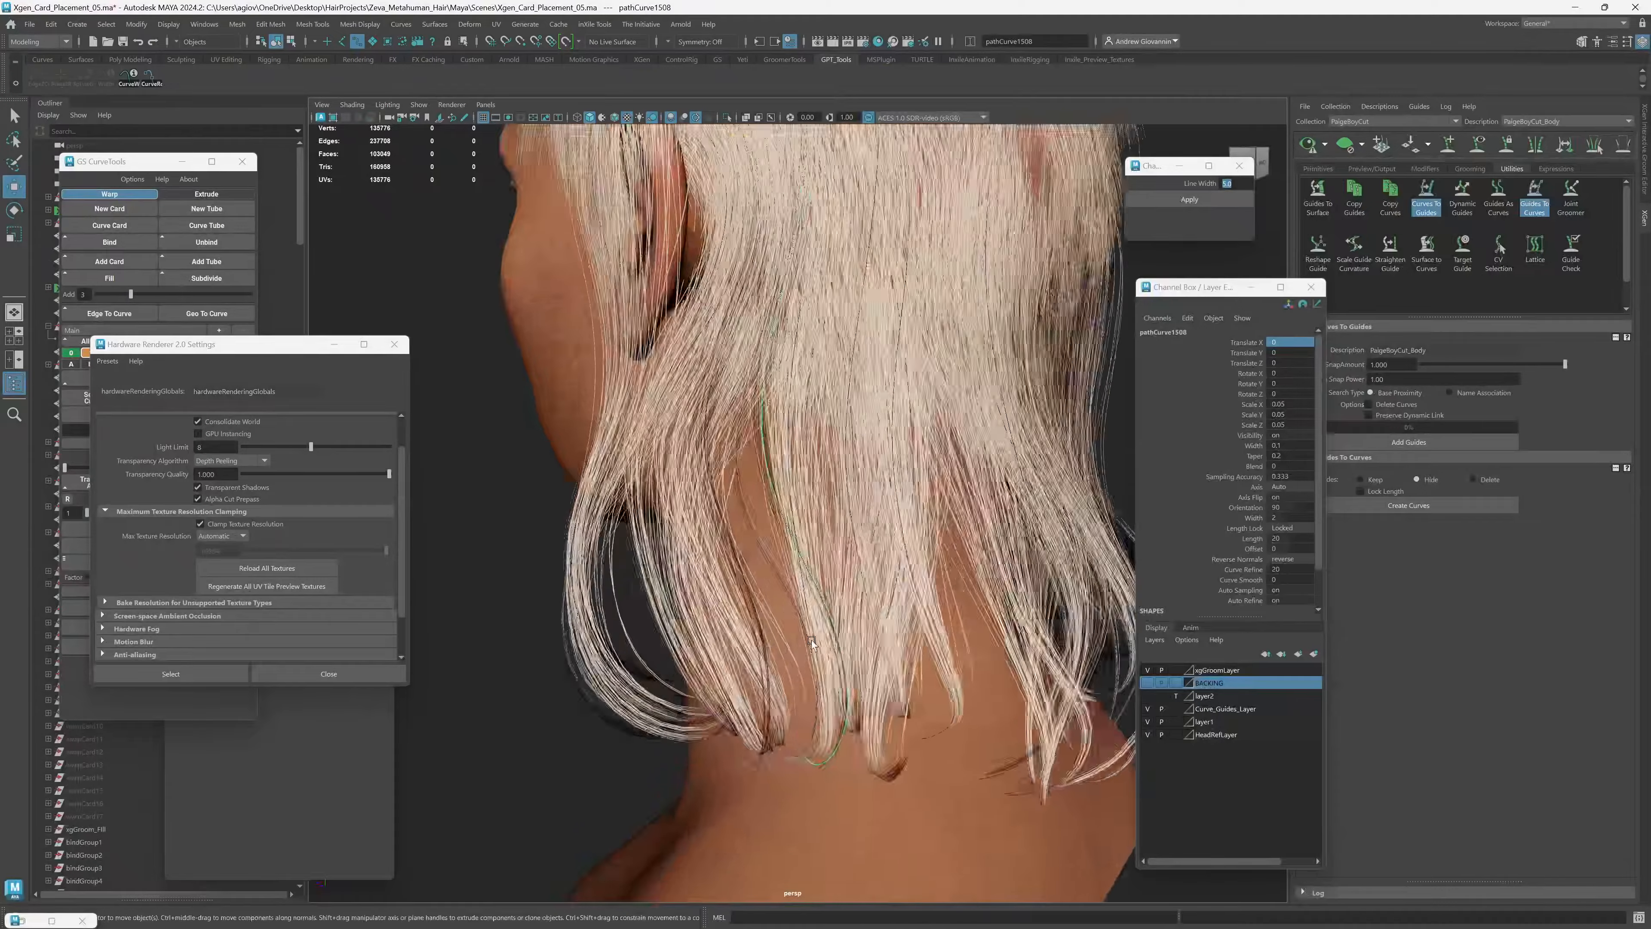
{"action": "left_click_drag", "start_coordinate": [865, 605], "coordinate": [807, 595], "text": "alt"}
{"action": "middle_click_drag", "start_coordinate": [806, 595], "coordinate": [777, 634], "text": "alt"}
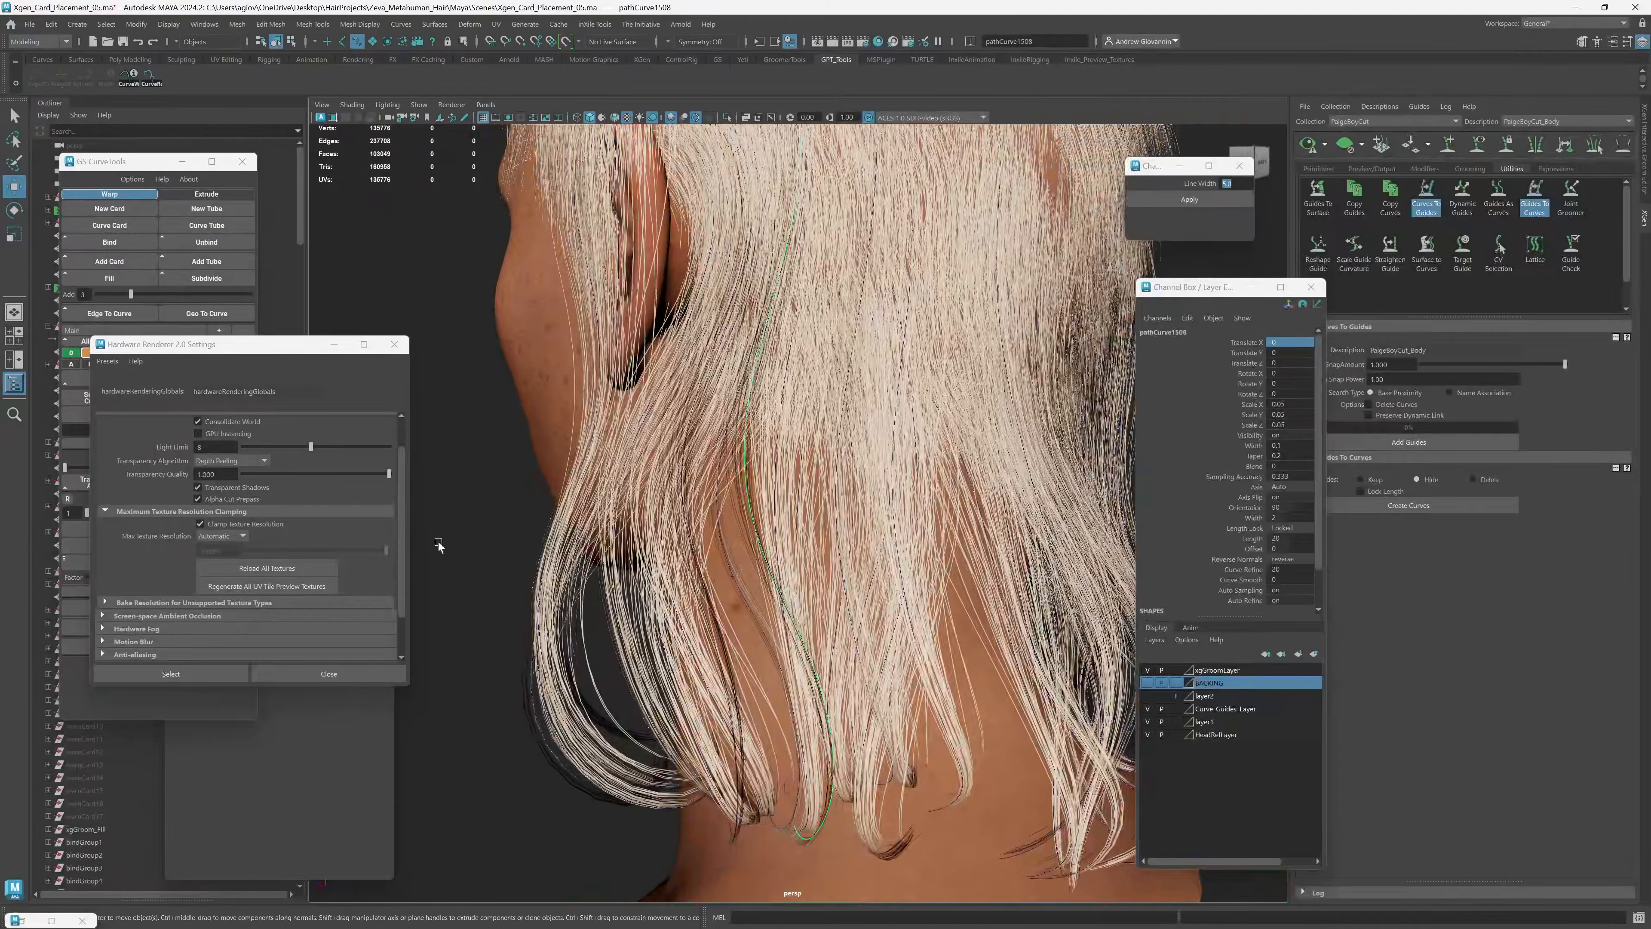
{"action": "left_click", "coordinate": [394, 344]}
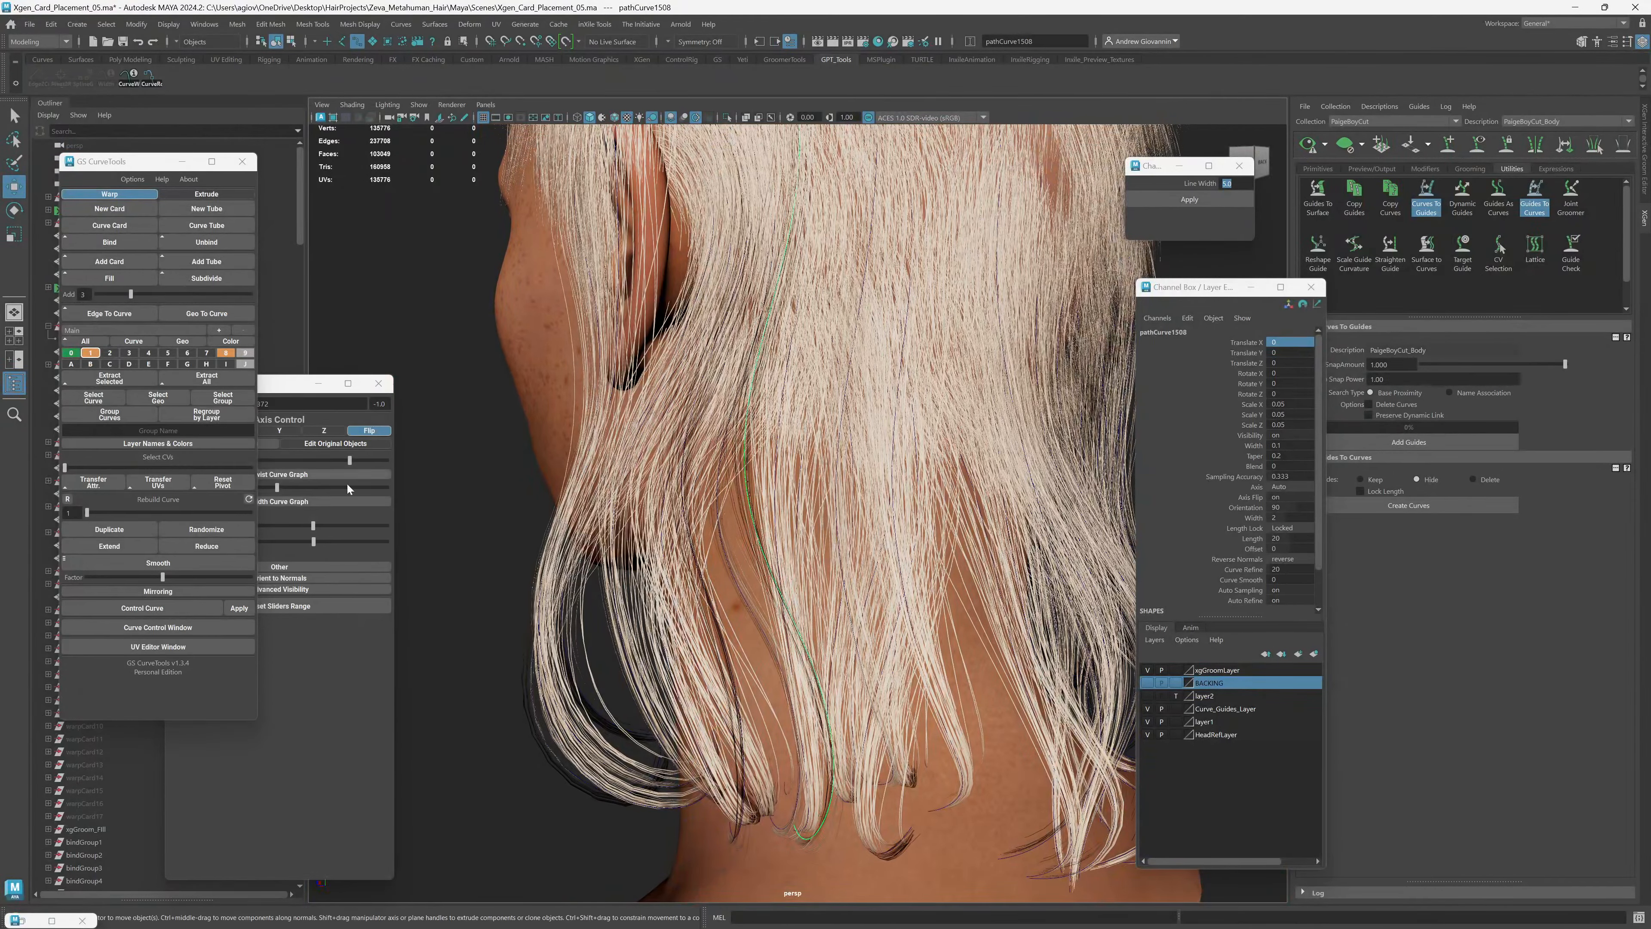
{"action": "left_click_drag", "start_coordinate": [350, 460], "coordinate": [312, 472]}
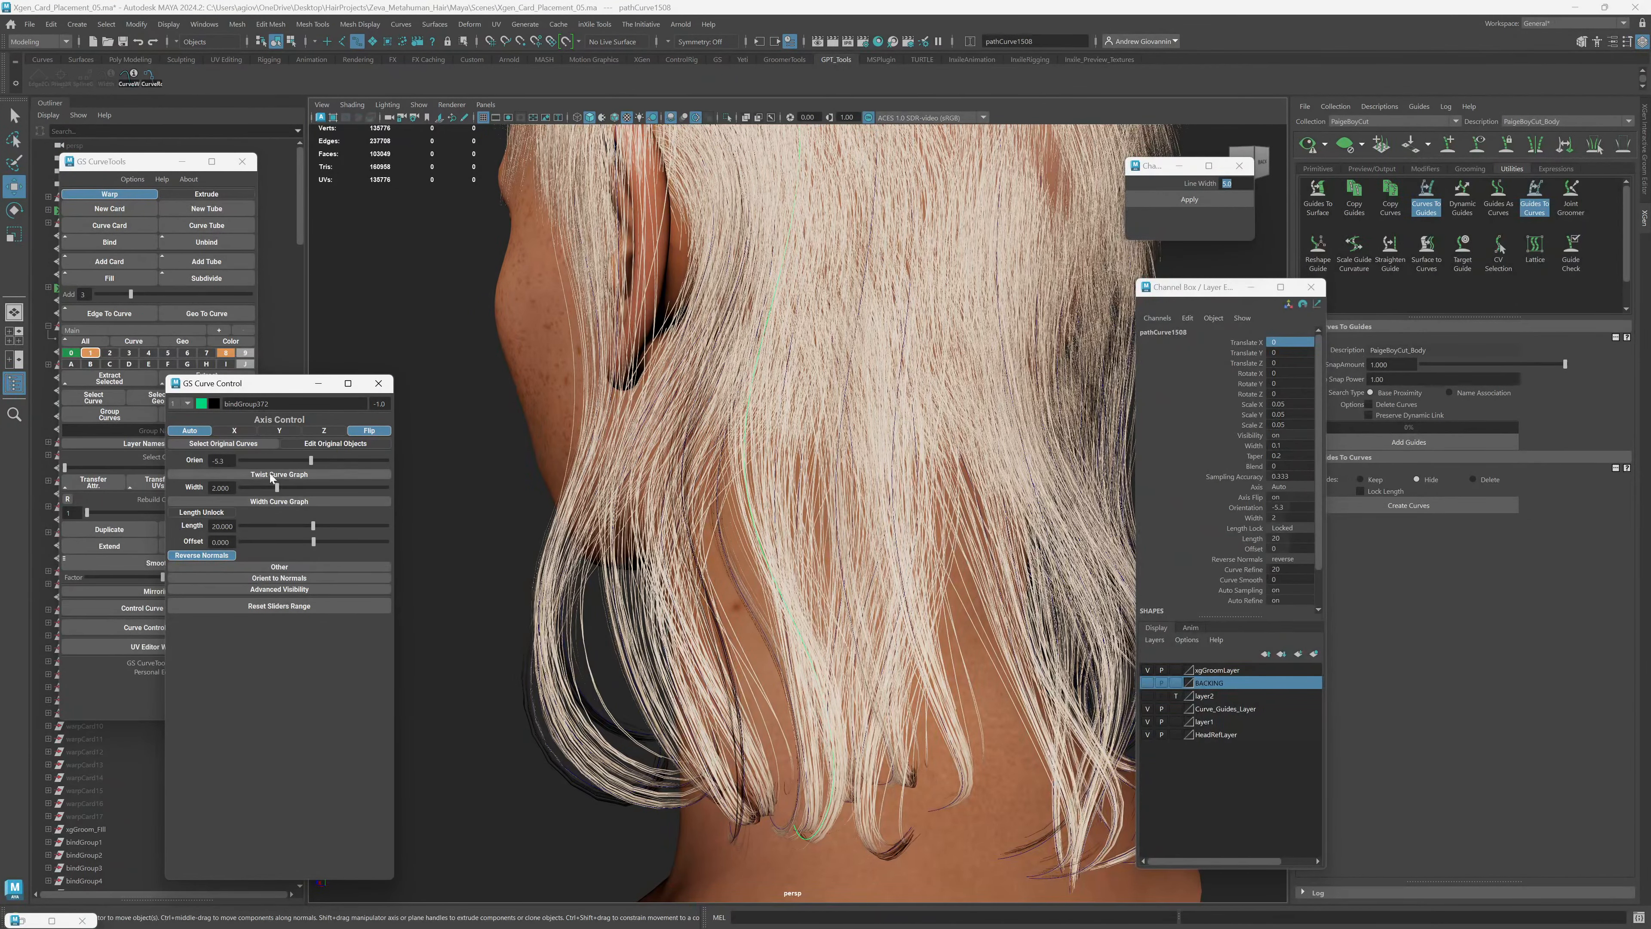
Select the clump's original curves and set their card width to 1 and twist to 51.1.
{"action": "left_click", "coordinate": [250, 445]}
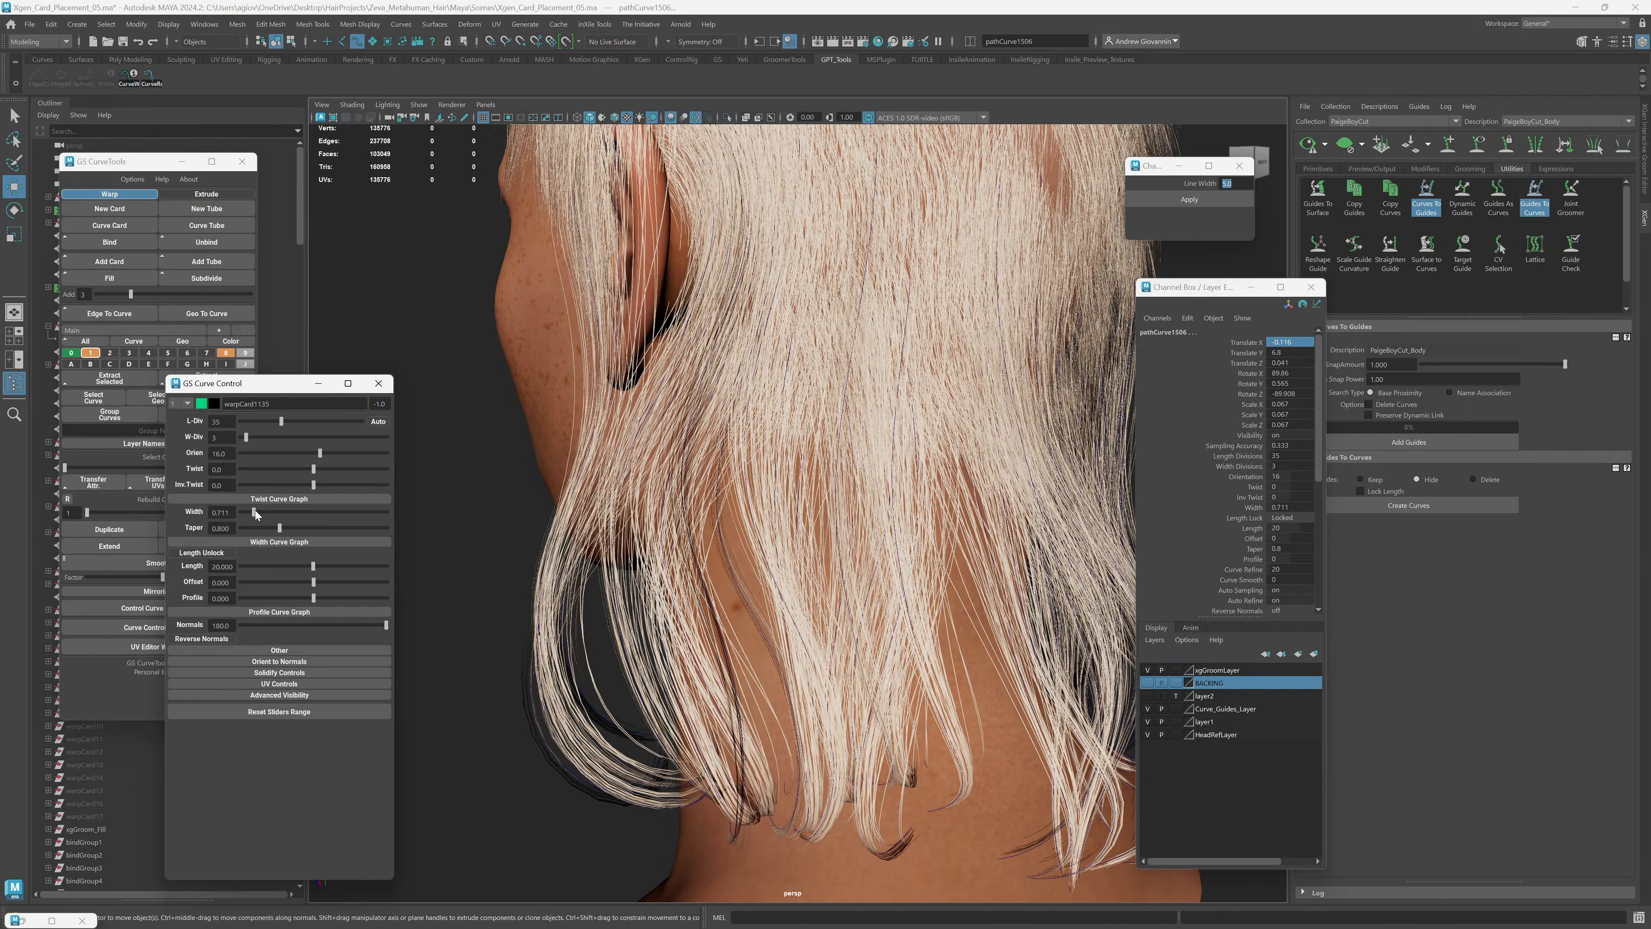
{"action": "mouse_move", "coordinate": [256, 510]}
{"action": "left_mouse_down"}
{"action": "mouse_move", "coordinate": [276, 509]}
{"action": "mouse_move", "coordinate": [258, 511]}
{"action": "left_mouse_up"}
{"action": "type", "text": "1"}
{"action": "key", "text": "Return"}
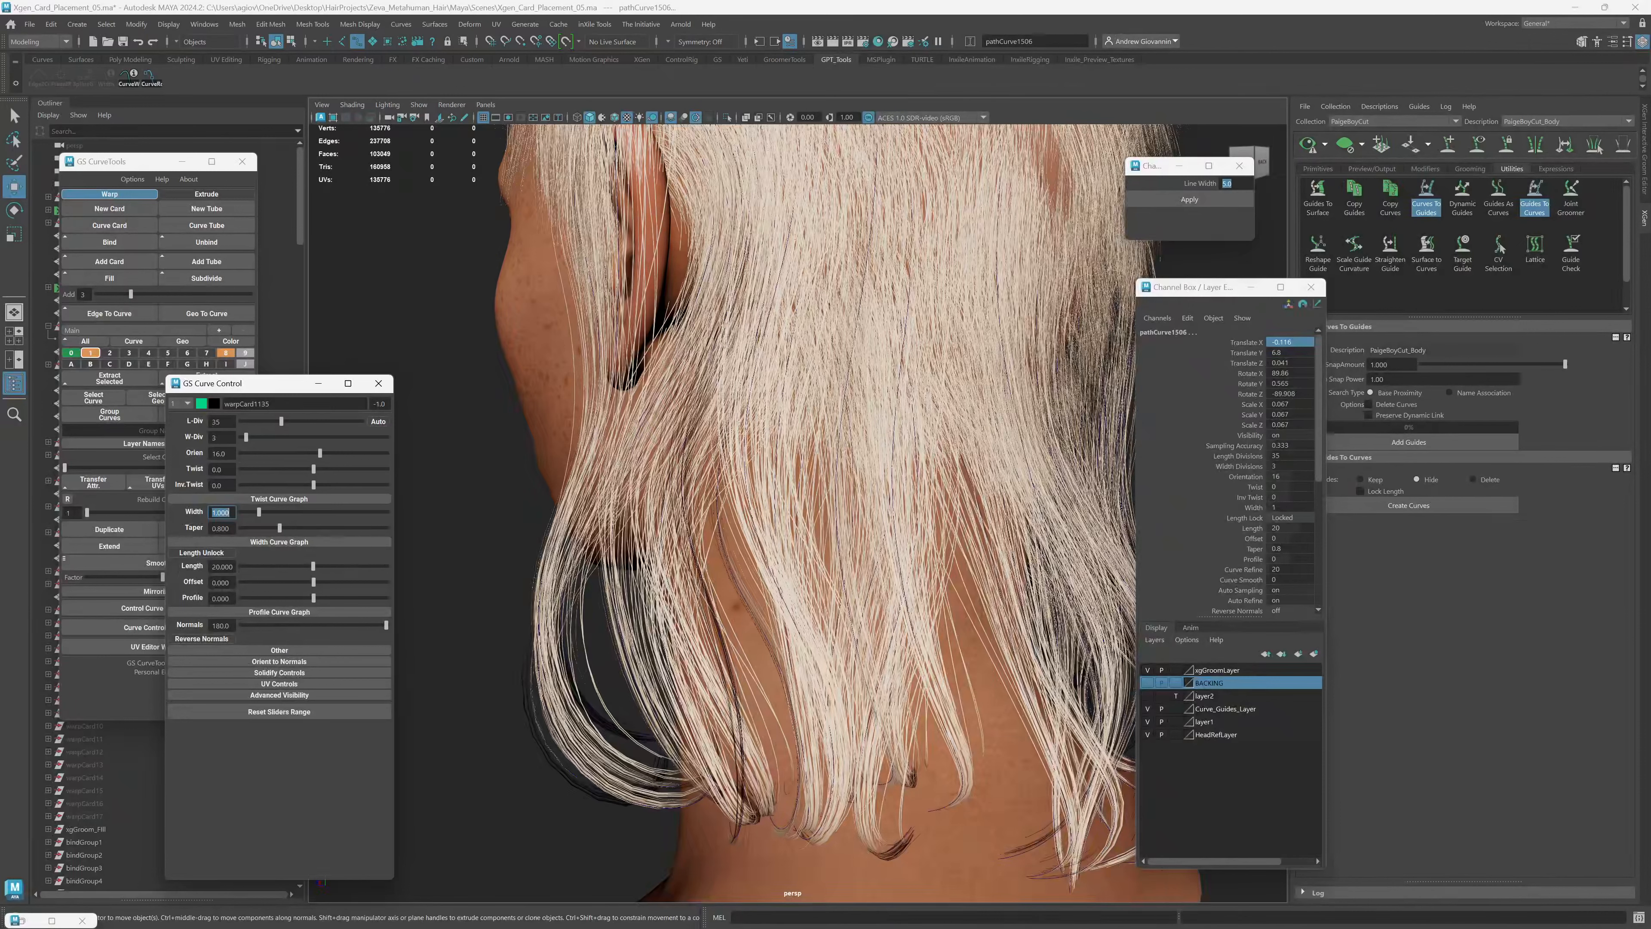
{"action": "left_click_drag", "start_coordinate": [312, 468], "coordinate": [334, 468]}
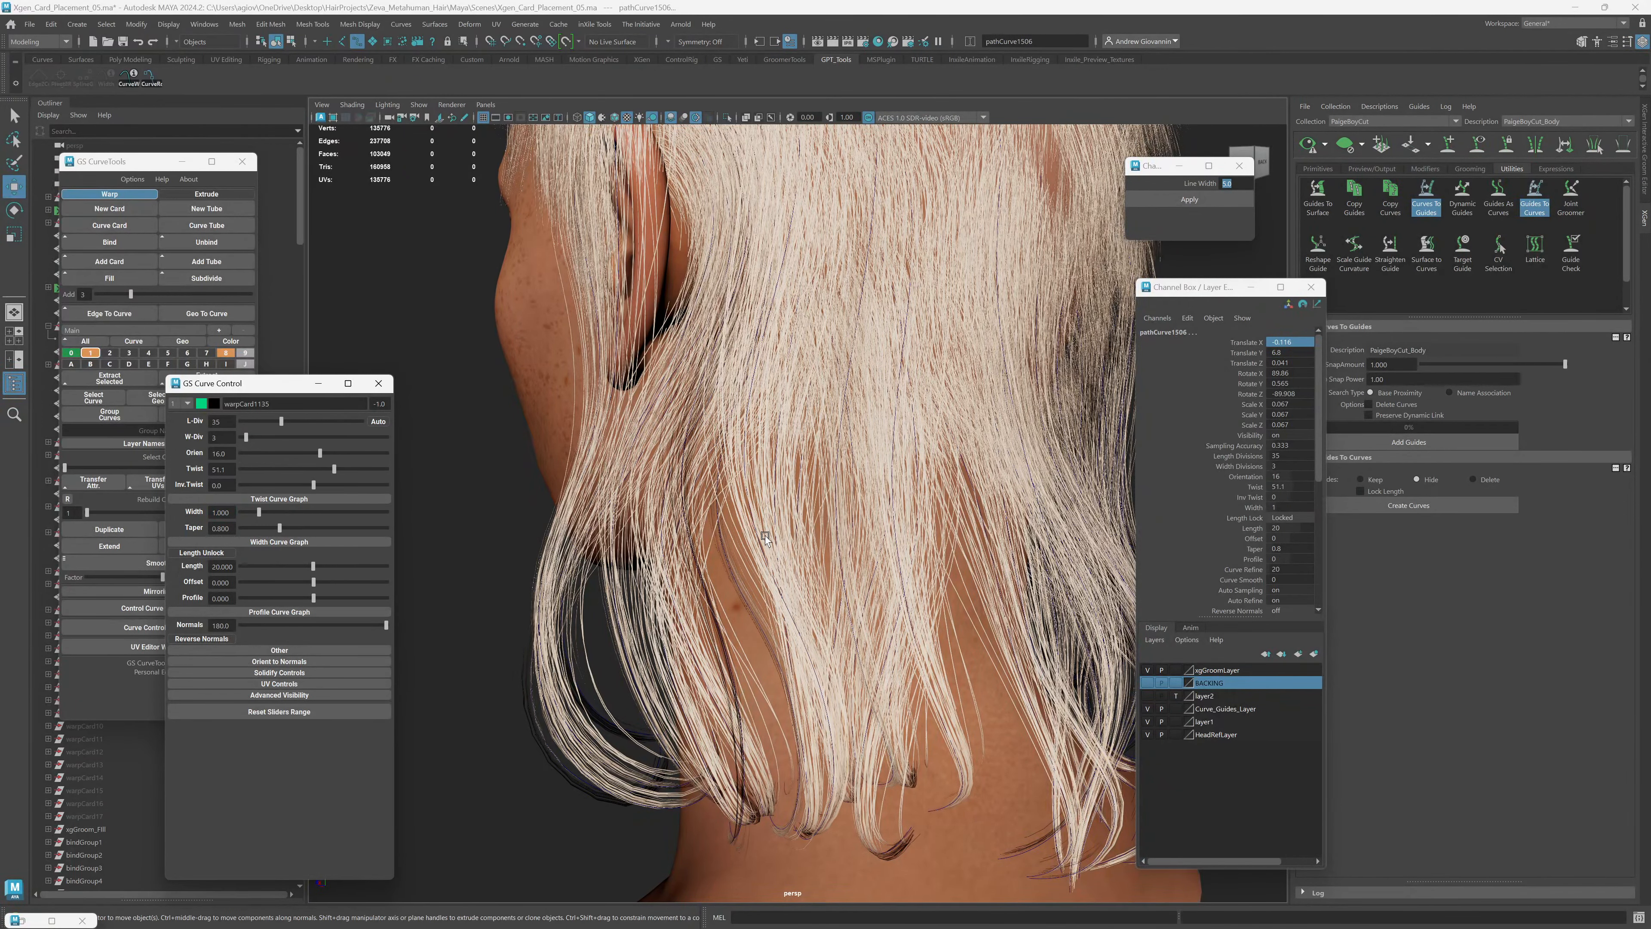
Reselect the bound clump curve behind the ear, set its overall width to 1.8 and select the neighbouring clump curve.
{"action": "left_click", "coordinate": [749, 547]}
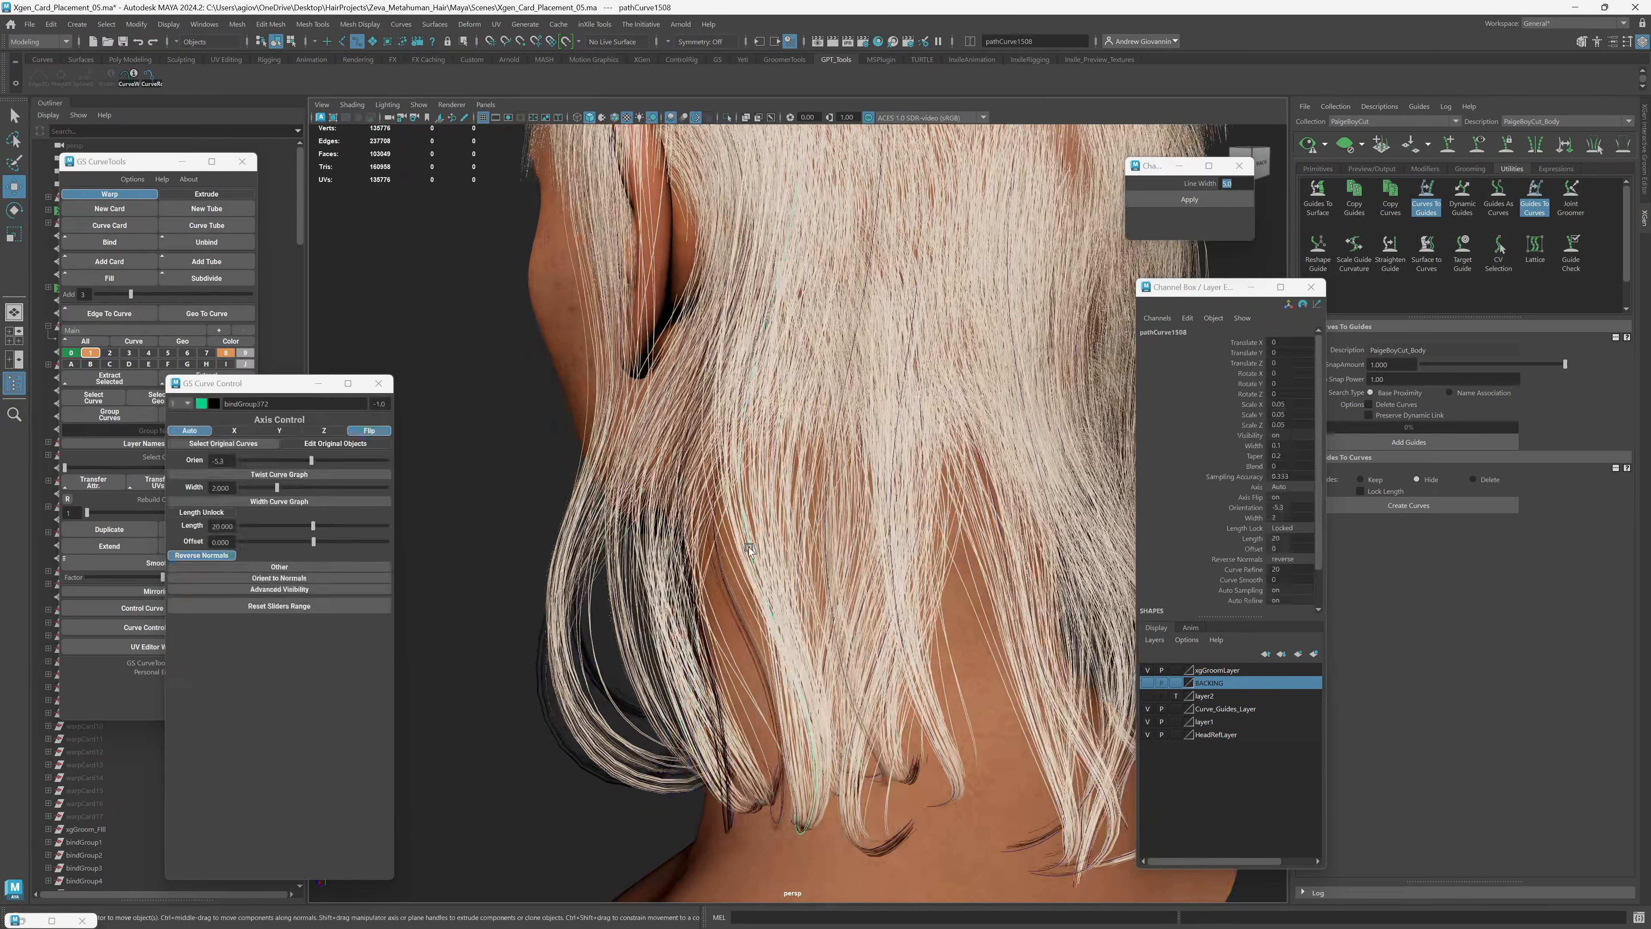
{"action": "left_click_drag", "start_coordinate": [280, 487], "coordinate": [273, 488]}
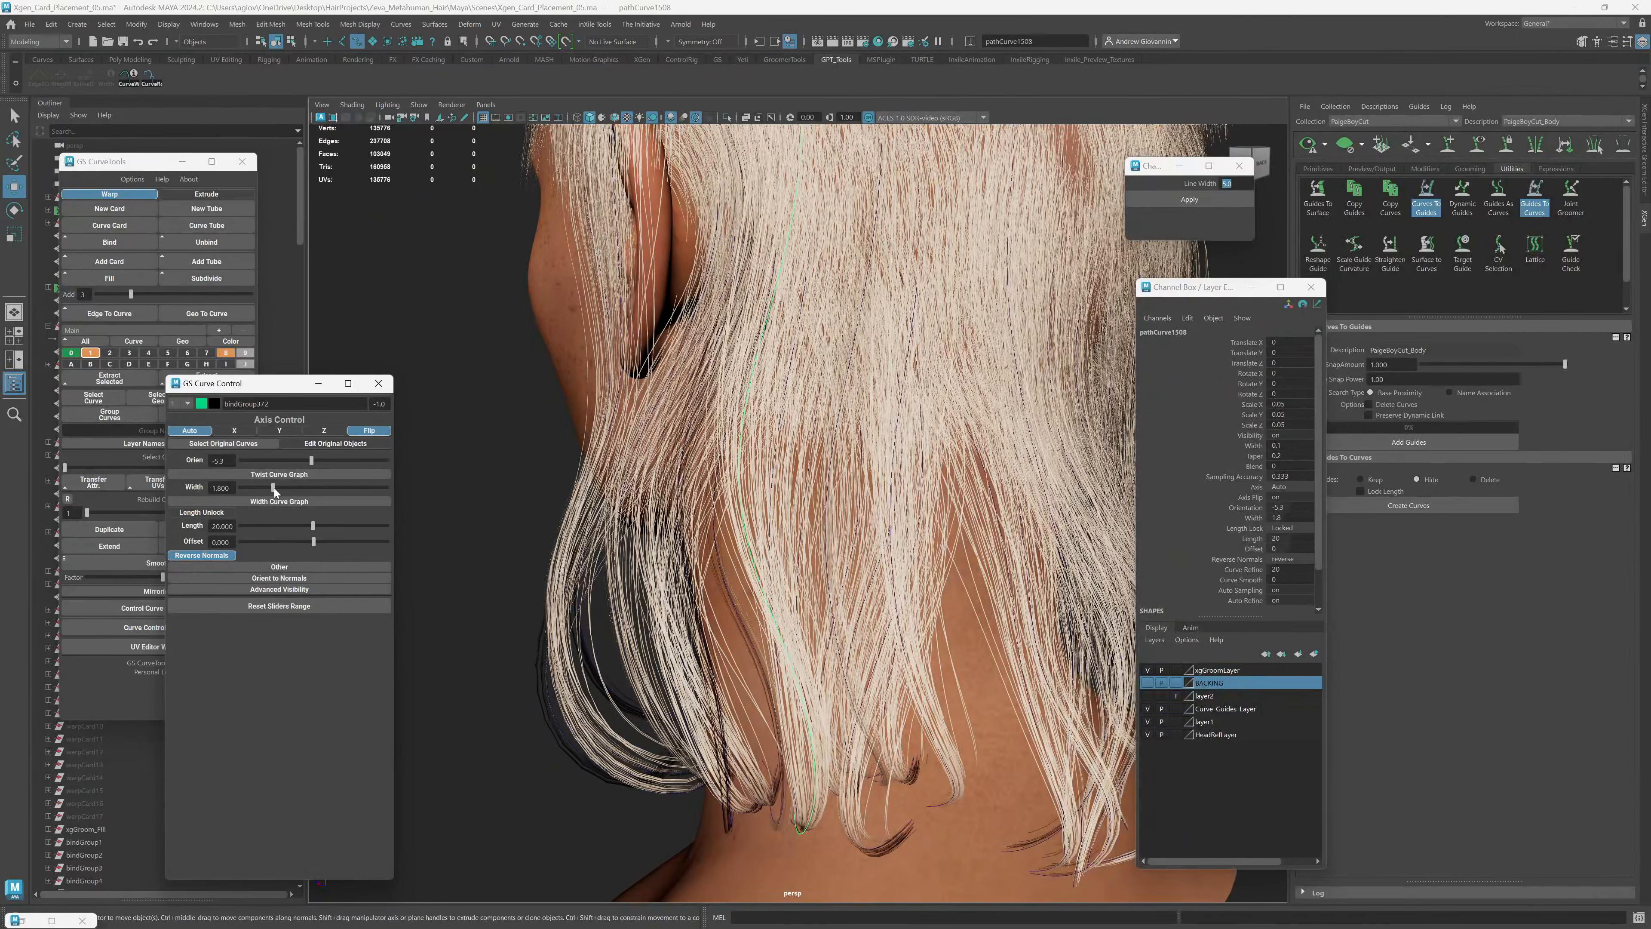
{"action": "left_click", "coordinate": [750, 598]}
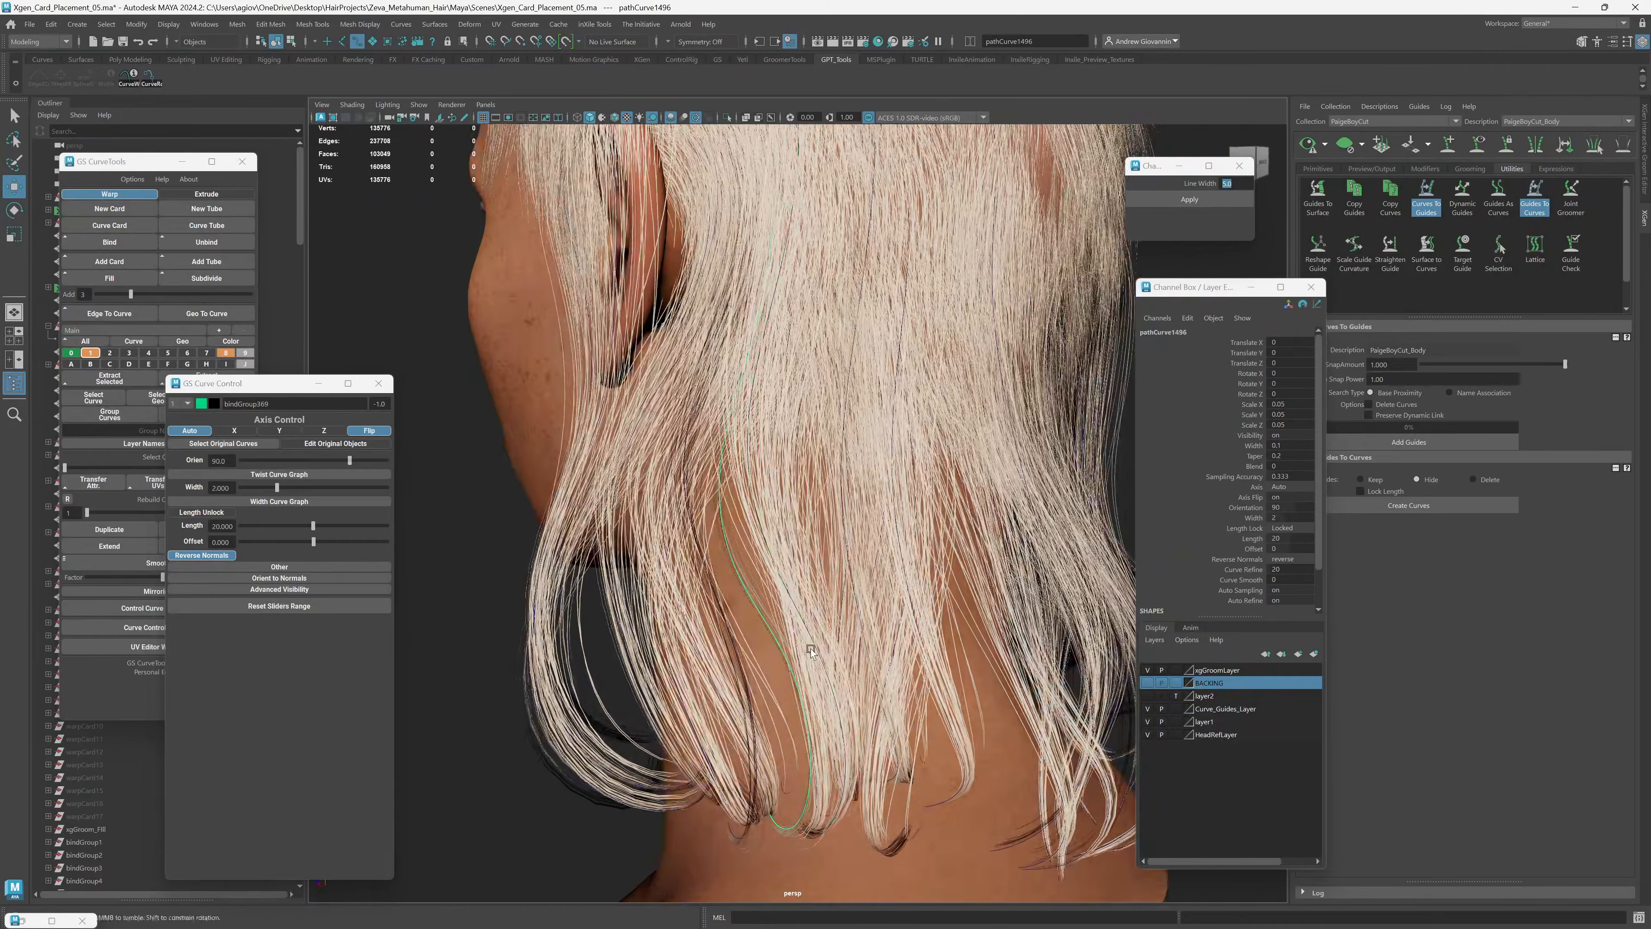
Refine the selected clump with orientation -7.5 and overall width 2.462, adding a slight twist to its original cards.
{"action": "mouse_move", "coordinate": [821, 656]}
{"action": "left_mouse_down", "text": "alt"}
{"action": "mouse_move", "coordinate": [911, 650]}
{"action": "mouse_move", "coordinate": [800, 657]}
{"action": "mouse_move", "coordinate": [884, 654]}
{"action": "mouse_move", "coordinate": [814, 654]}
{"action": "left_mouse_up", "text": "alt"}
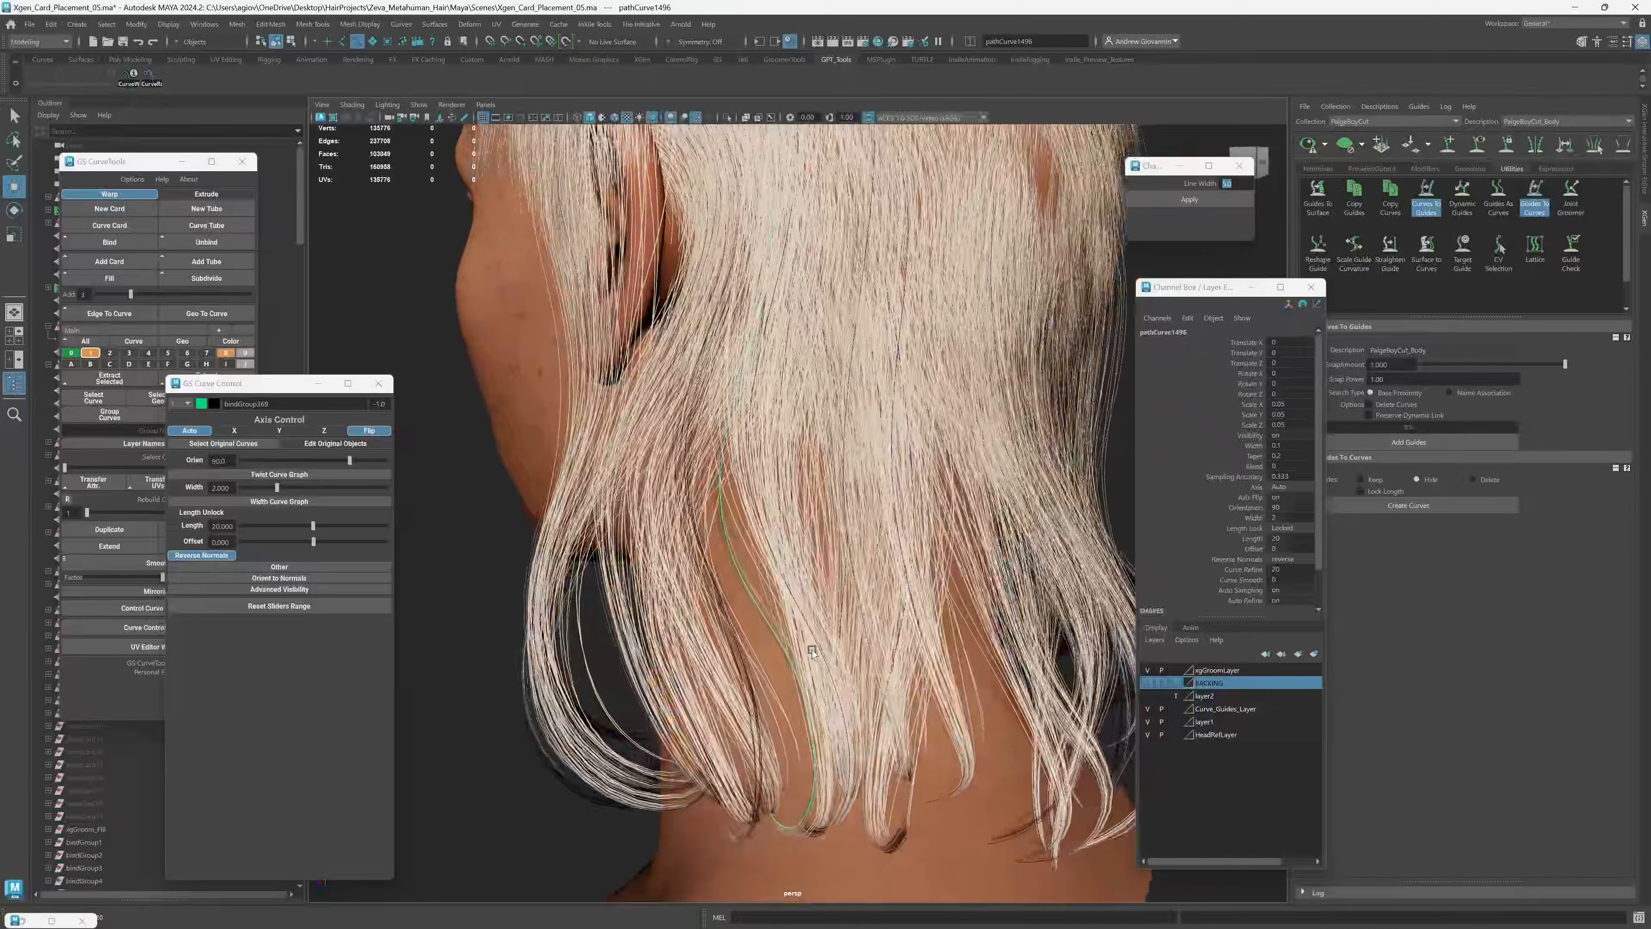
{"action": "left_click_drag", "start_coordinate": [350, 460], "coordinate": [311, 462]}
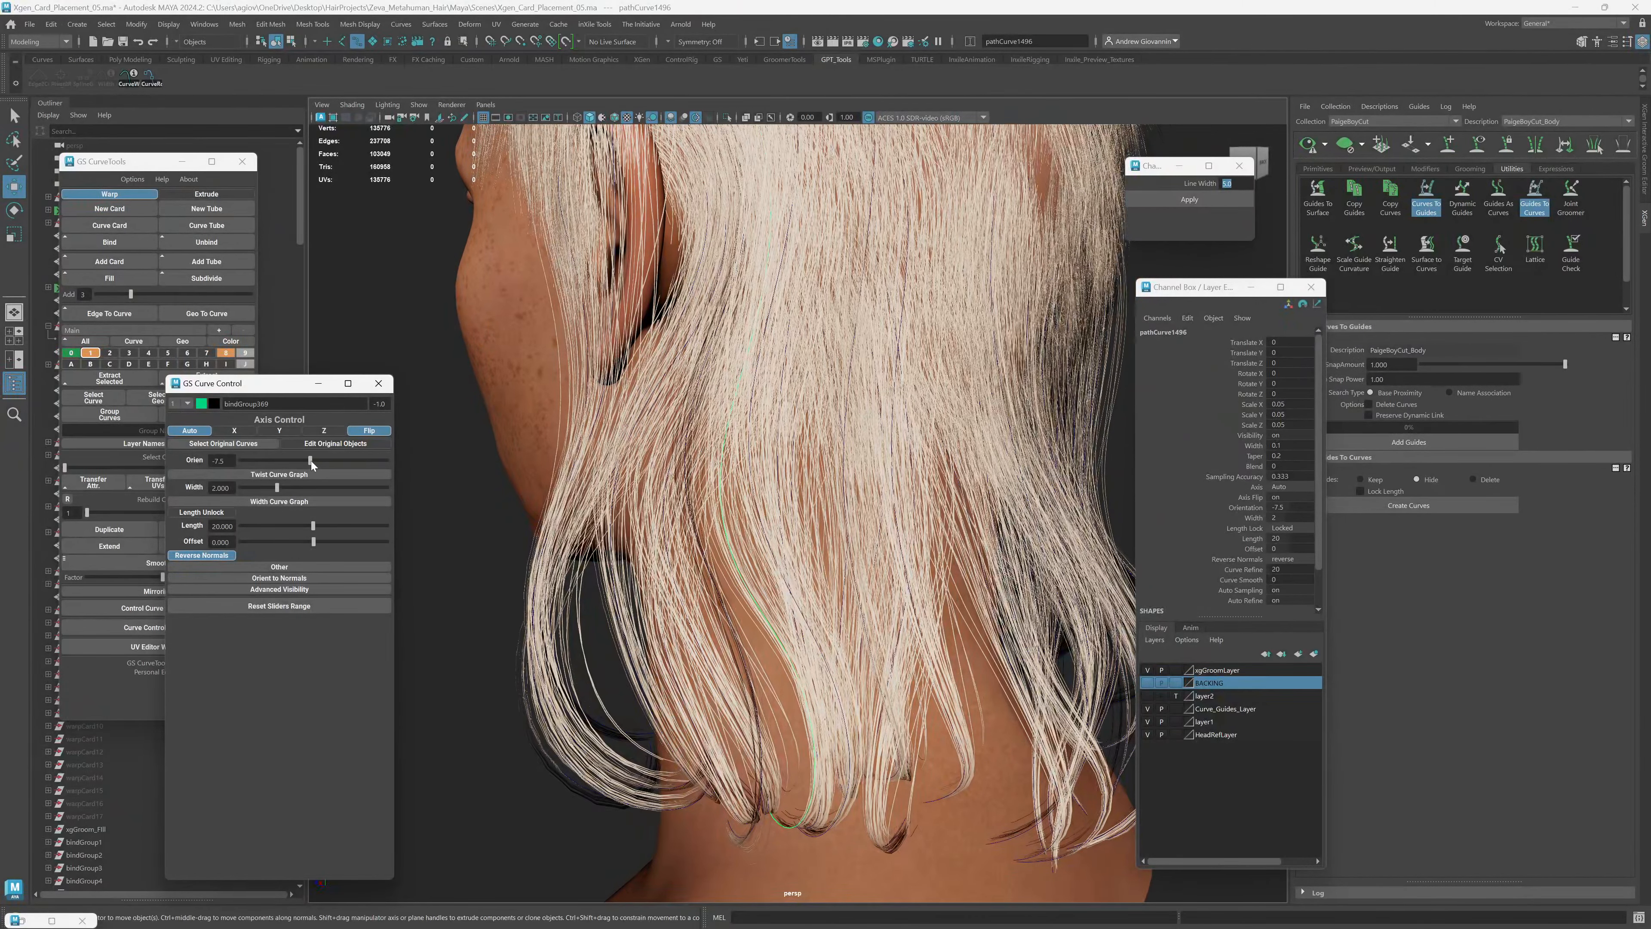
{"action": "left_click", "coordinate": [257, 444]}
{"action": "mouse_move", "coordinate": [312, 468]}
{"action": "left_mouse_down"}
{"action": "mouse_move", "coordinate": [342, 475]}
{"action": "mouse_move", "coordinate": [316, 474]}
{"action": "left_mouse_up"}
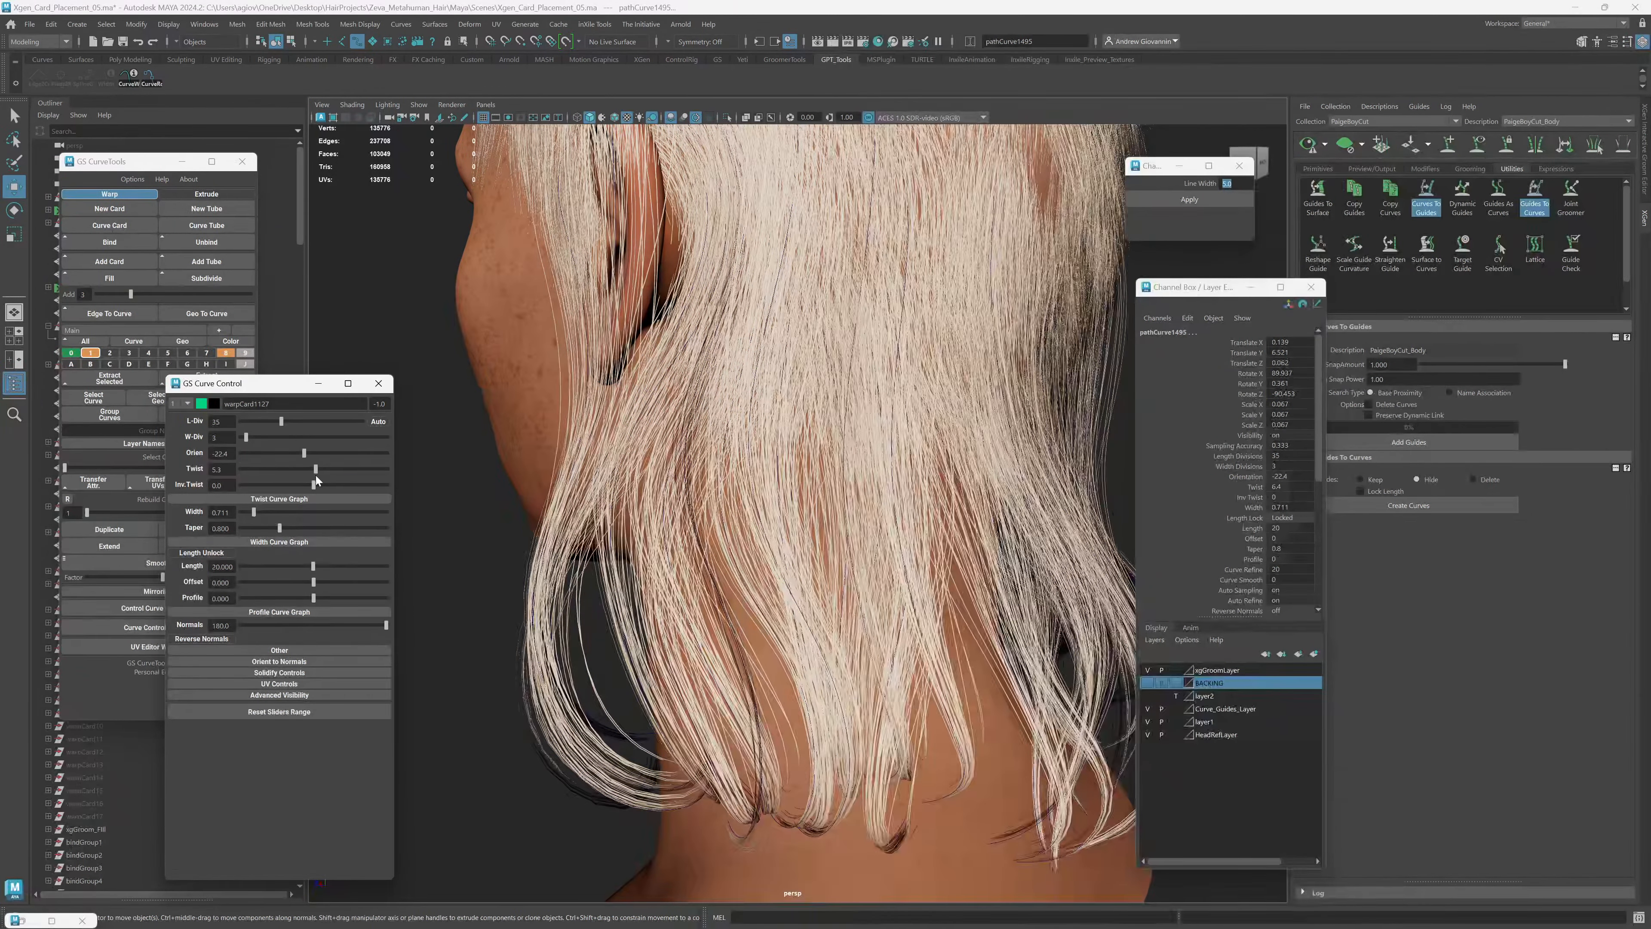
{"action": "left_click_drag", "start_coordinate": [786, 626], "coordinate": [752, 641], "text": "alt"}
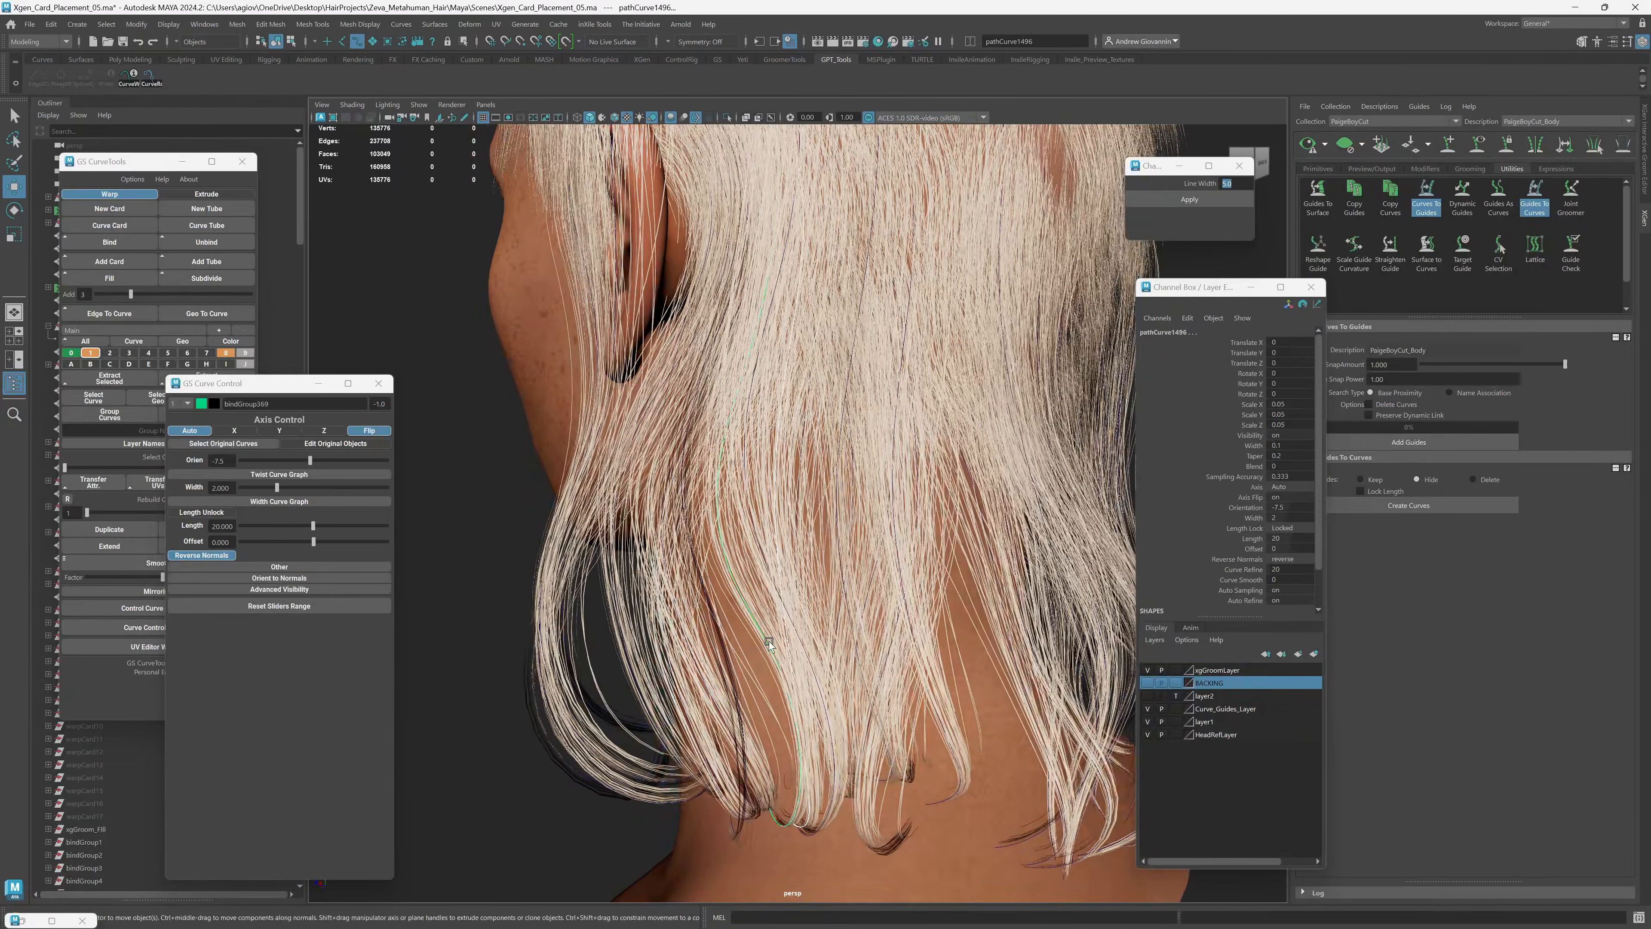
{"action": "left_click_drag", "start_coordinate": [280, 487], "coordinate": [287, 488]}
Select the neighbouring clump closer to the ear, set its orientation to -7.5 and width to 2.368, and twist its original cards.
{"action": "left_click", "coordinate": [725, 666]}
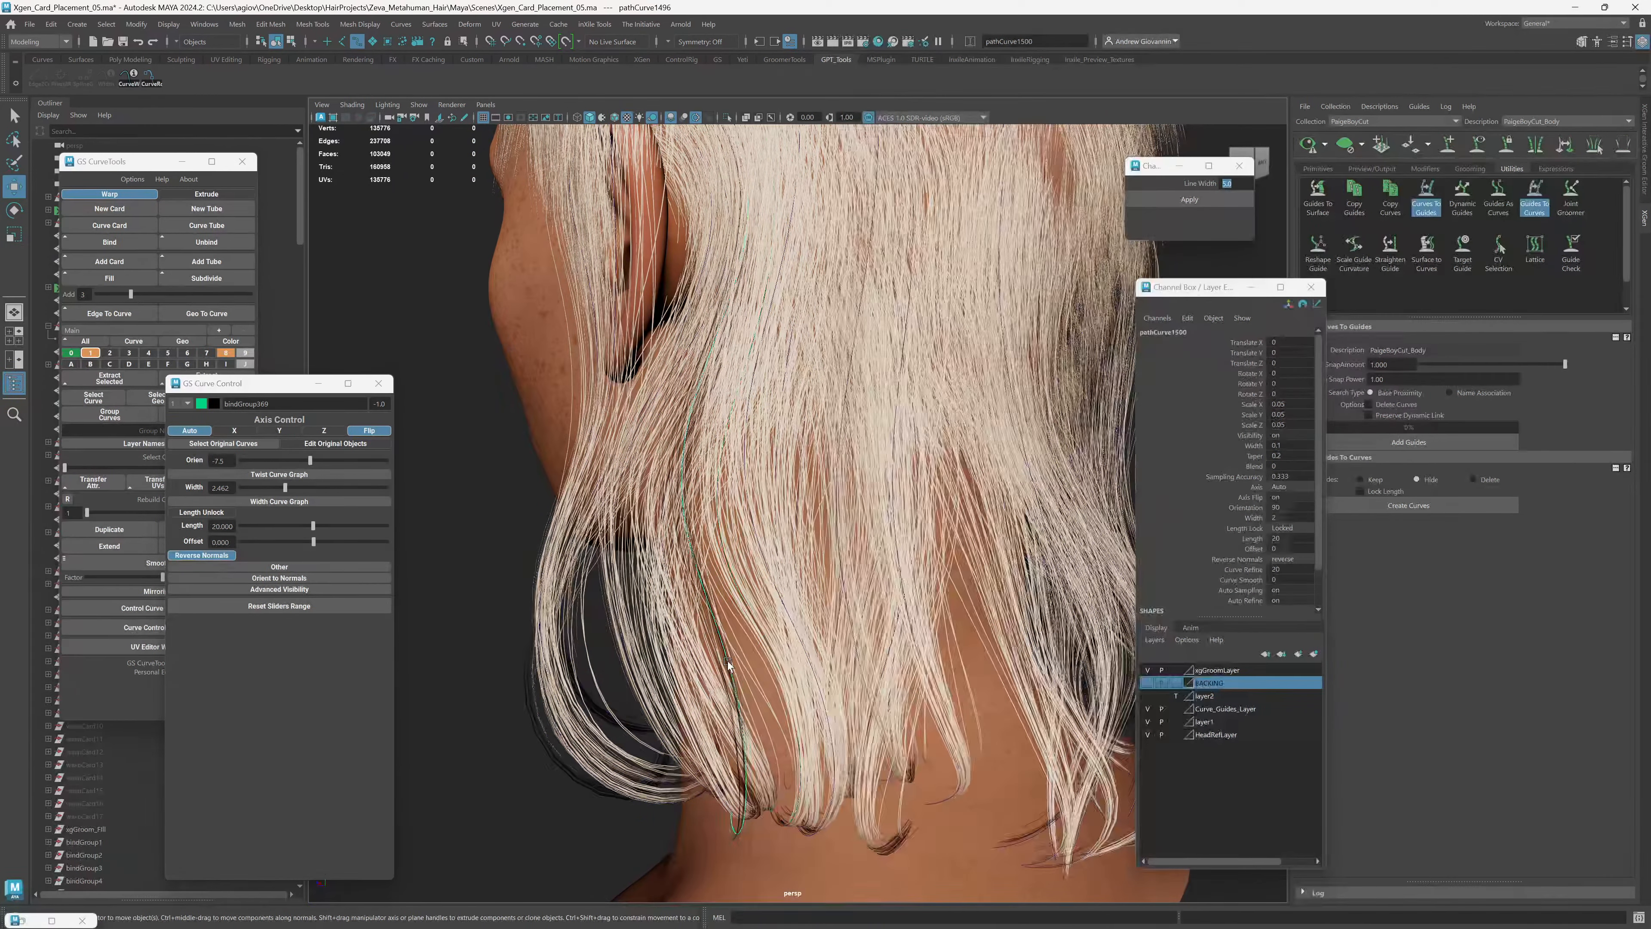
{"action": "left_click_drag", "start_coordinate": [353, 463], "coordinate": [313, 468]}
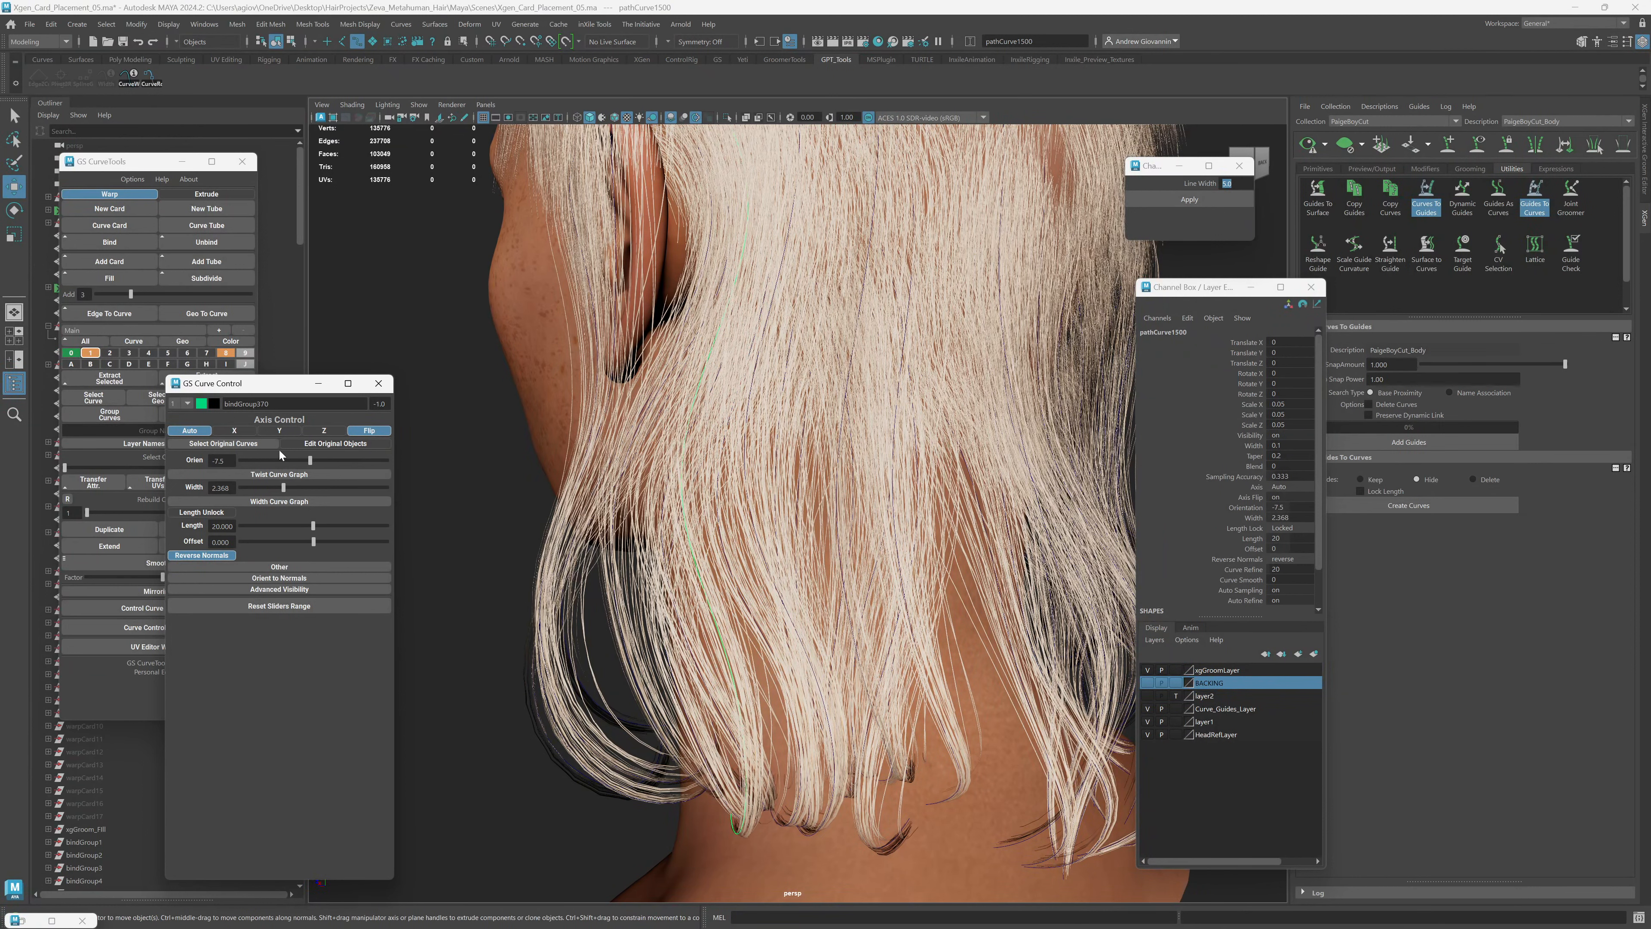
{"action": "left_click", "coordinate": [260, 444]}
{"action": "left_click_drag", "start_coordinate": [305, 454], "coordinate": [325, 469]}
{"action": "left_click_drag", "start_coordinate": [740, 695], "coordinate": [710, 633], "text": "alt"}
Select the next unadjusted clump at the back of the head, set its orientation to 51.1, widen it and twist its original cards.
{"action": "left_click", "coordinate": [725, 606]}
{"action": "left_click", "coordinate": [699, 636]}
{"action": "right_click_drag", "start_coordinate": [709, 634], "coordinate": [677, 497], "text": "alt"}
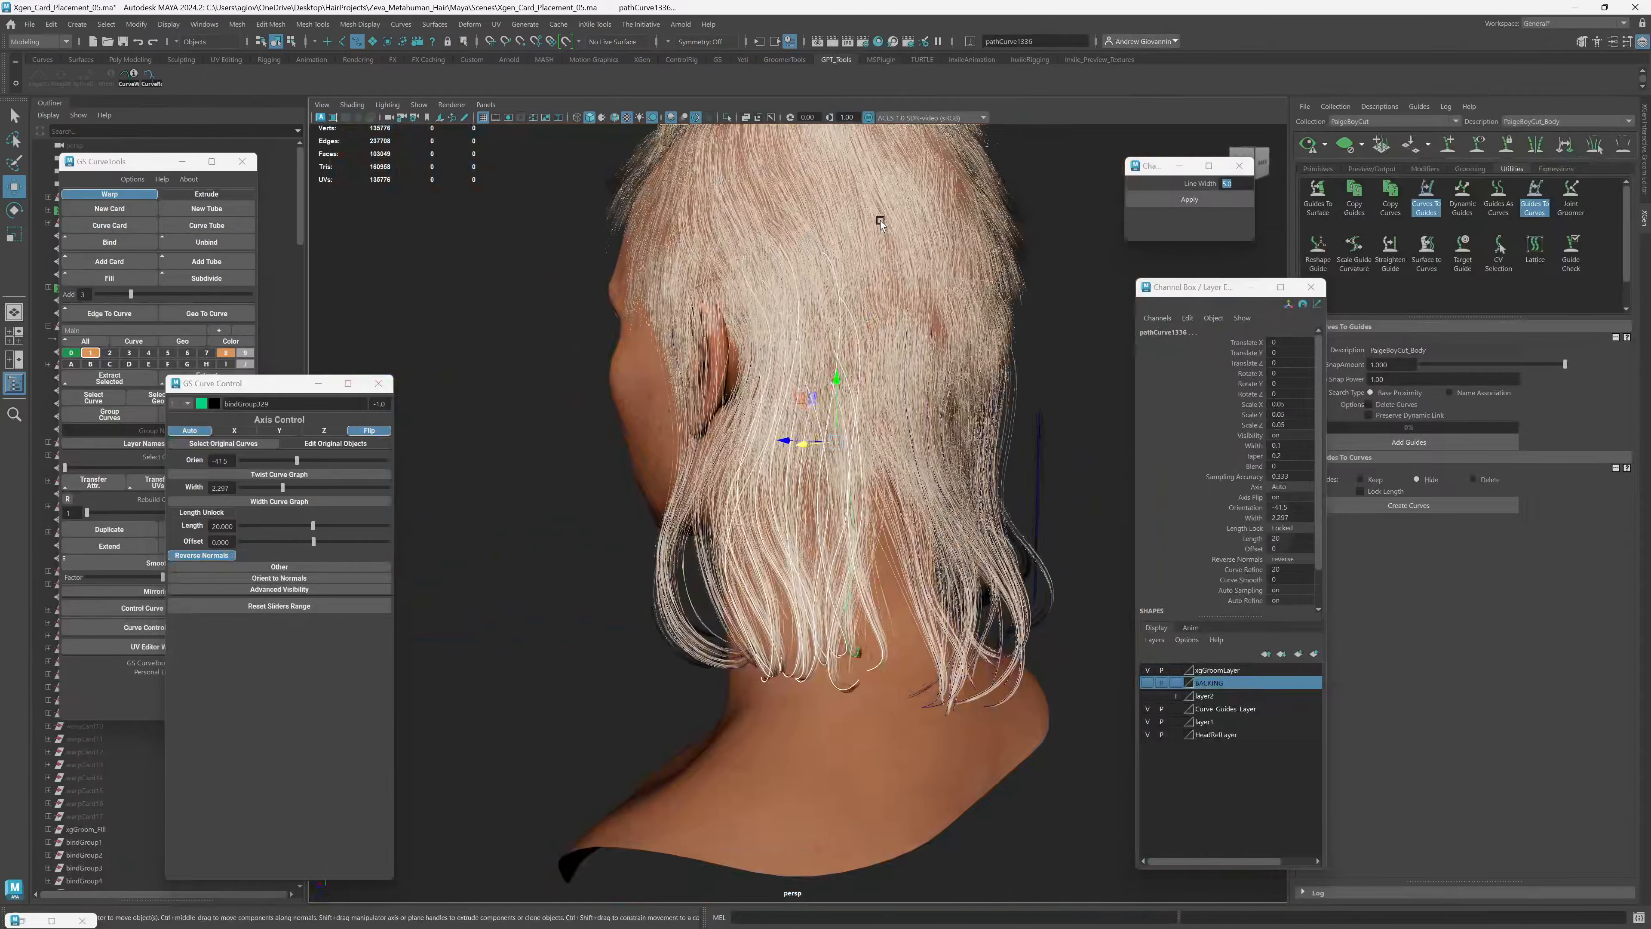
{"action": "left_click_drag", "start_coordinate": [705, 275], "coordinate": [792, 269]}
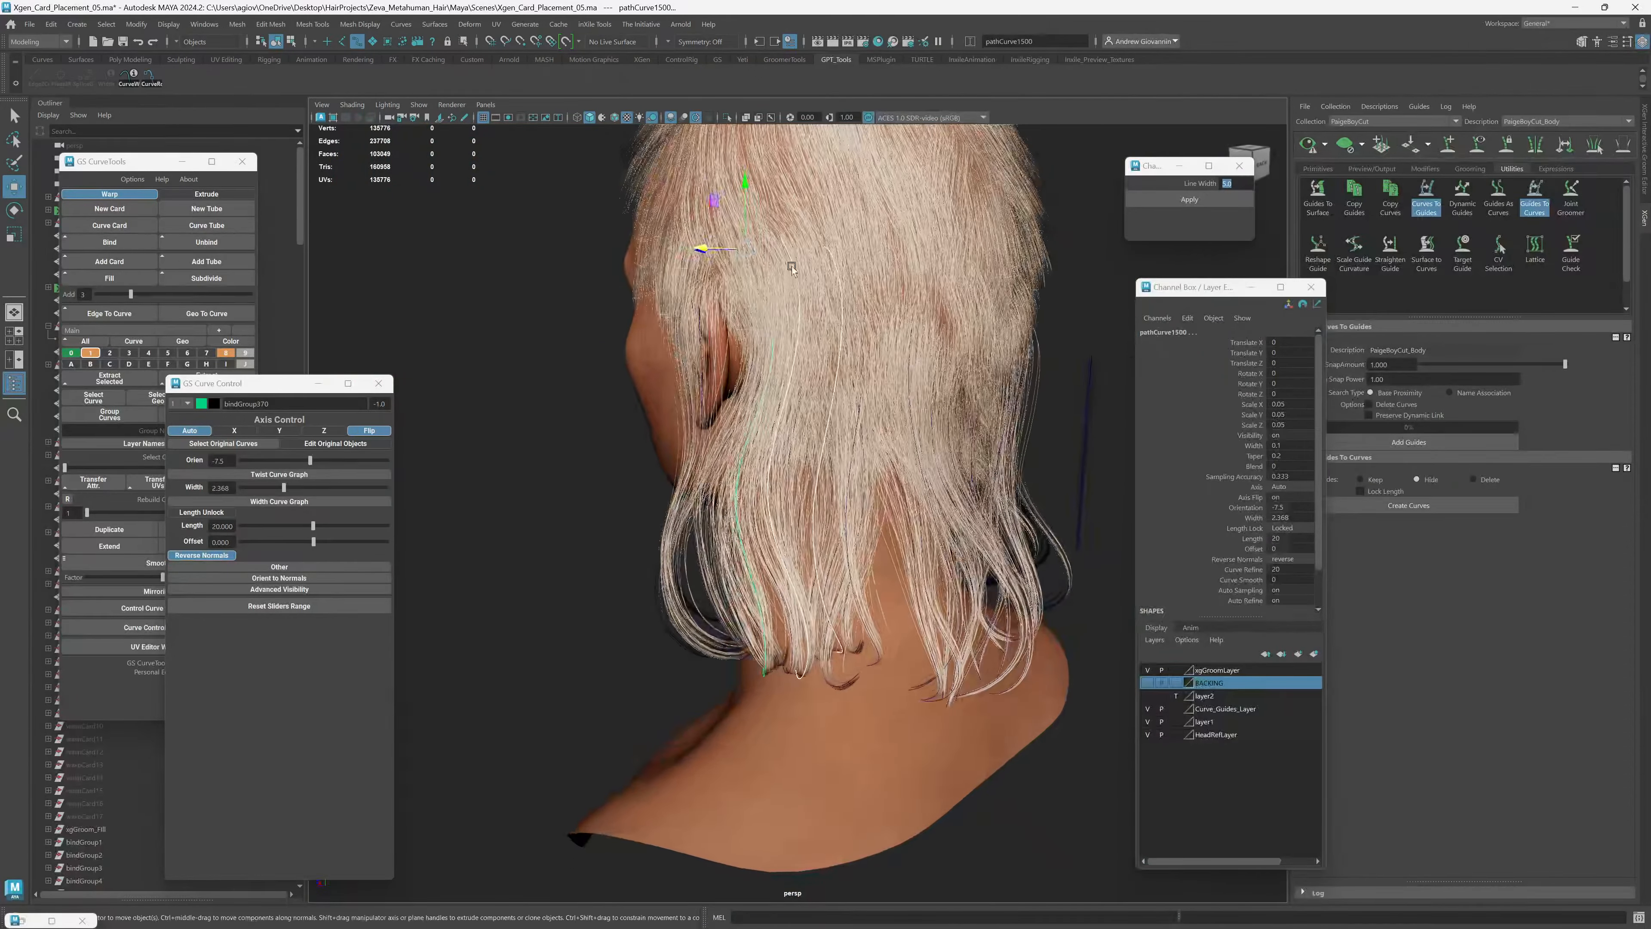
{"action": "left_click", "coordinate": [789, 259]}
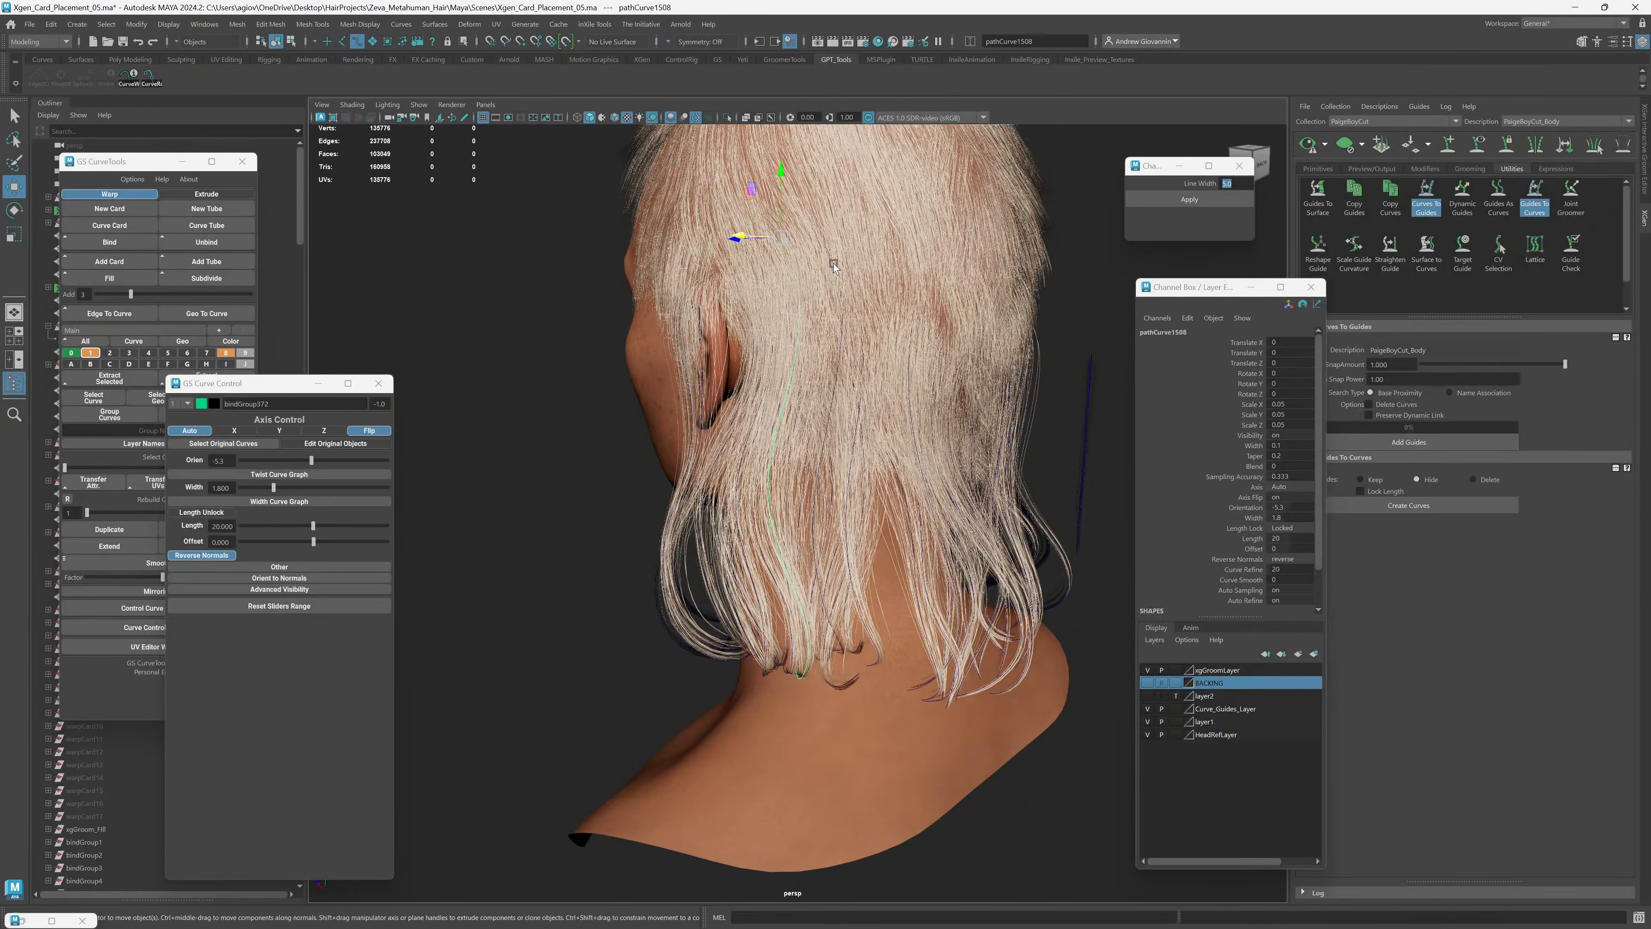
{"action": "left_click", "coordinate": [834, 264]}
{"action": "scroll", "coordinate": [757, 550], "scroll_direction": "up", "scroll_amount": 6}
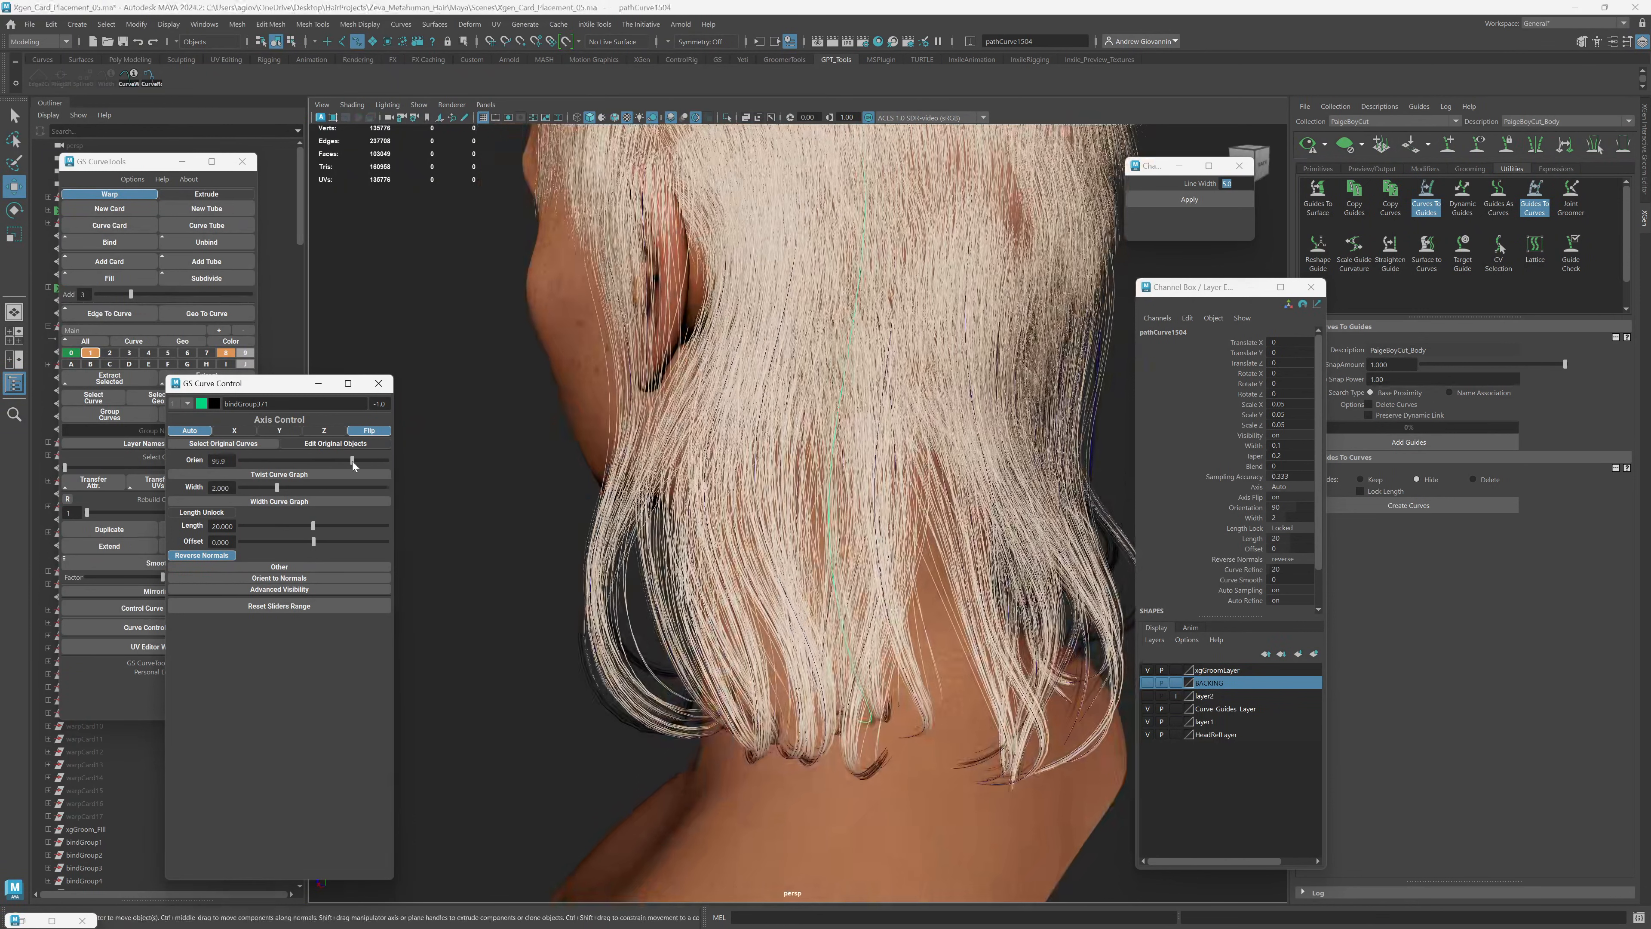
{"action": "left_click_drag", "start_coordinate": [353, 459], "coordinate": [290, 491]}
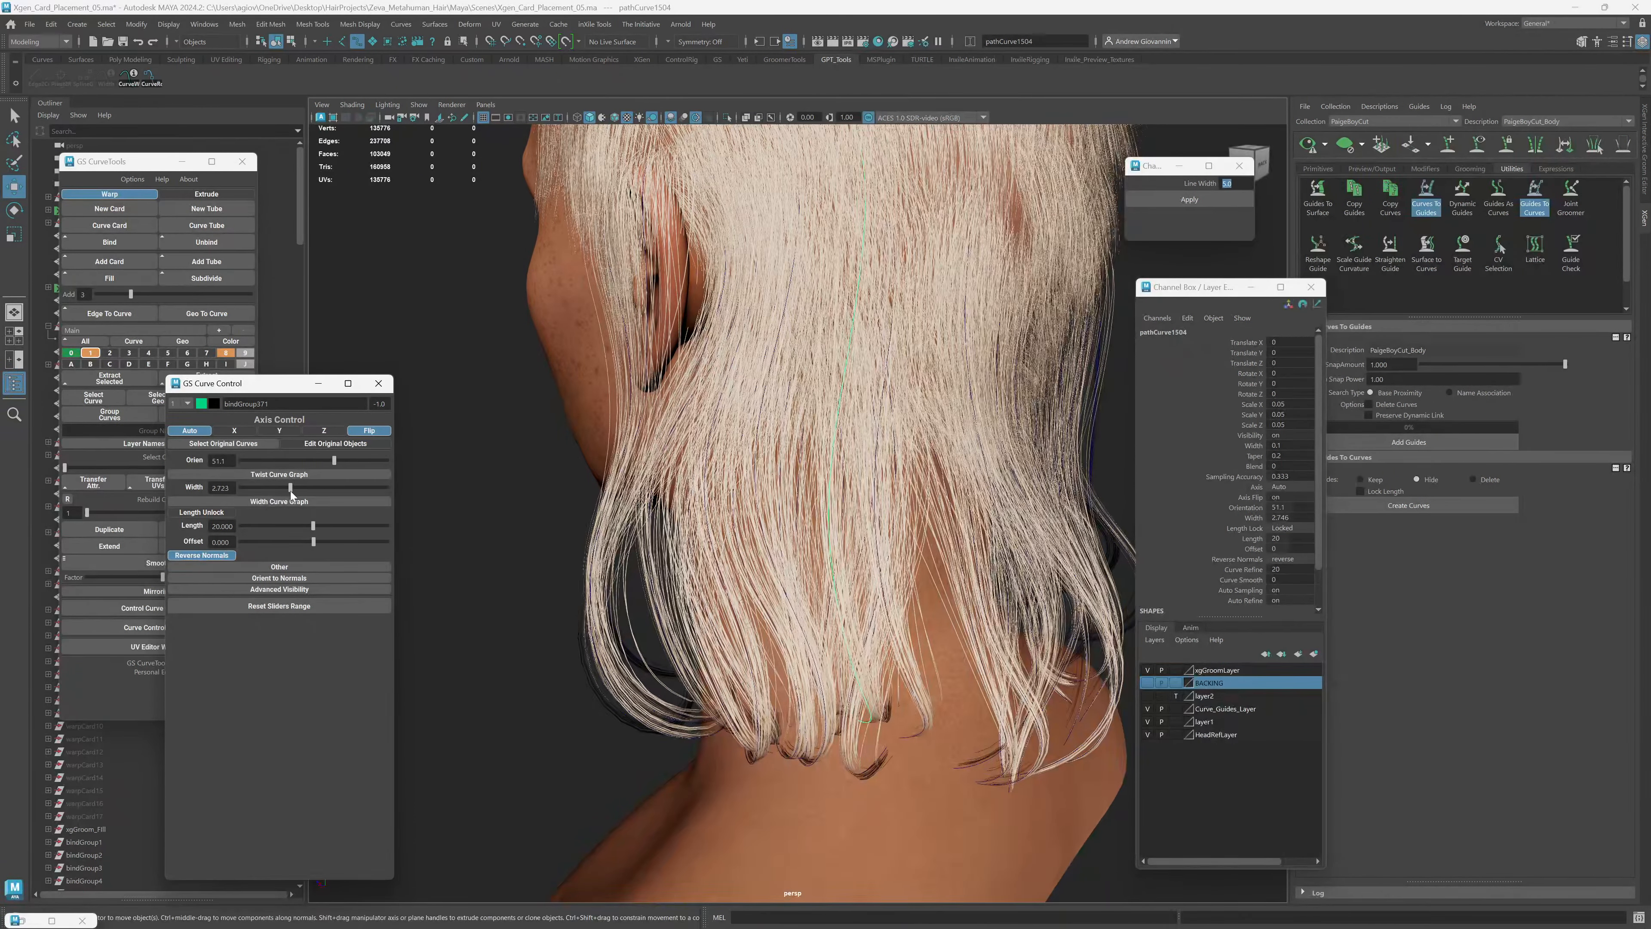
{"action": "left_click", "coordinate": [243, 444]}
{"action": "mouse_move", "coordinate": [318, 468]}
{"action": "left_mouse_down"}
{"action": "mouse_move", "coordinate": [292, 470]}
{"action": "mouse_move", "coordinate": [331, 467]}
{"action": "left_mouse_up"}
Examine the adjusted clumps at the back and side of the head for gaps and overlaps.
{"action": "left_click_drag", "start_coordinate": [735, 488], "coordinate": [708, 466], "text": "alt"}
{"action": "left_click_drag", "start_coordinate": [708, 466], "coordinate": [725, 459], "text": "alt"}
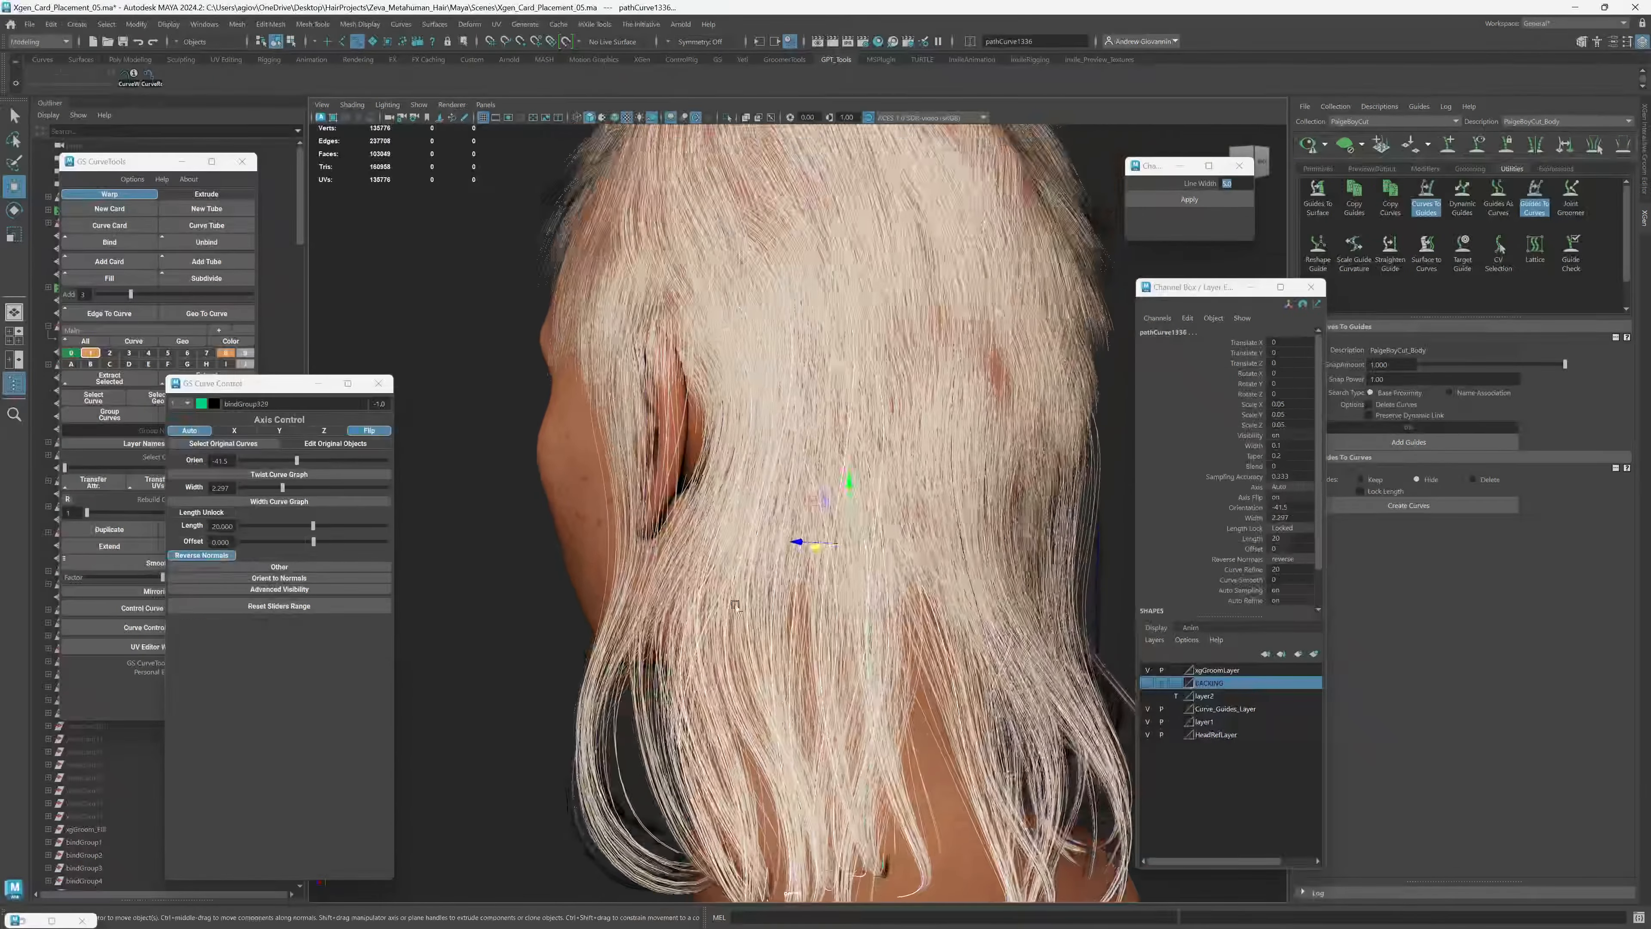
{"action": "mouse_move", "coordinate": [790, 354]}
{"action": "left_mouse_down", "text": "alt"}
{"action": "mouse_move", "coordinate": [753, 364]}
{"action": "mouse_move", "coordinate": [791, 361]}
{"action": "left_mouse_up", "text": "alt"}
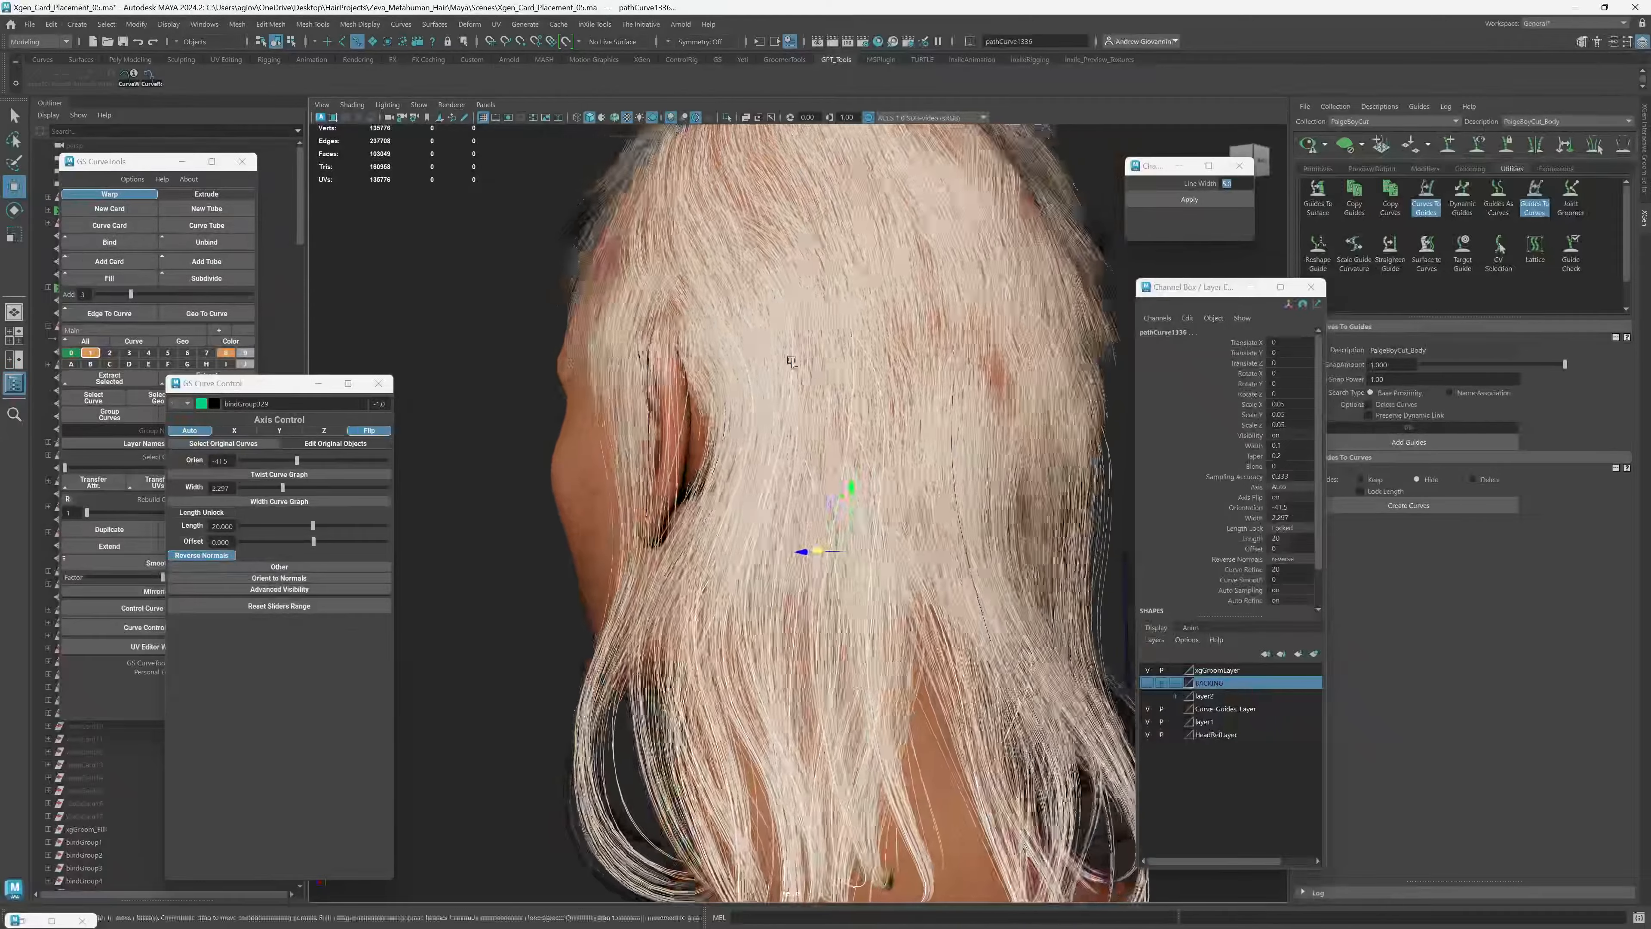
{"action": "left_click", "coordinate": [760, 342]}
{"action": "middle_click_drag", "start_coordinate": [795, 676], "coordinate": [810, 576], "text": "alt"}
{"action": "left_click_drag", "start_coordinate": [800, 578], "coordinate": [752, 398], "text": "alt"}
{"action": "left_click_drag", "start_coordinate": [762, 450], "coordinate": [815, 706], "text": "alt"}
{"action": "middle_click_drag", "start_coordinate": [816, 706], "coordinate": [757, 639], "text": "alt"}
{"action": "scroll", "coordinate": [756, 640], "scroll_direction": "up", "scroll_amount": 5}
Reselect the bound clump curve behind the ear and raise its orientation slightly.
{"action": "left_click", "coordinate": [759, 644]}
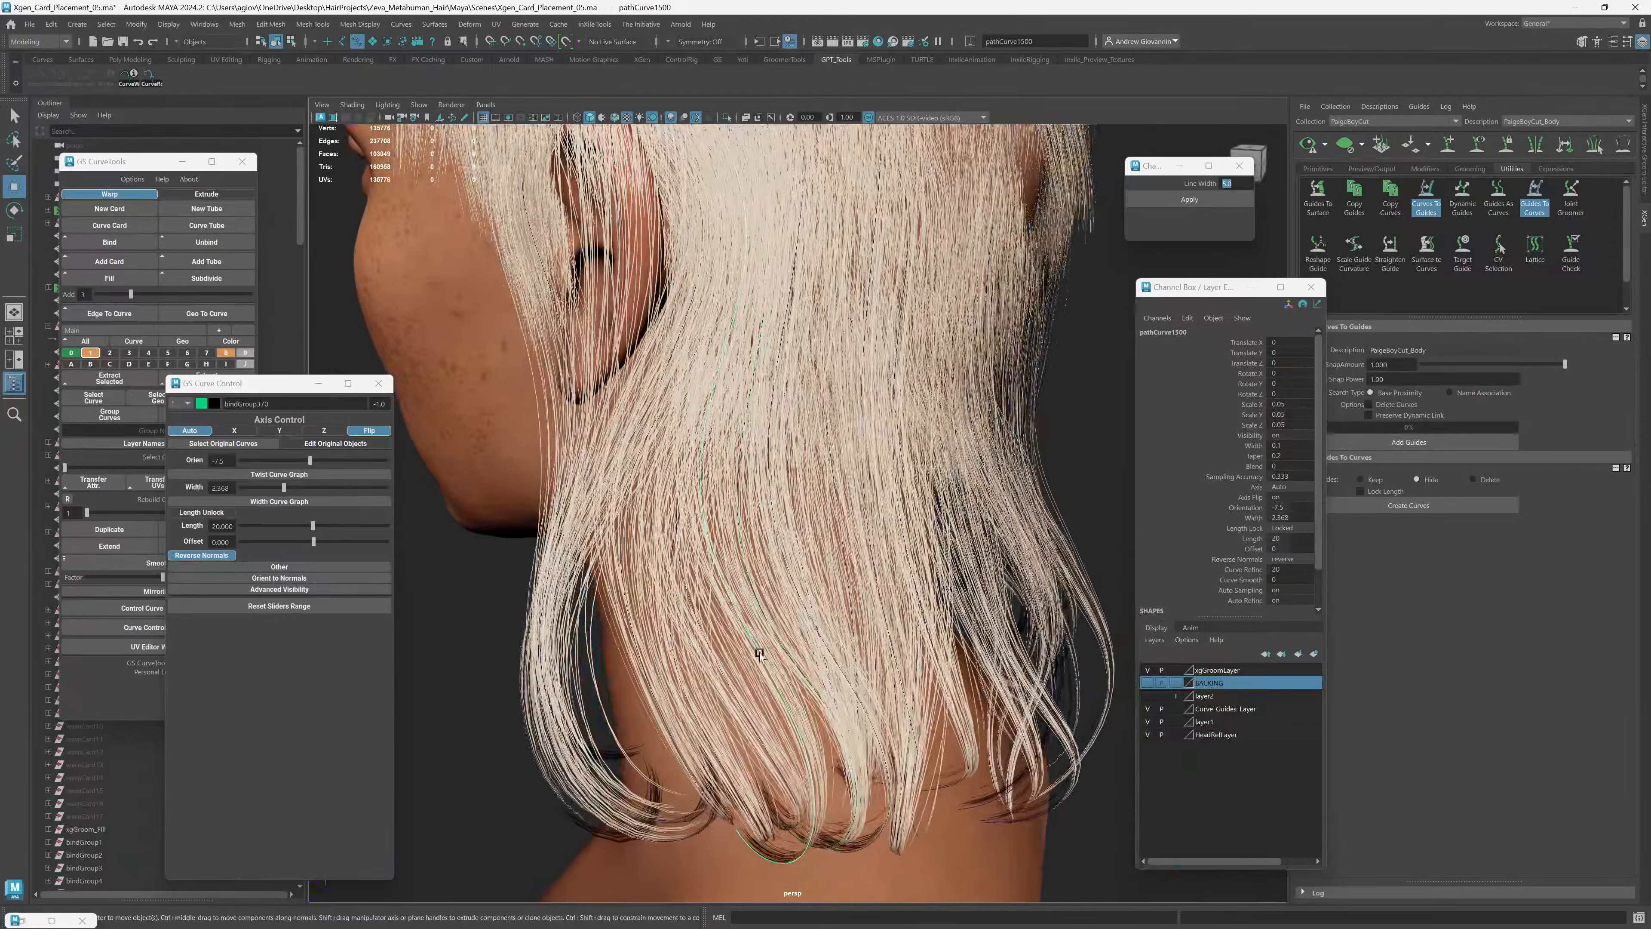
{"action": "left_click_drag", "start_coordinate": [760, 644], "coordinate": [414, 519], "text": "alt"}
{"action": "scroll", "coordinate": [780, 598], "scroll_direction": "down", "scroll_amount": 4}
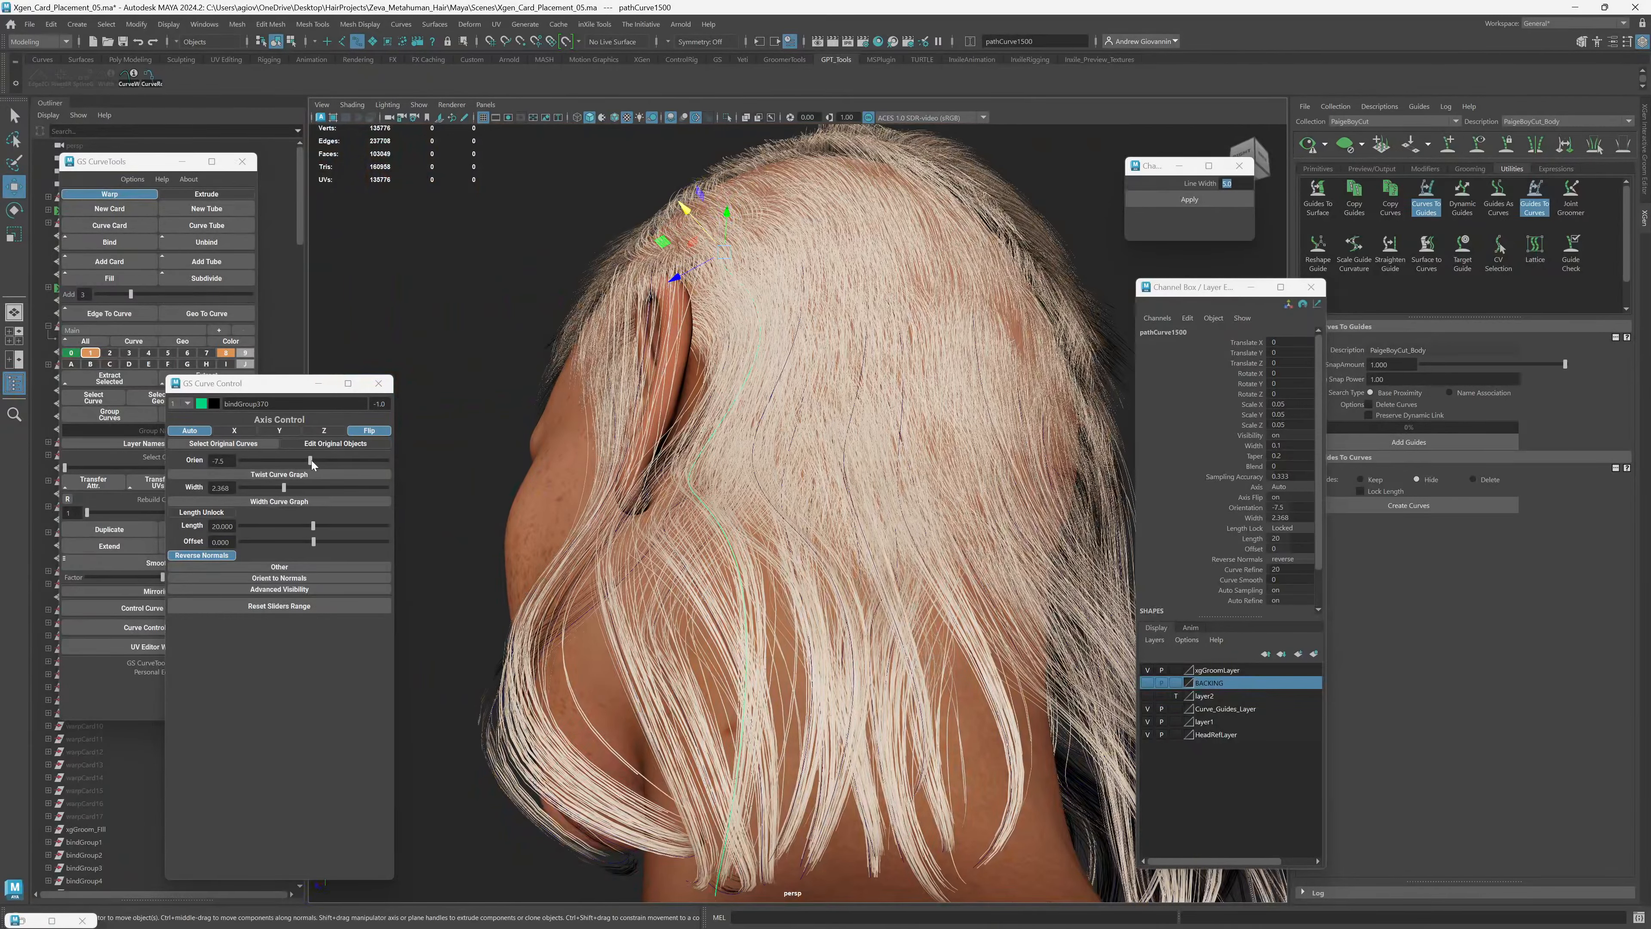
{"action": "left_click_drag", "start_coordinate": [311, 461], "coordinate": [316, 462]}
Clear the selection and examine the clump coverage around the whole head.
{"action": "left_click_drag", "start_coordinate": [627, 556], "coordinate": [906, 690], "text": "alt"}
{"action": "scroll", "coordinate": [906, 688], "scroll_direction": "down", "scroll_amount": 1}
{"action": "left_click_drag", "start_coordinate": [1033, 710], "coordinate": [626, 497]}
{"action": "scroll", "coordinate": [707, 643], "scroll_direction": "up", "scroll_amount": 3}
{"action": "left_click_drag", "start_coordinate": [708, 644], "coordinate": [884, 641], "text": "alt"}
{"action": "scroll", "coordinate": [884, 644], "scroll_direction": "down", "scroll_amount": 3}
{"action": "scroll", "coordinate": [910, 657], "scroll_direction": "up", "scroll_amount": 3}
{"action": "left_click", "coordinate": [1011, 624]}
{"action": "left_click_drag", "start_coordinate": [1012, 625], "coordinate": [845, 625], "text": "alt"}
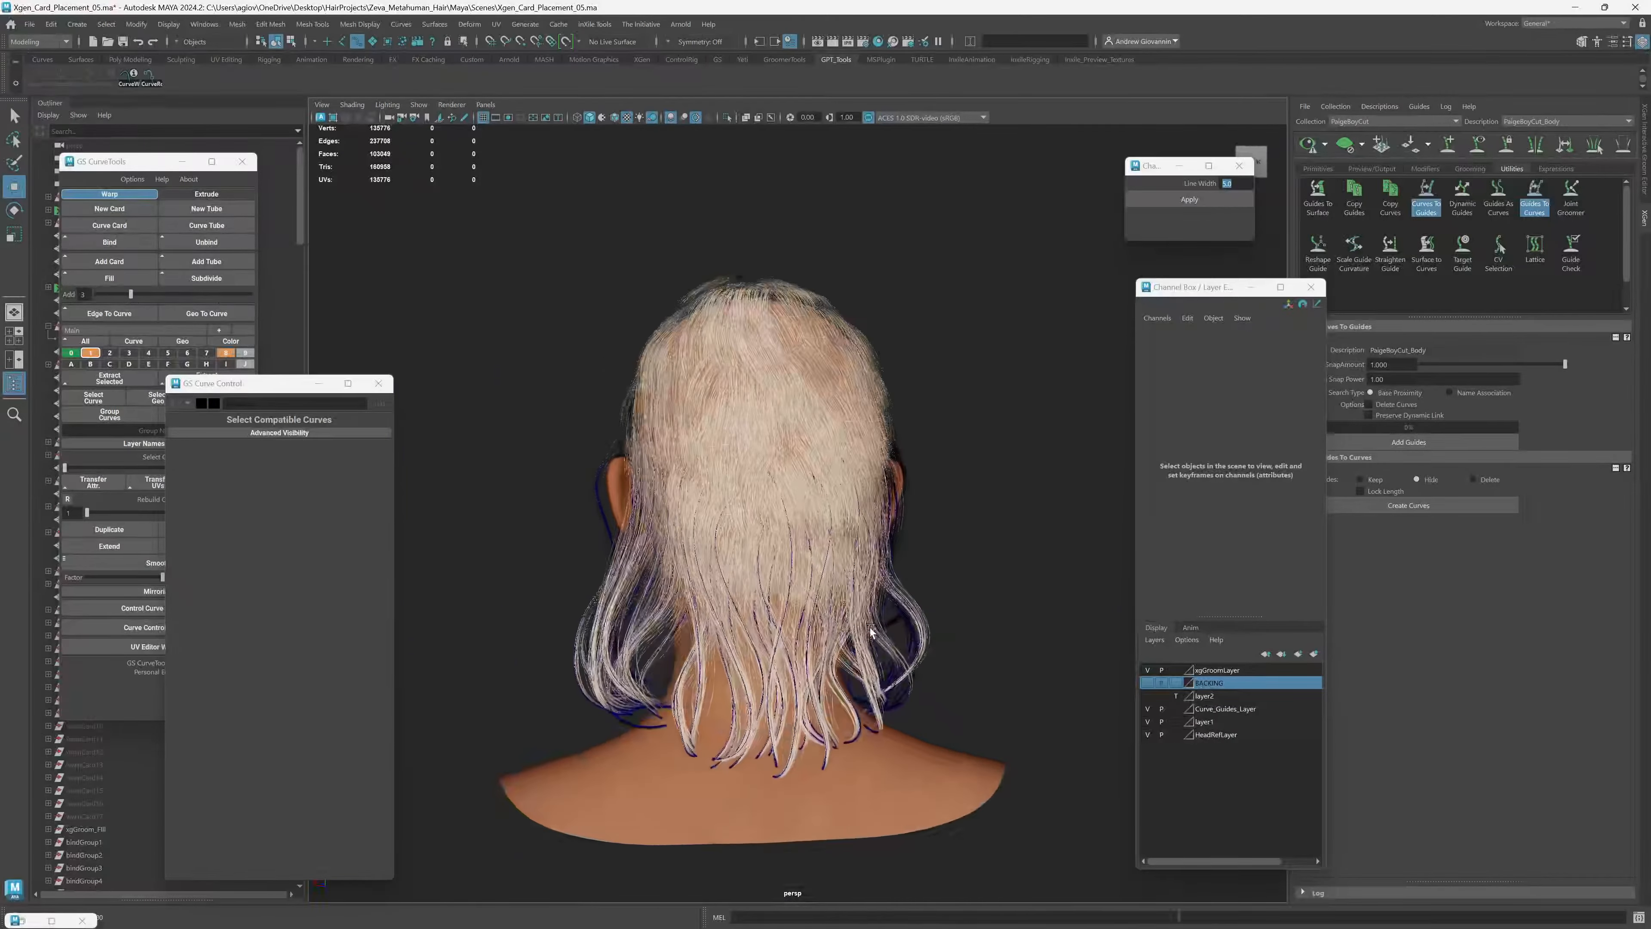
Examine the clump ends at the nape and sides, and compare them with the guide curves beside the head.
{"action": "right_click_drag", "start_coordinate": [845, 624], "coordinate": [813, 696], "text": "alt"}
{"action": "middle_click_drag", "start_coordinate": [813, 696], "coordinate": [790, 628], "text": "alt"}
{"action": "left_click_drag", "start_coordinate": [790, 628], "coordinate": [729, 606], "text": "alt"}
{"action": "key", "text": "alt+1"}
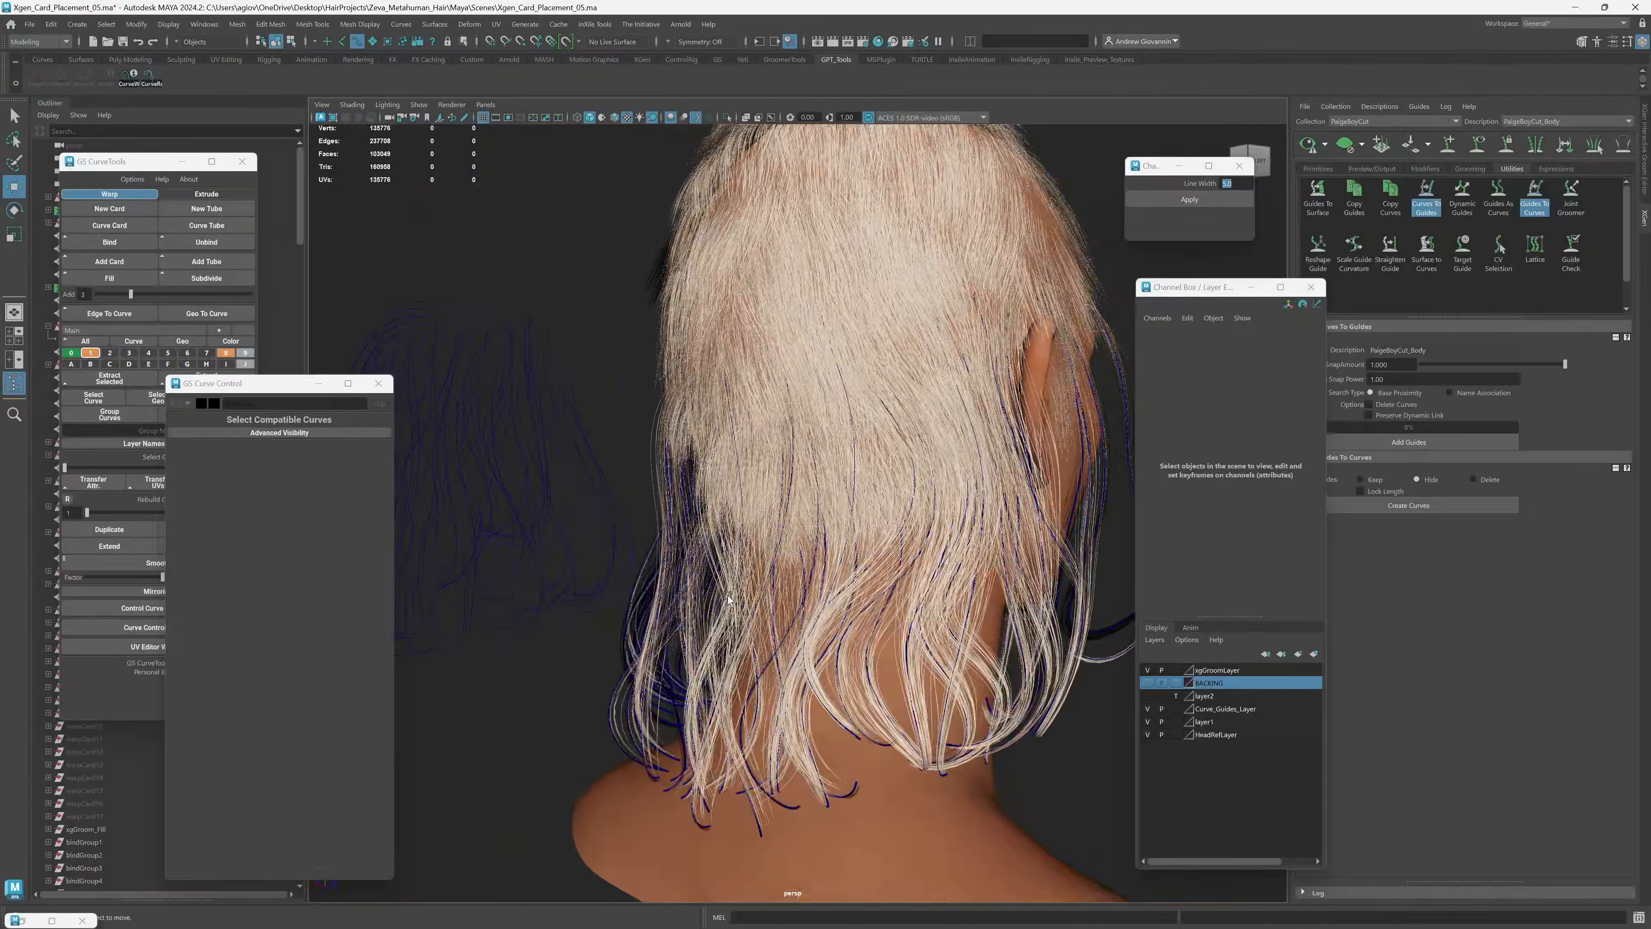
{"action": "right_click_drag", "start_coordinate": [729, 605], "coordinate": [682, 612], "text": "alt"}
{"action": "left_click_drag", "start_coordinate": [682, 612], "coordinate": [761, 611], "text": "alt"}
{"action": "right_click_drag", "start_coordinate": [761, 611], "coordinate": [709, 610], "text": "alt"}
{"action": "middle_click_drag", "start_coordinate": [709, 610], "coordinate": [819, 609], "text": "alt"}
{"action": "mouse_move", "coordinate": [819, 612]}
{"action": "left_mouse_down", "text": "alt"}
{"action": "mouse_move", "coordinate": [761, 591]}
{"action": "mouse_move", "coordinate": [874, 579]}
{"action": "mouse_move", "coordinate": [752, 608]}
{"action": "mouse_move", "coordinate": [905, 599]}
{"action": "mouse_move", "coordinate": [760, 601]}
{"action": "mouse_move", "coordinate": [814, 596]}
{"action": "left_mouse_up", "text": "alt"}
{"action": "scroll", "coordinate": [814, 596], "scroll_direction": "down", "scroll_amount": 3}
{"action": "left_click_drag", "start_coordinate": [999, 692], "coordinate": [793, 623]}
Save the scene with nothing selected.
{"action": "left_click", "coordinate": [757, 612]}
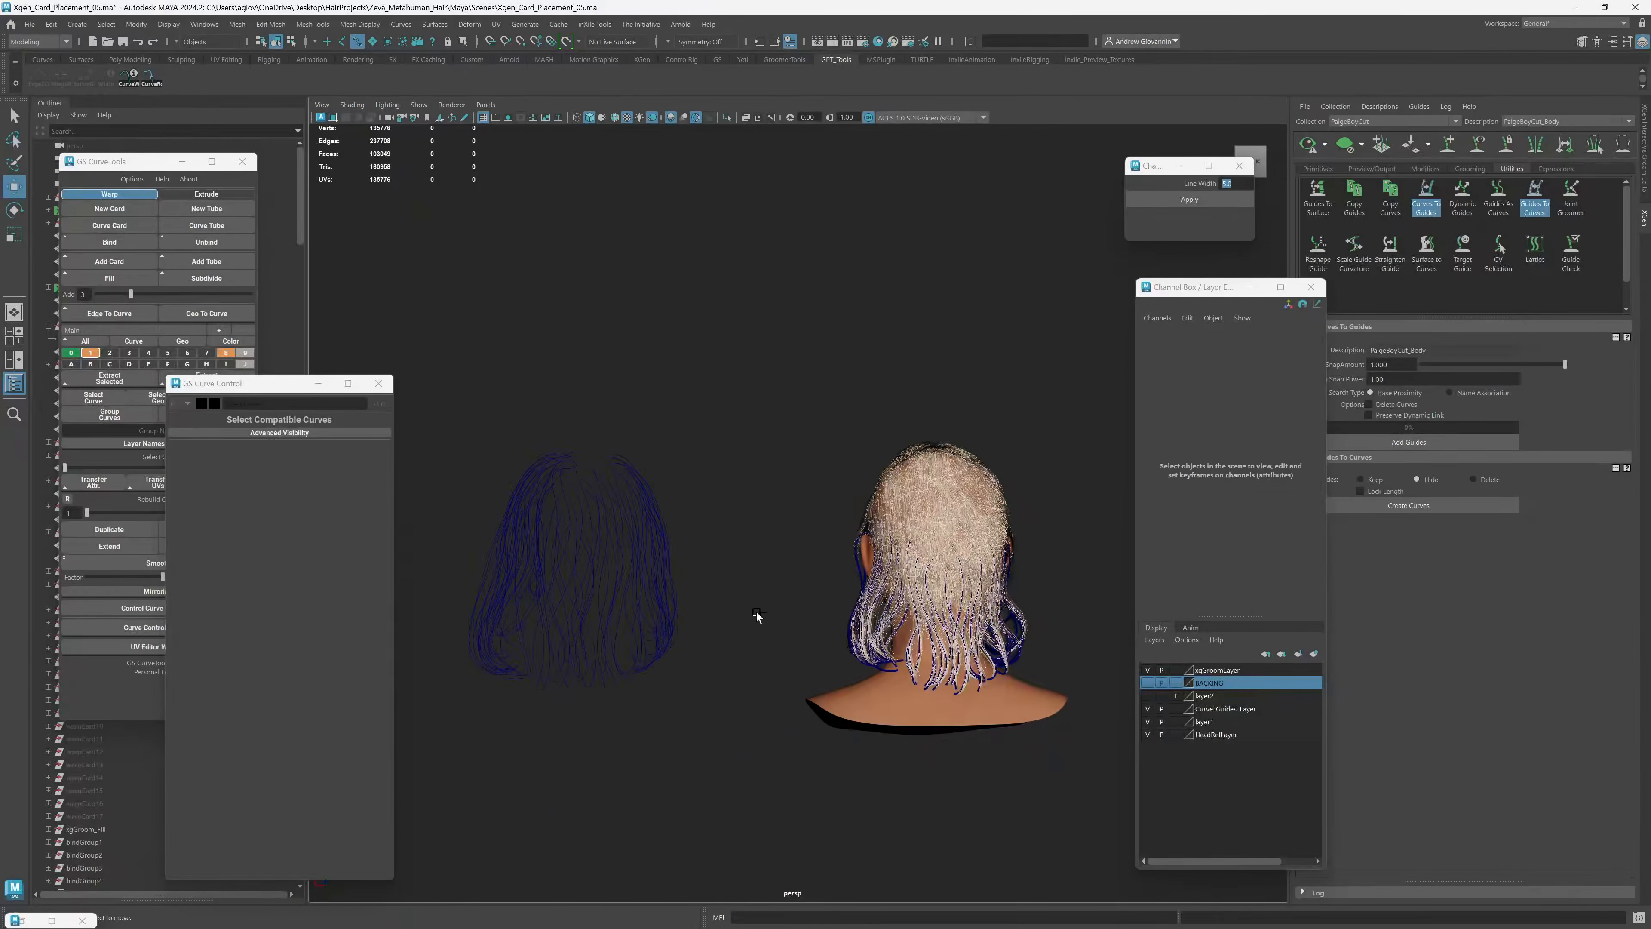
{"action": "key", "text": "q"}
{"action": "key", "text": "ctrl+s"}
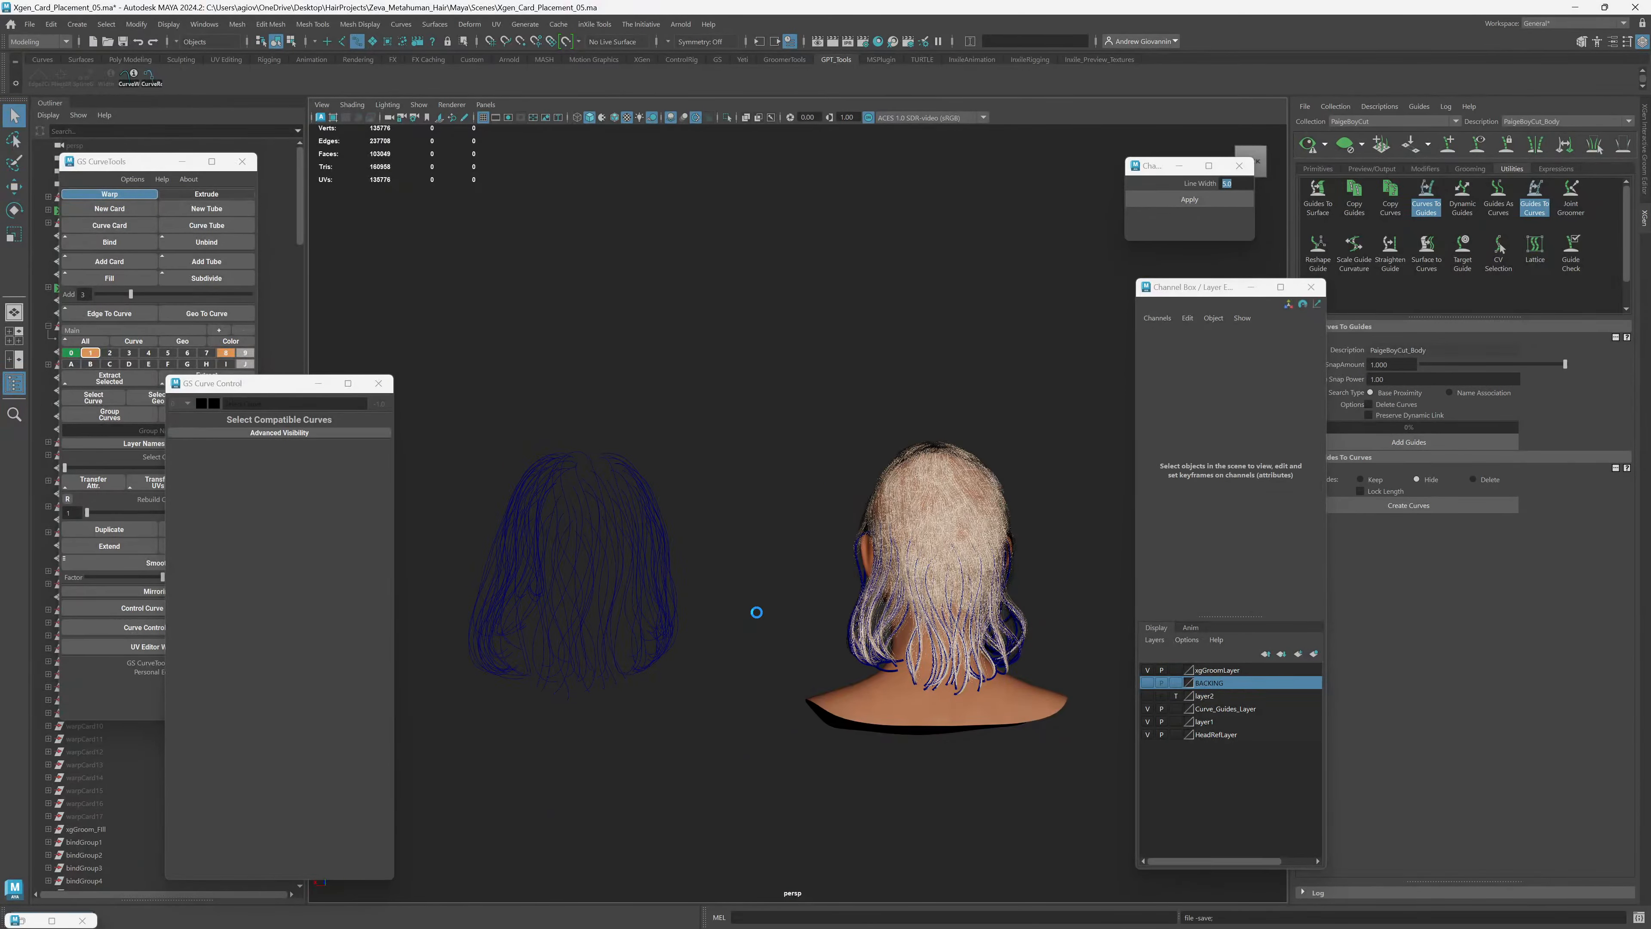
{"action": "key", "text": "w"}
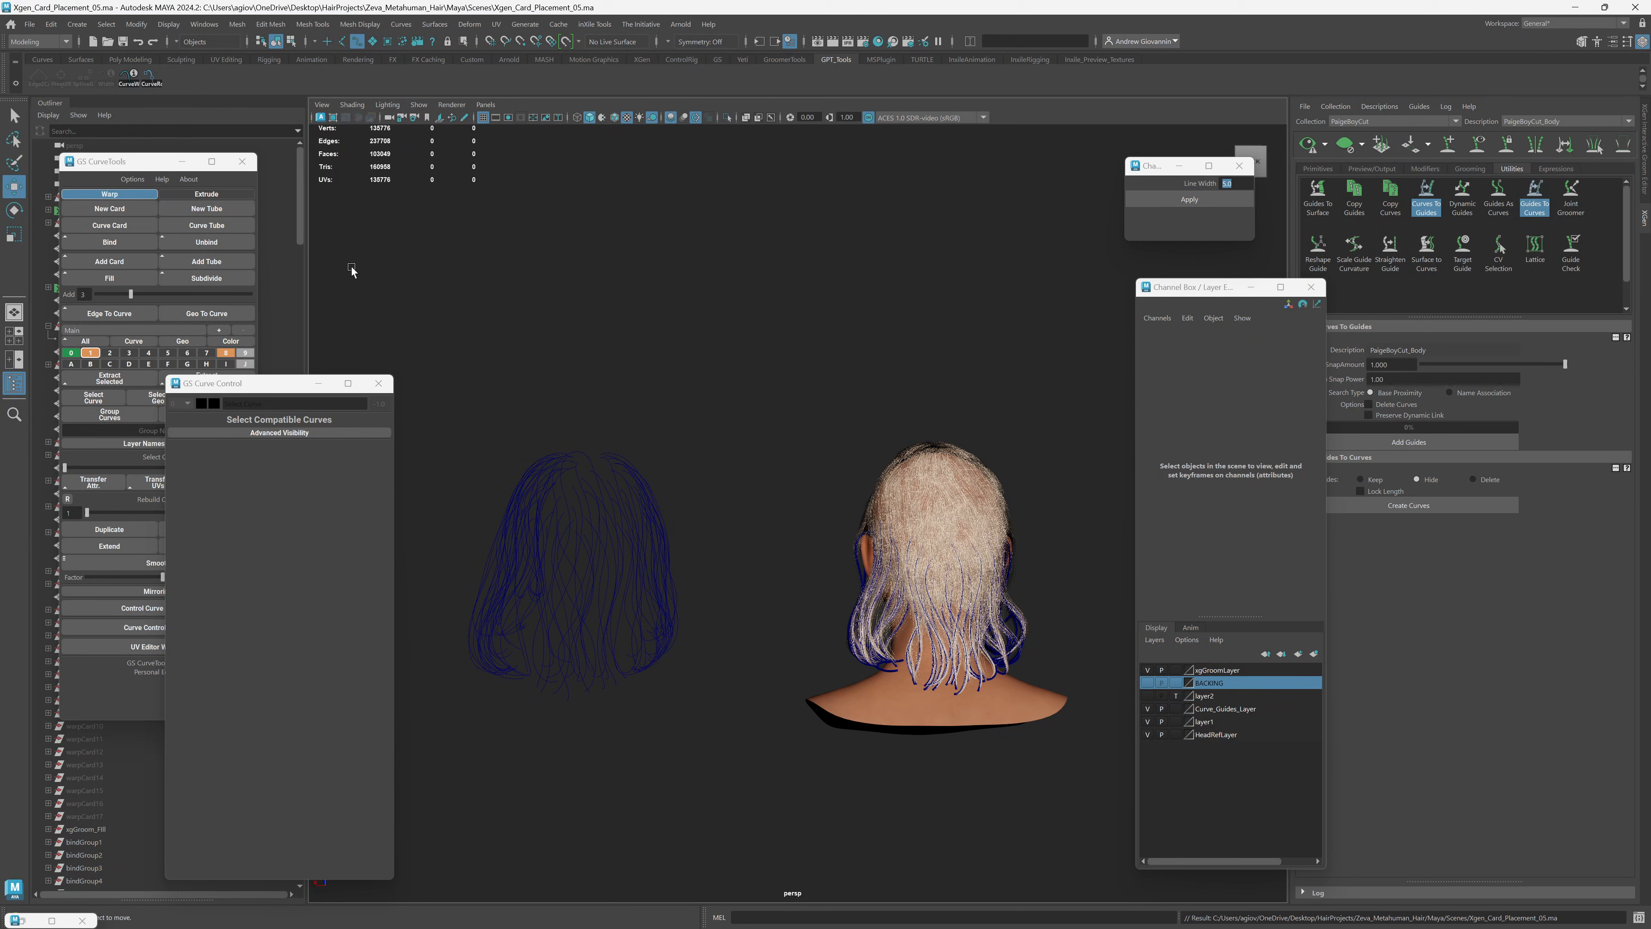
Open the Hardware Renderer 2.0 settings and change the transparency algorithm to Object Sorting.
{"action": "left_click", "coordinate": [452, 105]}
{"action": "left_click", "coordinate": [516, 129]}
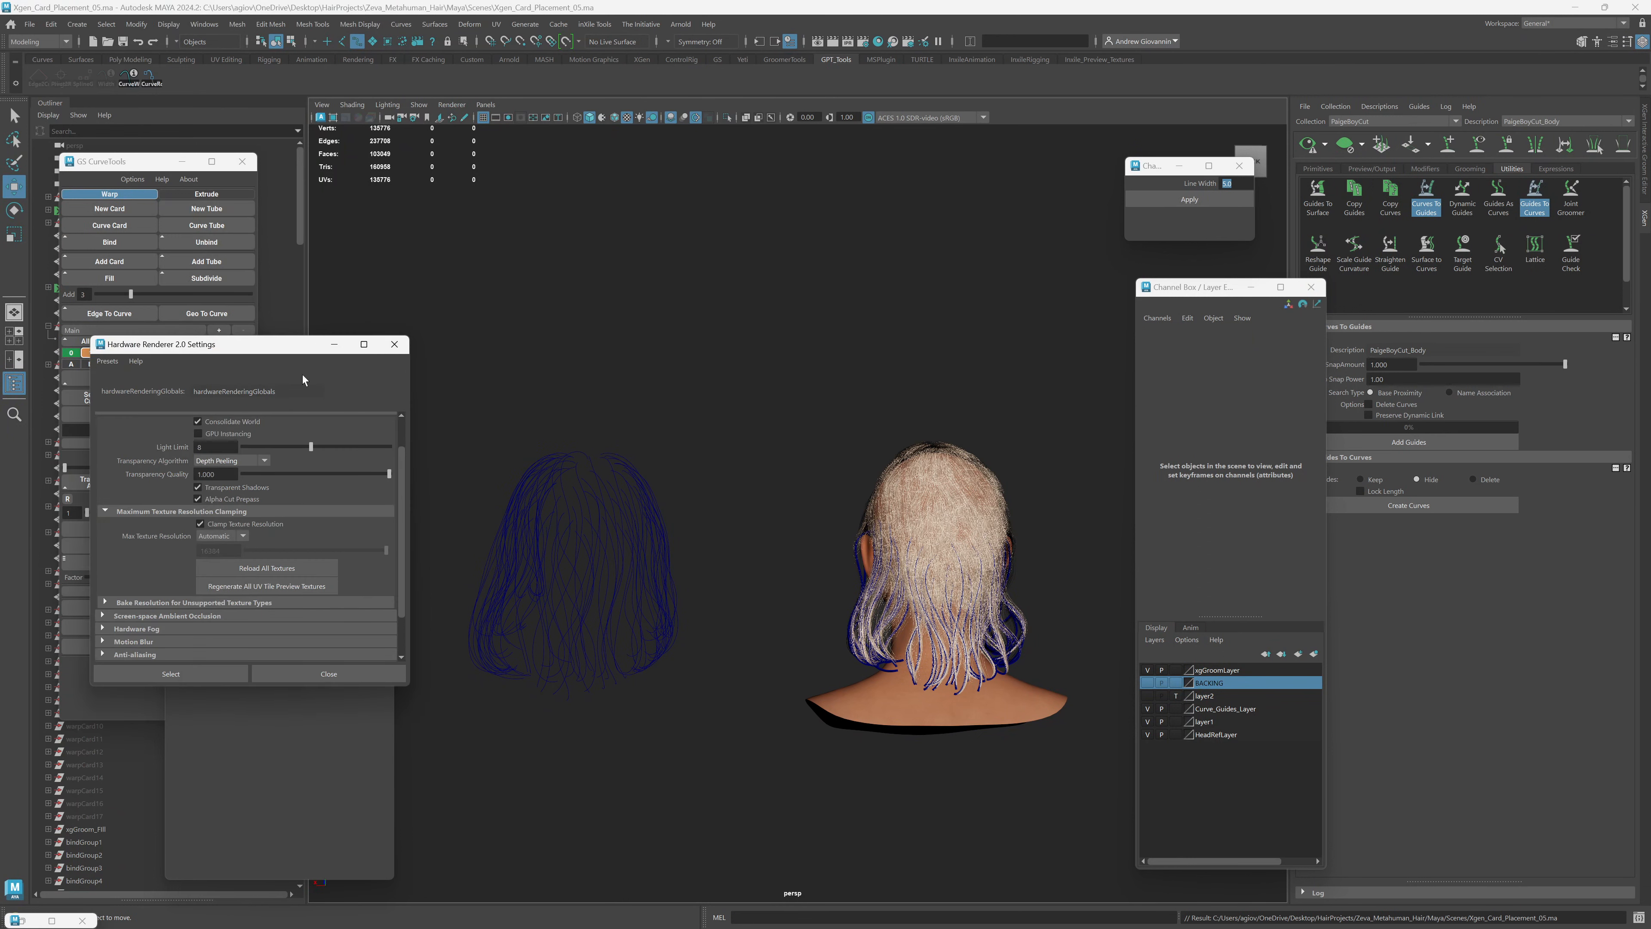
{"action": "left_click", "coordinate": [263, 461]}
{"action": "left_click", "coordinate": [241, 491]}
Examine how the card clumps at the back of the head look with object-sorted transparency.
{"action": "right_click_drag", "start_coordinate": [641, 618], "coordinate": [792, 651], "text": "alt"}
{"action": "middle_click_drag", "start_coordinate": [936, 670], "coordinate": [727, 553], "text": "alt"}
{"action": "right_click_drag", "start_coordinate": [726, 553], "coordinate": [885, 585], "text": "alt"}
{"action": "left_click_drag", "start_coordinate": [885, 585], "coordinate": [970, 585], "text": "alt"}
{"action": "left_click_drag", "start_coordinate": [770, 580], "coordinate": [795, 529], "text": "alt"}
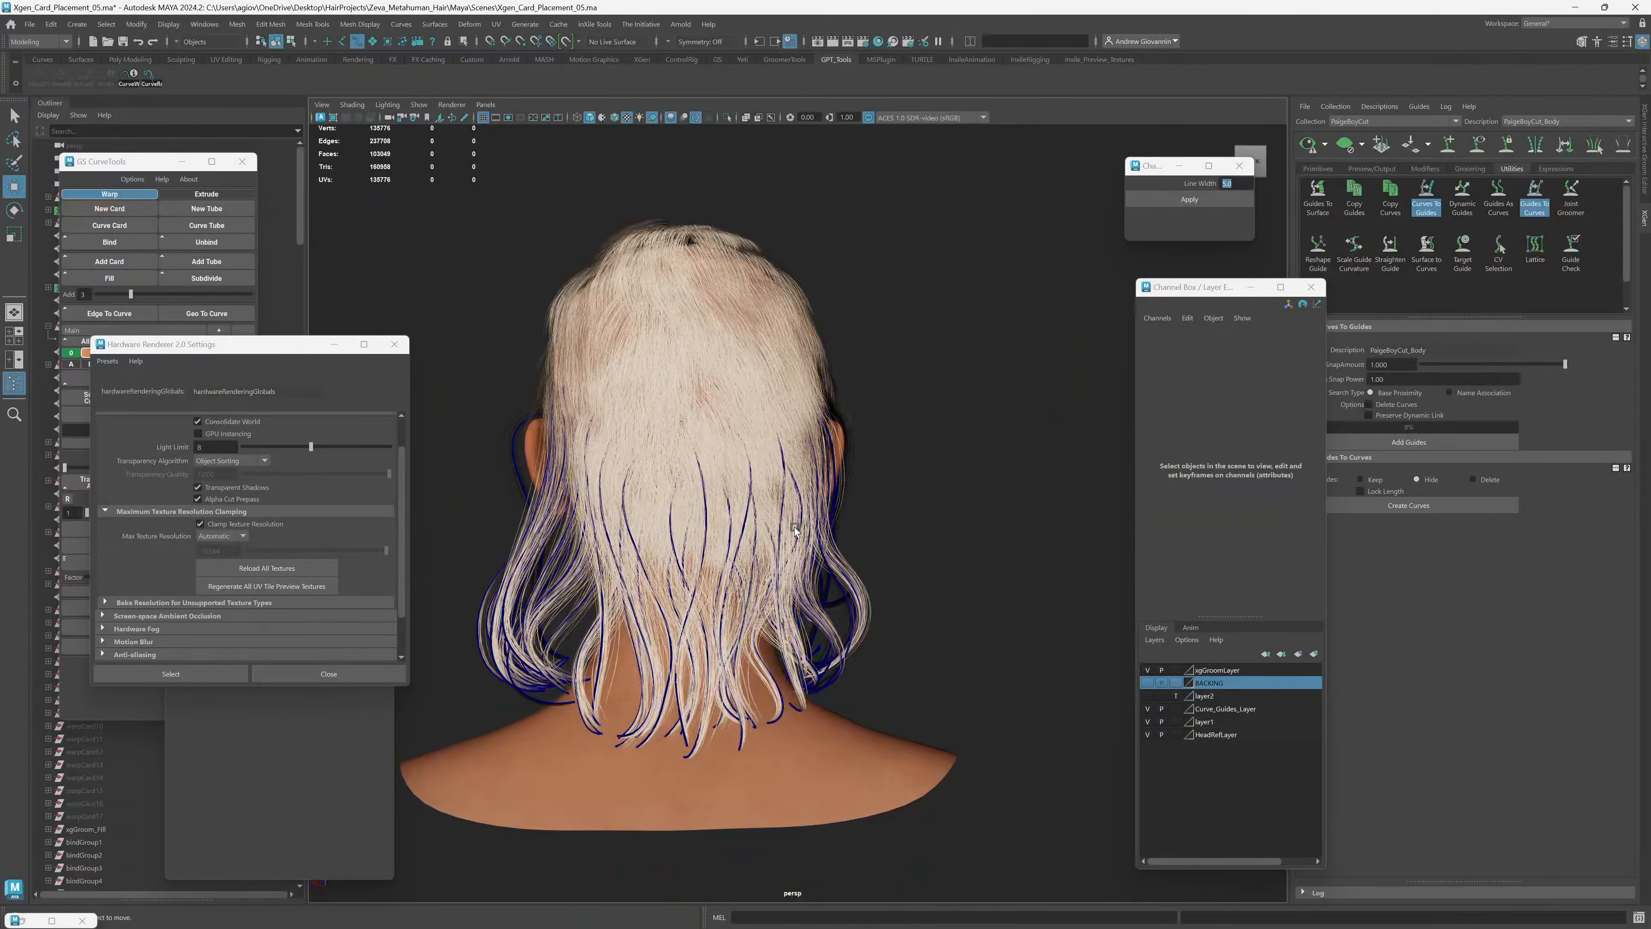
{"action": "left_click_drag", "start_coordinate": [706, 576], "coordinate": [756, 544], "text": "alt"}
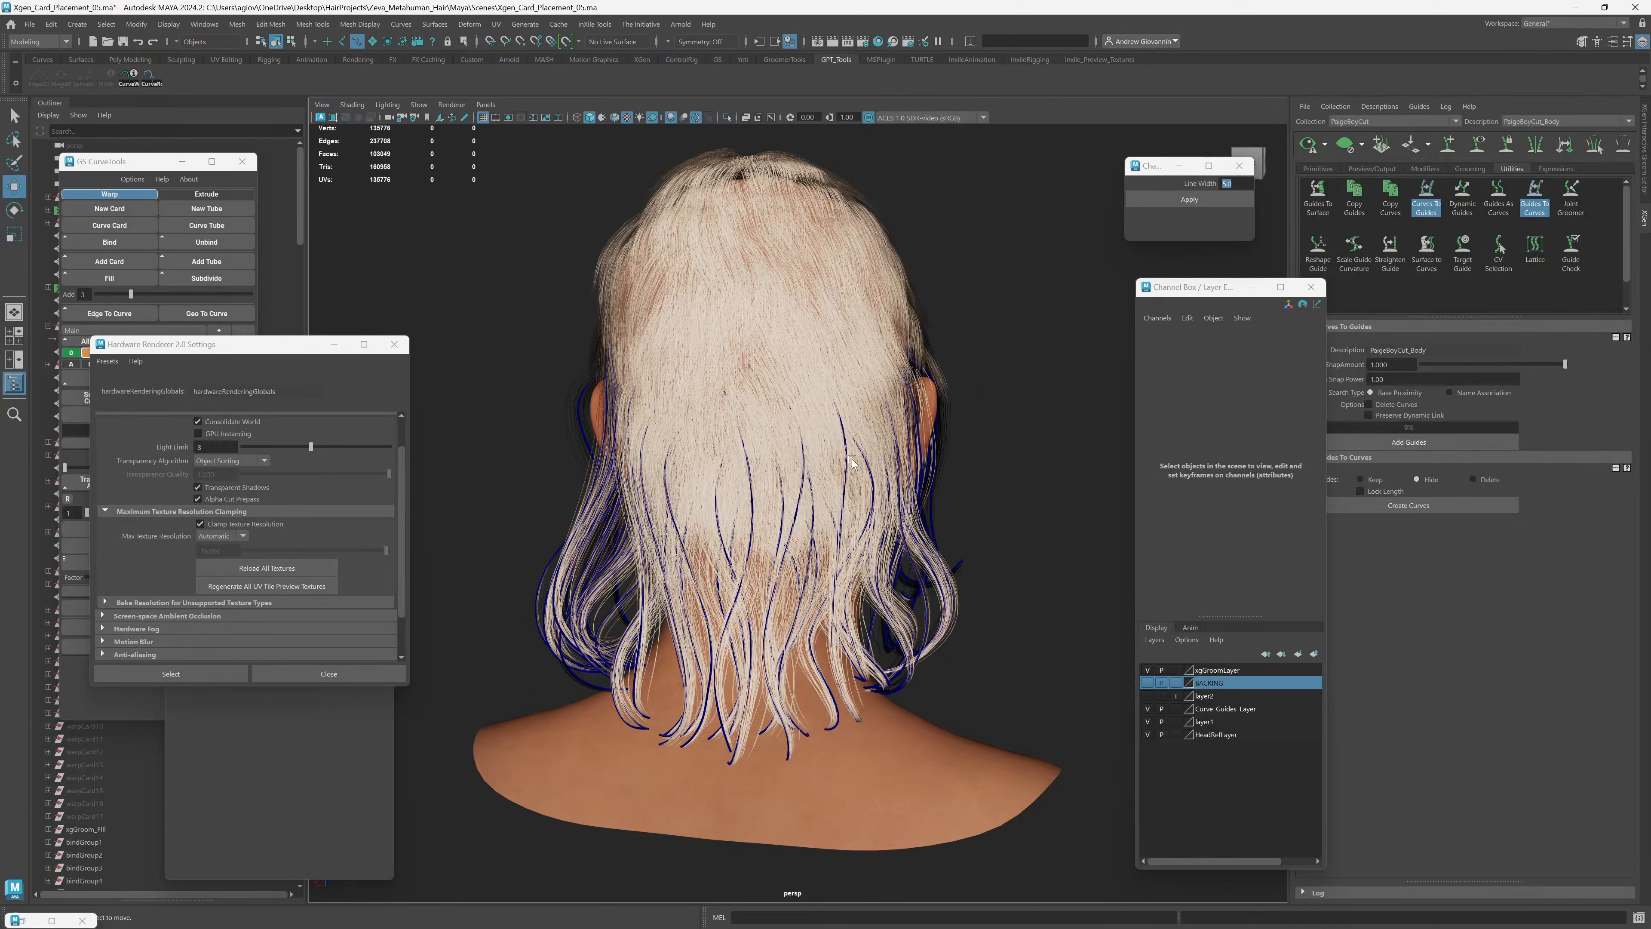
{"action": "mouse_move", "coordinate": [722, 498]}
{"action": "left_mouse_down", "text": "alt"}
{"action": "mouse_move", "coordinate": [839, 497]}
{"action": "mouse_move", "coordinate": [615, 493]}
{"action": "mouse_move", "coordinate": [642, 522]}
{"action": "mouse_move", "coordinate": [705, 523]}
{"action": "left_mouse_up", "text": "alt"}
{"action": "right_click_drag", "start_coordinate": [705, 523], "coordinate": [624, 576], "text": "alt"}
{"action": "middle_click_drag", "start_coordinate": [624, 576], "coordinate": [847, 557], "text": "alt"}
Highlight the full set of guide curves beside the head for comparison and clear the selection.
{"action": "scroll", "coordinate": [852, 558], "scroll_direction": "down", "scroll_amount": 4}
{"action": "key", "text": "ctrl+shift+h"}
{"action": "left_click_drag", "start_coordinate": [810, 574], "coordinate": [720, 448]}
{"action": "scroll", "coordinate": [800, 606], "scroll_direction": "up", "scroll_amount": 5}
{"action": "left_click_drag", "start_coordinate": [925, 574], "coordinate": [754, 594], "text": "alt"}
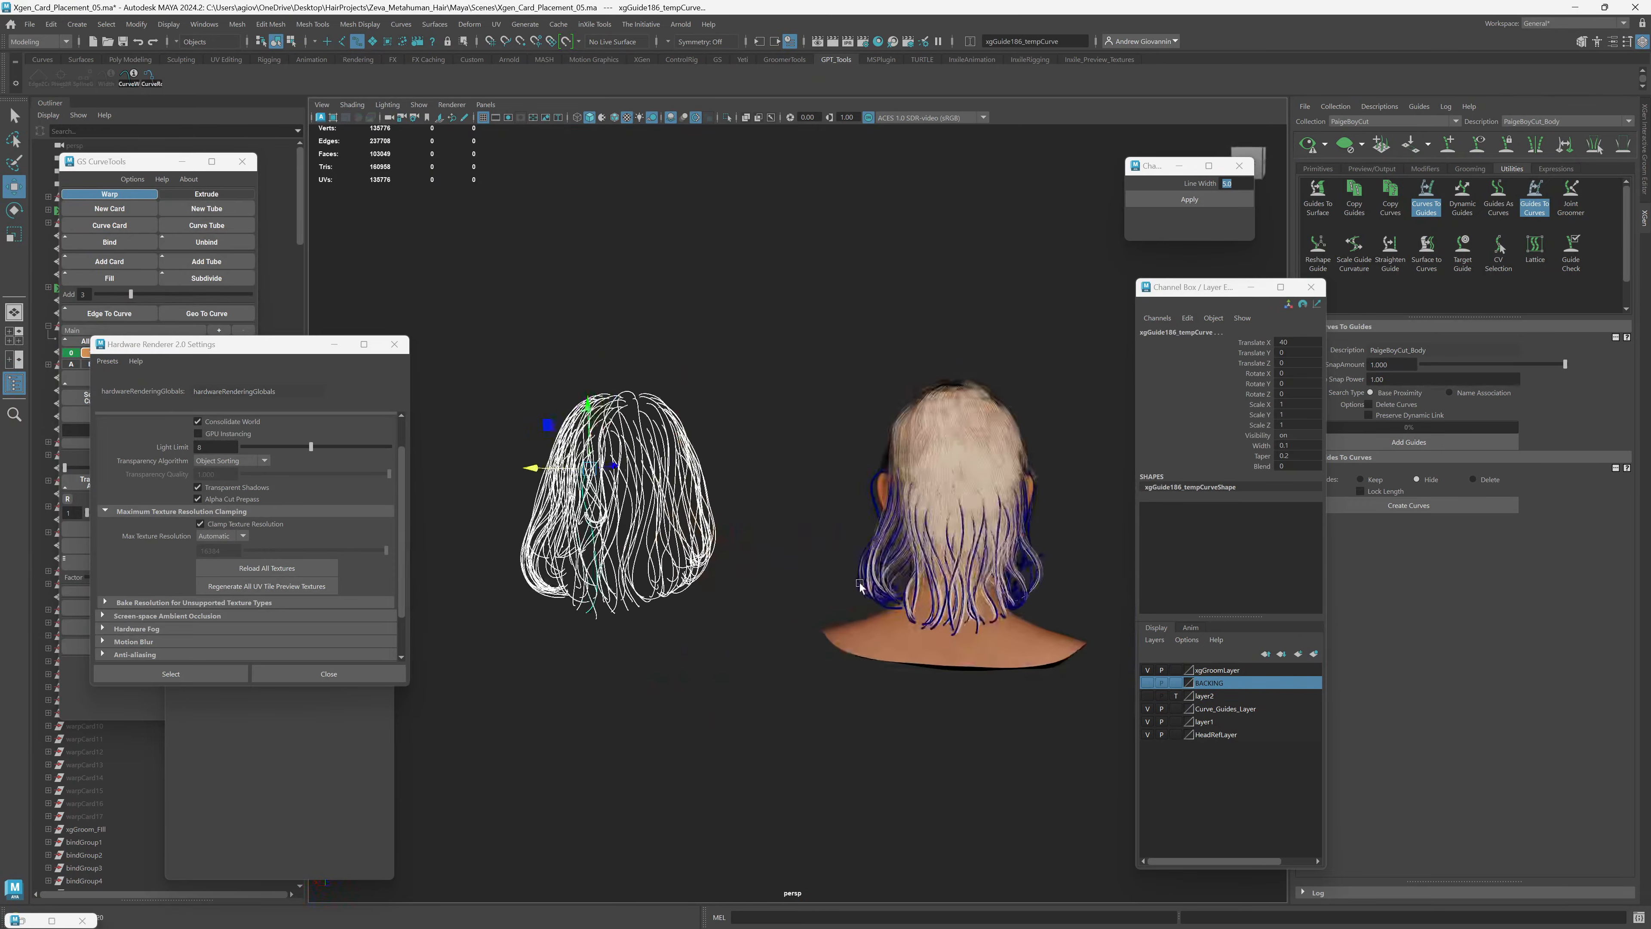
{"action": "left_click", "coordinate": [753, 593]}
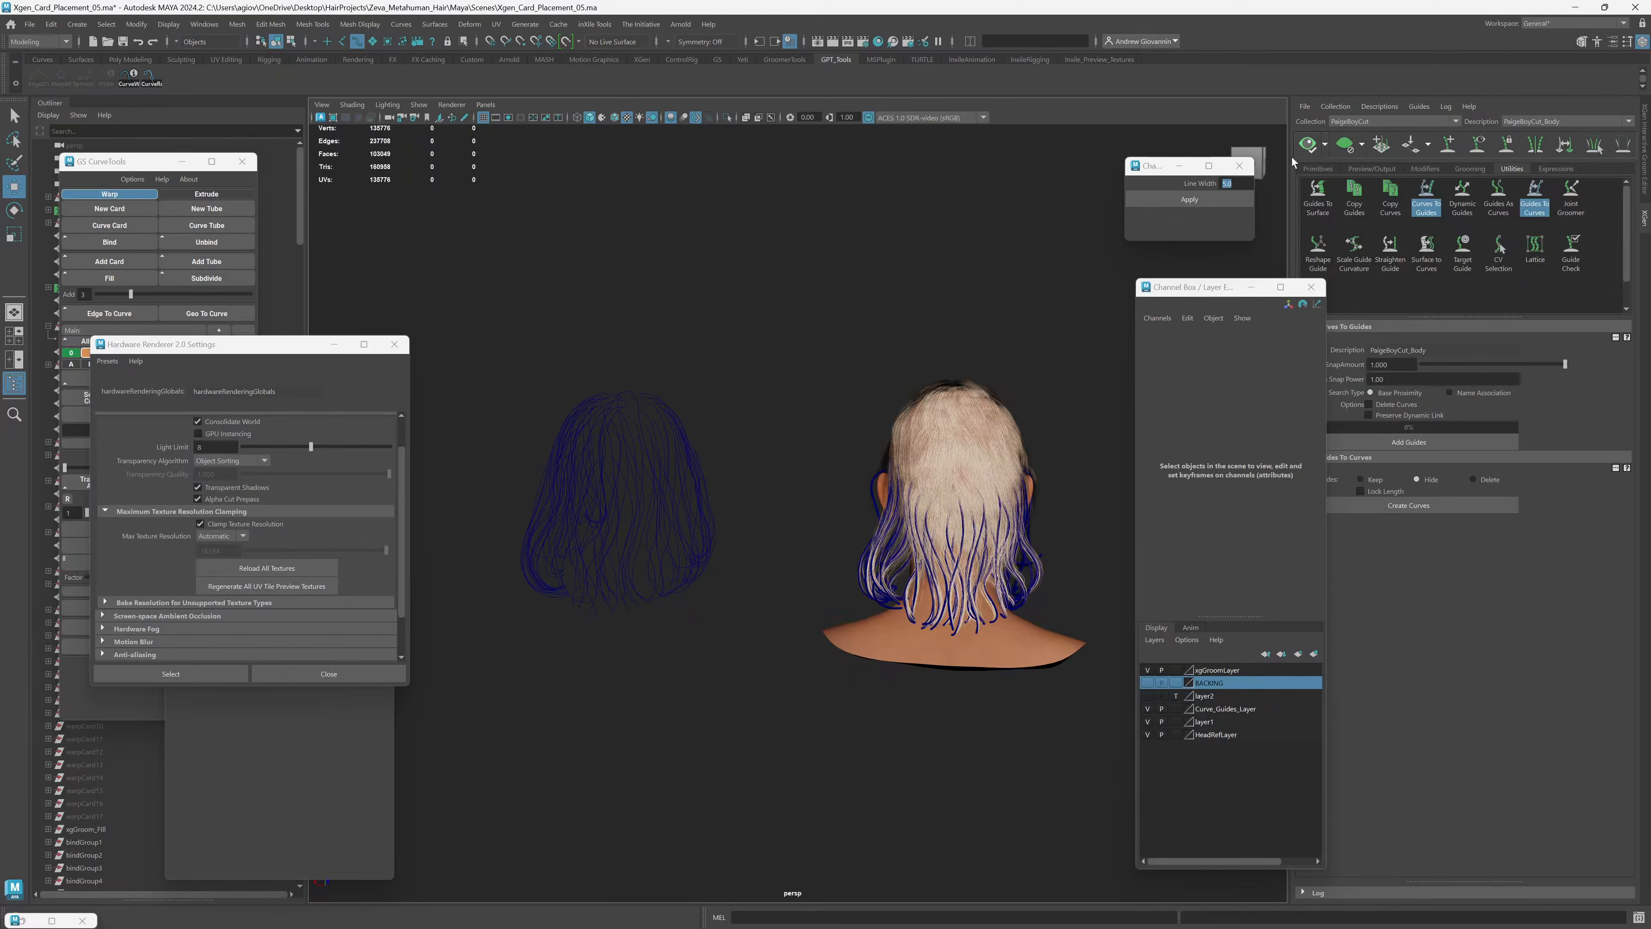
Toggle the XGen groom preview and compare the card clumps with the full hairstyle from behind and from the front.
{"action": "scroll", "coordinate": [976, 537], "scroll_direction": "up", "scroll_amount": 3}
{"action": "middle_click_drag", "start_coordinate": [975, 537], "coordinate": [753, 505], "text": "alt"}
{"action": "left_click_drag", "start_coordinate": [753, 505], "coordinate": [748, 471], "text": "alt"}
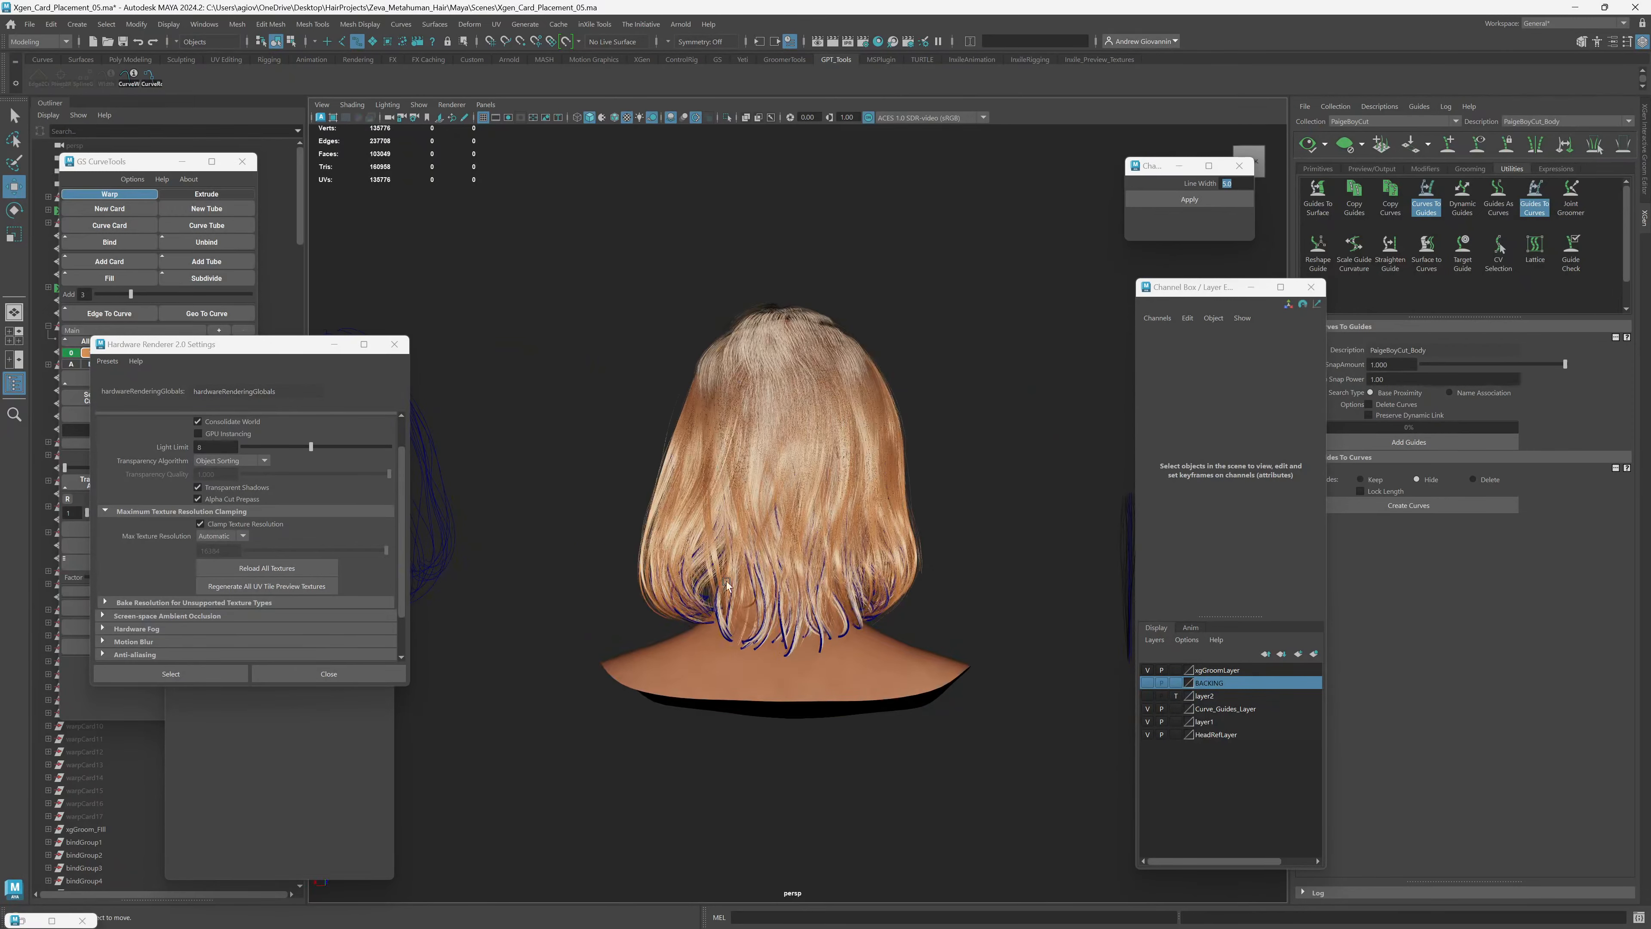
{"action": "left_click_drag", "start_coordinate": [707, 551], "coordinate": [895, 554], "text": "alt"}
{"action": "left_click", "coordinate": [1347, 147]}
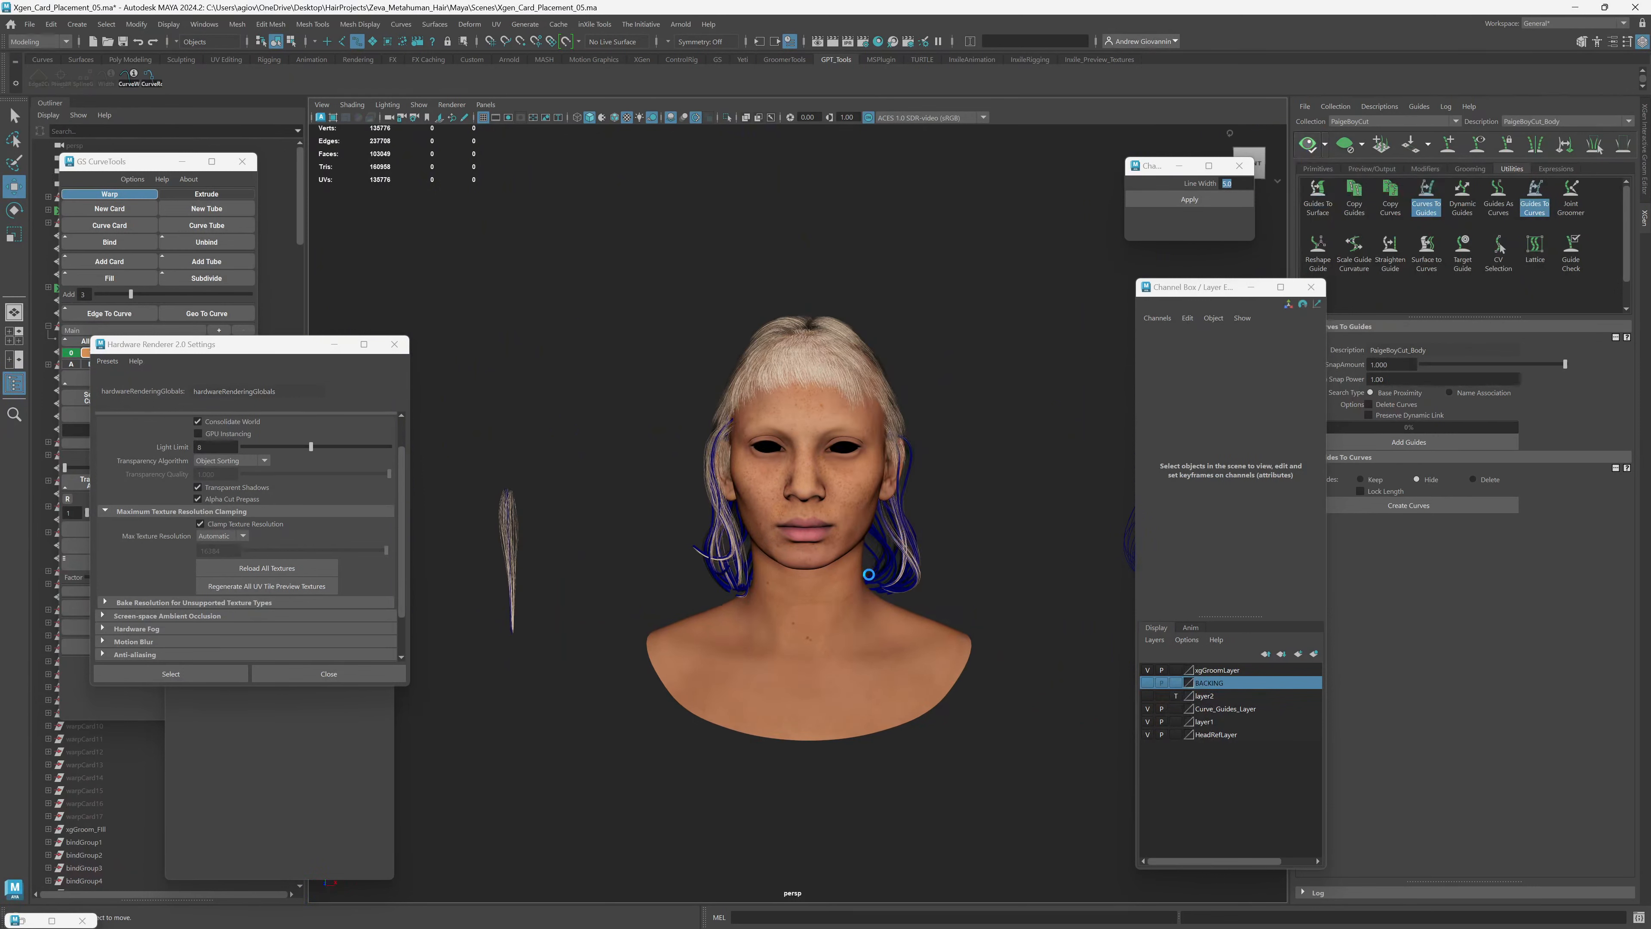
{"action": "left_click_drag", "start_coordinate": [894, 575], "coordinate": [515, 558], "text": "alt"}
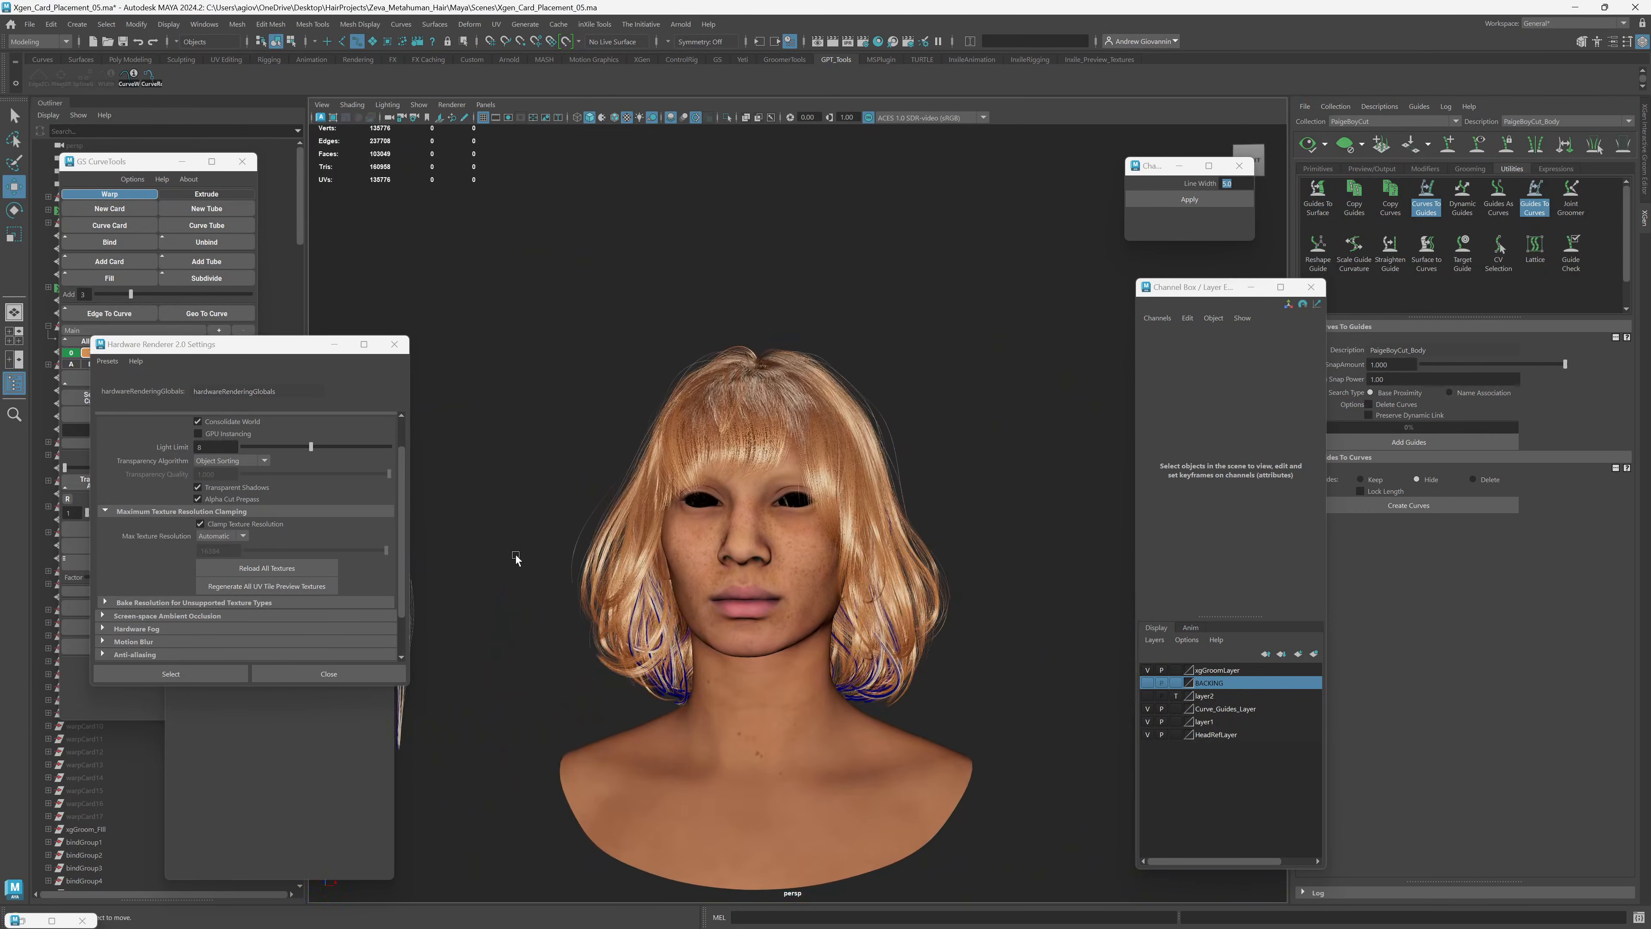